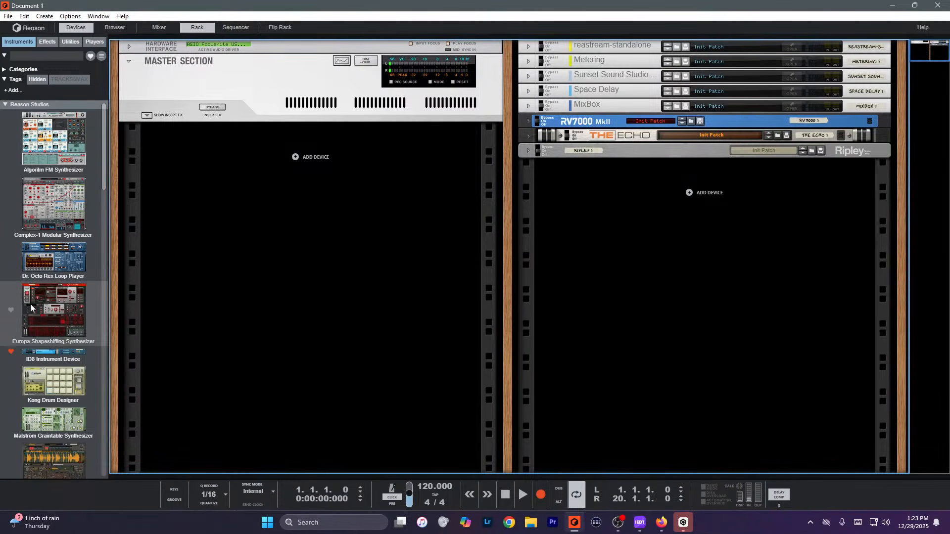
# Add the Europa, Monotone Bass and Objekt synthesizers to the rack below the Master Section, one under another.
pyautogui.moveTo(30, 312); pyautogui.dragTo(340, 314)
pyautogui.doubleClick(84, 334)
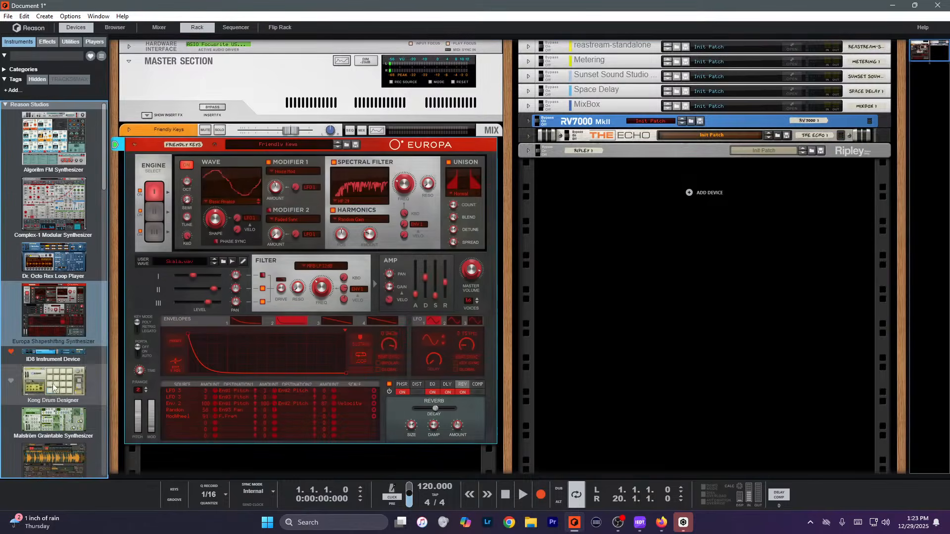
pyautogui.scroll(-3, 53, 390)
pyautogui.moveTo(59, 379); pyautogui.dragTo(322, 457)
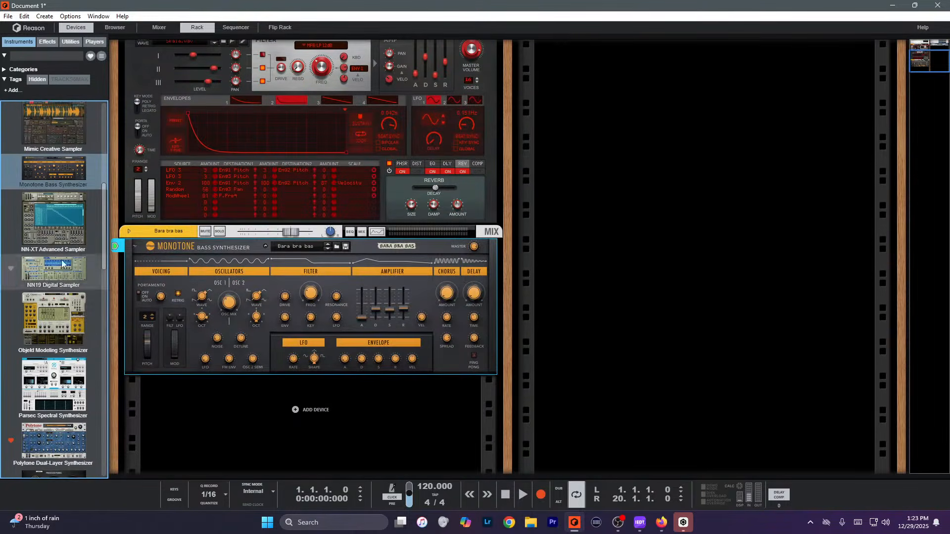
pyautogui.moveTo(59, 332); pyautogui.dragTo(568, 418)
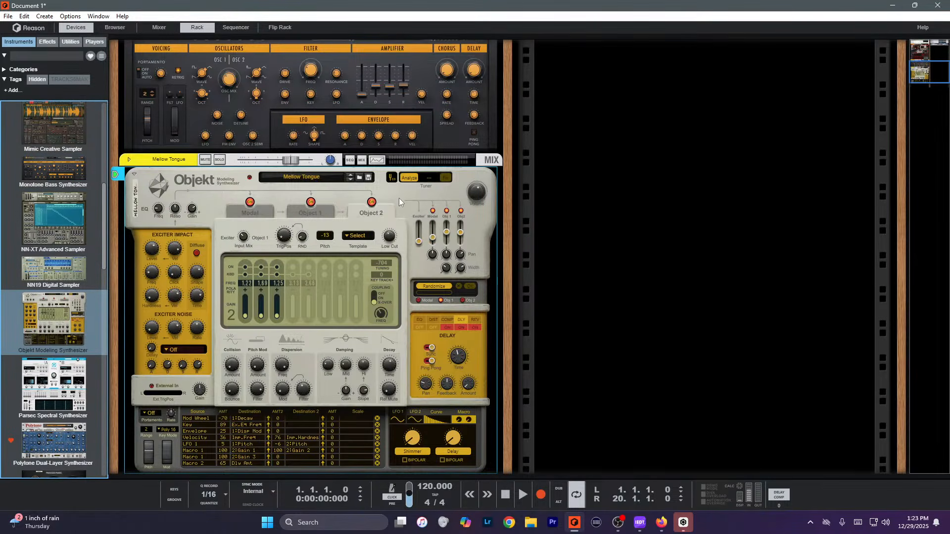
# Select all three synthesizers together with their mix channels and check whether Combine is available.
pyautogui.scroll(3, 403, 198)
pyautogui.scroll(3, 399, 192)
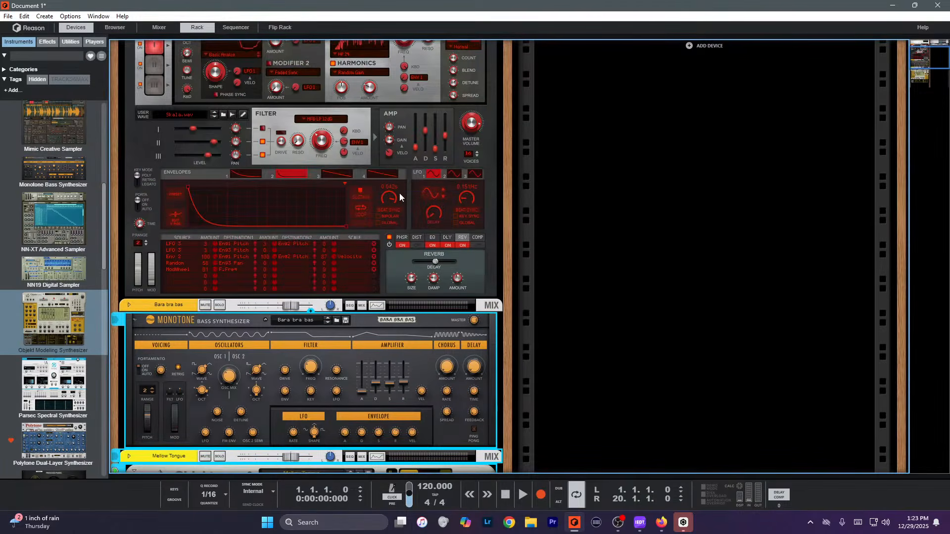
pyautogui.scroll(3, 375, 156)
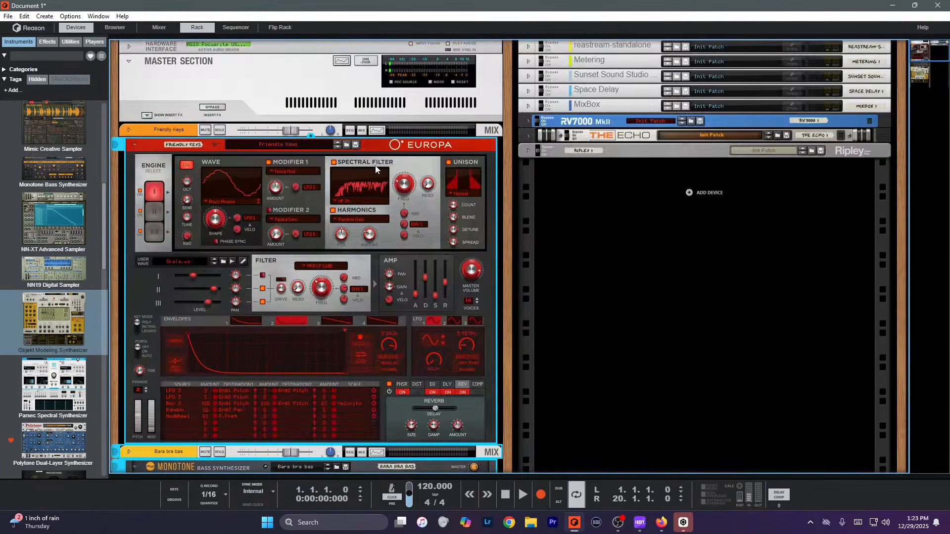
pyautogui.scroll(-11, 375, 169)
pyautogui.scroll(4, 375, 169)
pyautogui.scroll(7, 375, 168)
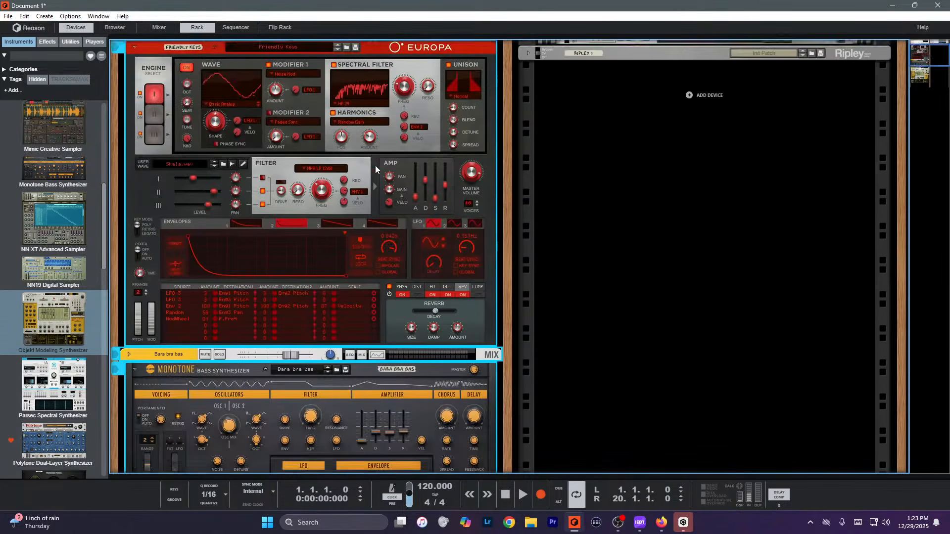
pyautogui.rightClick(410, 168)
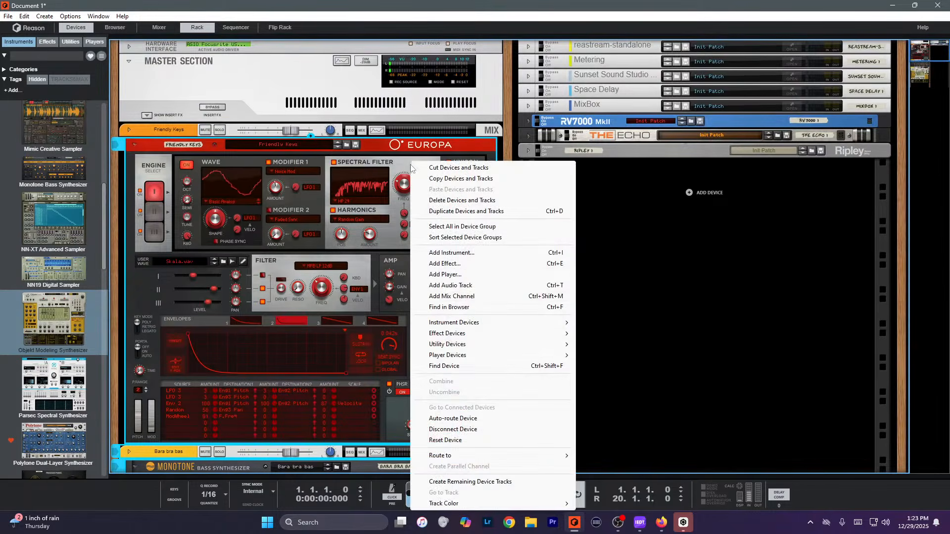
pyautogui.click(384, 152)
# Select the devices as a continuous range down to Objekt, mix channels included, and check the Combine option again.
pyautogui.scroll(-4, 384, 164)
pyautogui.click(397, 282)
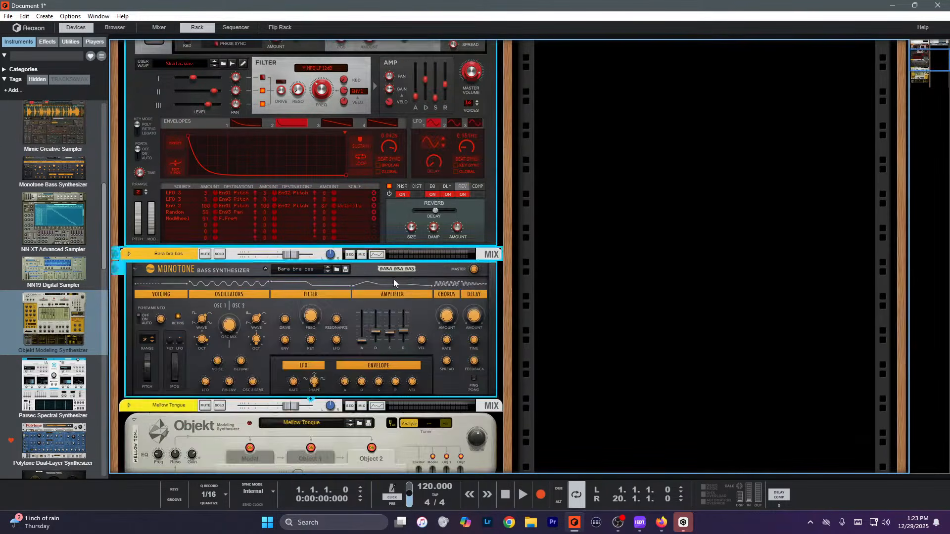
pyautogui.scroll(-4, 393, 279)
pyautogui.keyDown('shift'); pyautogui.click(387, 240); pyautogui.keyUp('shift')
pyautogui.rightClick(403, 256)
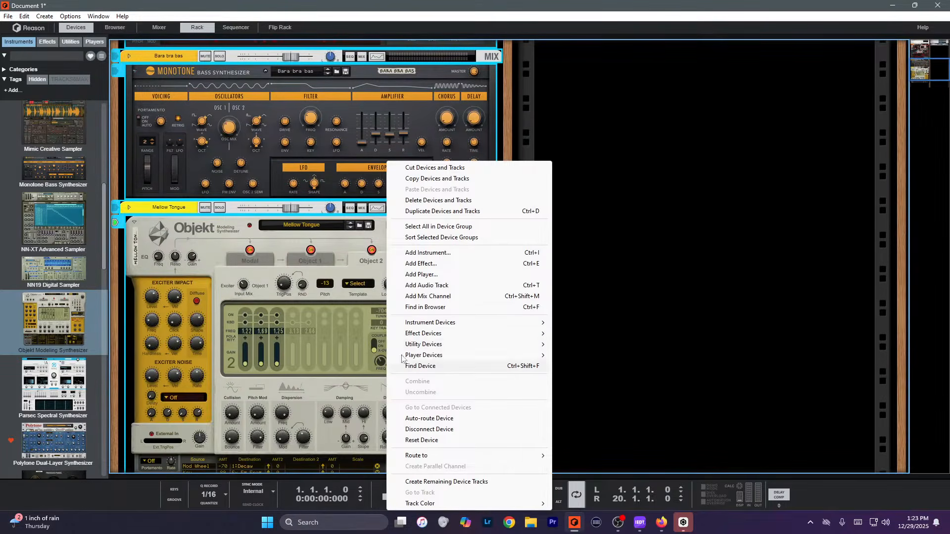
pyautogui.click(369, 232)
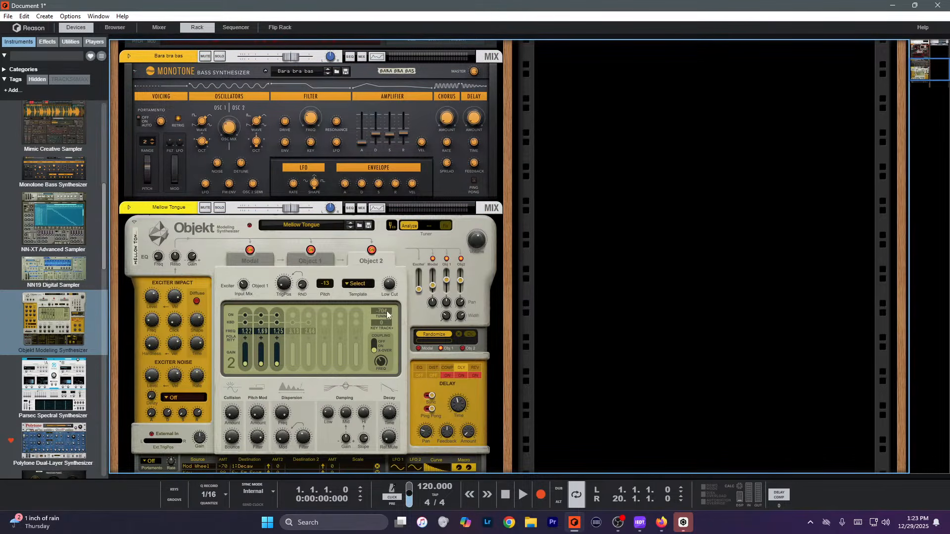
# Select only the Objekt, Monotone and Europa instruments without their mix channels and check the Combine option.
pyautogui.click(426, 127)
pyautogui.scroll(5, 425, 127)
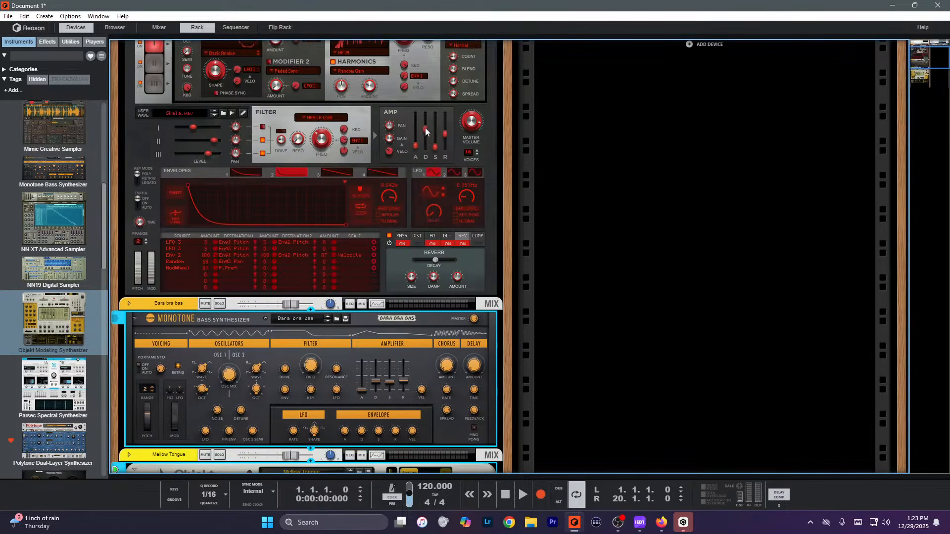
pyautogui.keyDown('ctrl'); pyautogui.click(366, 157); pyautogui.keyUp('ctrl')
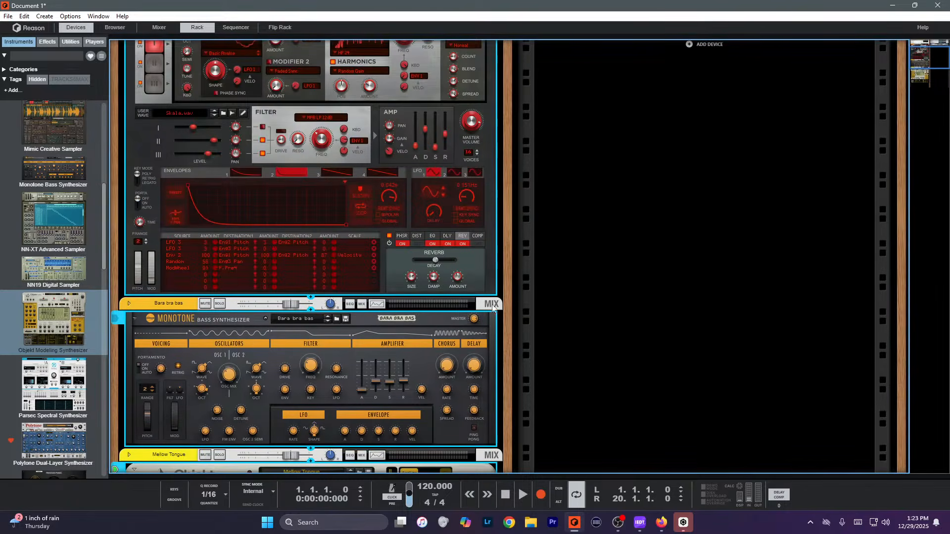
pyautogui.rightClick(384, 155)
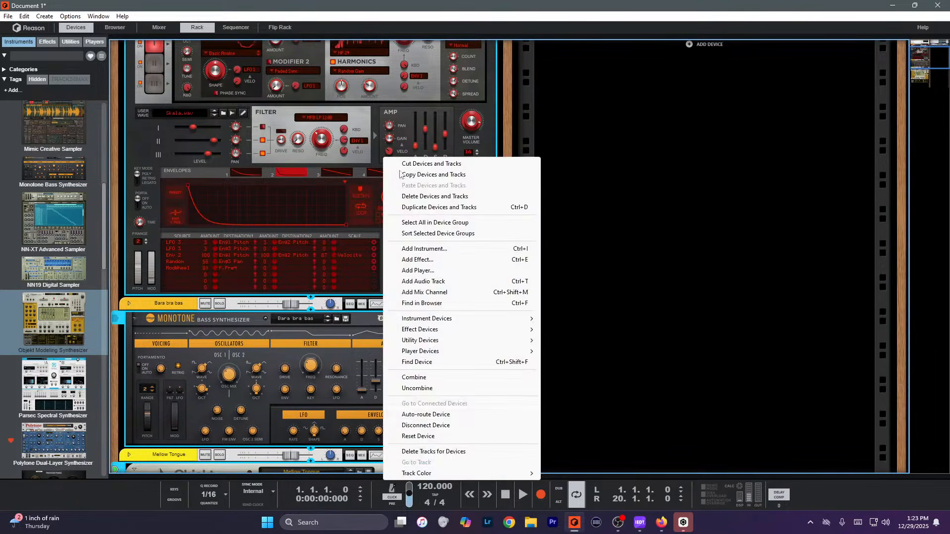
pyautogui.click(312, 176)
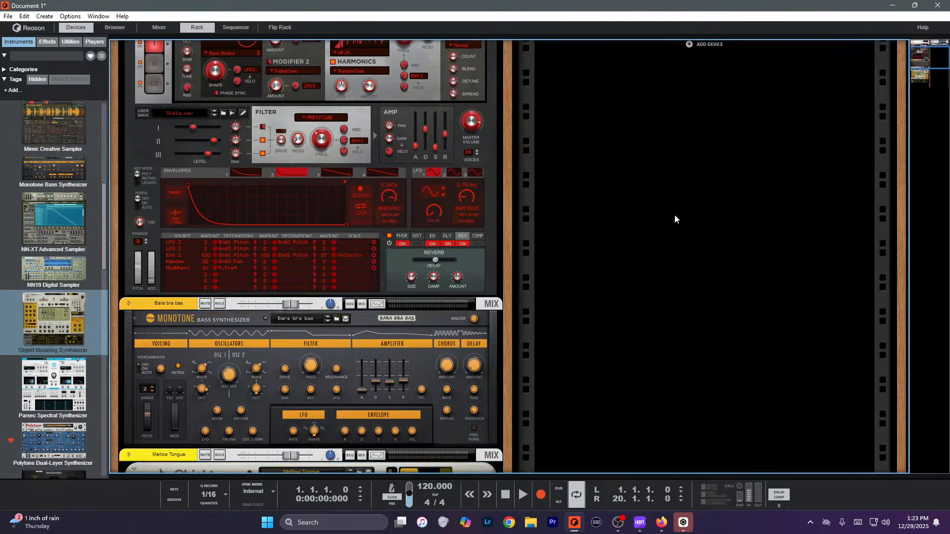
# Reselect just the Europa, Monotone and Objekt instruments, leaving the mix channels between them out of the selection.
pyautogui.scroll(3, 336, 283)
pyautogui.click(422, 143)
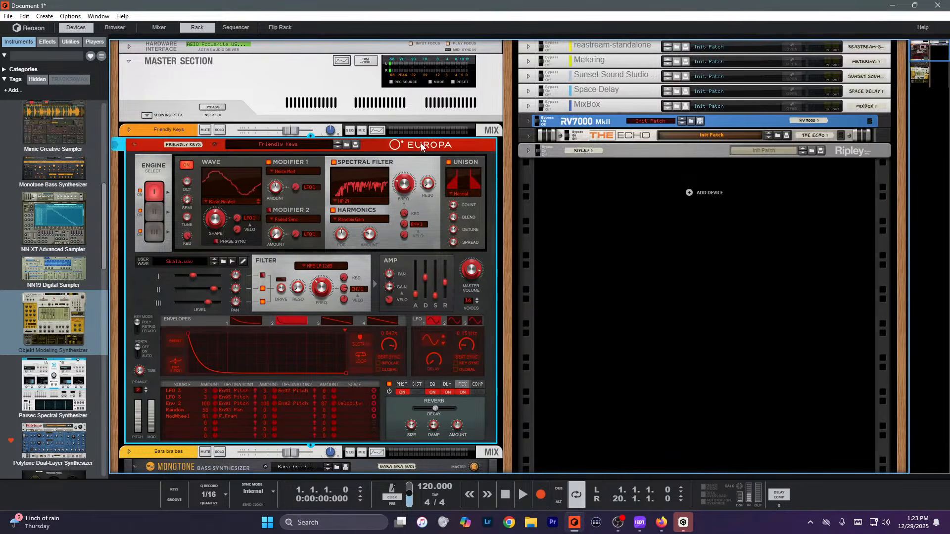
pyautogui.scroll(-5, 413, 151)
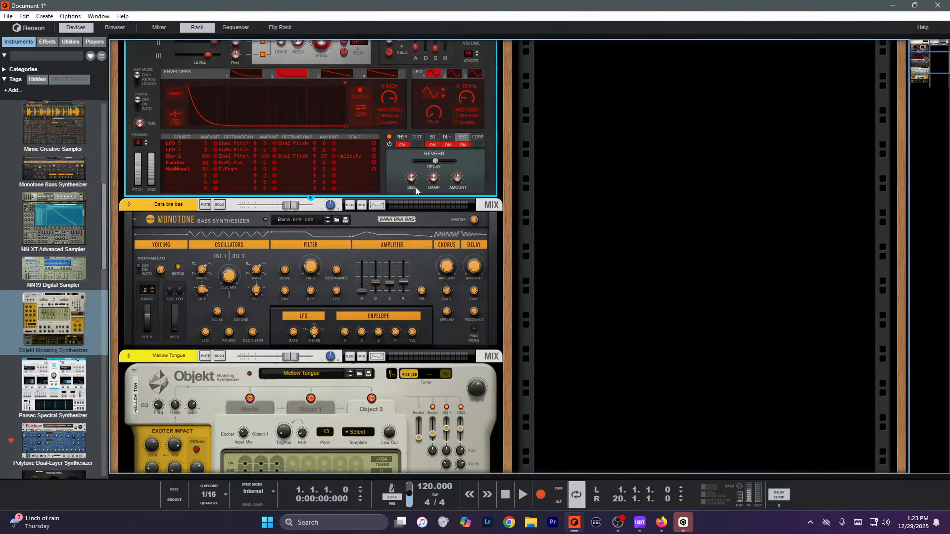
pyautogui.click(390, 239)
pyautogui.scroll(-4, 403, 276)
pyautogui.click(397, 201)
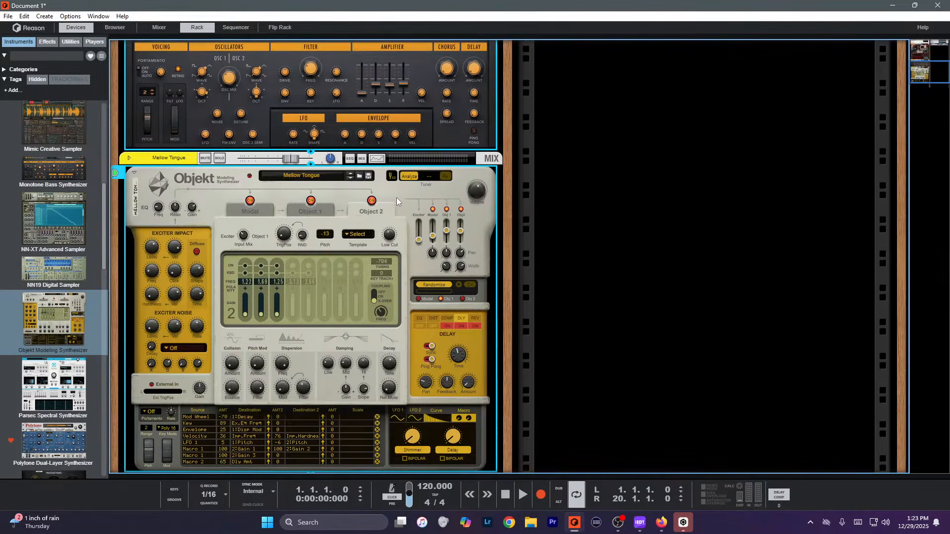
# Add the Mellow Tongue mix channel to the selection and remove it again.
pyautogui.click(170, 160)
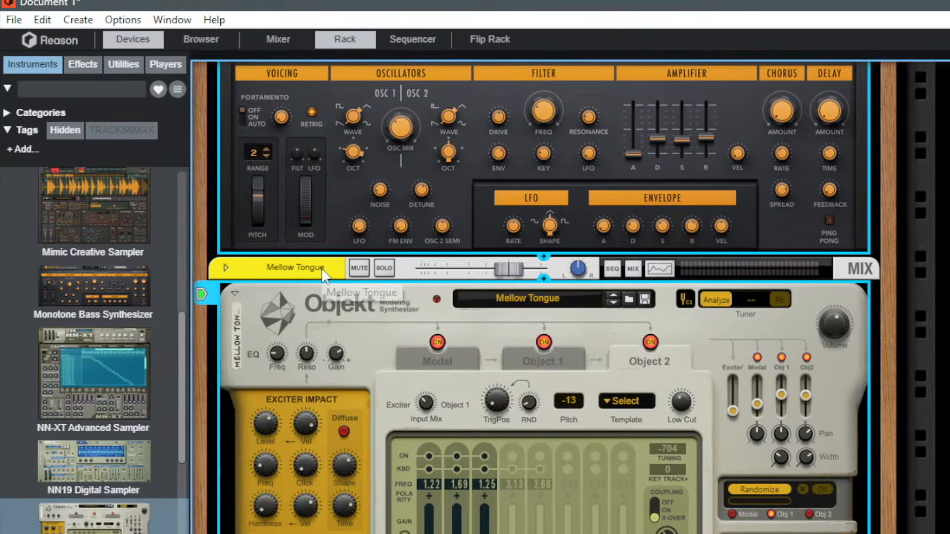
pyautogui.click(322, 271)
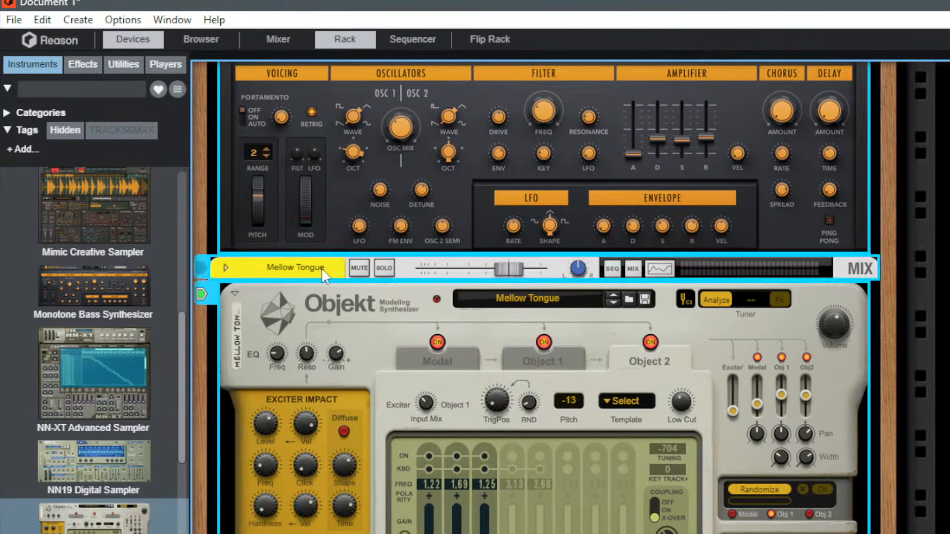
pyautogui.keyDown('ctrl'); pyautogui.click(322, 270); pyautogui.keyUp('ctrl')
pyautogui.keyDown('ctrl'); pyautogui.click(322, 269); pyautogui.keyUp('ctrl')
pyautogui.keyDown('ctrl'); pyautogui.click(322, 269); pyautogui.keyUp('ctrl')
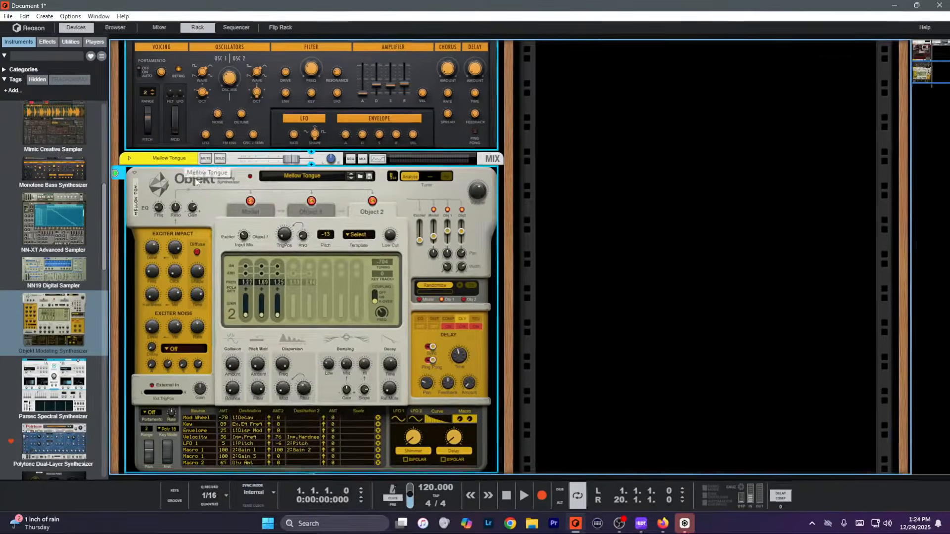
# Combine the three selected instruments into one Combinator and look over the devices inside it.
pyautogui.rightClick(207, 184)
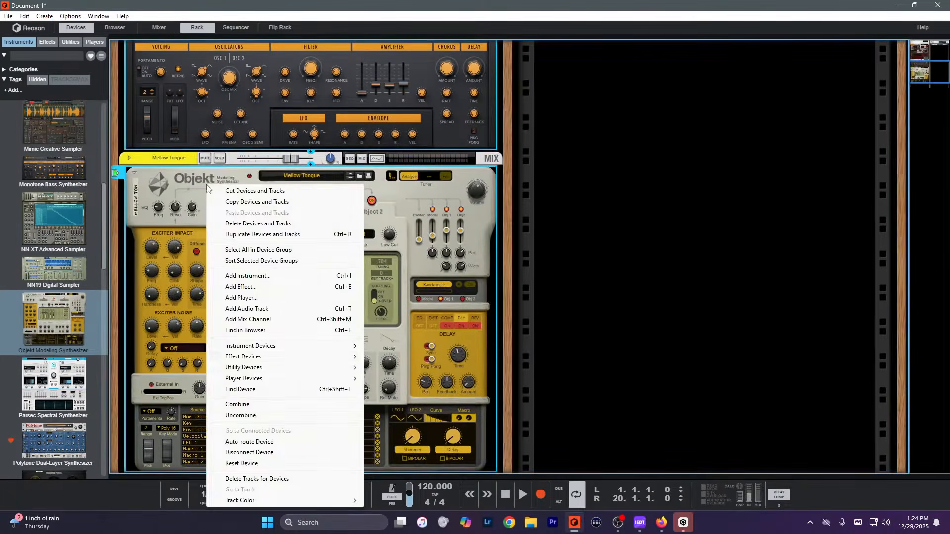
pyautogui.click(257, 406)
pyautogui.scroll(10, 303, 296)
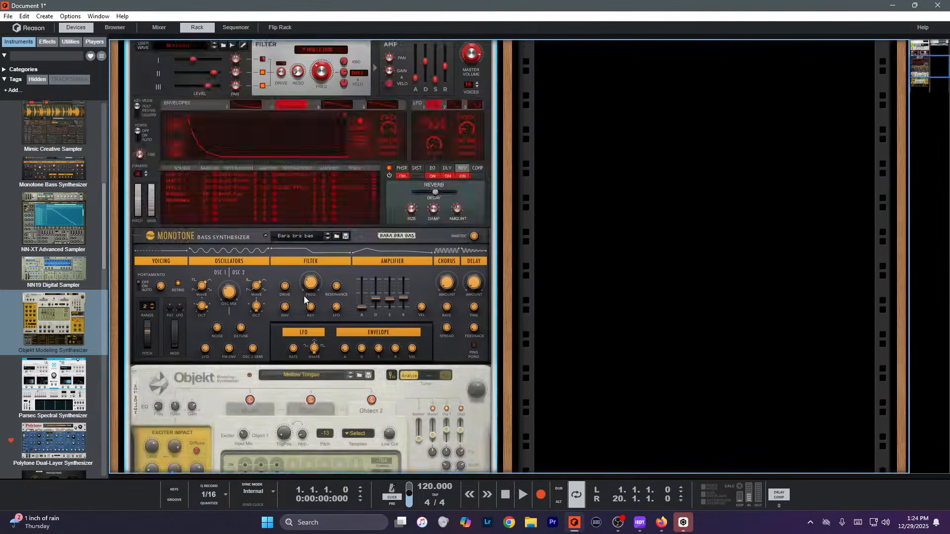
pyautogui.scroll(-6, 310, 187)
pyautogui.scroll(-2, 310, 187)
pyautogui.scroll(4, 312, 271)
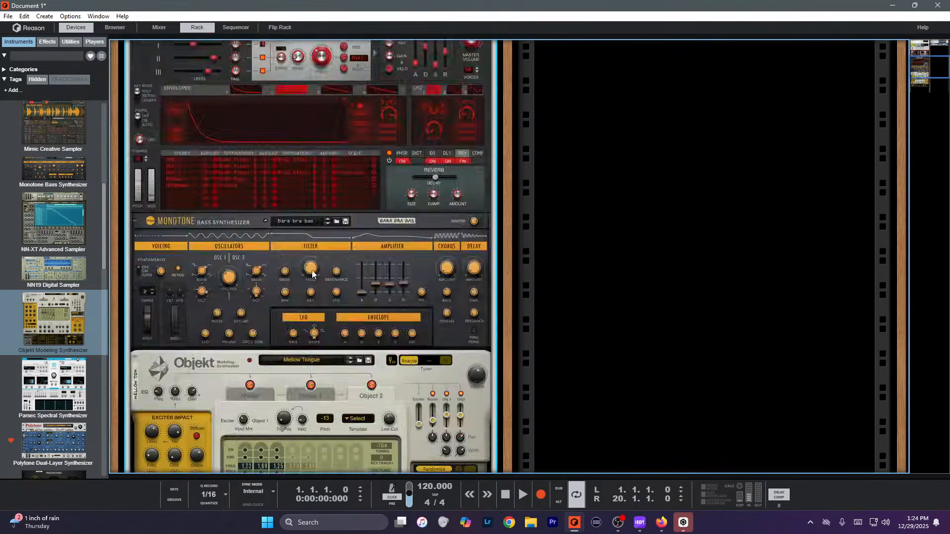
pyautogui.scroll(-1, 312, 272)
pyautogui.scroll(4, 311, 272)
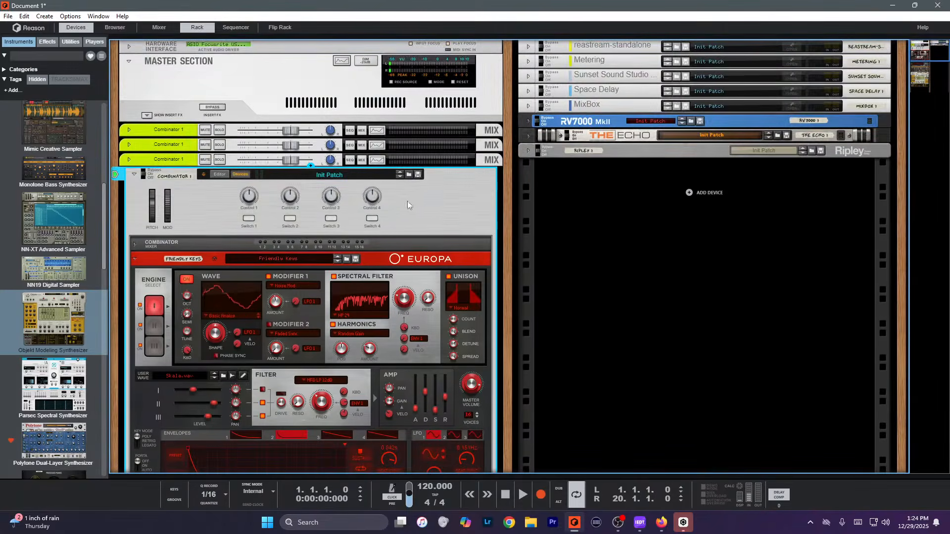
# Save the Combinator patch in the User Library as "Instrument Combinator".
pyautogui.click(419, 175)
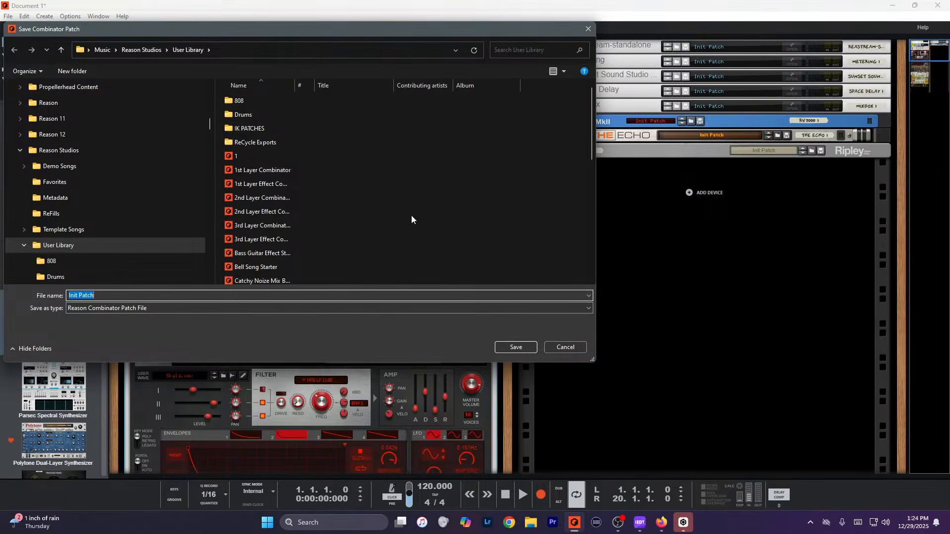
pyautogui.scroll(-8, 409, 233)
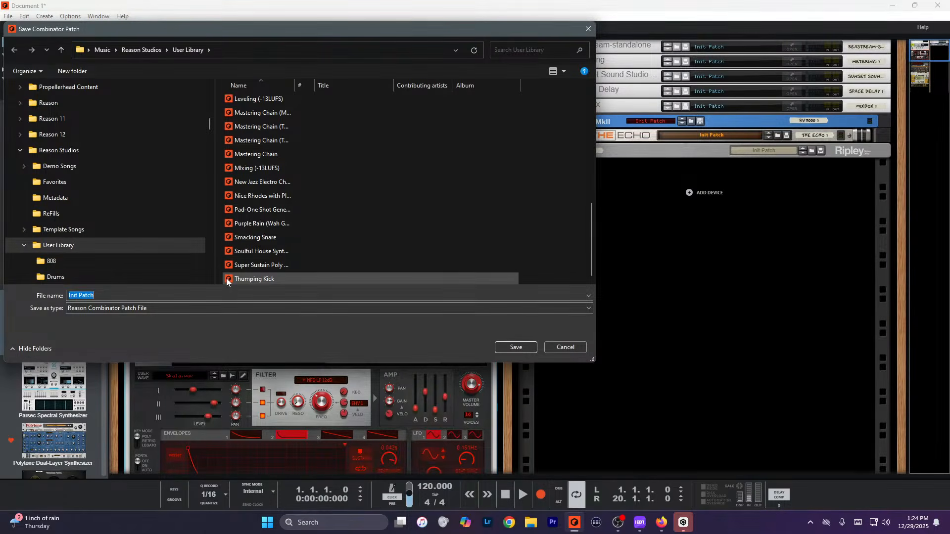
pyautogui.write('Instrument Combinator')
pyautogui.press('Return')
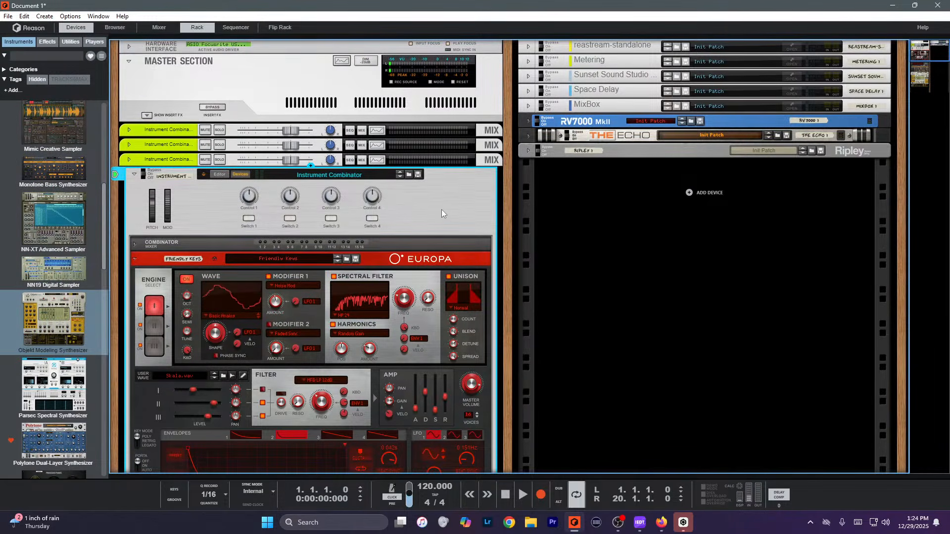
# Delete the Instrument Combinator and its mix channels from the rack.
pyautogui.scroll(-10, 381, 293)
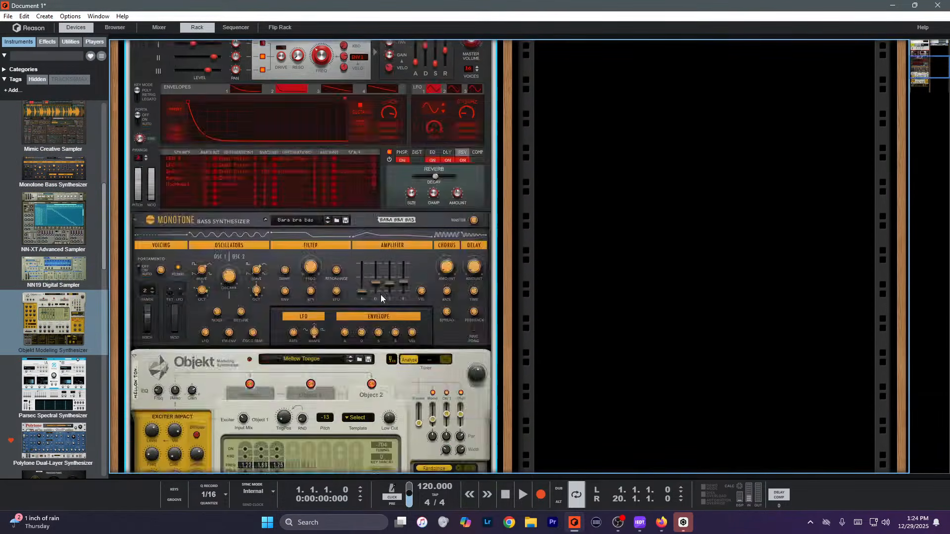
pyautogui.scroll(10, 381, 293)
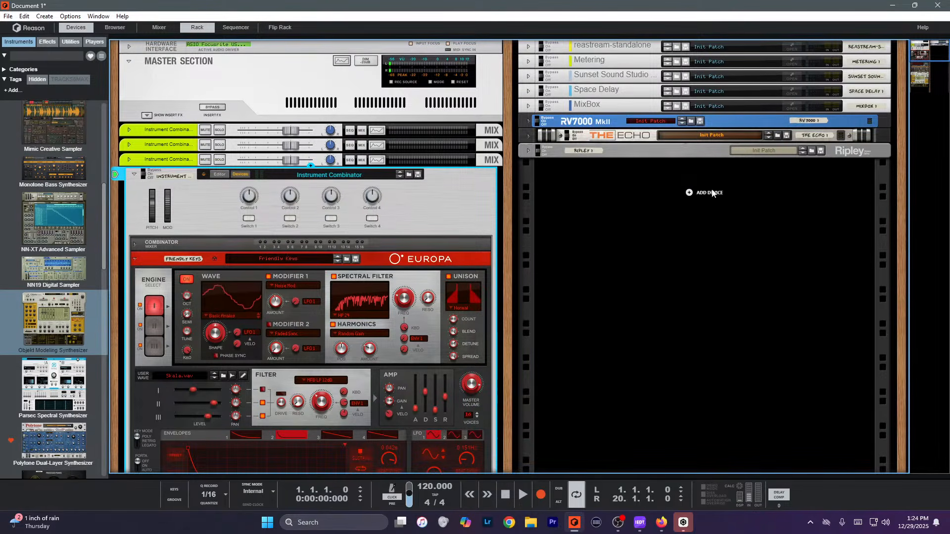
pyautogui.press('Delete')
pyautogui.press('Return')
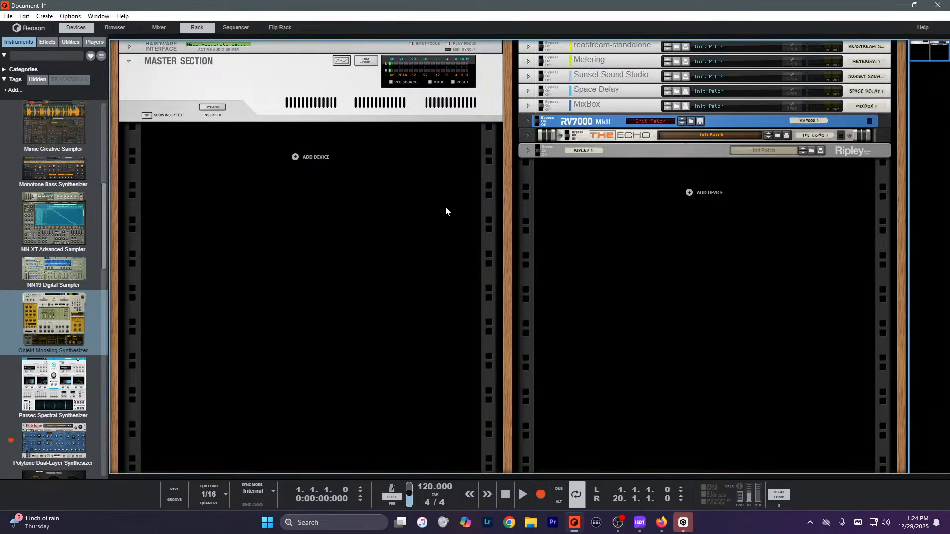
# Show the Reason Studios effects in the device browser.
pyautogui.scroll(5, 65, 181)
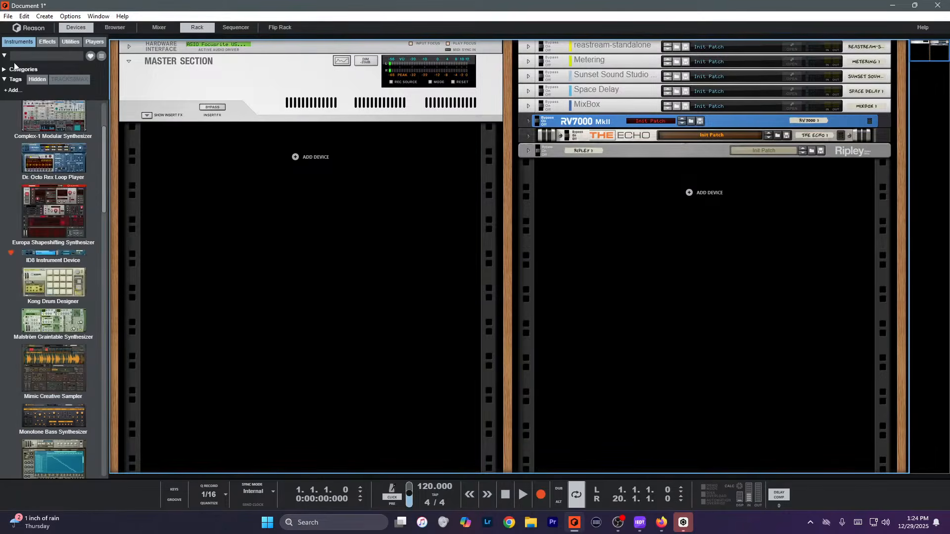
pyautogui.click(47, 41)
pyautogui.scroll(3, 52, 164)
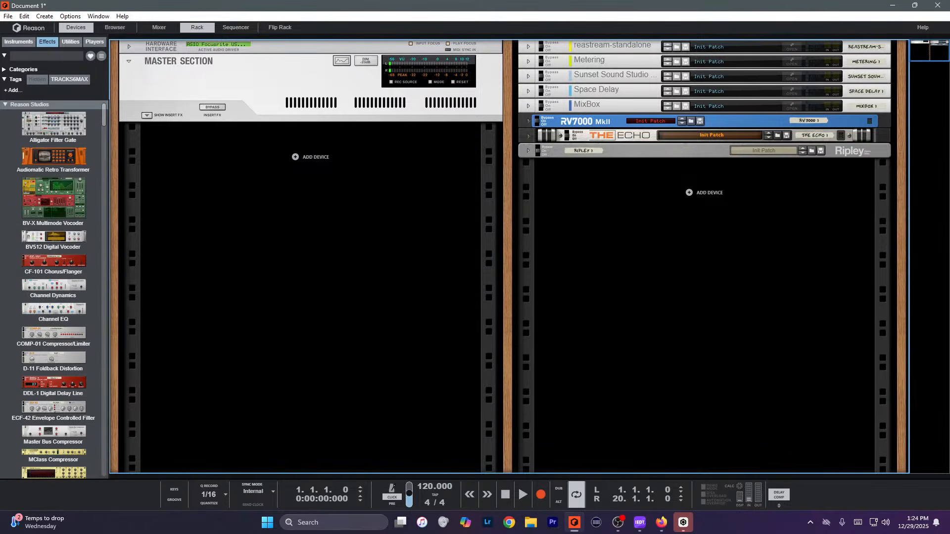
# Add an empty Combinator from the utility devices to the rack below the Master Section.
pyautogui.hotkey('alt', 'Tab')
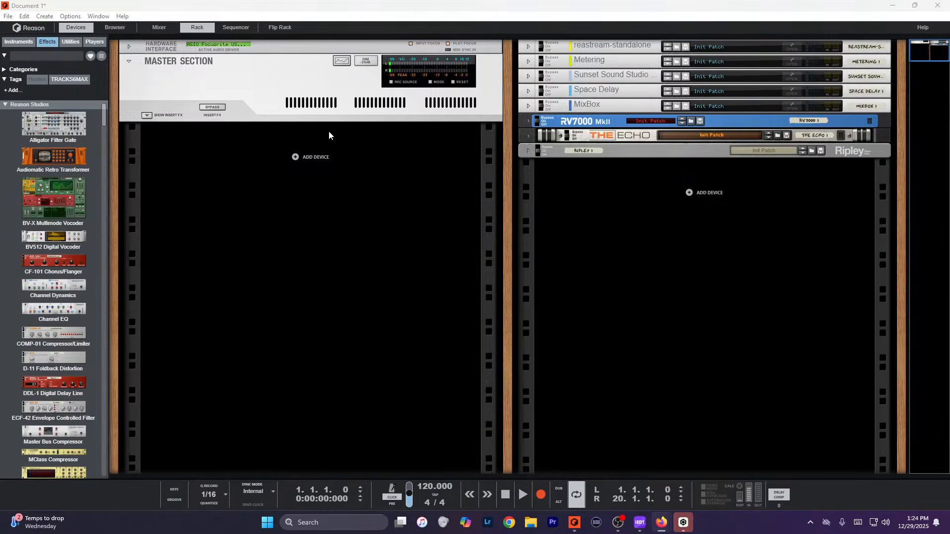
pyautogui.rightClick(321, 151)
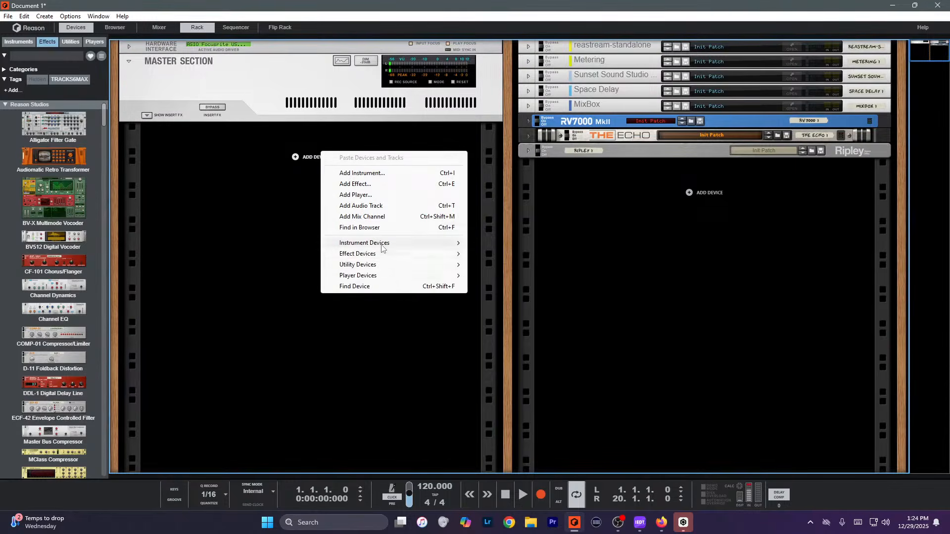
pyautogui.moveTo(376, 266)
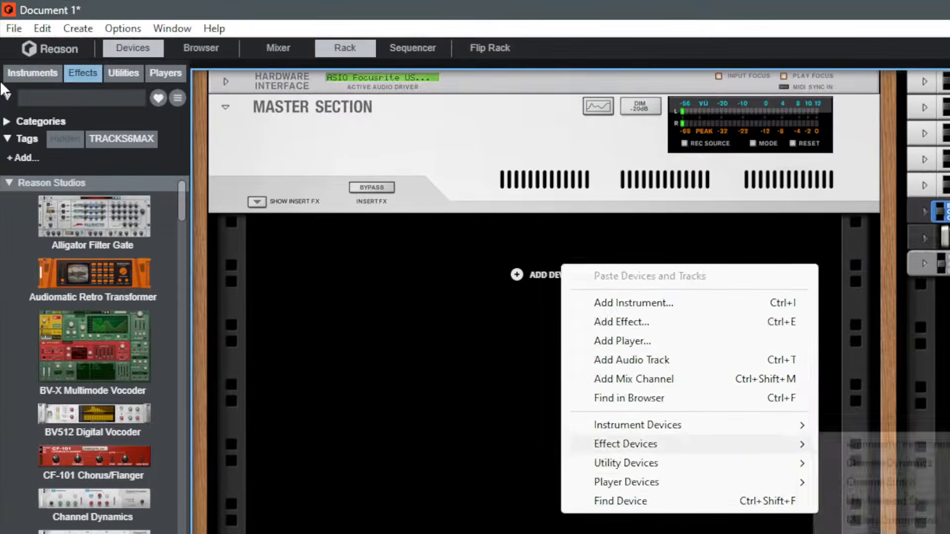
pyautogui.click(46, 227)
pyautogui.click(124, 73)
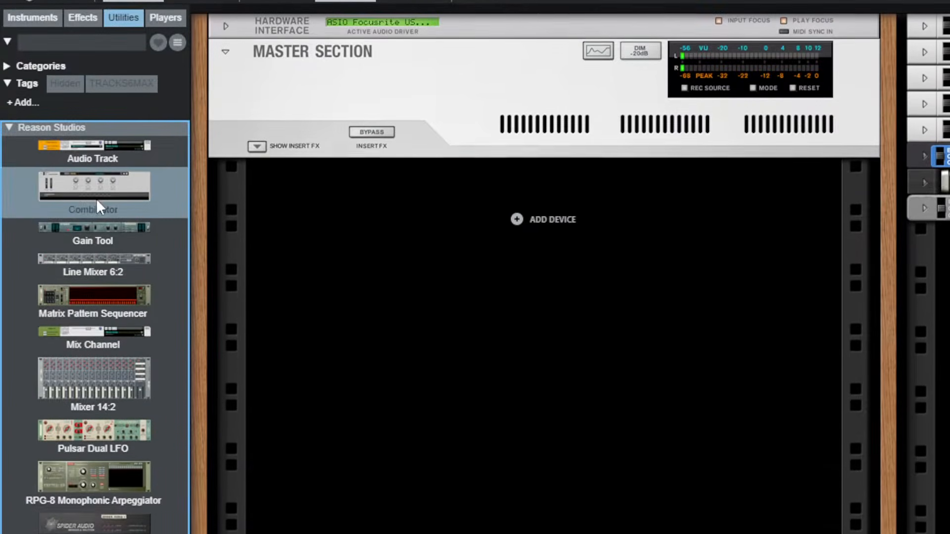
pyautogui.moveTo(97, 10); pyautogui.dragTo(265, 18)
pyautogui.moveTo(264, 263); pyautogui.dragTo(587, 329)
# Add a second empty Combinator to the rack below the first one.
pyautogui.rightClick(566, 474)
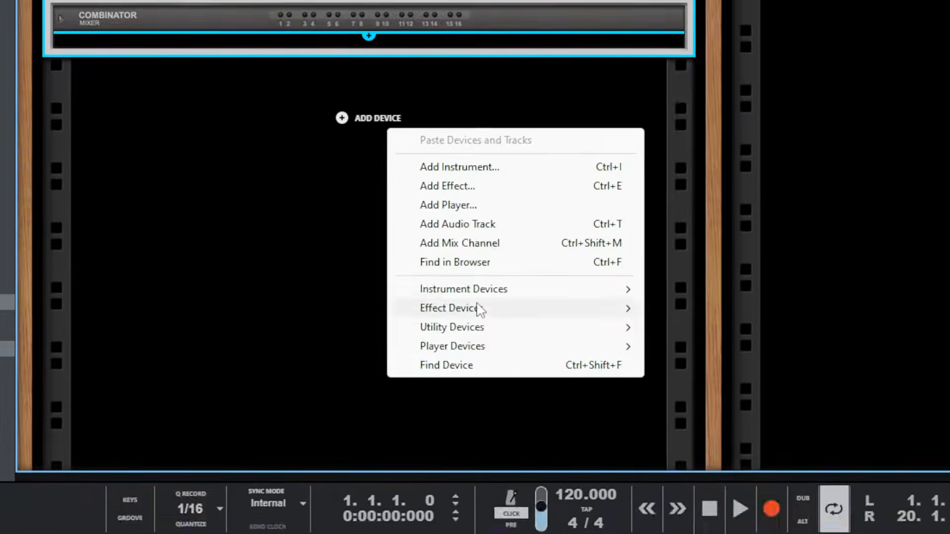
pyautogui.moveTo(476, 299)
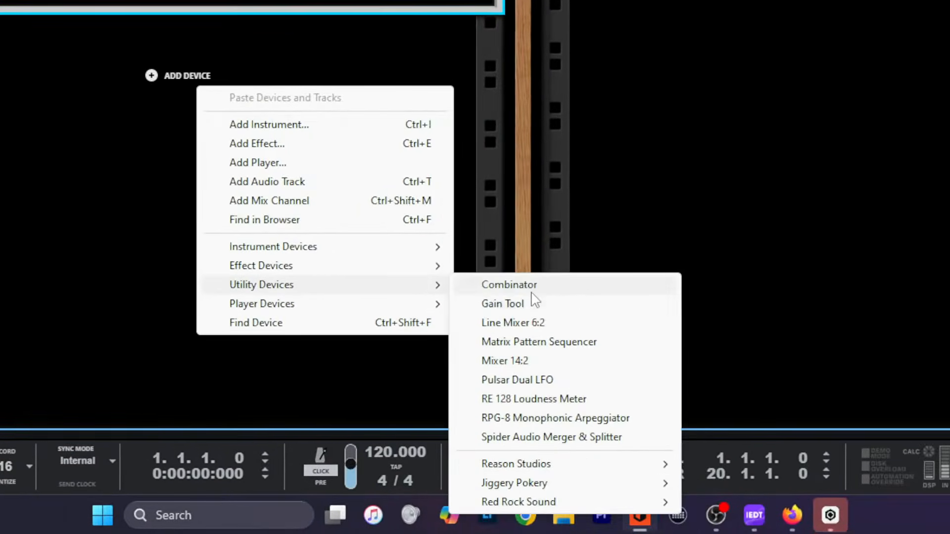
pyautogui.click(532, 293)
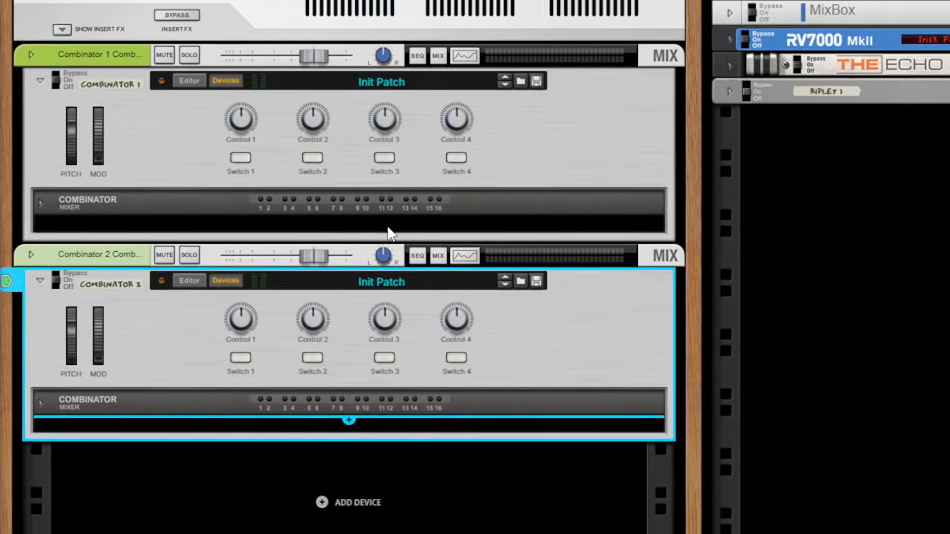
# Insert a Mixer 14:2 inside the first Combinator.
pyautogui.click(388, 233)
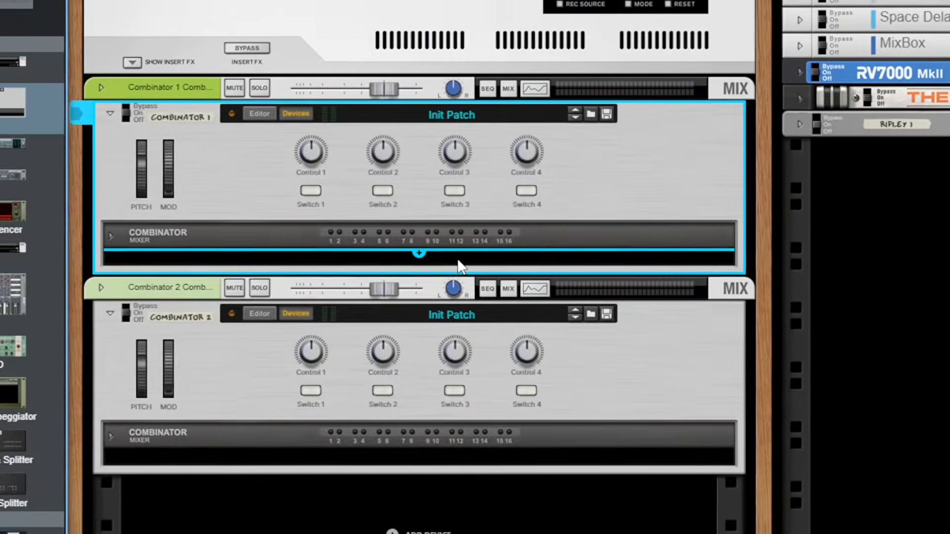
pyautogui.click(436, 261)
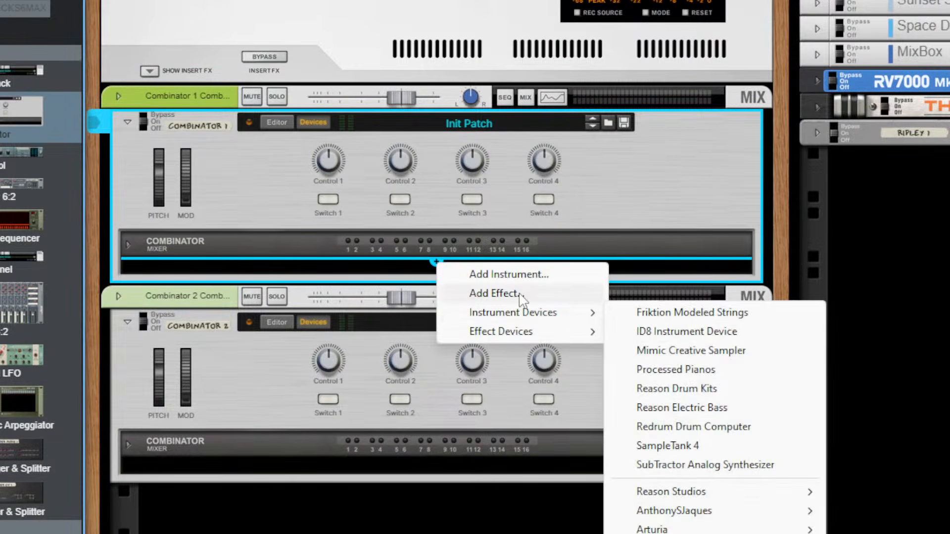
pyautogui.moveTo(520, 331)
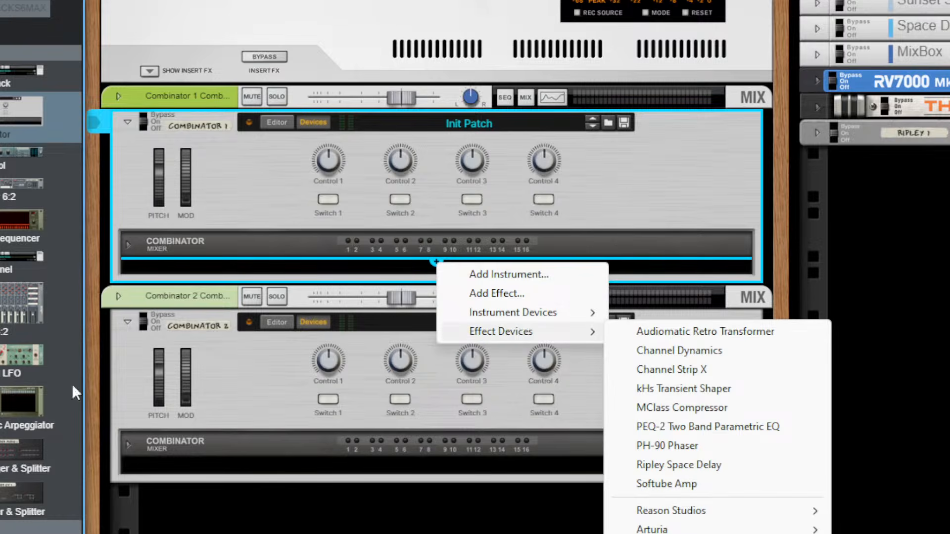
pyautogui.click(20, 355)
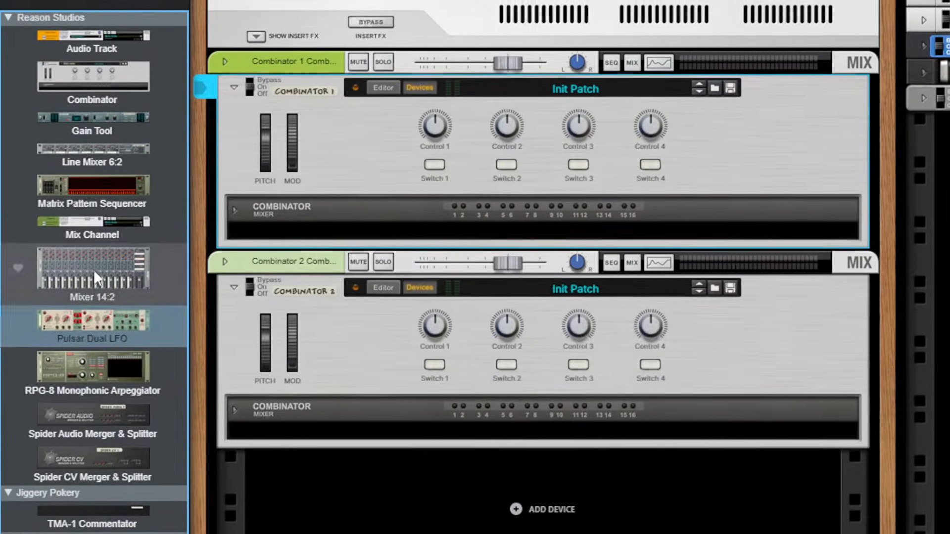
pyautogui.click(20, 311)
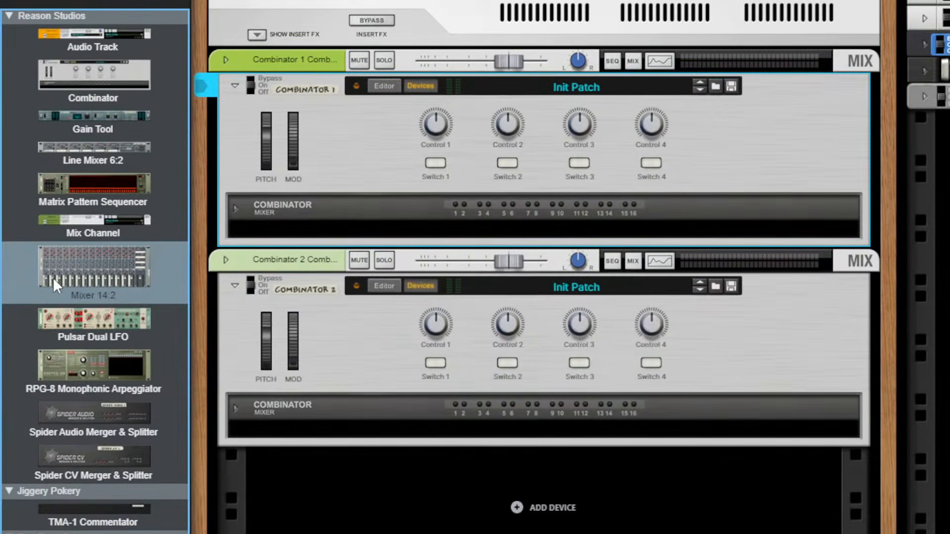
pyautogui.moveTo(52, 278); pyautogui.dragTo(542, 228)
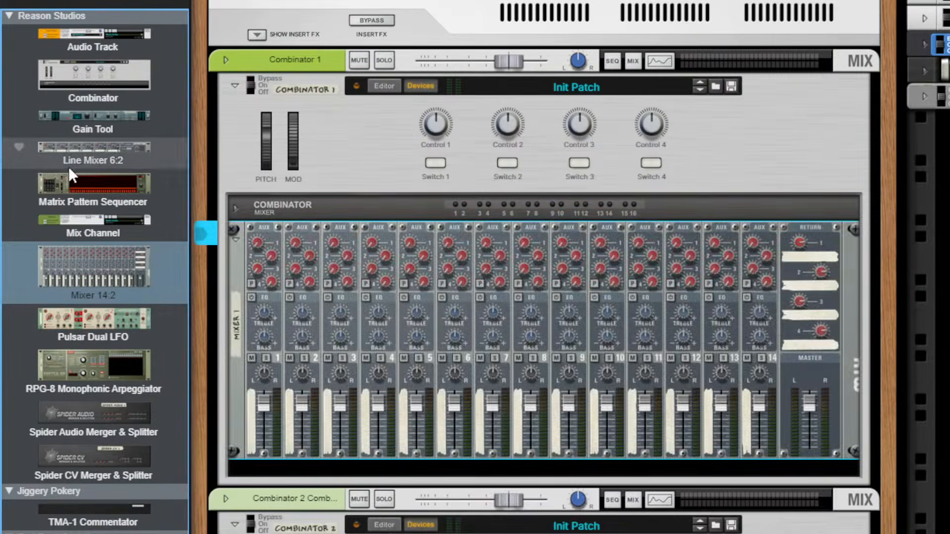
# Insert a Line Mixer 6:2 inside the second Combinator and select that Combinator.
pyautogui.moveTo(72, 149); pyautogui.dragTo(476, 396)
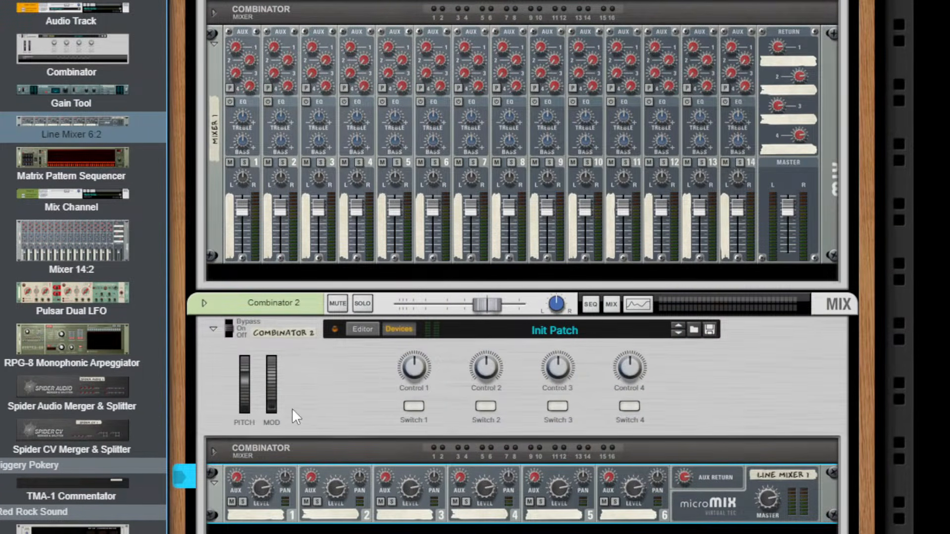
pyautogui.click(213, 452)
pyautogui.click(213, 451)
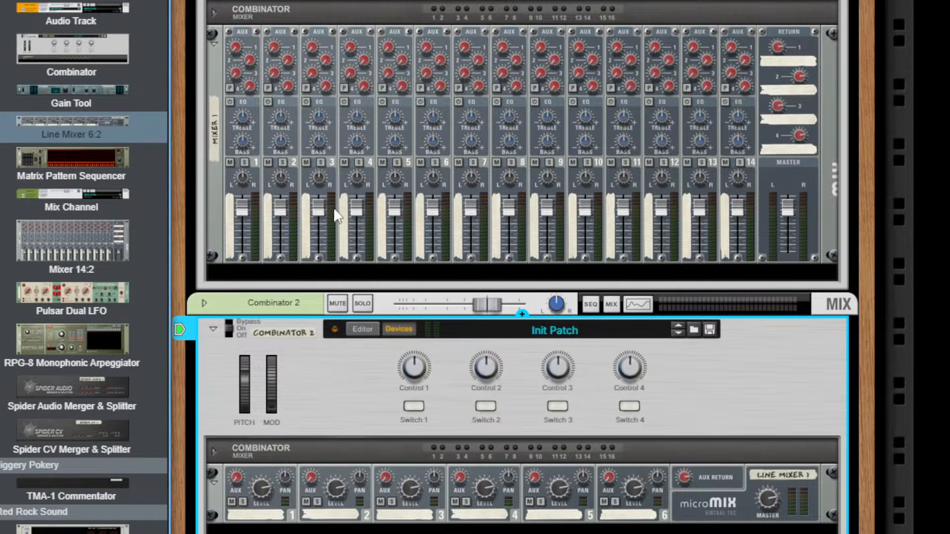
# Load the CRB - Silk String Stack patch from the Classic R&B Vibrations sound pack into the rack column with the effects.
pyautogui.click(694, 330)
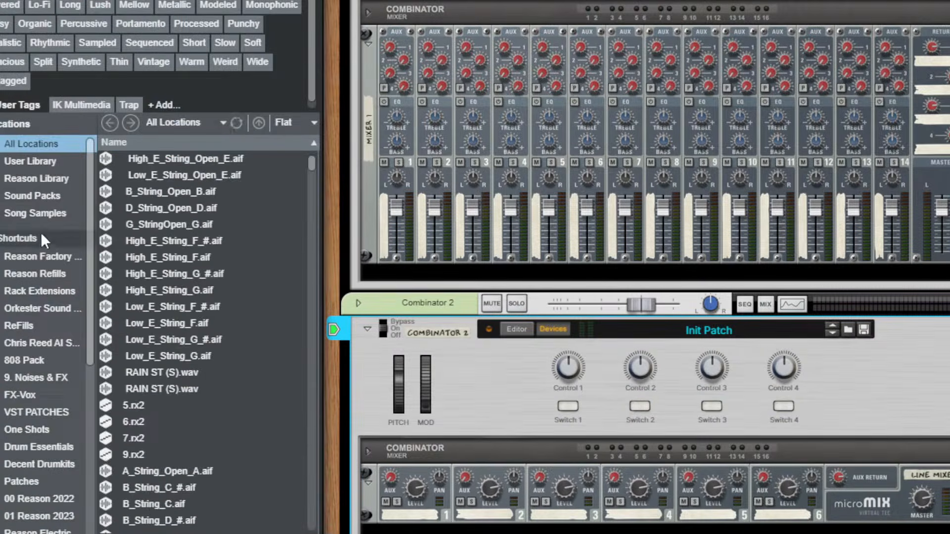
pyautogui.click(29, 196)
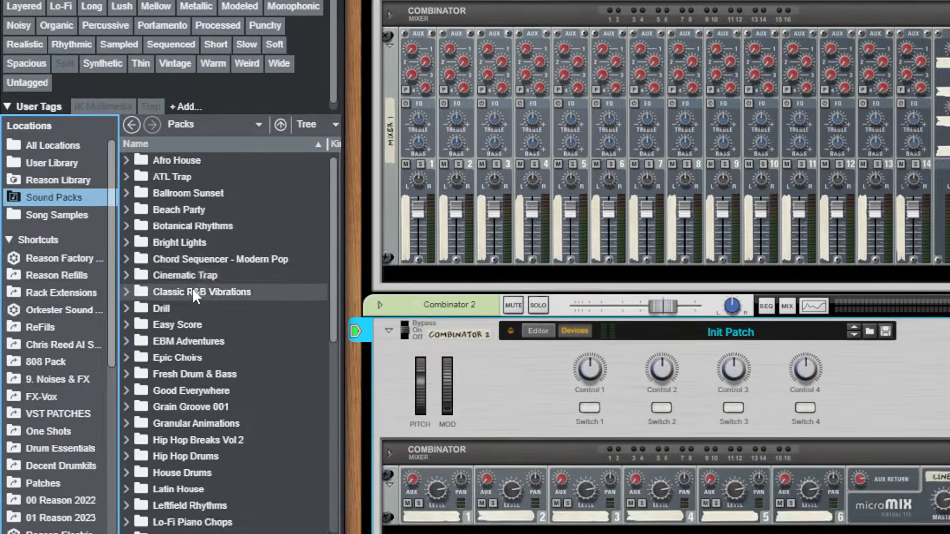
pyautogui.doubleClick(193, 292)
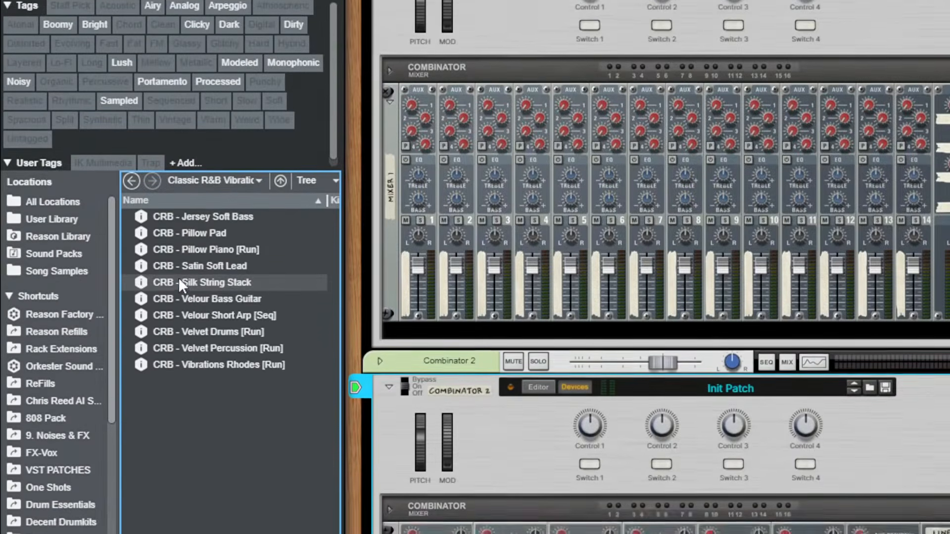
pyautogui.moveTo(180, 283); pyautogui.dragTo(616, 254)
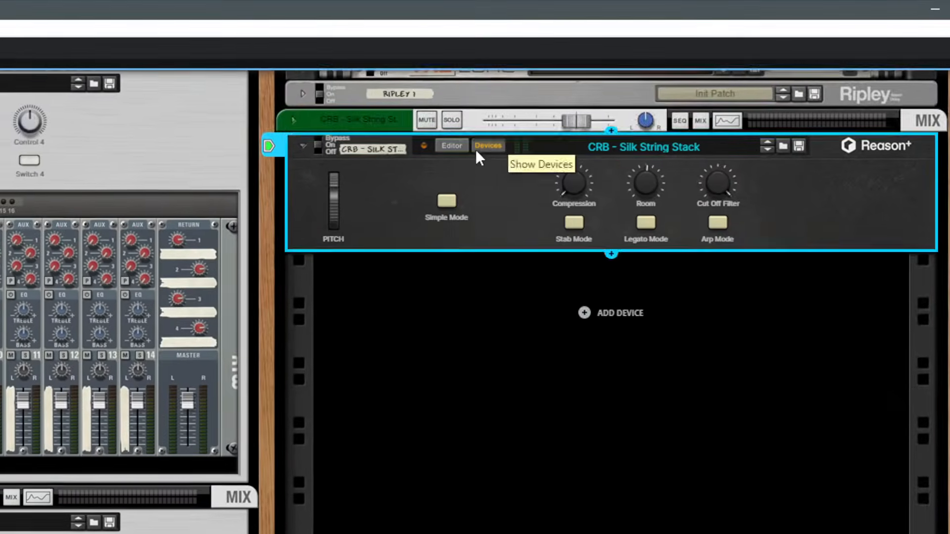
# Show the devices inside the Silk String Stack Combinator and unfold its line mixer to examine the connected channels.
pyautogui.click(407, 137)
pyautogui.scroll(5, 377, 250)
pyautogui.scroll(-3, 508, 315)
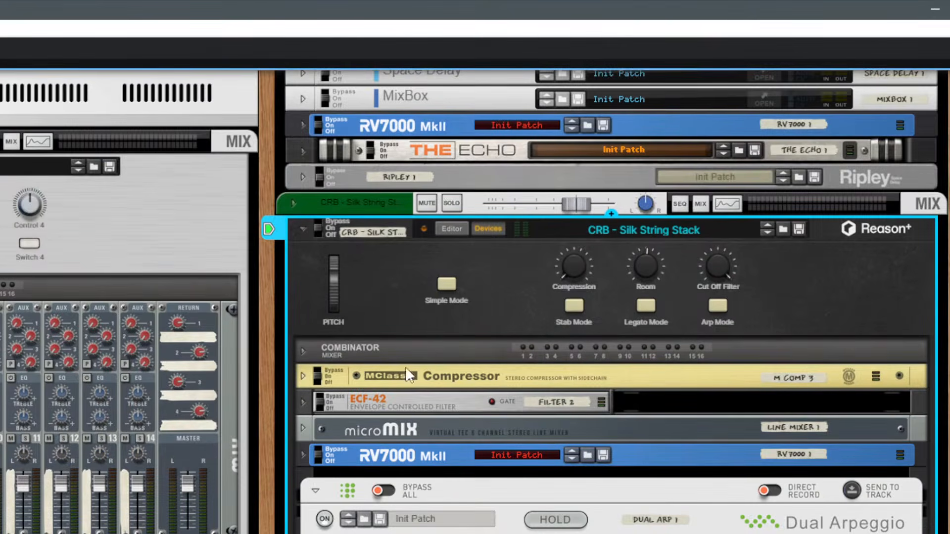
pyautogui.click(301, 429)
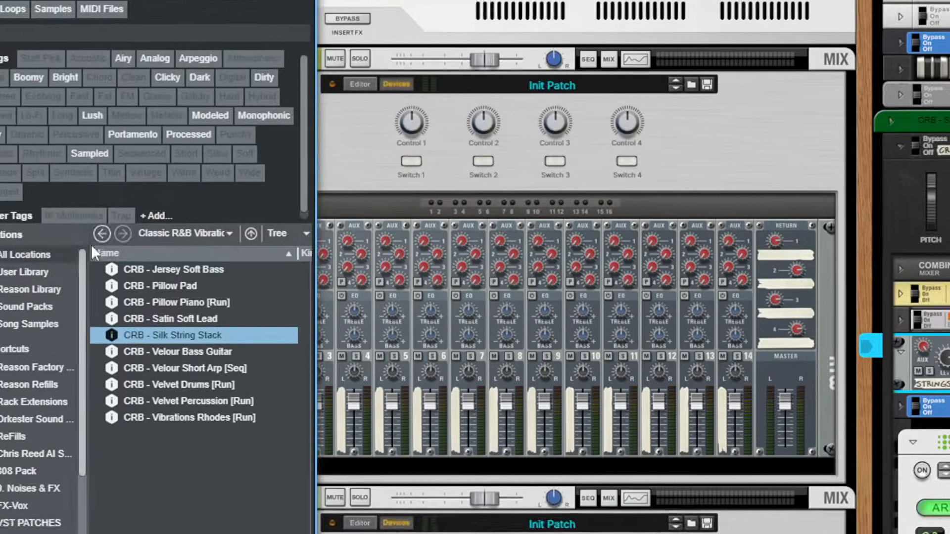
# Replace the Silk String Stack with the Glass Style [Arp] patch from the Epic Choirs sound pack.
pyautogui.click(121, 256)
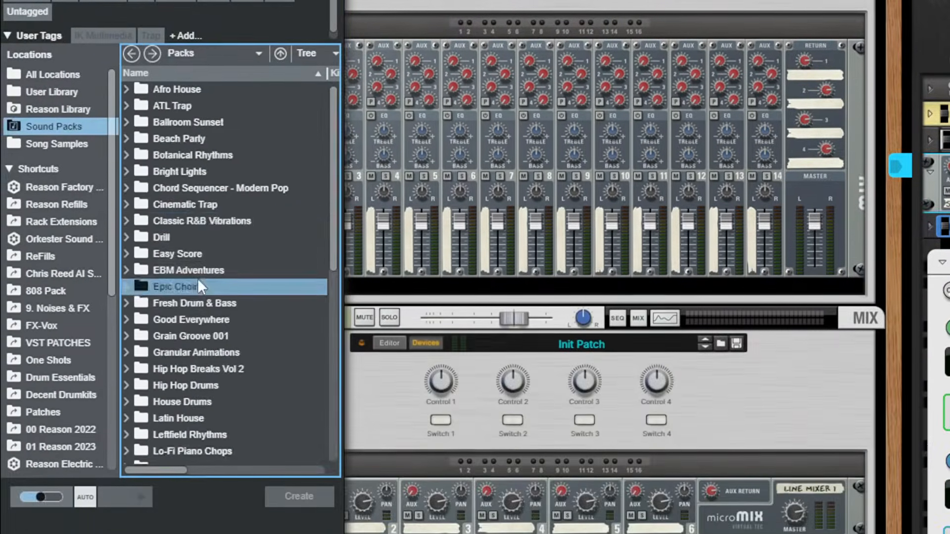
pyautogui.doubleClick(198, 444)
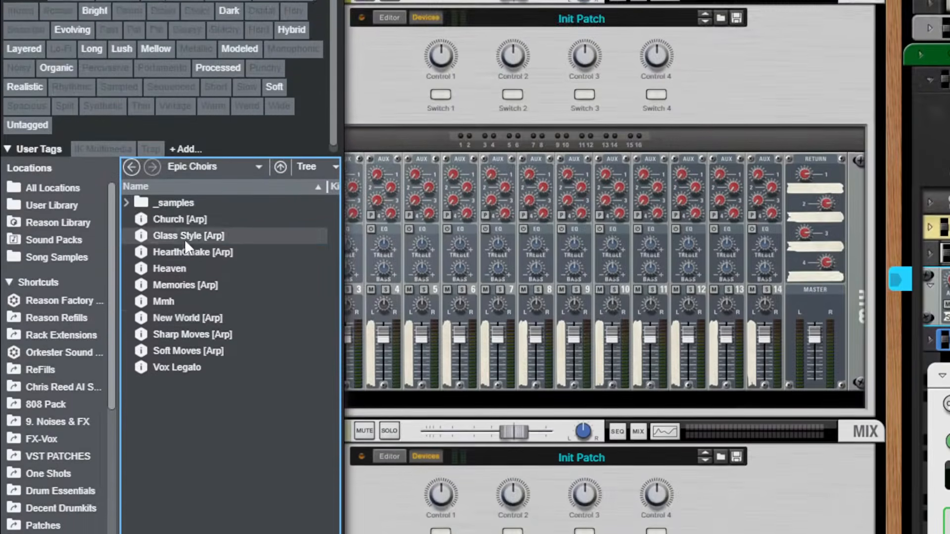
pyautogui.moveTo(186, 267); pyautogui.dragTo(945, 221)
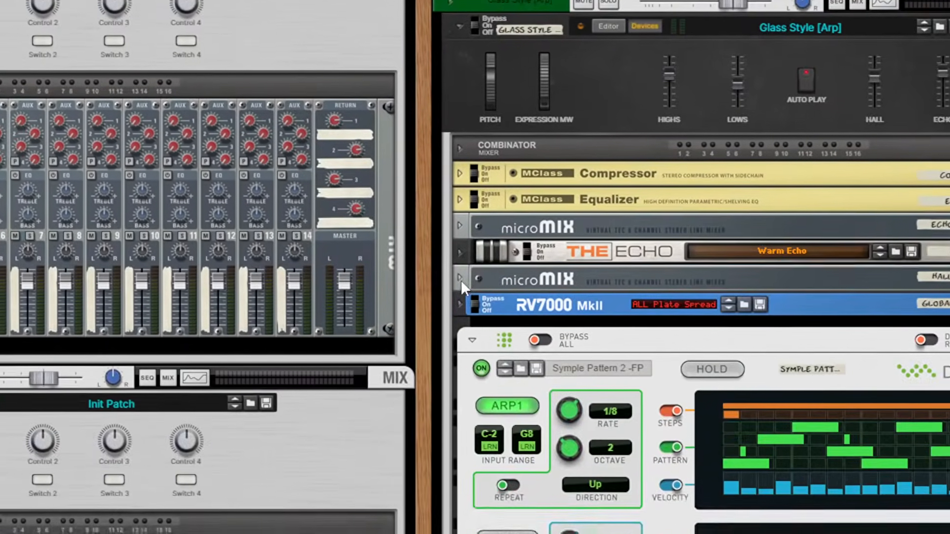
# Unfold the two line mixers inside the Glass Style Combinator and examine their channel assignments.
pyautogui.click(460, 278)
pyautogui.click(459, 225)
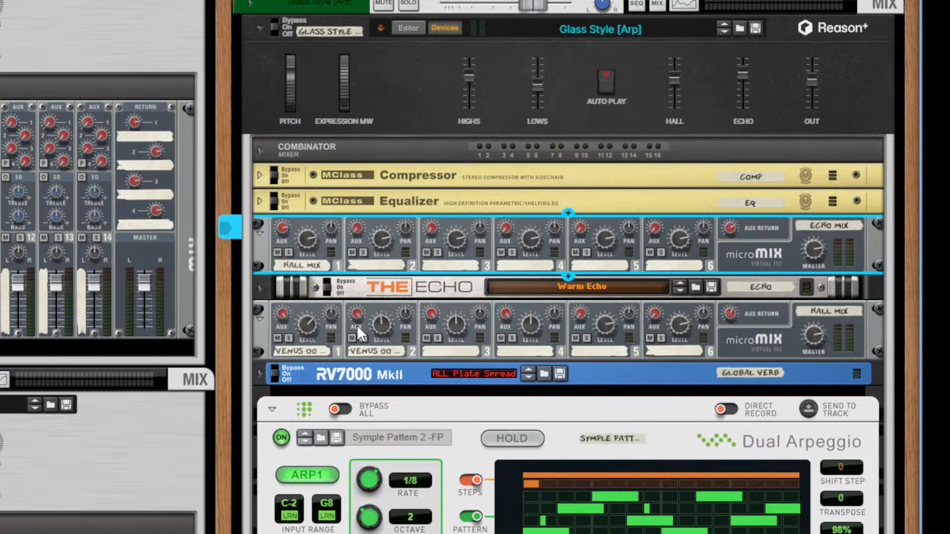
pyautogui.moveTo(357, 325)
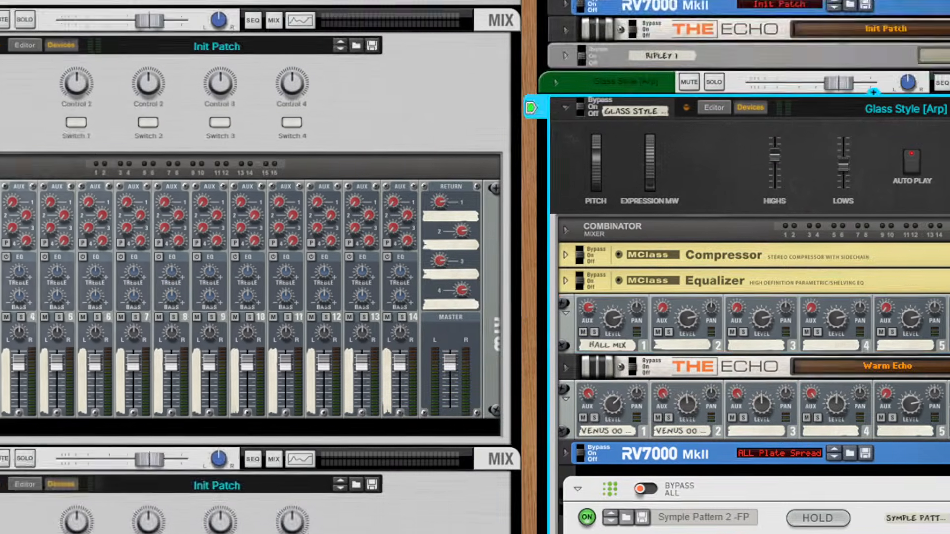
# Browse the Synchronous Patches folder in the Synchronous Stutter sound pack.
pyautogui.scroll(-10, 188, 356)
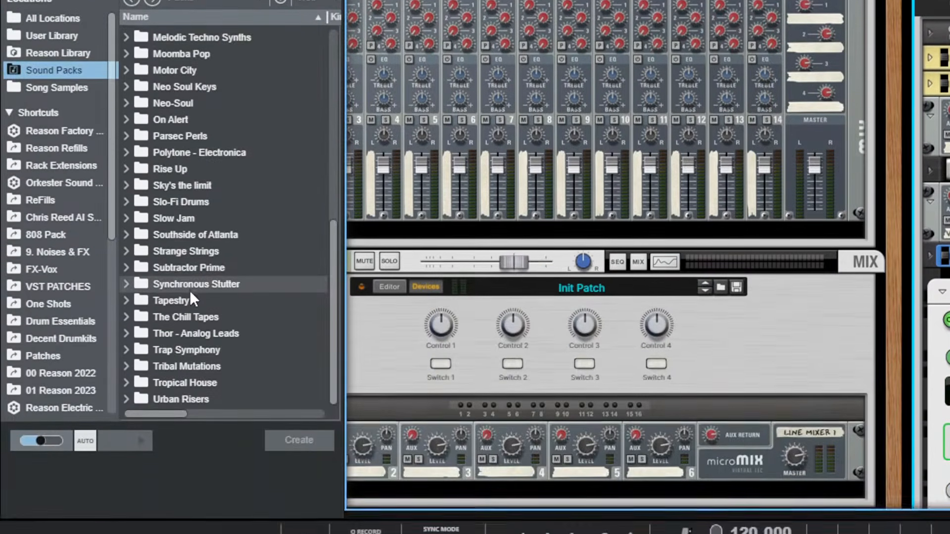
pyautogui.doubleClick(190, 373)
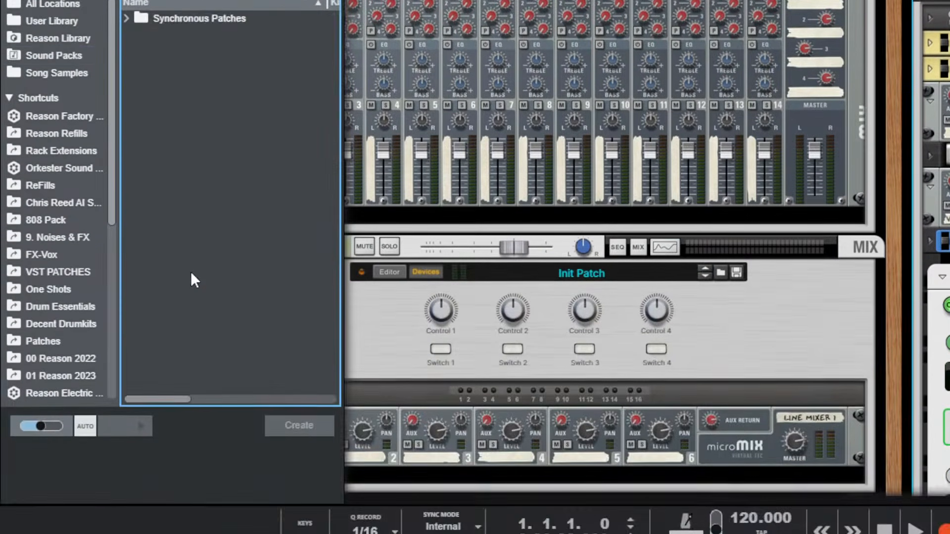
pyautogui.click(137, 119)
pyautogui.doubleClick(137, 254)
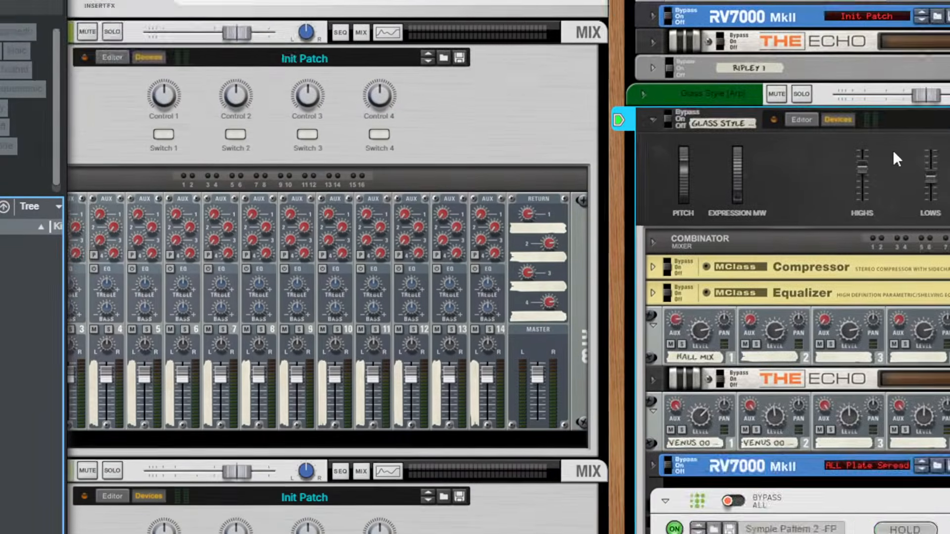
# Delete the Glass Style Combinator from the rack.
pyautogui.press('Delete')
pyautogui.press('Return')
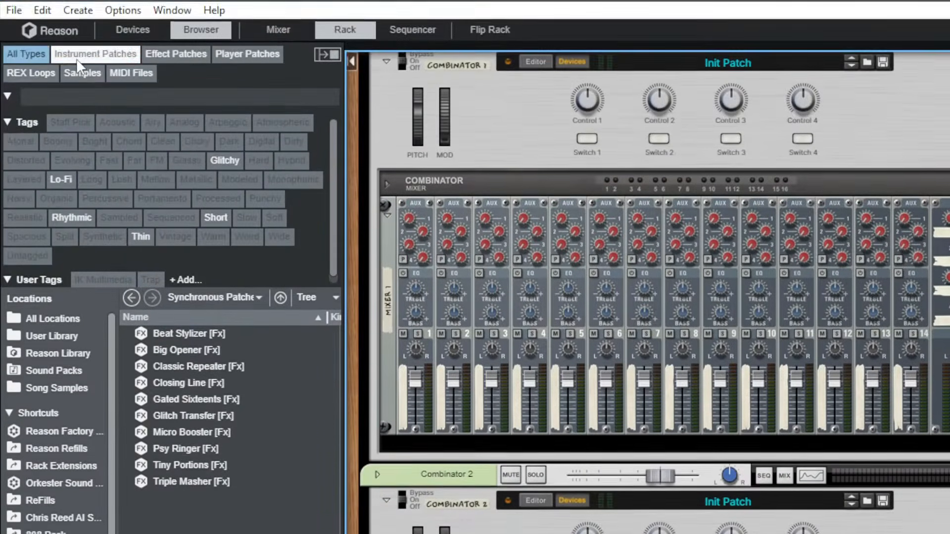
# Add the Polytone Dual-Layer Synthesizer below the Mixer 14:2 inside the first Combinator.
pyautogui.click(77, 72)
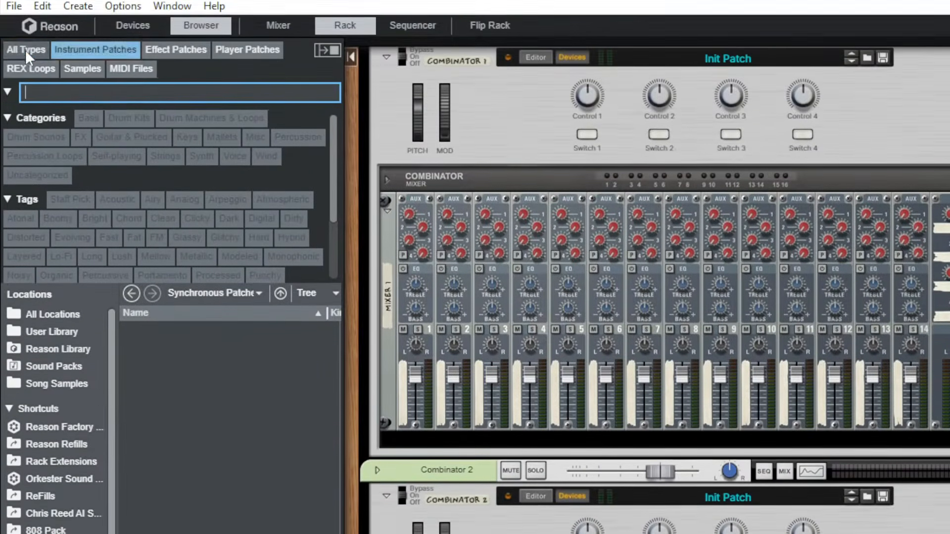
pyautogui.click(25, 70)
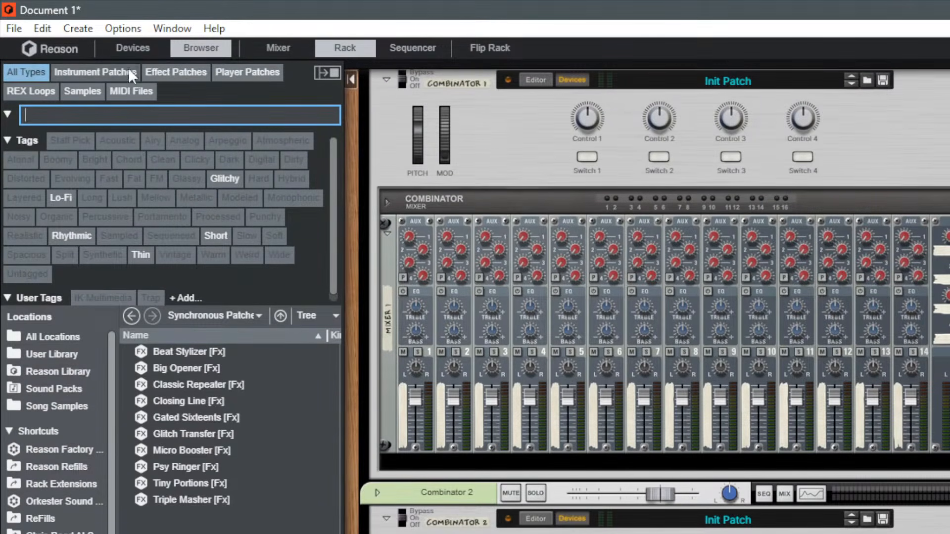
pyautogui.click(139, 49)
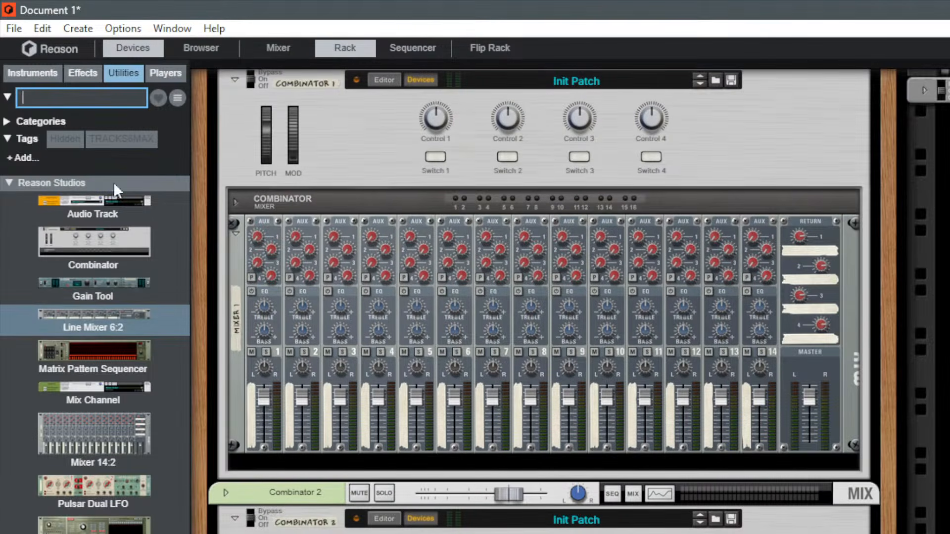
pyautogui.click(12, 71)
pyautogui.scroll(-10, 117, 438)
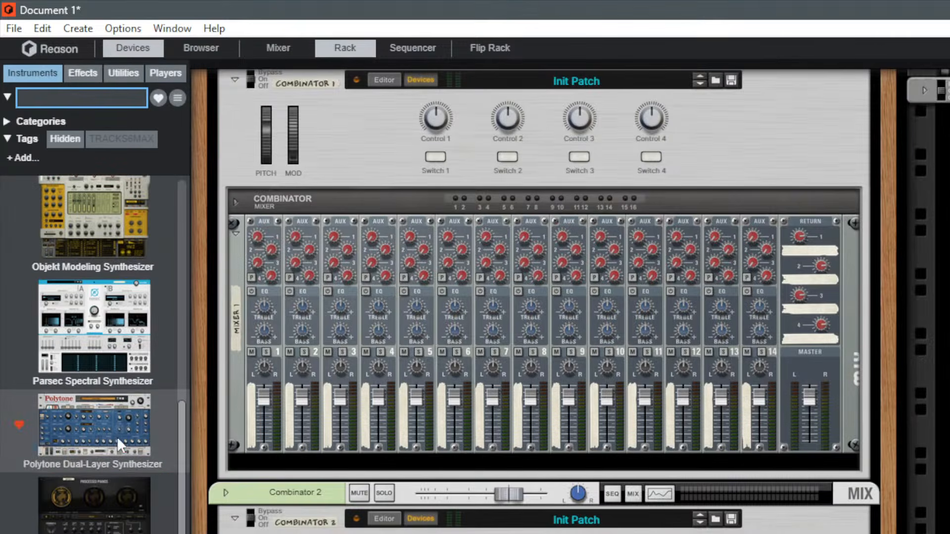
pyautogui.moveTo(111, 435)
pyautogui.mouseDown()
pyautogui.moveTo(506, 438)
pyautogui.moveTo(355, 484)
pyautogui.moveTo(326, 475)
pyautogui.mouseUp()
pyautogui.scroll(-15, 65, 435)
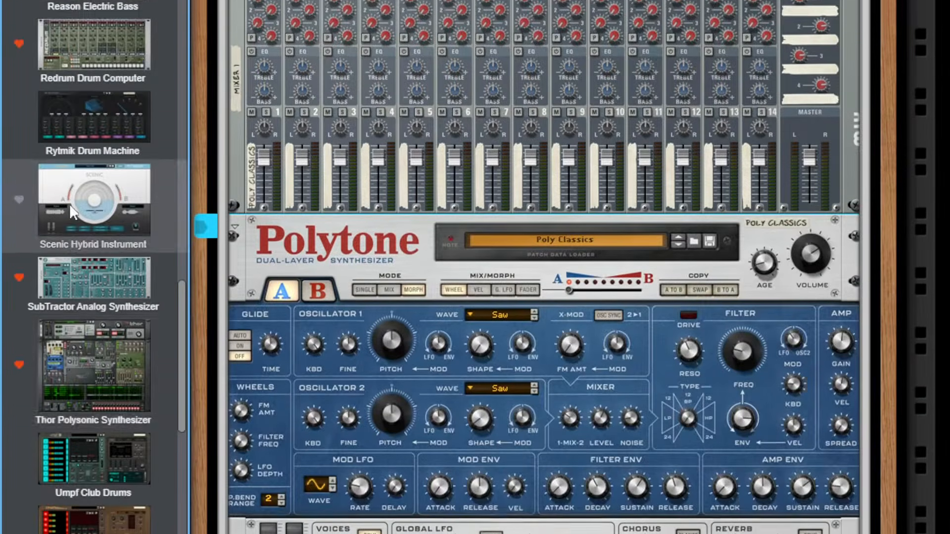
# Add a Thor Polysonic Synthesizer below the Polytone in the first Combinator and open the Pads folder in its patch browser.
pyautogui.moveTo(91, 346)
pyautogui.mouseDown()
pyautogui.moveTo(91, 295)
pyautogui.moveTo(367, 204)
pyautogui.moveTo(438, 208)
pyautogui.moveTo(410, 267)
pyautogui.moveTo(393, 421)
pyautogui.moveTo(390, 402)
pyautogui.mouseUp()
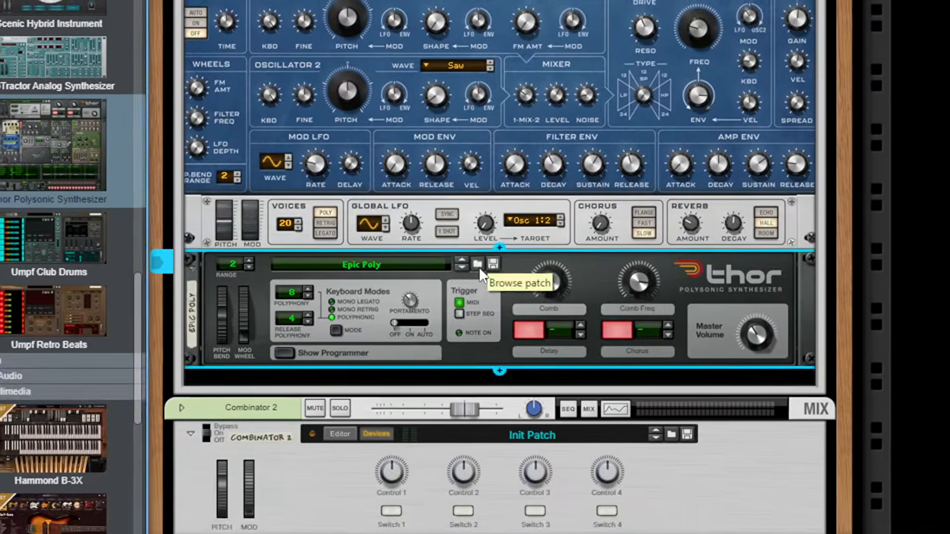
pyautogui.click(515, 268)
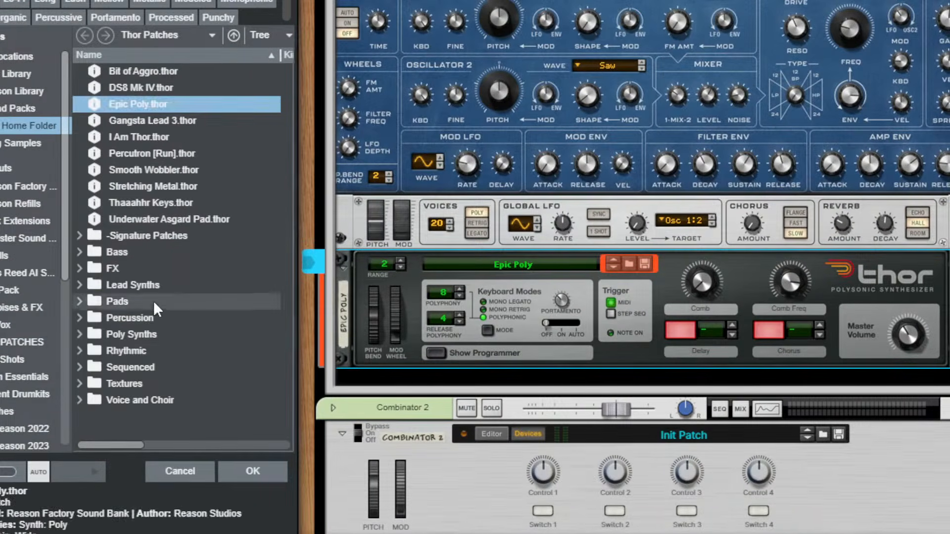
pyautogui.doubleClick(149, 316)
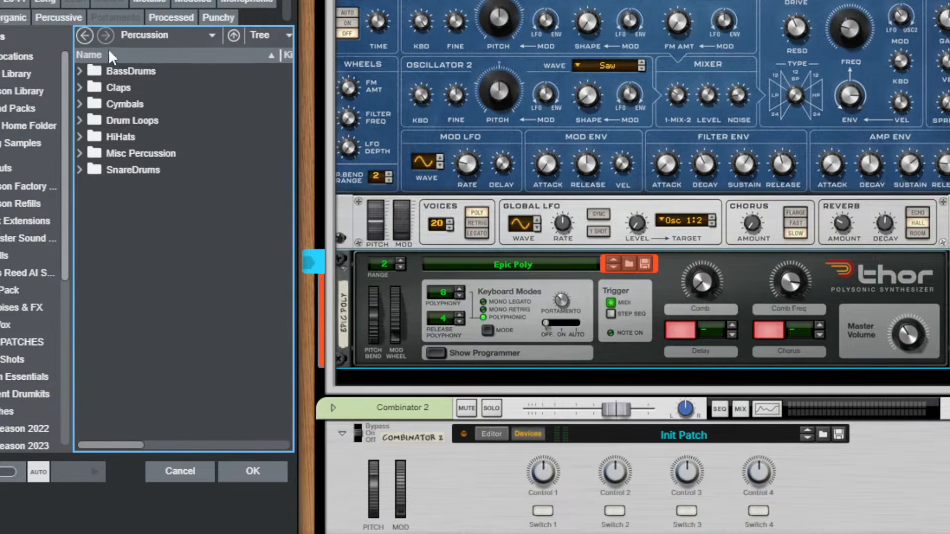
pyautogui.click(84, 35)
pyautogui.doubleClick(123, 300)
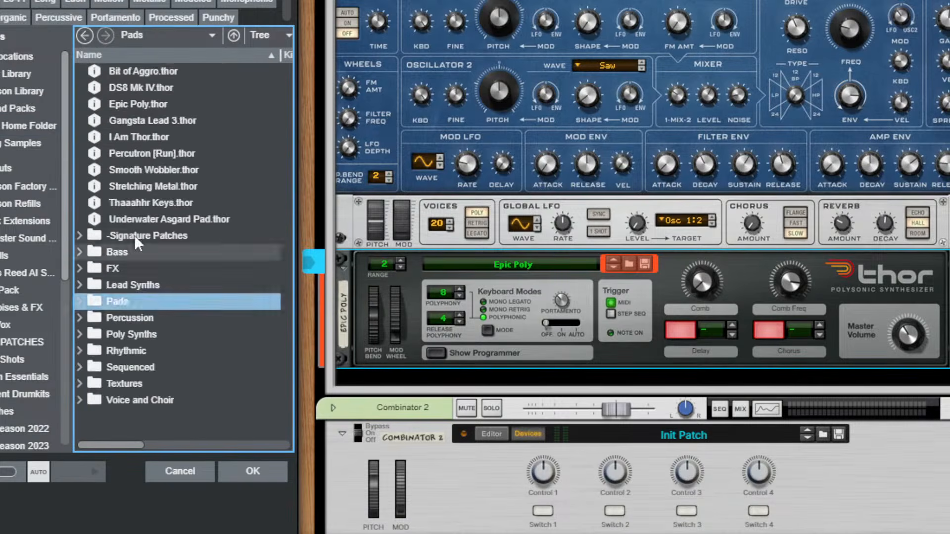
# Replace the Polytone with a Thor using the Analog Pad 2 patch and load Anathemic Rings into the existing Thor below it.
pyautogui.click(143, 154)
pyautogui.moveTo(144, 218); pyautogui.dragTo(680, 114)
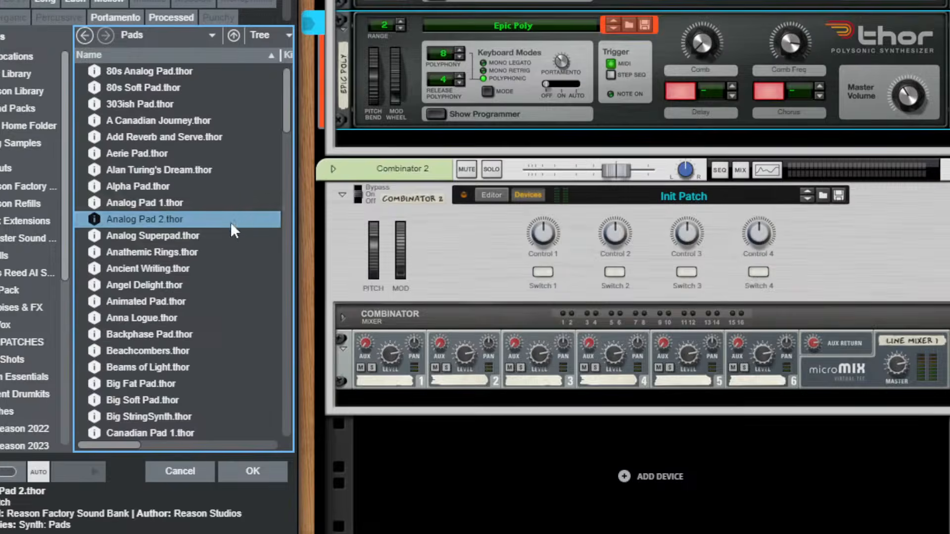
pyautogui.moveTo(144, 250); pyautogui.dragTo(546, 0)
pyautogui.moveTo(514, 117); pyautogui.dragTo(517, 220)
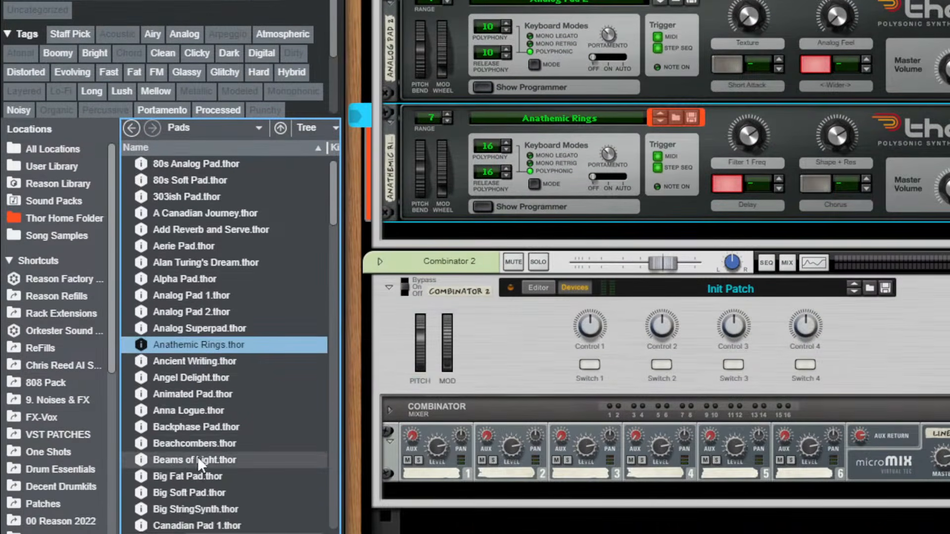
# Add a third Thor with the Ocean Tide patch below the Anathemic Rings Thor in the first Combinator.
pyautogui.scroll(-10, 200, 445)
pyautogui.moveTo(203, 438); pyautogui.dragTo(659, 227)
pyautogui.scroll(4, 536, 56)
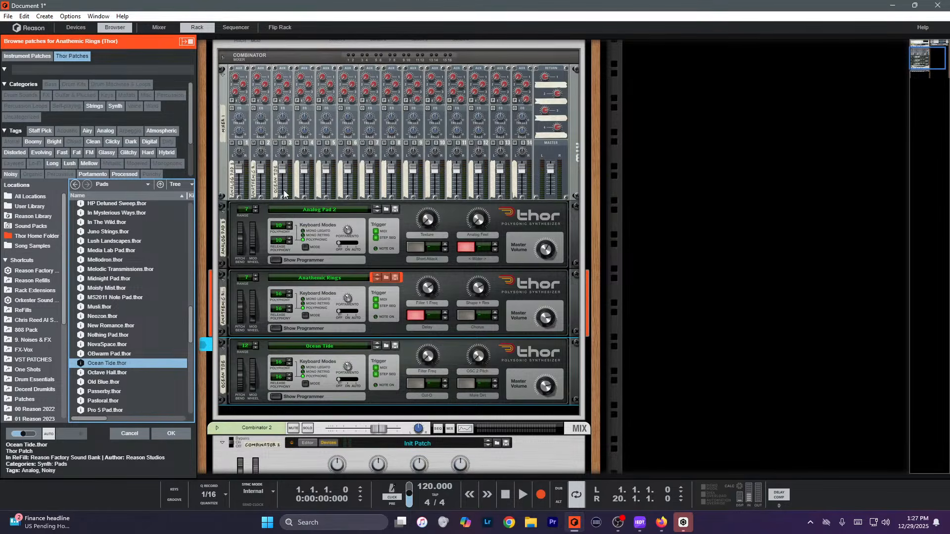
# Record-enable the Combinator 1 track in the sequencer and return to the rack.
pyautogui.click(440, 219)
pyautogui.press('F7')
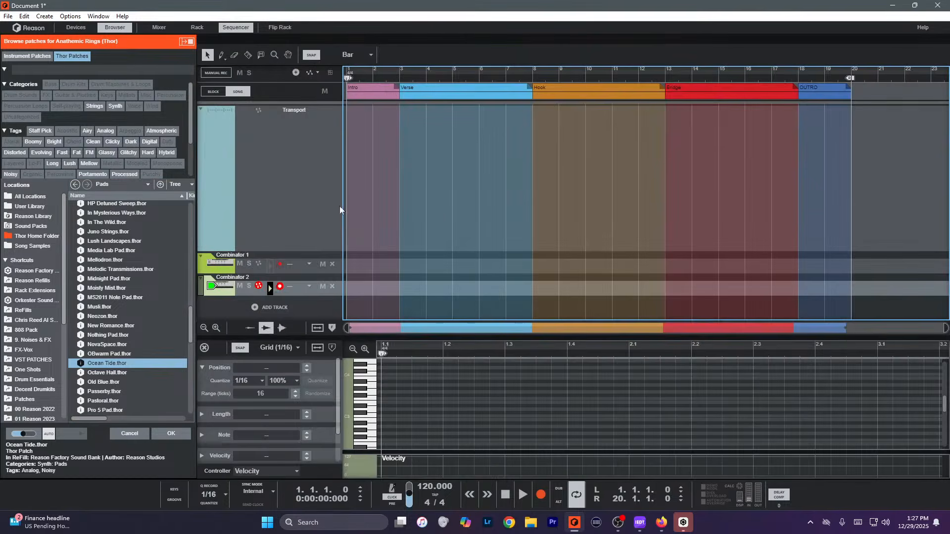
pyautogui.click(281, 264)
pyautogui.click(279, 285)
pyautogui.press('F7')
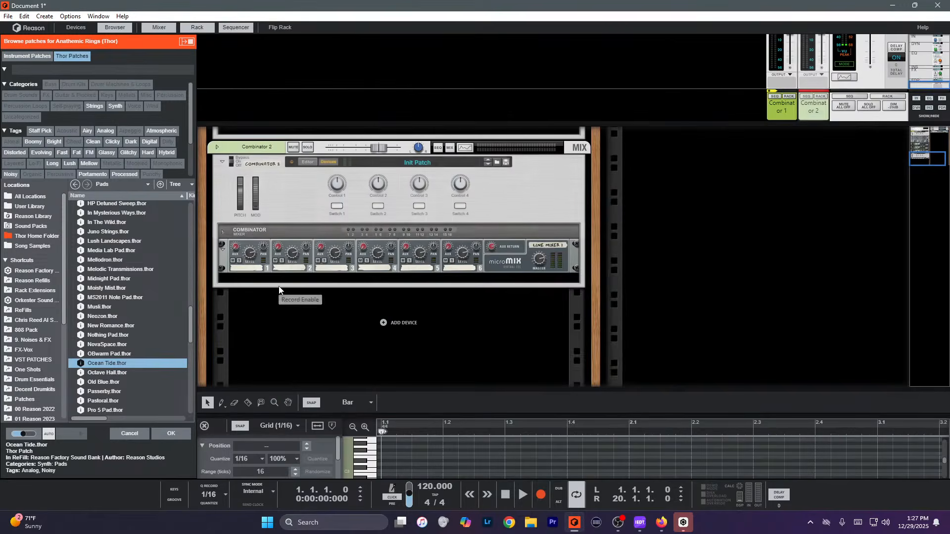
pyautogui.scroll(5, 282, 269)
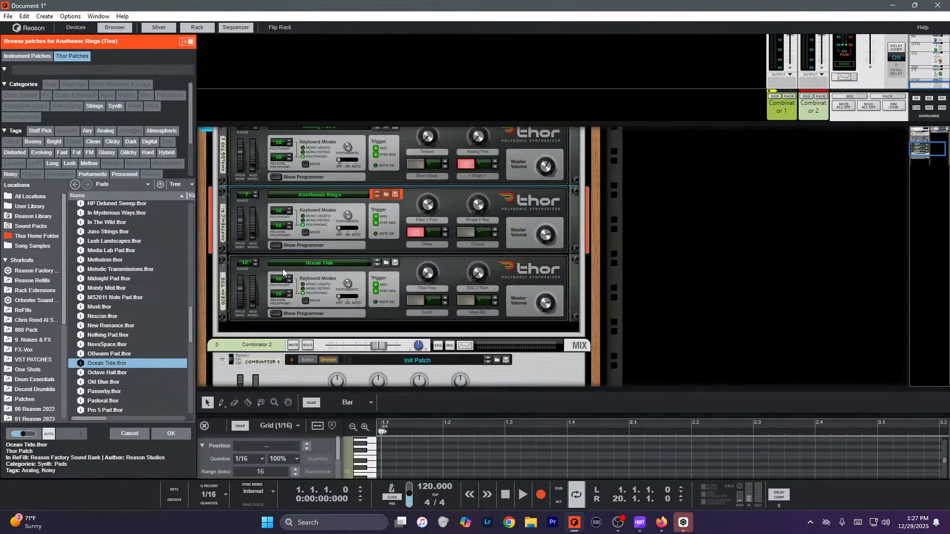
pyautogui.press('F7')
pyautogui.click(278, 265)
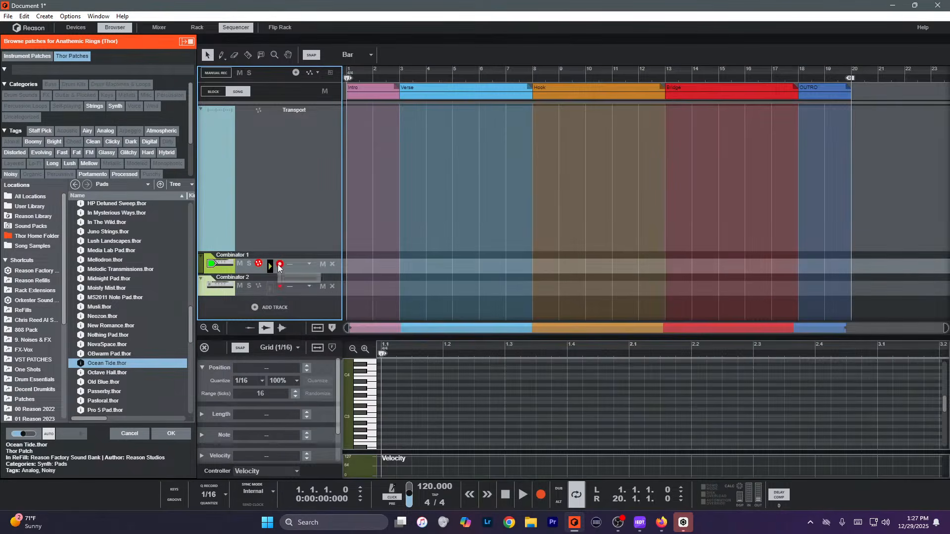
pyautogui.press('F7')
# Change the Ocean Tide Thor's patch to OBwarm Pad and the Anathemic Rings Thor's patch to Analog Superpad.
pyautogui.scroll(3, 286, 254)
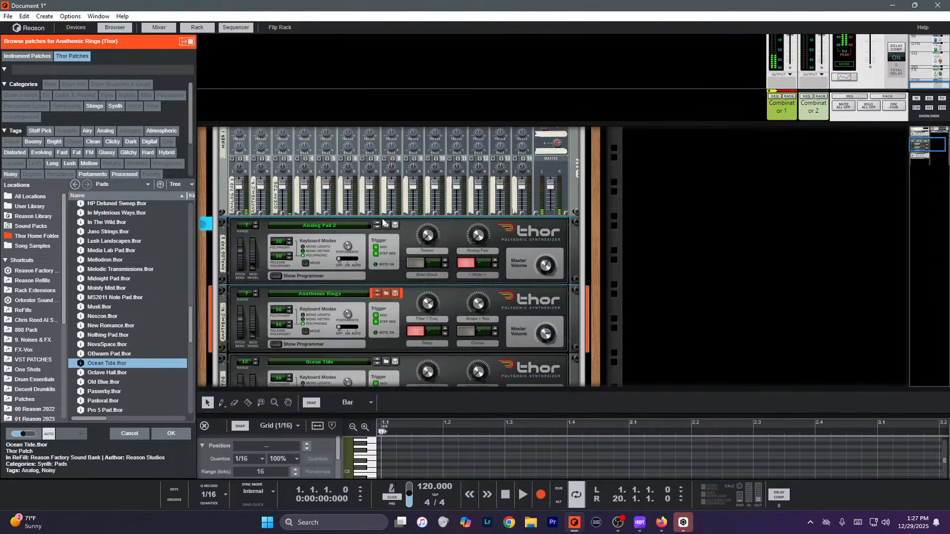
pyautogui.scroll(-2, 373, 281)
pyautogui.click(376, 312)
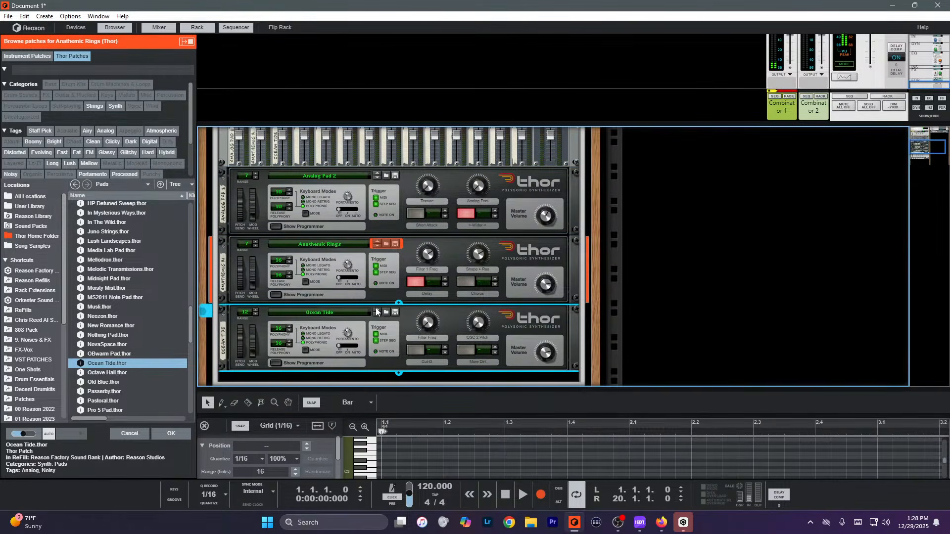
pyautogui.click(377, 244)
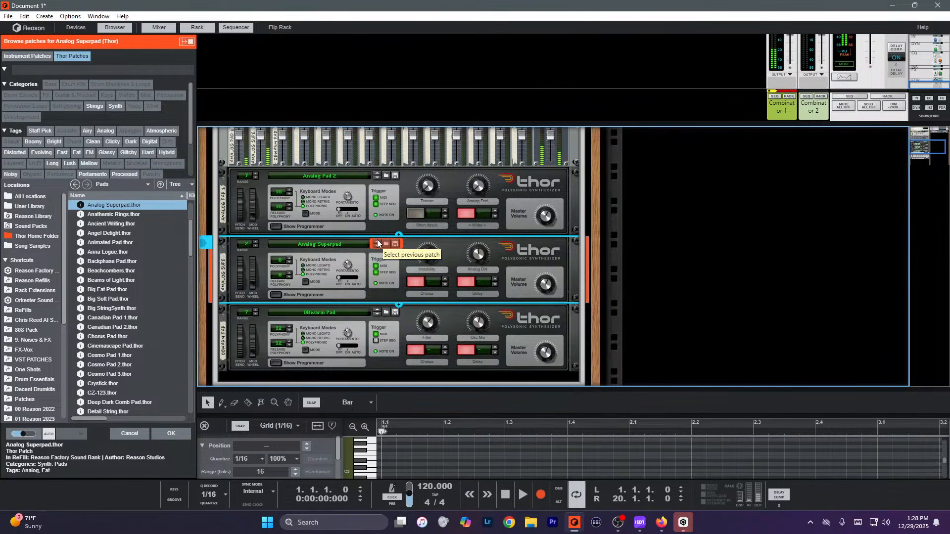
# Lower the Mixer 14:2 levels of the three Thor channels, with channel 2 at 56.
pyautogui.scroll(2, 377, 243)
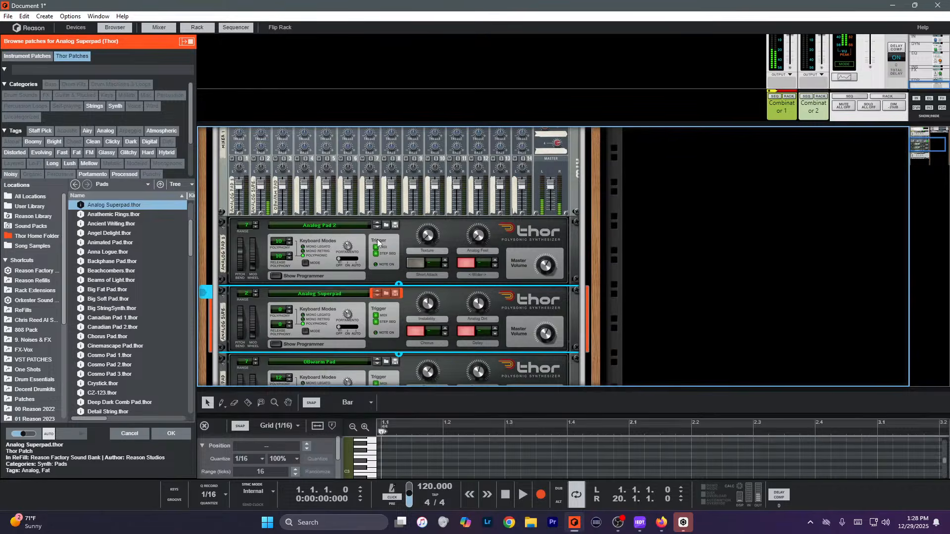
pyautogui.moveTo(259, 186); pyautogui.dragTo(283, 194)
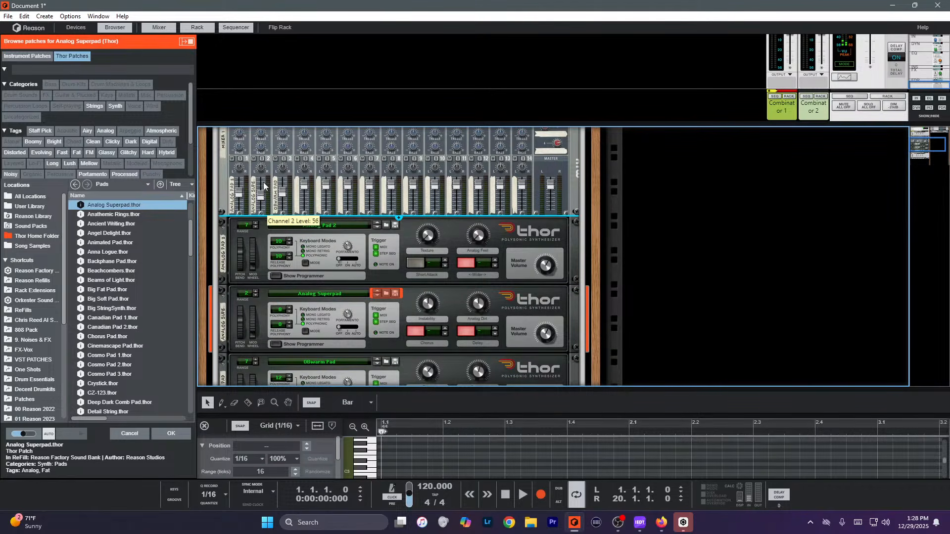
# Flip the rack to examine the audio cabling from the three Thors to the Mixer 14:2, then flip it back.
pyautogui.press('Tab')
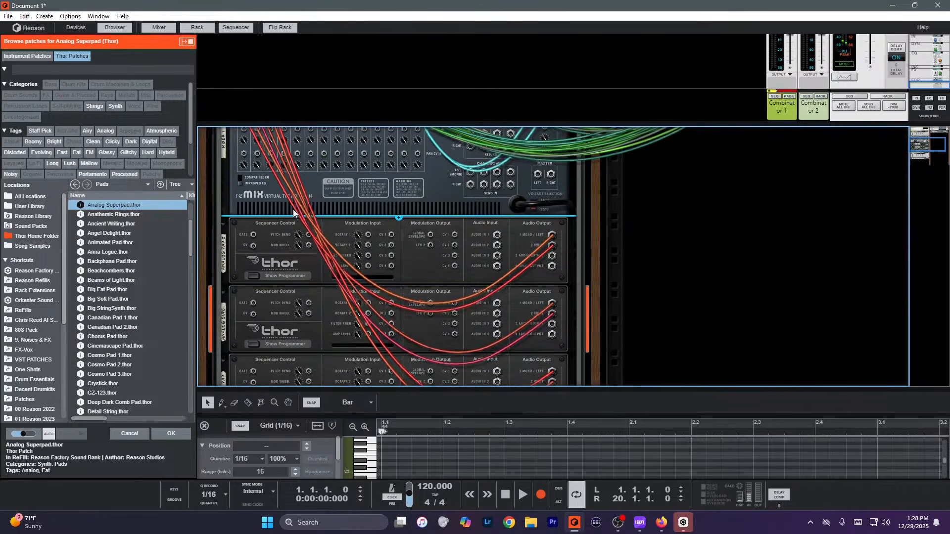
pyautogui.scroll(-3, 479, 287)
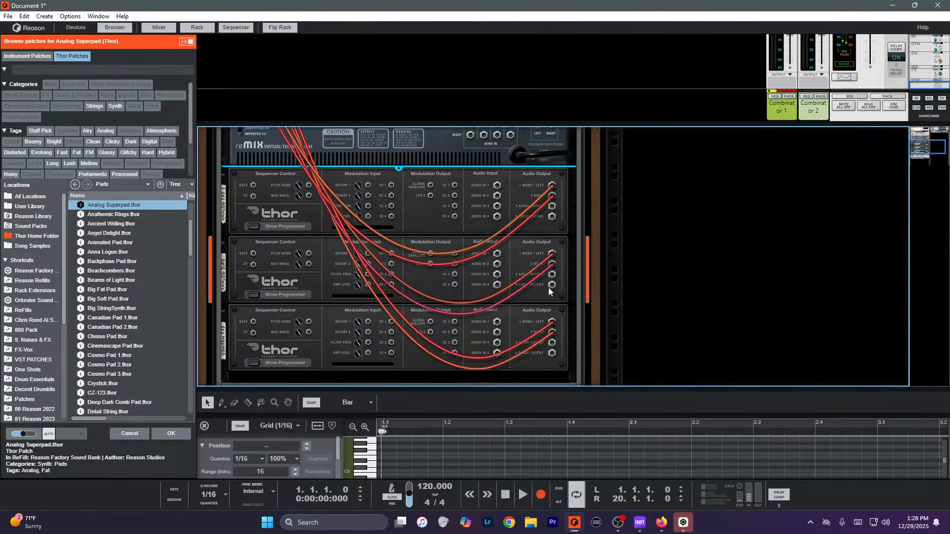
pyautogui.scroll(4, 548, 287)
pyautogui.scroll(-3, 336, 235)
pyautogui.scroll(3, 340, 213)
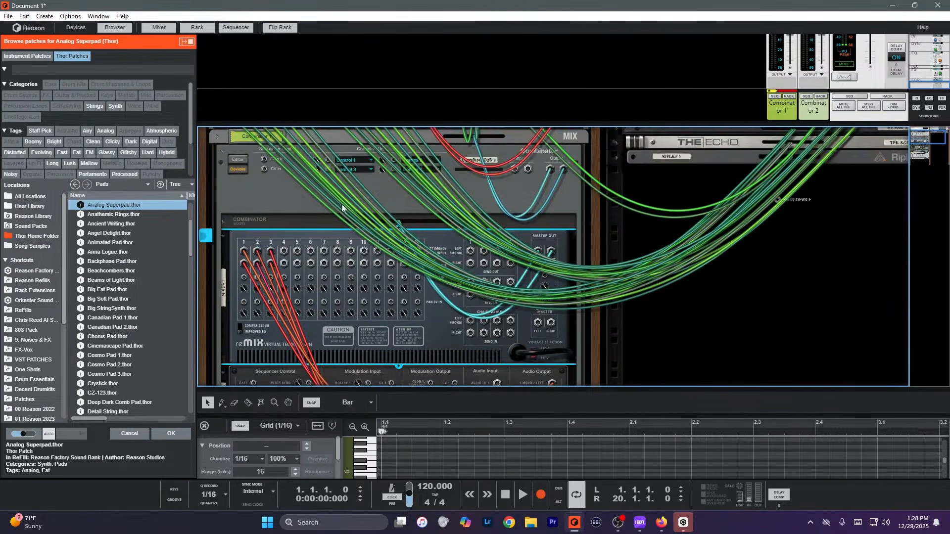
pyautogui.press('Tab')
# Select the first Combinator and open its Editor to view the device list and key ranges.
pyautogui.scroll(-2, 313, 270)
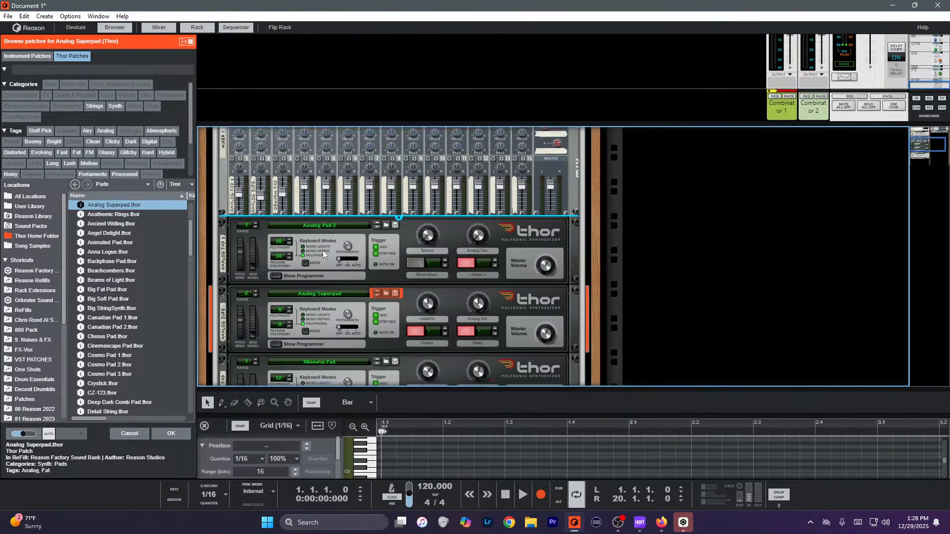
pyautogui.scroll(3, 323, 250)
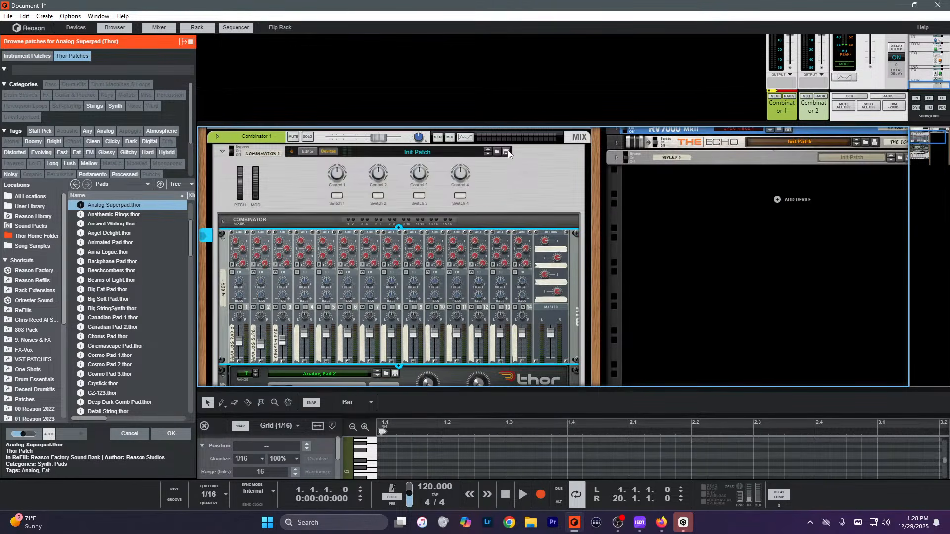
pyautogui.click(532, 170)
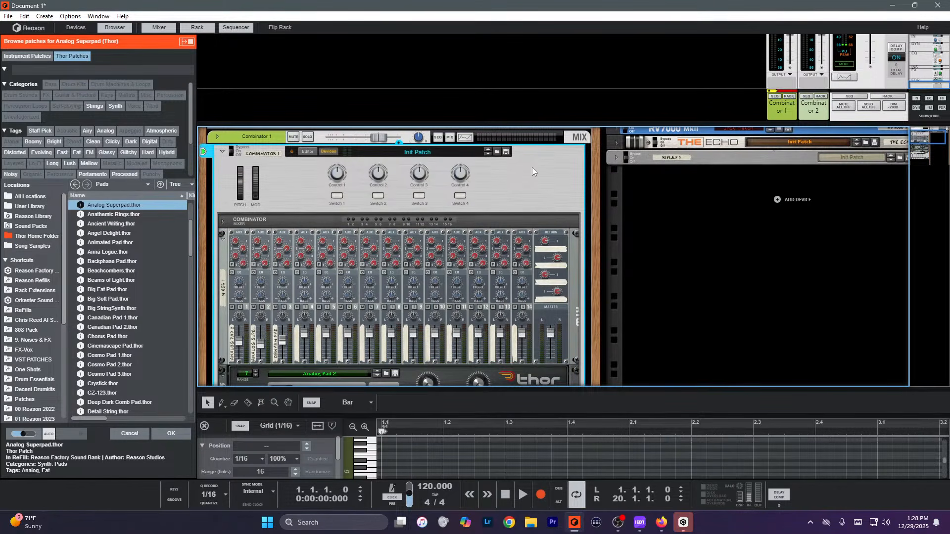
pyautogui.scroll(-6, 532, 171)
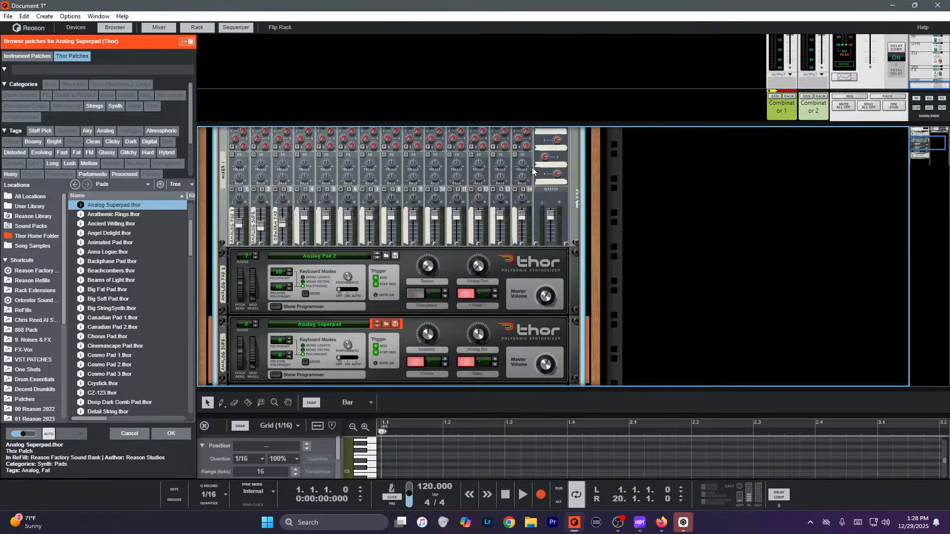
pyautogui.scroll(6, 532, 167)
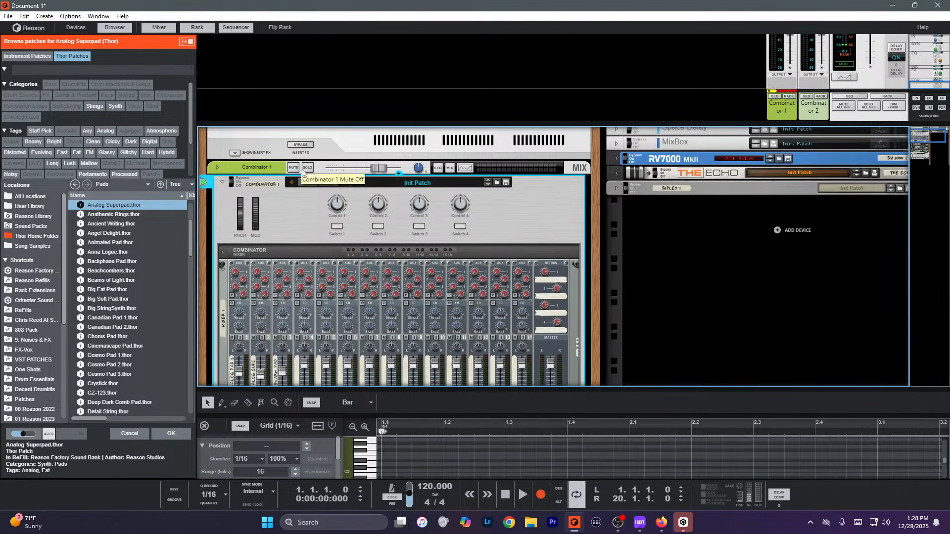
pyautogui.scroll(-6, 304, 173)
pyautogui.scroll(5, 364, 240)
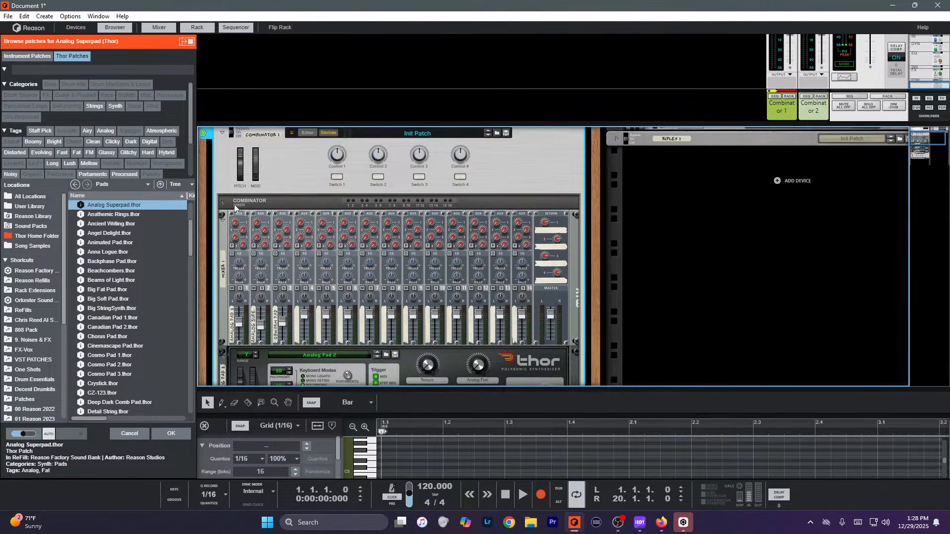
pyautogui.click(310, 135)
pyautogui.scroll(1, 423, 244)
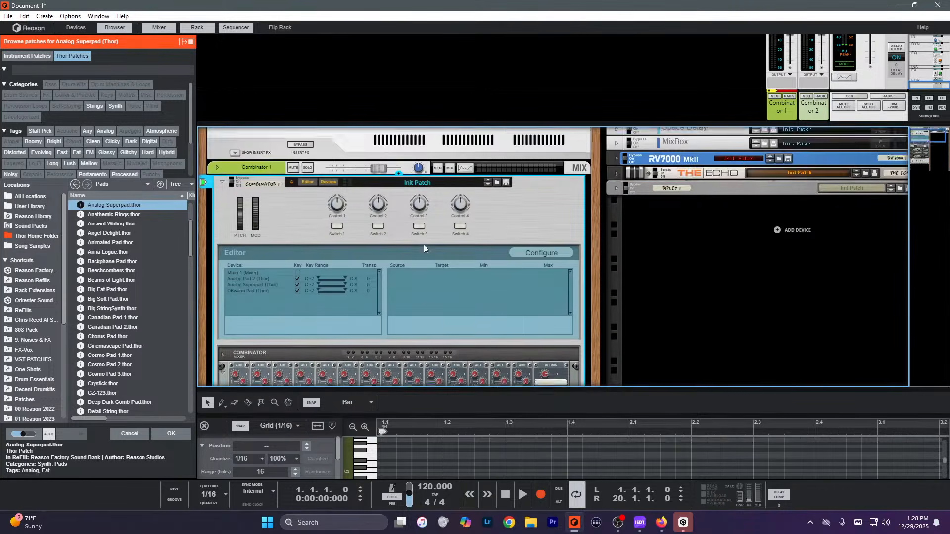
# Add a PH-90 Phaser below the Analog Superpad Thor in the first Combinator.
pyautogui.scroll(-8, 403, 252)
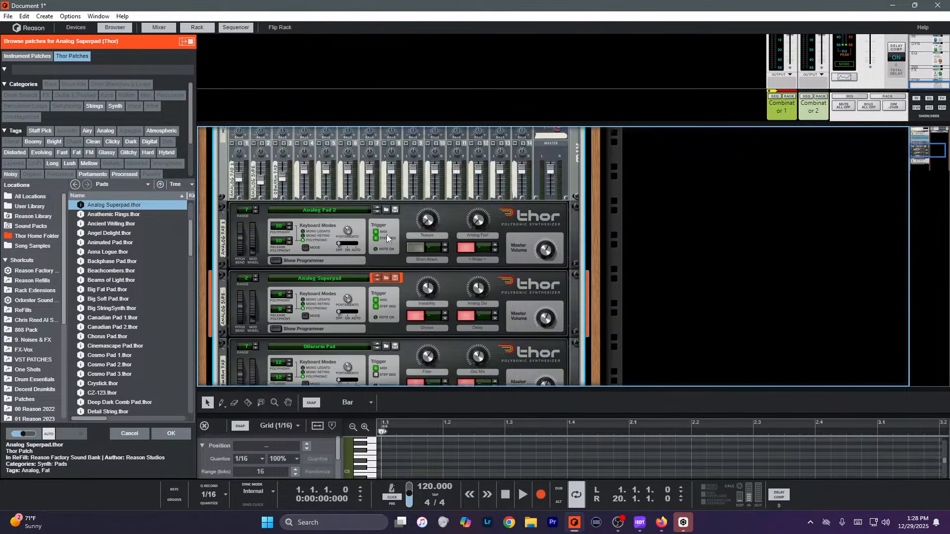
pyautogui.rightClick(406, 188)
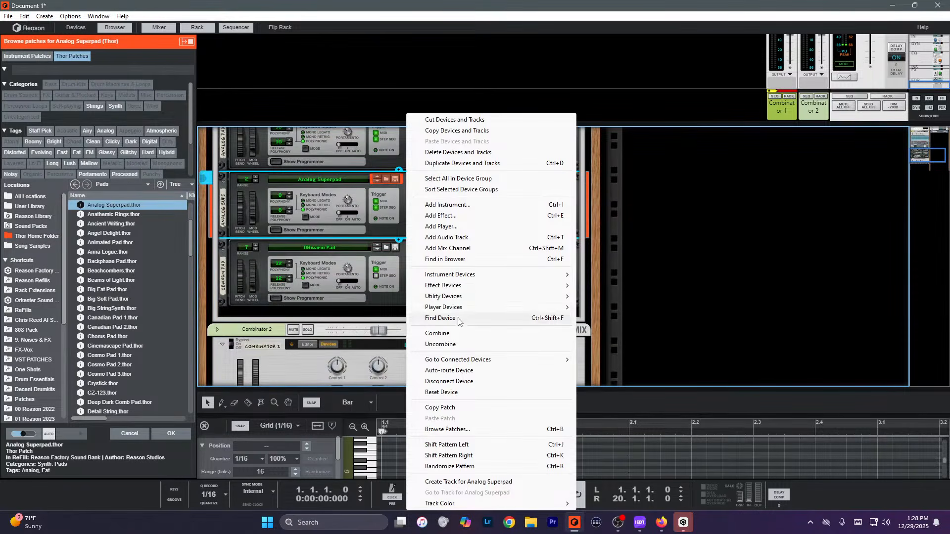
pyautogui.moveTo(461, 310)
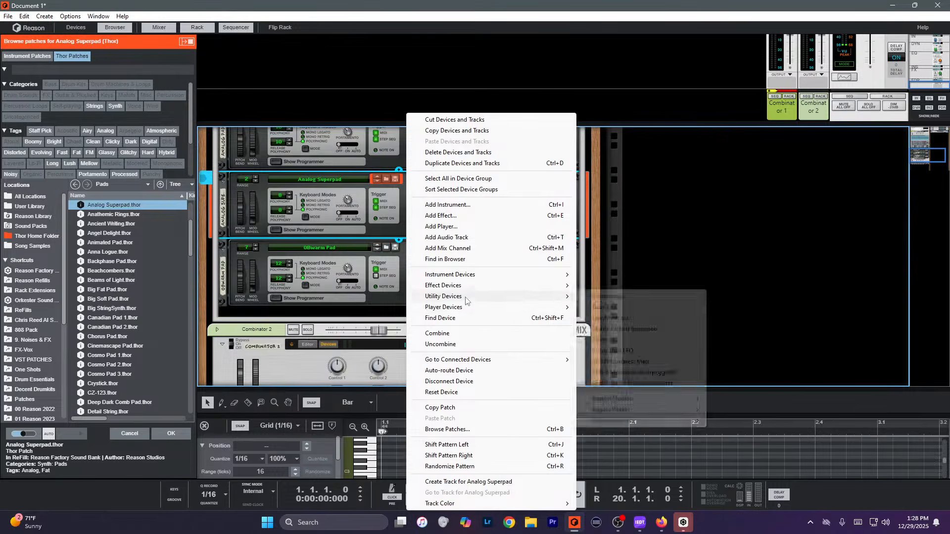
pyautogui.moveTo(468, 286)
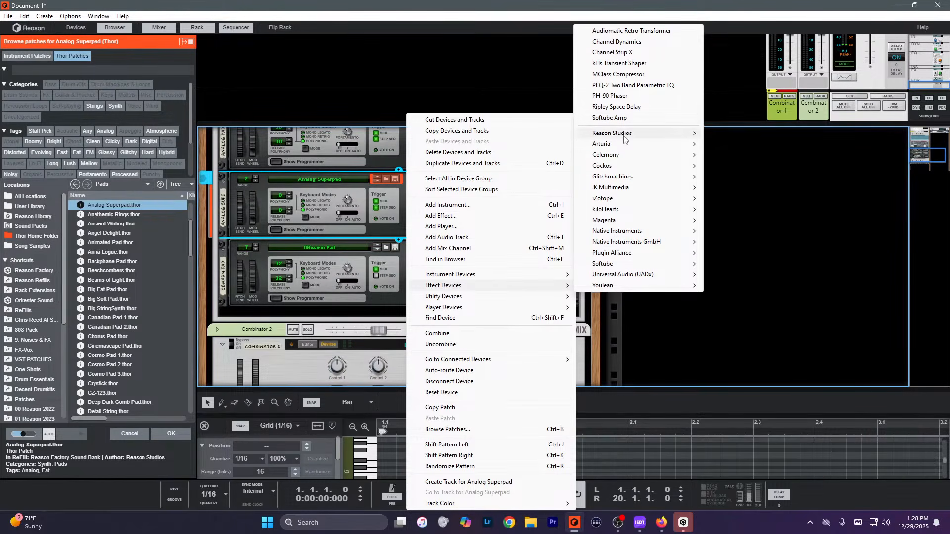
pyautogui.moveTo(627, 273)
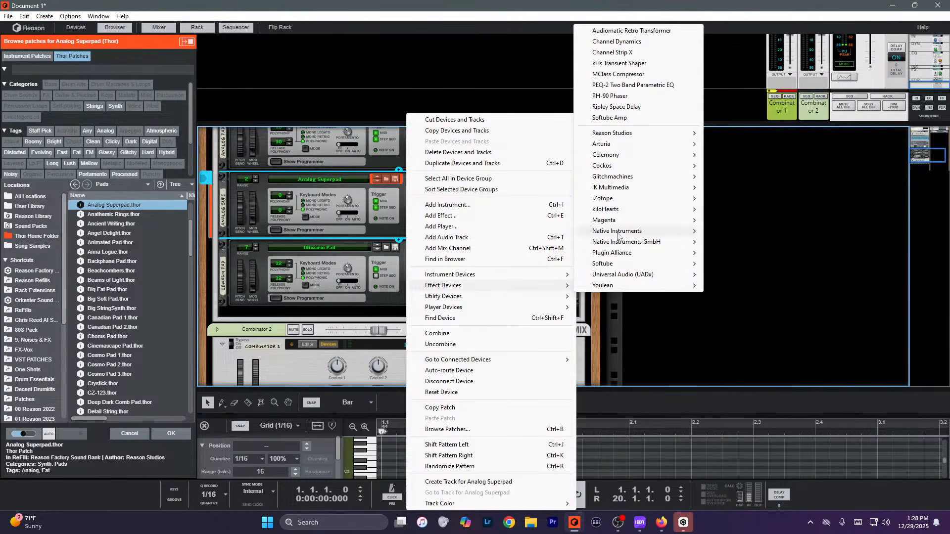
pyautogui.click(615, 97)
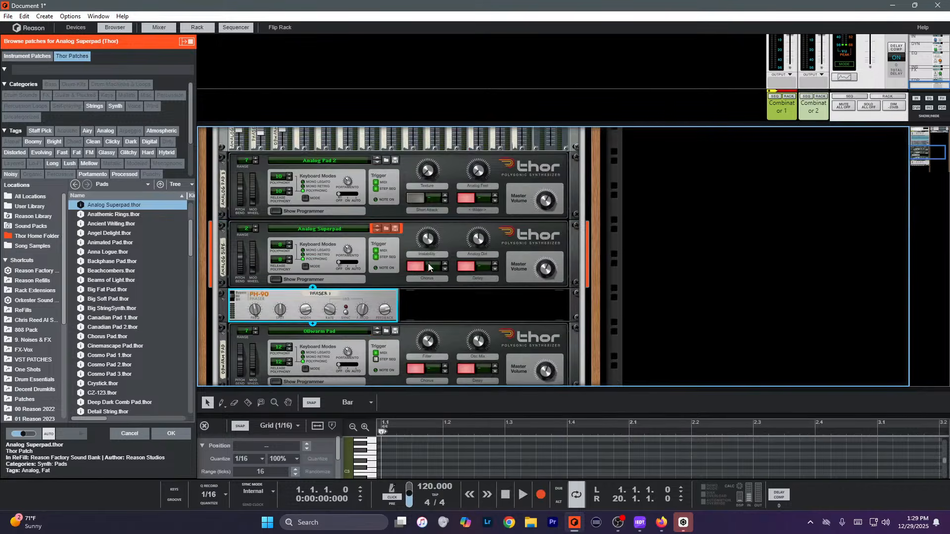
# Add a Ripley Space Delay to the Analog Pad 2 Thor in the first Combinator.
pyautogui.rightClick(452, 171)
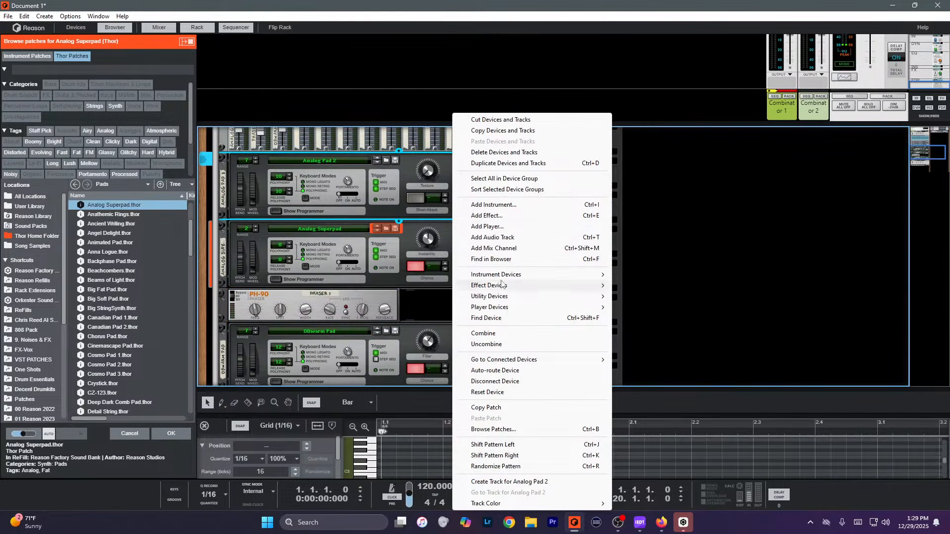
pyautogui.moveTo(502, 285)
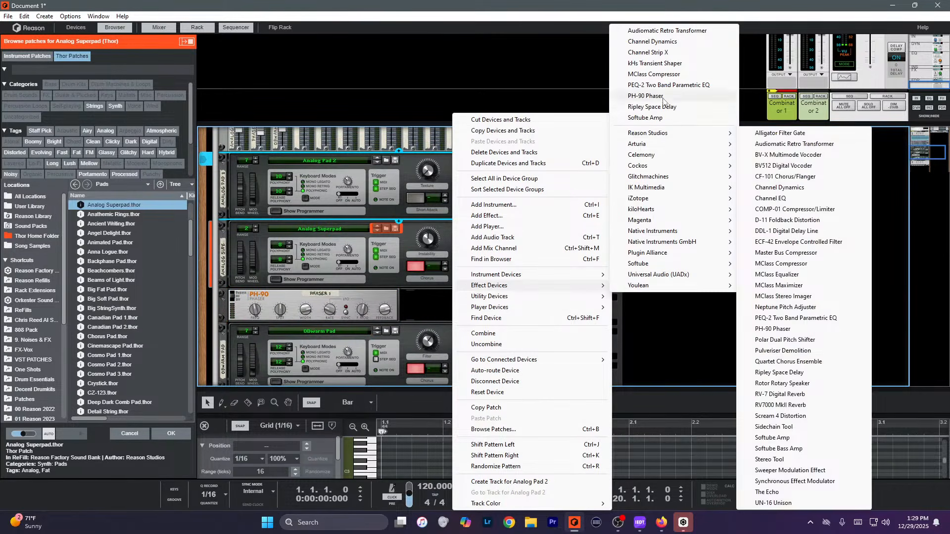
pyautogui.click(661, 108)
pyautogui.scroll(-3, 405, 209)
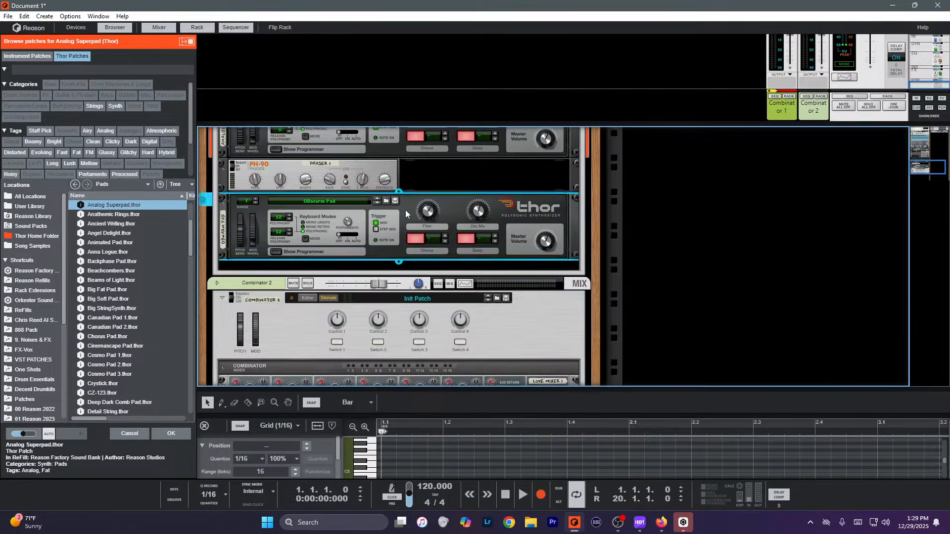
# Try adding a BV512 Digital Vocoder below the OBwarm Pad Thor in the first Combinator, and undo it.
pyautogui.rightClick(405, 210)
pyautogui.click(368, 281)
pyautogui.rightClick(400, 263)
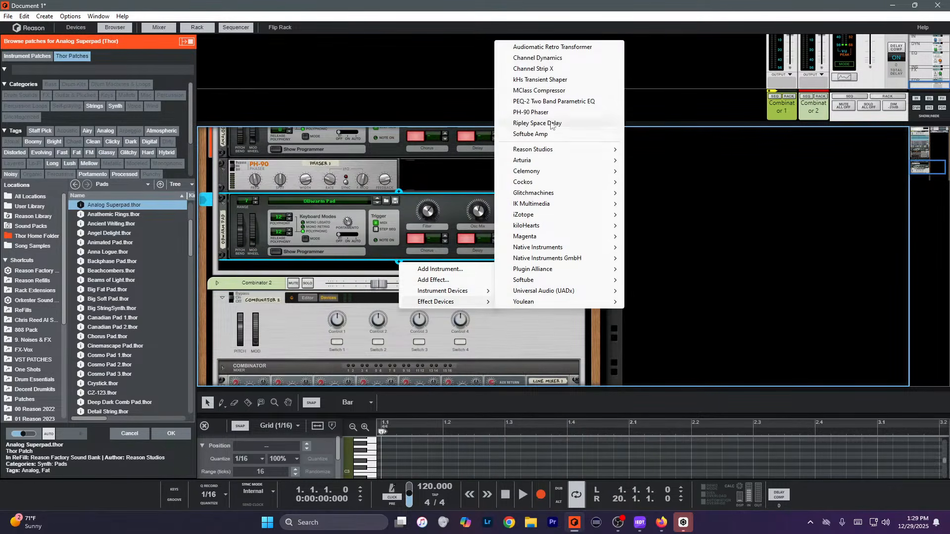
pyautogui.moveTo(551, 150)
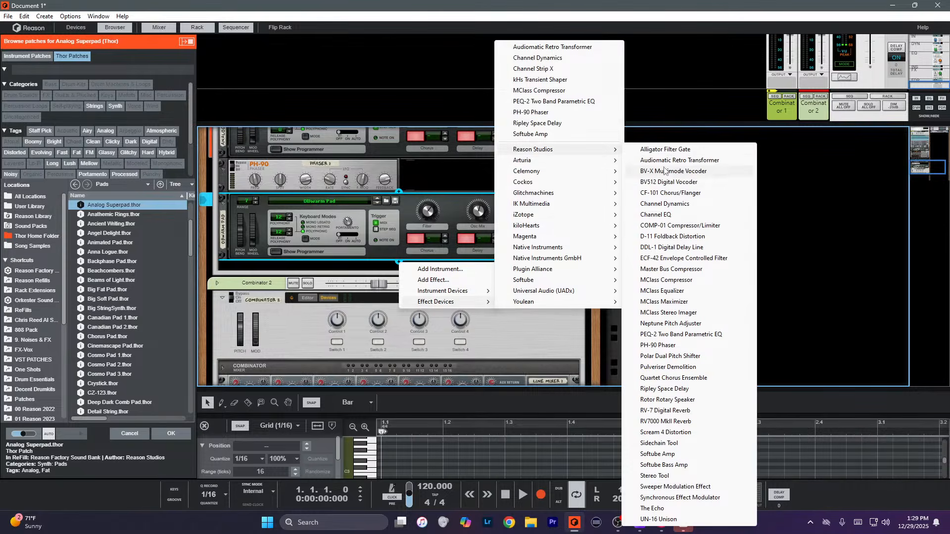
pyautogui.click(685, 183)
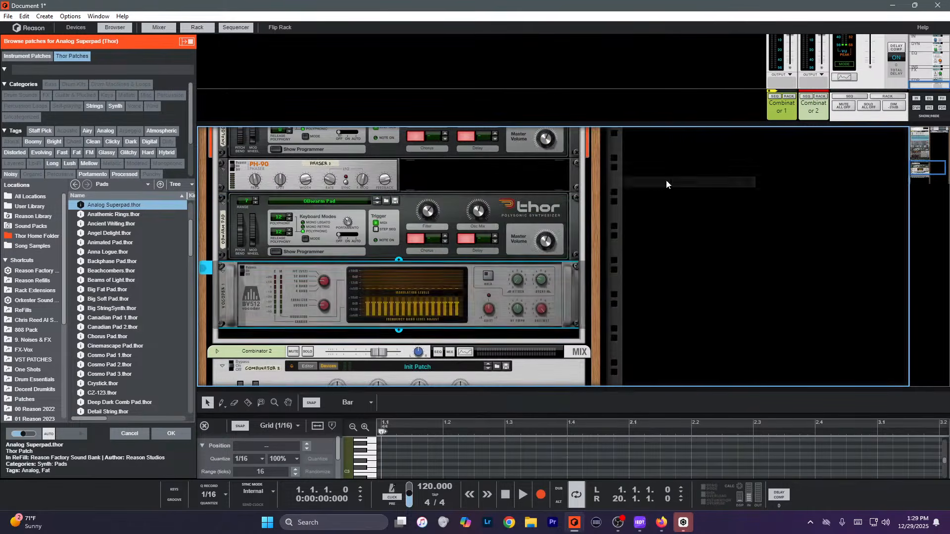
pyautogui.hotkey('ctrl', 'z')
# Add an RV7000 MkII Reverb below the OBwarm Pad Thor in the first Combinator.
pyautogui.rightClick(399, 263)
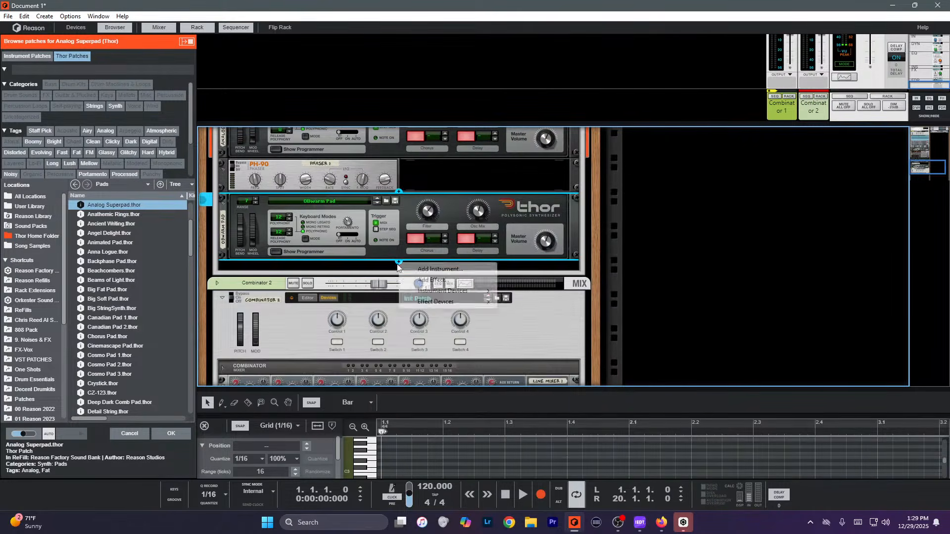
pyautogui.moveTo(438, 303)
pyautogui.moveTo(574, 150)
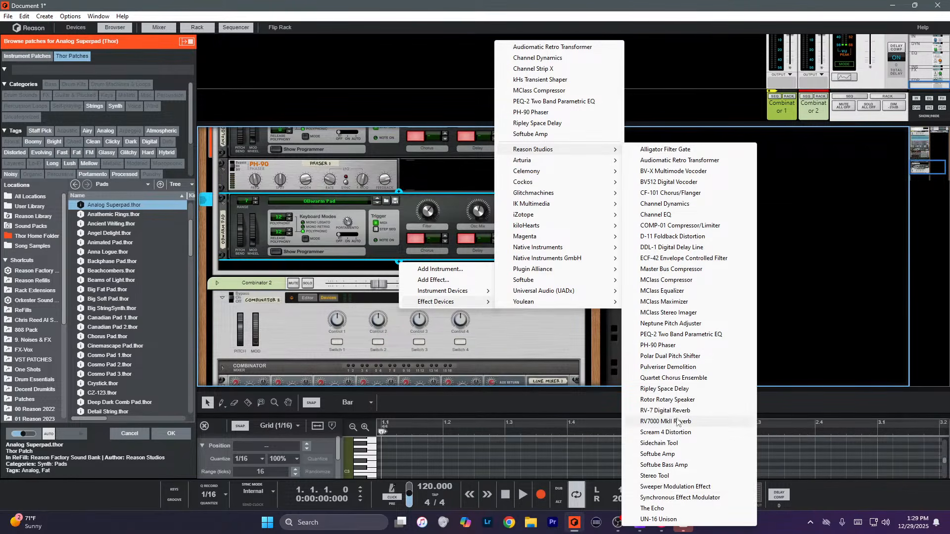
pyautogui.click(665, 389)
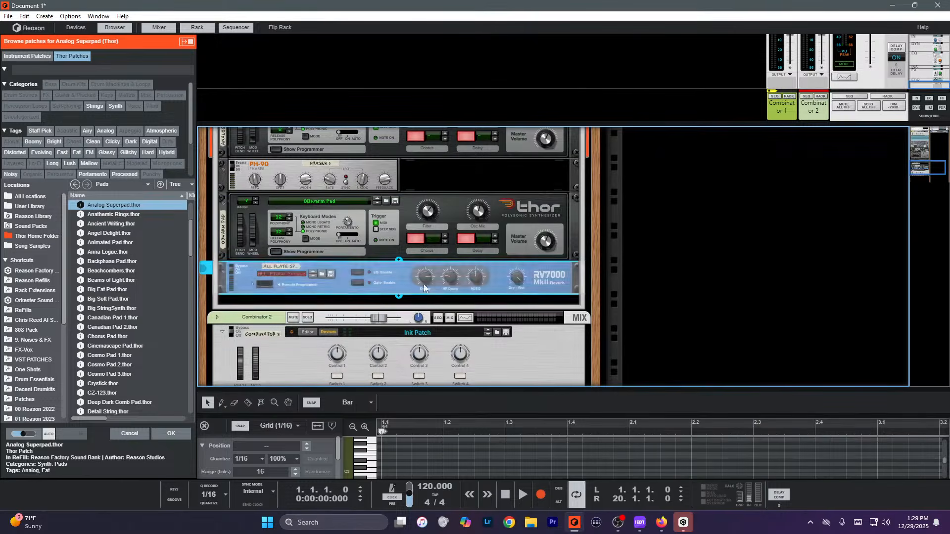
# Return to the first Combinator and toggle its Editor on and off to examine the programmer view.
pyautogui.scroll(10, 429, 287)
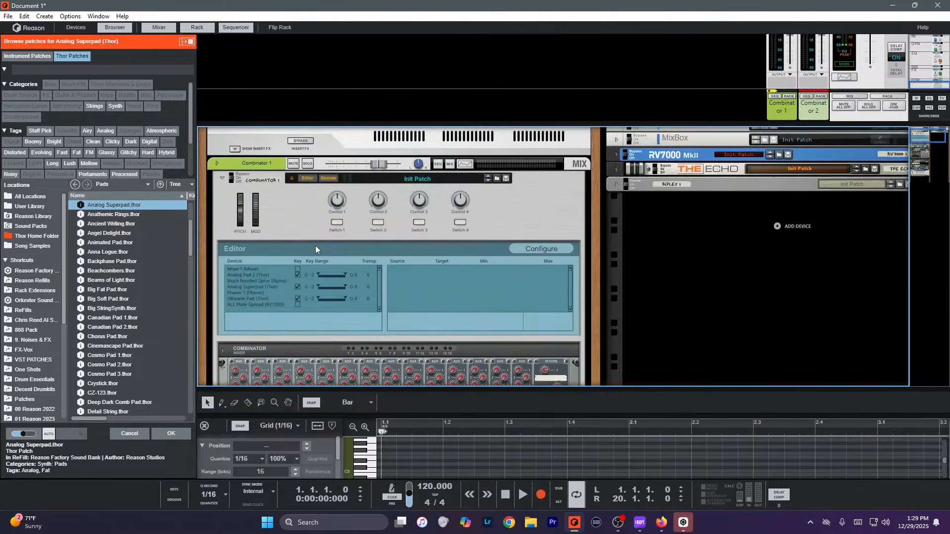
pyautogui.scroll(-2, 310, 254)
pyautogui.click(309, 179)
pyautogui.click(309, 179)
pyautogui.scroll(-2, 309, 179)
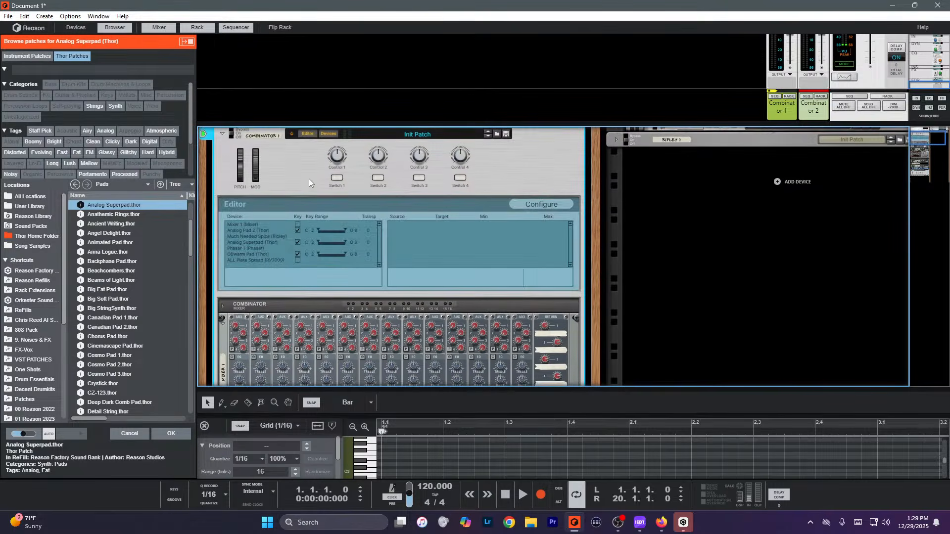
pyautogui.click(307, 133)
pyautogui.click(307, 134)
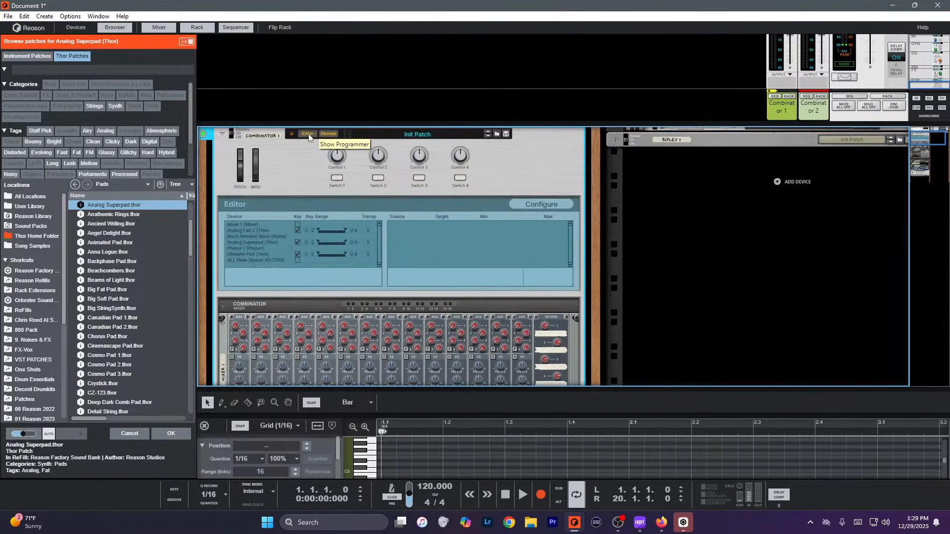
pyautogui.click(308, 133)
pyautogui.click(308, 134)
pyautogui.click(307, 133)
pyautogui.click(308, 135)
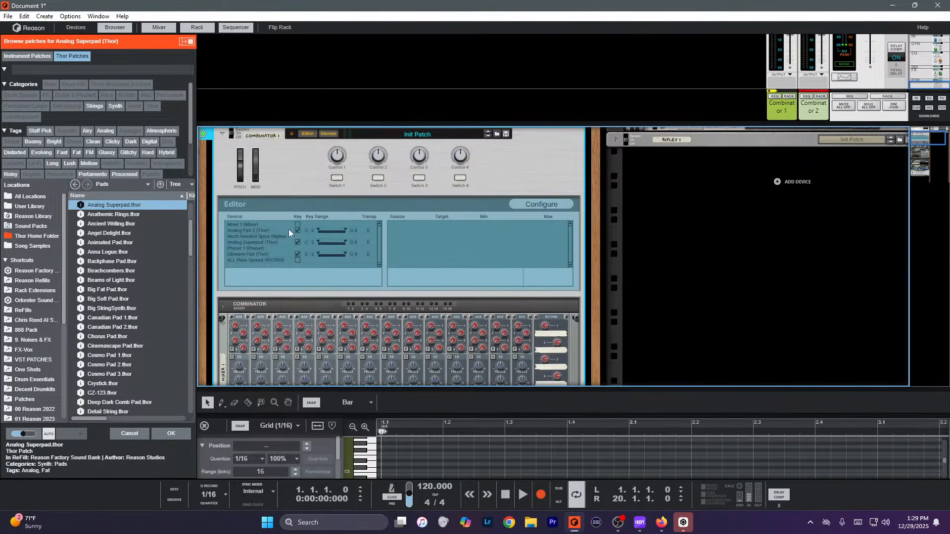
# Select the mixer, Thor and reverb entries in the first Combinator's Editor to examine their routing and key settings.
pyautogui.click(254, 229)
pyautogui.click(254, 242)
pyautogui.click(253, 260)
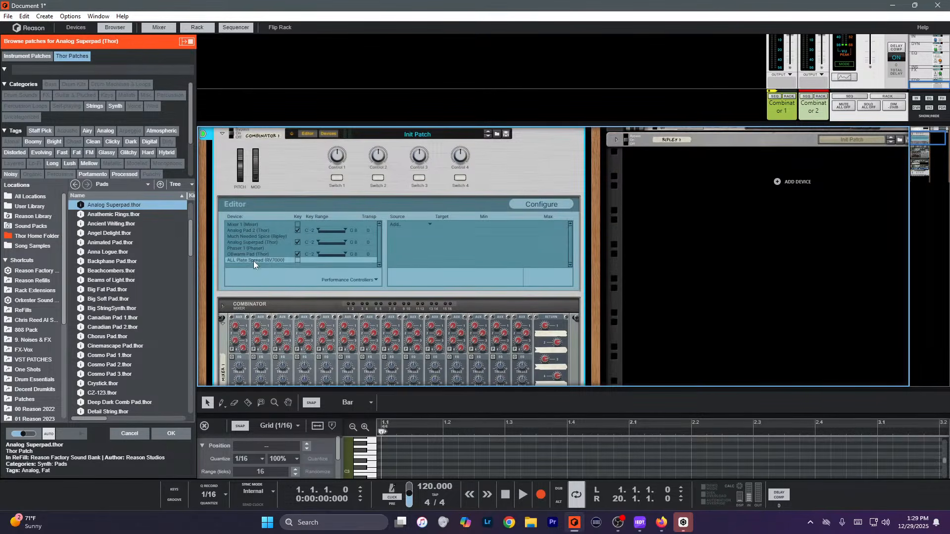
pyautogui.click(250, 253)
pyautogui.click(251, 242)
pyautogui.click(250, 232)
pyautogui.click(247, 225)
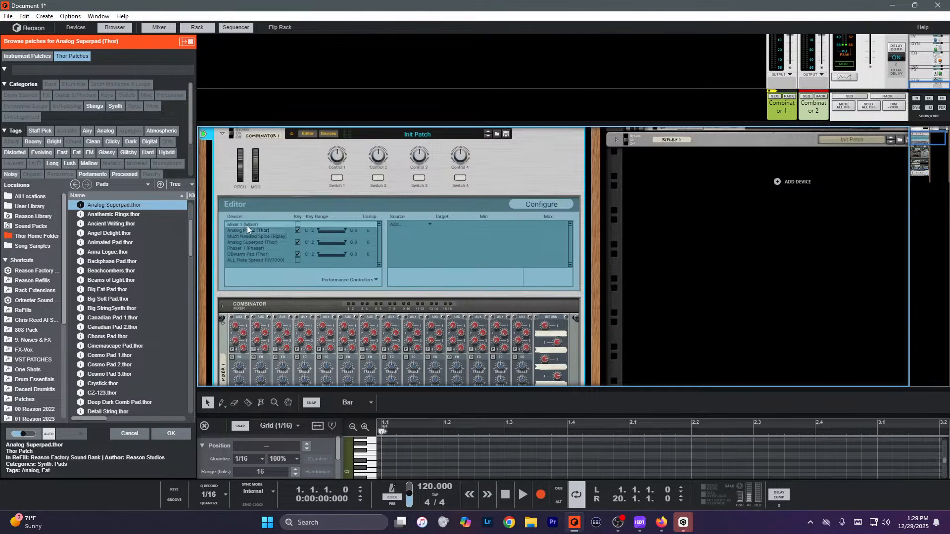
pyautogui.click(244, 230)
pyautogui.click(244, 242)
pyautogui.click(245, 253)
pyautogui.click(247, 259)
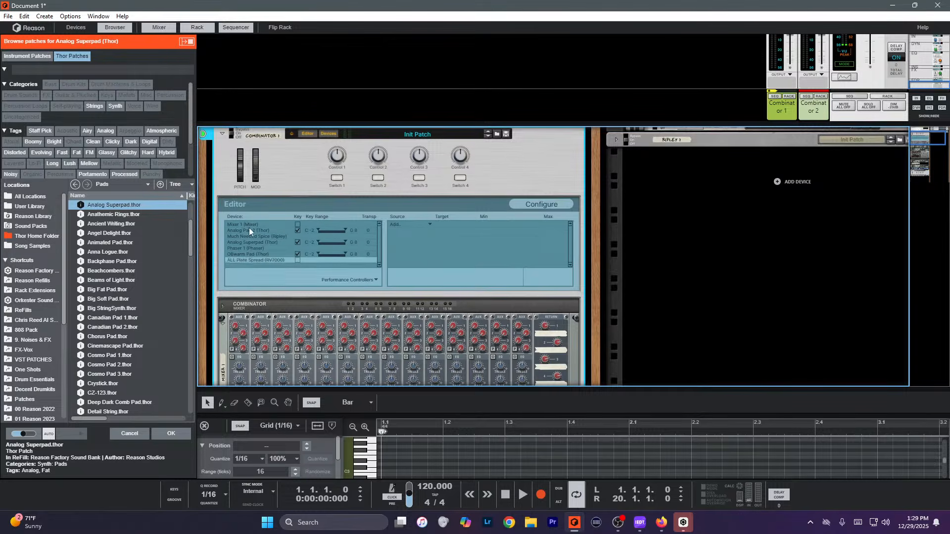
pyautogui.click(248, 225)
# Hide and reshow the first Combinator's Editor, and select its devices in order from Analog Pad 2 to the RV7000.
pyautogui.click(308, 134)
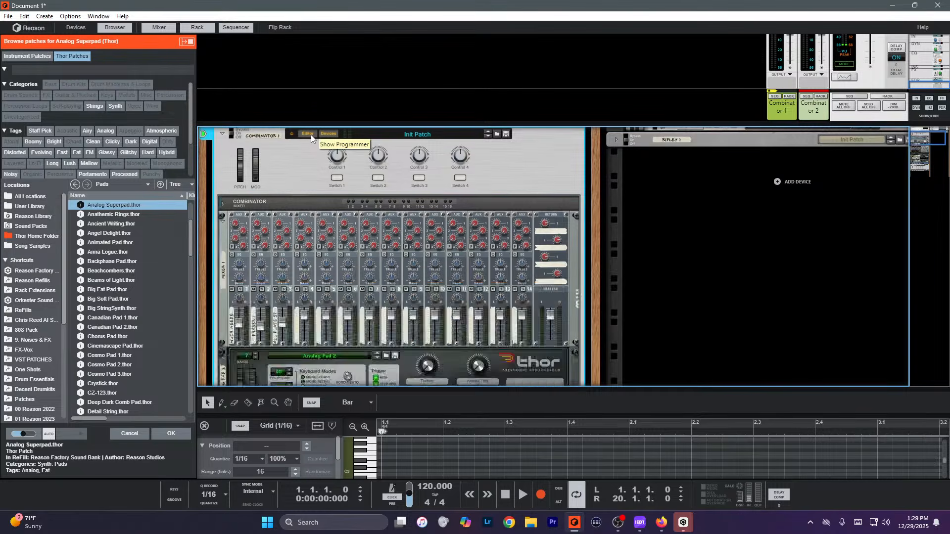
pyautogui.click(307, 133)
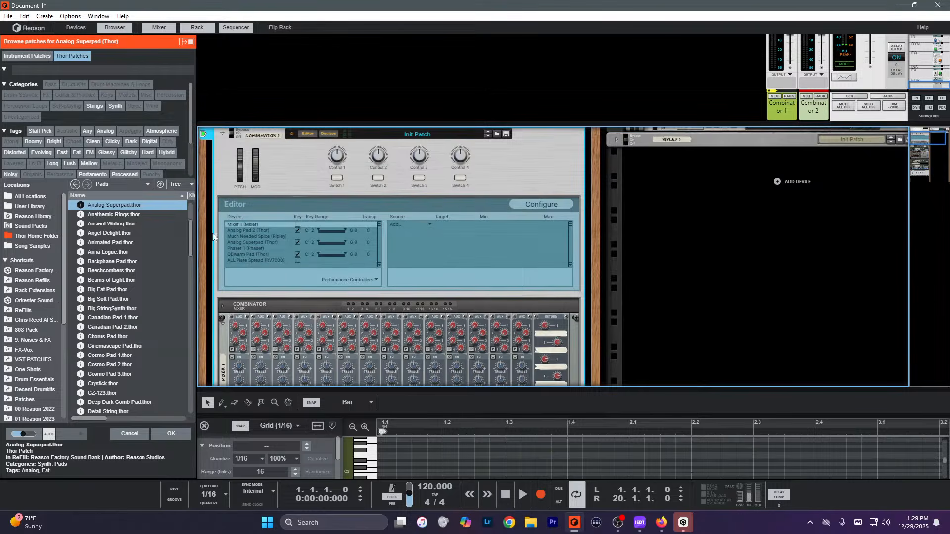
pyautogui.click(238, 230)
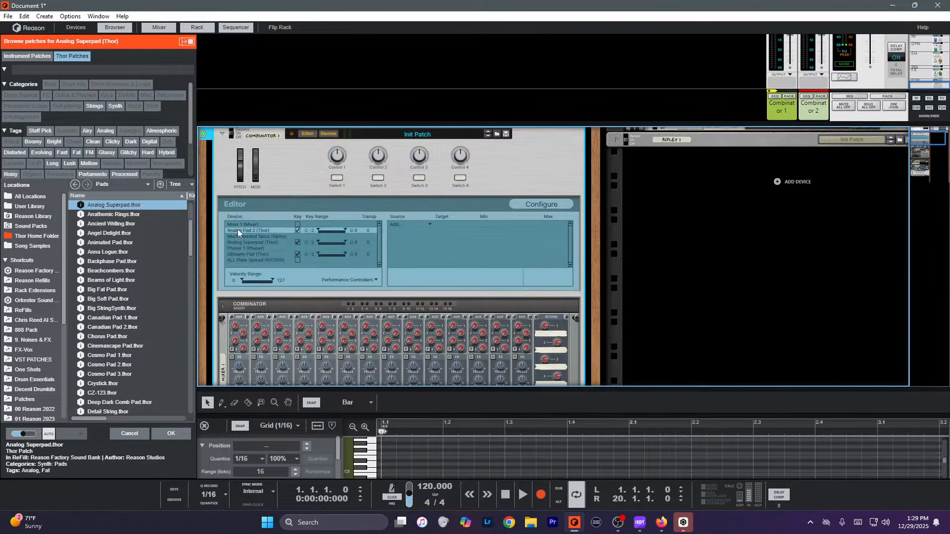
pyautogui.click(238, 236)
pyautogui.click(236, 241)
pyautogui.click(236, 247)
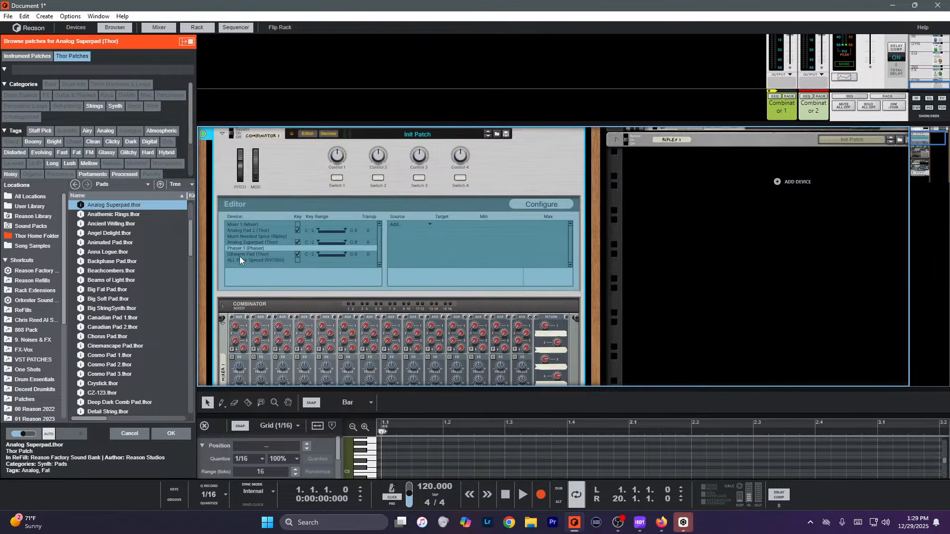
pyautogui.click(240, 255)
pyautogui.click(238, 260)
# Rename the Analog Pad 2 Thor as 1 and select it in the Combinator's Editor device list.
pyautogui.scroll(-3, 245, 259)
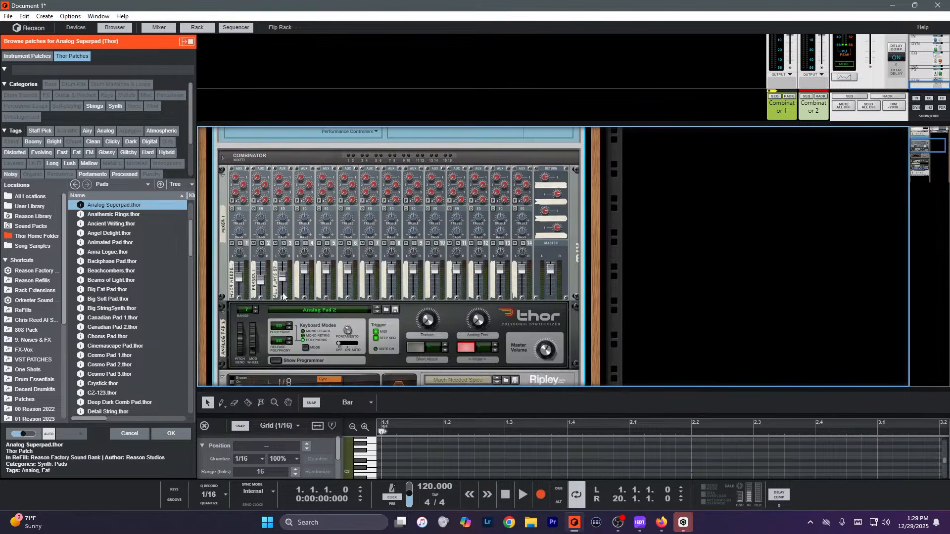
pyautogui.click(225, 330)
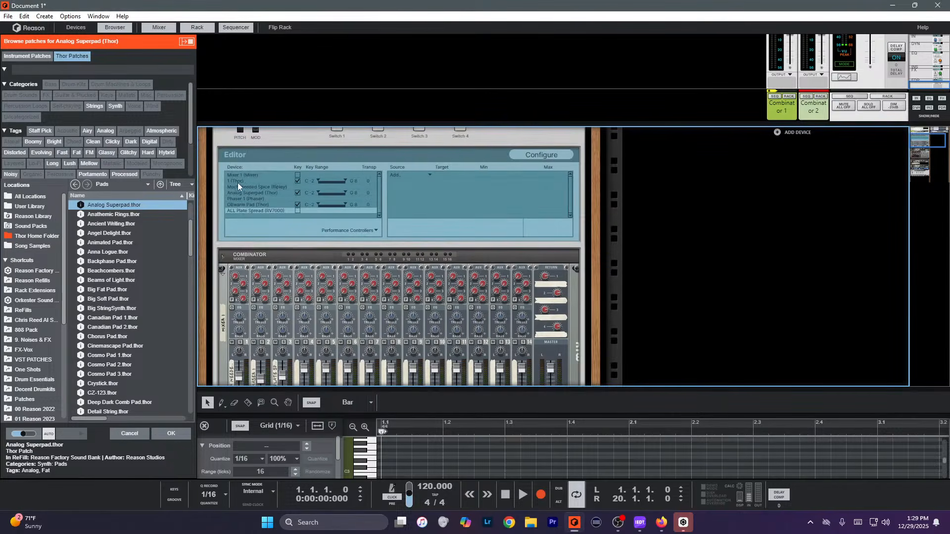
pyautogui.click(235, 181)
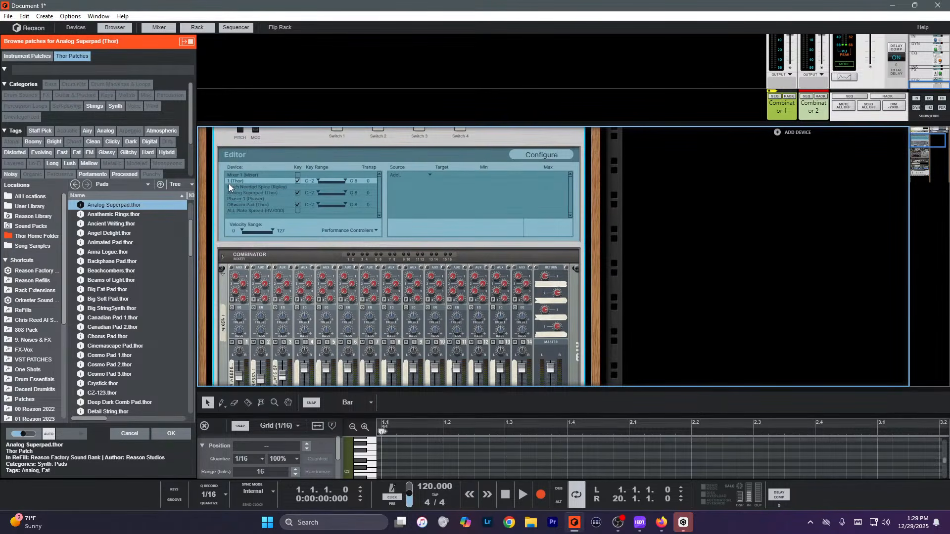
# Rename the Ripley Space Delay as echo and select it in the Combinator's Editor device list.
pyautogui.scroll(-4, 233, 244)
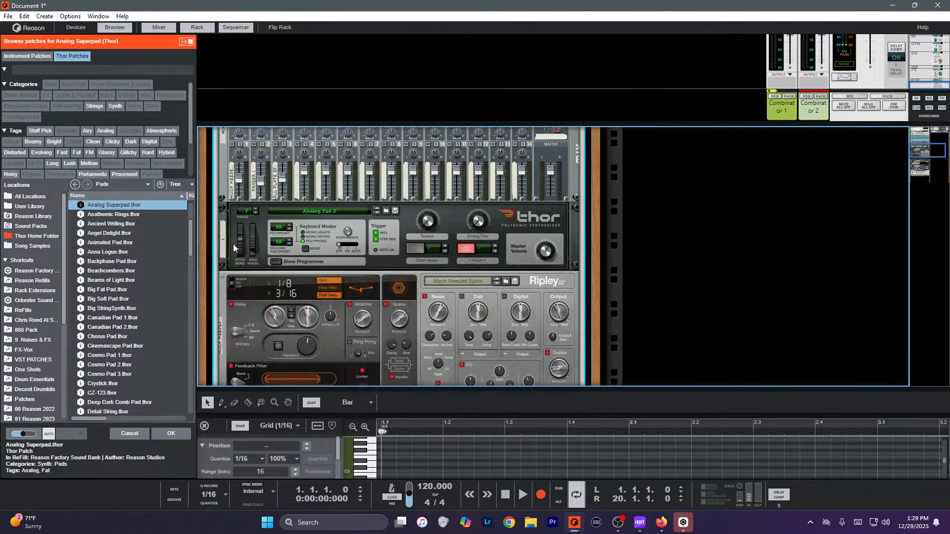
pyautogui.scroll(2, 240, 240)
pyautogui.scroll(-2, 327, 295)
pyautogui.scroll(-2, 237, 233)
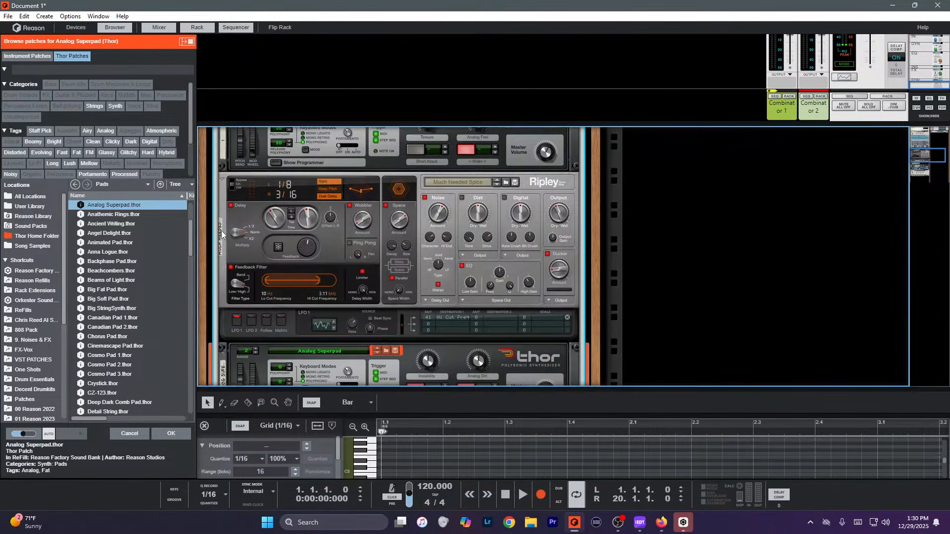
pyautogui.doubleClick(221, 236)
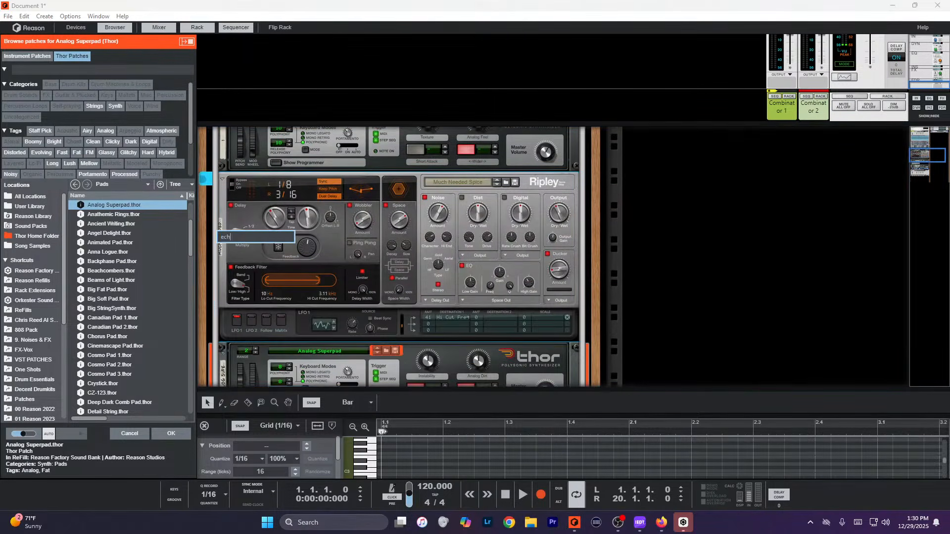
pyautogui.scroll(2, 235, 236)
pyautogui.scroll(5, 244, 227)
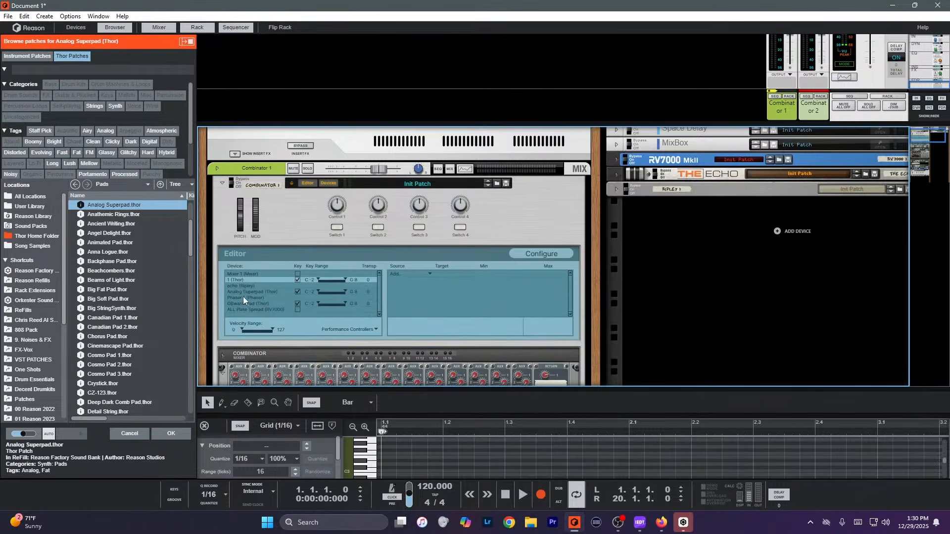
pyautogui.click(276, 286)
pyautogui.scroll(-1, 253, 282)
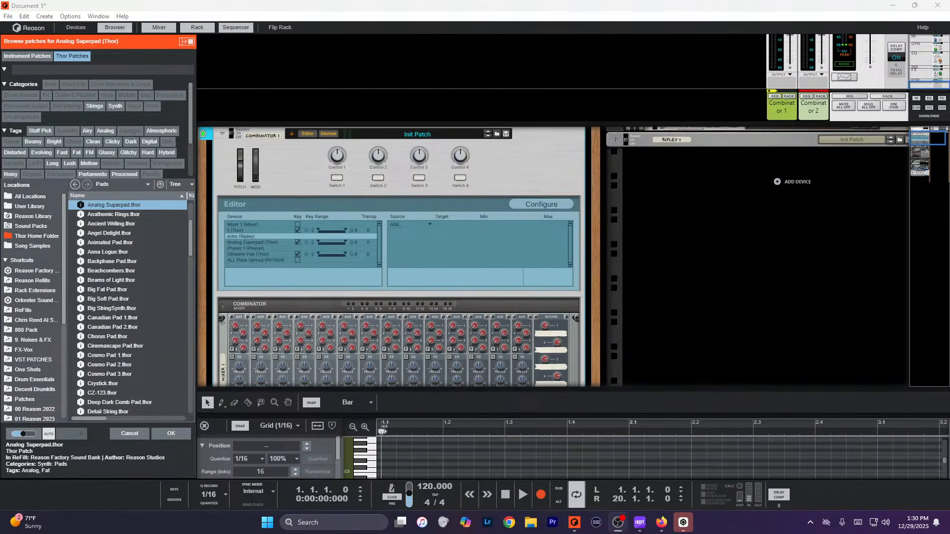
# Rename the RV7000 reverb below the OBwarm Pad Thor as Space and select it in the Combinator's Editor device list.
pyautogui.moveTo(949, 44)
pyautogui.mouseDown()
pyautogui.moveTo(949, 142)
pyautogui.moveTo(949, 45)
pyautogui.mouseUp()
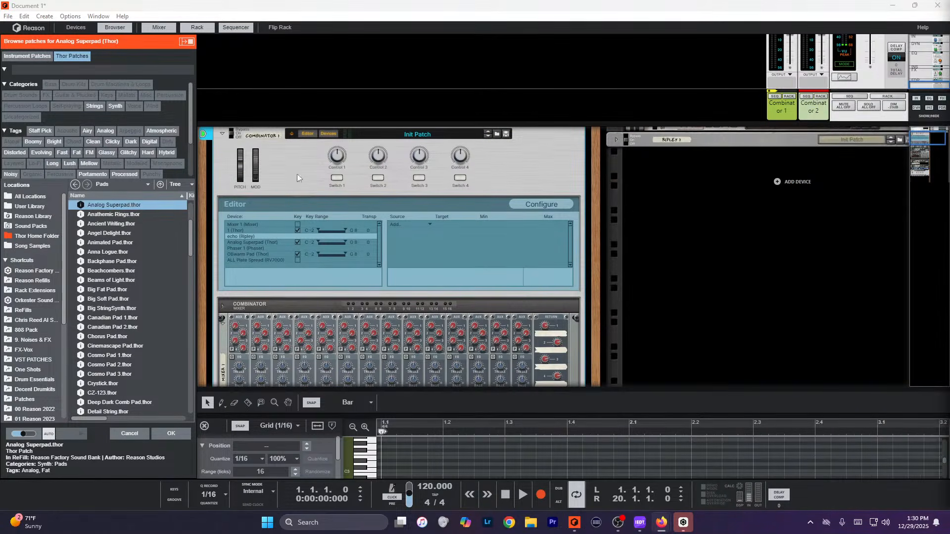
pyautogui.click(286, 186)
pyautogui.scroll(-2, 288, 180)
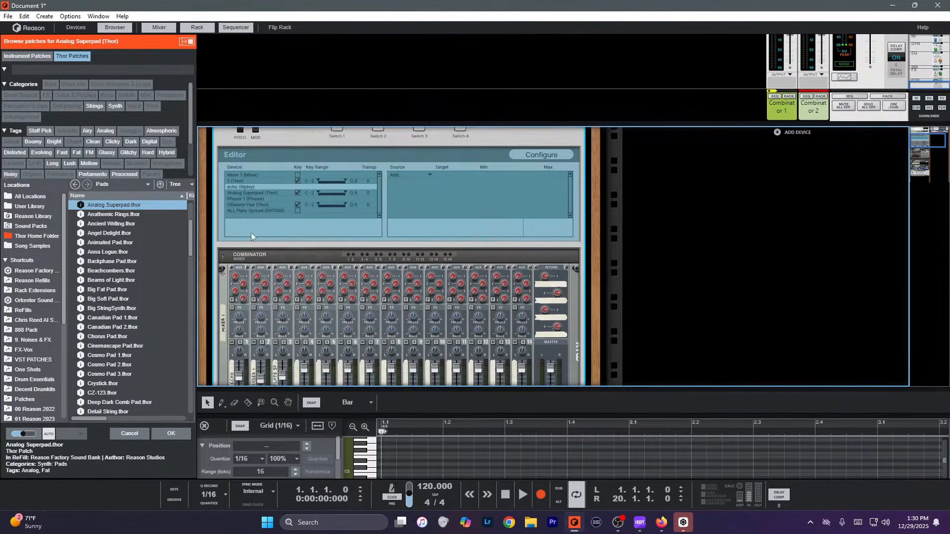
pyautogui.click(243, 205)
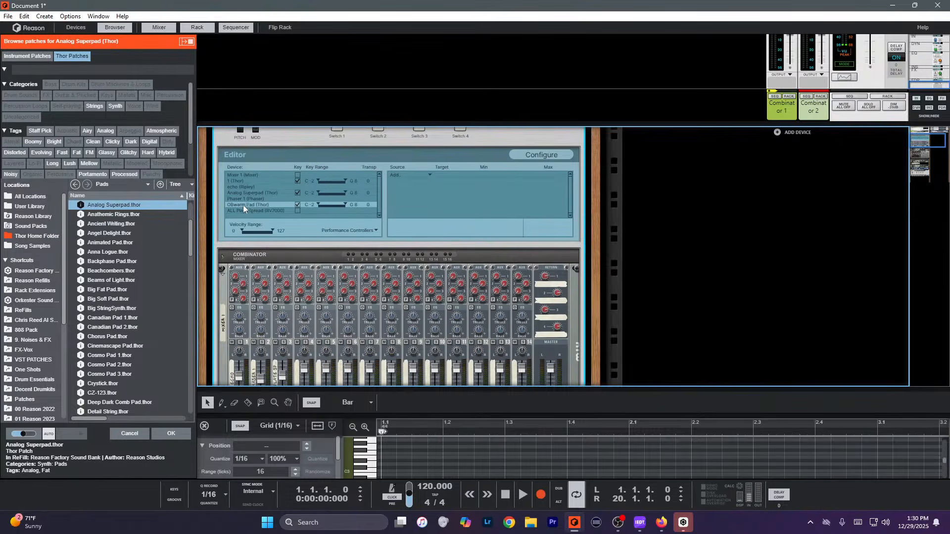
pyautogui.scroll(-5, 248, 204)
pyautogui.scroll(-15, 276, 227)
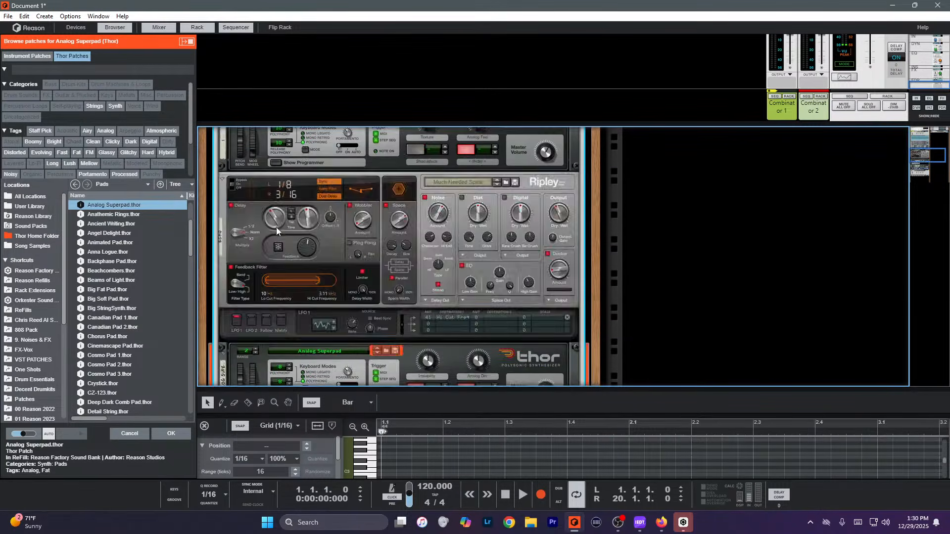
pyautogui.doubleClick(281, 272)
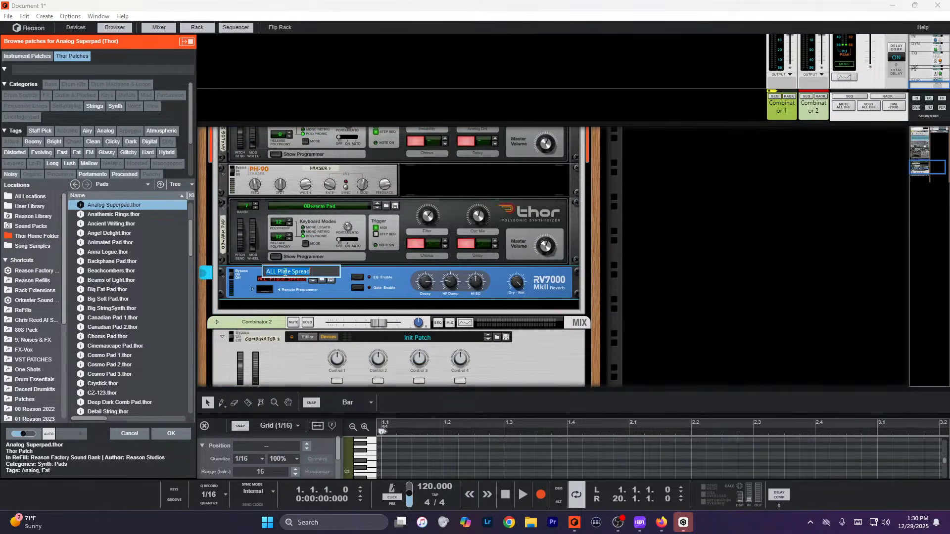
pyautogui.write('Reverb@patch')
pyautogui.press('Return')
pyautogui.scroll(5, 288, 239)
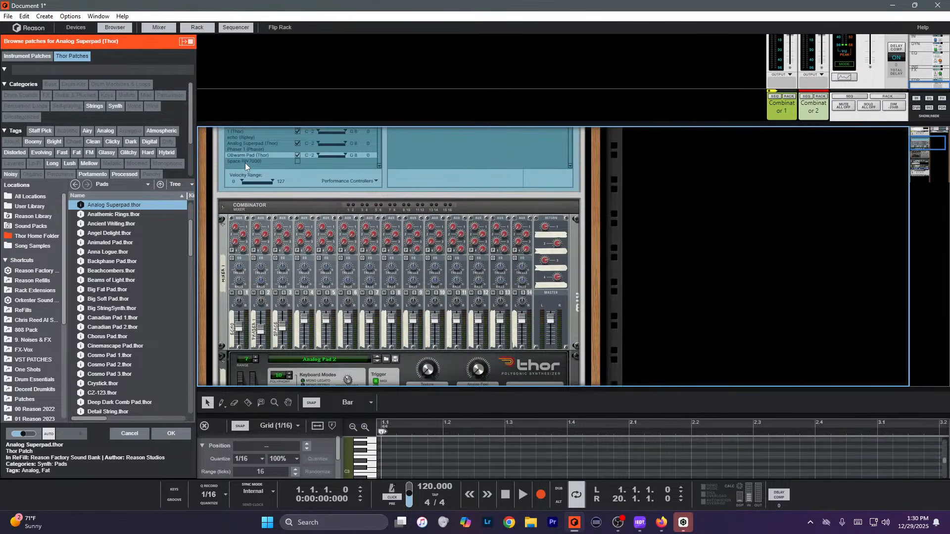
pyautogui.click(245, 161)
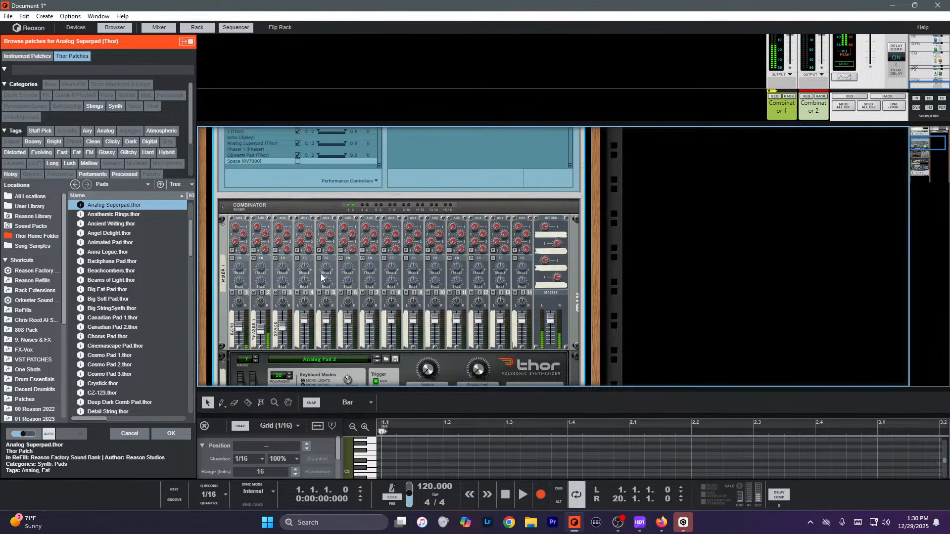
# Look through the first Combinator's devices, return the patch browser to the Thor Patches folder, and select the Space RV7000 in the rack.
pyautogui.scroll(-3, 320, 274)
pyautogui.scroll(-5, 321, 272)
pyautogui.scroll(5, 372, 173)
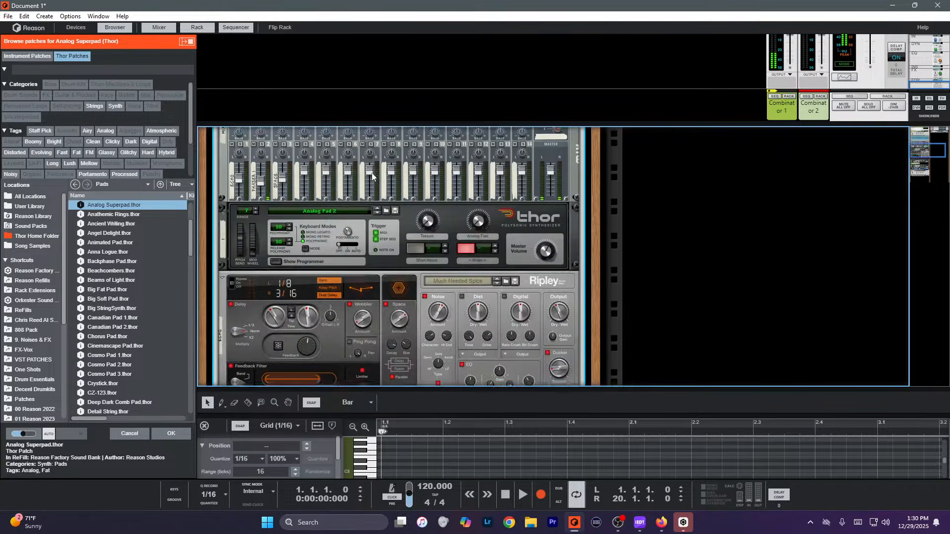
pyautogui.scroll(-5, 379, 223)
pyautogui.scroll(-4, 379, 227)
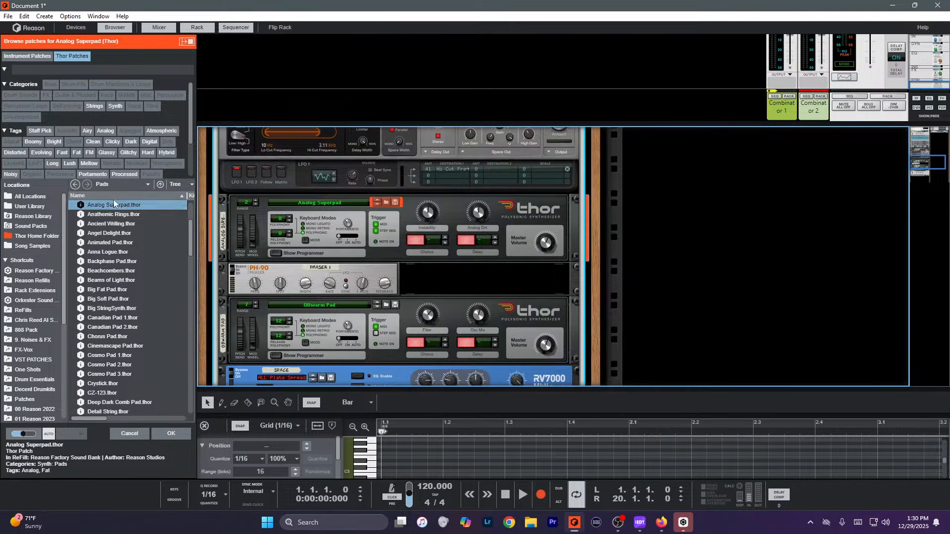
pyautogui.click(75, 184)
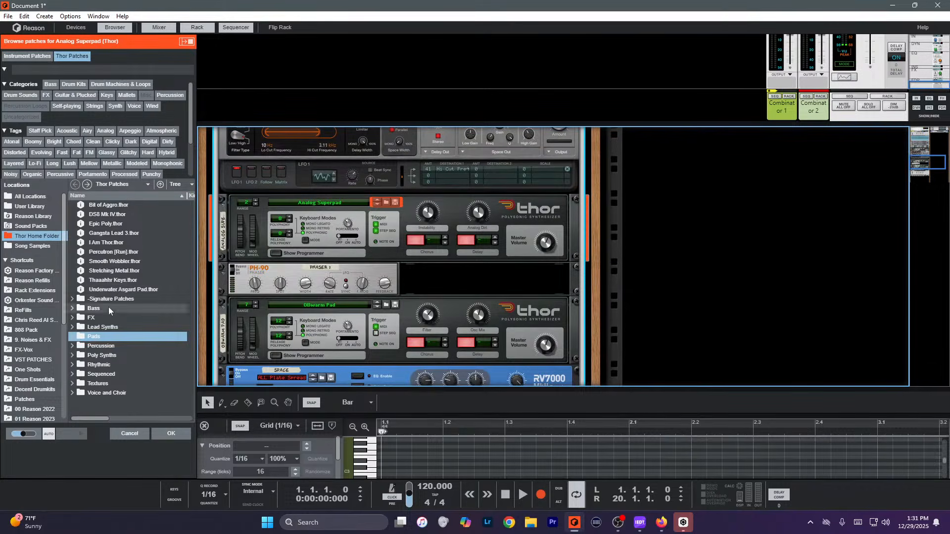
pyautogui.scroll(-2, 379, 245)
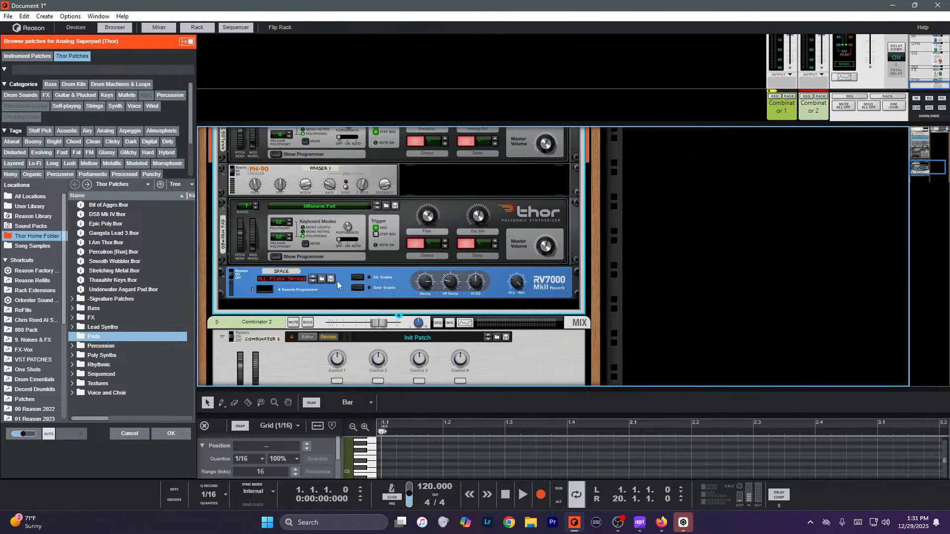
pyautogui.click(354, 287)
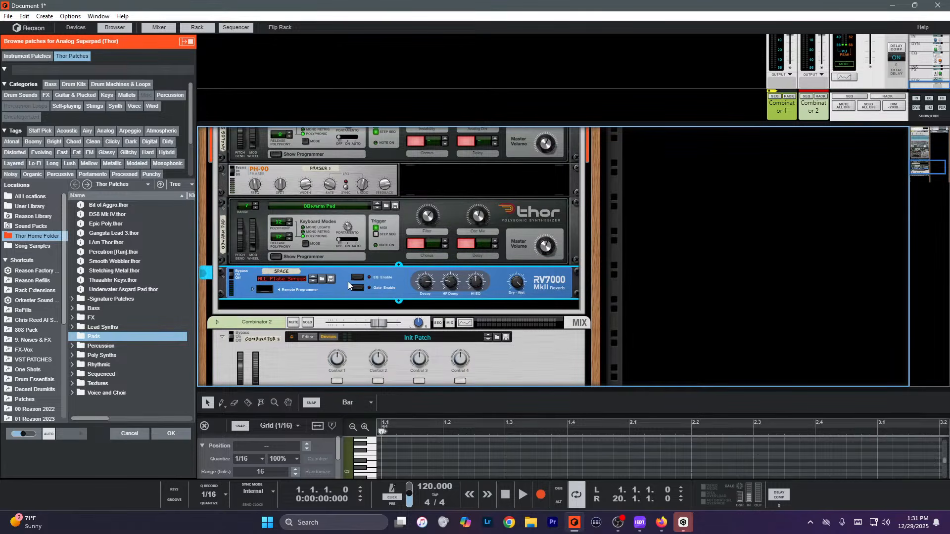
# Open the list of modulation sources in Combinator 1's Editor and close it without choosing one.
pyautogui.scroll(15, 346, 280)
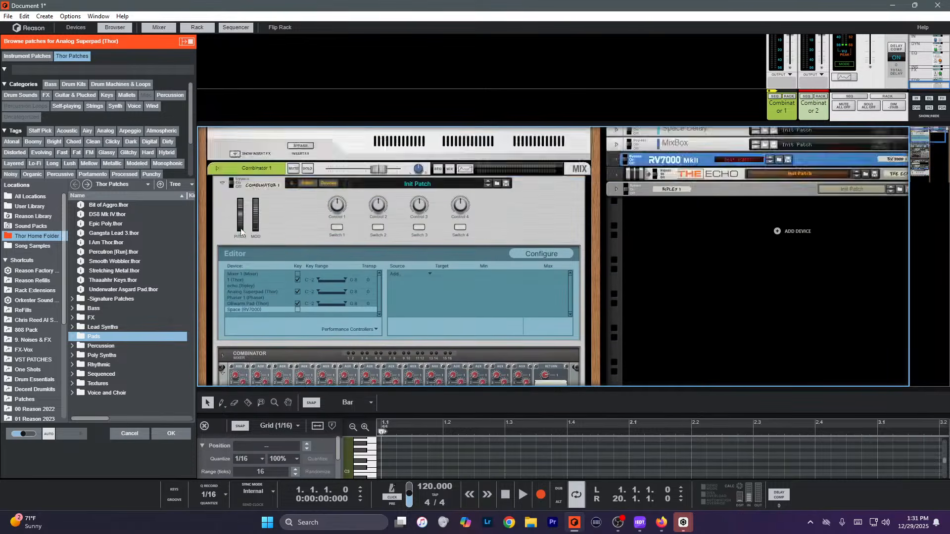
pyautogui.scroll(-2, 240, 231)
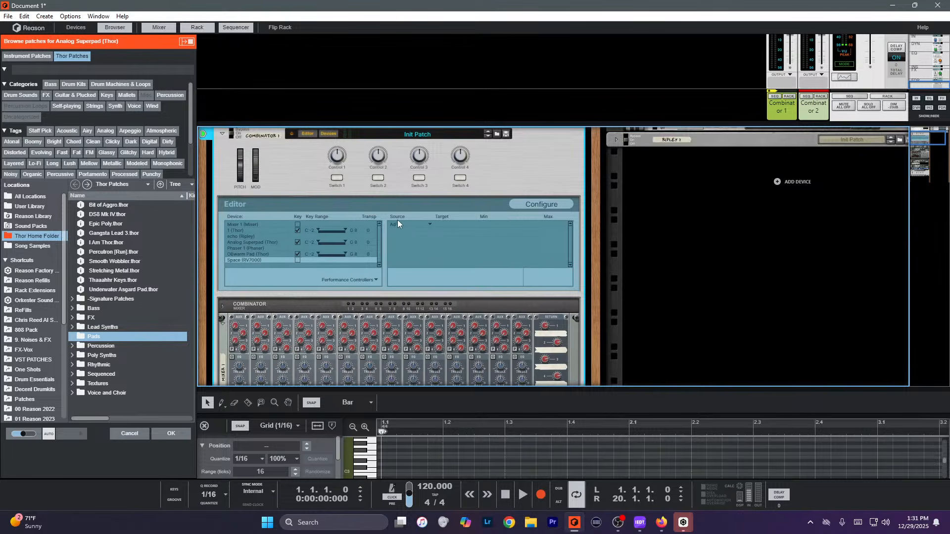
pyautogui.click(417, 225)
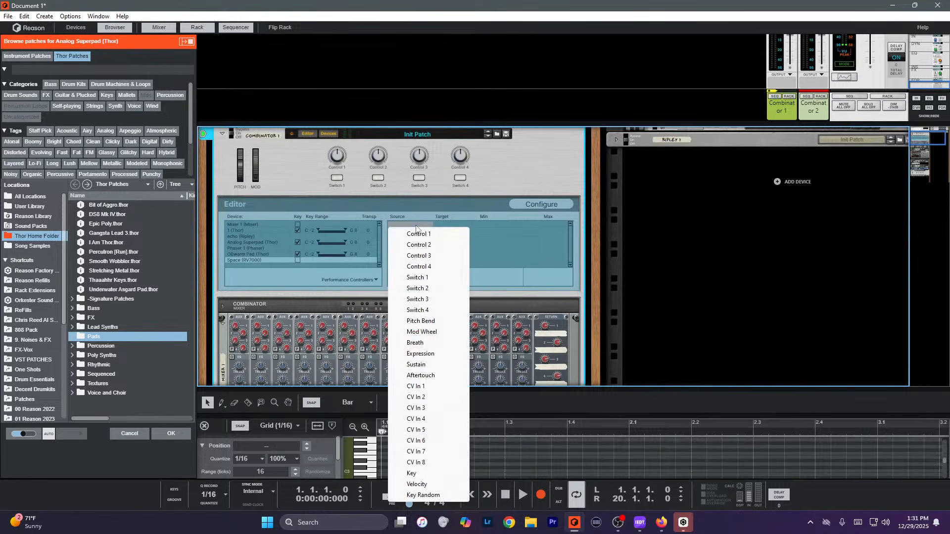
pyautogui.click(409, 216)
pyautogui.click(411, 224)
pyautogui.click(510, 171)
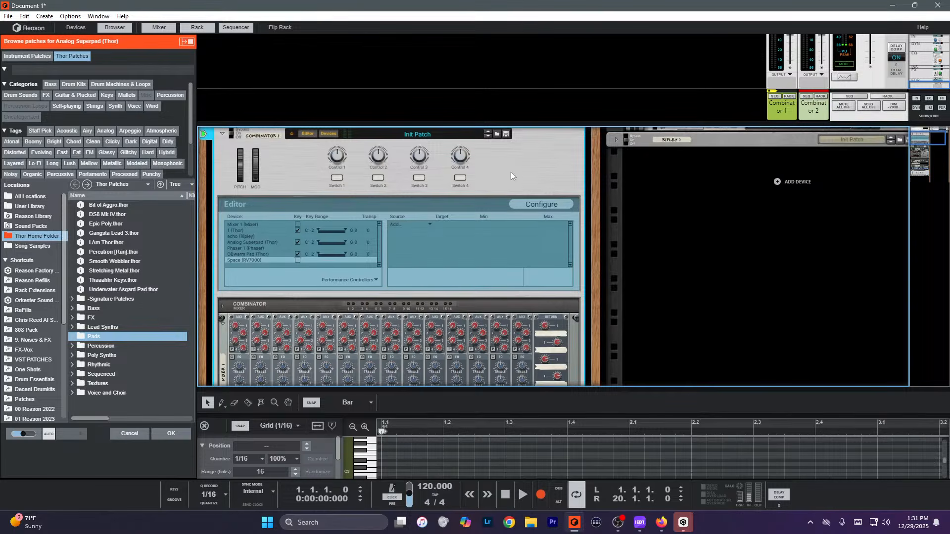
# Rename Combinator 1's first three control knobs as Space, Echo and Phaser.
pyautogui.doubleClick(337, 167)
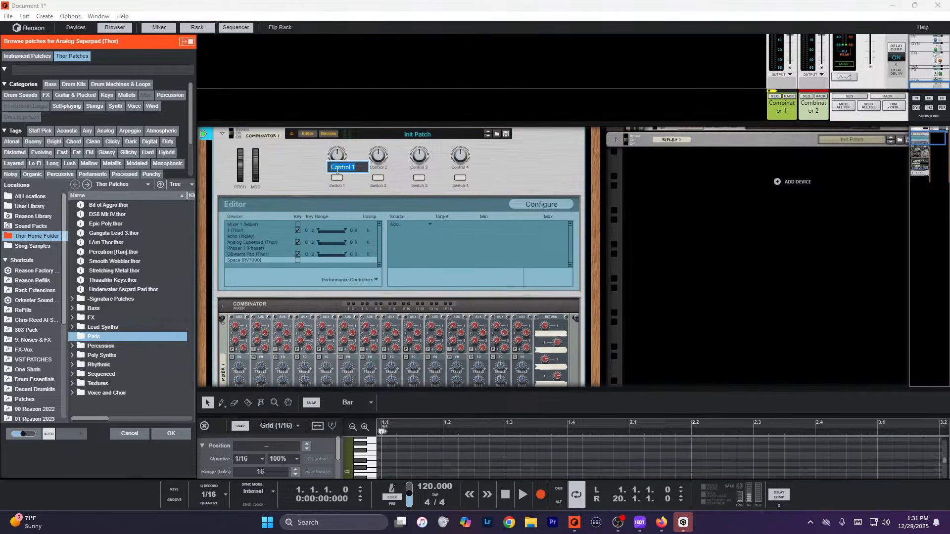
pyautogui.write('Space')
pyautogui.press('Return')
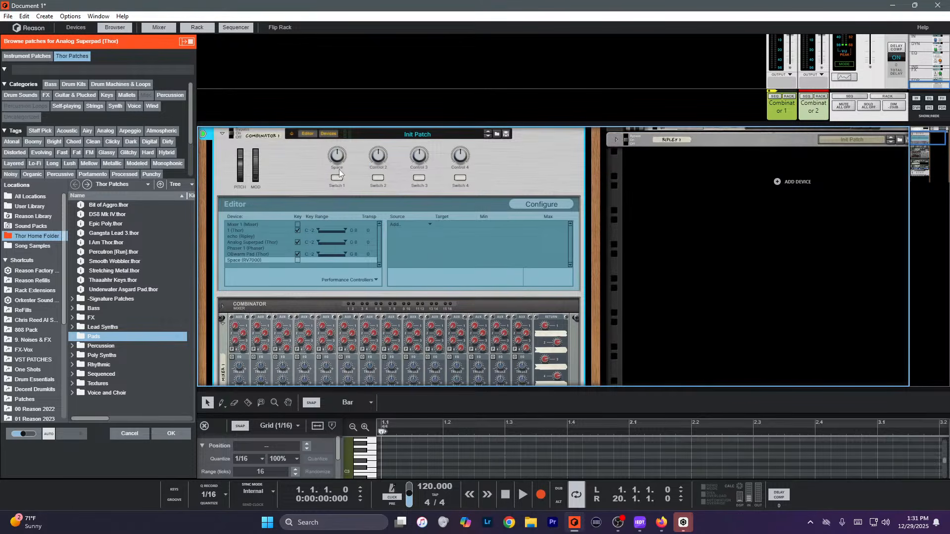
pyautogui.doubleClick(379, 168)
pyautogui.write('Echo')
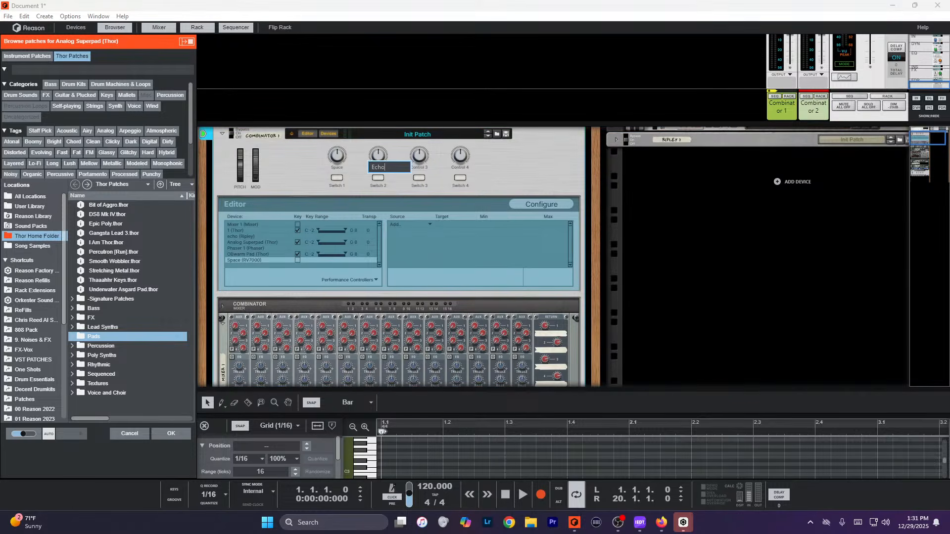
pyautogui.press('Return')
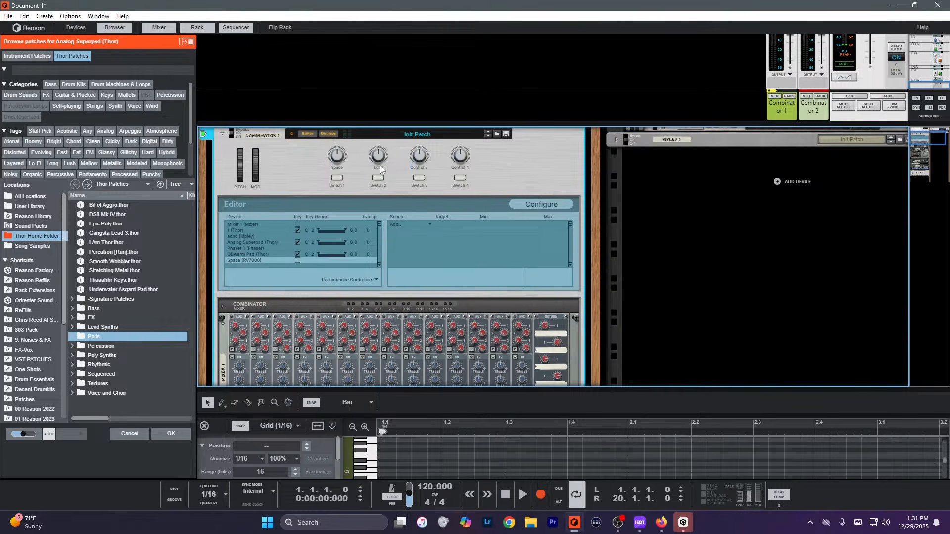
pyautogui.doubleClick(420, 168)
pyautogui.write('Phase')
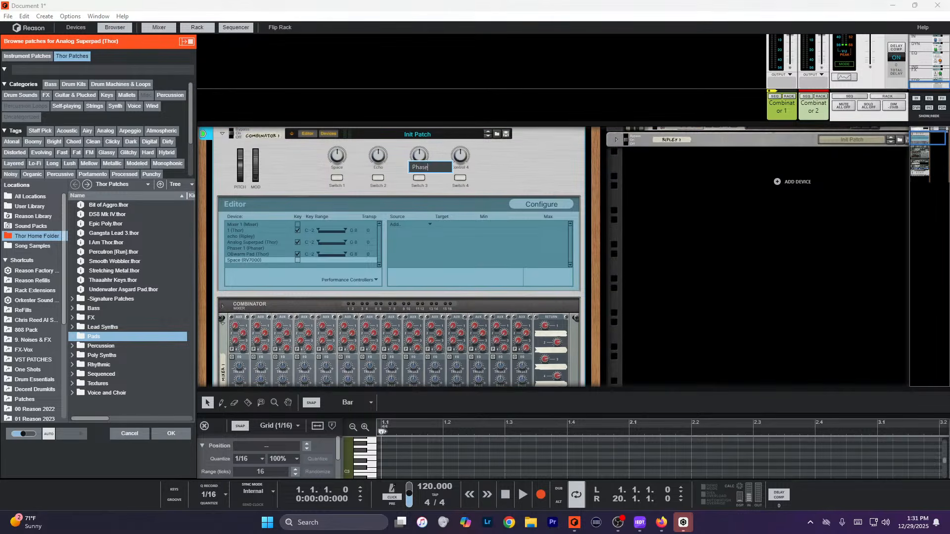
pyautogui.write('r')
pyautogui.press('Return')
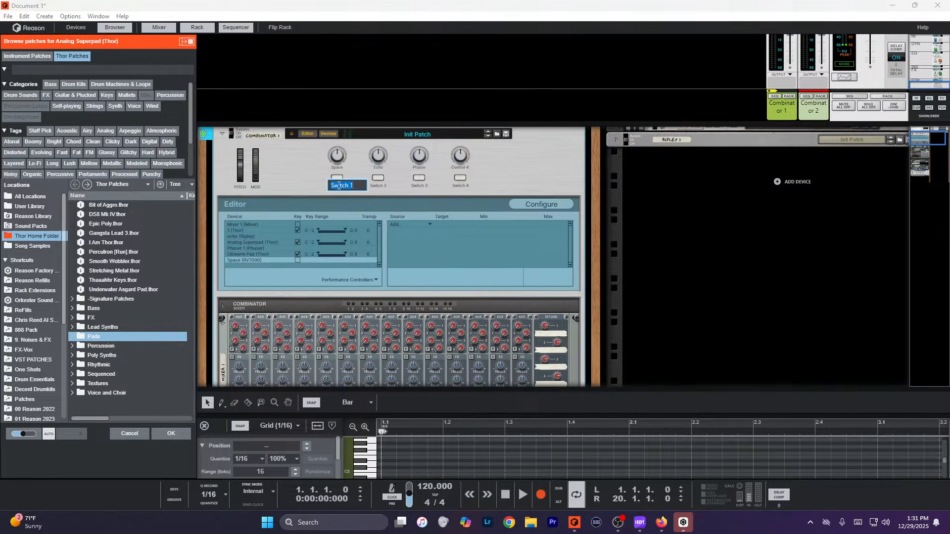
# Rename Switch 1 of Combinator 1 as Space On /Off.
pyautogui.doubleClick(338, 185)
pyautogui.write('Space On /Off')
pyautogui.press('Return')
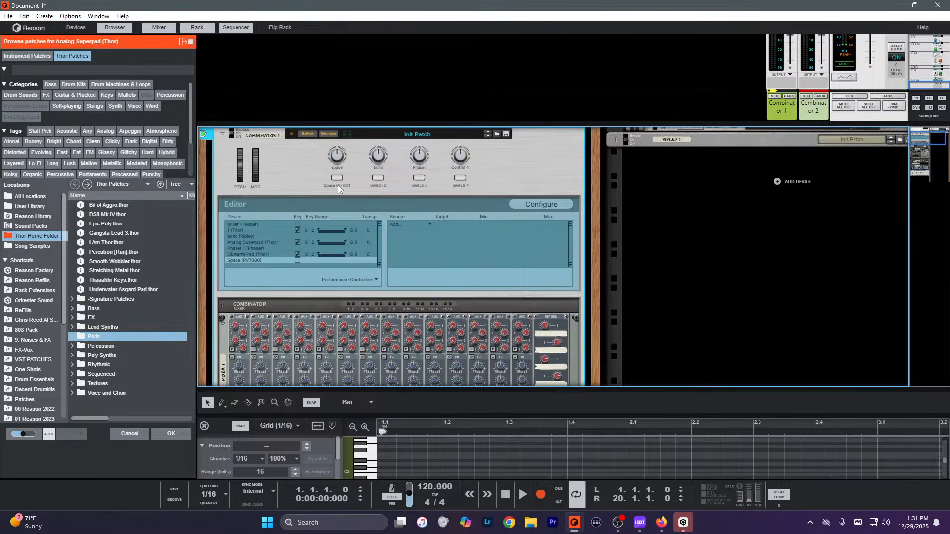
# Add a mapping for the Space RV7000 with Space On /Off as source and the Master group's Enabled parameter as target.
pyautogui.click(406, 223)
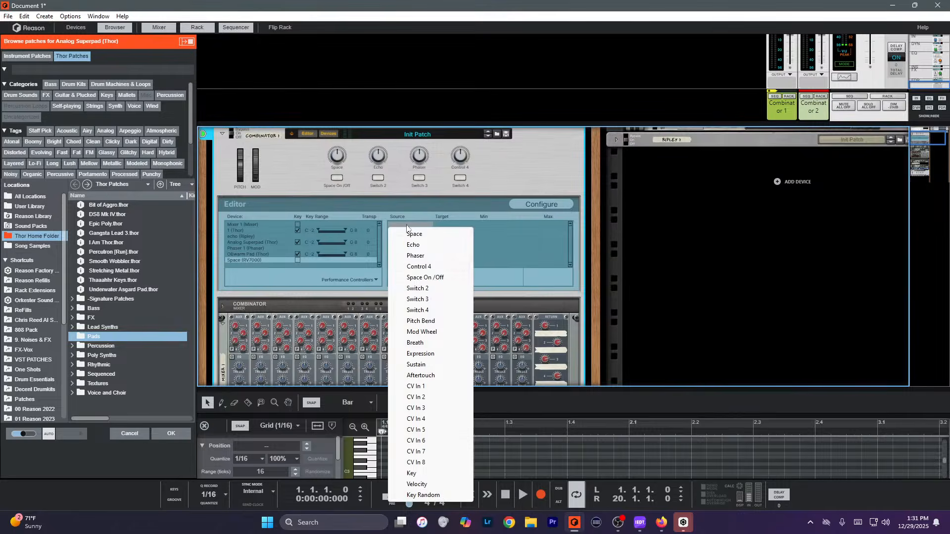
pyautogui.click(419, 276)
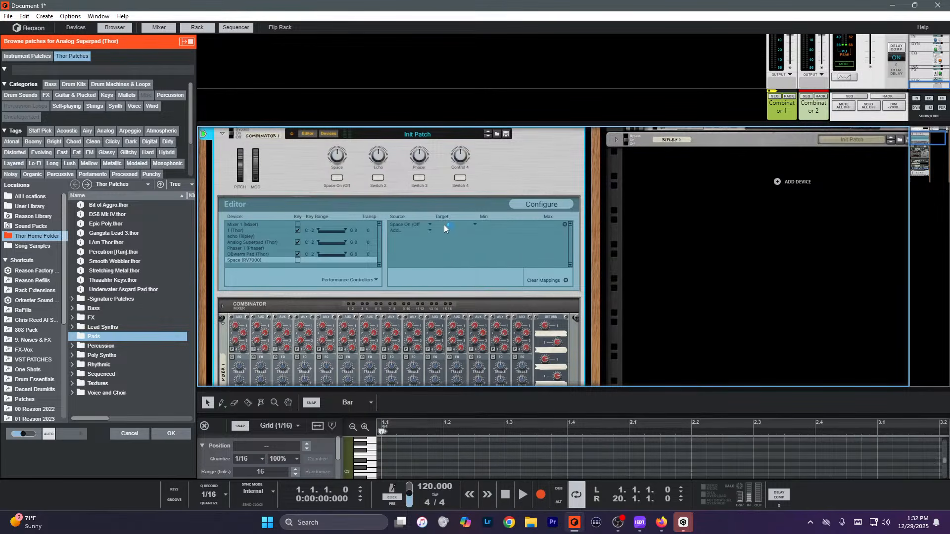
pyautogui.click(428, 224)
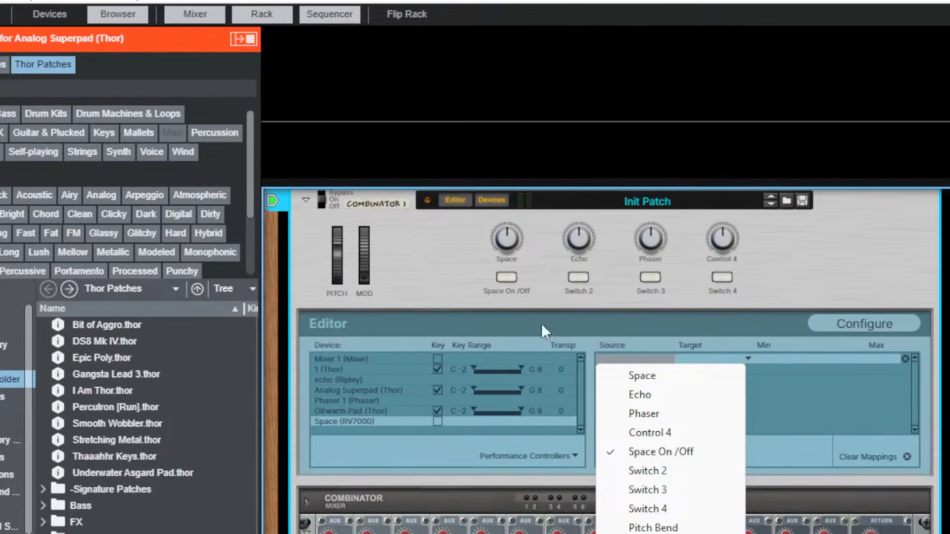
pyautogui.click(669, 451)
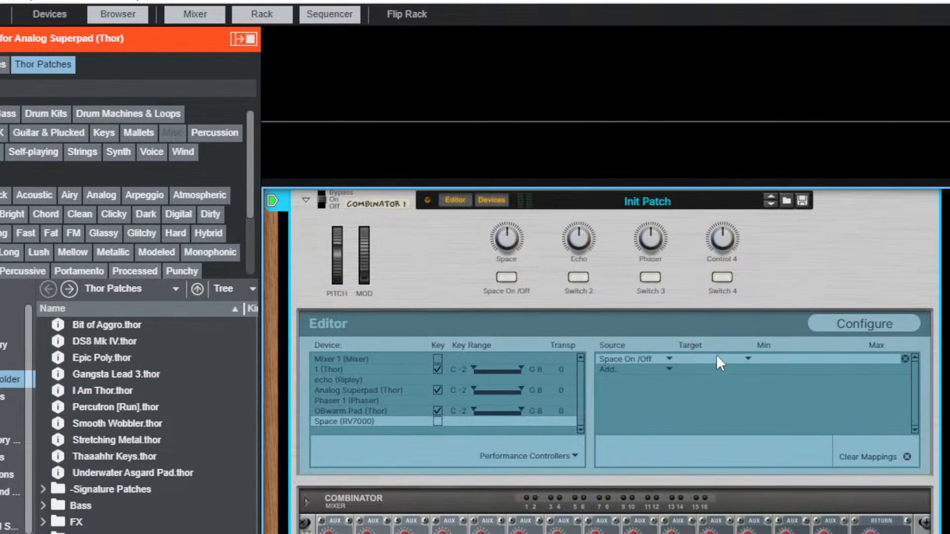
pyautogui.click(703, 359)
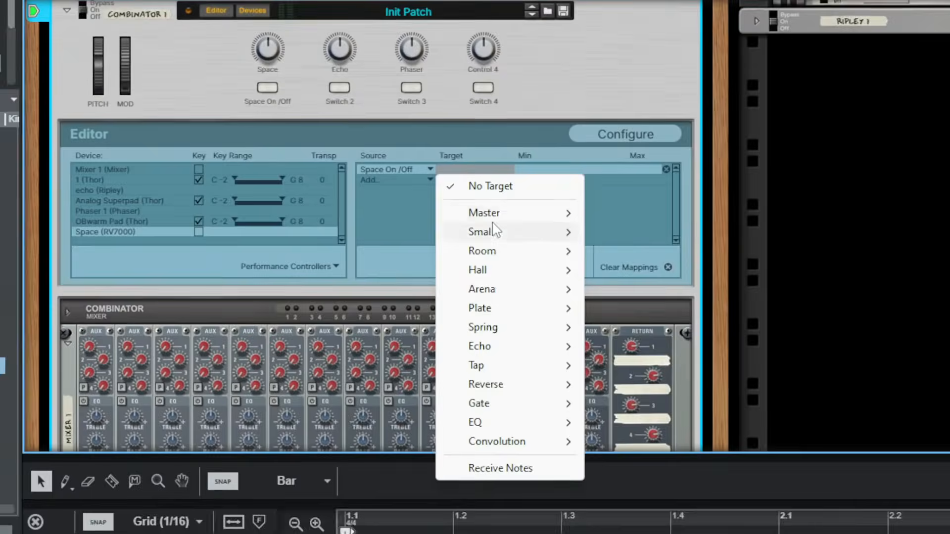
pyautogui.moveTo(559, 229)
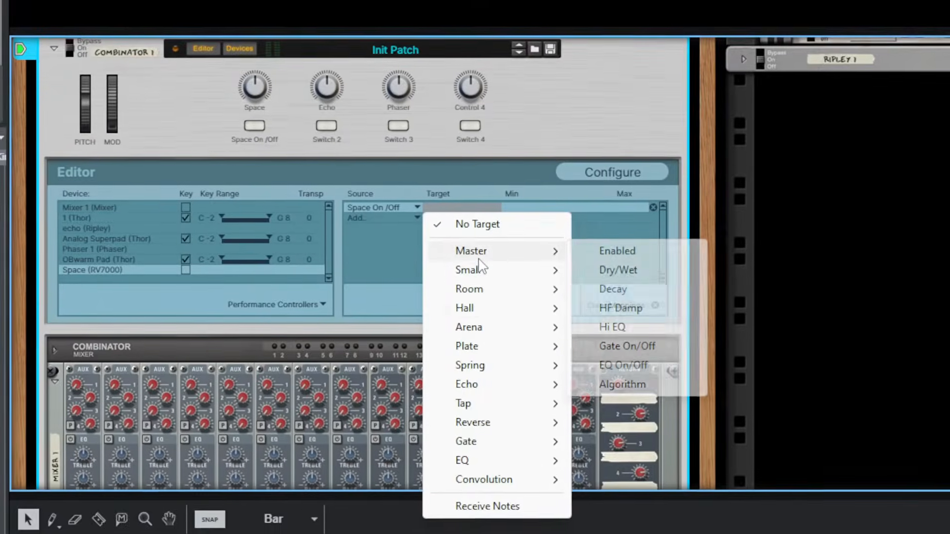
pyautogui.click(627, 261)
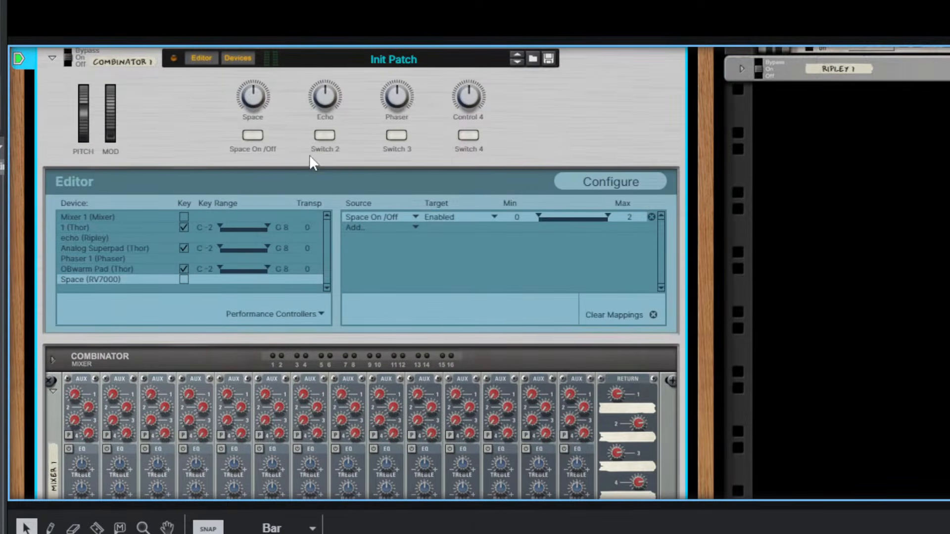
# Turn on the Space On /Off switch, check the RV7000's Bypass/On/Off setting, and turn the switch back off.
pyautogui.click(253, 137)
pyautogui.scroll(-10, 285, 227)
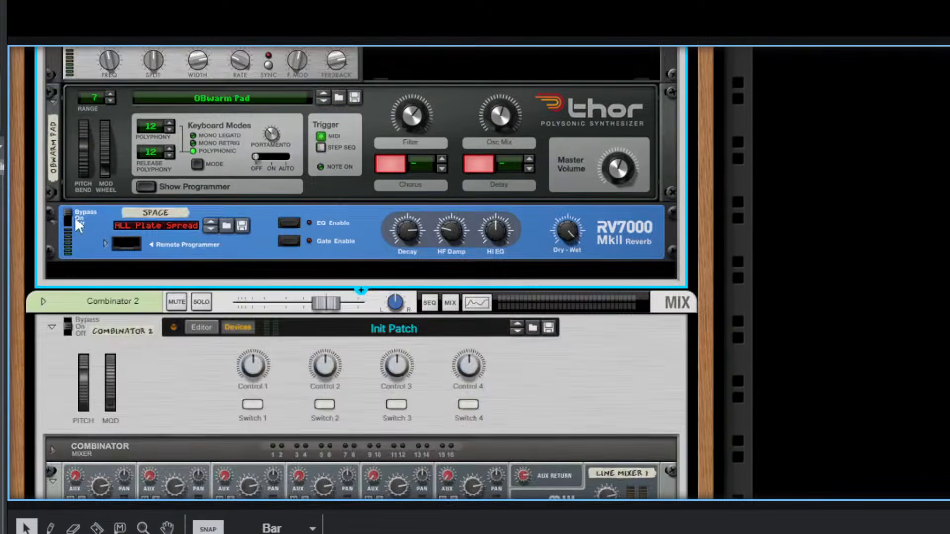
pyautogui.scroll(10, 76, 220)
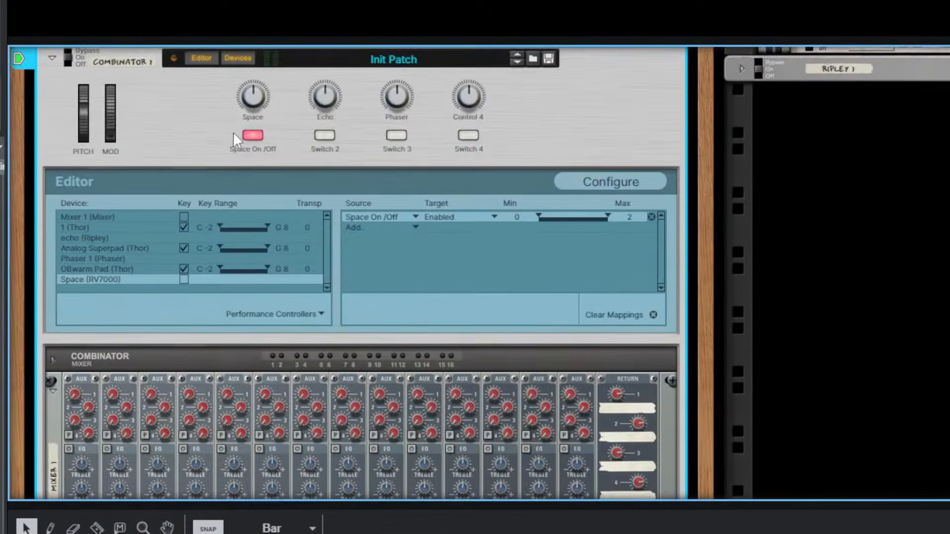
pyautogui.click(245, 136)
# Set the Enabled mapping's minimum to 1, turn on the Space On /Off switch, and check the RV7000's Bypass/On/Off setting.
pyautogui.moveTo(539, 217); pyautogui.dragTo(567, 216)
pyautogui.click(245, 138)
pyautogui.scroll(-10, 320, 289)
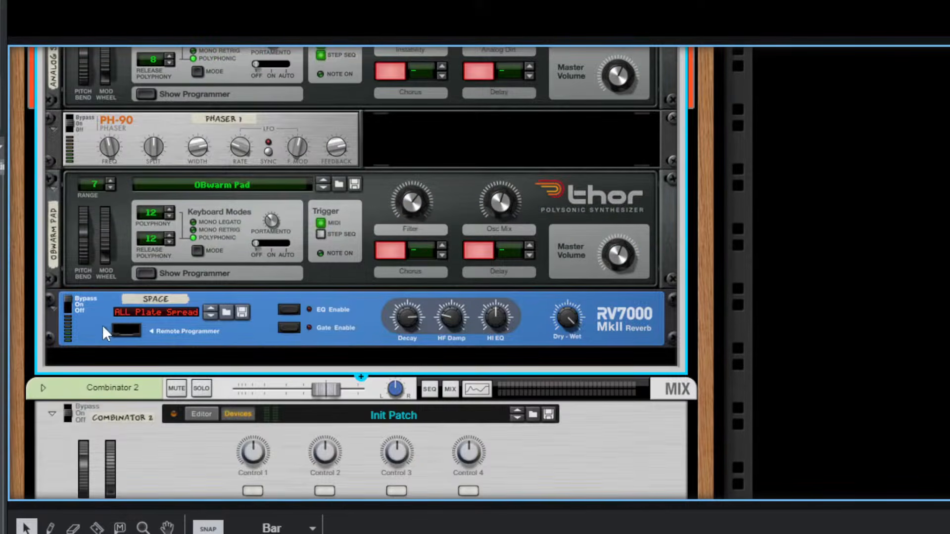
pyautogui.scroll(10, 102, 324)
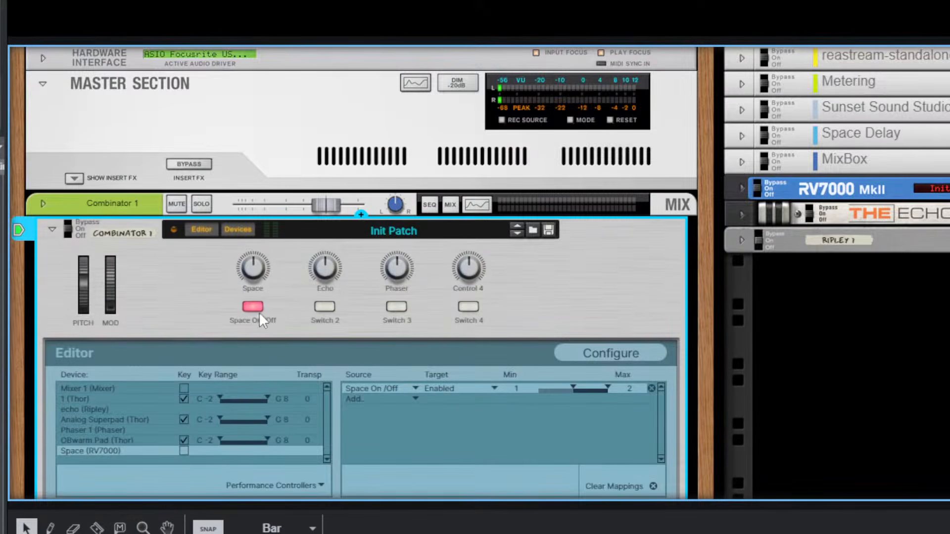
pyautogui.scroll(-10, 255, 303)
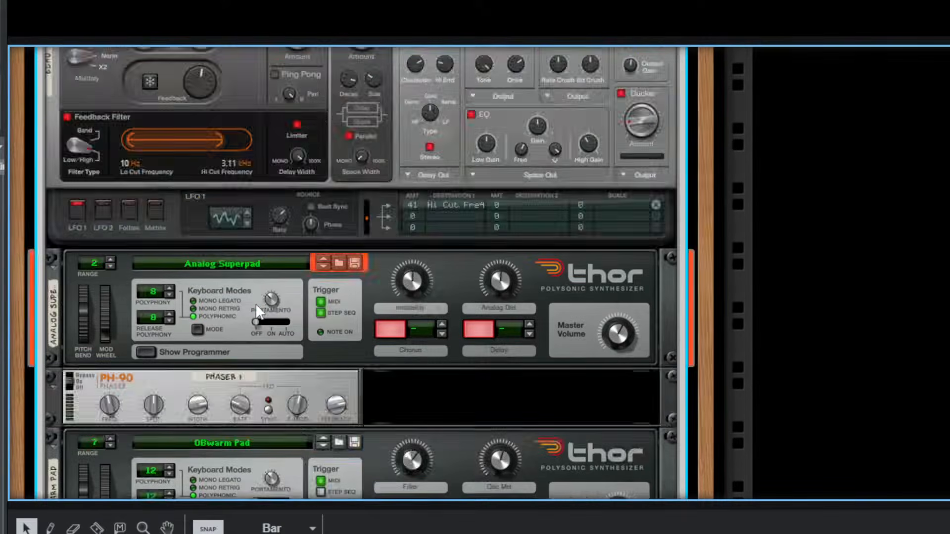
pyautogui.scroll(9, 255, 304)
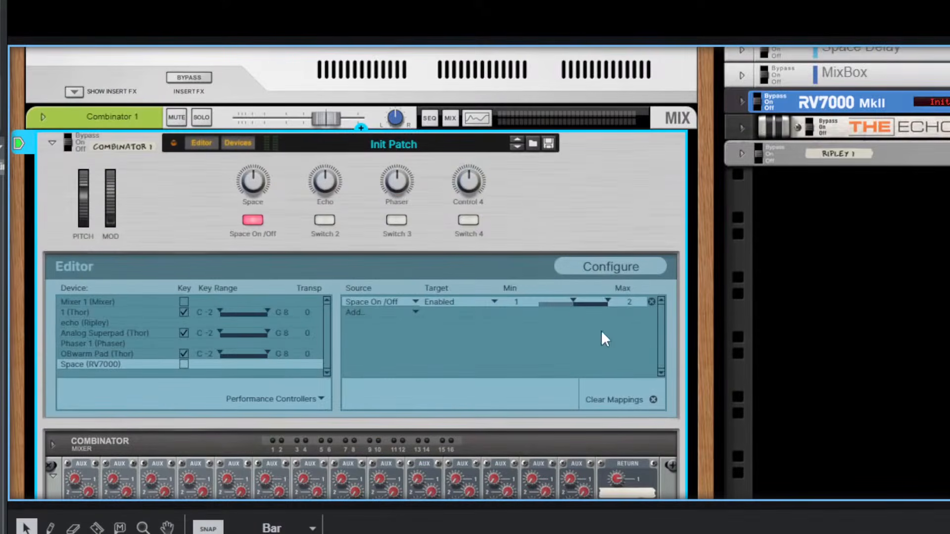
# Set the Enabled mapping's maximum to 0 and test the Space On /Off switch while checking the devices below.
pyautogui.moveTo(607, 301); pyautogui.dragTo(513, 317)
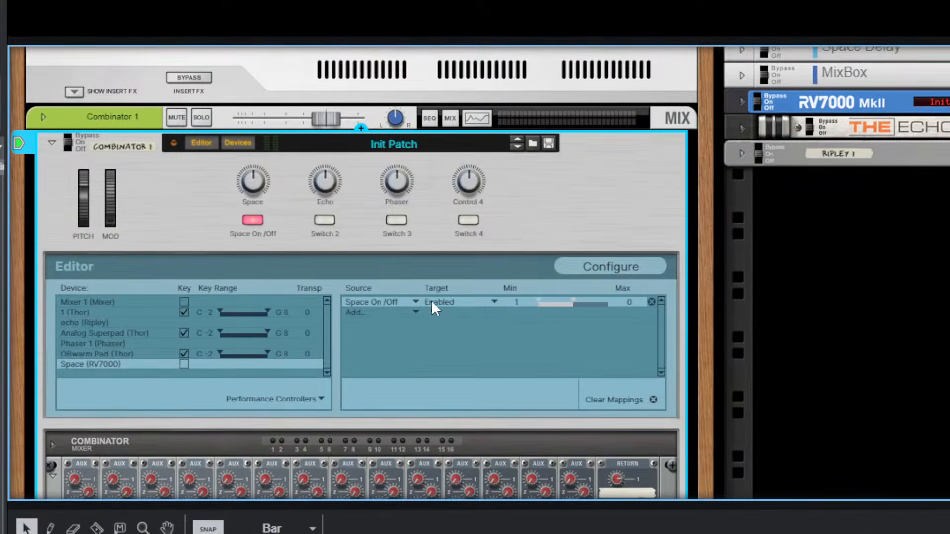
pyautogui.click(252, 221)
pyautogui.scroll(-10, 286, 316)
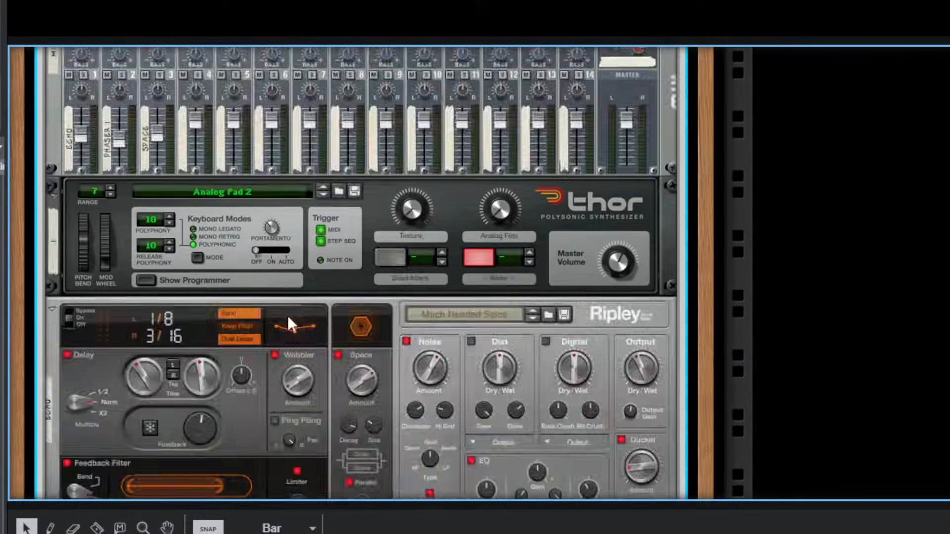
pyautogui.scroll(10, 72, 399)
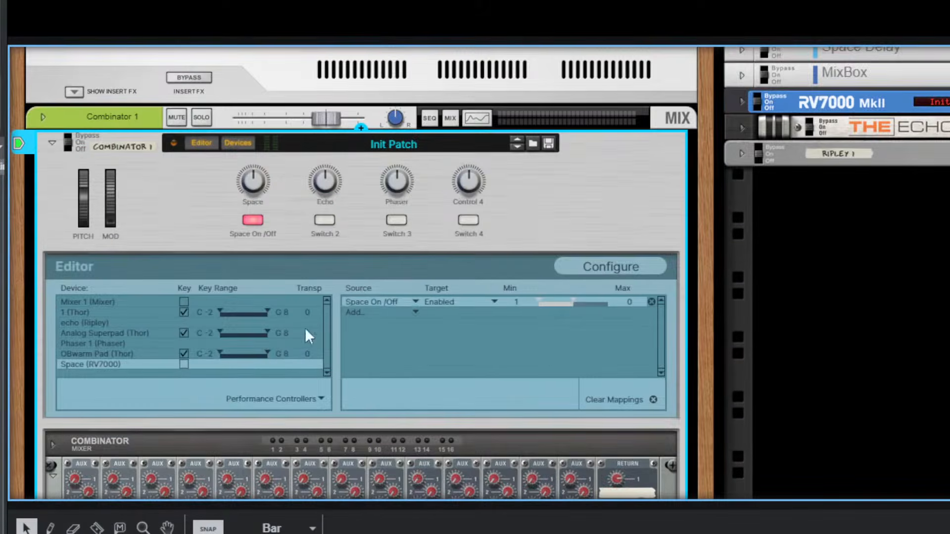
# Set the Enabled mapping's range to minimum 2 and maximum 1, and check the RV7000's Bypass/On/Off setting.
pyautogui.moveTo(569, 301); pyautogui.dragTo(636, 306)
pyautogui.moveTo(536, 299); pyautogui.dragTo(560, 304)
pyautogui.scroll(-15, 260, 237)
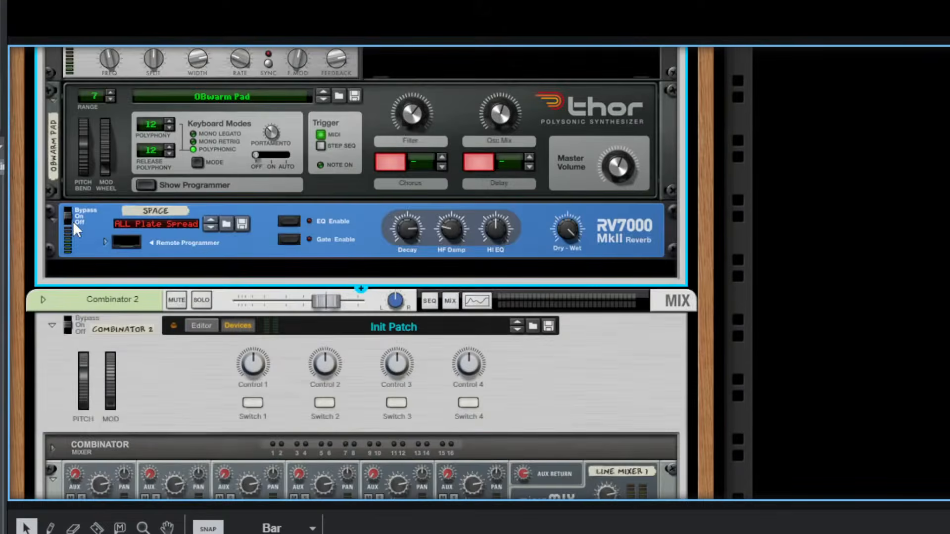
pyautogui.scroll(10, 73, 221)
pyautogui.scroll(2, 275, 214)
pyautogui.scroll(-15, 233, 334)
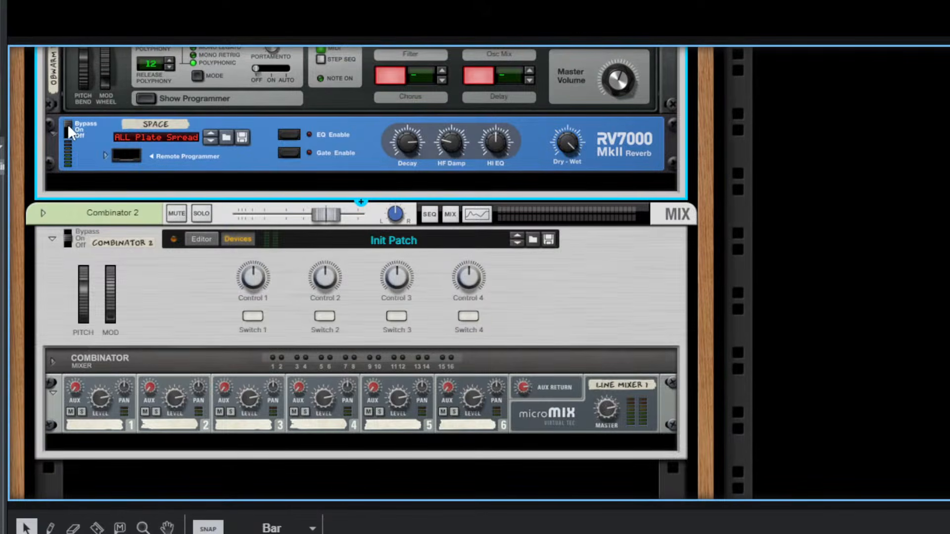
pyautogui.scroll(10, 69, 127)
pyautogui.scroll(6, 173, 161)
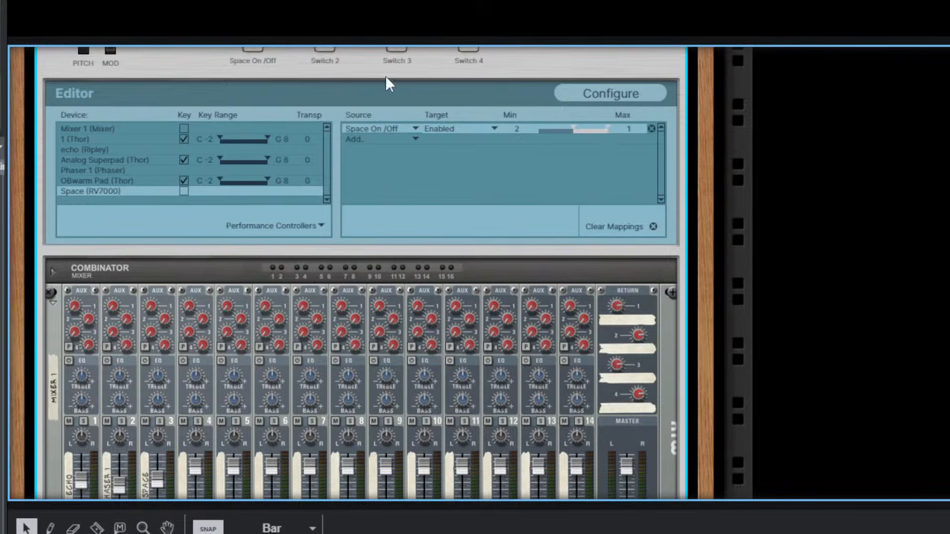
# Examine Combinator 1's controls, the Space On /Off mapping, and the mixer, Thor, Ripley, Phaser and RV7000 devices inside.
pyautogui.scroll(-6, 46, 304)
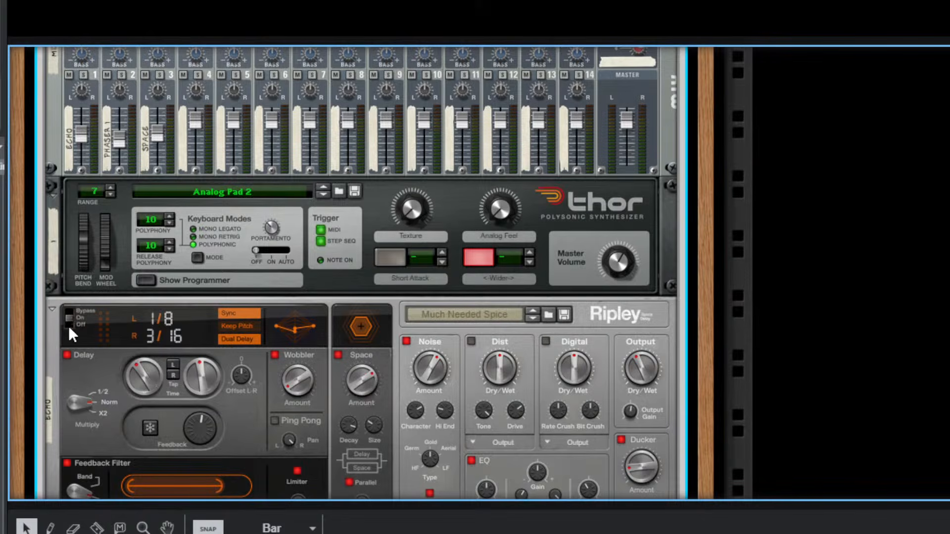
pyautogui.scroll(8, 114, 280)
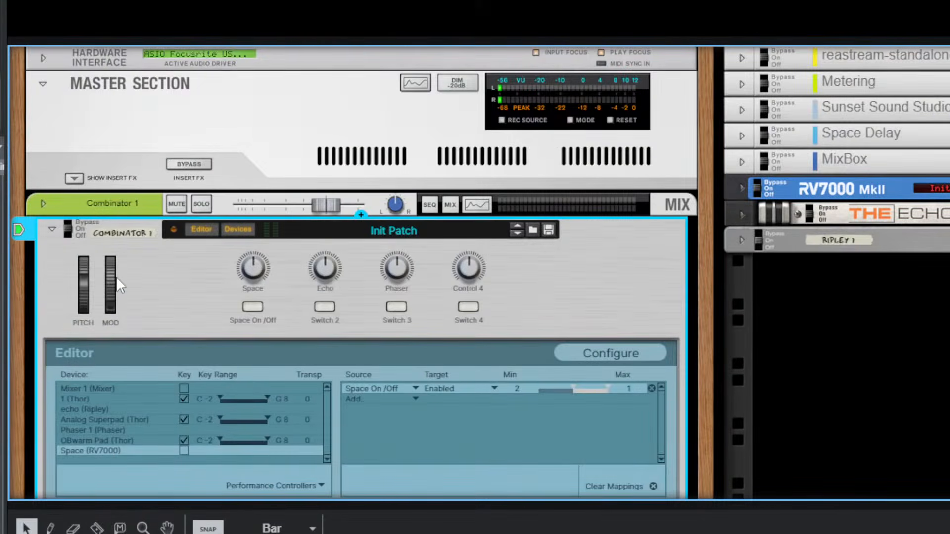
pyautogui.scroll(-4, 495, 297)
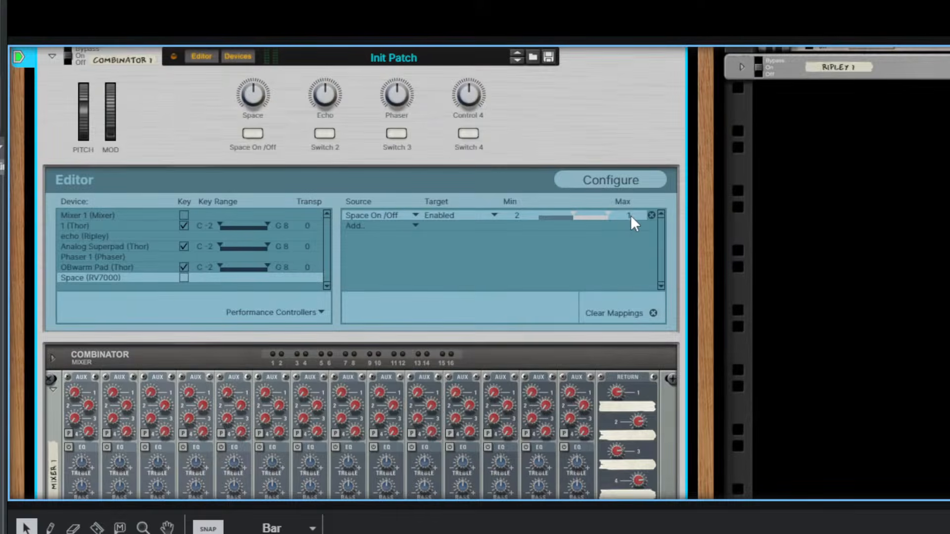
pyautogui.scroll(-15, 515, 302)
pyautogui.scroll(6, 285, 355)
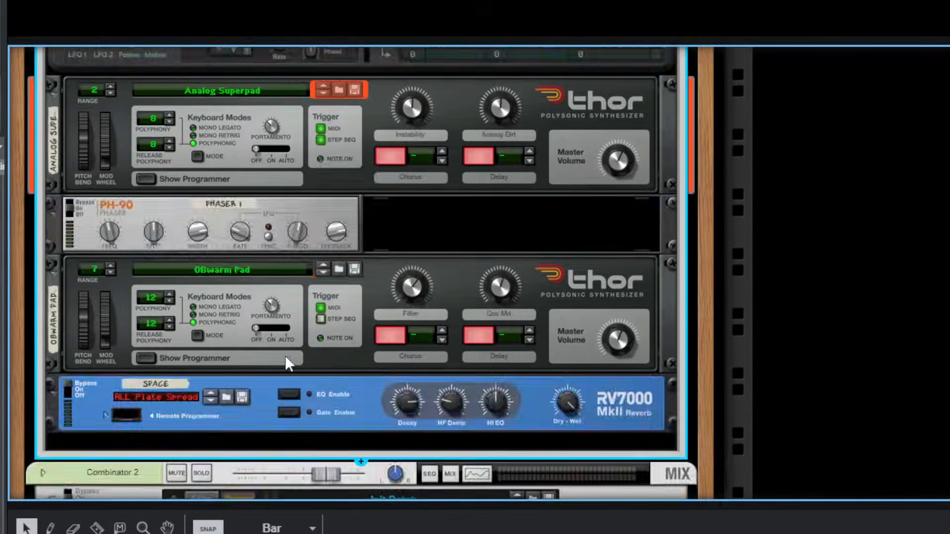
pyautogui.scroll(10, 285, 355)
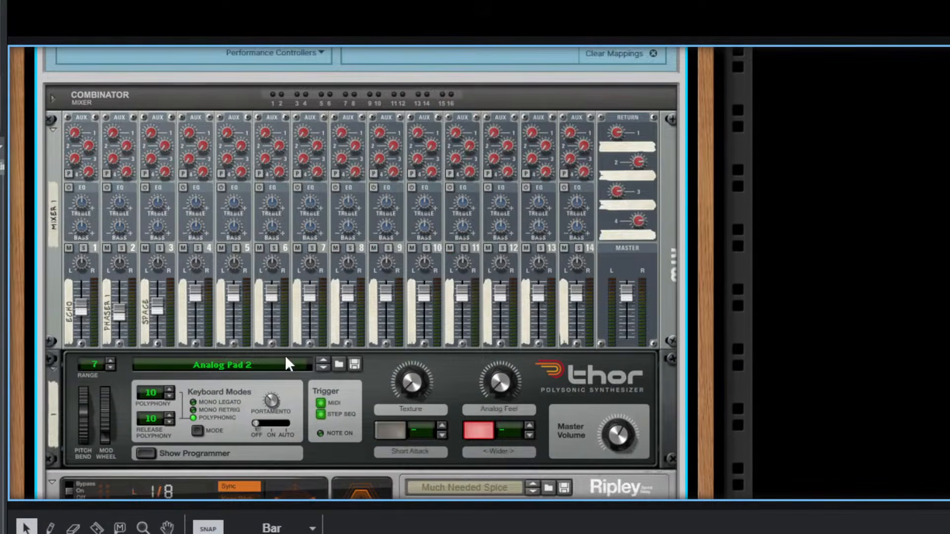
pyautogui.scroll(5, 285, 349)
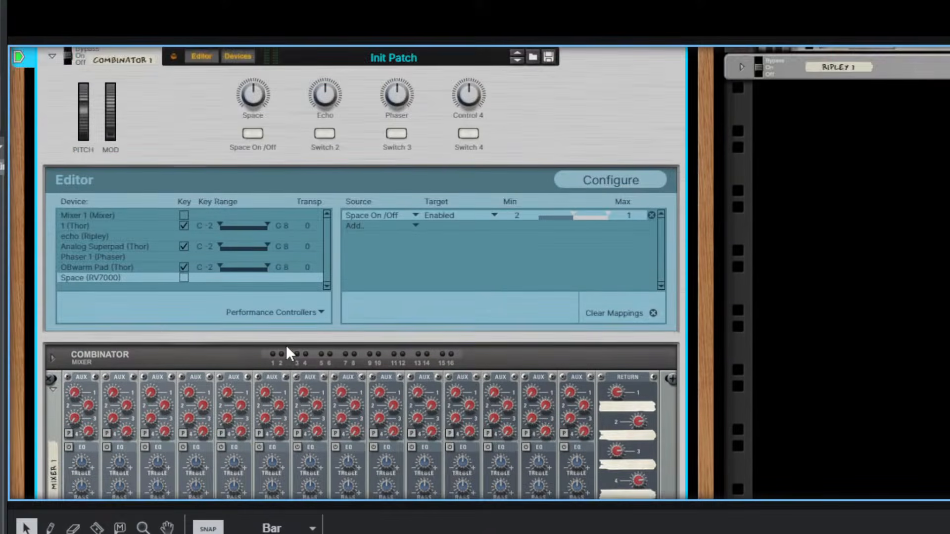
pyautogui.scroll(5, 288, 352)
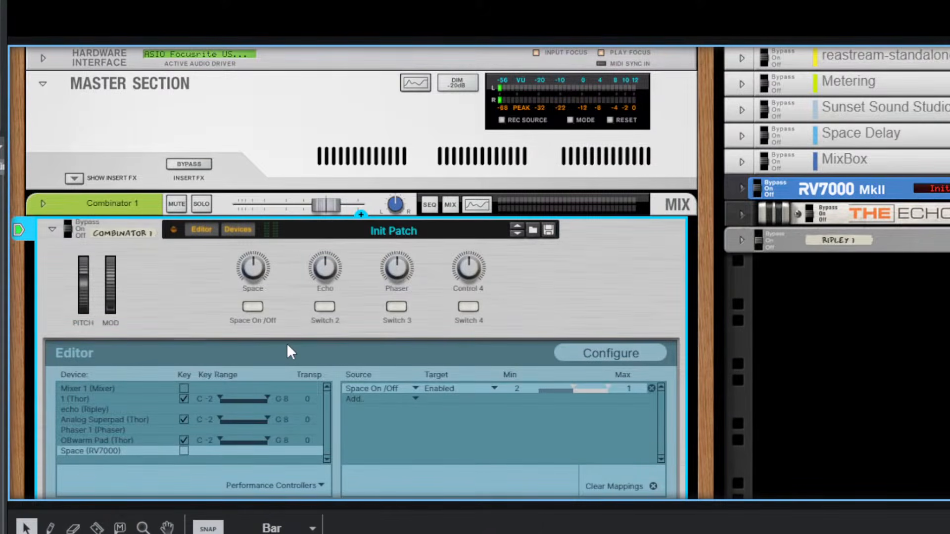
pyautogui.scroll(-6, 495, 317)
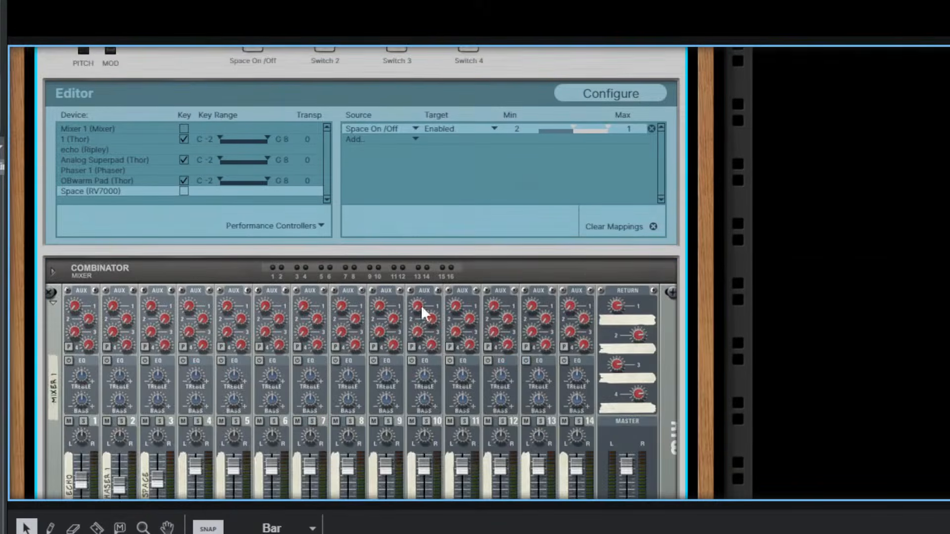
# Turn on the Space On /Off switch and Switches 2, 3 and 4 on Combinator 1's panel.
pyautogui.scroll(4, 238, 221)
pyautogui.click(253, 220)
pyautogui.click(324, 220)
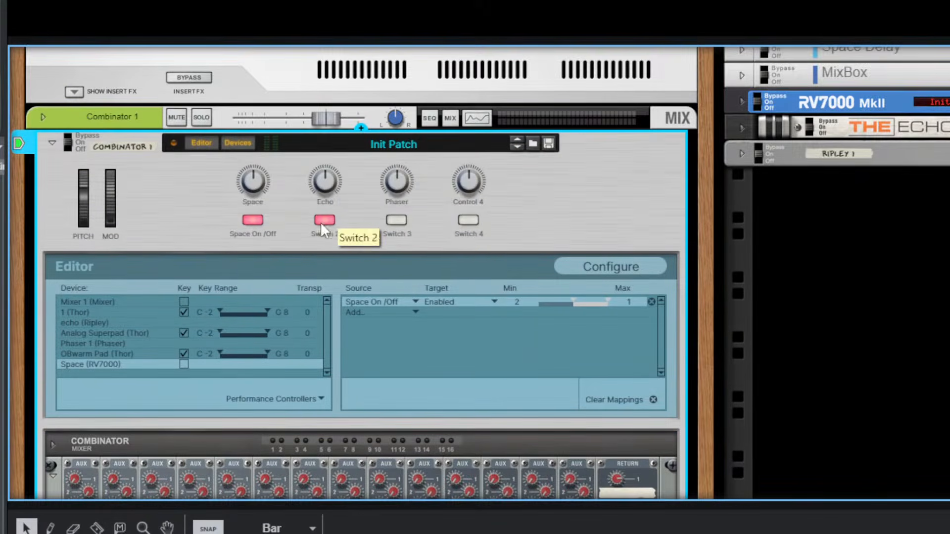
pyautogui.click(397, 220)
pyautogui.click(468, 220)
# Turn up the Control 4, Phaser and Space knobs and turn down the Echo knob.
pyautogui.moveTo(473, 185); pyautogui.dragTo(469, 170)
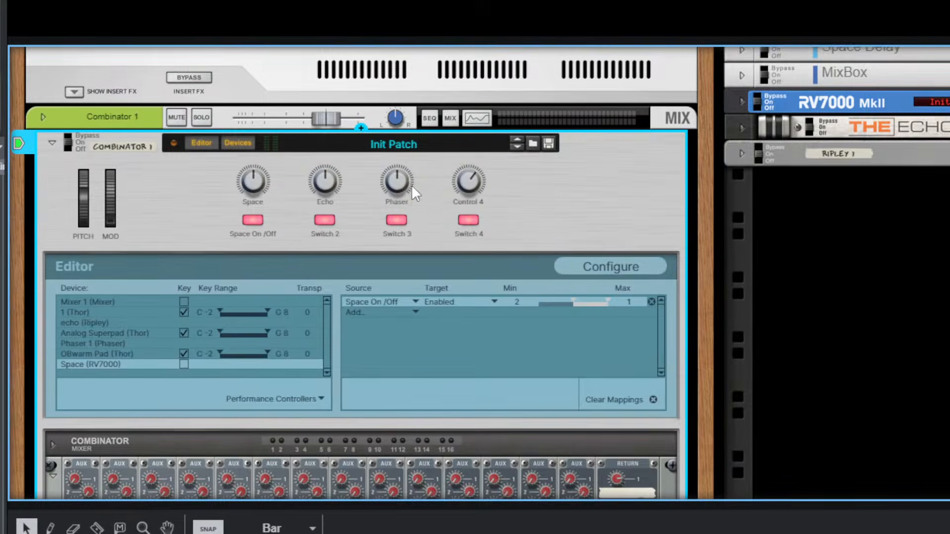
pyautogui.moveTo(402, 186); pyautogui.dragTo(399, 158)
pyautogui.moveTo(328, 168); pyautogui.dragTo(325, 197)
pyautogui.moveTo(249, 179); pyautogui.dragTo(250, 158)
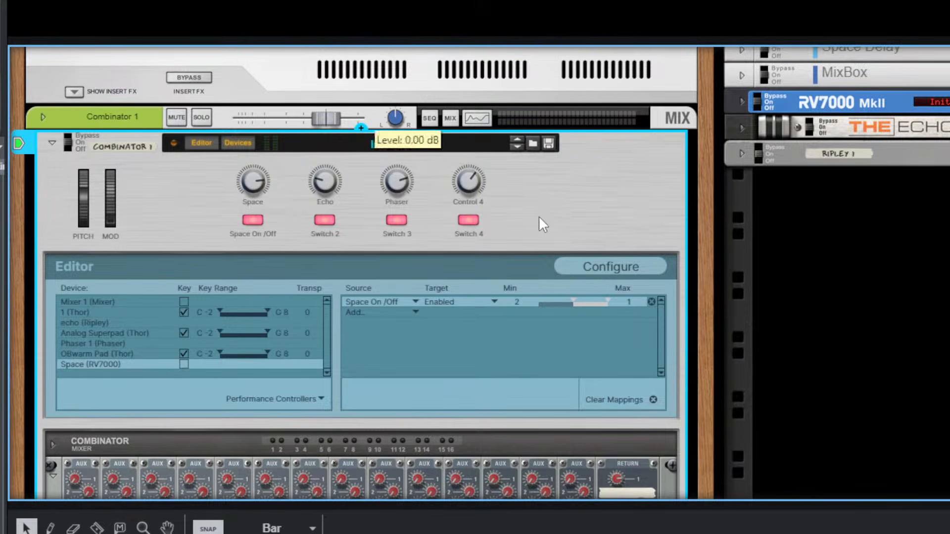
# Configure Combinator 1's panel with two additional knobs, one beside Space and one beside Control 4.
pyautogui.click(602, 268)
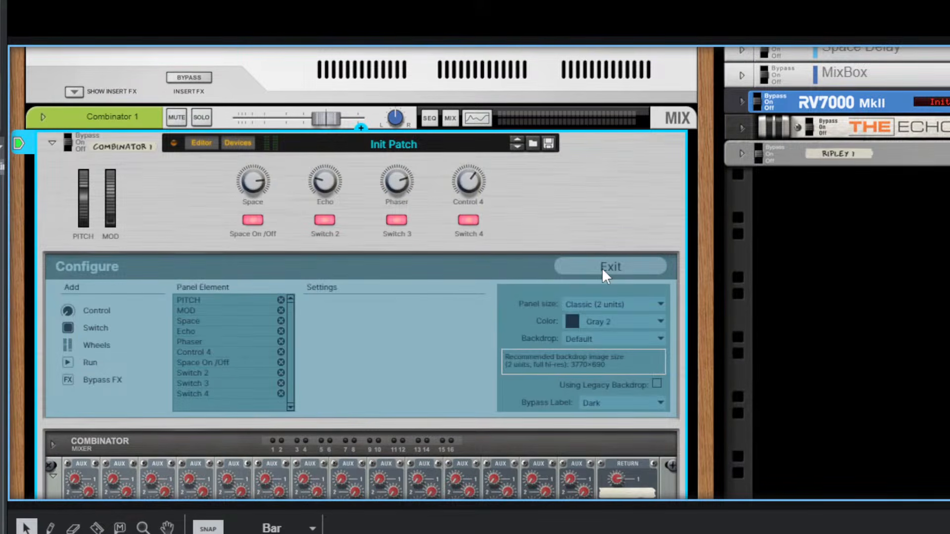
pyautogui.click(71, 309)
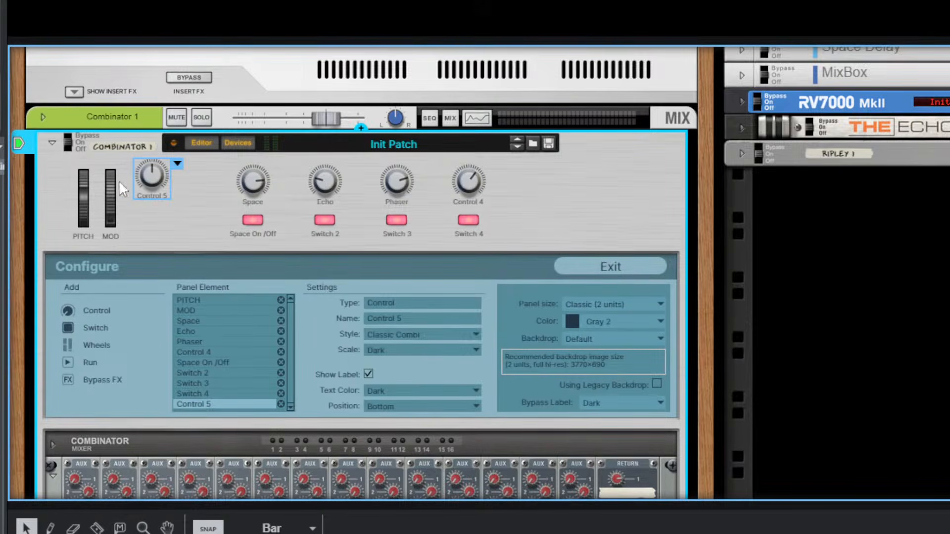
pyautogui.moveTo(144, 180); pyautogui.dragTo(207, 188)
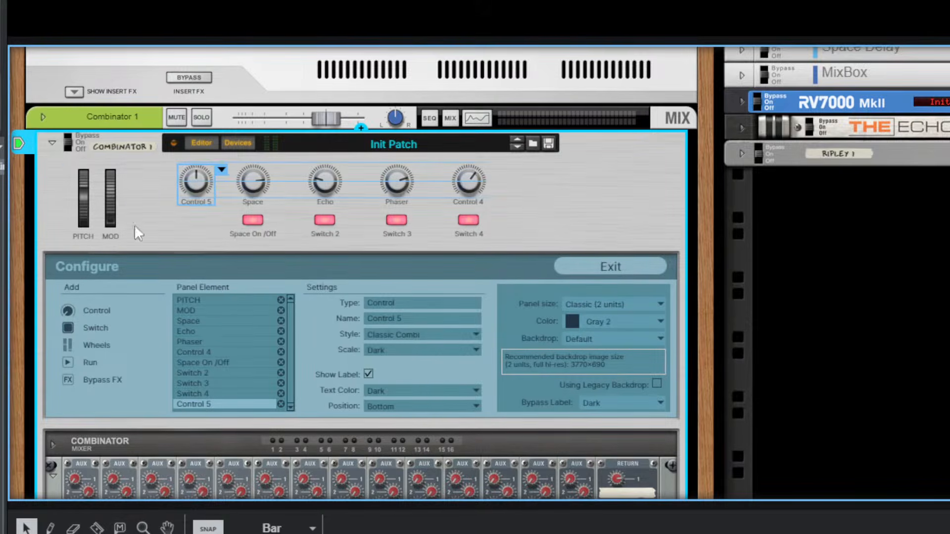
pyautogui.click(67, 309)
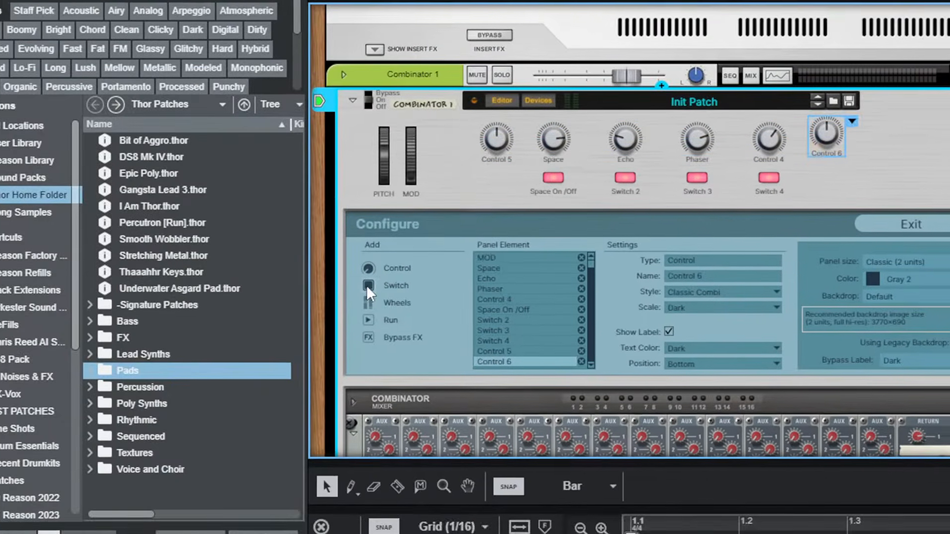
# Add two switches to the Combinator panel, placing one beneath each of the two new knobs.
pyautogui.click(68, 327)
pyautogui.moveTo(389, 115); pyautogui.dragTo(534, 171)
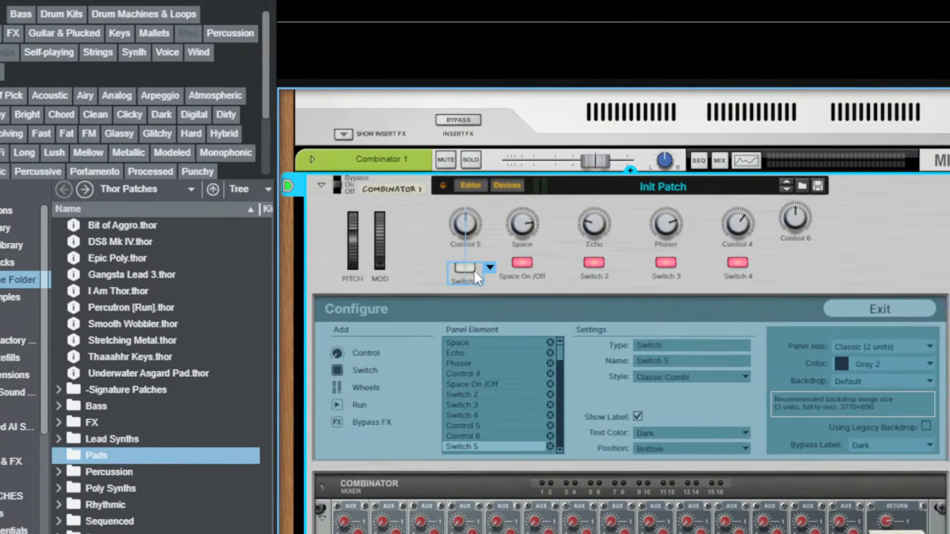
pyautogui.click(341, 370)
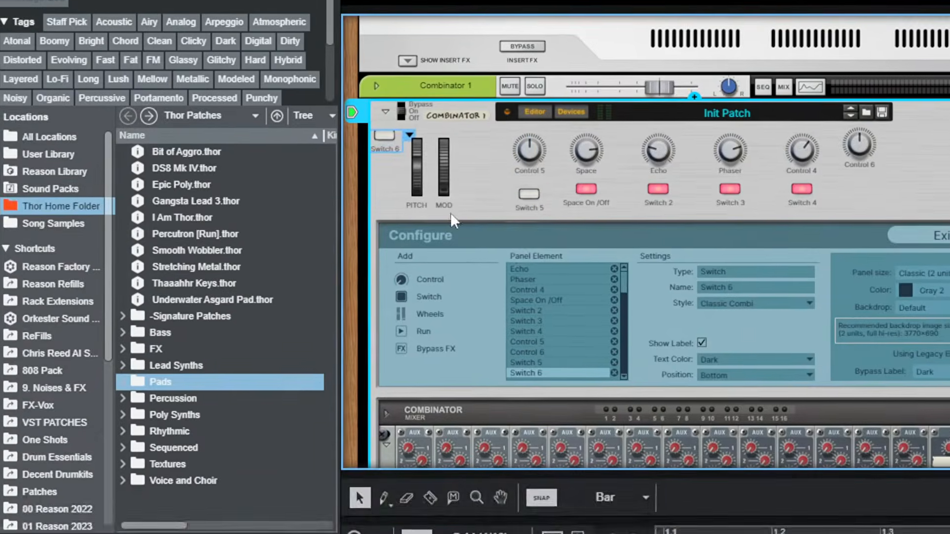
pyautogui.moveTo(330, 216); pyautogui.dragTo(694, 223)
pyautogui.moveTo(712, 268); pyautogui.dragTo(805, 306)
pyautogui.click(918, 300)
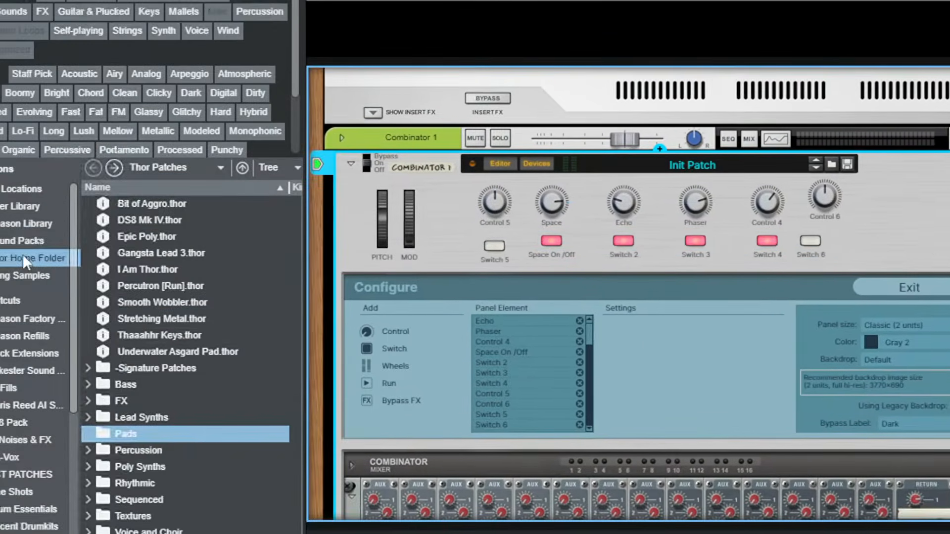
# Browse the Sound Packs location and clear the browser's filter settings to list all packs.
pyautogui.click(51, 261)
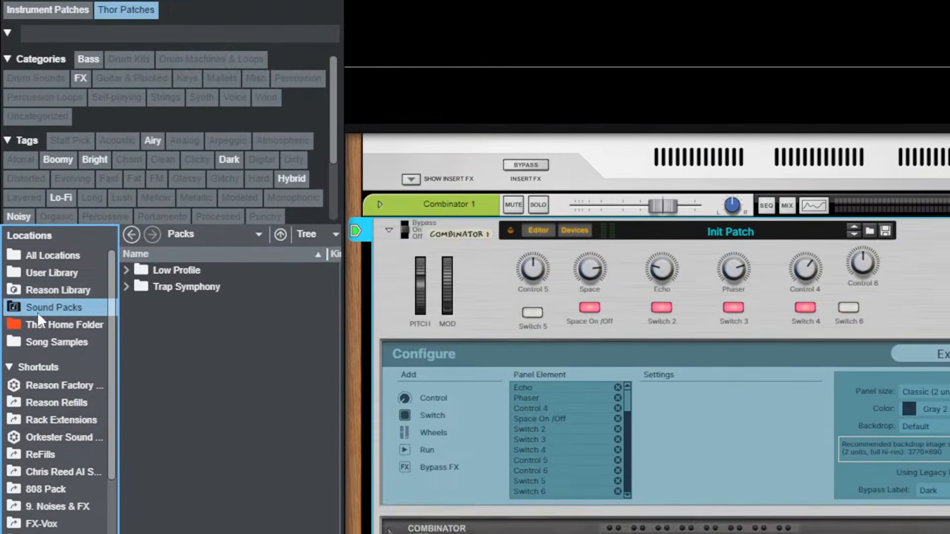
pyautogui.click(38, 324)
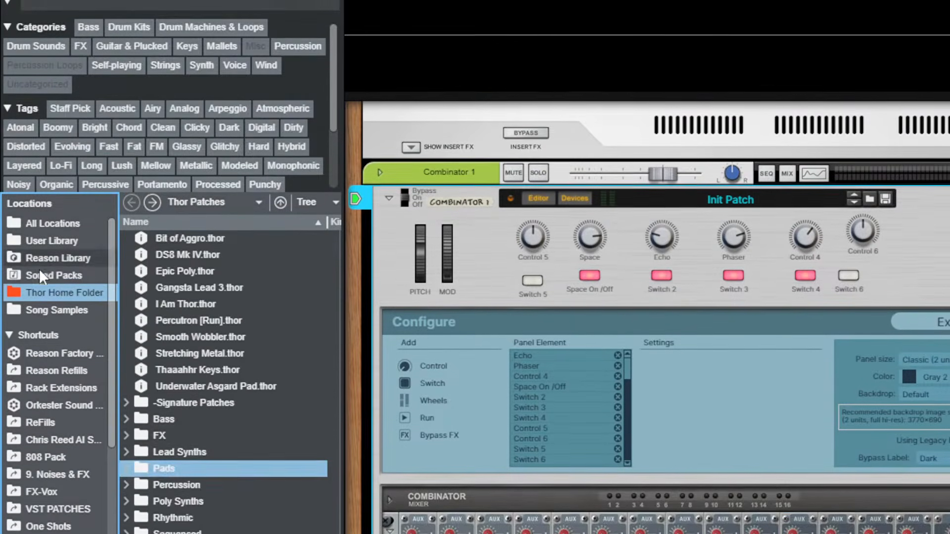
pyautogui.click(40, 261)
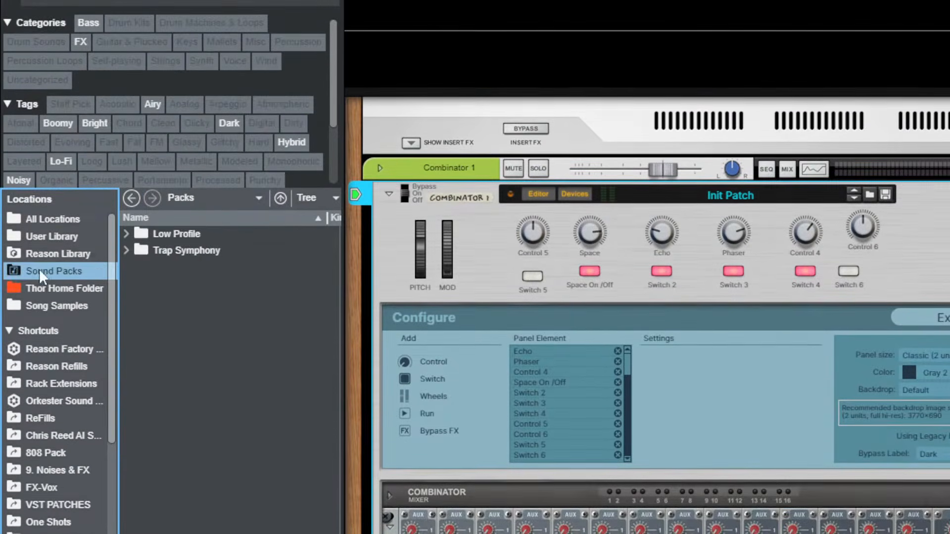
pyautogui.click(280, 199)
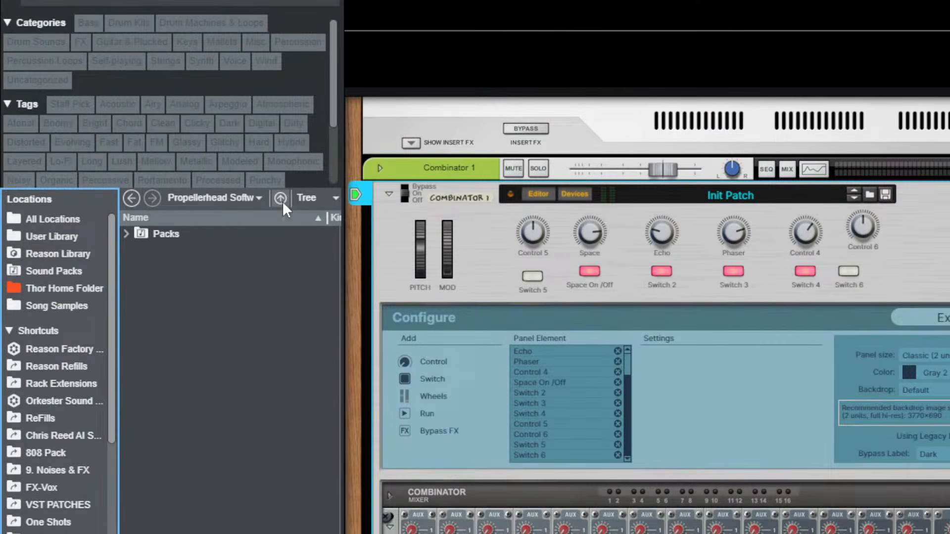
pyautogui.click(168, 237)
pyautogui.doubleClick(168, 237)
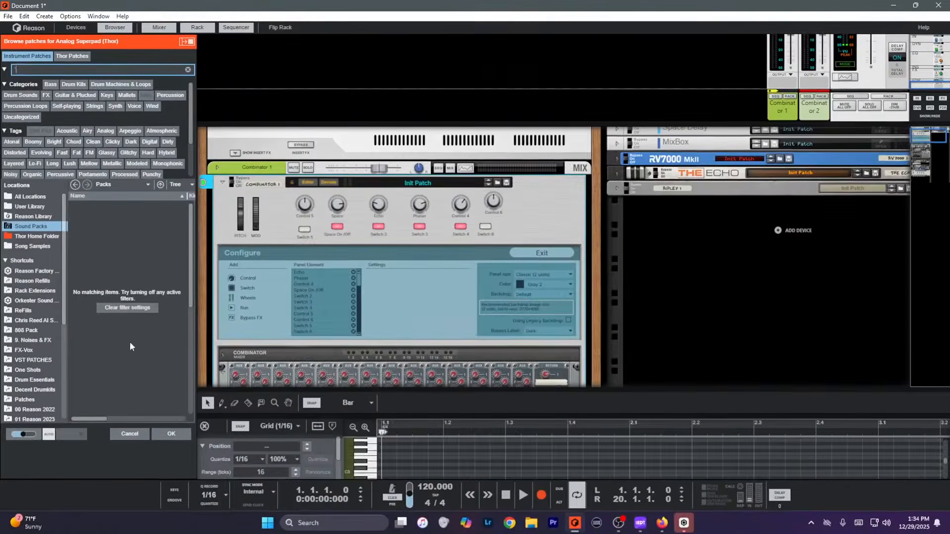
pyautogui.click(127, 307)
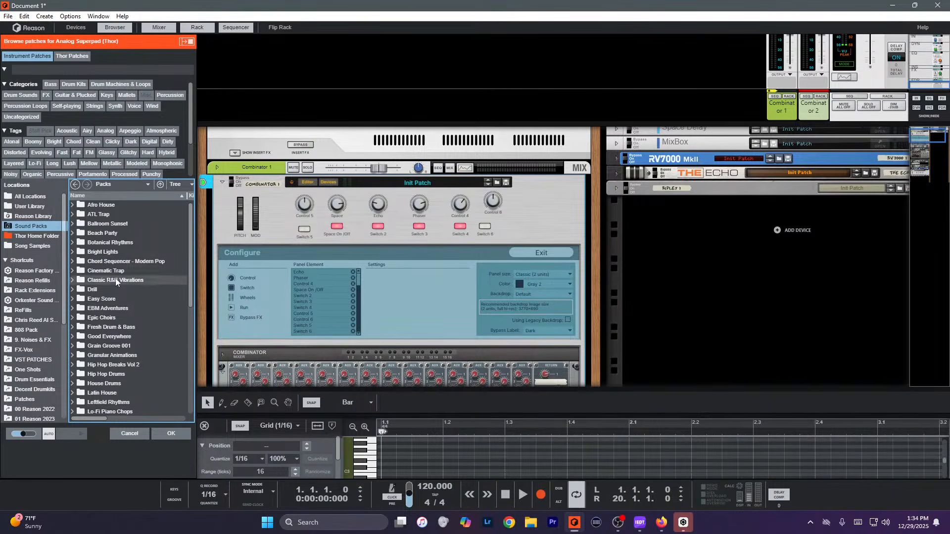
# Add the CRB - Jersey Soft Bass patch from the Classic R&B Vibrations pack to the rack and show its editor.
pyautogui.doubleClick(116, 280)
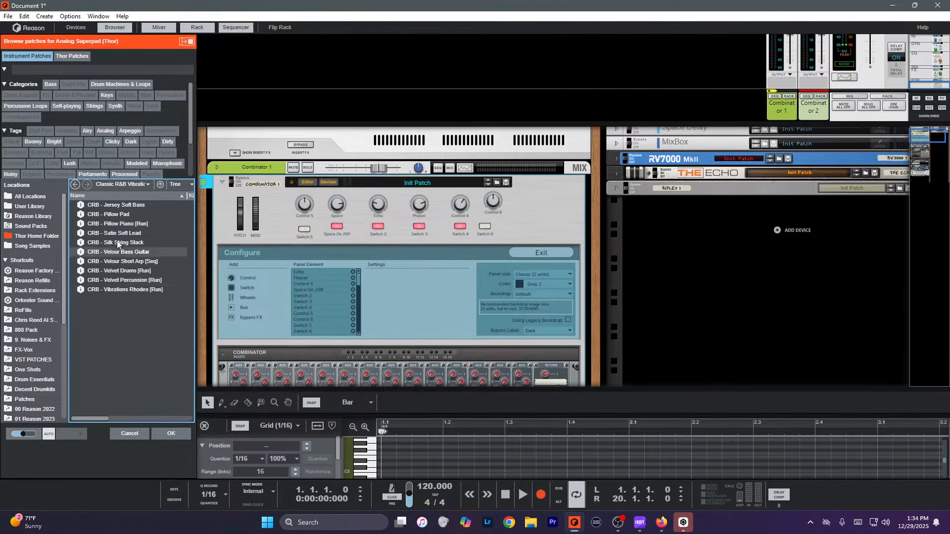
pyautogui.moveTo(114, 207); pyautogui.dragTo(716, 233)
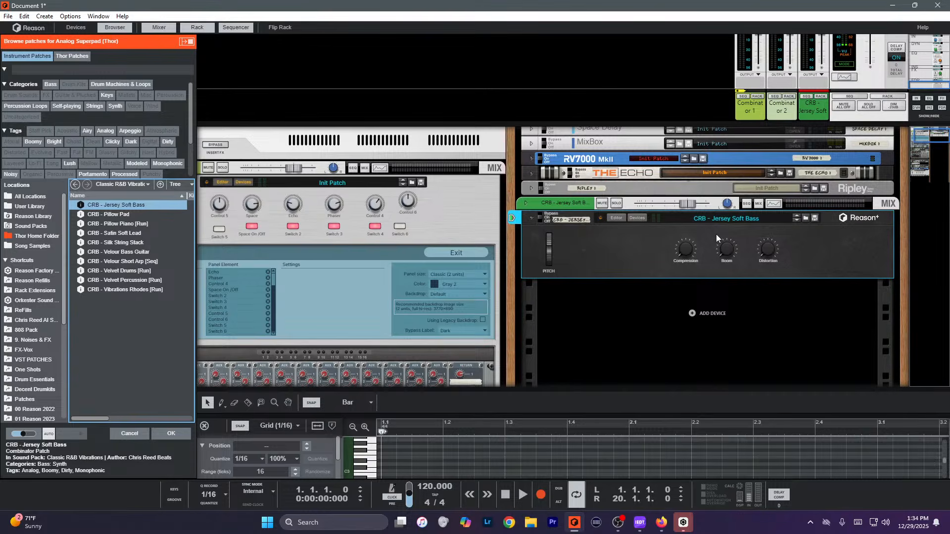
pyautogui.click(615, 217)
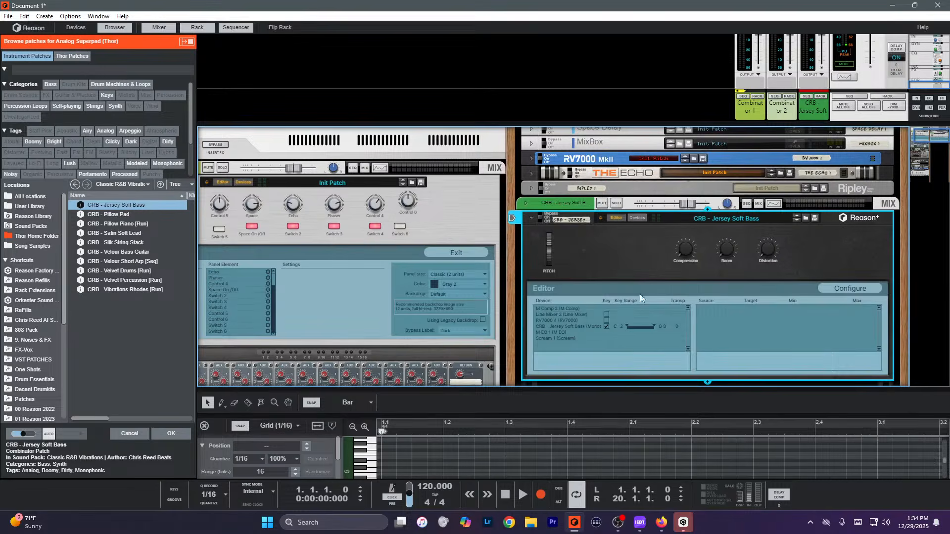
# Examine the modulation mappings of each device in the CRB - Jersey Soft Bass Combinator, ending with Scream 1.
pyautogui.scroll(-1, 640, 294)
pyautogui.click(563, 259)
pyautogui.click(574, 270)
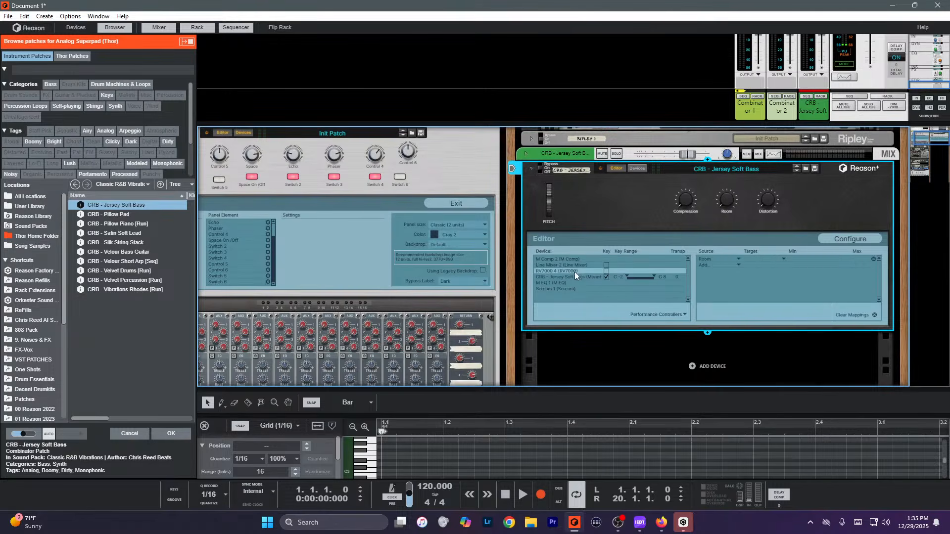
pyautogui.click(569, 258)
pyautogui.click(569, 266)
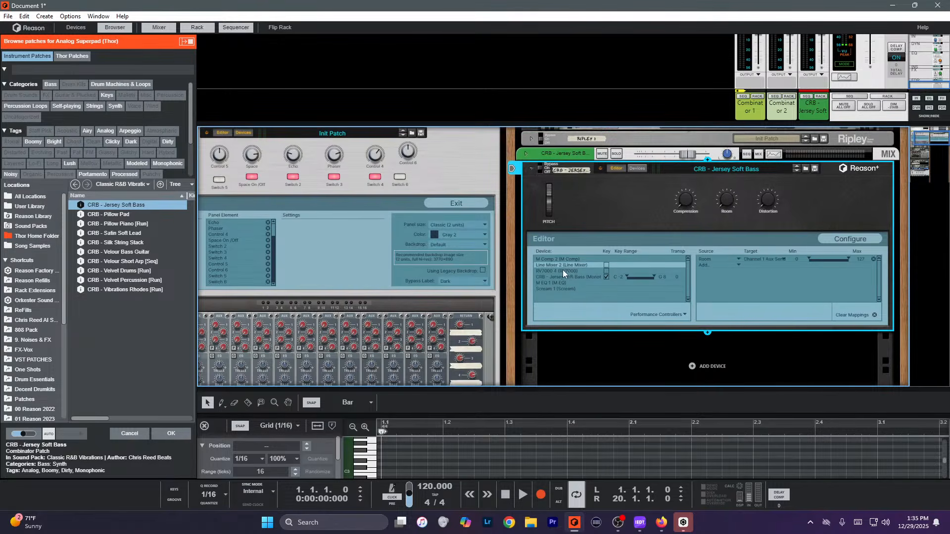
pyautogui.click(562, 270)
pyautogui.click(564, 276)
pyautogui.click(570, 283)
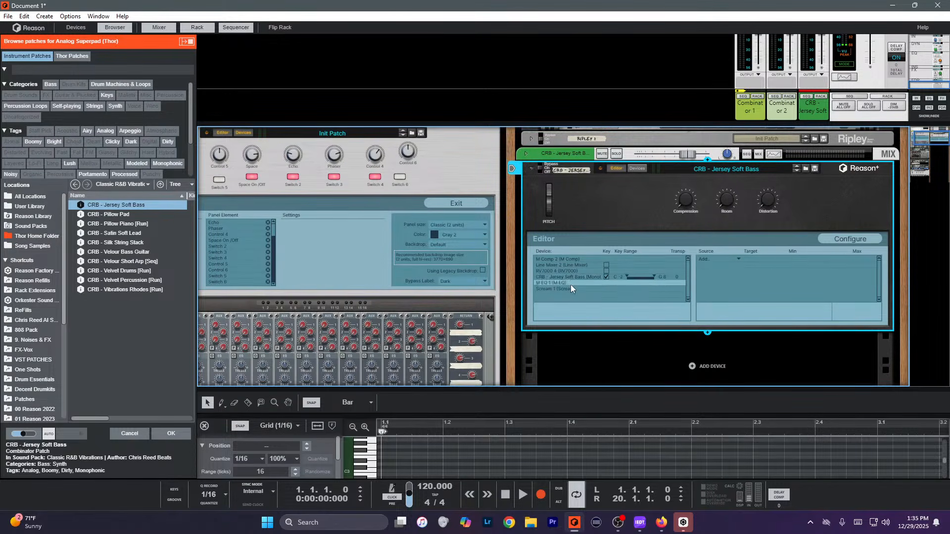
pyautogui.click(569, 289)
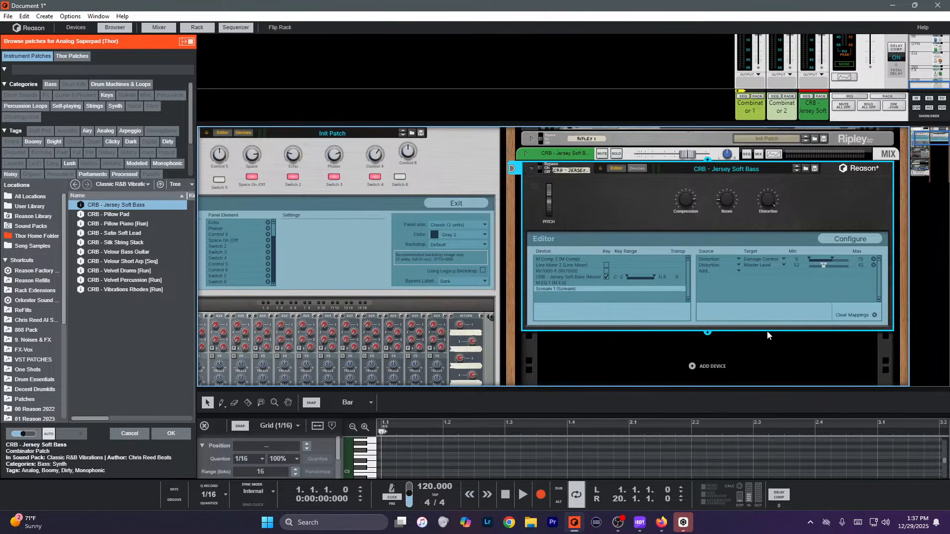
# Delete the CRB - Jersey Soft Bass Combinator and Combinator 2 with all devices, tracks and channels in their groups.
pyautogui.press('Delete')
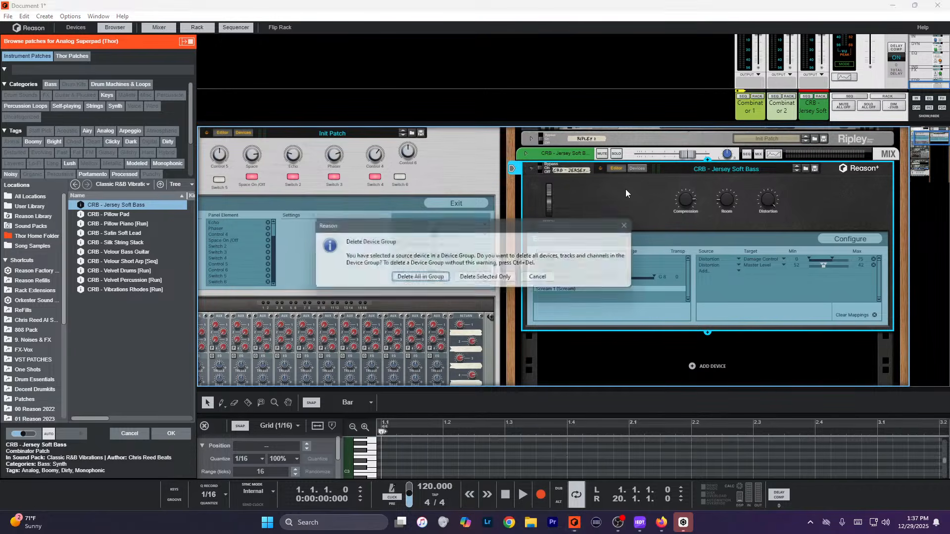
pyautogui.press('Return')
pyautogui.click(533, 203)
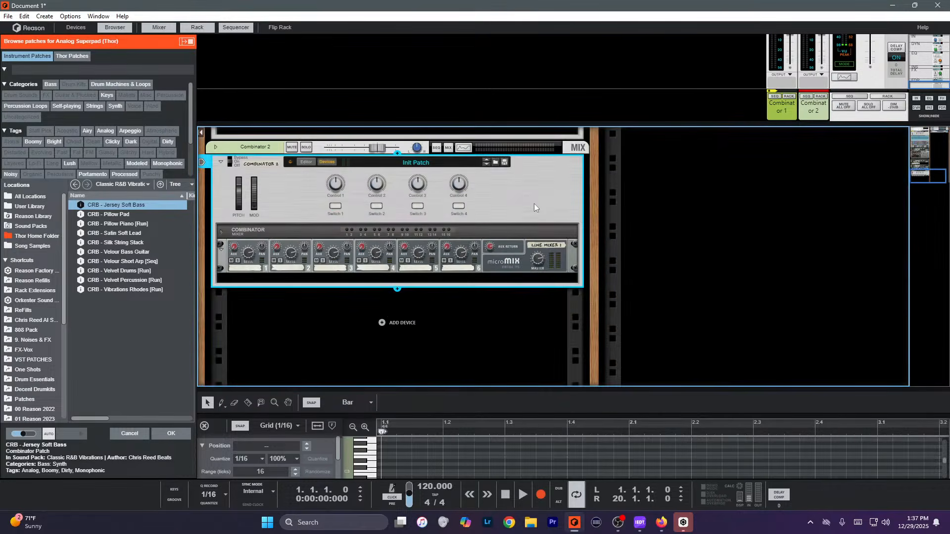
pyautogui.scroll(2, 533, 203)
pyautogui.press('Delete')
pyautogui.press('Return')
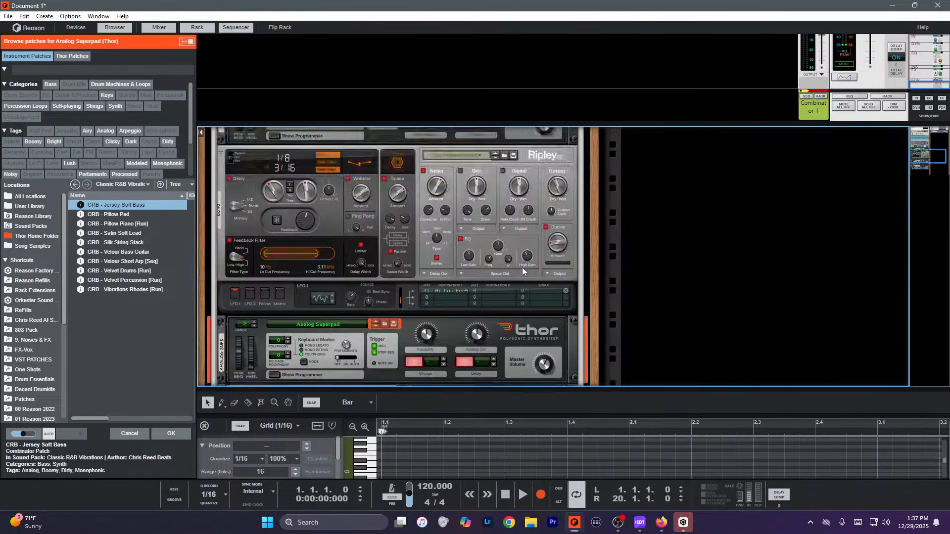
pyautogui.press('Delete')
pyautogui.press('Return')
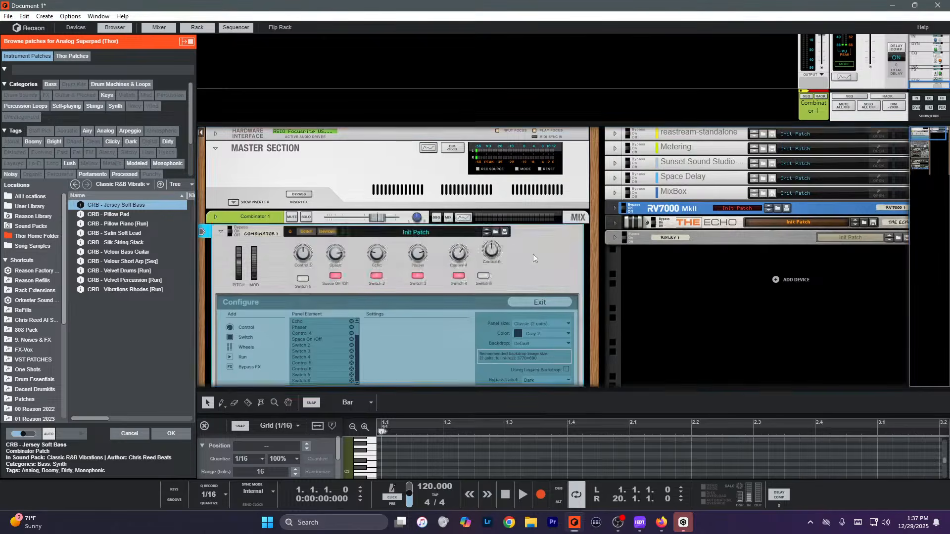
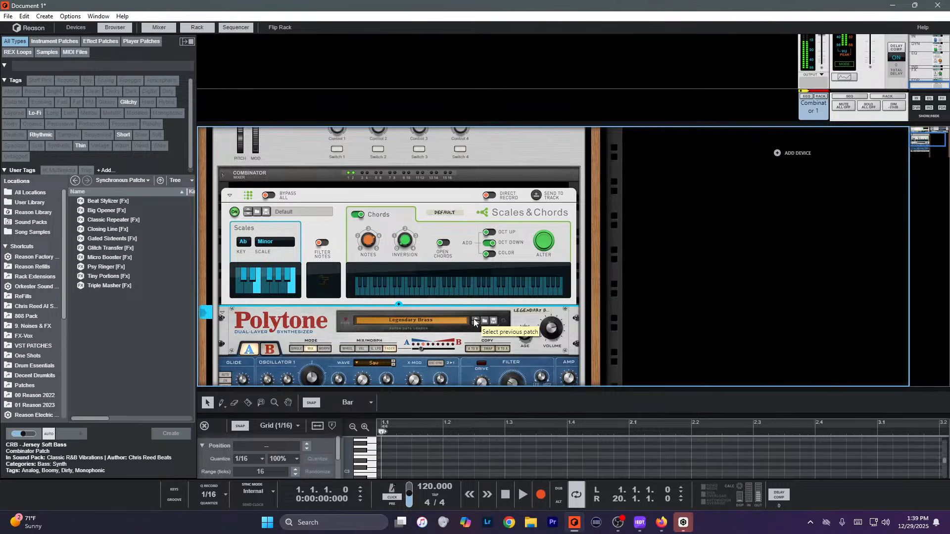
# Save the Combinator with Scales & Chords and Polytone as a patch named Poly Chords 1 in the User Library.
pyautogui.scroll(-3, 475, 322)
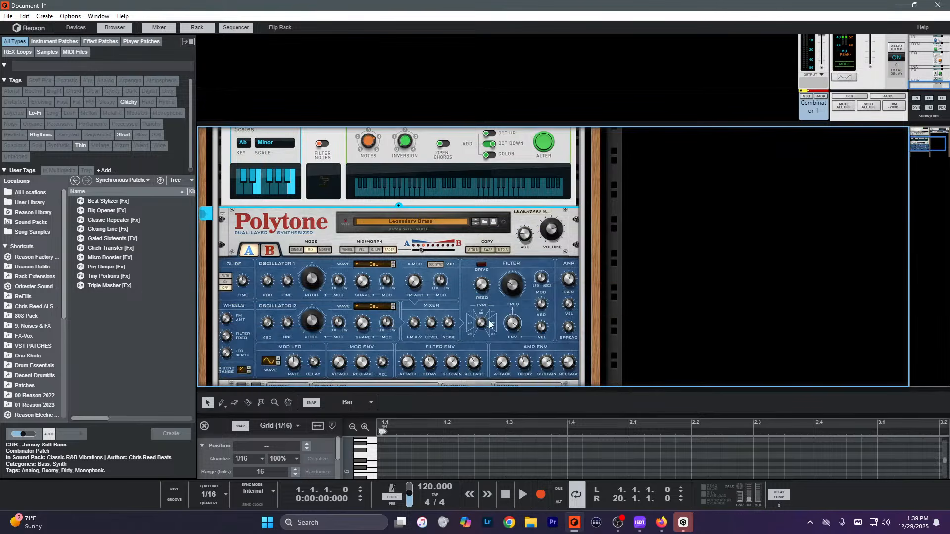
pyautogui.scroll(3, 377, 299)
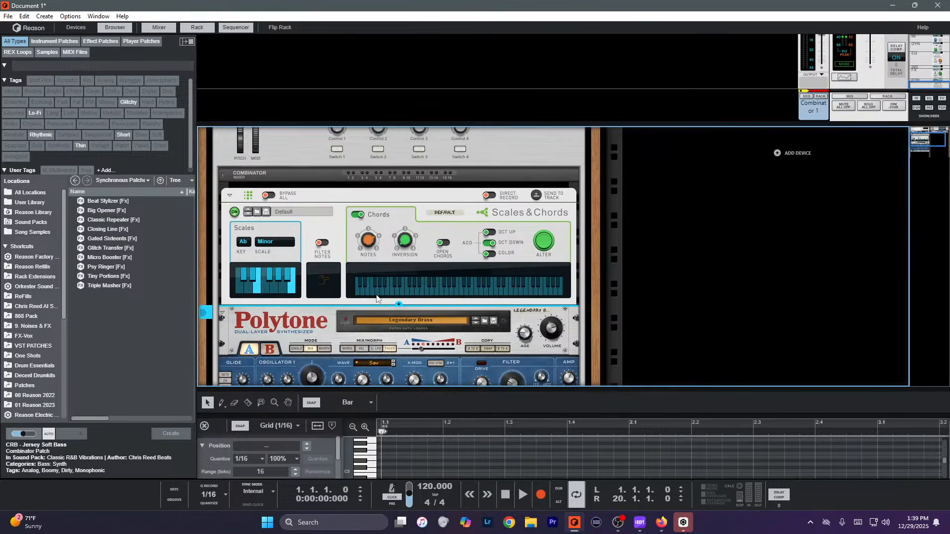
pyautogui.scroll(3, 377, 298)
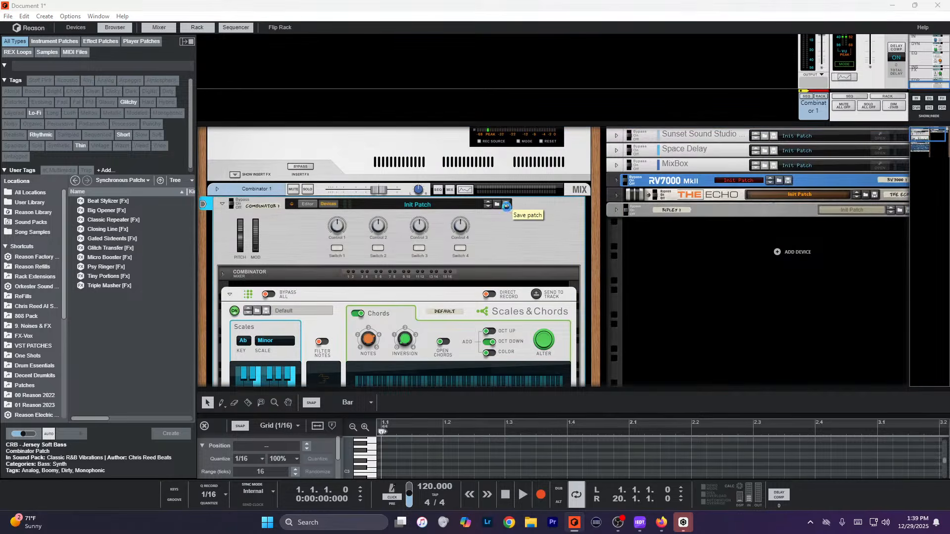
pyautogui.click(505, 204)
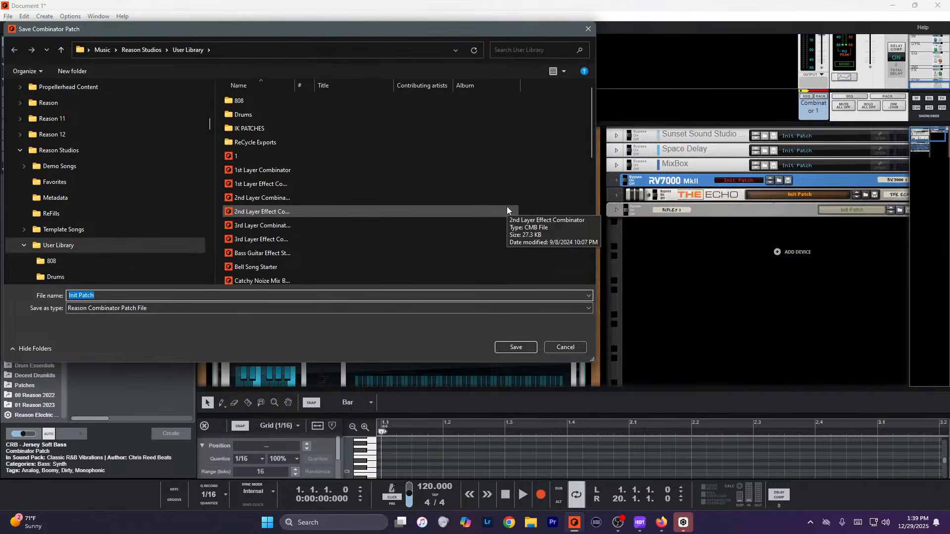
pyautogui.write('C')
pyautogui.press('BackSpace')
pyautogui.write('Poly Chords 1')
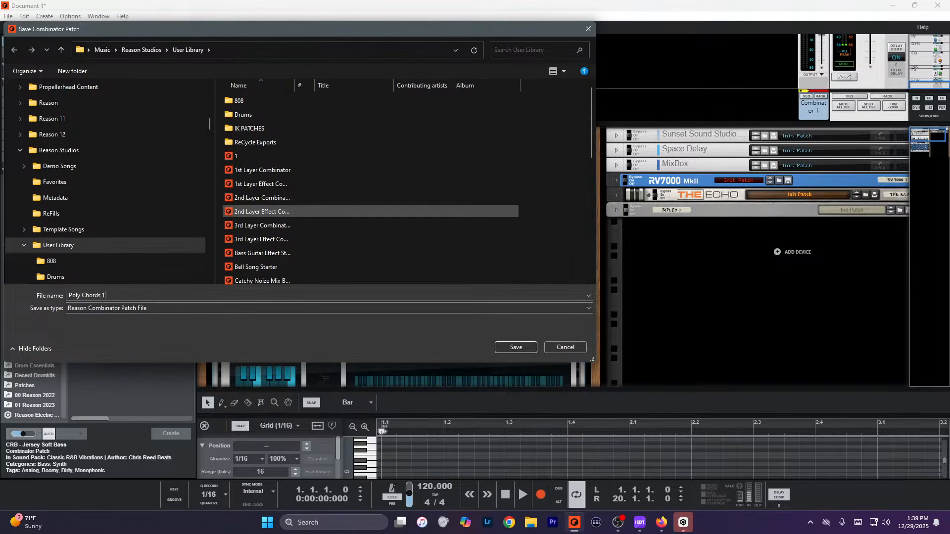
pyautogui.press('Return')
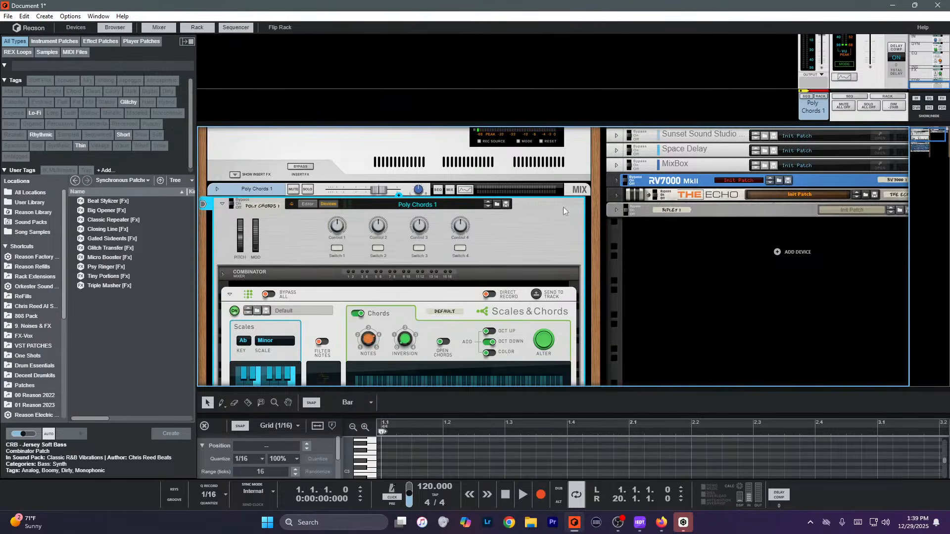
# Load the Melancholic Harmonics patch in Polytone and set Scales & Chords to key D with the Major scale.
pyautogui.scroll(-2, 379, 266)
pyautogui.scroll(-4, 379, 266)
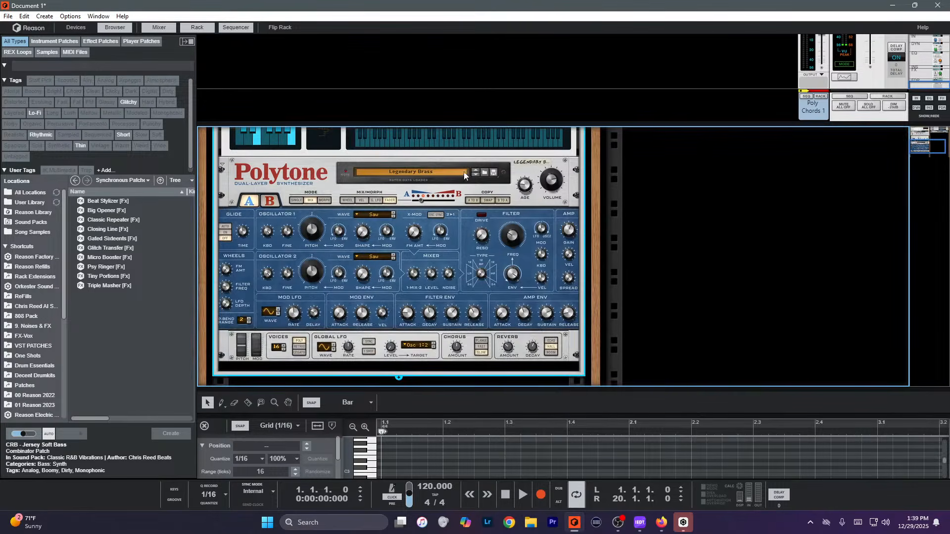
pyautogui.click(477, 174)
pyautogui.scroll(3, 345, 277)
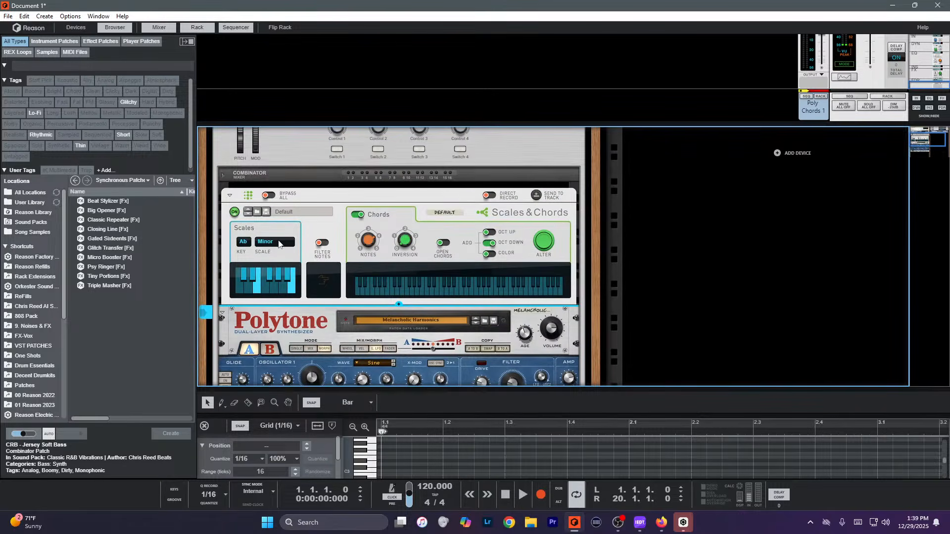
pyautogui.click(253, 246)
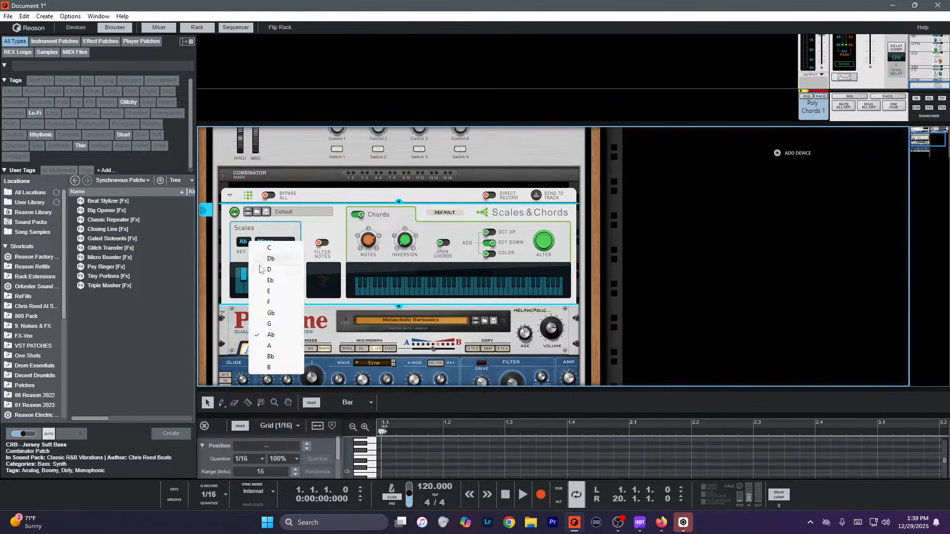
pyautogui.click(281, 256)
pyautogui.click(276, 242)
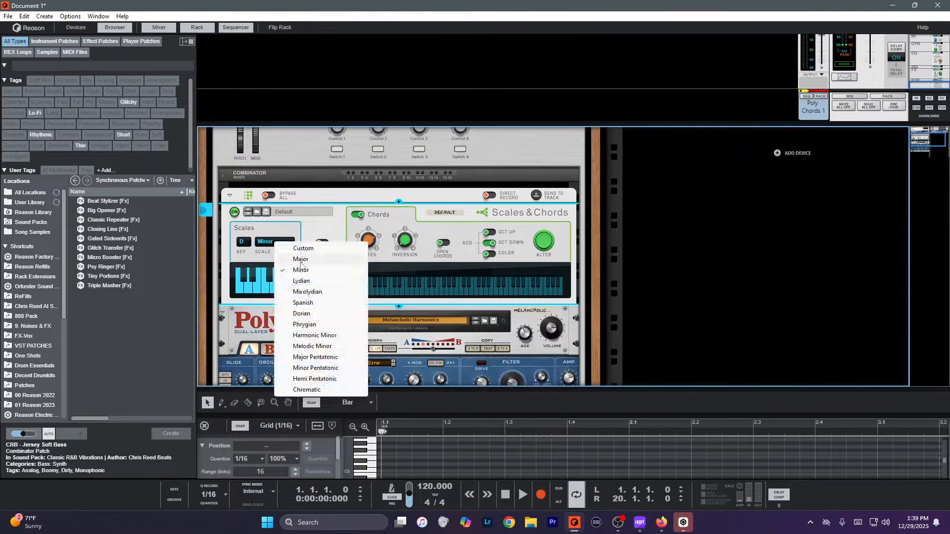
pyautogui.click(295, 260)
# Save the Combinator patch under the new name Poly Chords 2.
pyautogui.scroll(3, 426, 246)
pyautogui.click(504, 206)
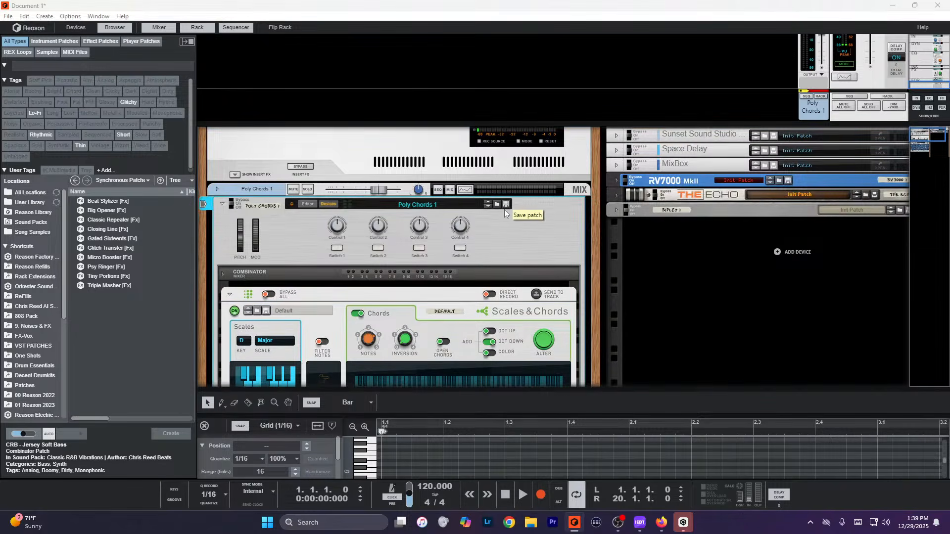
pyautogui.press('Right')
pyautogui.press('BackSpace')
pyautogui.write('2')
pyautogui.press('Return')
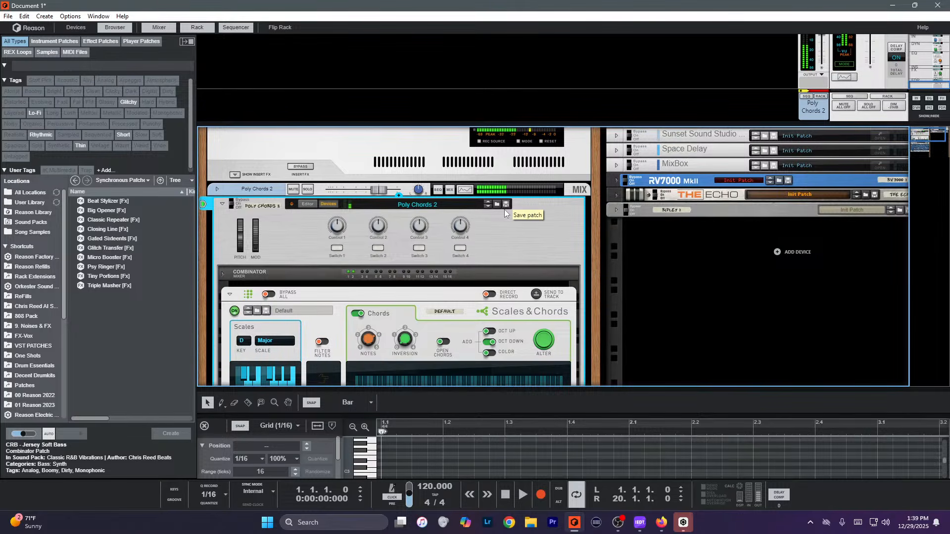
# Load the Melancholy Bell patch in Polytone and set Scales & Chords to key G with the Phrygian scale.
pyautogui.scroll(-3, 438, 234)
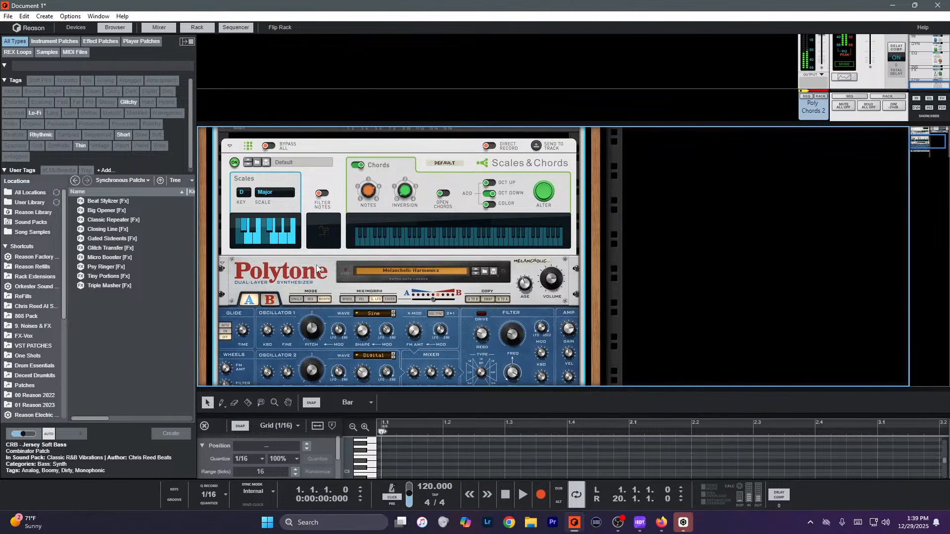
pyautogui.click(475, 275)
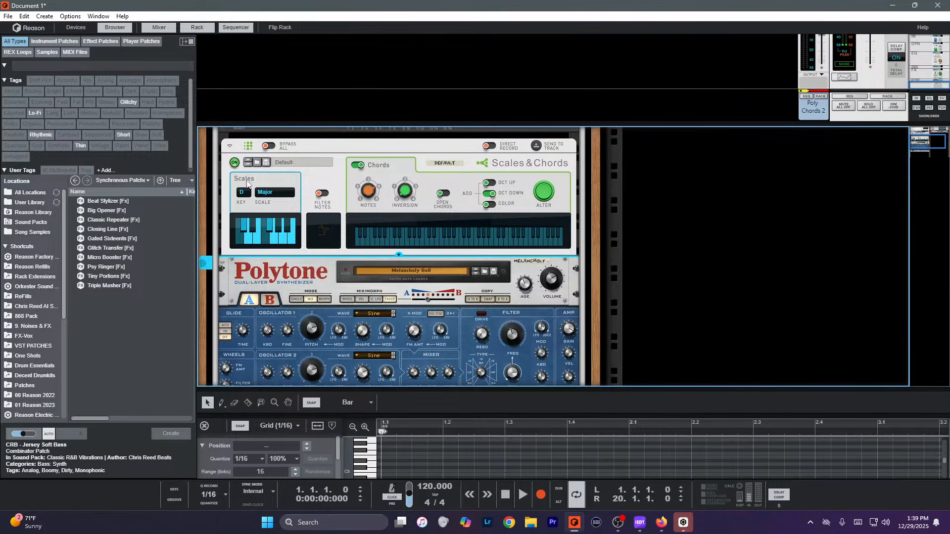
pyautogui.click(238, 193)
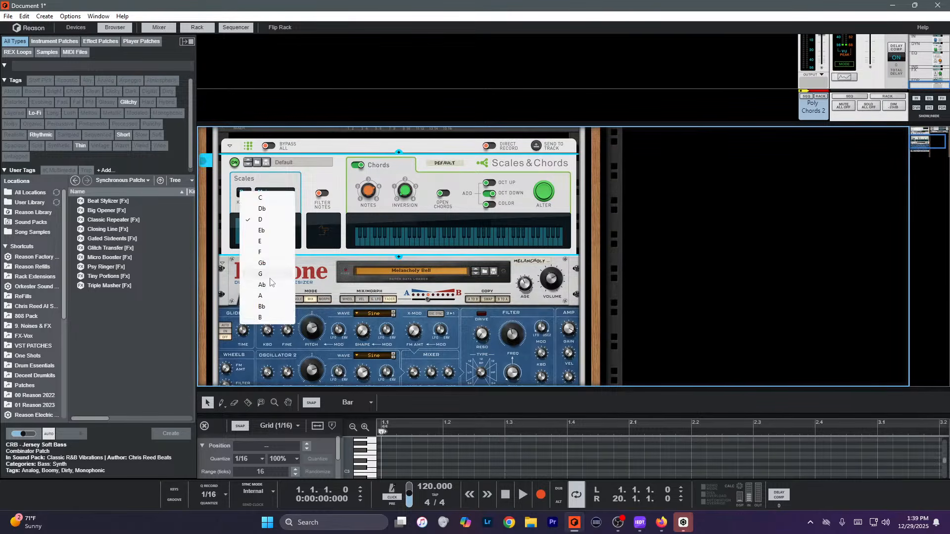
pyautogui.click(273, 280)
pyautogui.click(266, 197)
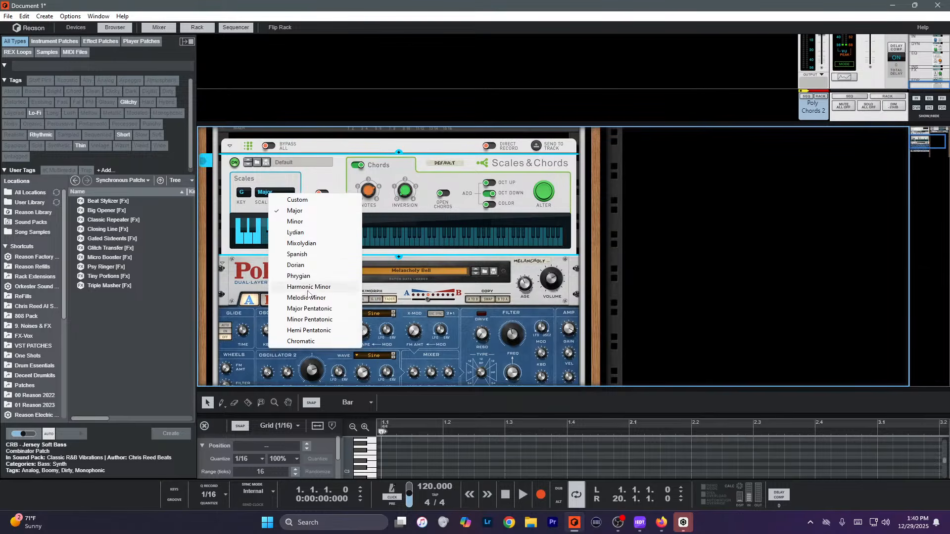
pyautogui.click(302, 276)
# Save the Combinator patch in the User Library as Poly Chords 3.
pyautogui.scroll(3, 382, 262)
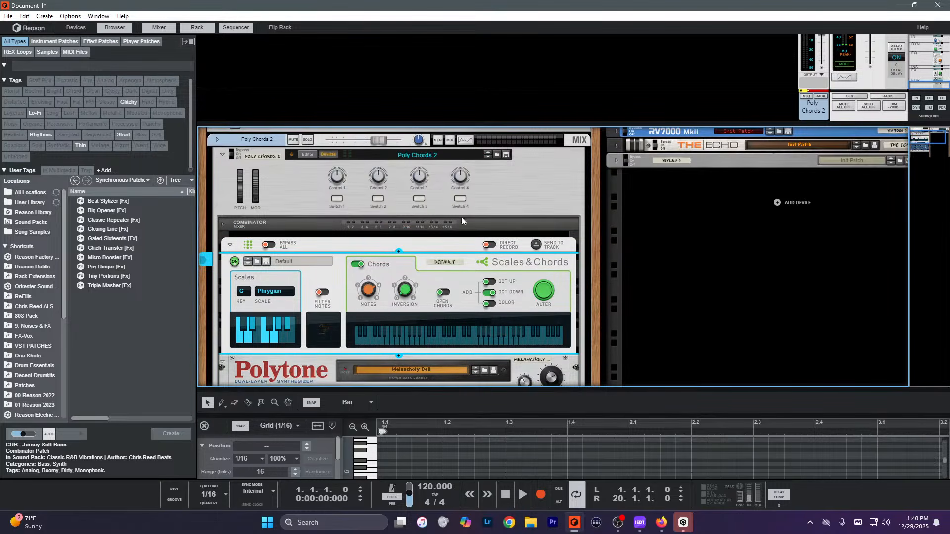
pyautogui.click(505, 154)
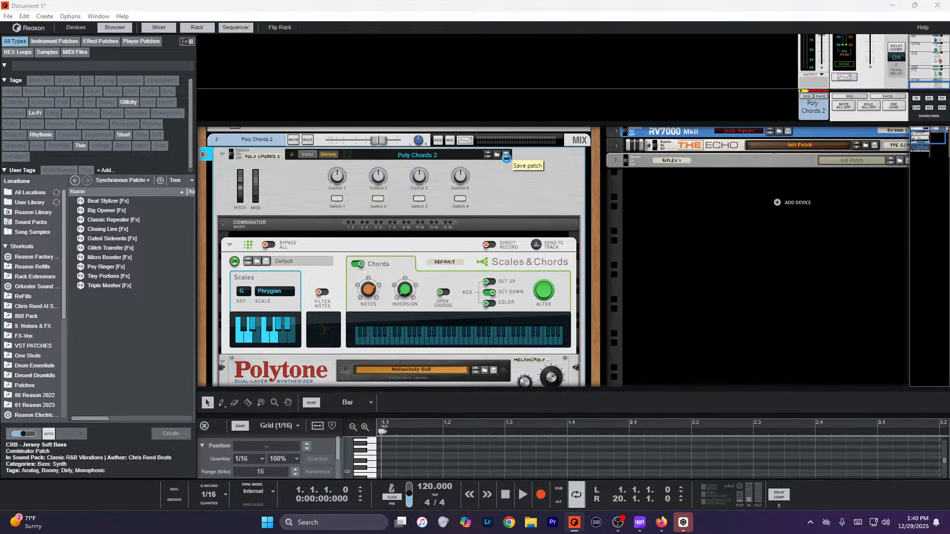
pyautogui.press('BackSpace')
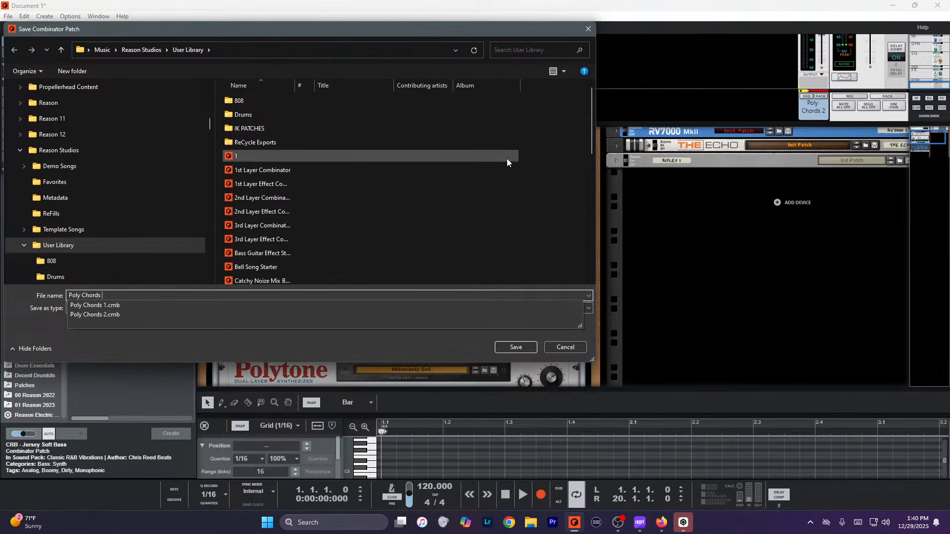
pyautogui.write('3')
pyautogui.press('Return')
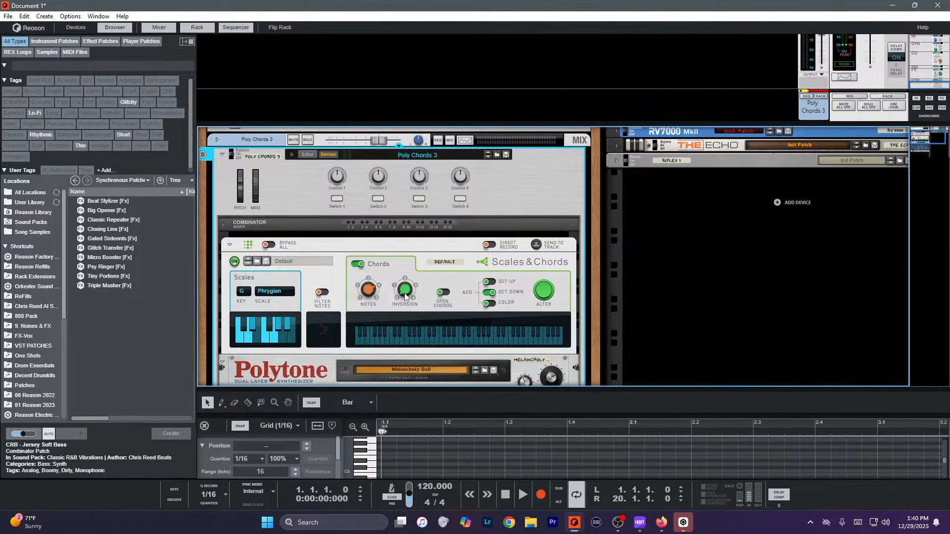
# Try the Notes setting at 2 in Scales & Chords and turn on Open Chords.
pyautogui.moveTo(404, 295)
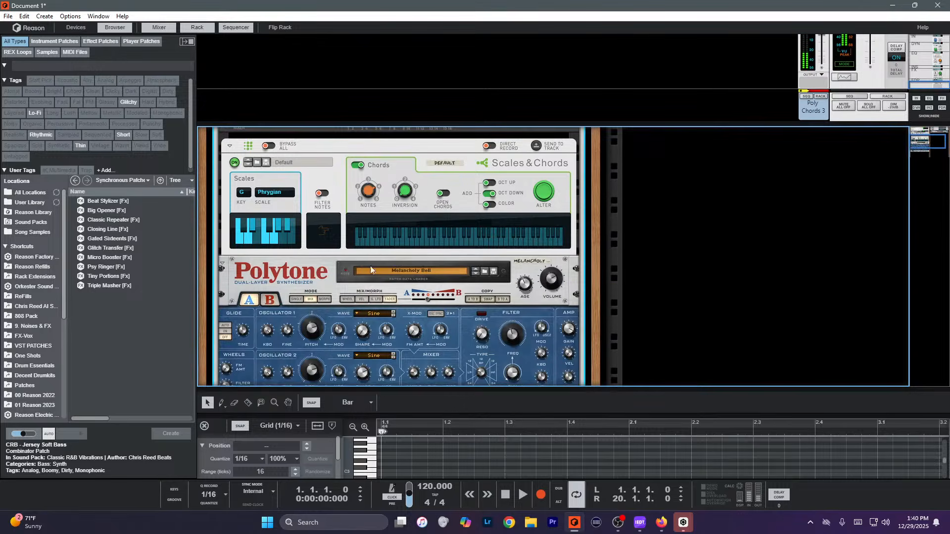
pyautogui.scroll(-3, 370, 266)
pyautogui.click(364, 238)
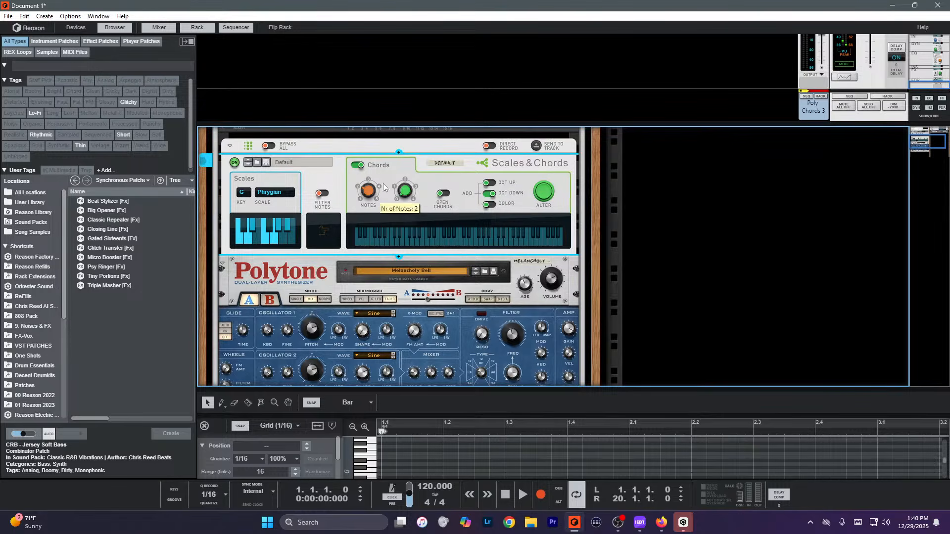
pyautogui.click(444, 193)
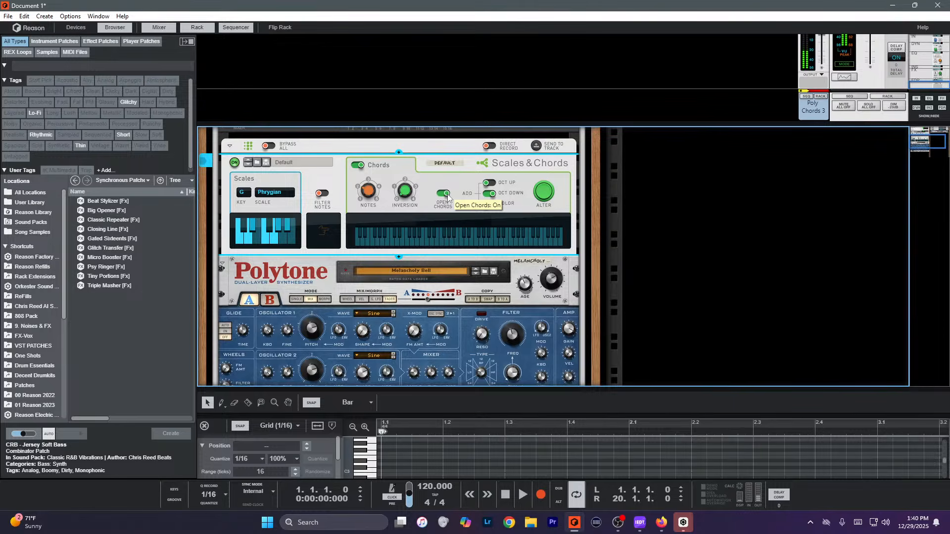
# Save the changed Combinator over the existing Poly Chords 3 patch, replacing the file.
pyautogui.scroll(3, 467, 236)
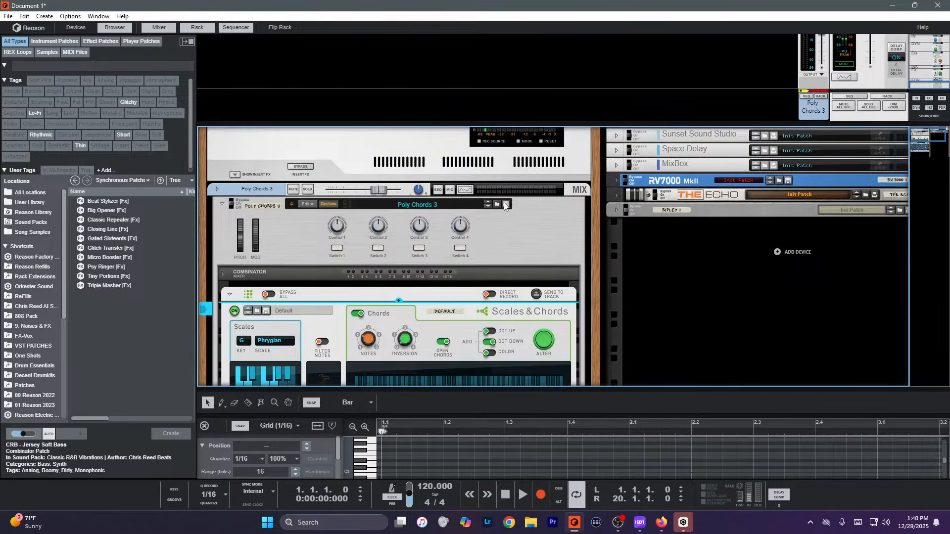
pyautogui.click(505, 203)
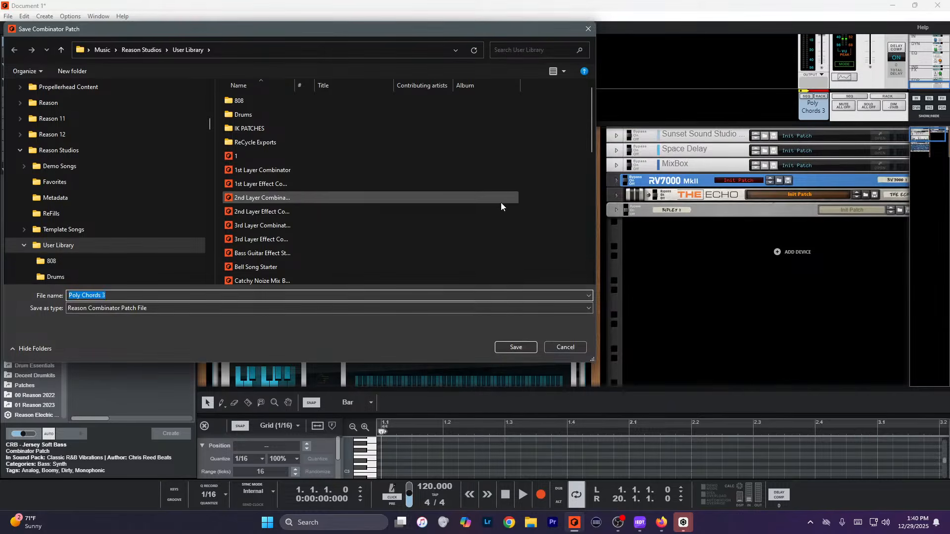
pyautogui.click(515, 347)
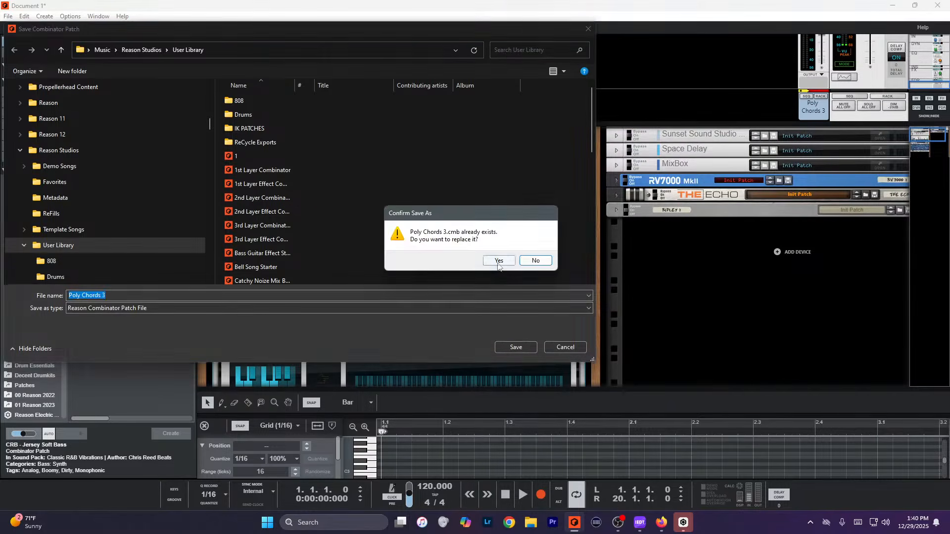
pyautogui.click(498, 261)
# Browse the Polytone patches and load Platinum Pluck from the 6. Plucks folder into Polytone.
pyautogui.scroll(-3, 465, 246)
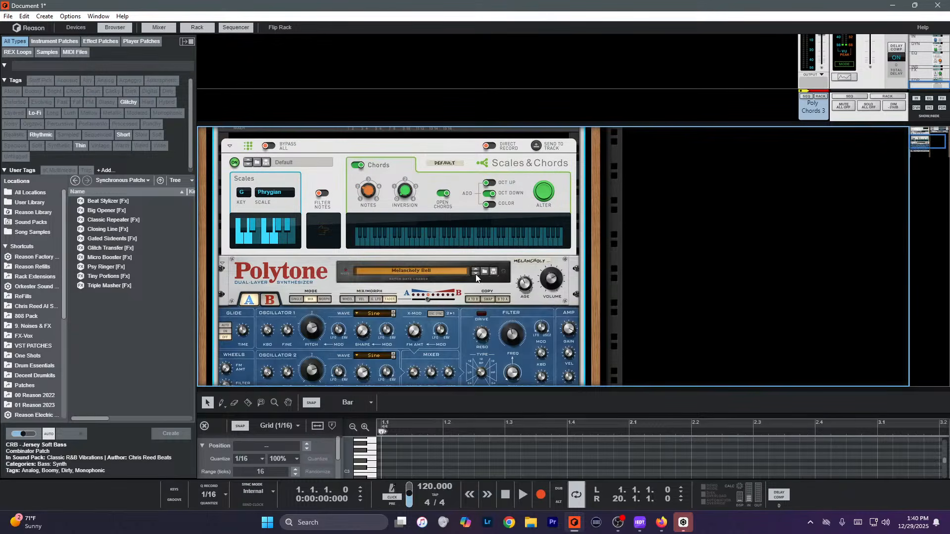
pyautogui.click(478, 273)
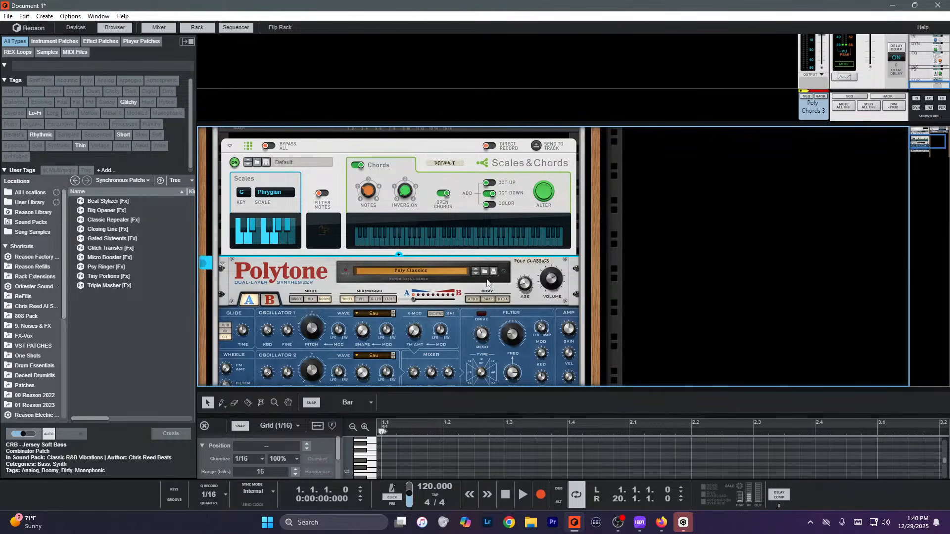
pyautogui.click(484, 272)
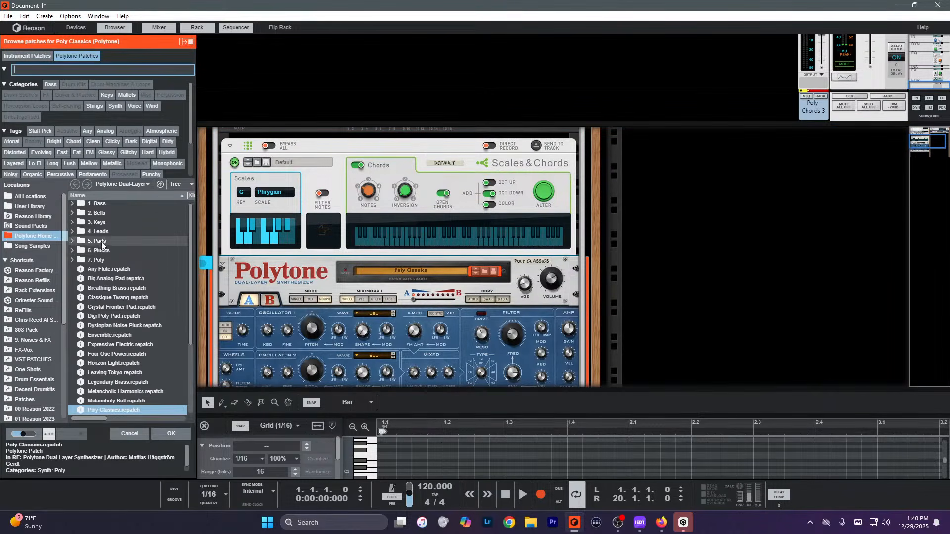
pyautogui.scroll(-2, 101, 276)
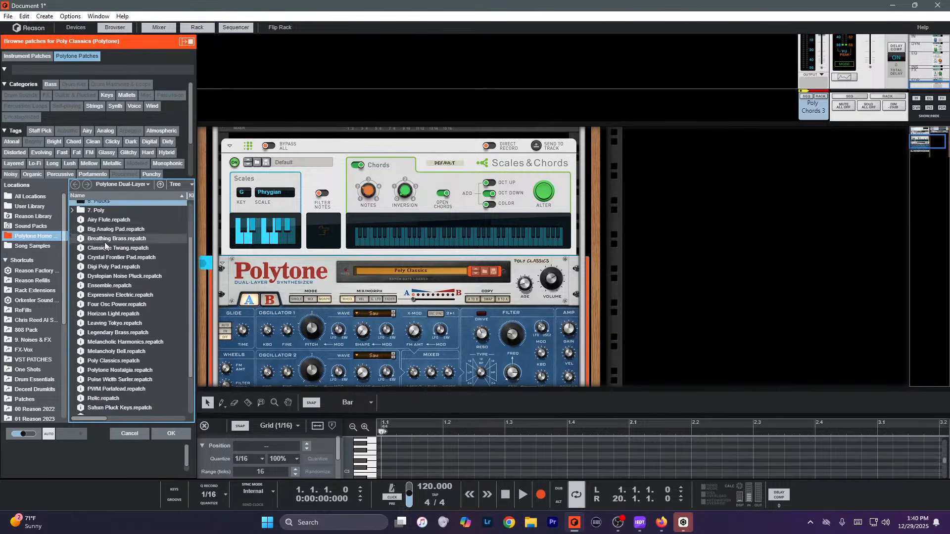
pyautogui.scroll(2, 106, 246)
pyautogui.doubleClick(101, 252)
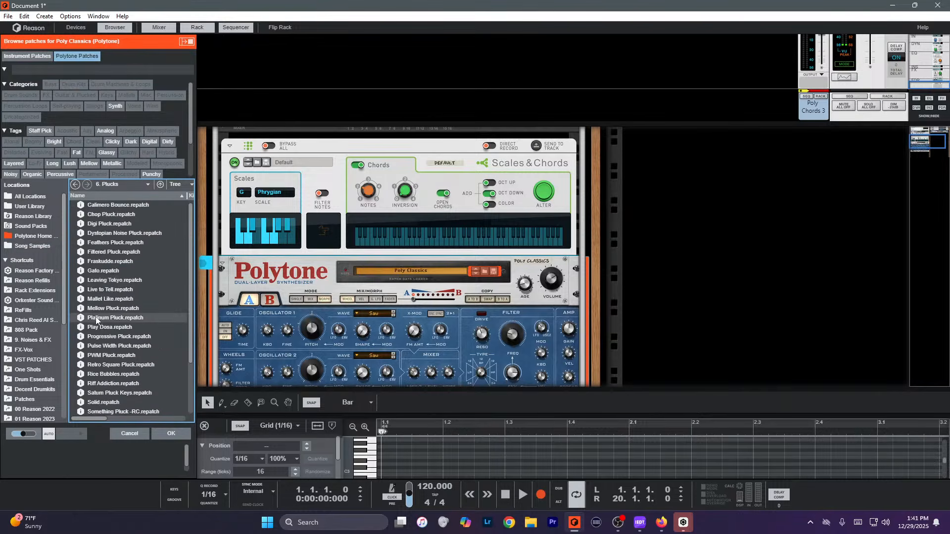
pyautogui.click(116, 317)
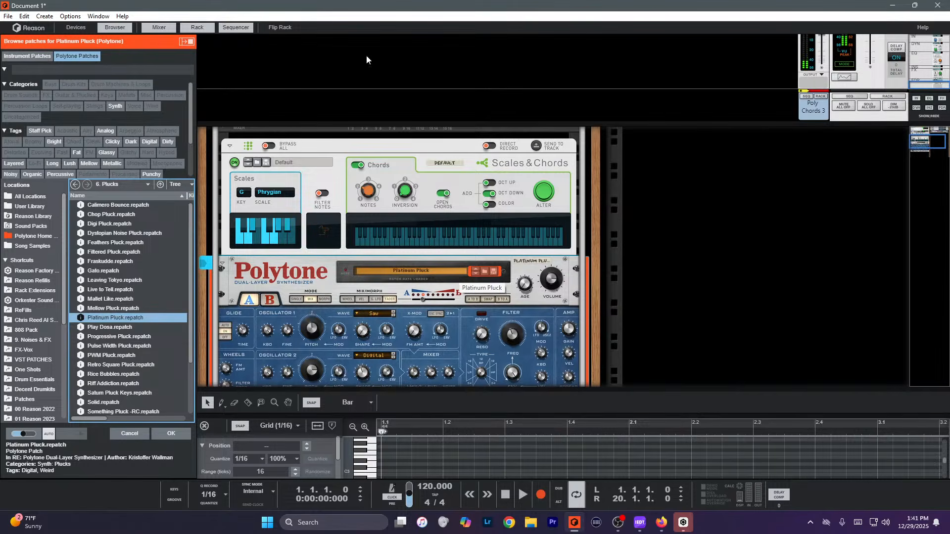
# Set the Scales & Chords scale to Lydian and its key to Bb.
pyautogui.click(267, 192)
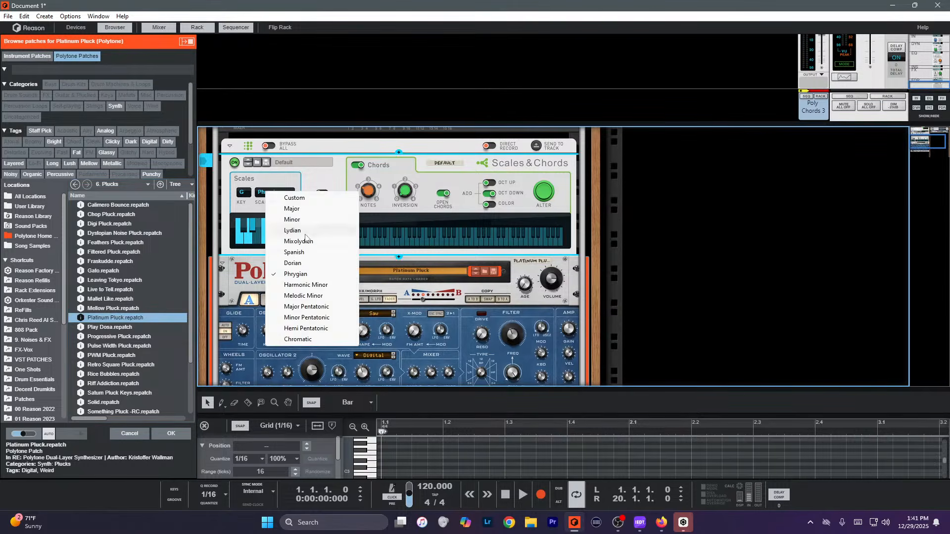
pyautogui.click(303, 231)
pyautogui.click(242, 192)
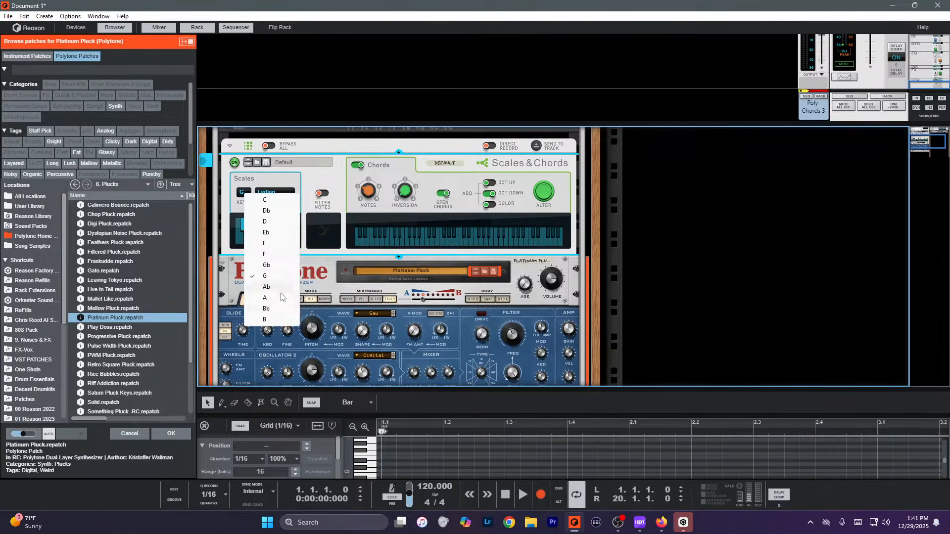
pyautogui.click(271, 312)
# Try the Play Dosa patch in Polytone and load Progressive Pluck in its place.
pyautogui.scroll(2, 384, 220)
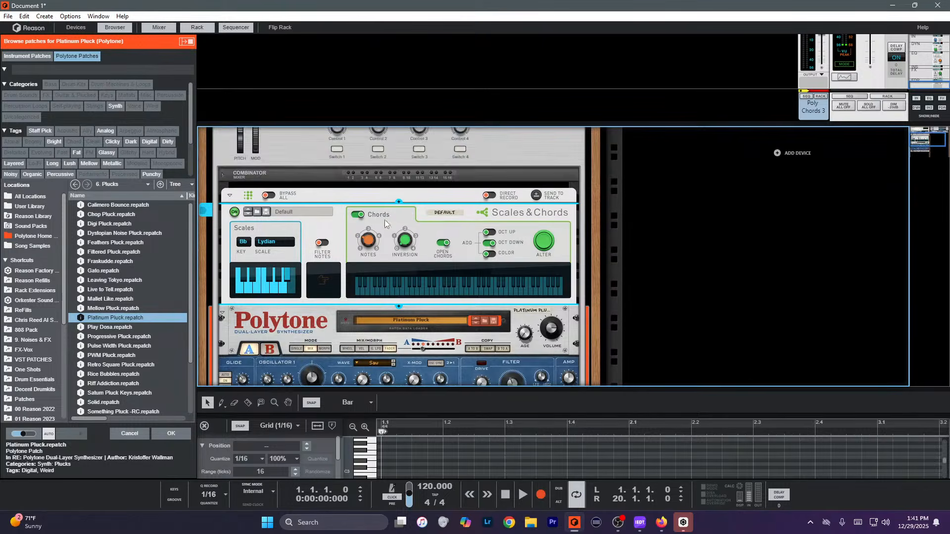
pyautogui.scroll(-5, 518, 218)
pyautogui.scroll(5, 506, 217)
pyautogui.scroll(-5, 328, 275)
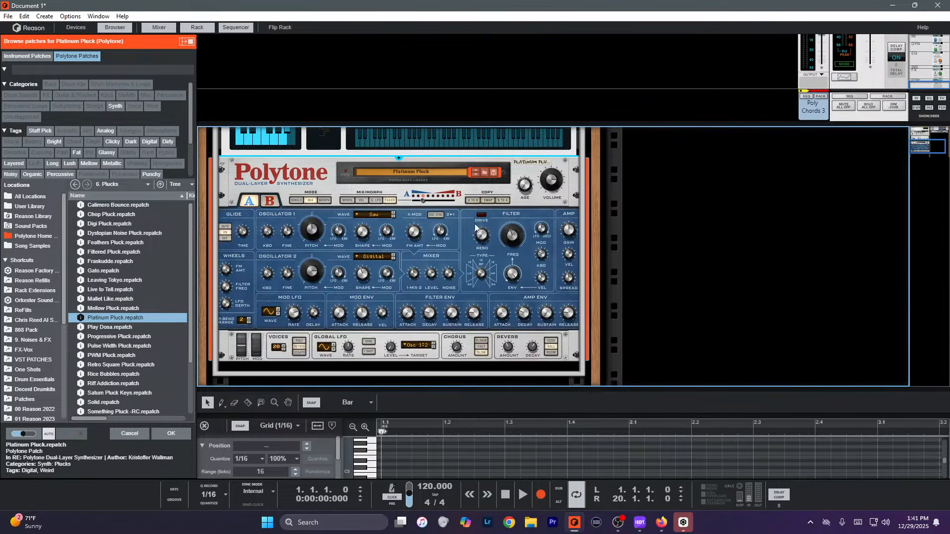
pyautogui.click(472, 176)
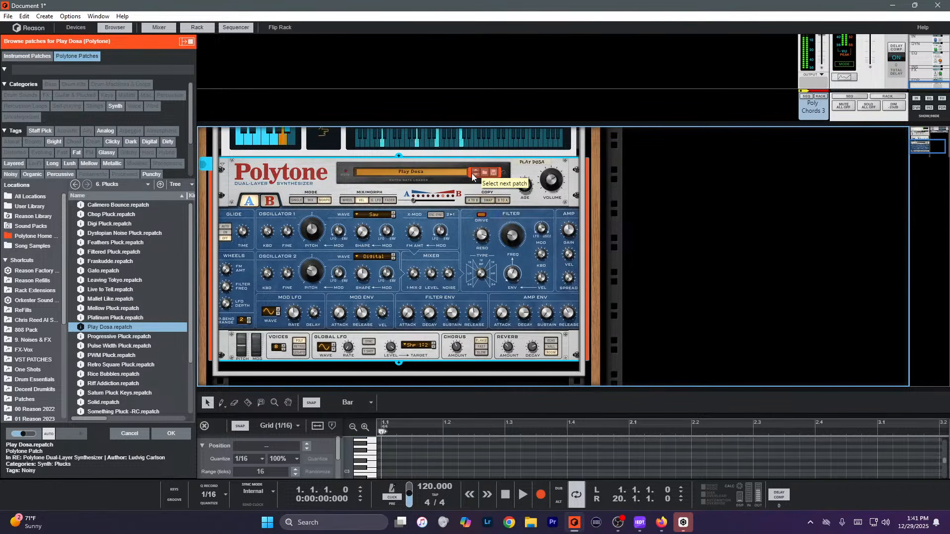
pyautogui.click(472, 176)
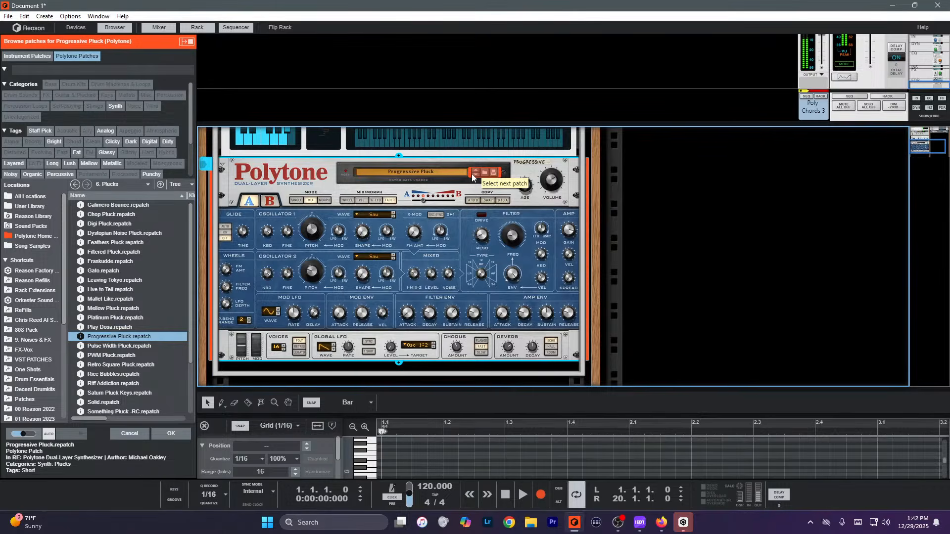
# Save the Combinator patch in the User Library as Poly Chords 4 Bb Lydian.
pyautogui.scroll(2, 472, 178)
pyautogui.scroll(2, 472, 177)
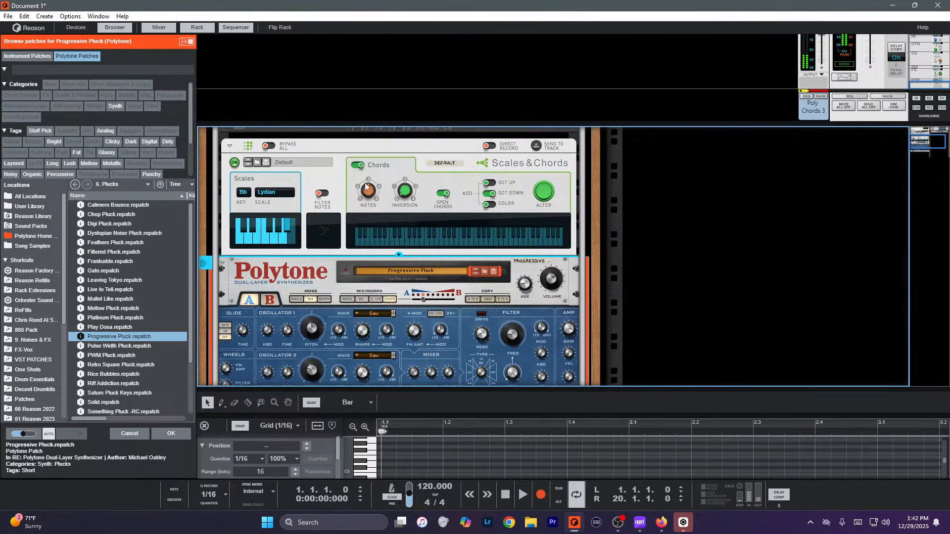
pyautogui.scroll(2, 341, 225)
pyautogui.scroll(2, 342, 226)
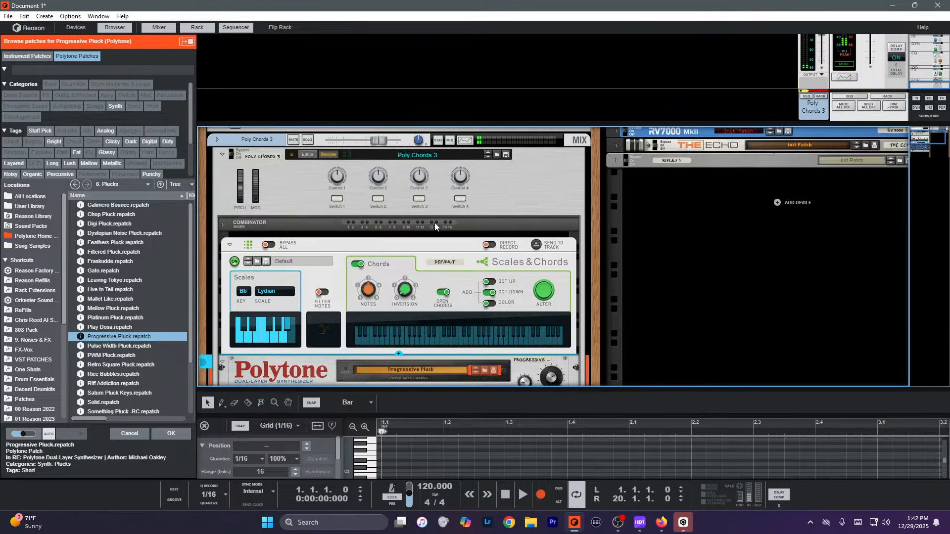
pyautogui.click(506, 155)
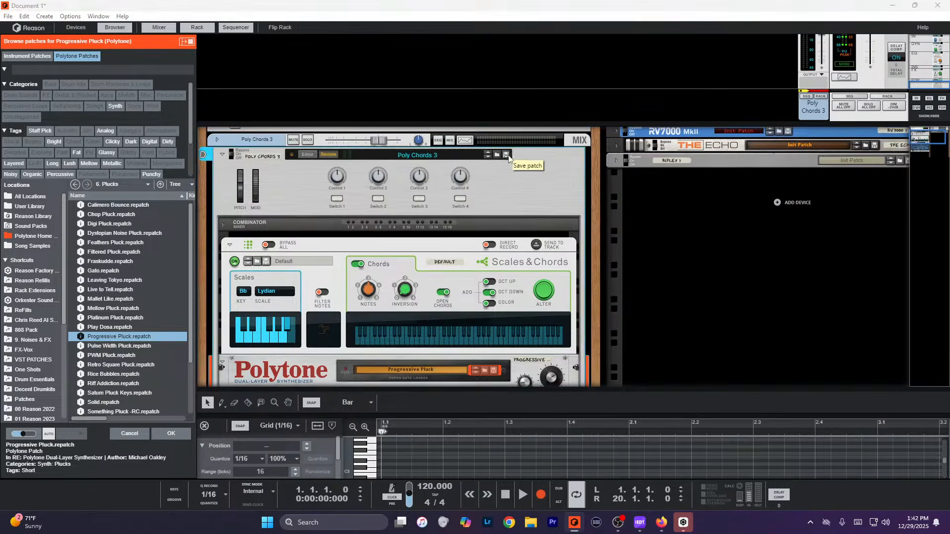
pyautogui.press('Right')
pyautogui.press('BackSpace')
pyautogui.write('4')
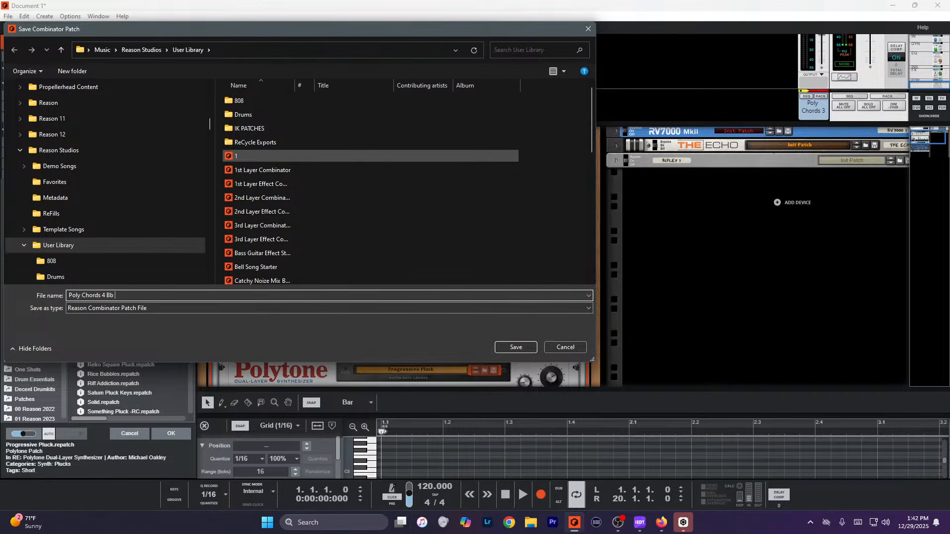
pyautogui.write('Bb Lydian')
pyautogui.press('Return')
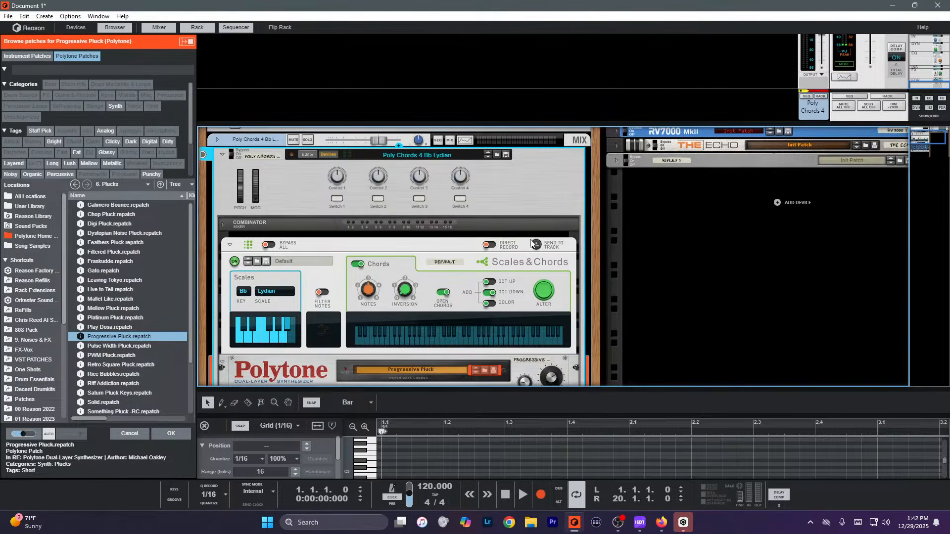
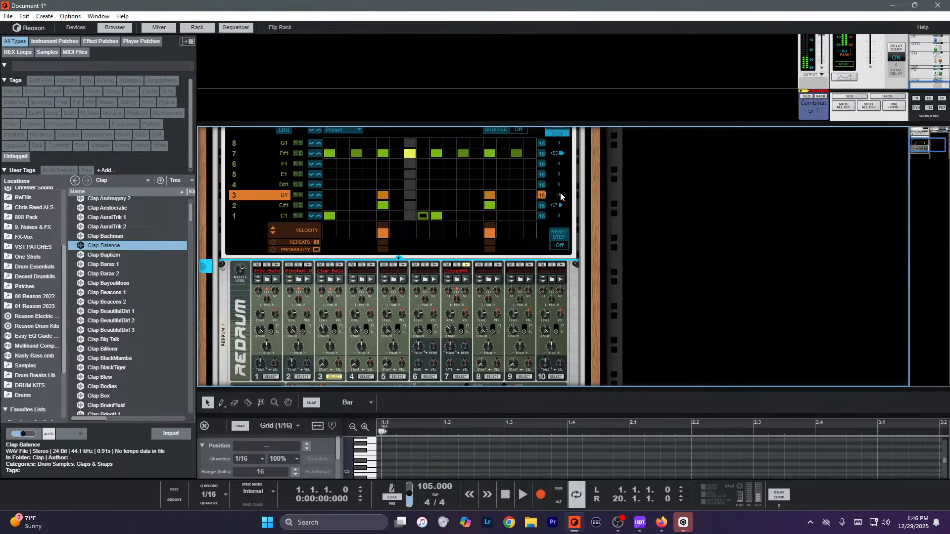
# Set the slide of lane 3 in the Drum Sequencer to -33.
pyautogui.moveTo(558, 196); pyautogui.dragTo(558, 232)
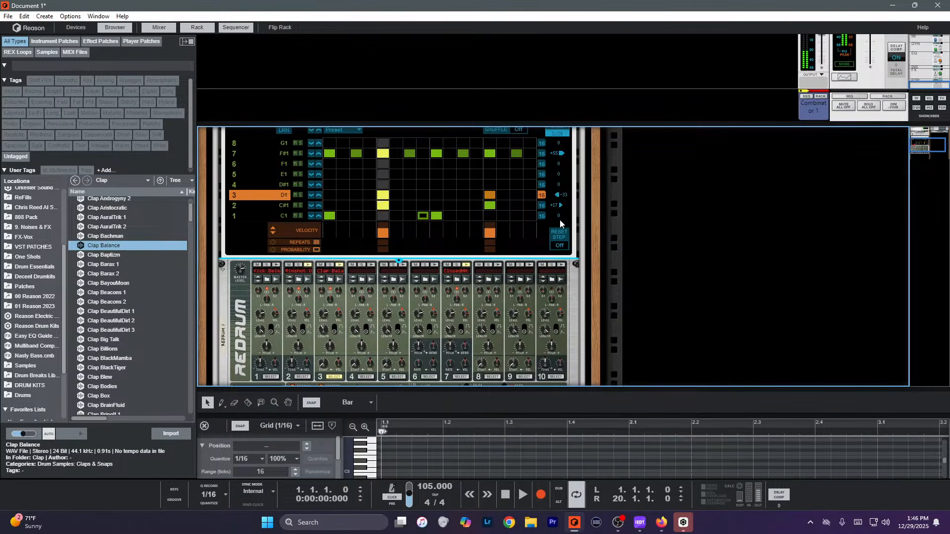
# Audition clap samples, load Clap BeautifulDirt 1 into Redrum channel 5 and add a hit on step 13 of lane 5.
pyautogui.click(172, 311)
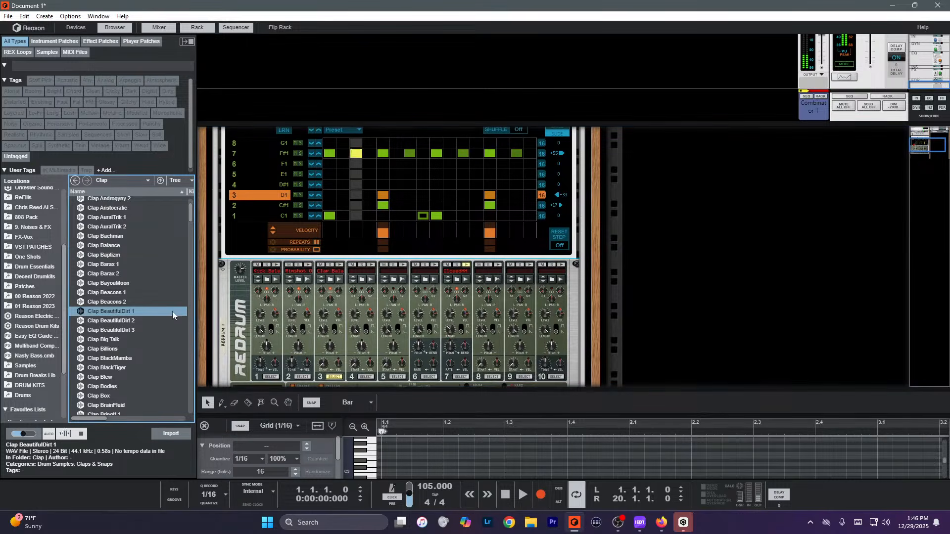
pyautogui.click(153, 332)
pyautogui.click(132, 310)
pyautogui.moveTo(132, 309); pyautogui.dragTo(392, 318)
pyautogui.click(491, 175)
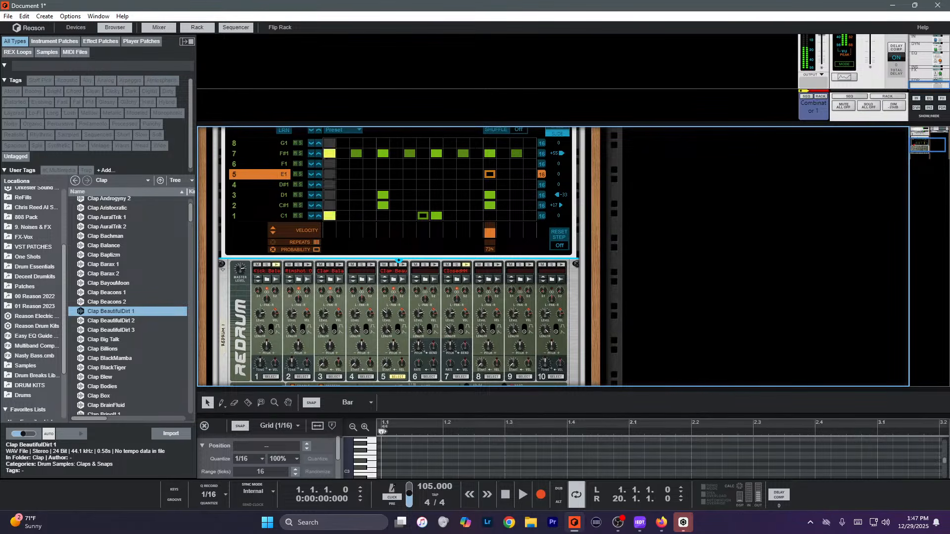
# Select lane 3 in the Drum Sequencer and stop the running pattern.
pyautogui.hotkey('alt', 'Tab')
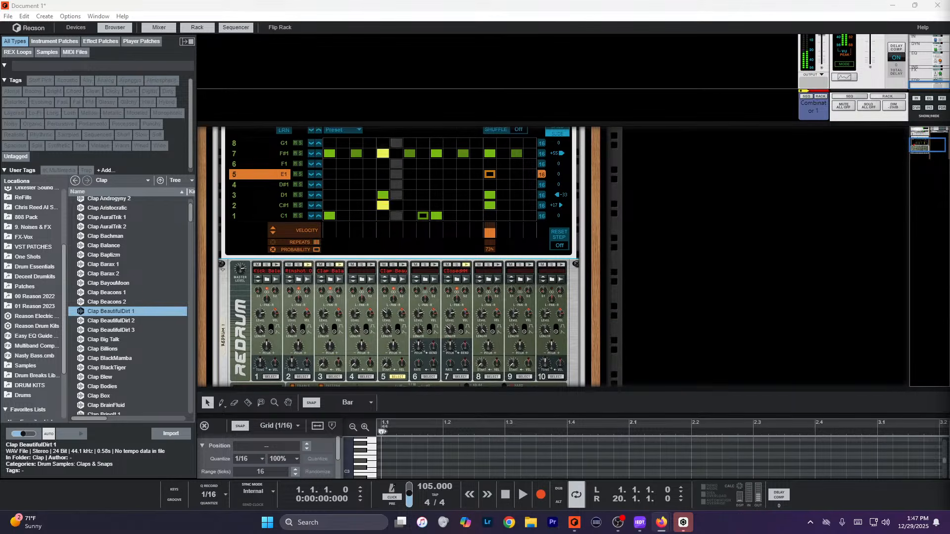
pyautogui.scroll(3, 346, 292)
pyautogui.click(270, 293)
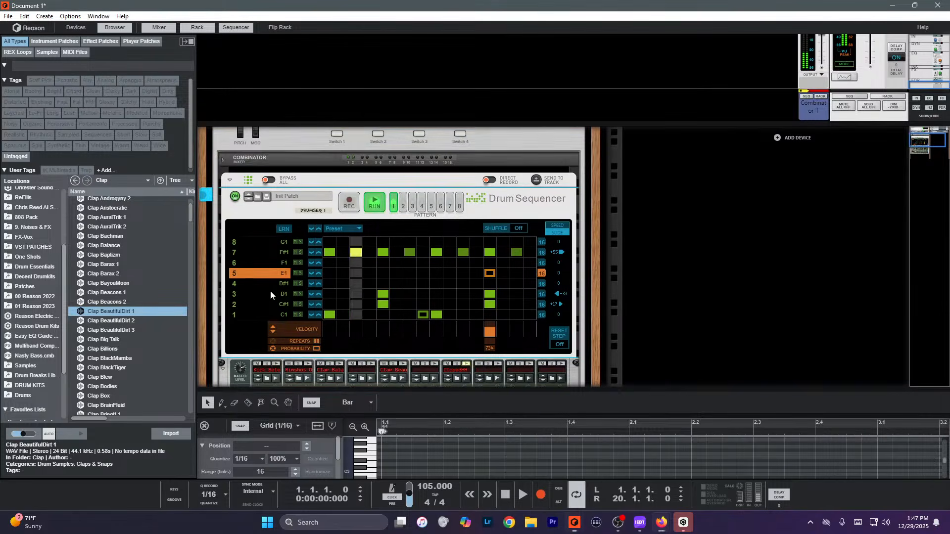
pyautogui.press('space')
pyautogui.press('space')
# Shrink the tall Transport track in the main sequencer to its minimum height.
pyautogui.press('F7')
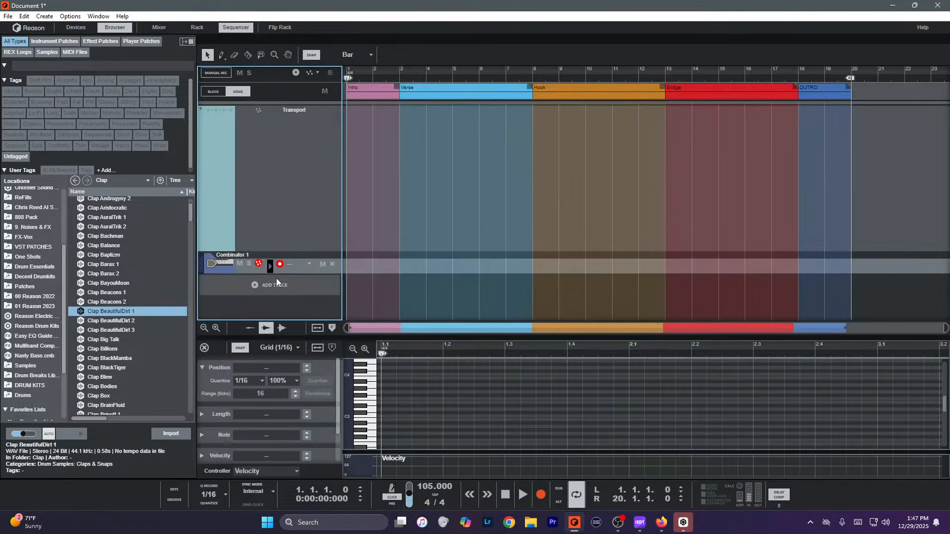
pyautogui.click(292, 285)
pyautogui.click(277, 252)
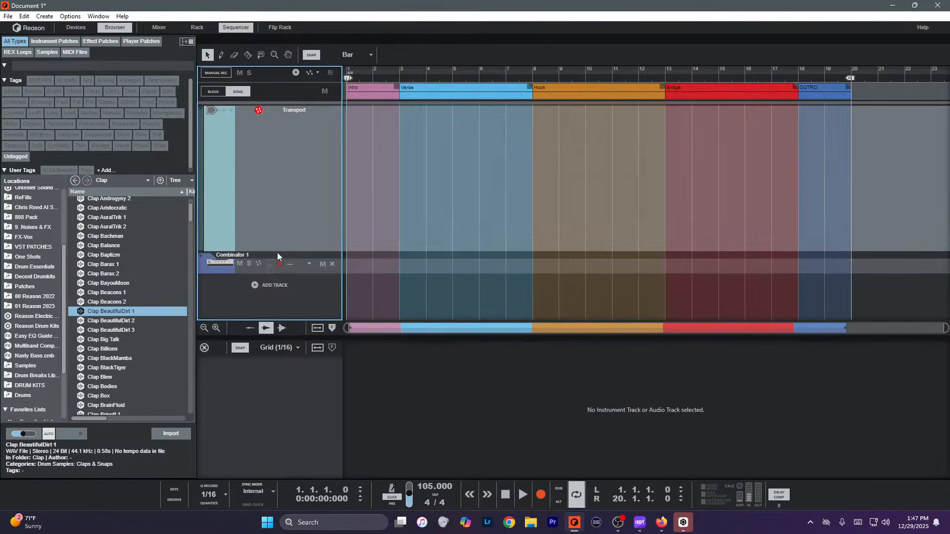
pyautogui.moveTo(278, 252); pyautogui.dragTo(274, 62)
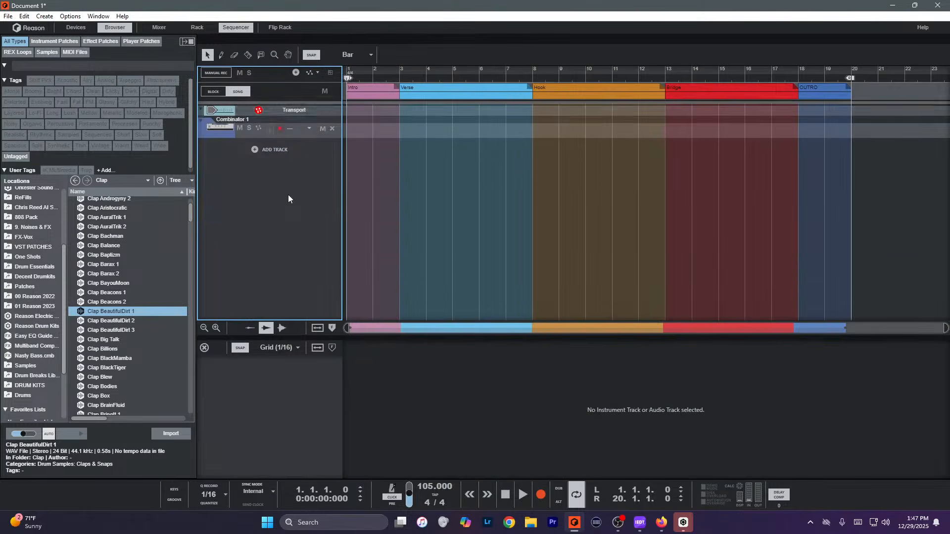
# Return to the rack and program lane 1 of Drum Sequencer pattern 2 with hits on steps 1, 3 and 7.
pyautogui.press('F6')
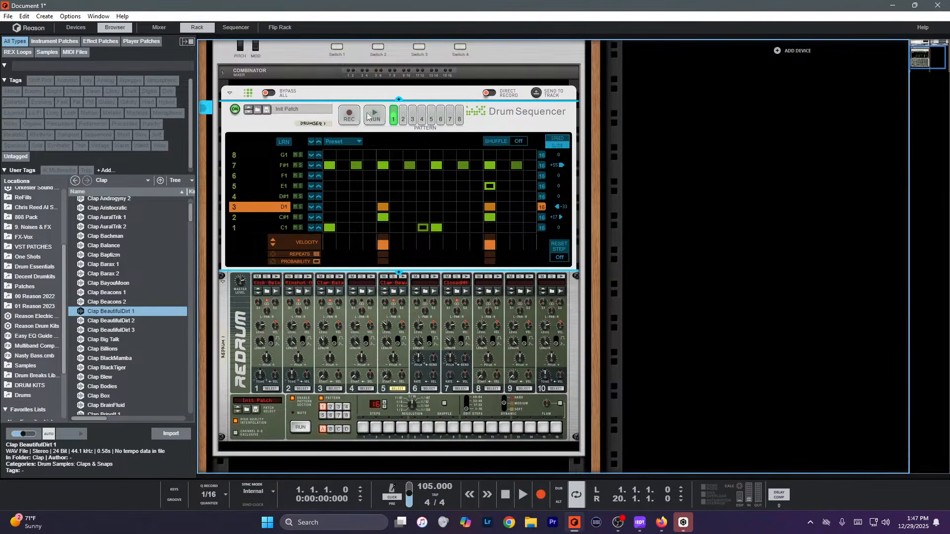
pyautogui.click(402, 119)
pyautogui.click(329, 228)
pyautogui.click(356, 227)
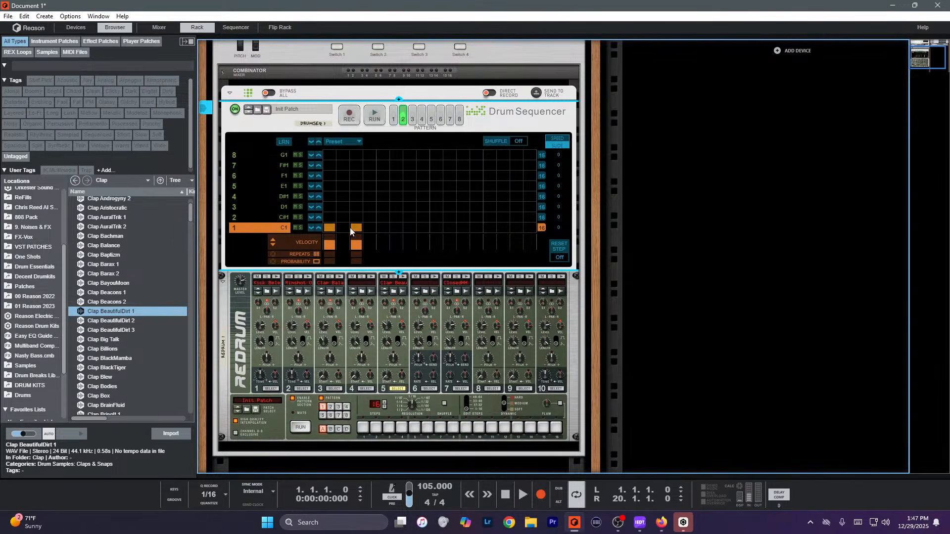
pyautogui.click(410, 228)
# Add hits on step 9 of lanes 2, 3 and 4 in pattern 2 and start playback.
pyautogui.click(435, 217)
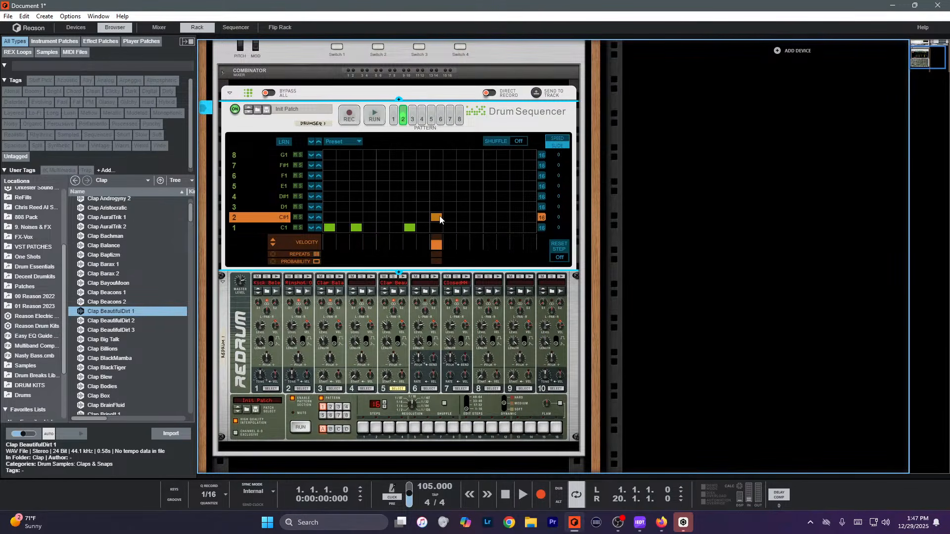
pyautogui.press('space')
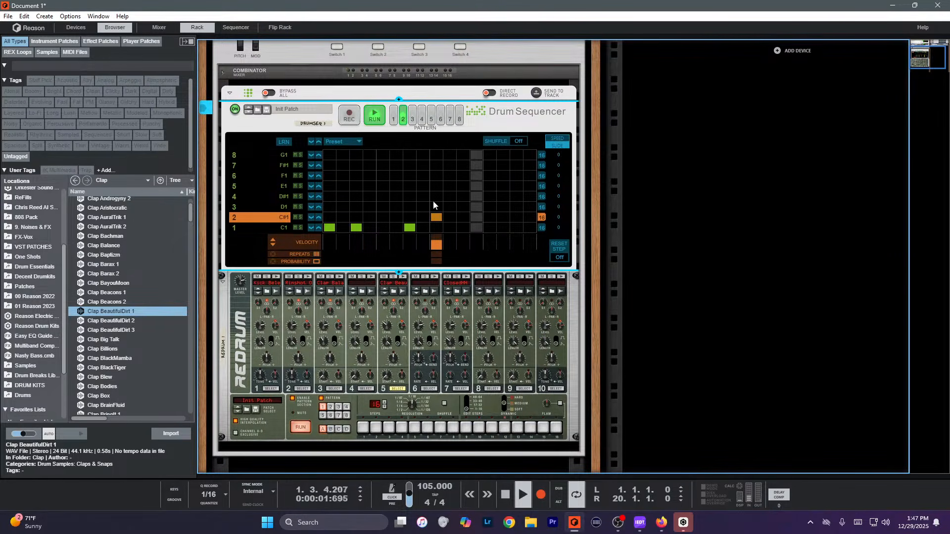
pyautogui.click(436, 196)
pyautogui.click(436, 207)
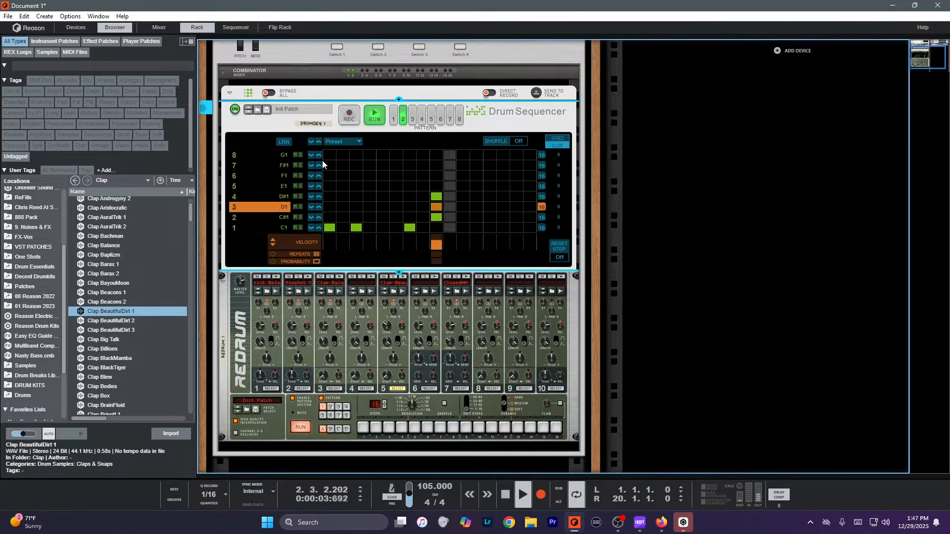
# Fill all 16 steps of lane 7 in pattern 2 and clear the stray hits from lane 8.
pyautogui.moveTo(327, 165); pyautogui.dragTo(599, 163)
pyautogui.moveTo(532, 167); pyautogui.dragTo(365, 164)
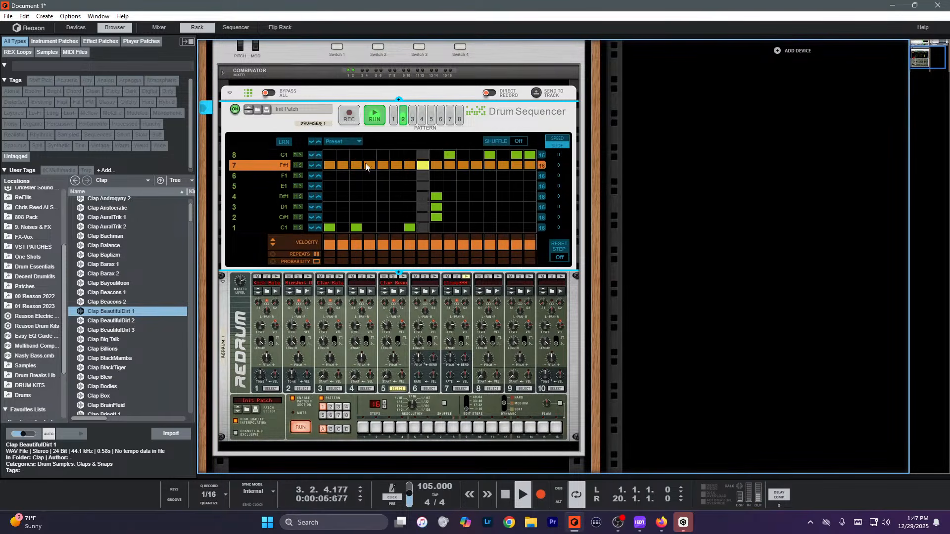
pyautogui.moveTo(449, 155); pyautogui.dragTo(553, 157)
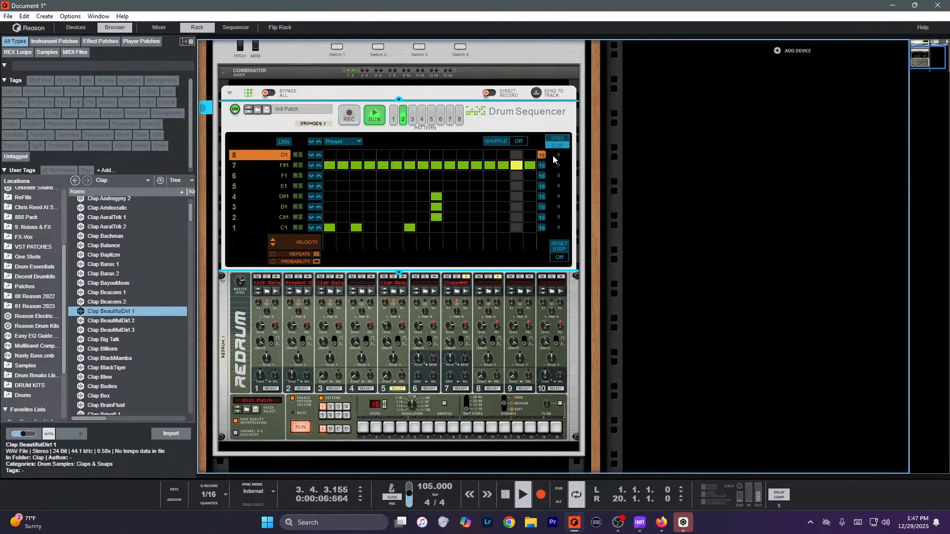
# Set the slide of lane 7 in pattern 2 to +23.
pyautogui.click(277, 167)
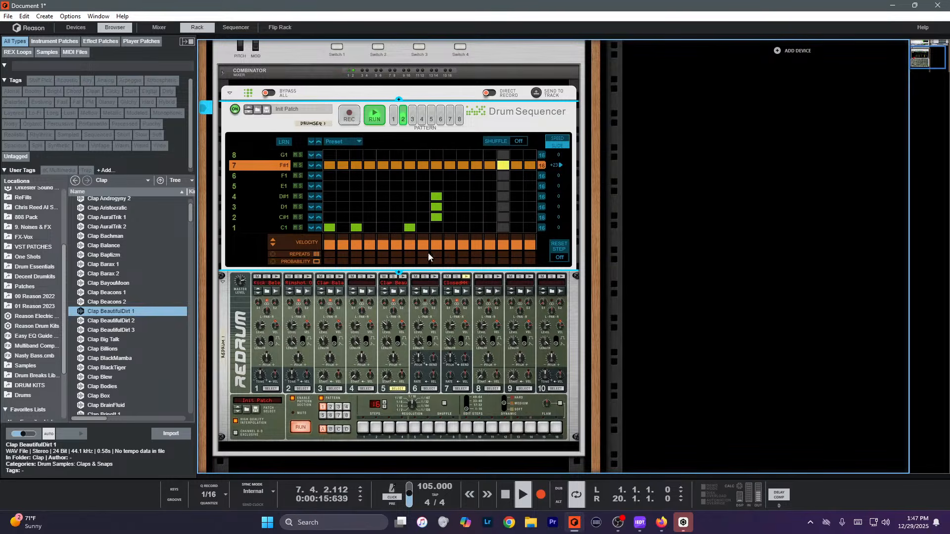
pyautogui.click(450, 337)
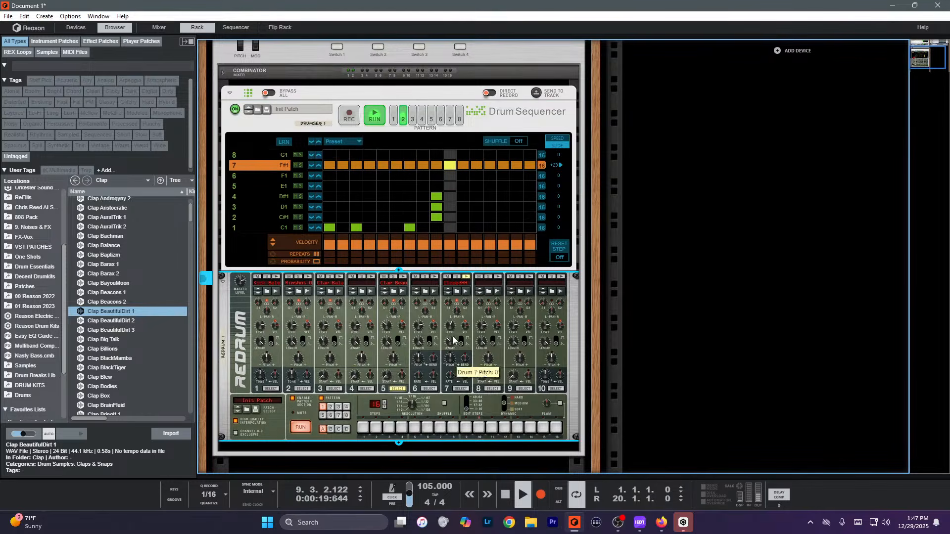
# Audition samples in the Shaker folder and load Shaker Androgyny 3 into Redrum channel 8.
pyautogui.scroll(-7, 117, 235)
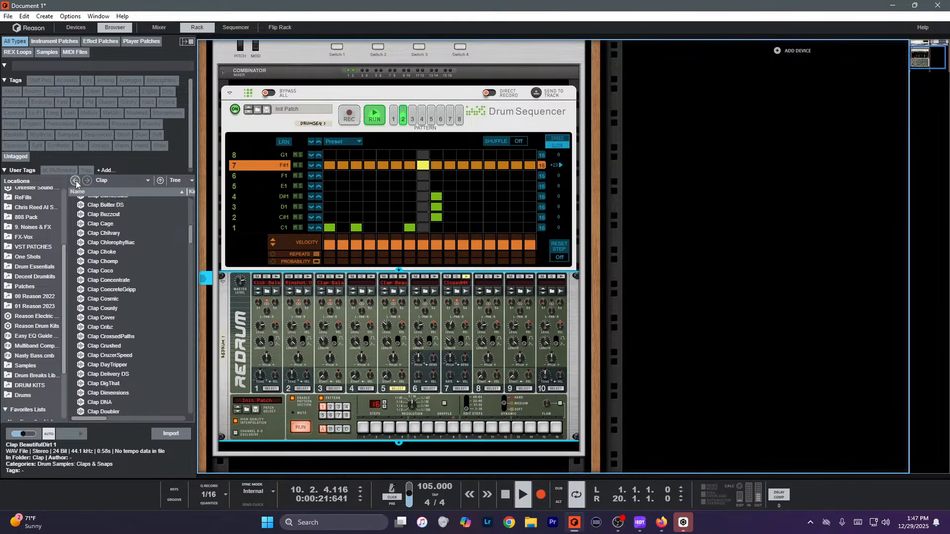
pyautogui.click(75, 181)
pyautogui.doubleClick(128, 258)
pyautogui.click(126, 267)
pyautogui.click(127, 277)
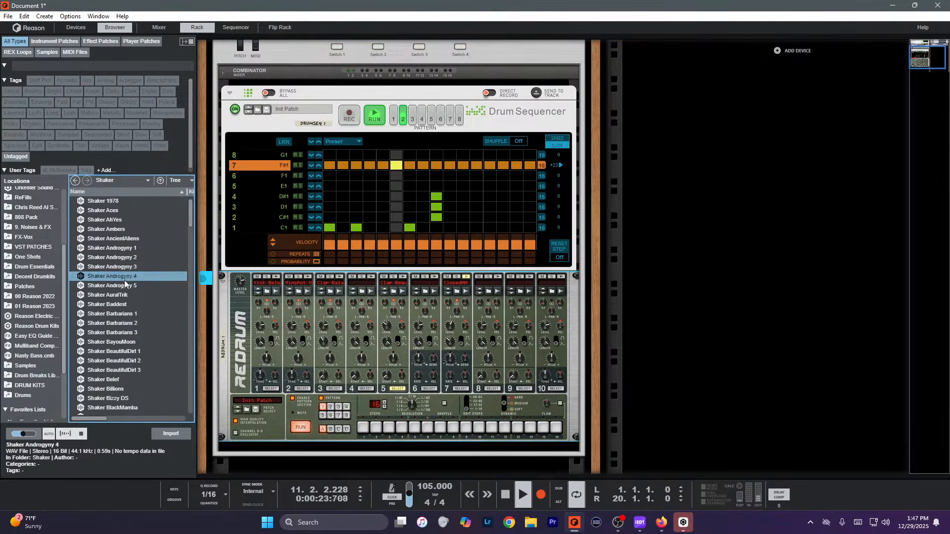
pyautogui.moveTo(124, 267); pyautogui.dragTo(490, 317)
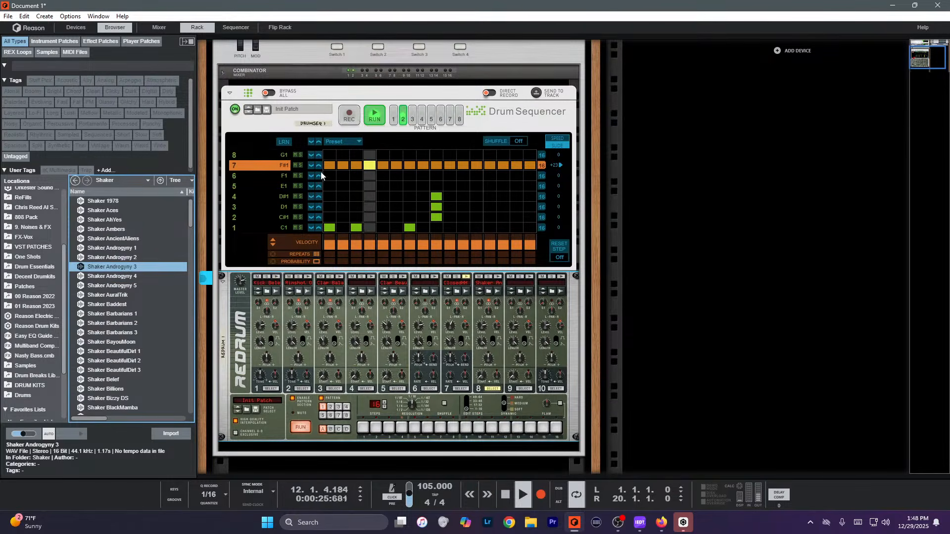
# Add shaker hits on steps 3, 7, 11 and 15 of lane 8 in pattern 2.
pyautogui.click(360, 156)
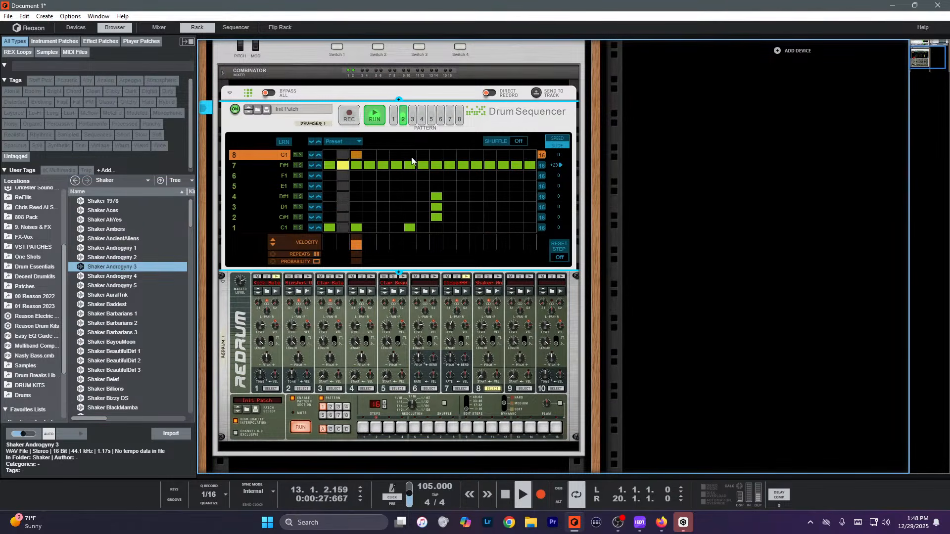
pyautogui.click(411, 157)
pyautogui.click(463, 156)
pyautogui.click(516, 155)
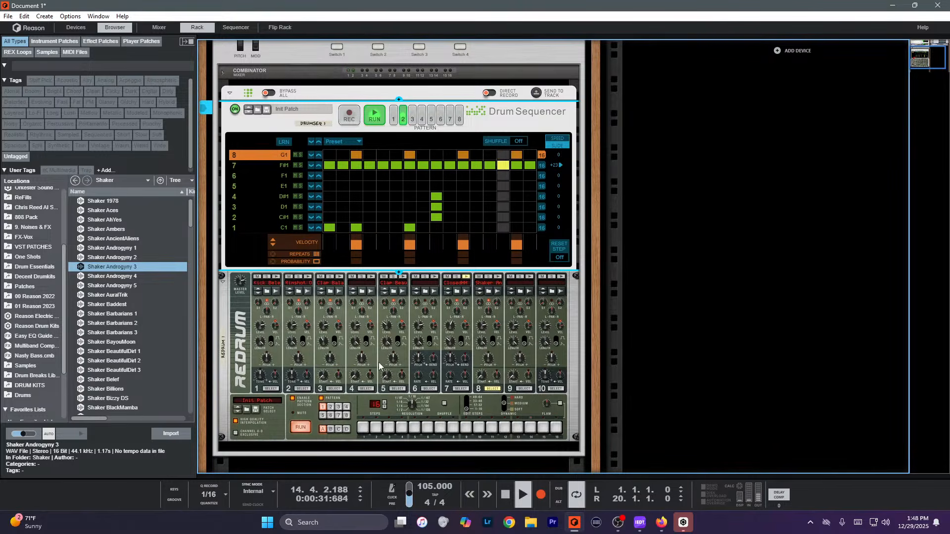
pyautogui.click(385, 313)
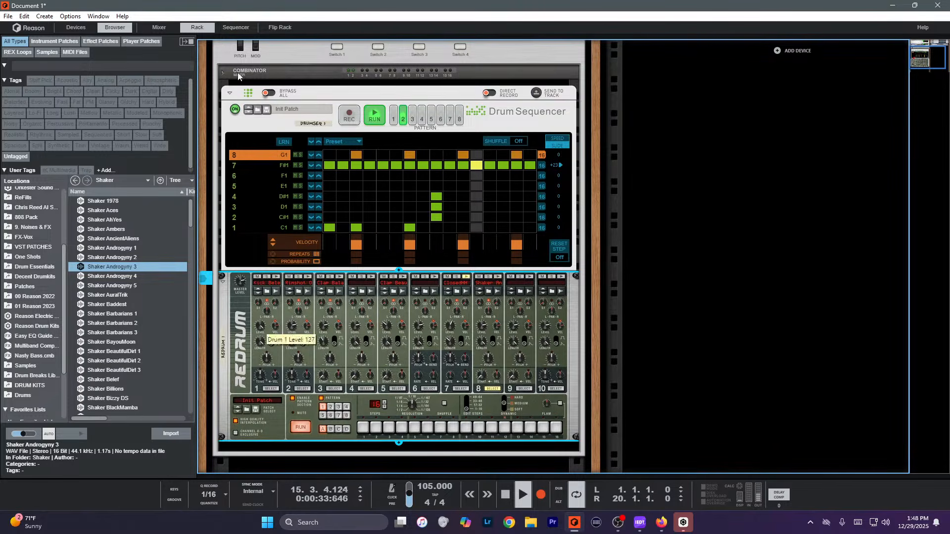
# Add hits on steps 14 and 16 of lane 1 in pattern 2, each with about 32% probability, and stop playback.
pyautogui.click(503, 227)
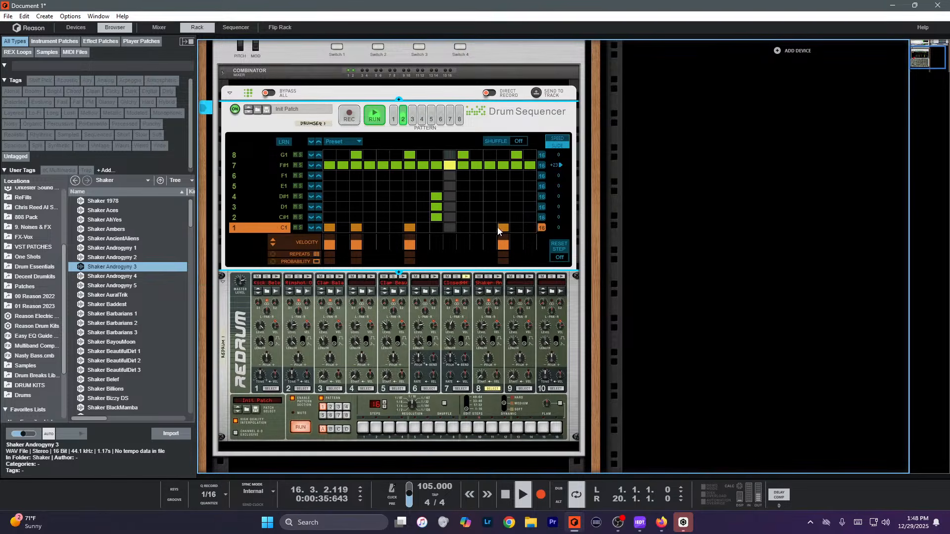
pyautogui.click(531, 228)
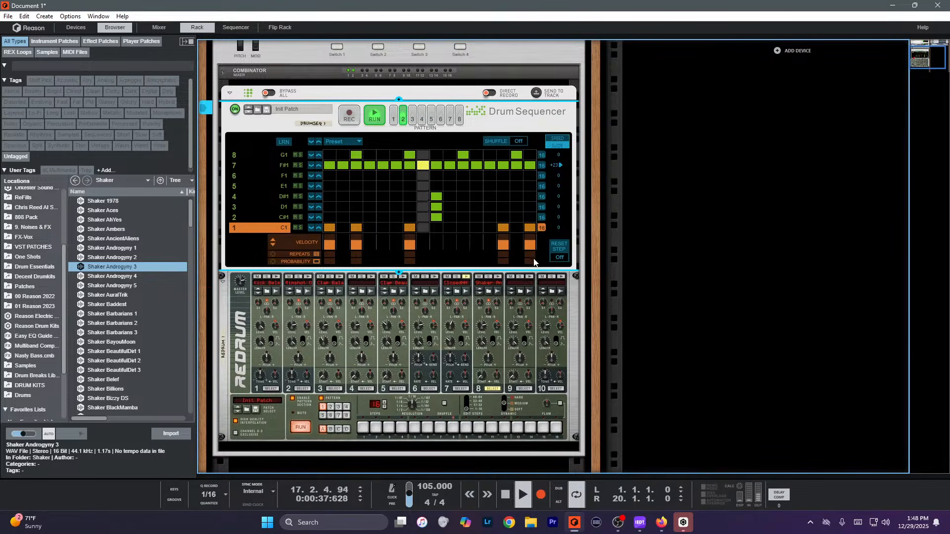
pyautogui.moveTo(530, 261); pyautogui.dragTo(527, 325)
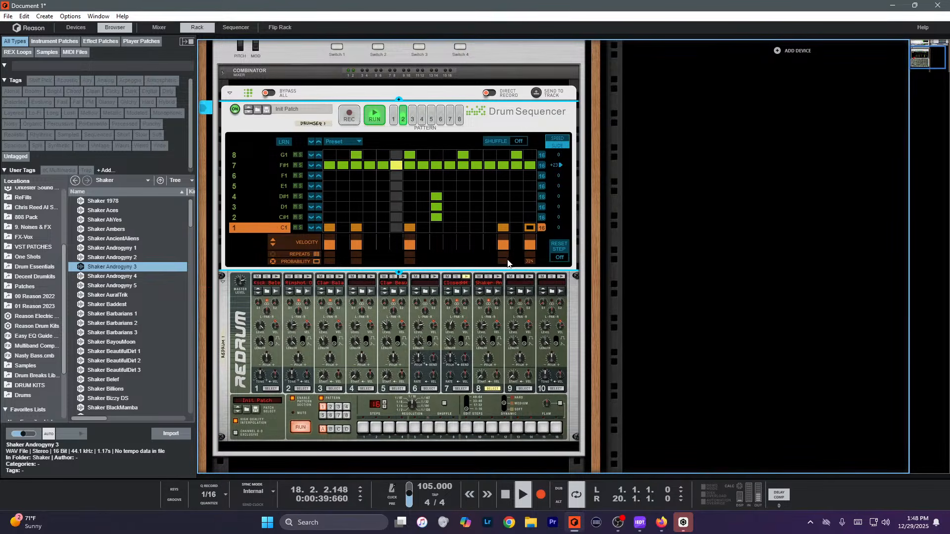
pyautogui.moveTo(503, 262); pyautogui.dragTo(497, 330)
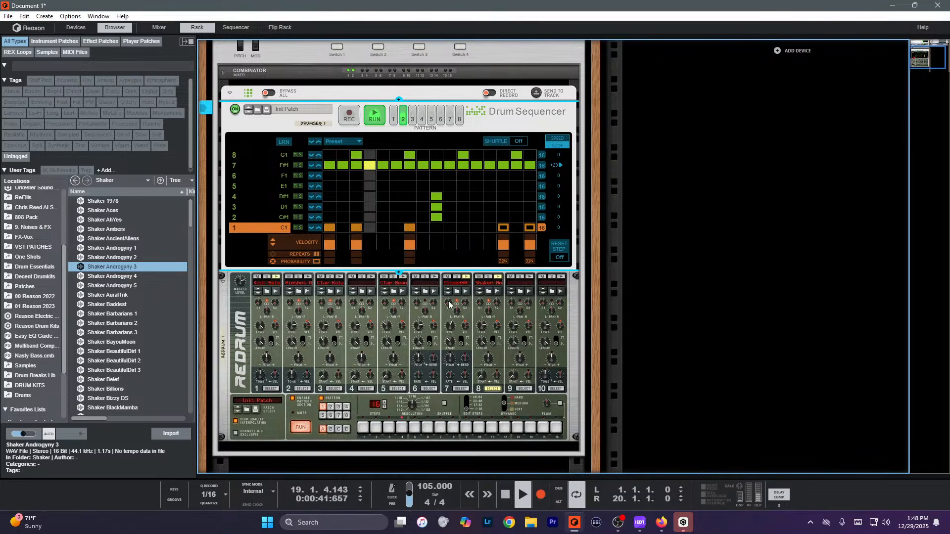
pyautogui.click(241, 324)
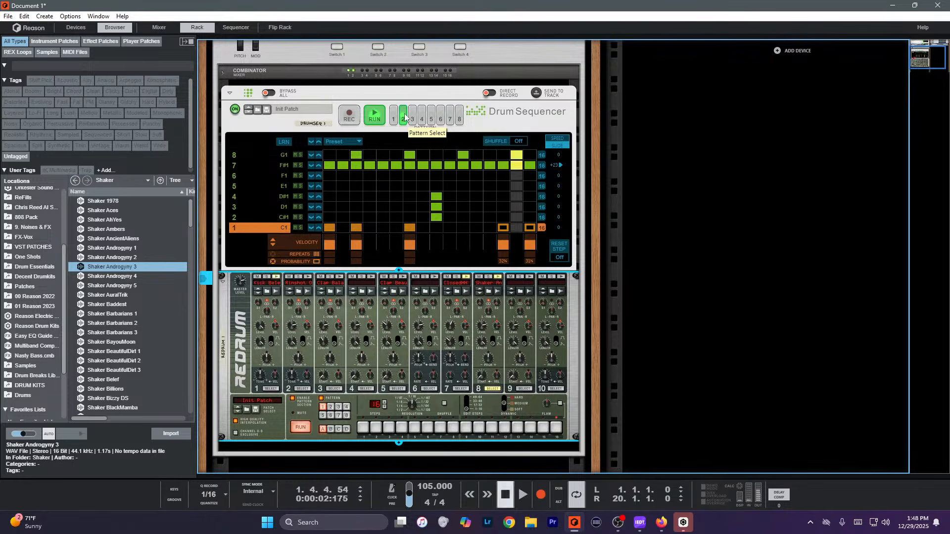
pyautogui.press('space')
# Switch to pattern 3 and add lane 7 hits on steps 1, 4, 5, 8, 9, 13 and 16.
pyautogui.scroll(3, 405, 119)
pyautogui.scroll(-3, 402, 130)
pyautogui.click(418, 120)
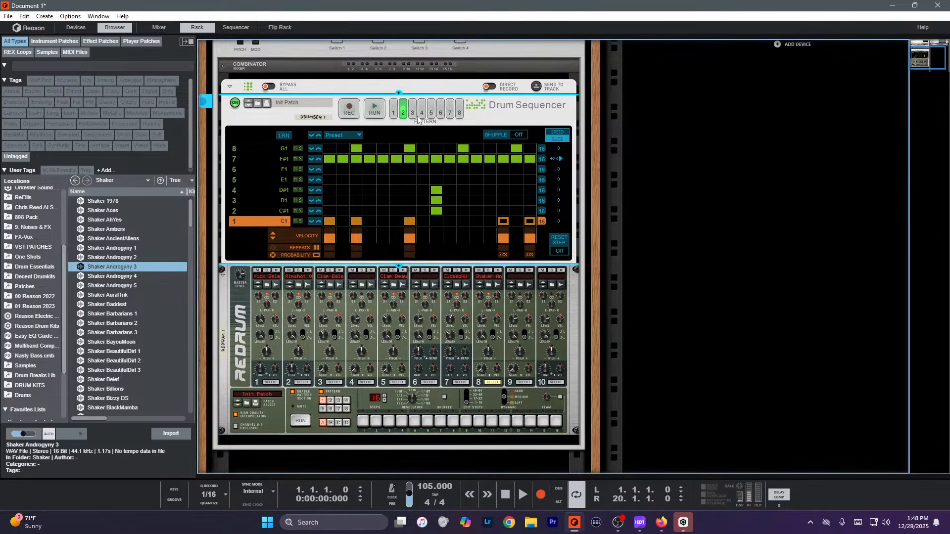
pyautogui.click(412, 113)
pyautogui.click(329, 159)
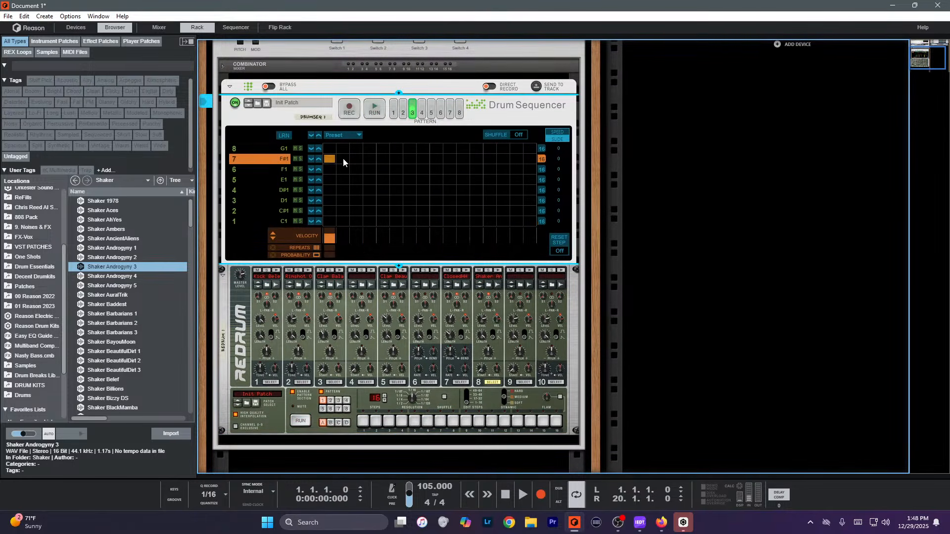
pyautogui.click(369, 159)
pyautogui.click(383, 158)
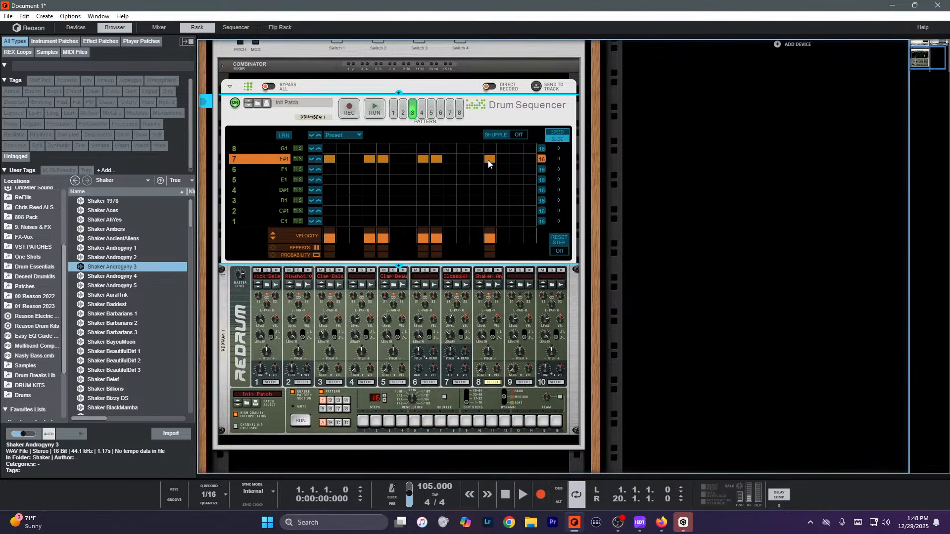
pyautogui.press('space')
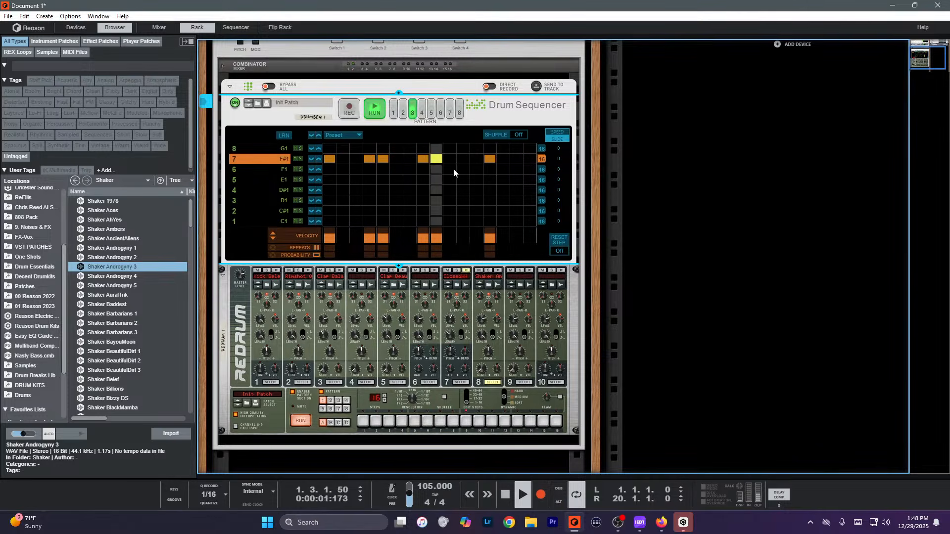
pyautogui.click(534, 160)
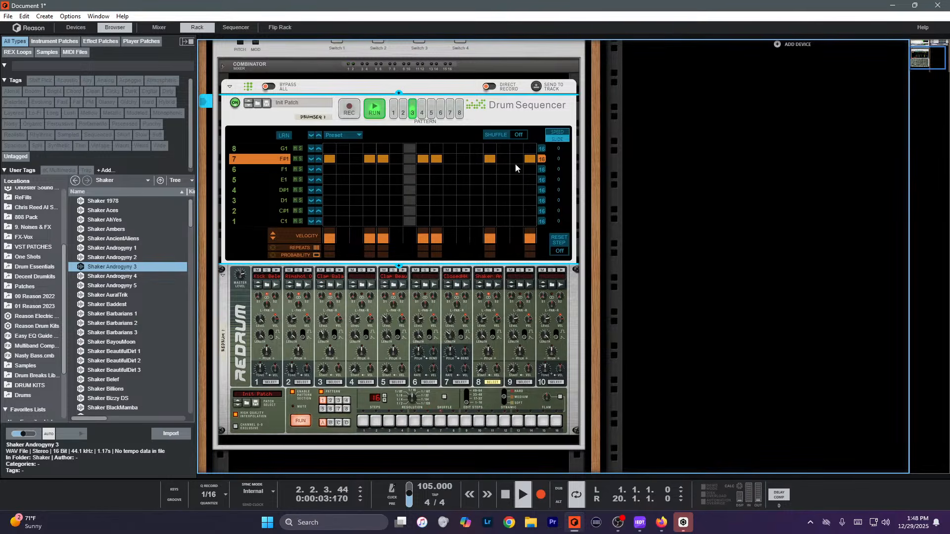
# Lower the velocity of the lane 7 hits on steps 4, 8 and 16 in pattern 3.
pyautogui.moveTo(369, 233); pyautogui.dragTo(370, 241)
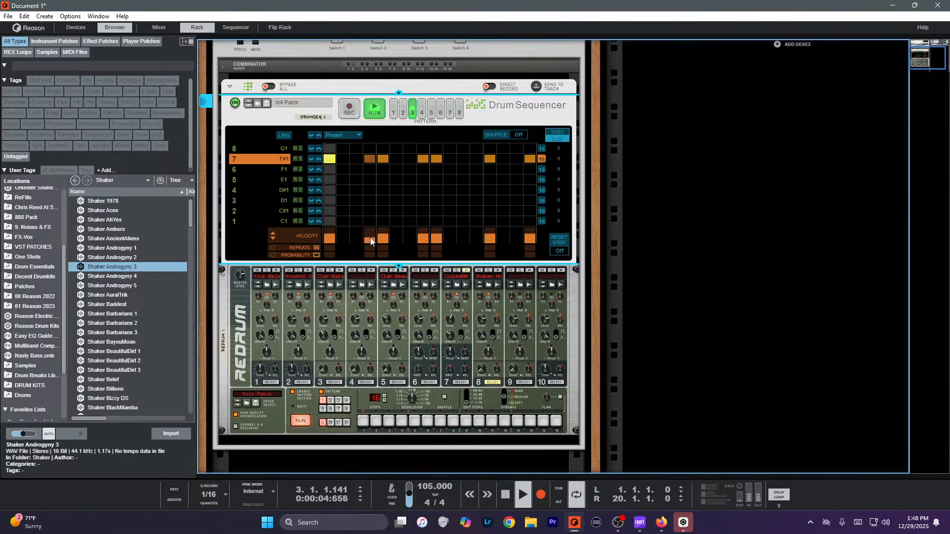
pyautogui.click(426, 239)
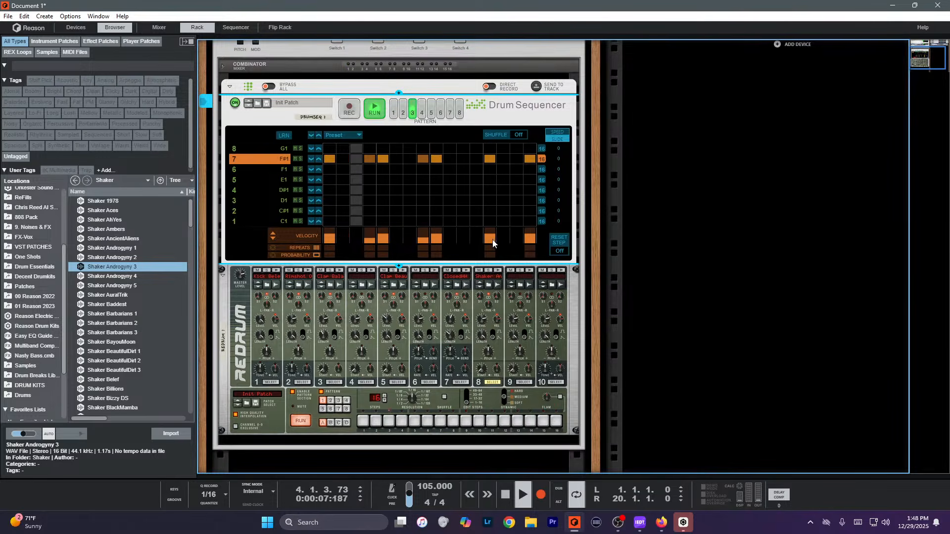
pyautogui.click(533, 242)
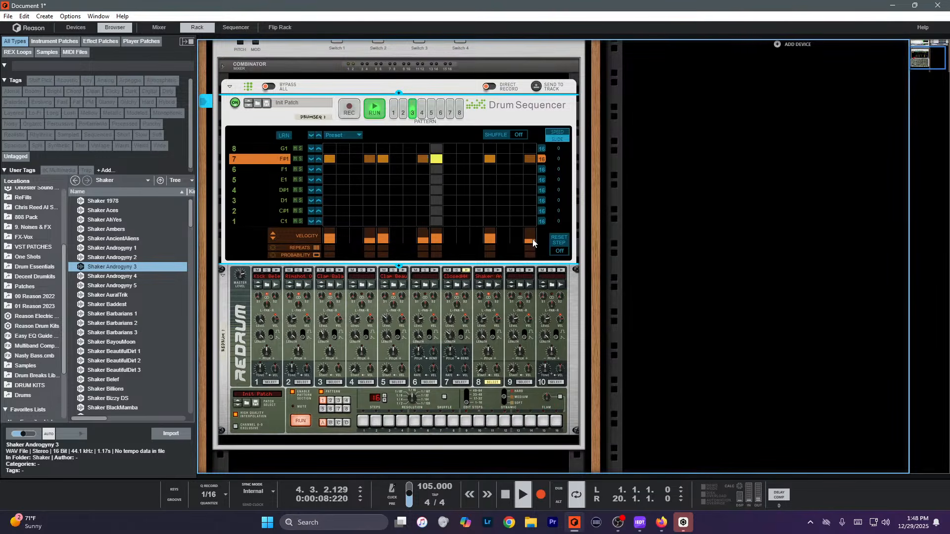
# Add a low-velocity hit with 3 repeats on step 12 of lane 7 in pattern 3.
pyautogui.click(475, 163)
pyautogui.click(478, 243)
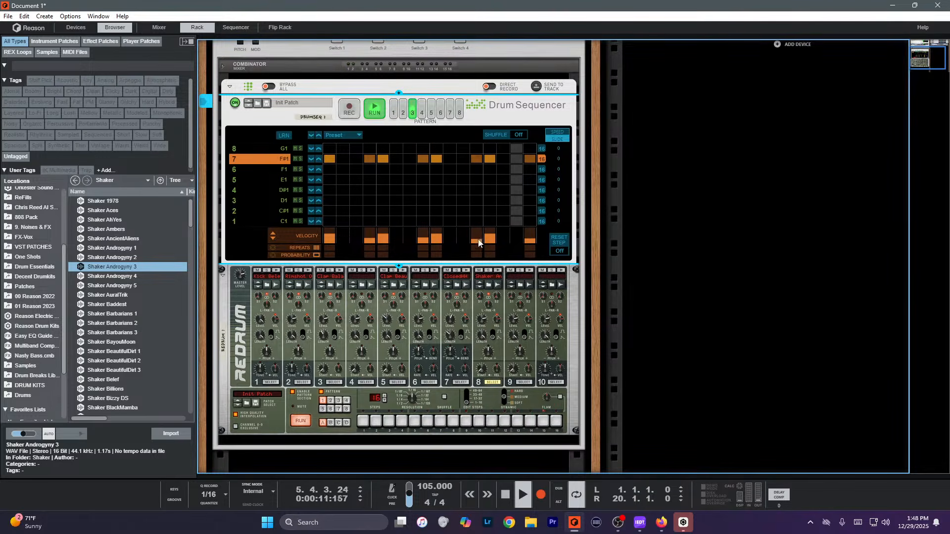
pyautogui.click(478, 250)
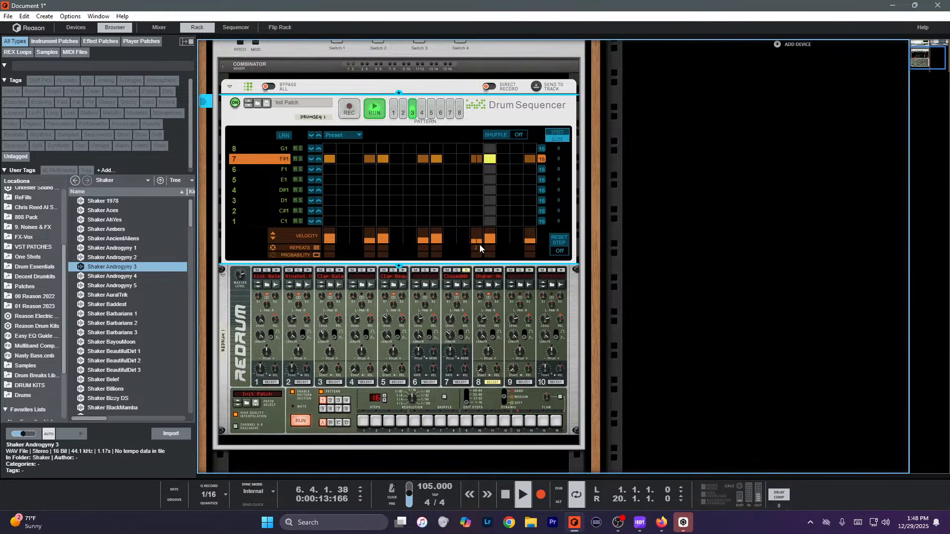
pyautogui.moveTo(478, 248); pyautogui.dragTo(482, 241)
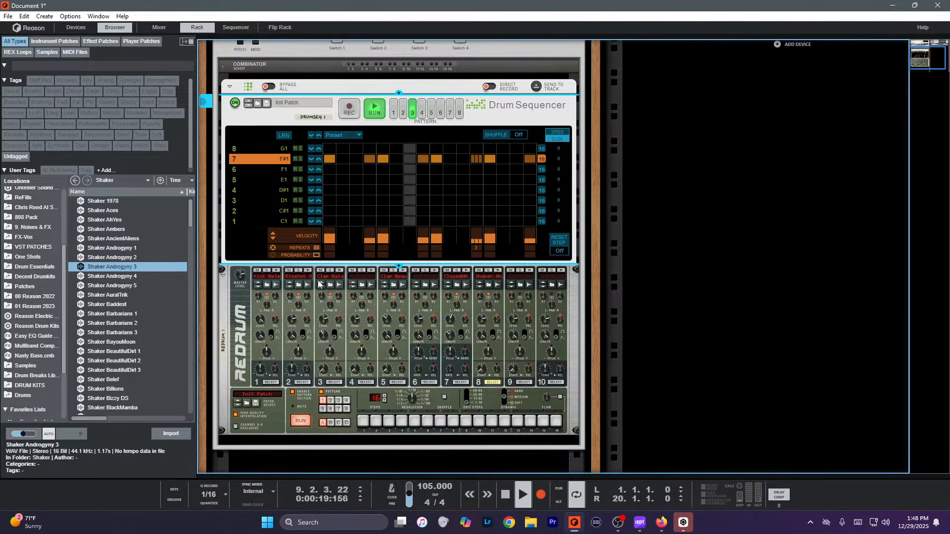
# Add lane 2 hits on steps 5 and 13 and lane 1 kicks on steps 1 and 11 in pattern 3.
pyautogui.click(304, 301)
pyautogui.click(303, 382)
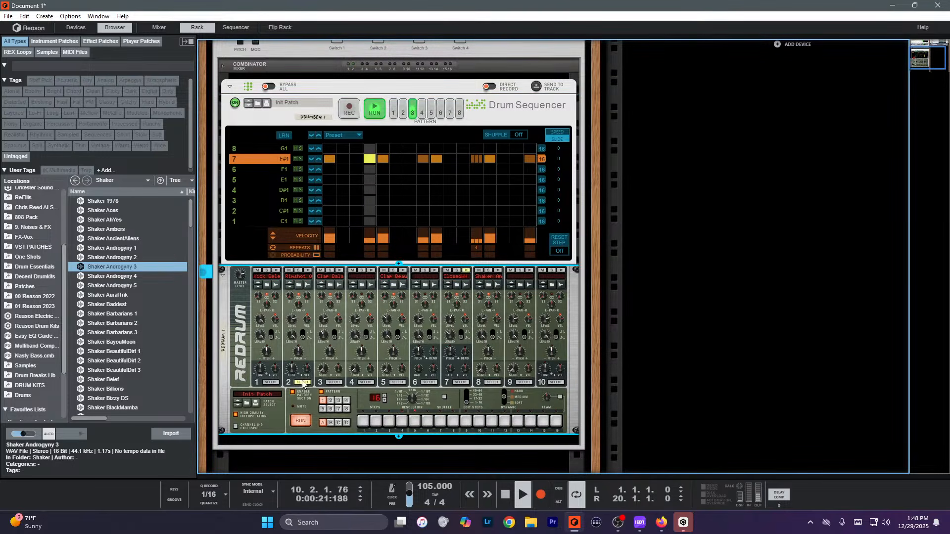
pyautogui.click(490, 211)
pyautogui.click(387, 213)
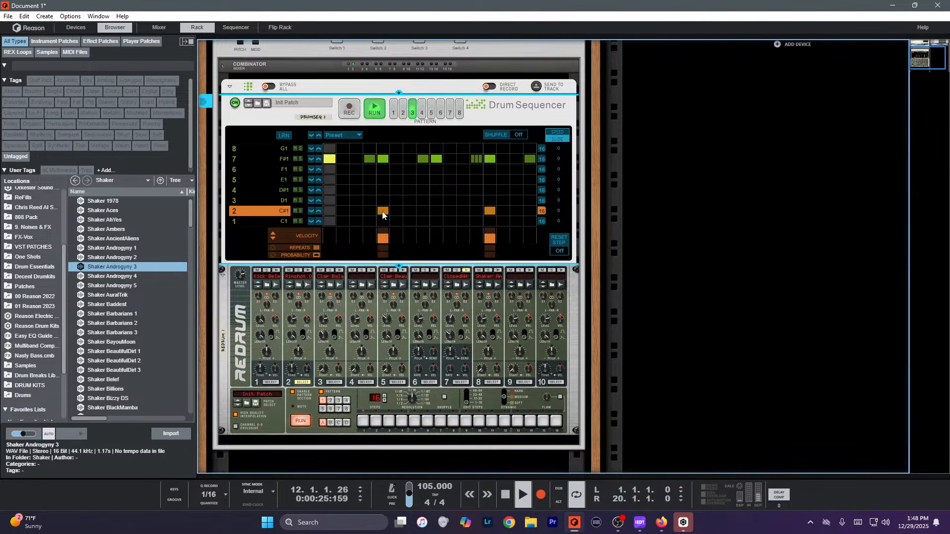
pyautogui.click(329, 221)
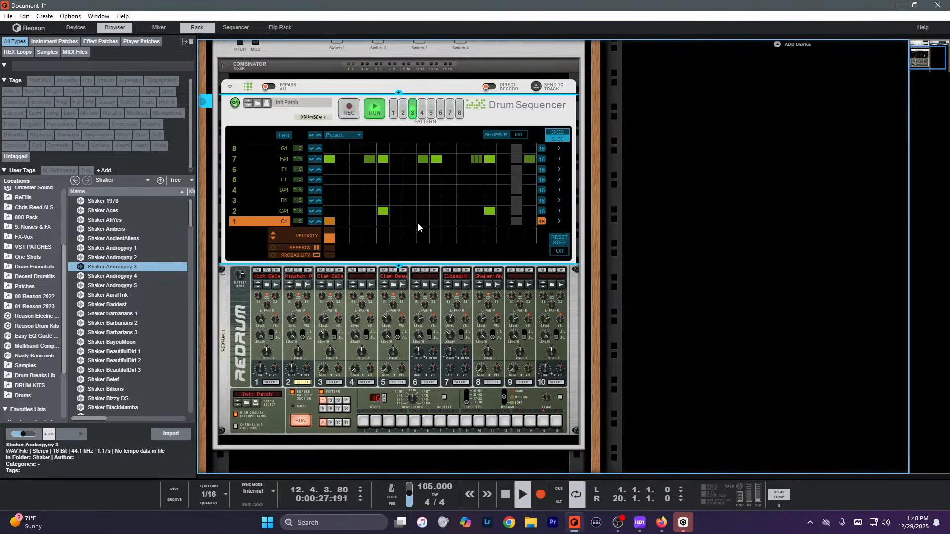
pyautogui.click(462, 221)
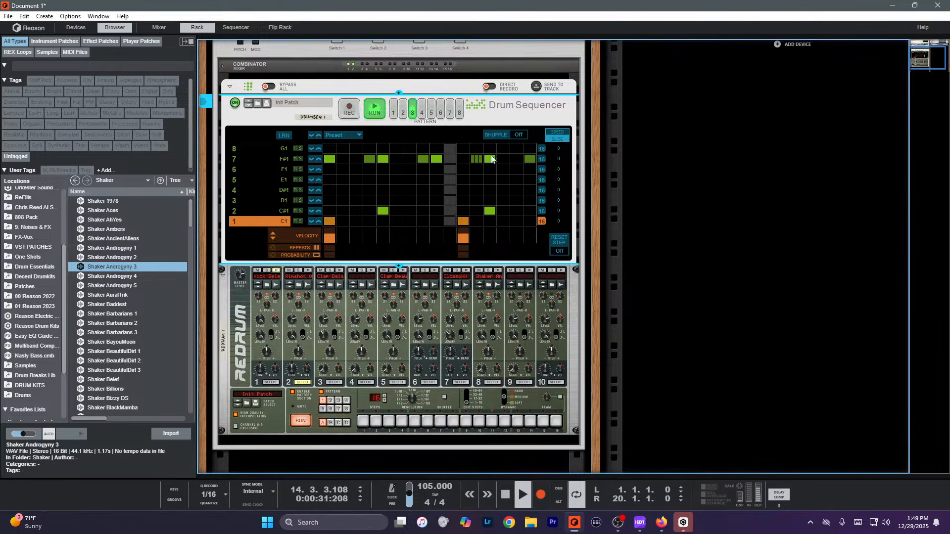
pyautogui.click(529, 149)
pyautogui.click(531, 148)
pyautogui.click(525, 149)
pyautogui.click(520, 150)
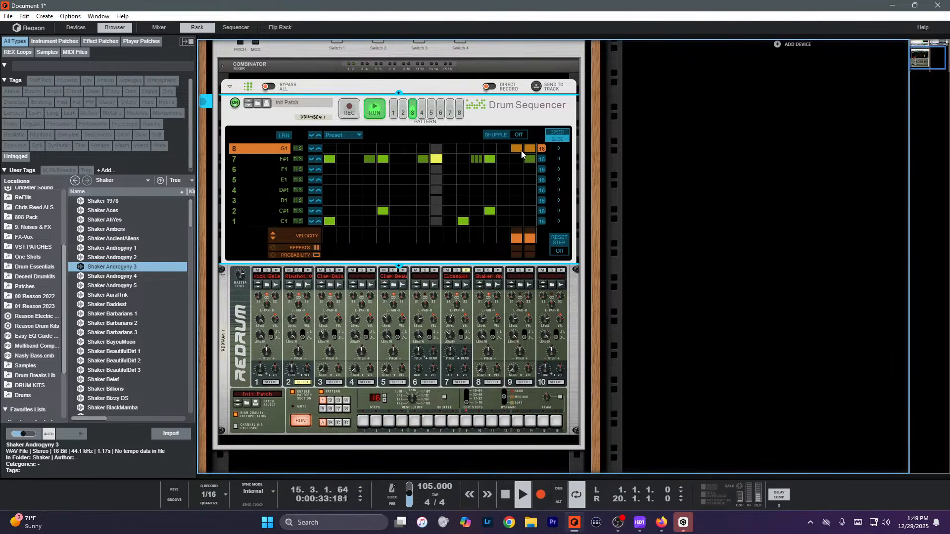
pyautogui.click(529, 149)
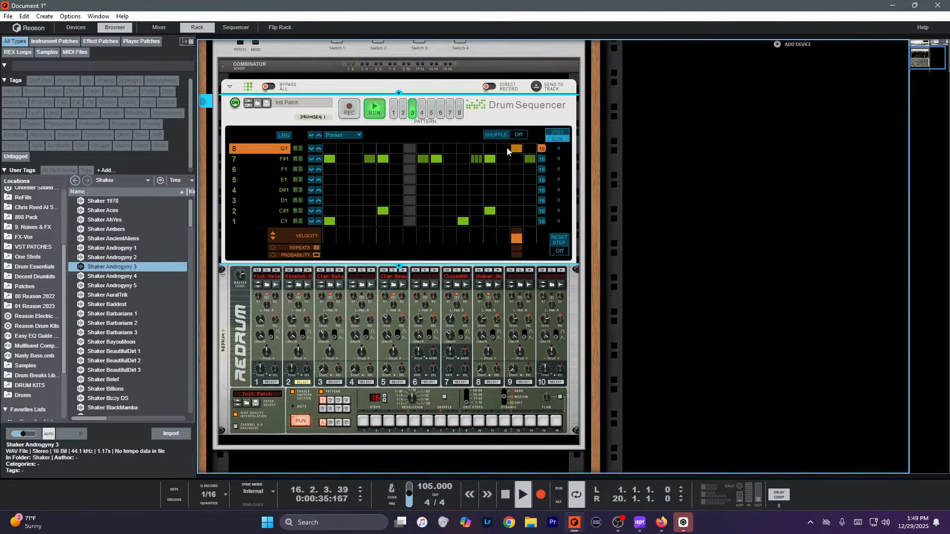
pyautogui.click(500, 150)
pyautogui.click(513, 149)
pyautogui.click(501, 148)
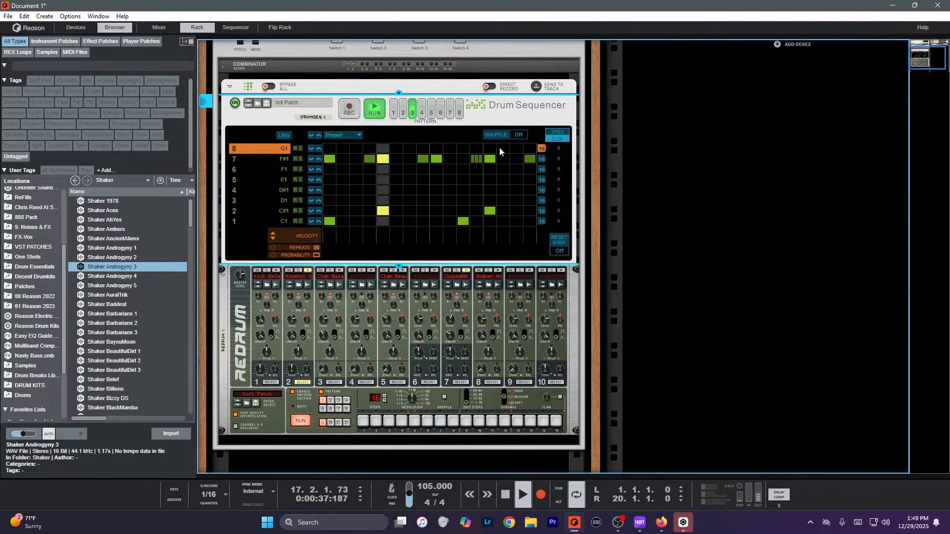
pyautogui.click(492, 149)
pyautogui.click(501, 149)
pyautogui.click(490, 149)
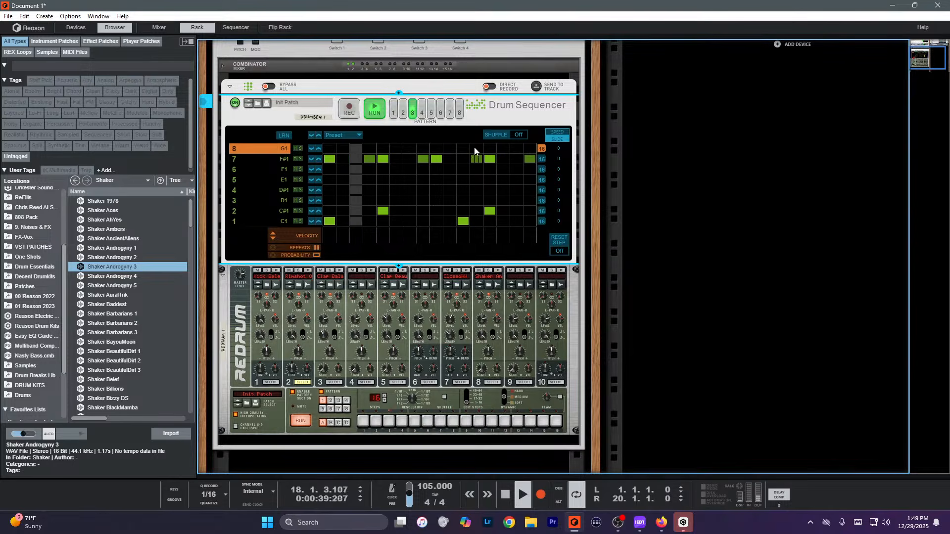
# Add shaker hits on steps 11 and 12 of lane 8 in pattern 3.
pyautogui.click(473, 148)
pyautogui.click(467, 150)
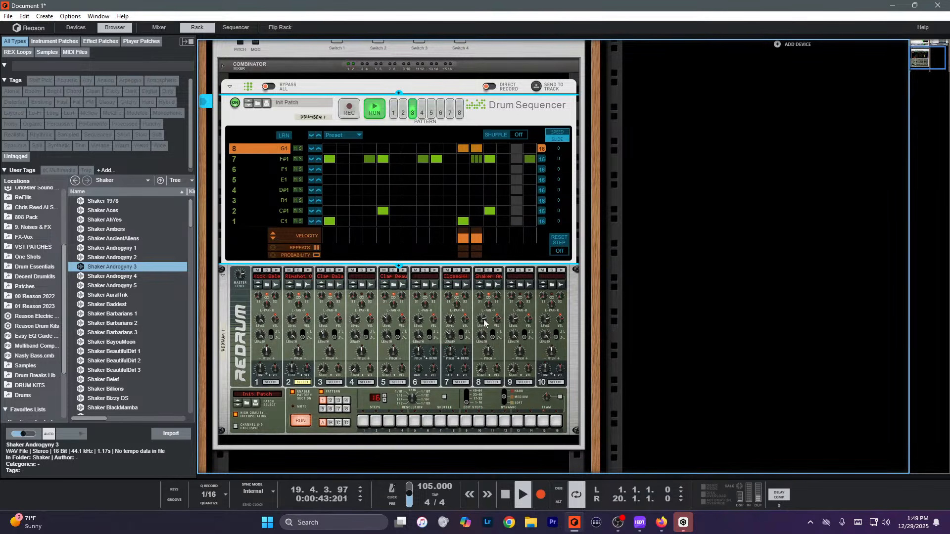
# Audition more samples in the Shaker folder and load Shaker Gruesome into Redrum channel 6.
pyautogui.click(107, 326)
pyautogui.scroll(-6, 108, 327)
pyautogui.click(108, 327)
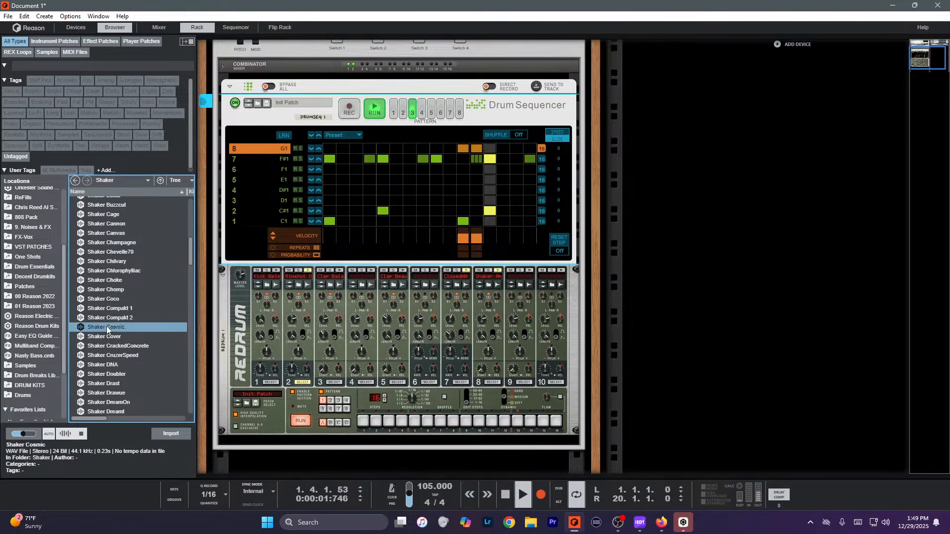
pyautogui.scroll(-6, 107, 329)
pyautogui.click(106, 327)
pyautogui.scroll(-6, 107, 337)
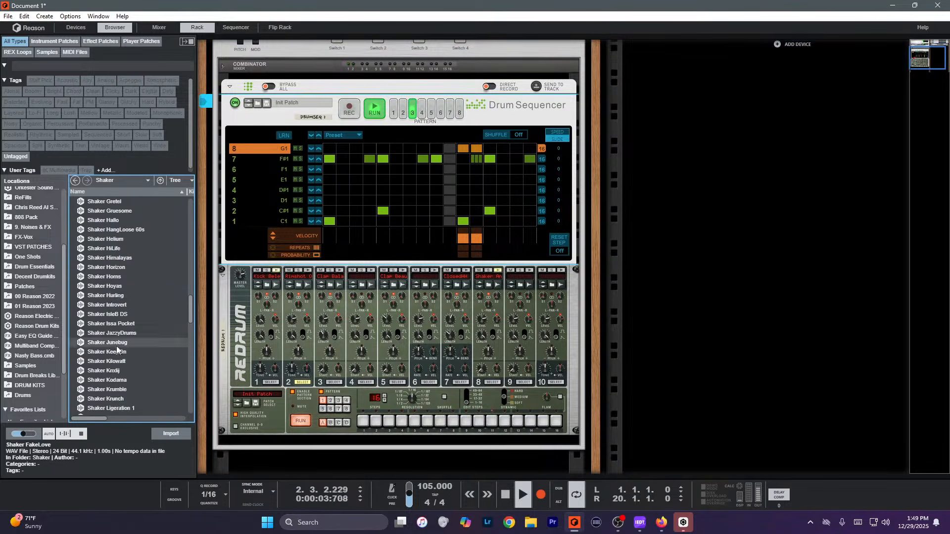
pyautogui.click(107, 295)
pyautogui.scroll(3, 106, 296)
pyautogui.click(106, 347)
pyautogui.click(119, 310)
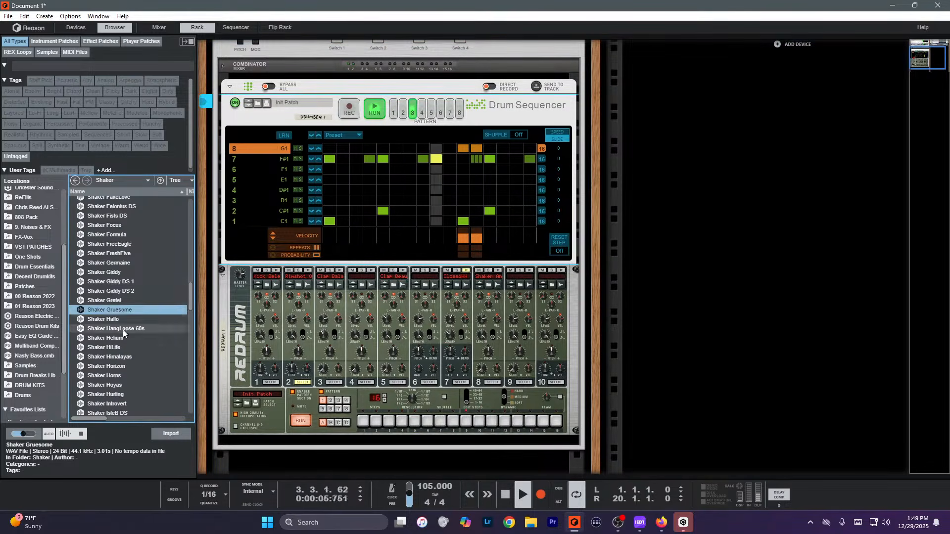
pyautogui.moveTo(119, 310); pyautogui.dragTo(429, 297)
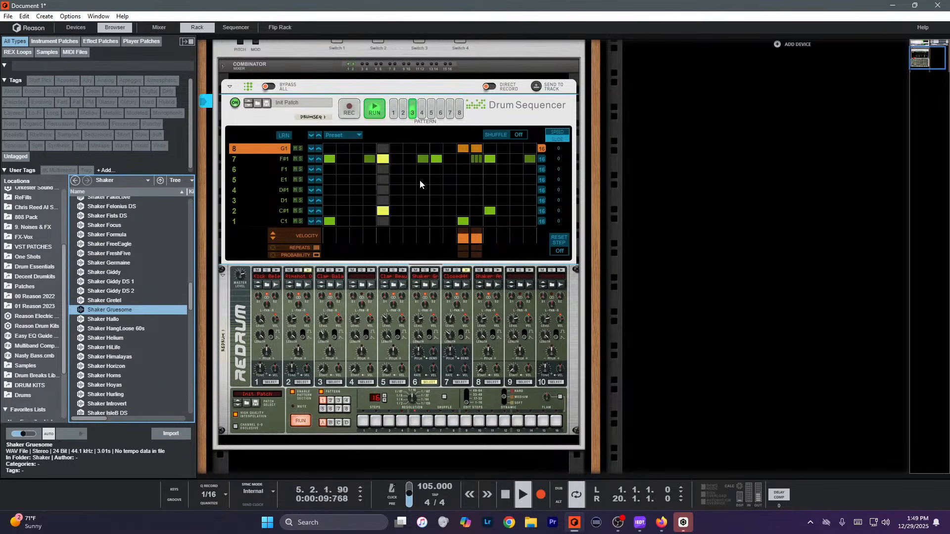
# Add lane 4 hits on steps 5 and 13 and a lane 6 hit on step 7 in pattern 3, and stop playback.
pyautogui.moveTo(420, 181)
pyautogui.mouseDown()
pyautogui.moveTo(433, 181)
pyautogui.moveTo(413, 181)
pyautogui.mouseUp()
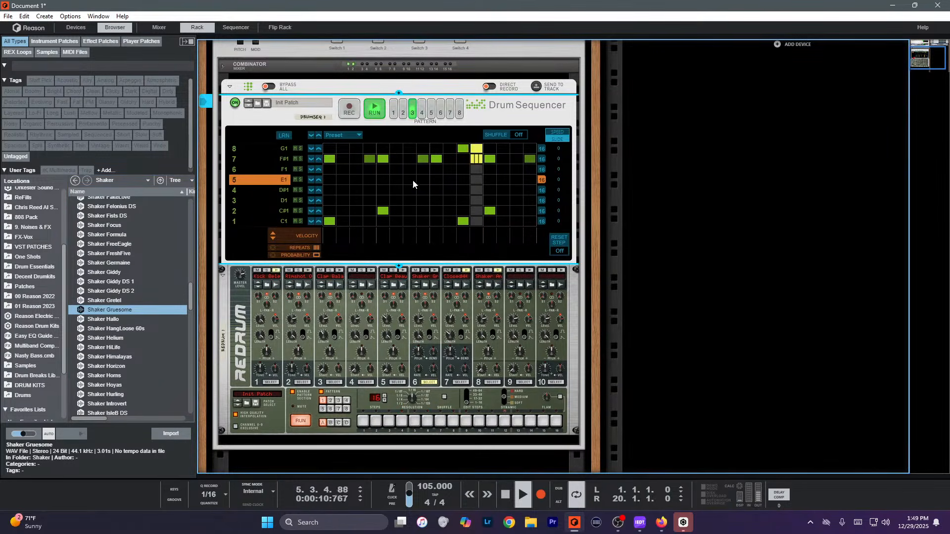
pyautogui.click(380, 189)
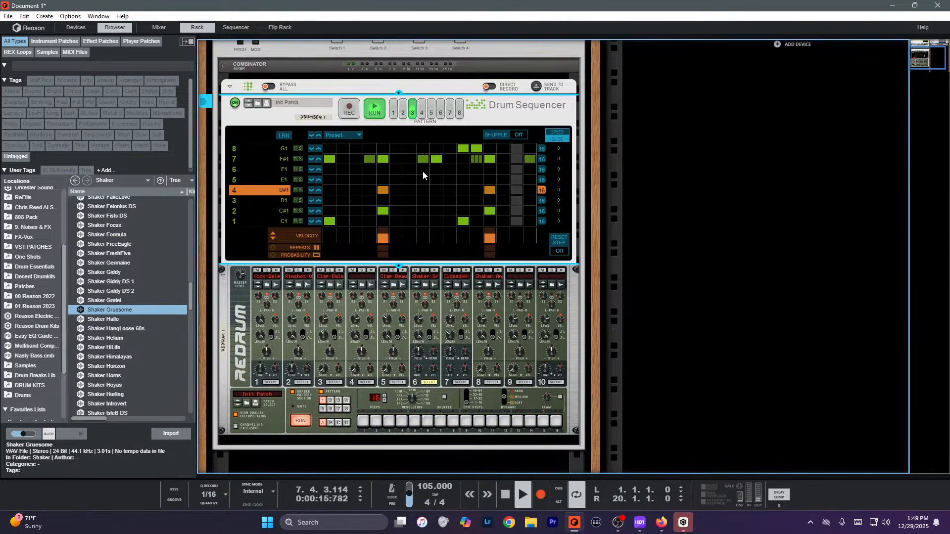
pyautogui.click(409, 169)
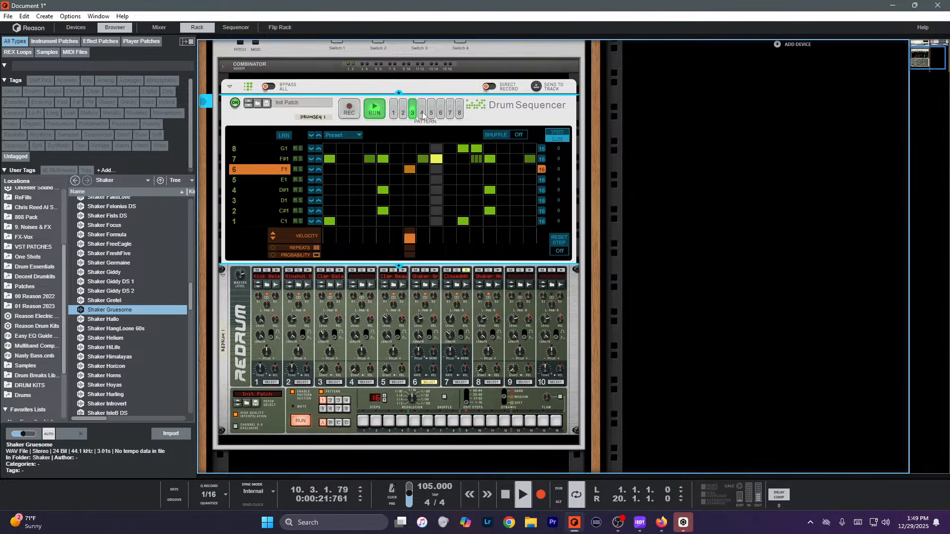
pyautogui.press('space')
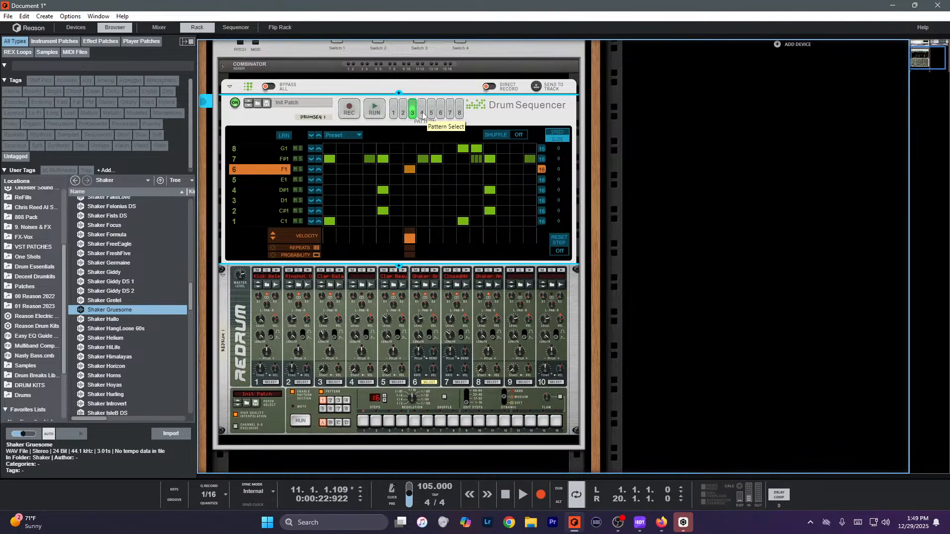
# Return to pattern 1 and switch the Drum Sequencer's lane editing function to Copy/Paste.
pyautogui.click(394, 112)
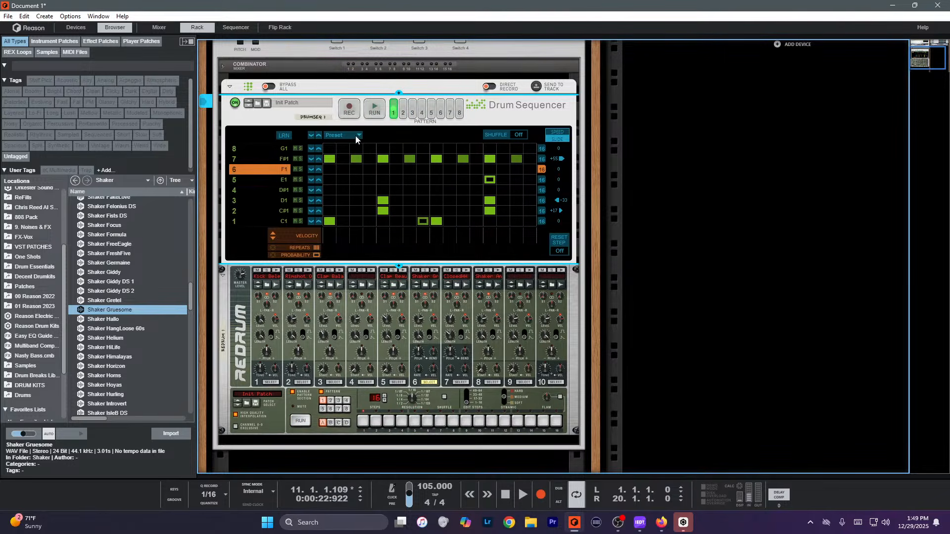
pyautogui.click(357, 136)
pyautogui.click(382, 187)
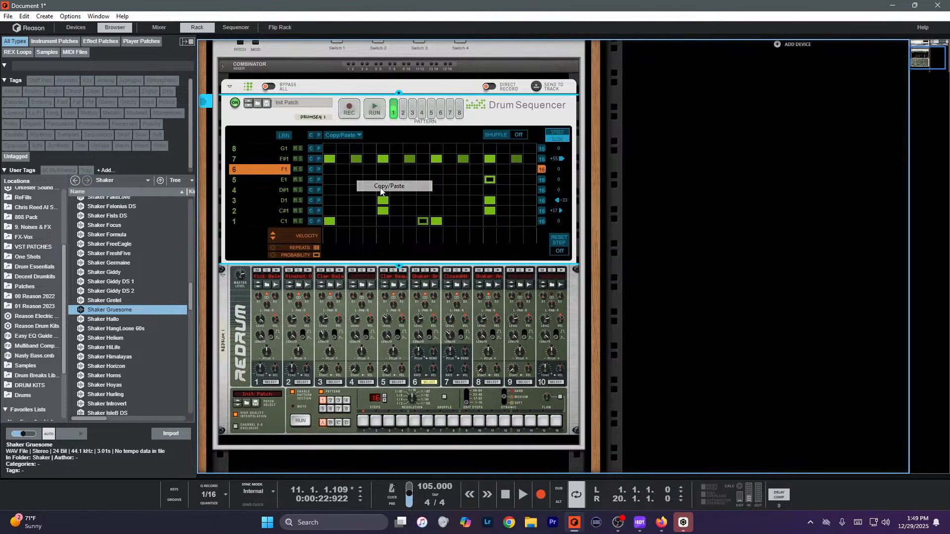
# Copy pattern 1 into pattern 4 and vary the pasted pattern with the Alter function.
pyautogui.click(422, 111)
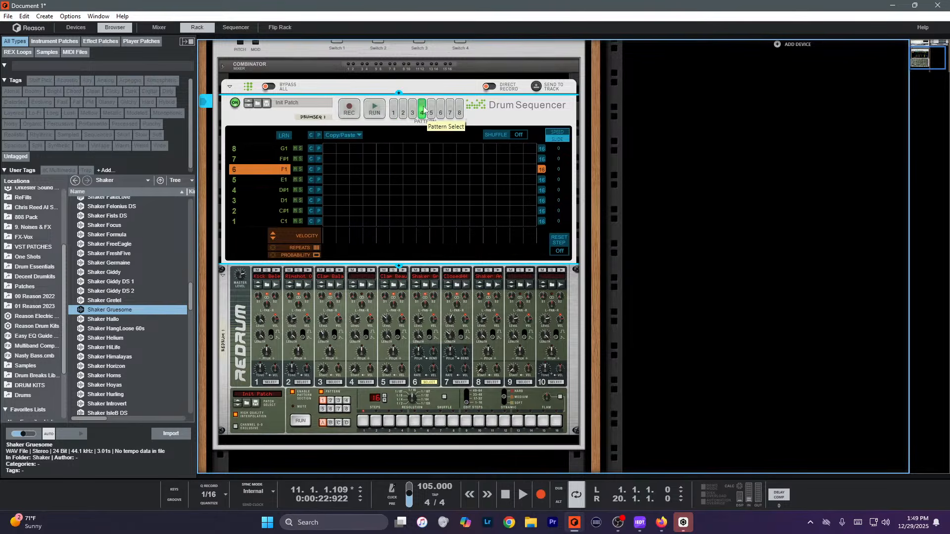
pyautogui.click(355, 135)
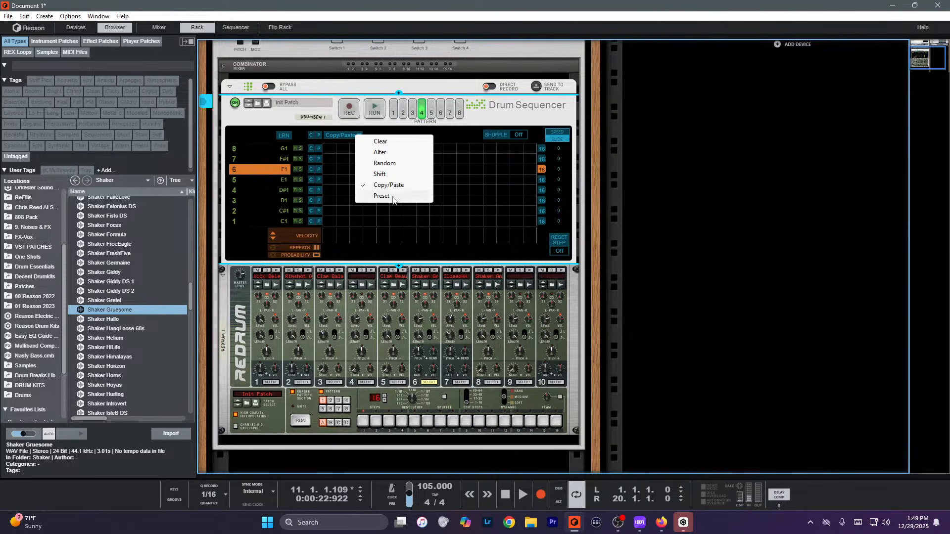
pyautogui.click(319, 138)
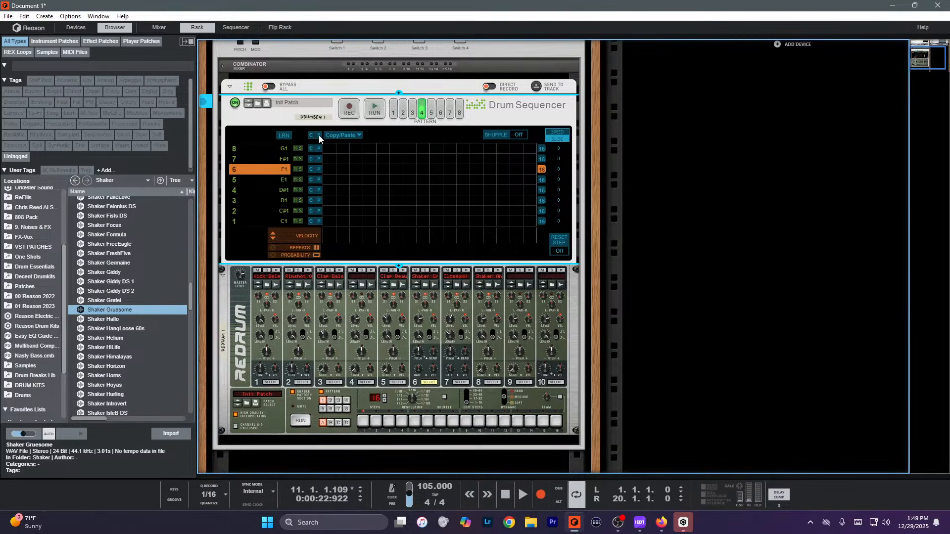
pyautogui.click(393, 106)
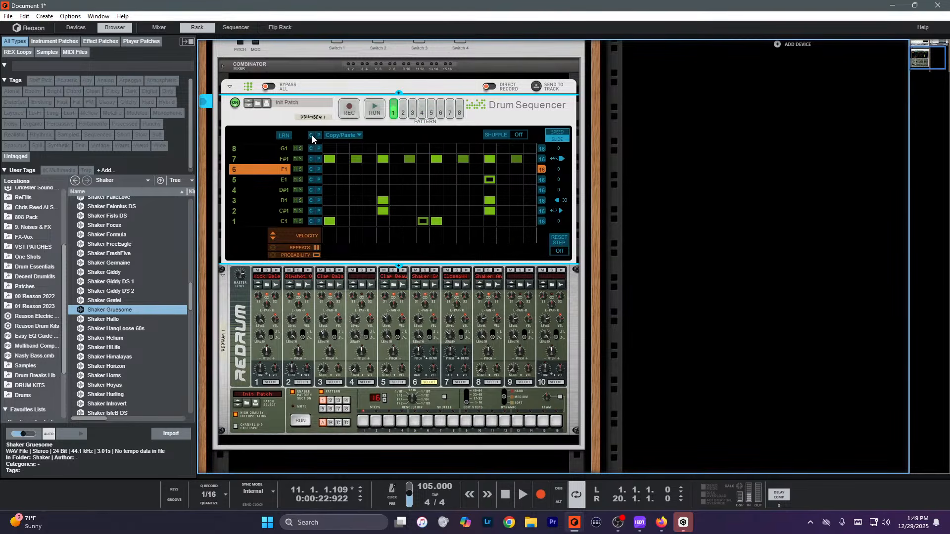
pyautogui.click(421, 111)
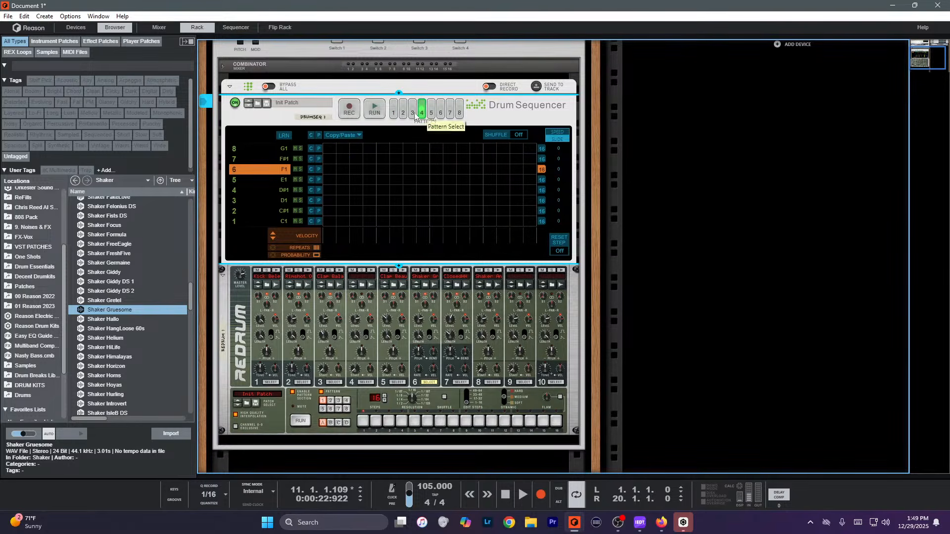
pyautogui.click(333, 136)
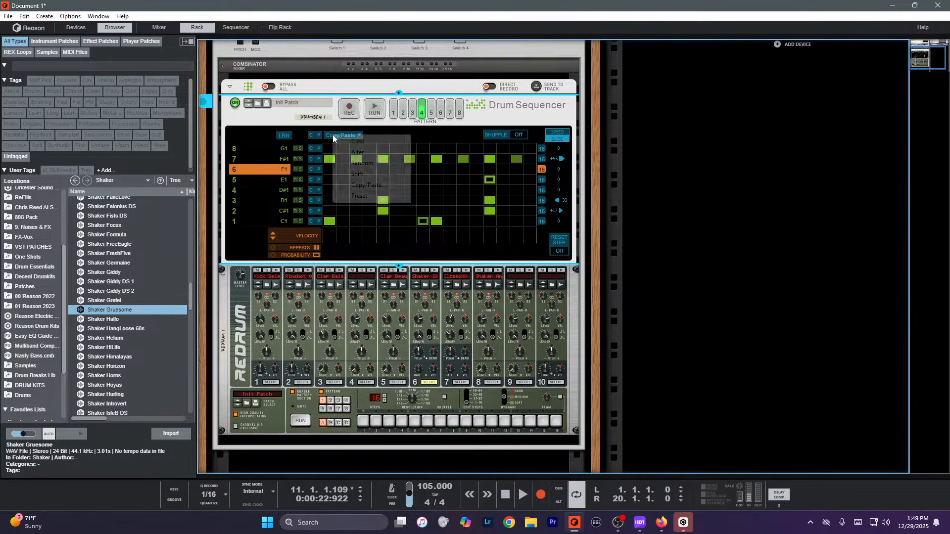
pyautogui.click(358, 152)
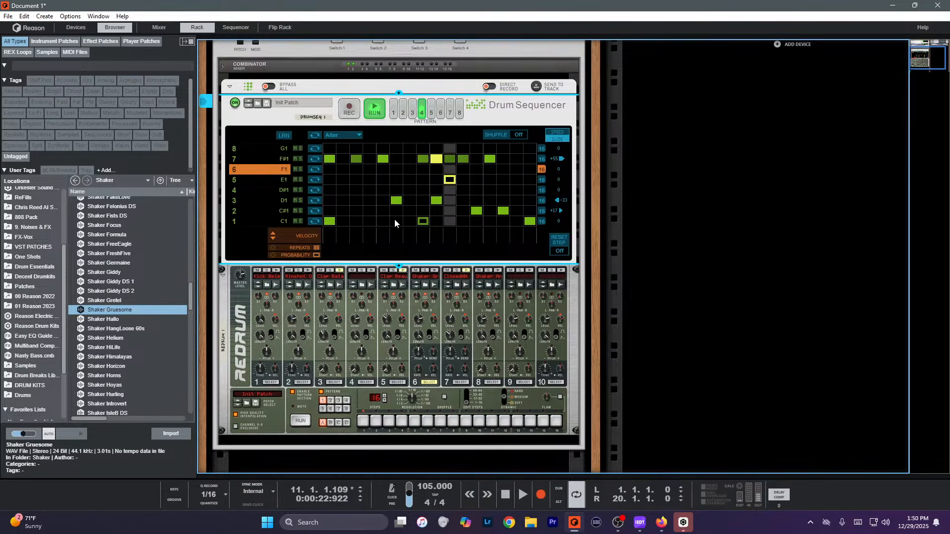
# Start playback and copy pattern 2 into pattern 5 using the Copy/Paste function.
pyautogui.click(430, 113)
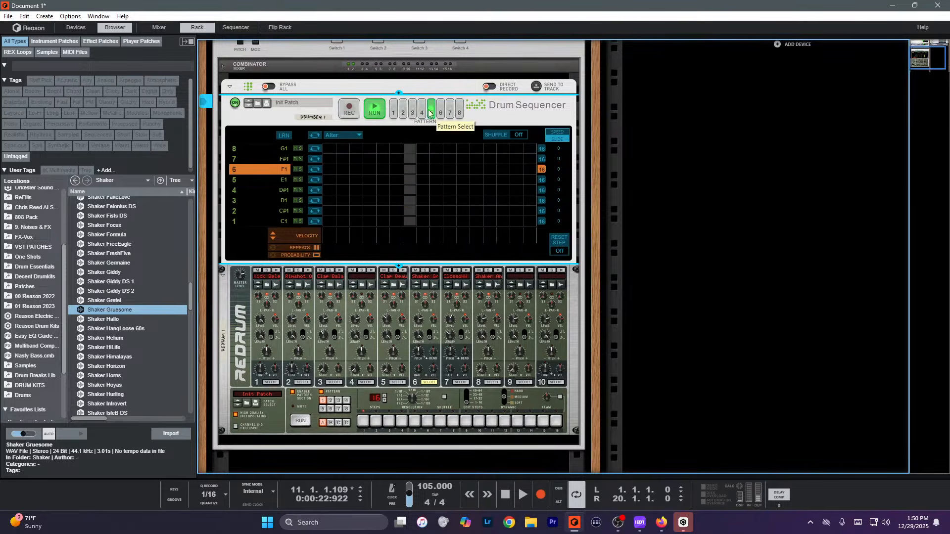
pyautogui.click(403, 113)
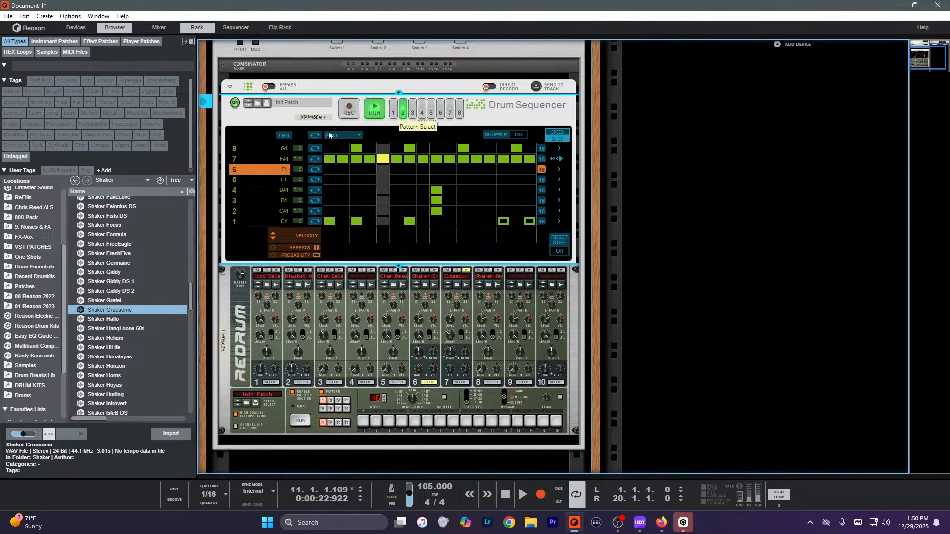
pyautogui.press('space')
pyautogui.click(343, 135)
pyautogui.click(372, 183)
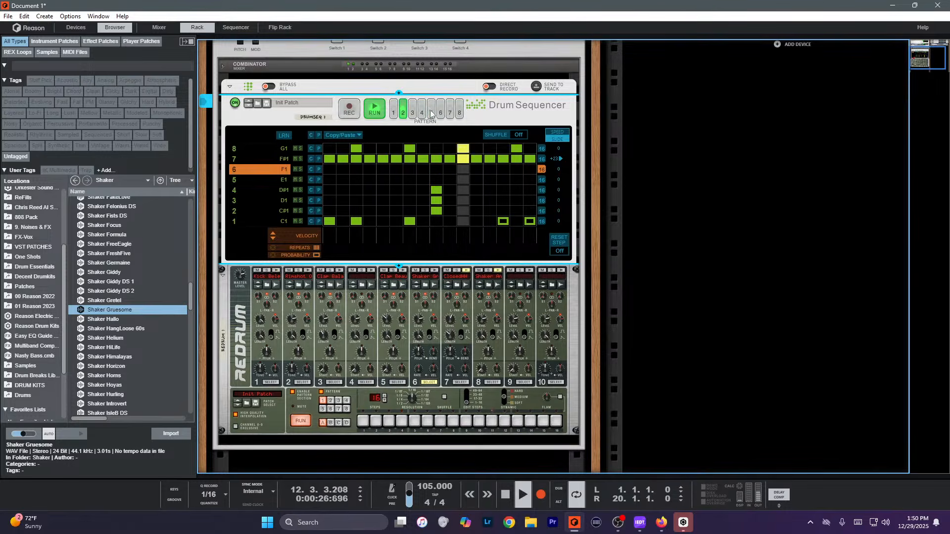
pyautogui.click(431, 113)
pyautogui.click(319, 135)
# Switch the editing function to Alter and alter all lanes of pattern 5 repeatedly to generate a variation.
pyautogui.click(342, 135)
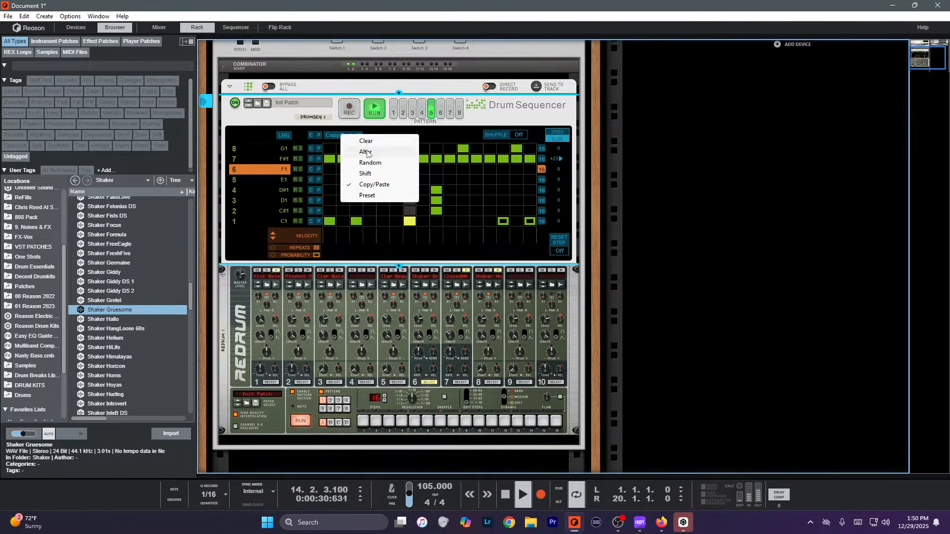
pyautogui.click(367, 153)
pyautogui.click(311, 137)
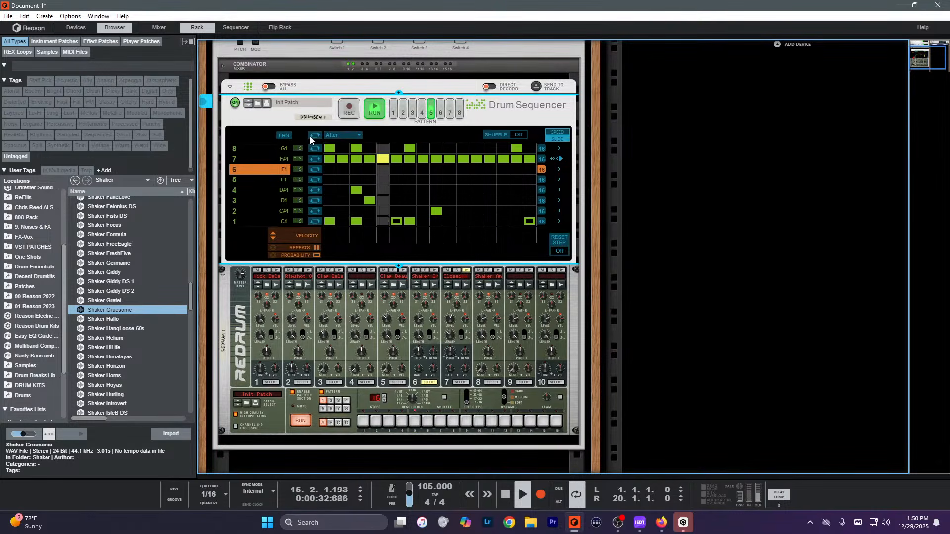
pyautogui.click(311, 137)
pyautogui.click(311, 137)
pyautogui.click(311, 137)
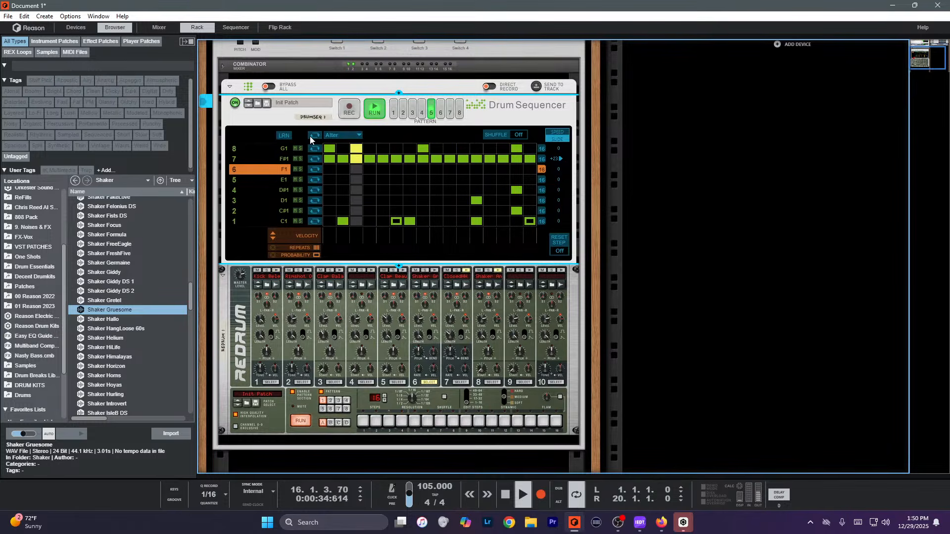
pyautogui.click(311, 137)
pyautogui.click(311, 137)
pyautogui.click(311, 137)
pyautogui.click(311, 137)
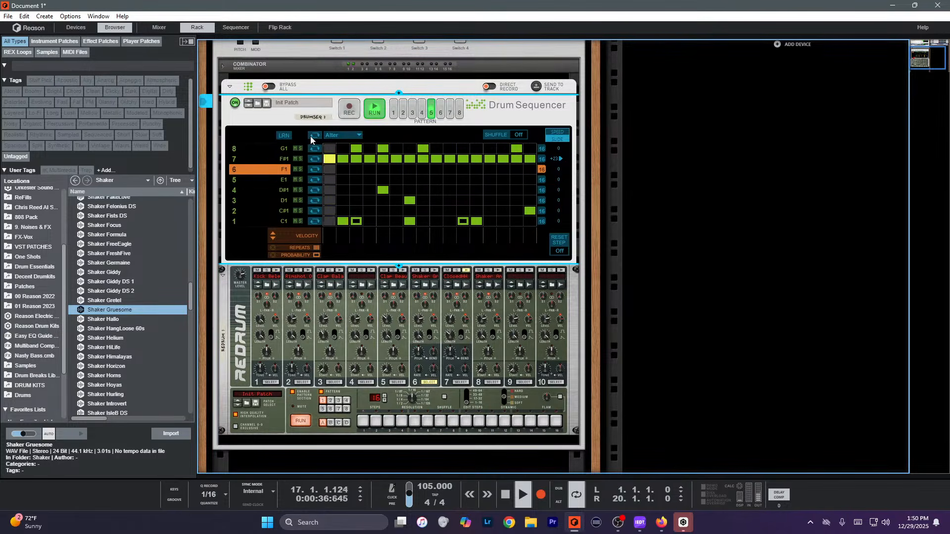
pyautogui.click(311, 137)
pyautogui.click(311, 137)
pyautogui.click(311, 137)
pyautogui.click(311, 137)
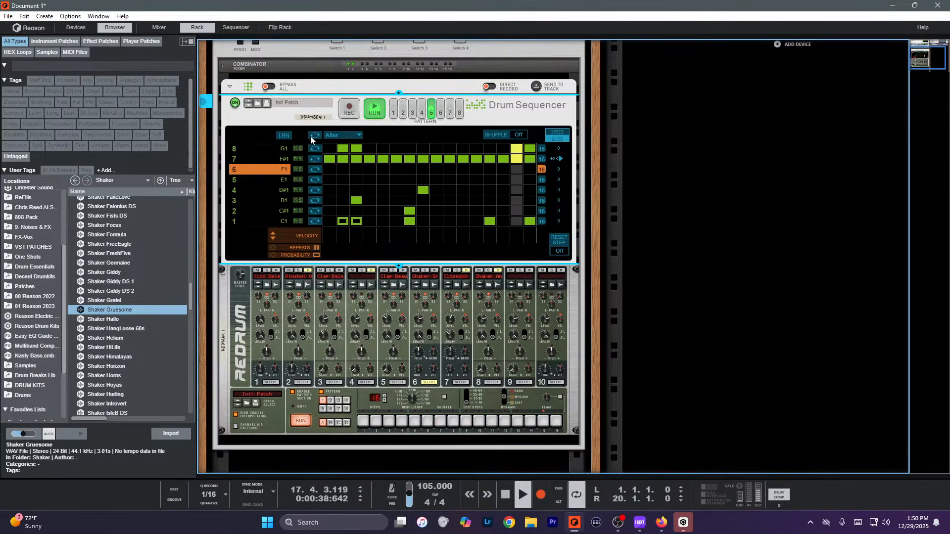
pyautogui.click(311, 137)
pyautogui.click(311, 137)
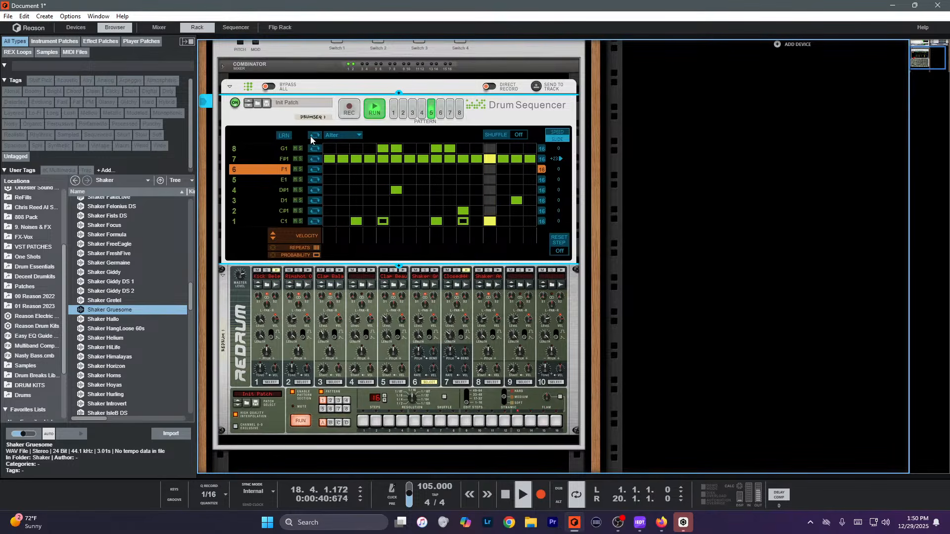
pyautogui.click(311, 137)
pyautogui.click(311, 137)
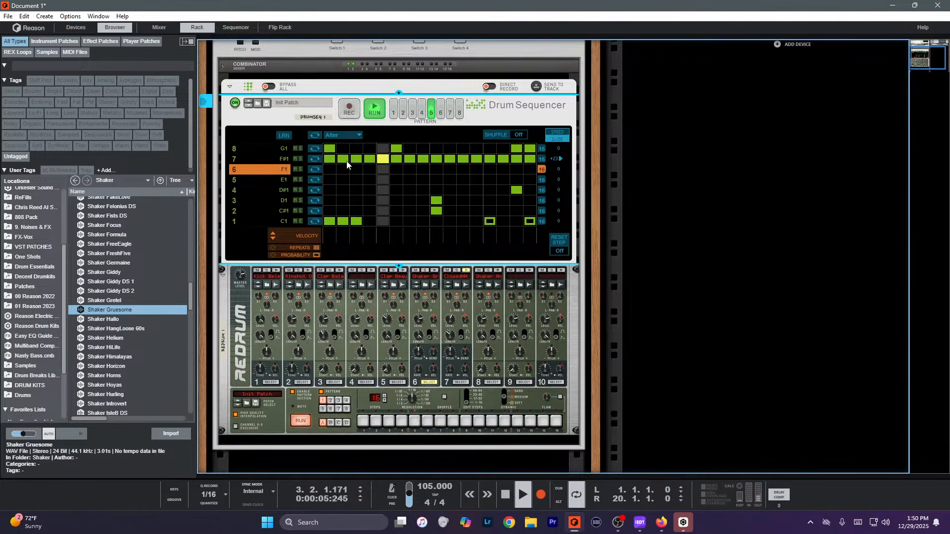
# Lower the velocity of every even-numbered step in lane 7 of pattern 5.
pyautogui.click(285, 160)
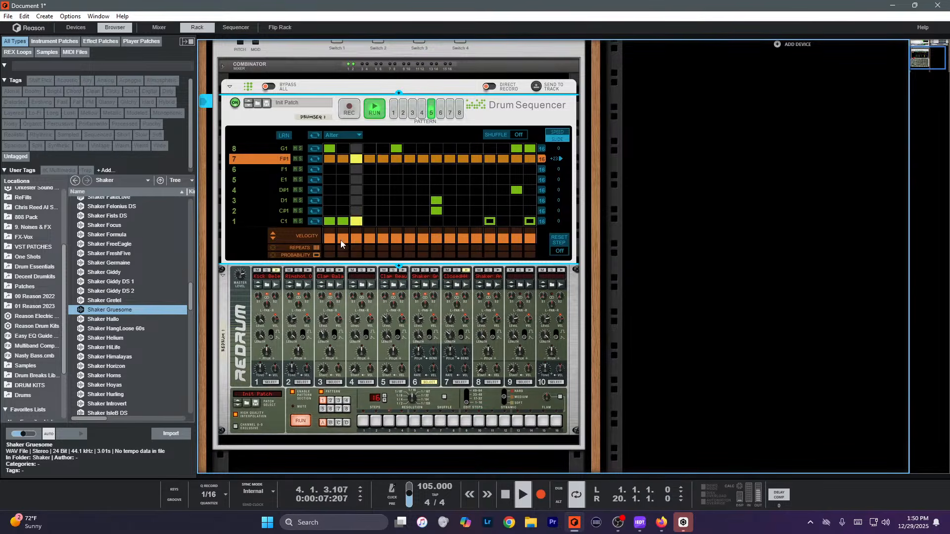
pyautogui.click(342, 237)
pyautogui.click(368, 236)
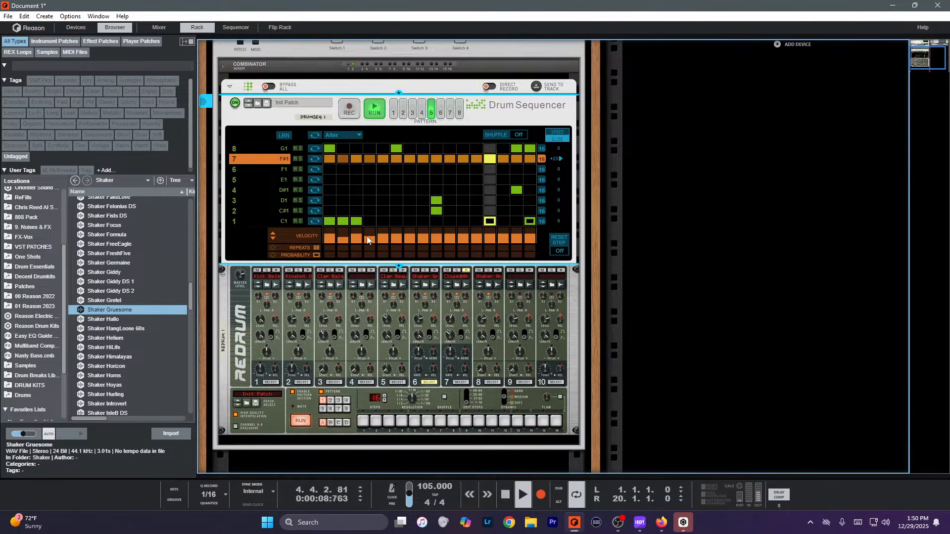
pyautogui.click(397, 238)
pyautogui.click(423, 238)
pyautogui.click(449, 239)
pyautogui.click(476, 239)
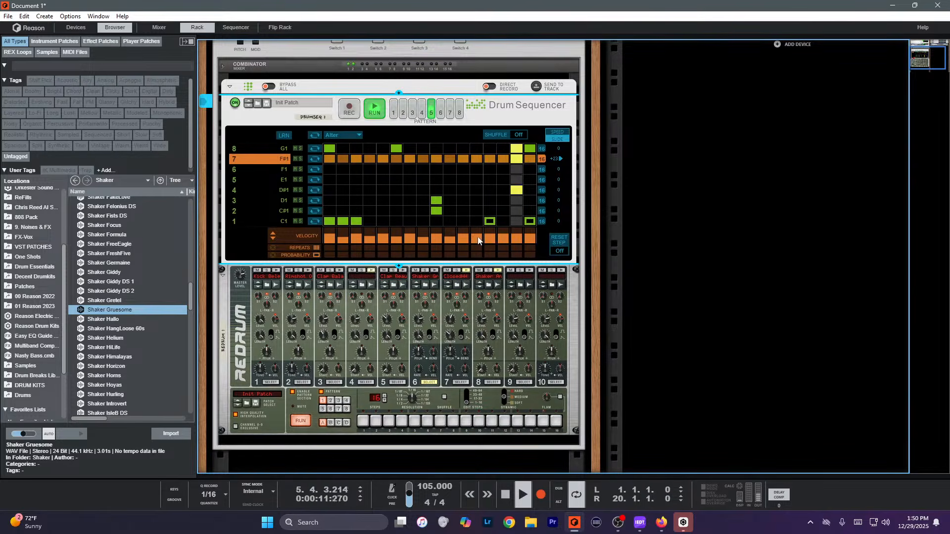
pyautogui.click(503, 239)
pyautogui.click(530, 239)
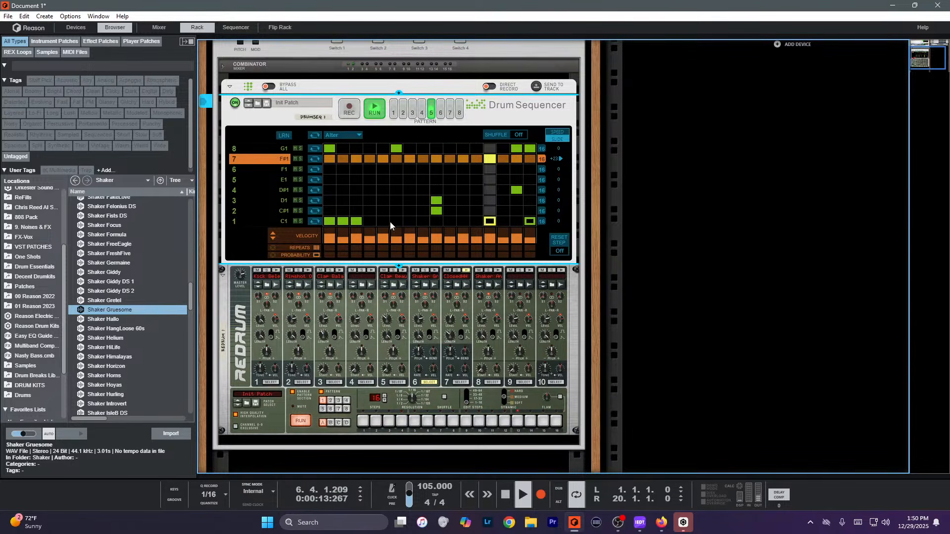
# Set the probability of lane 1's step 2 hit in pattern 5 to 60%.
pyautogui.click(277, 221)
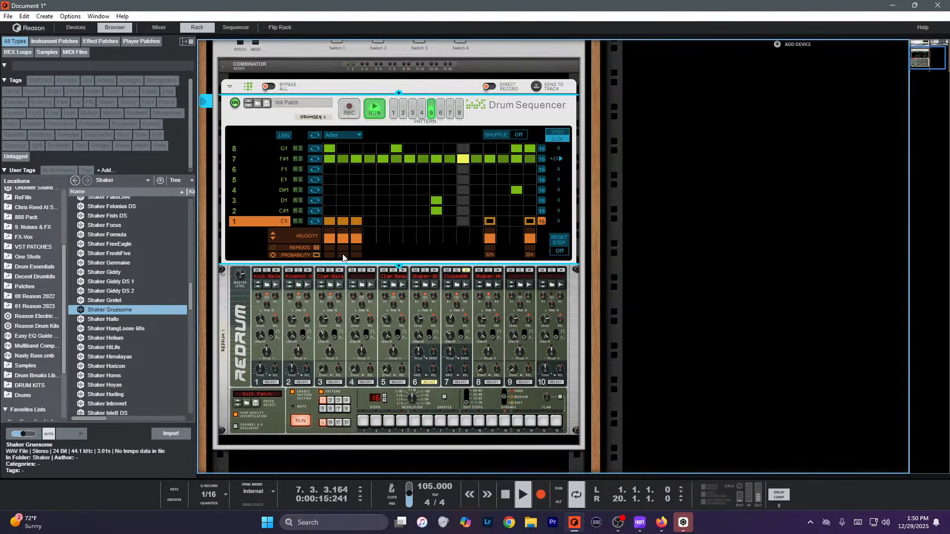
pyautogui.moveTo(343, 258); pyautogui.dragTo(343, 277)
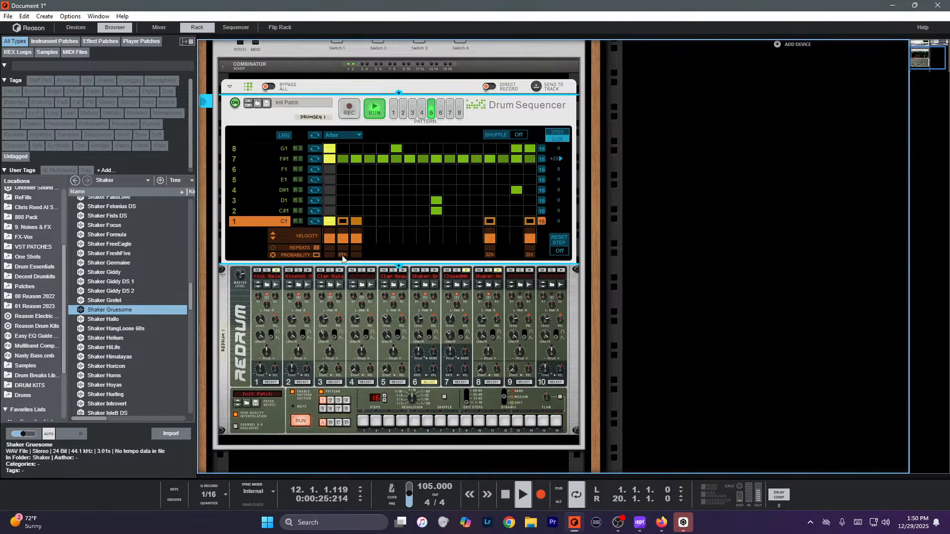
# Copy pattern 3 into pattern 7 with Copy/Paste, and set the editing function to Alter.
pyautogui.scroll(2, 344, 255)
pyautogui.scroll(2, 345, 257)
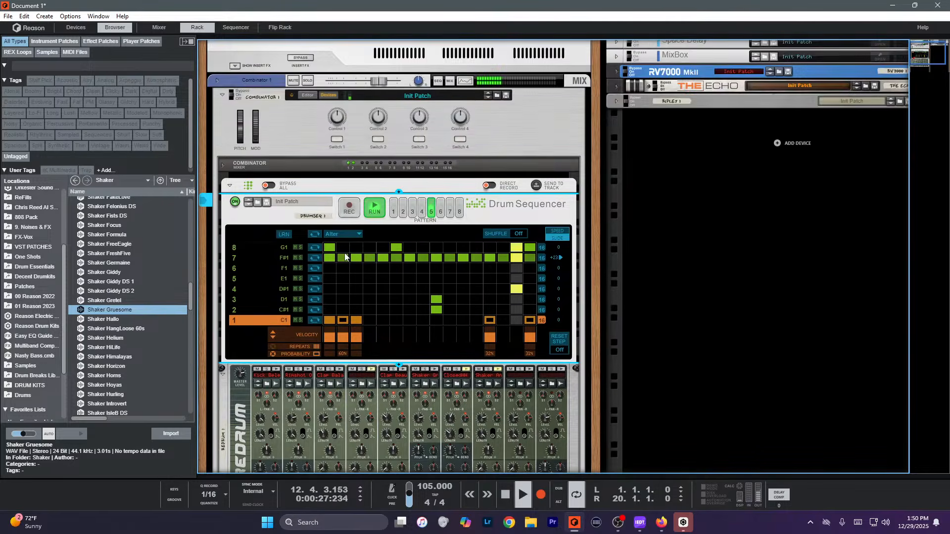
pyautogui.click(441, 211)
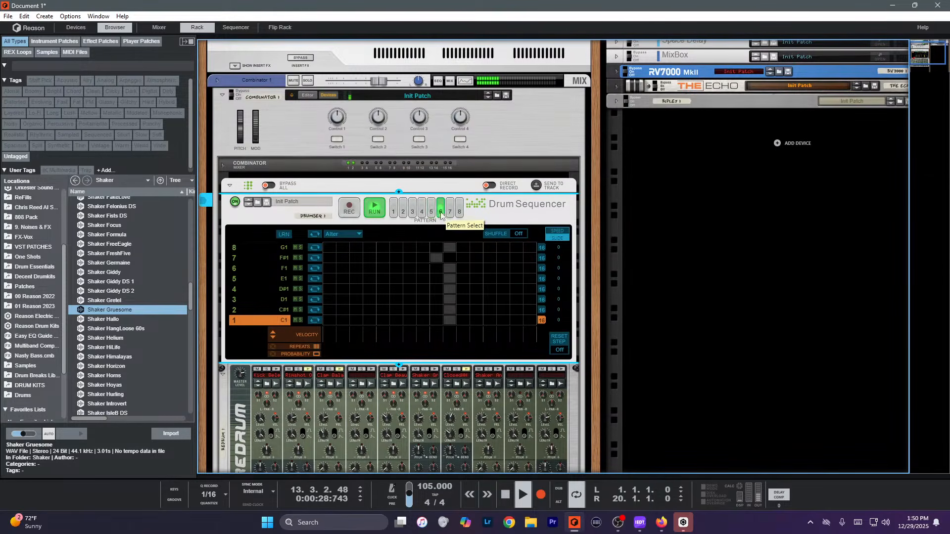
pyautogui.click(332, 234)
pyautogui.click(374, 284)
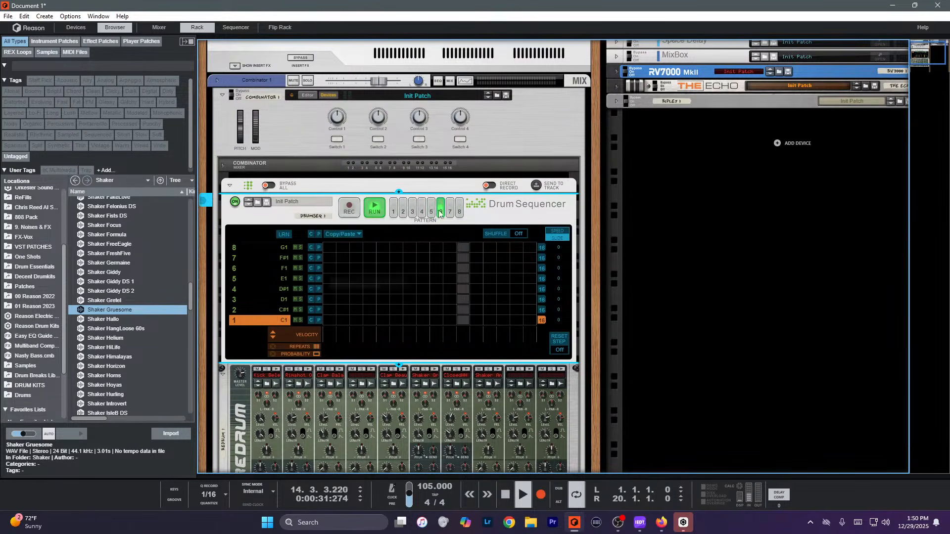
pyautogui.click(422, 212)
pyautogui.click(412, 211)
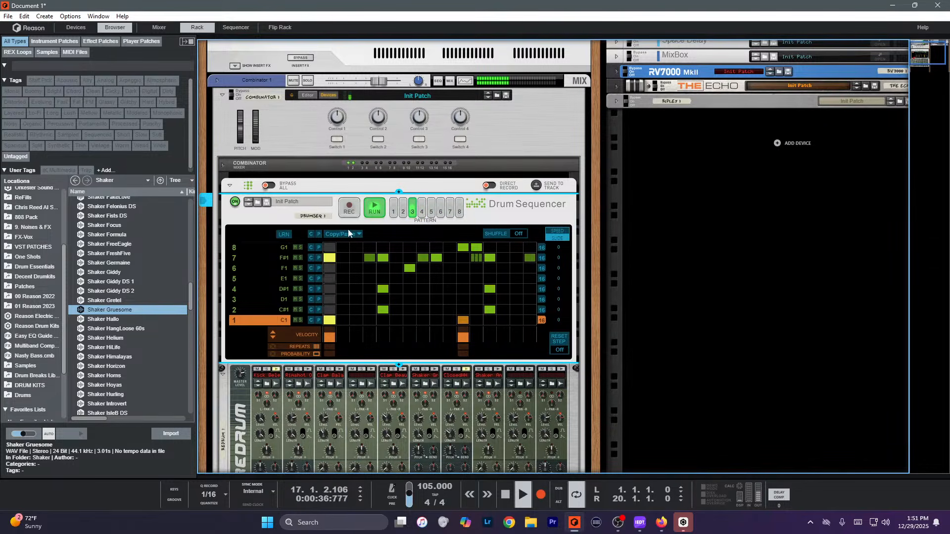
pyautogui.click(450, 211)
pyautogui.click(318, 233)
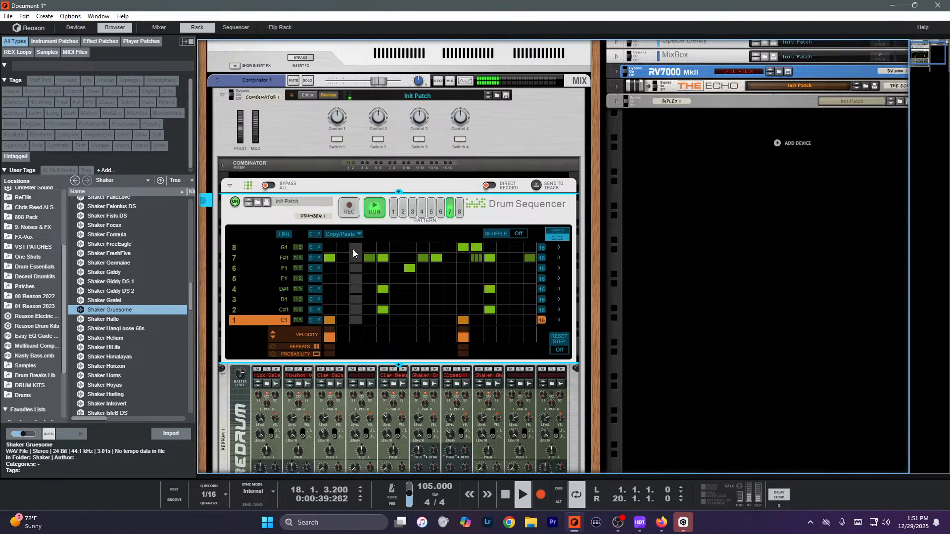
pyautogui.click(347, 234)
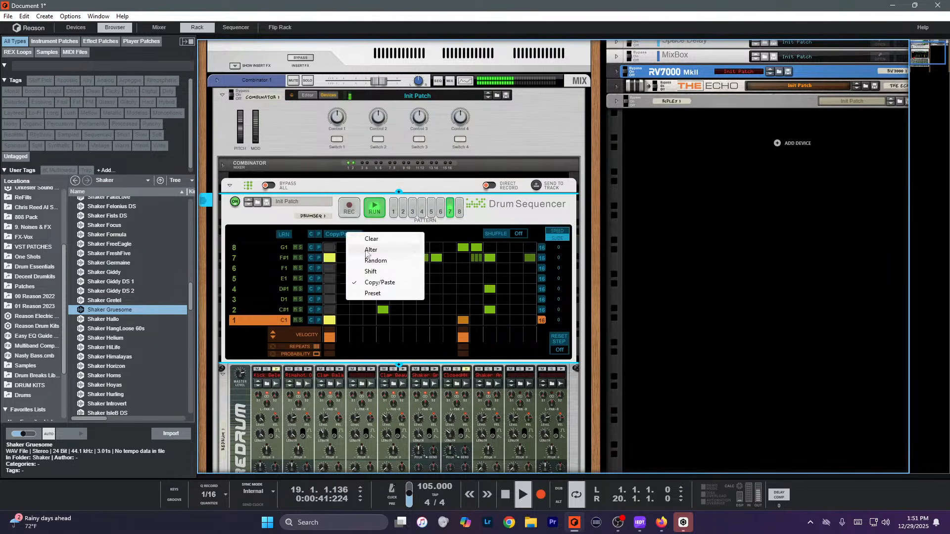
pyautogui.click(371, 249)
# Try altering all lanes of pattern 7 at once, and undo the alterations.
pyautogui.click(315, 234)
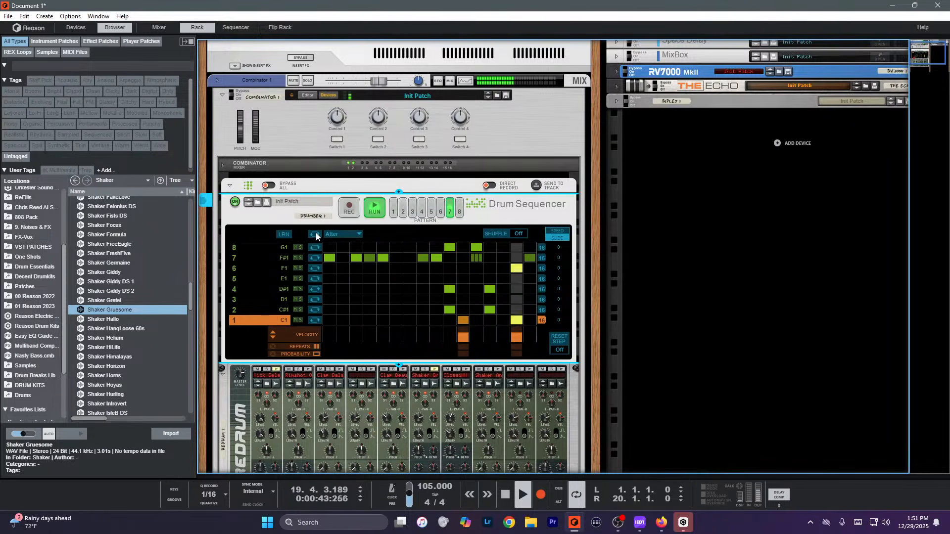
pyautogui.click(315, 233)
pyautogui.hotkey('ctrl', 'z')
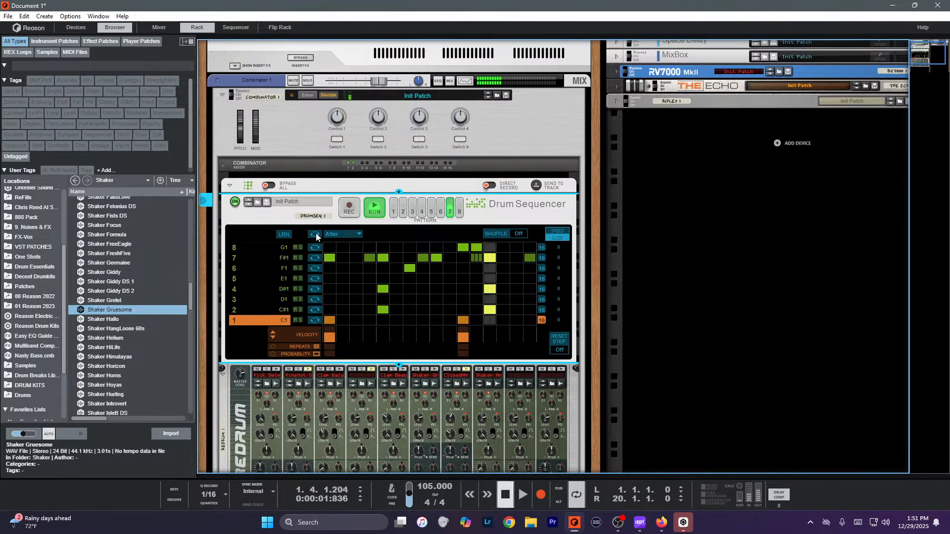
# Stop playback, alter only lane 1 of pattern 7 several times, and play the pattern.
pyautogui.press('space')
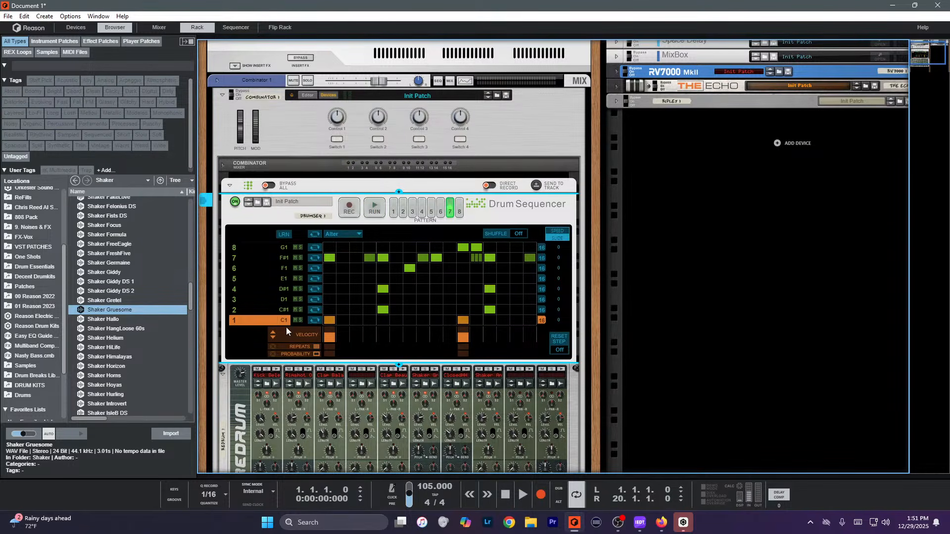
pyautogui.click(314, 318)
pyautogui.click(314, 318)
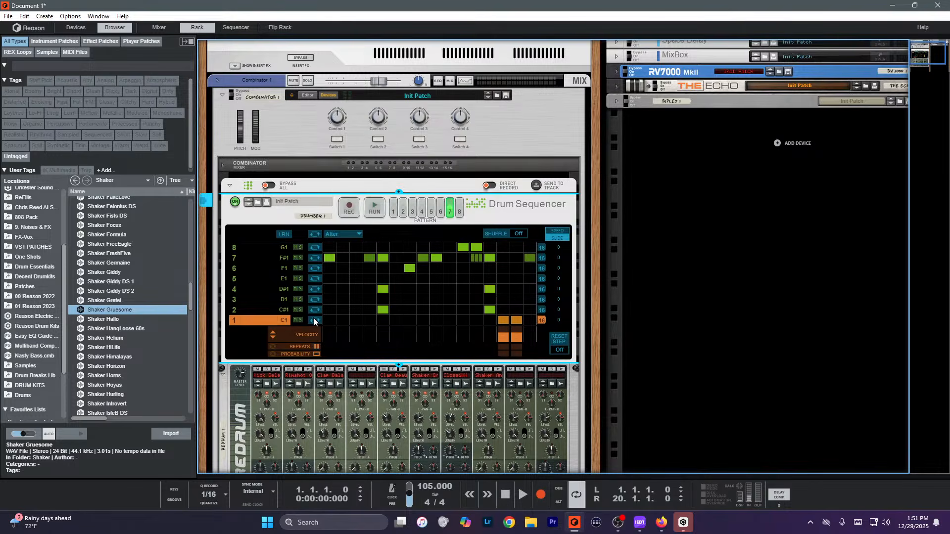
pyautogui.click(313, 318)
pyautogui.click(313, 318)
pyautogui.click(313, 318)
pyautogui.click(313, 318)
pyautogui.click(314, 320)
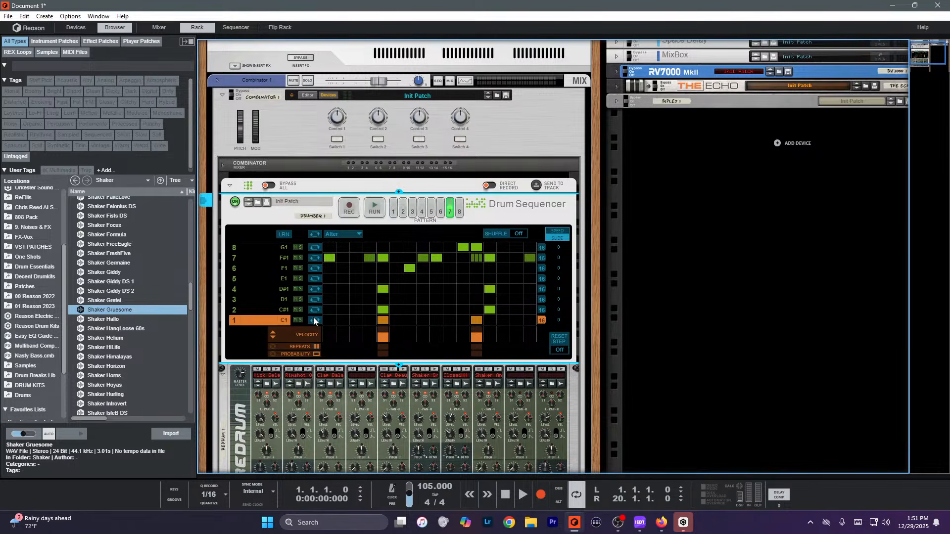
pyautogui.press('space')
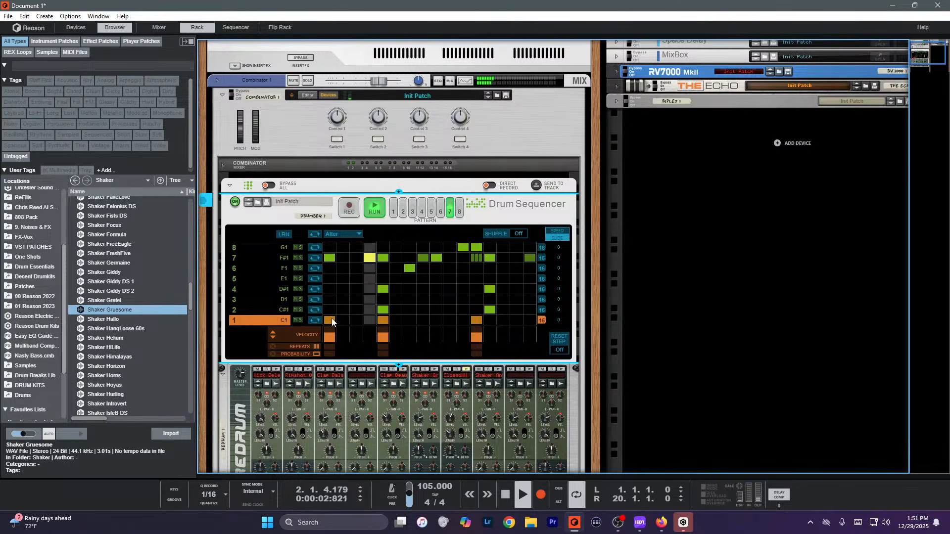
# Move lane 6's hit in pattern 7 from step 7 to step 13.
pyautogui.click(409, 269)
pyautogui.click(490, 270)
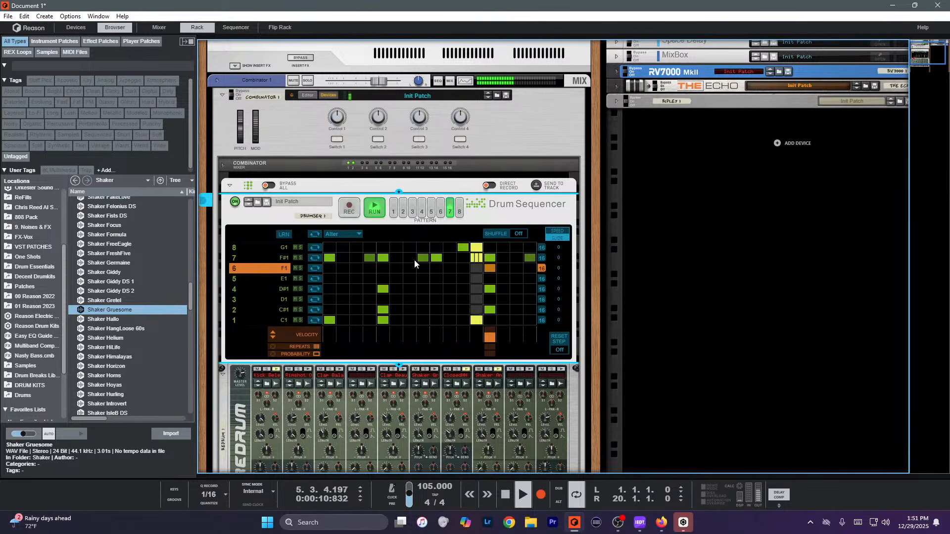
# Stop playback and paste the copied pattern into pattern 8 with the Copy/Paste function.
pyautogui.click(457, 212)
pyautogui.press('space')
pyautogui.click(336, 236)
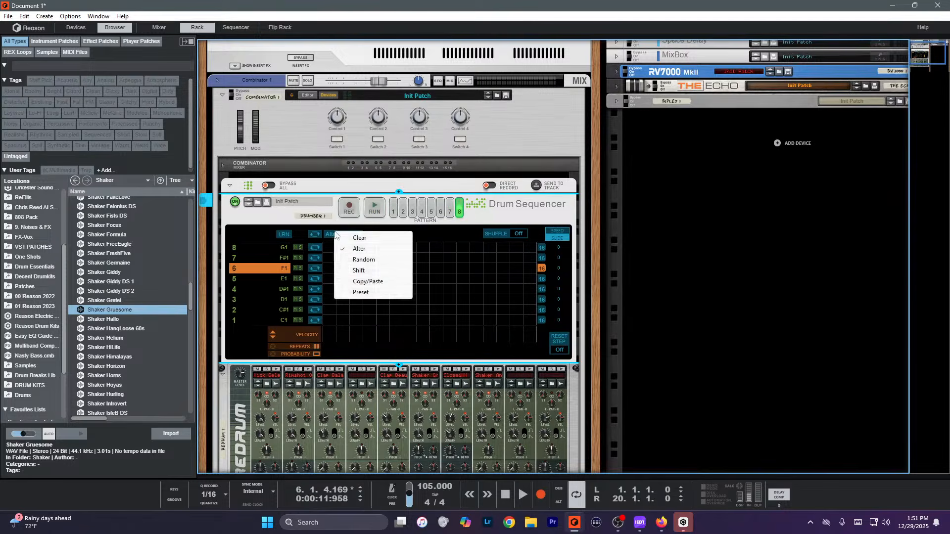
pyautogui.click(364, 281)
pyautogui.click(320, 235)
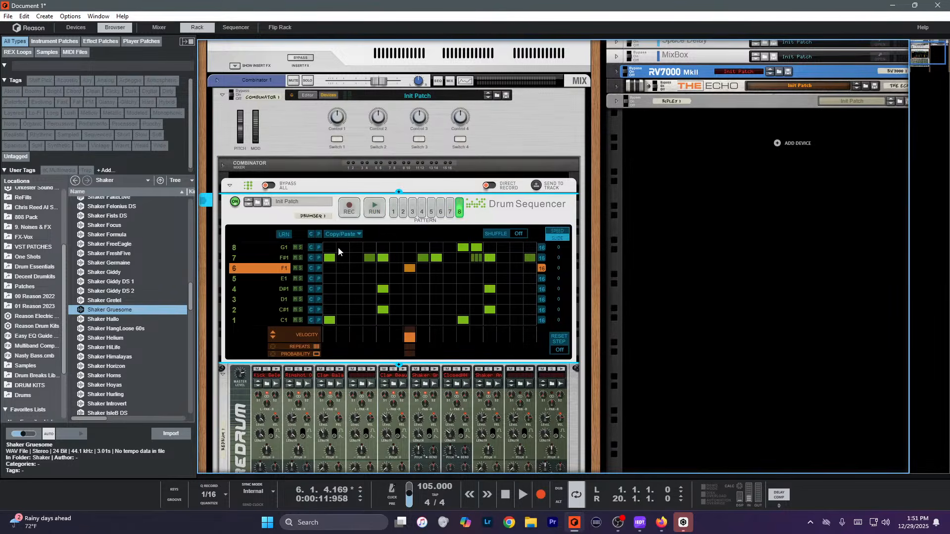
# Alter all lanes of pattern 8 at once, then stop playback and return the song position to the start.
pyautogui.click(339, 235)
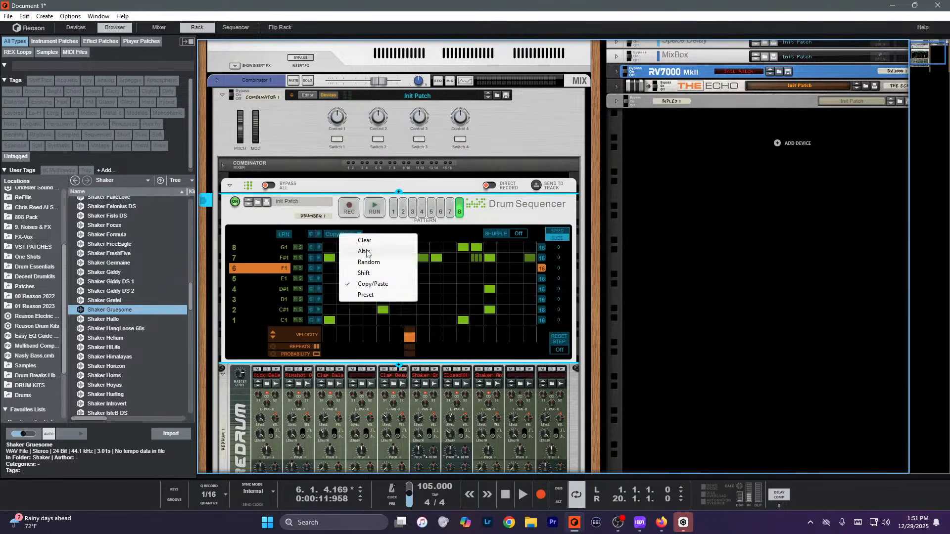
pyautogui.click(366, 251)
pyautogui.click(315, 236)
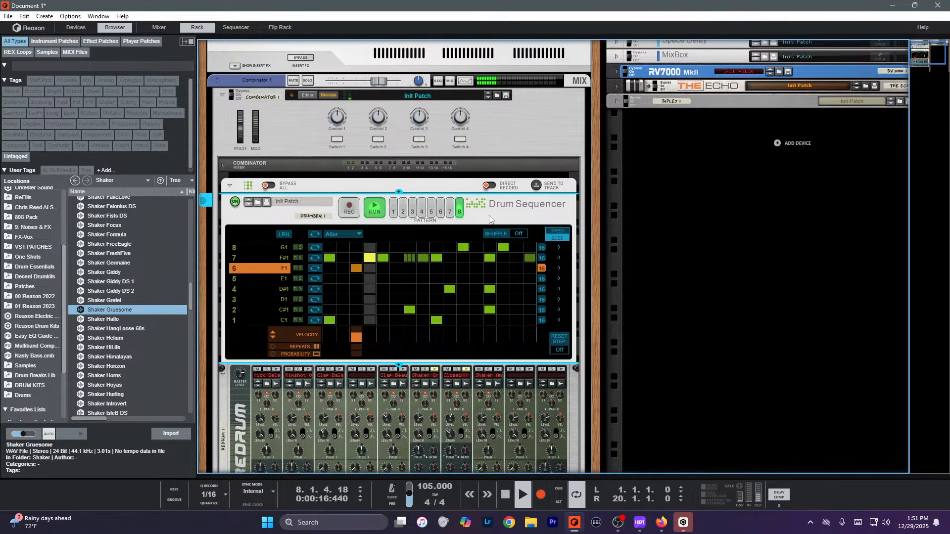
pyautogui.press('space')
pyautogui.press('KP_0')
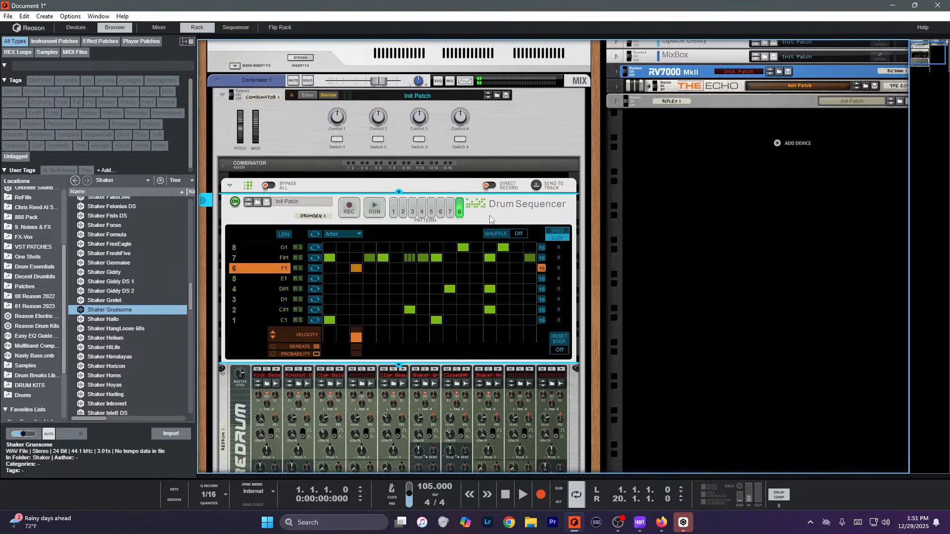
# Save the drum Combinator patch in the User Library as "Redrum Patterns 1".
pyautogui.click(506, 95)
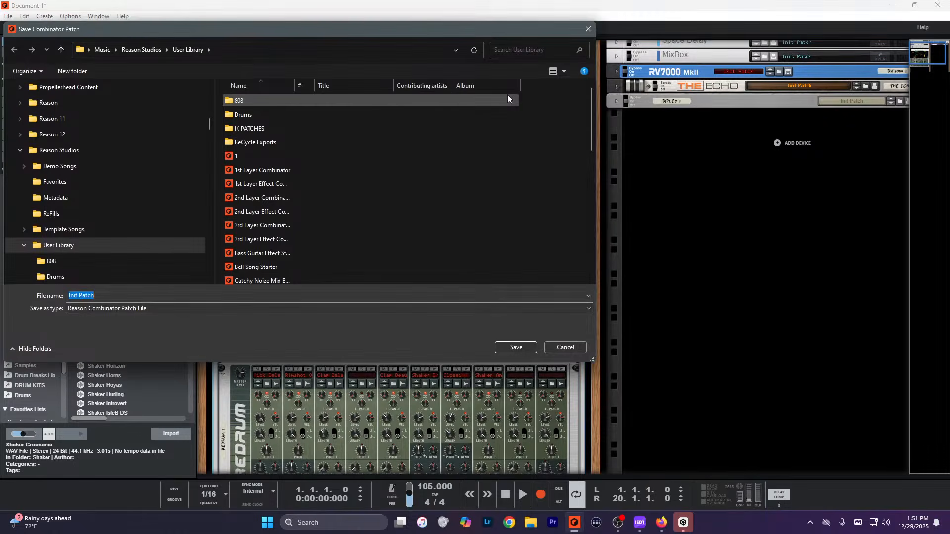
pyautogui.write('Der')
pyautogui.write('Redrum Patterns 1')
pyautogui.press('Return')
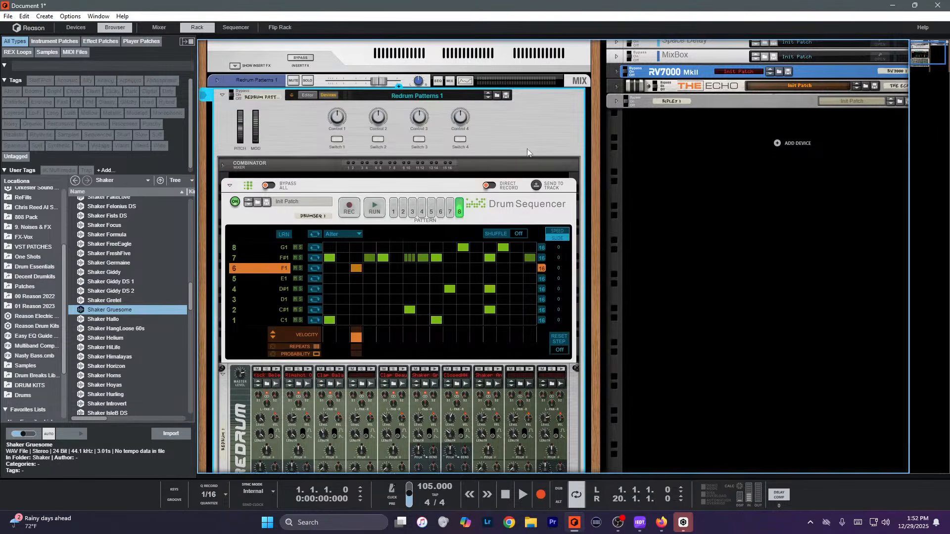
# Save the Combinator patch again as "Redrum Patterns Monday Dece 2025", and select pattern 1 in the Drum Sequencer.
pyautogui.click(506, 96)
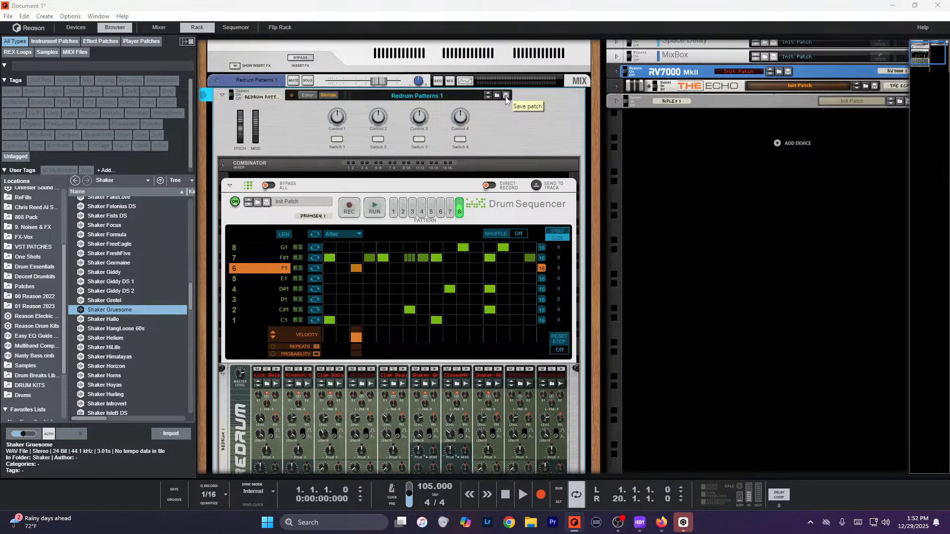
pyautogui.press('BackSpace')
pyautogui.write('Monday Dece 2025')
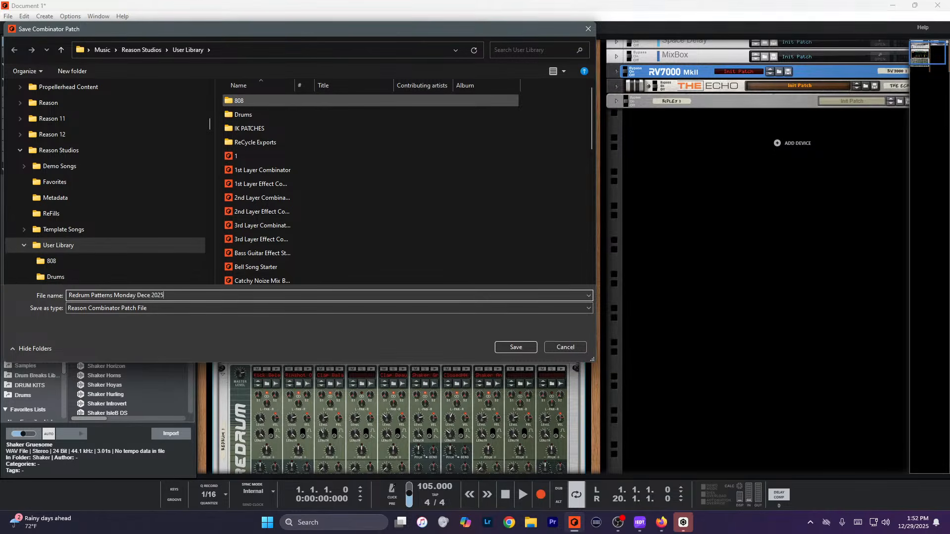
pyautogui.press('Return')
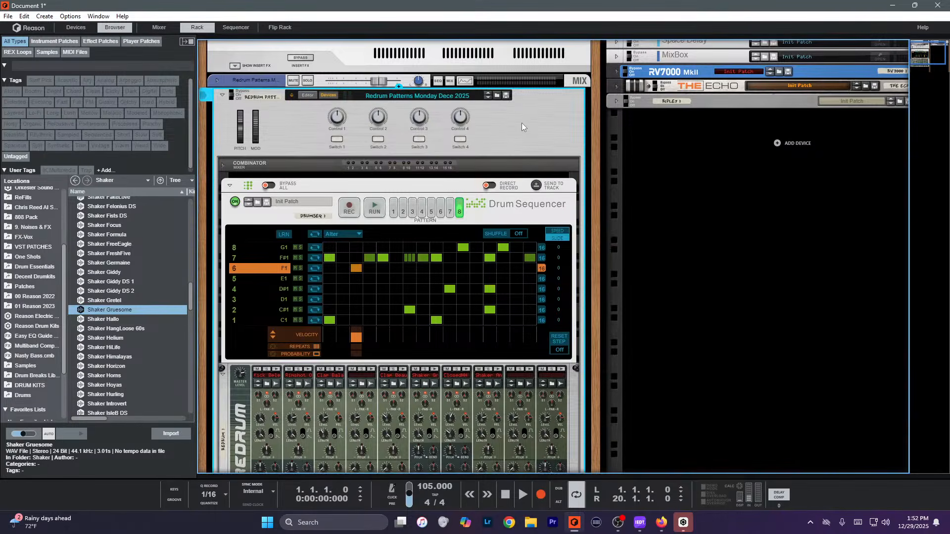
pyautogui.scroll(2, 465, 131)
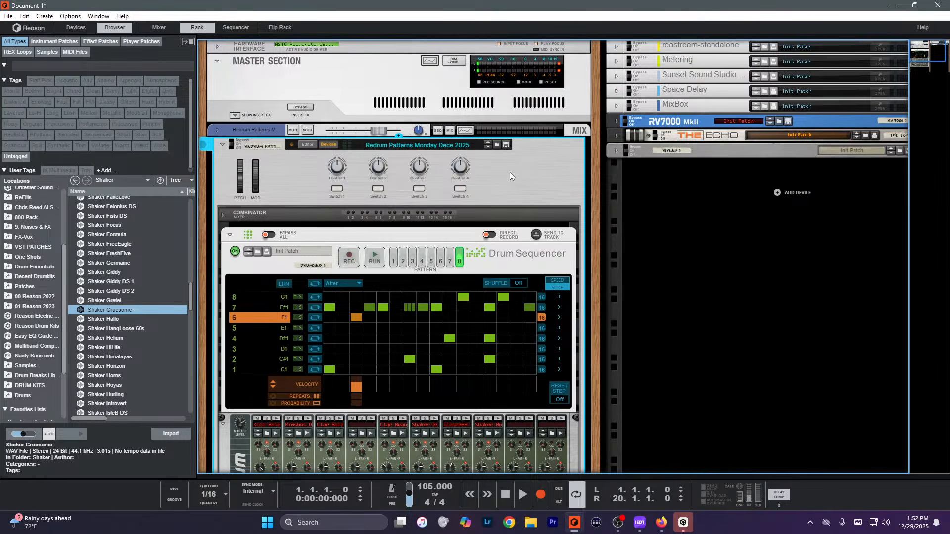
pyautogui.click(394, 257)
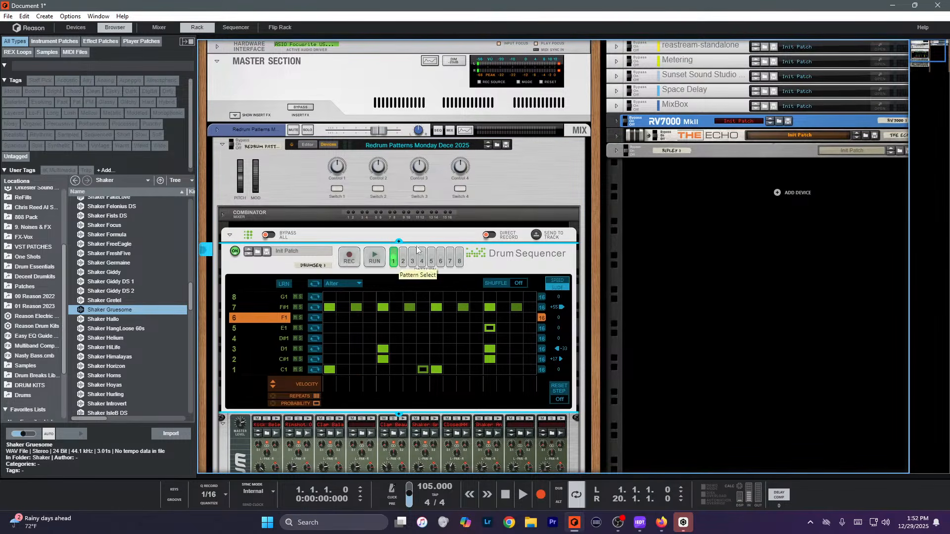
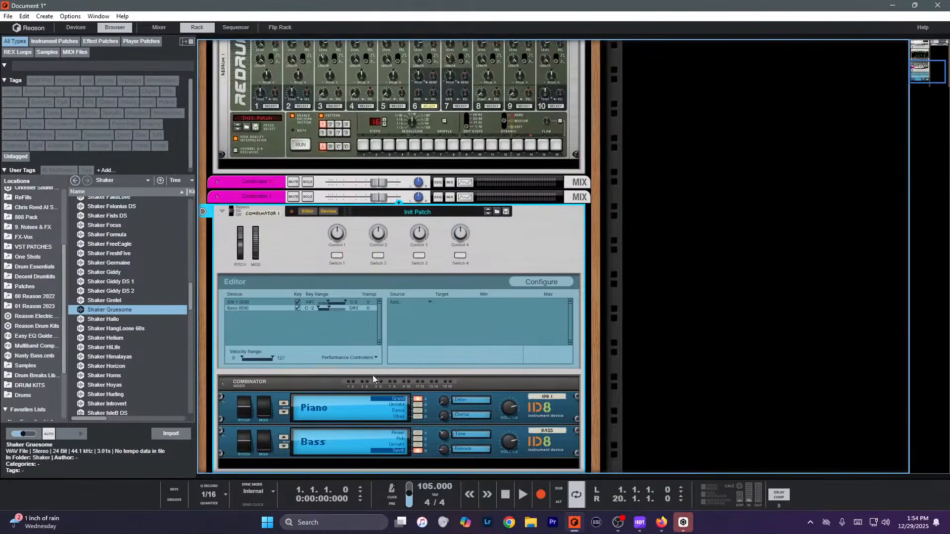
# Add a third ID8 instrument below the Bass inside the Combinator, set to Electric Piano with its volume lowered.
pyautogui.scroll(-3, 393, 351)
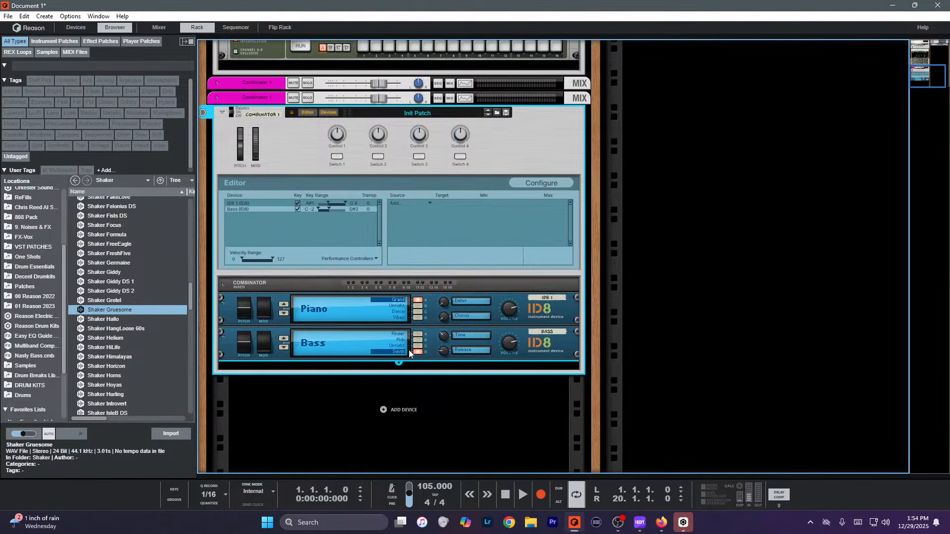
pyautogui.rightClick(400, 361)
pyautogui.click(444, 390)
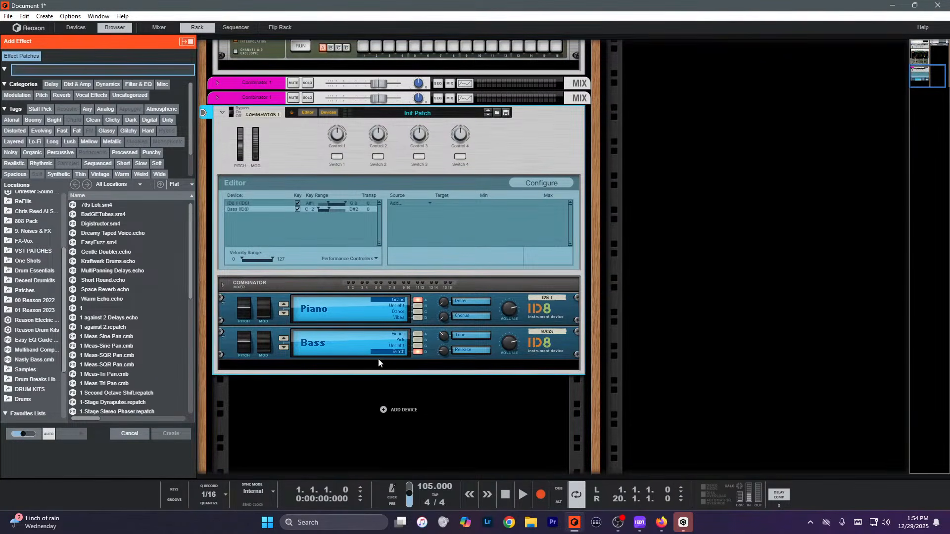
pyautogui.rightClick(399, 363)
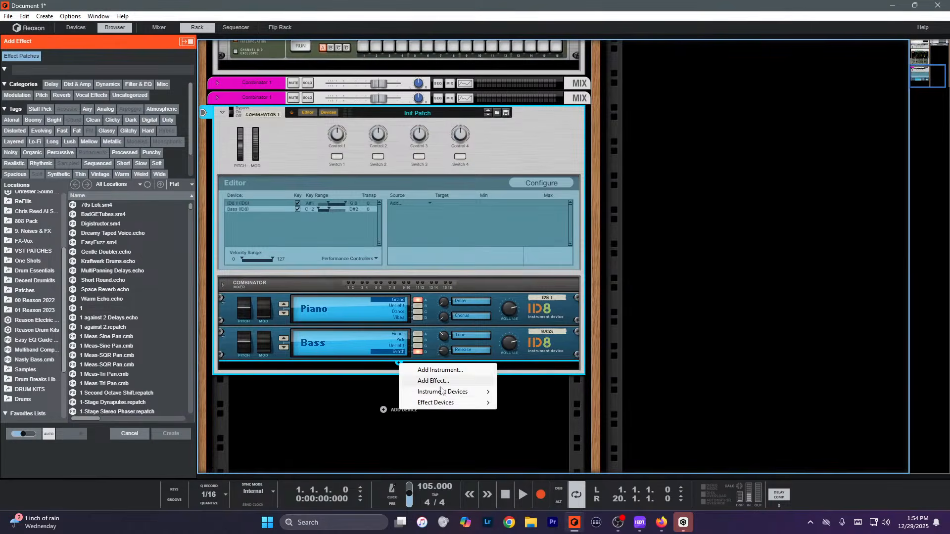
pyautogui.moveTo(443, 393)
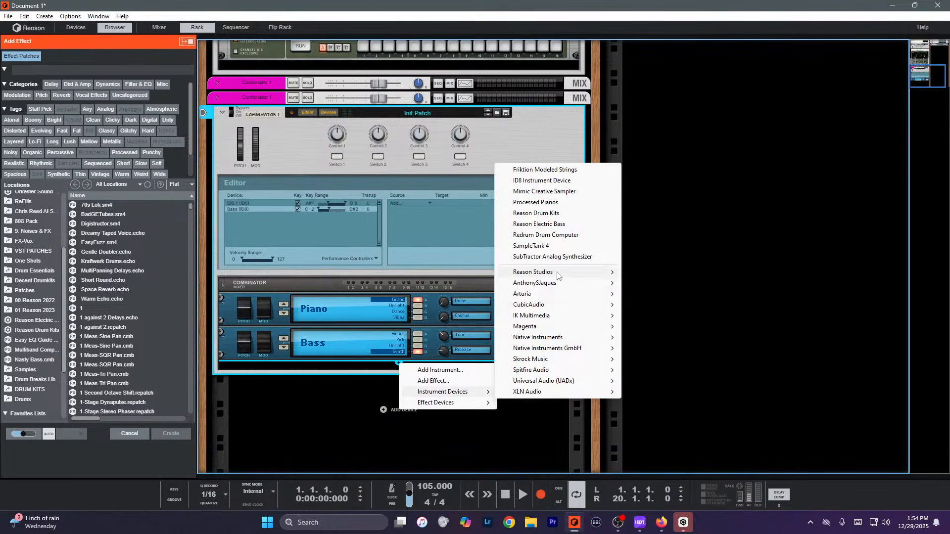
pyautogui.moveTo(554, 272)
pyautogui.click(658, 276)
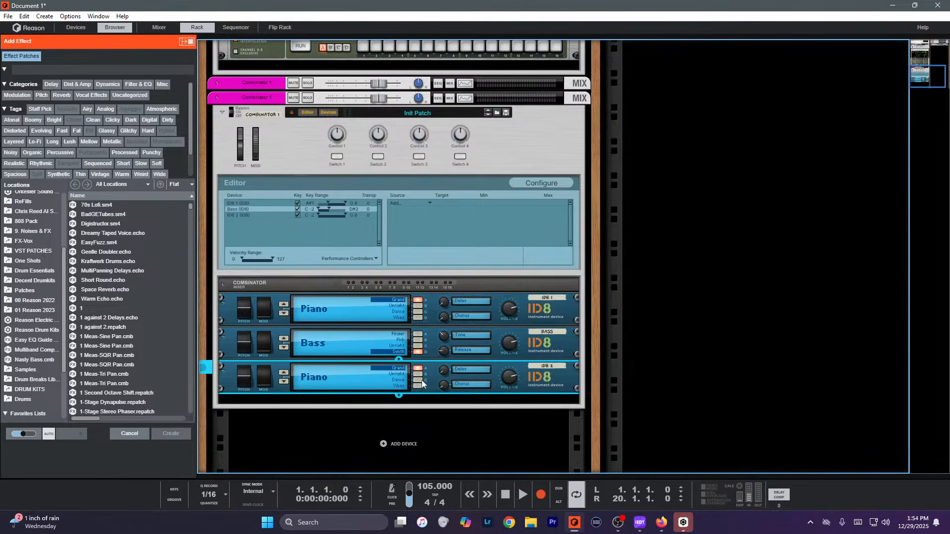
pyautogui.click(286, 381)
pyautogui.moveTo(503, 406); pyautogui.dragTo(498, 412)
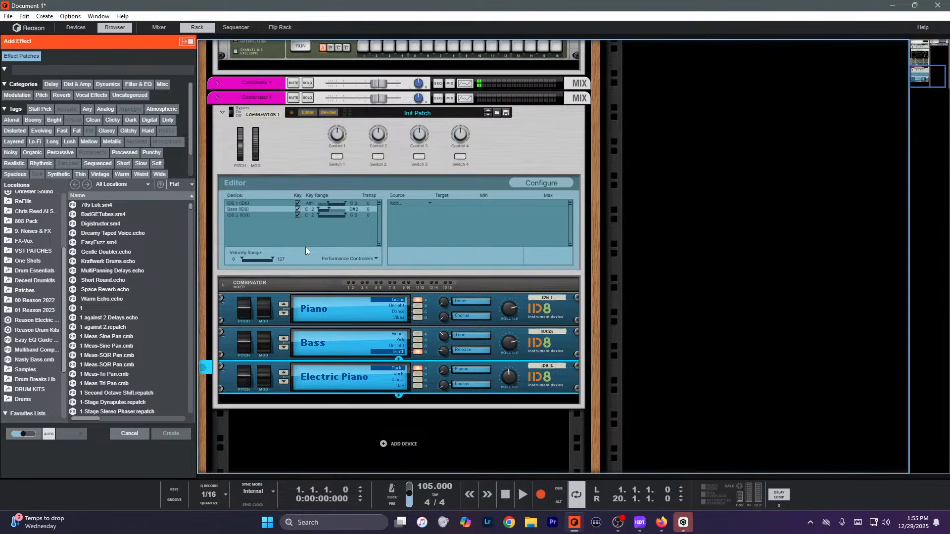
# Add a fourth ID8 instrument at the end of the Combinator and set its category to Bass.
pyautogui.click(399, 395)
pyautogui.moveTo(441, 424)
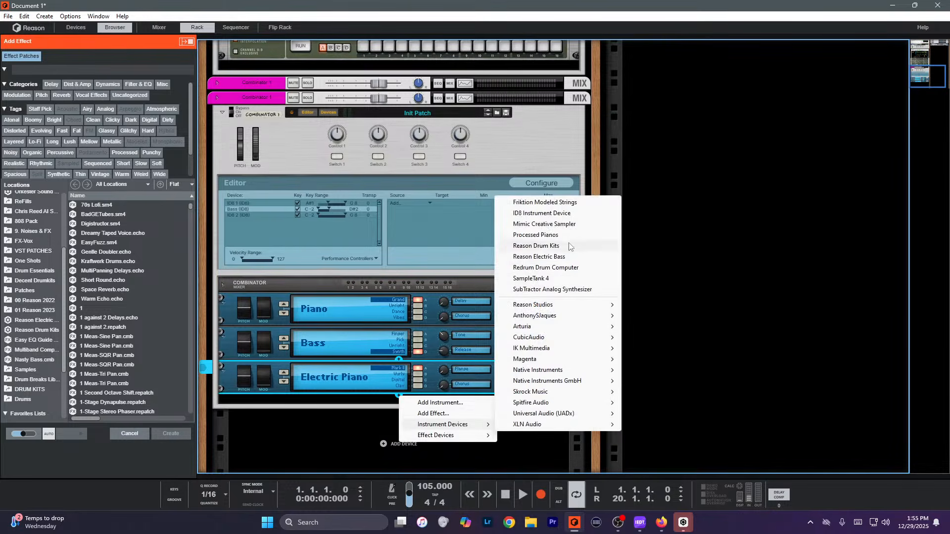
pyautogui.click(542, 218)
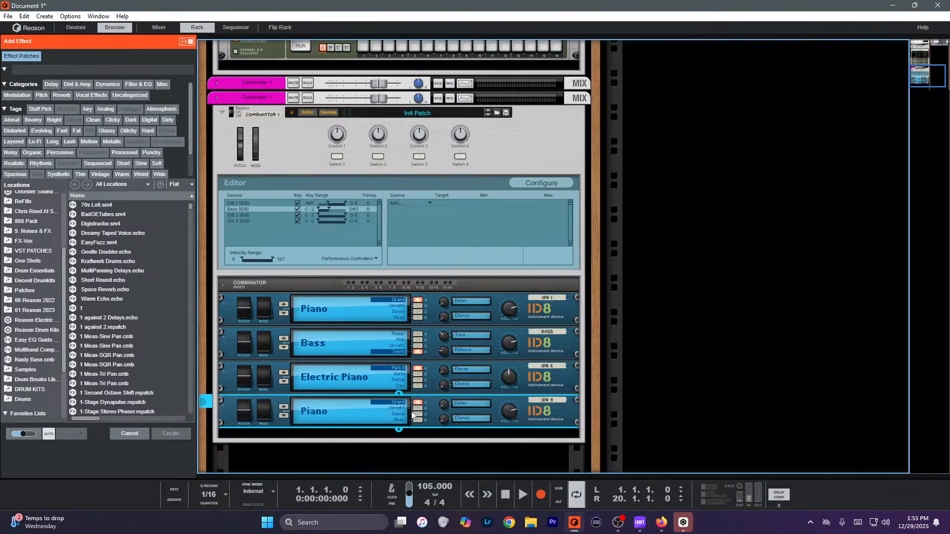
pyautogui.click(284, 417)
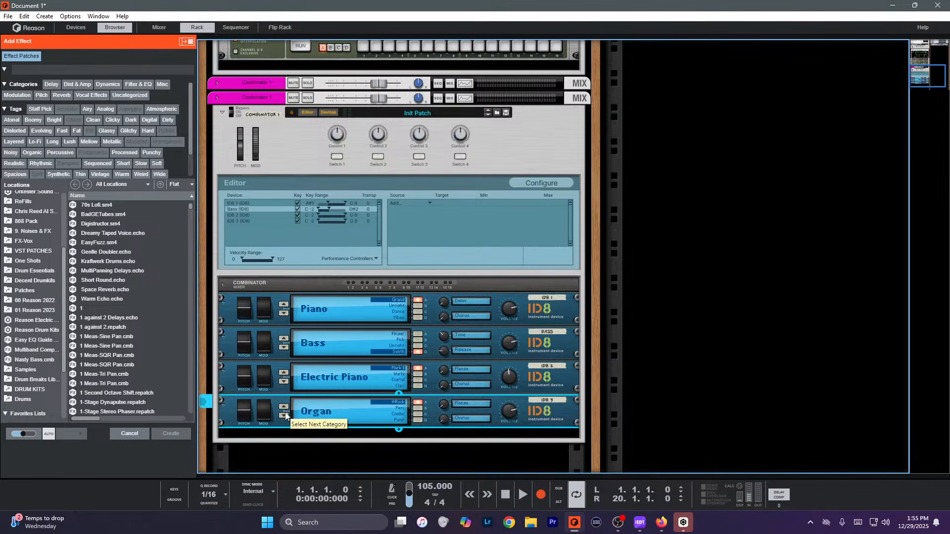
pyautogui.click(284, 416)
pyautogui.click(284, 419)
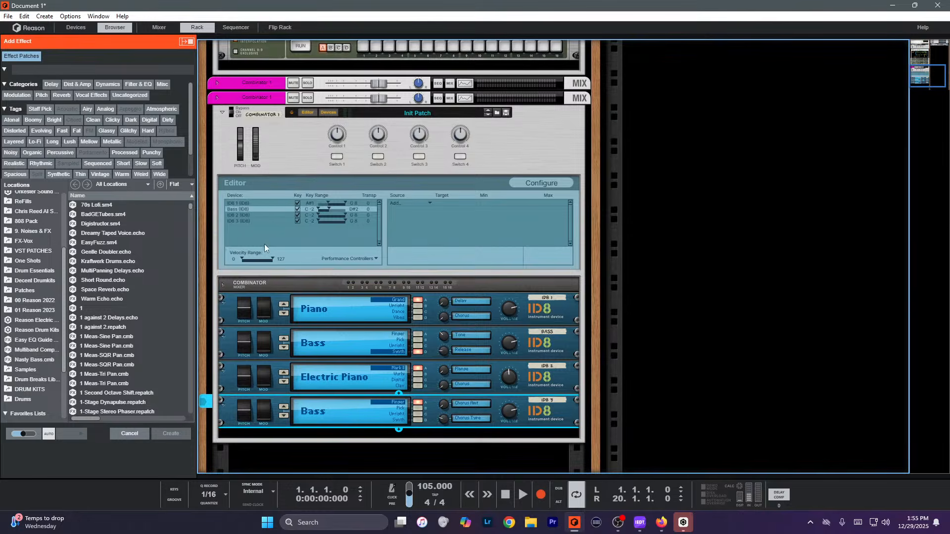
# Rename the fourth ID8 as Bass and set its upper key range limit to D#2 in the Combinator Editor.
pyautogui.doubleClick(539, 399)
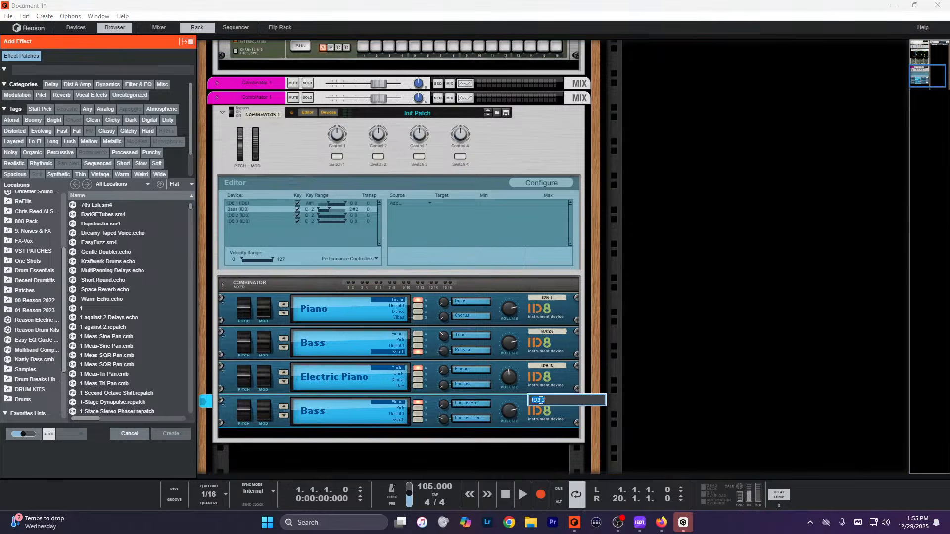
pyautogui.write('Bass')
pyautogui.press('Return')
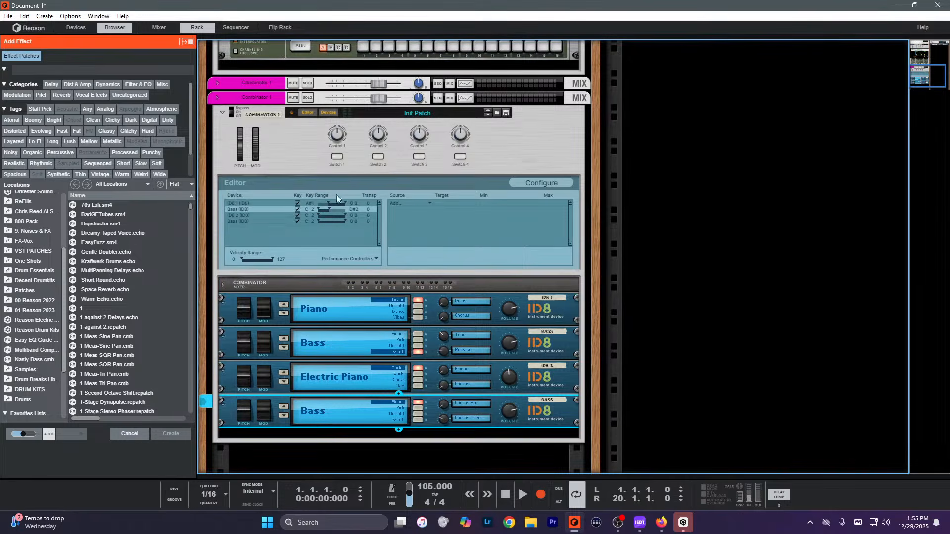
pyautogui.click(345, 221)
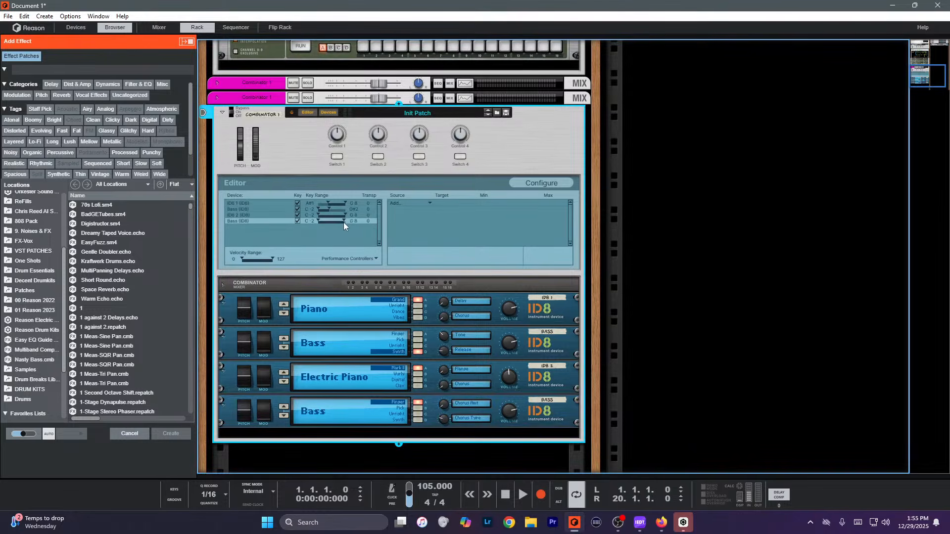
pyautogui.moveTo(340, 225); pyautogui.dragTo(334, 227)
# Switch the Electric Piano ID8 to the Digital sound.
pyautogui.click(419, 380)
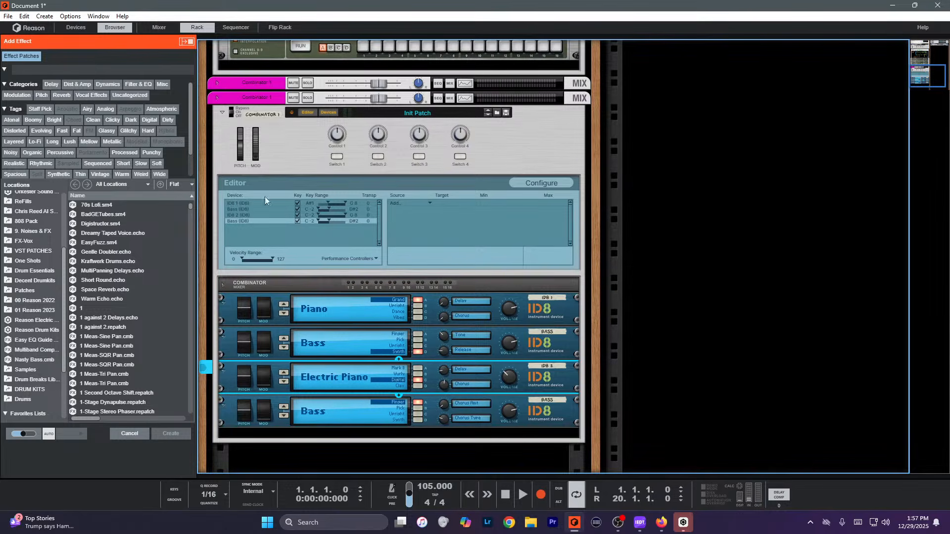
pyautogui.click(487, 429)
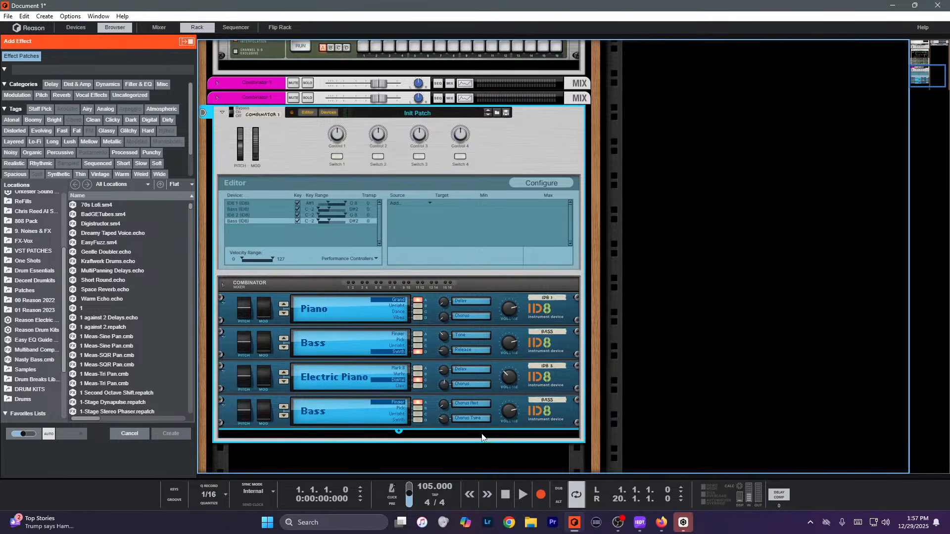
pyautogui.rightClick(529, 132)
pyautogui.moveTo(604, 298)
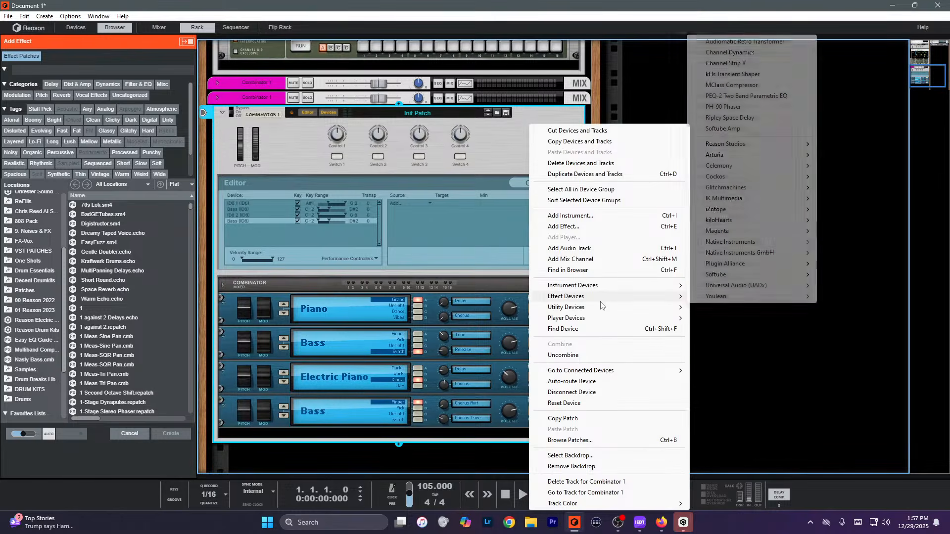
pyautogui.click(427, 312)
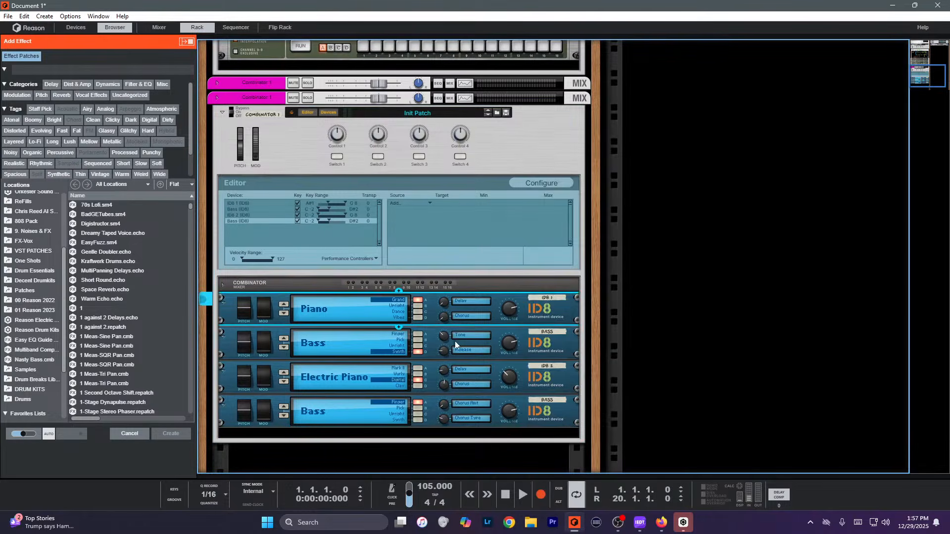
# Add a Reason Studios Quartet Chorus Ensemble effect to the first Bass ID8.
pyautogui.rightClick(543, 342)
pyautogui.moveTo(594, 177)
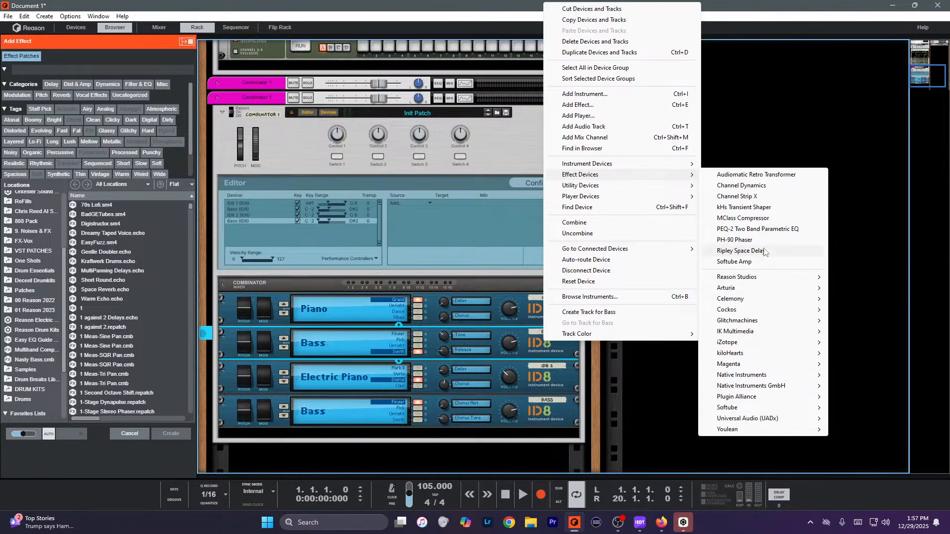
pyautogui.moveTo(775, 279)
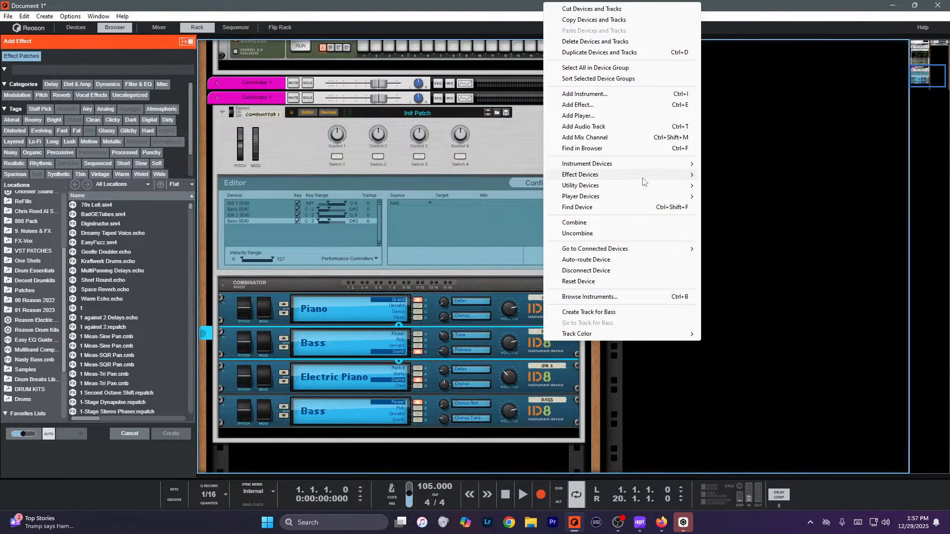
pyautogui.moveTo(643, 175)
pyautogui.moveTo(734, 278)
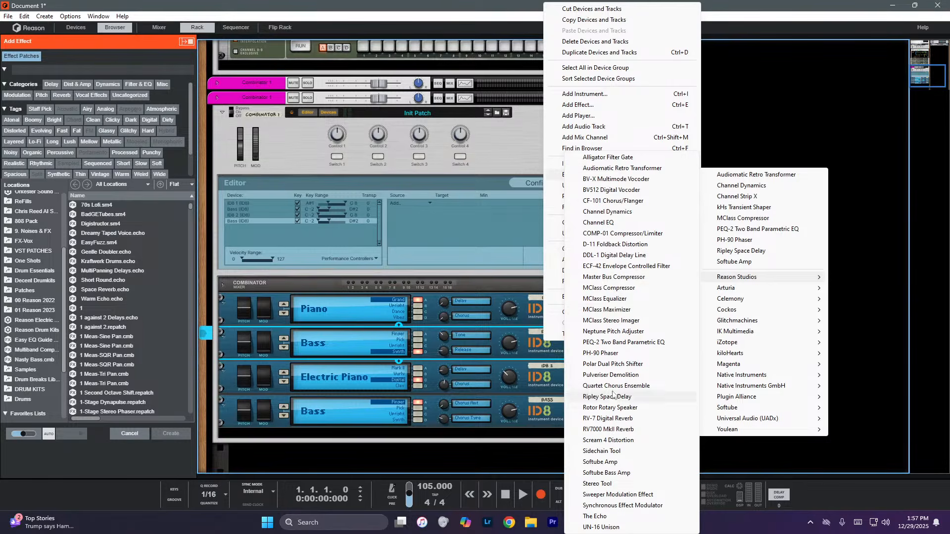
pyautogui.click(604, 386)
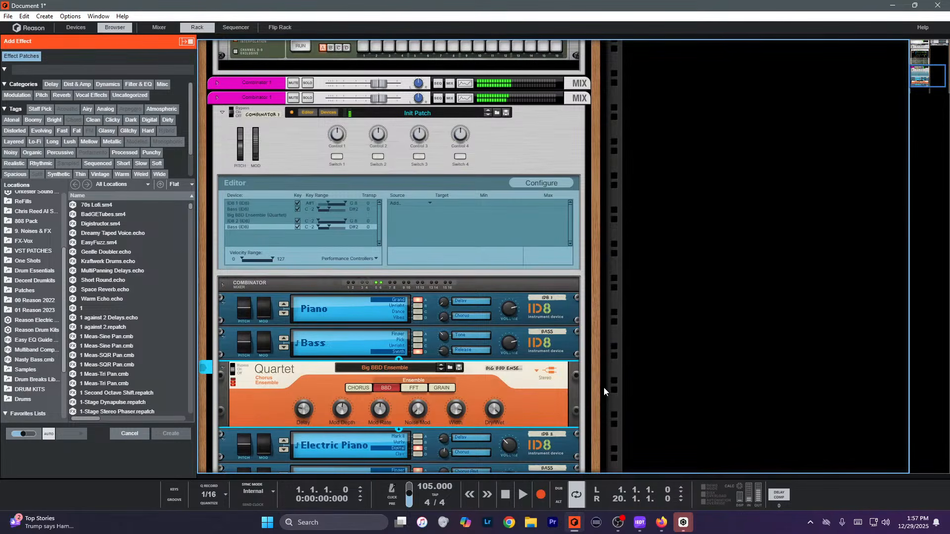
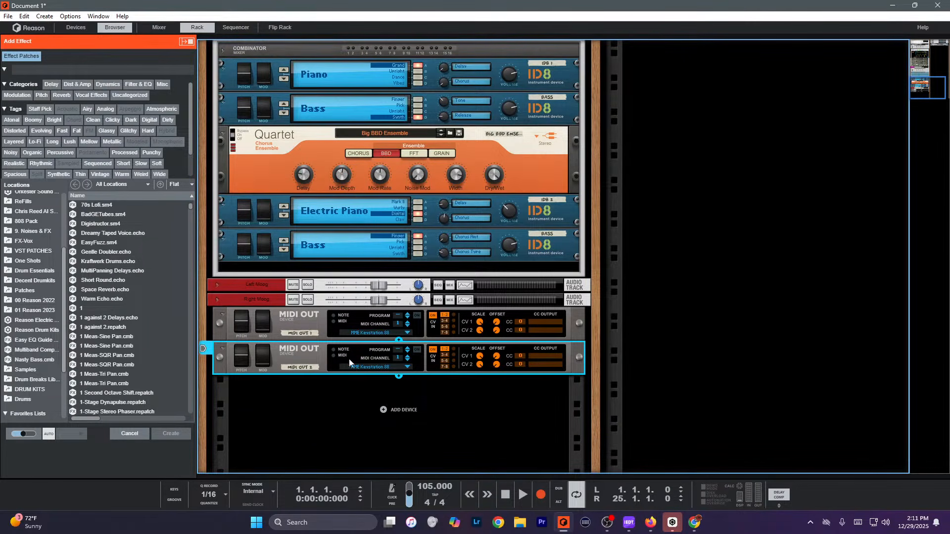
# Set the output port of the MIDI Out 2 device to MME SYNTHSTATION49.
pyautogui.click(375, 366)
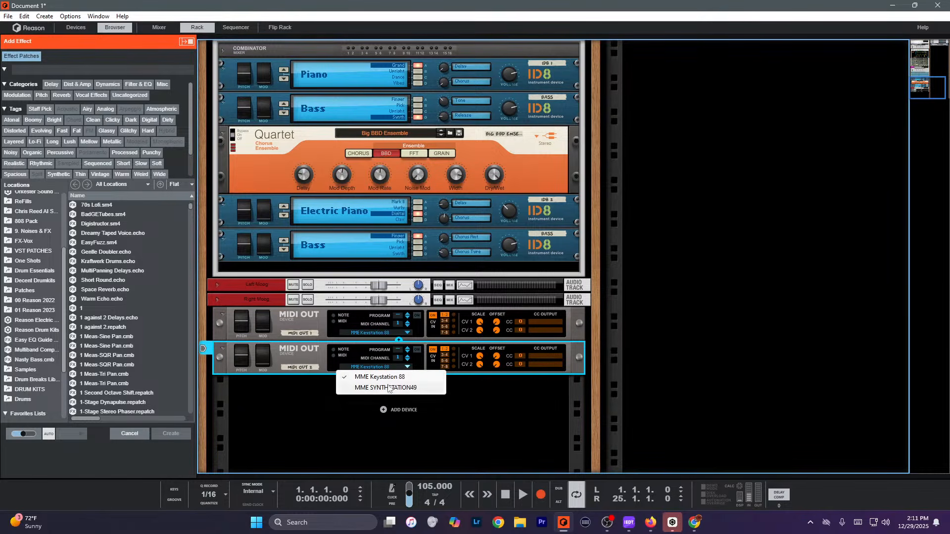
pyautogui.click(376, 378)
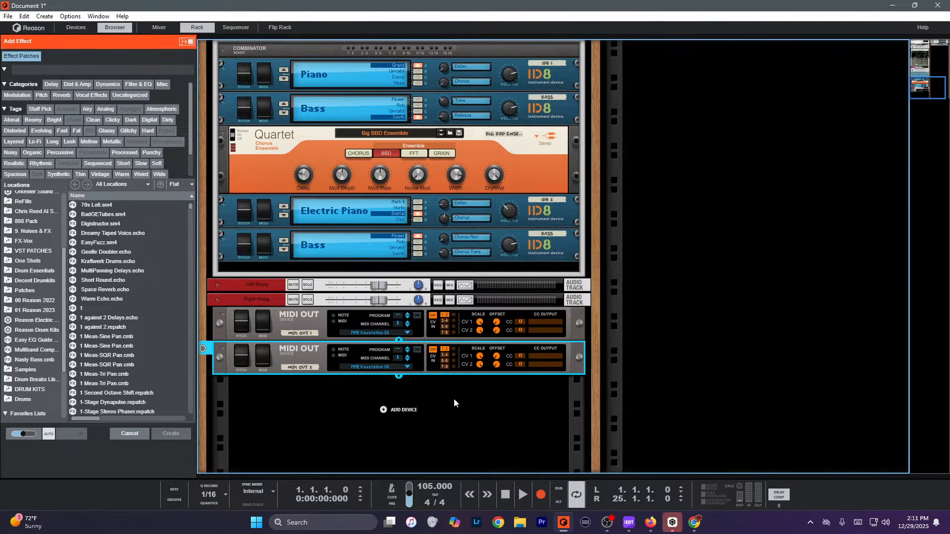
pyautogui.click(391, 368)
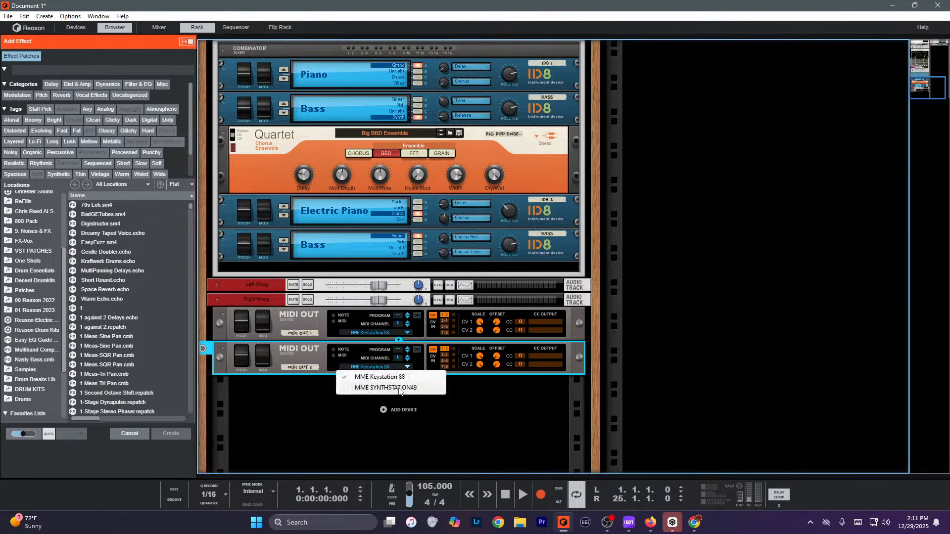
pyautogui.click(401, 386)
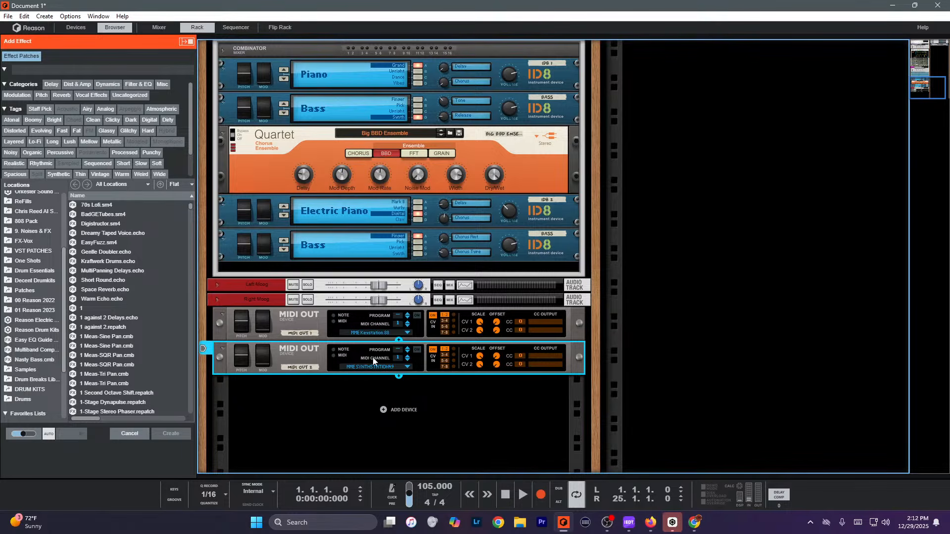
# Switch from the rack to the sequencer to view the MIDI Out 2 track.
pyautogui.press('F6')
pyautogui.press('F7')
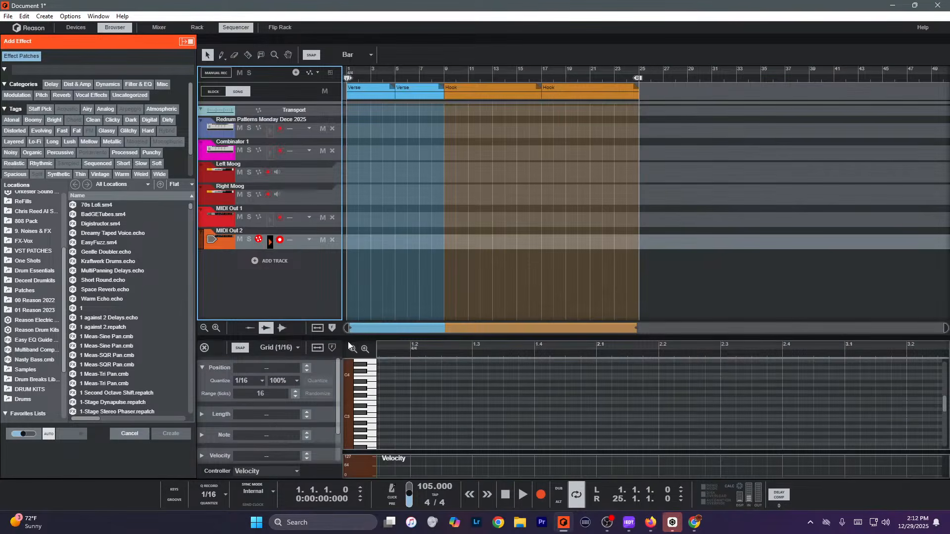
pyautogui.click(270, 242)
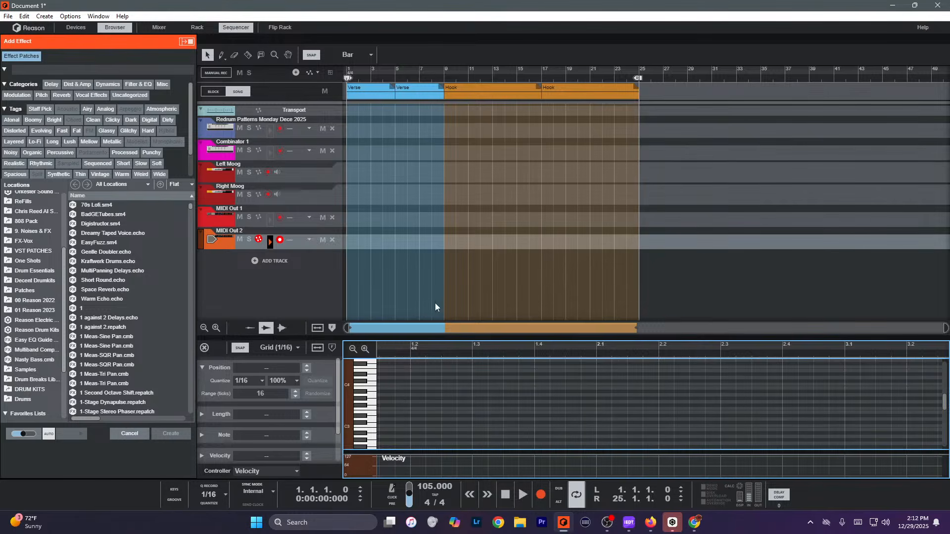
pyautogui.click(455, 261)
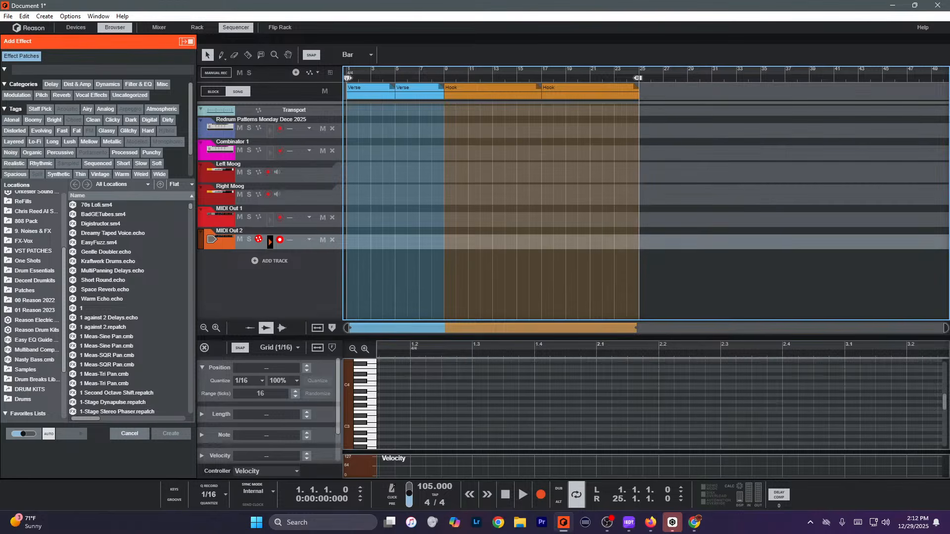
pyautogui.hotkey('alt', 'Tab')
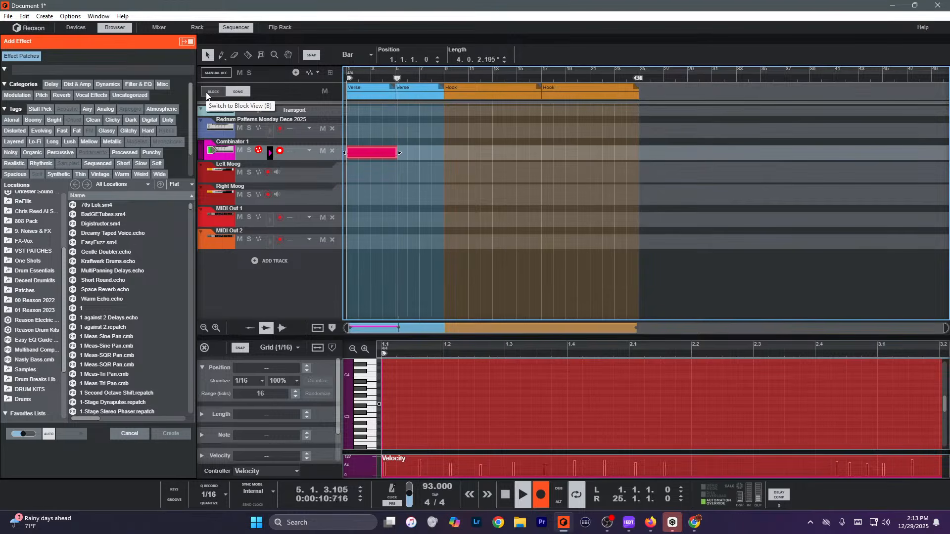
# Stop recording, start playback and trim the recorded Combinator 1 clip to 4 bars.
pyautogui.press('space')
pyautogui.press('space')
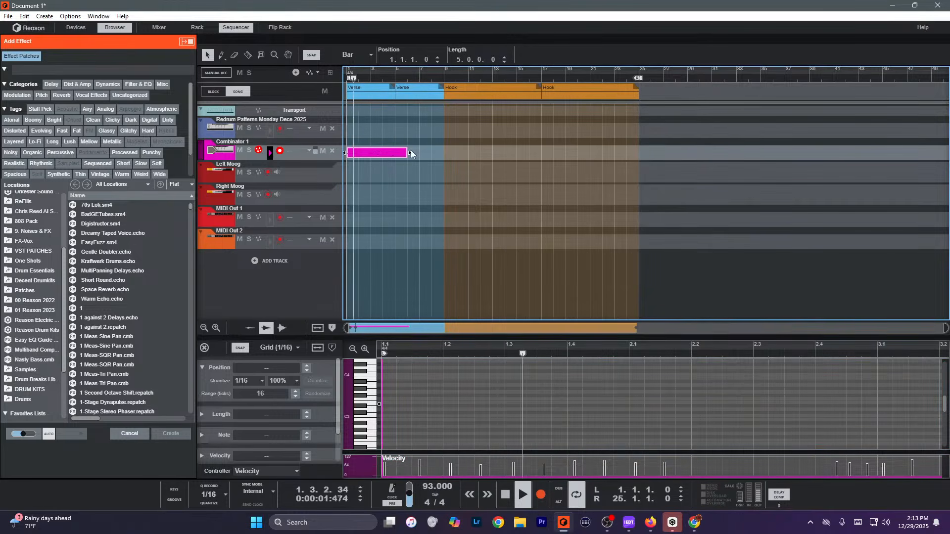
pyautogui.moveTo(409, 154); pyautogui.dragTo(396, 153)
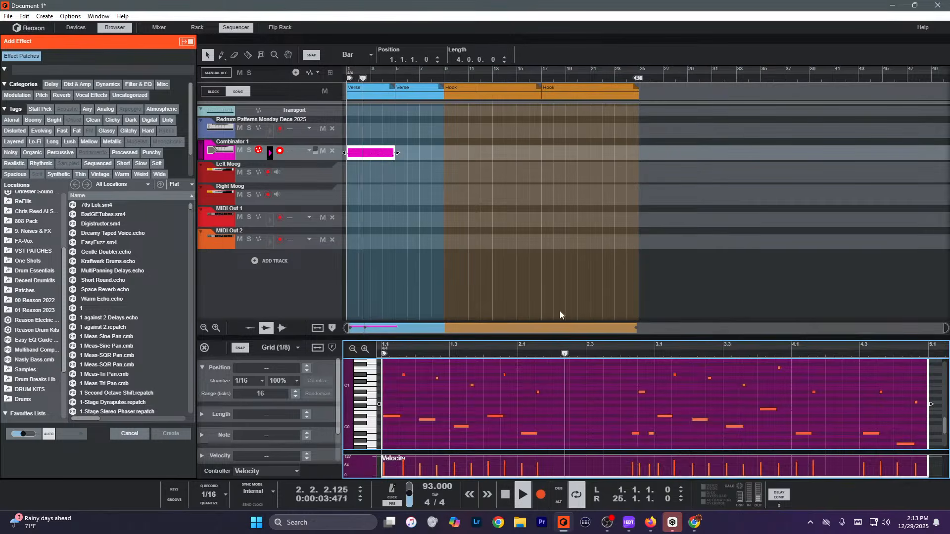
# Examine all the notes in the Combinator 1 clip during playback and close the note editor.
pyautogui.hotkey('ctrl', 'a')
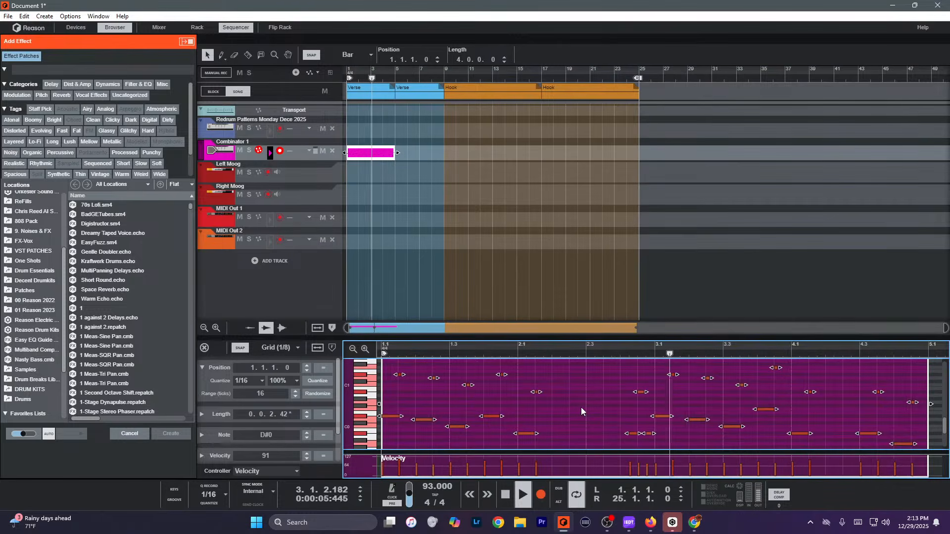
pyautogui.click(581, 408)
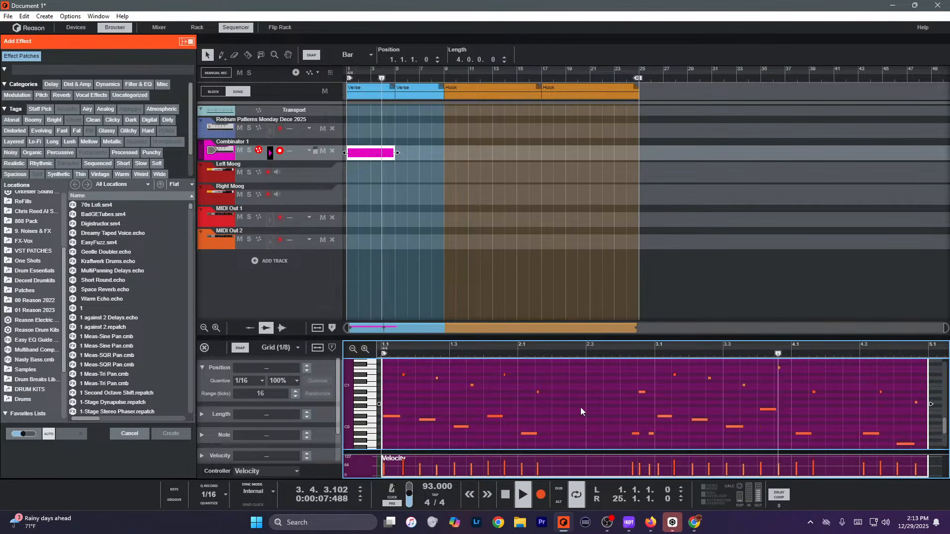
pyautogui.press('Escape')
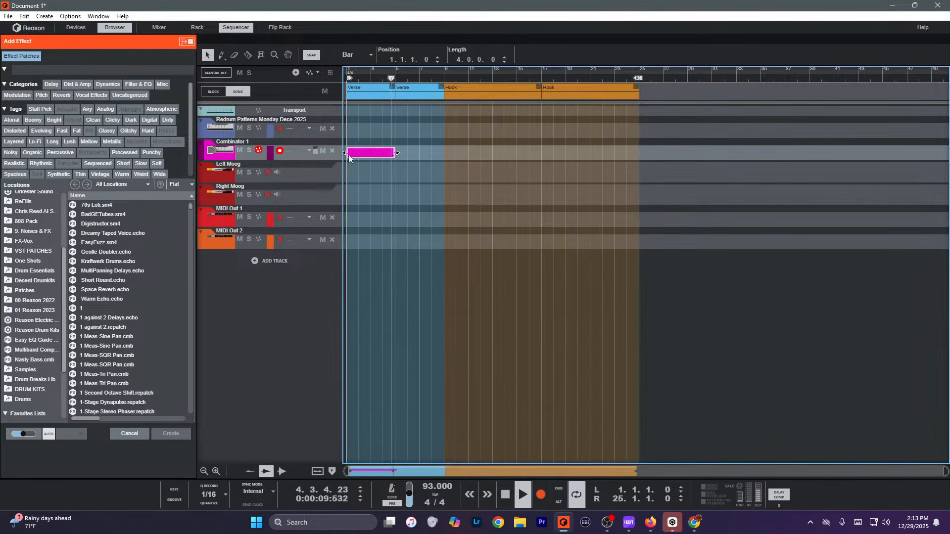
# Select the first two-bar clip on the Combinator 1 track and audition the part from the song start.
pyautogui.moveTo(346, 152); pyautogui.dragTo(339, 173)
pyautogui.press('space')
pyautogui.hotkey('shift', 'Return')
pyautogui.press('space')
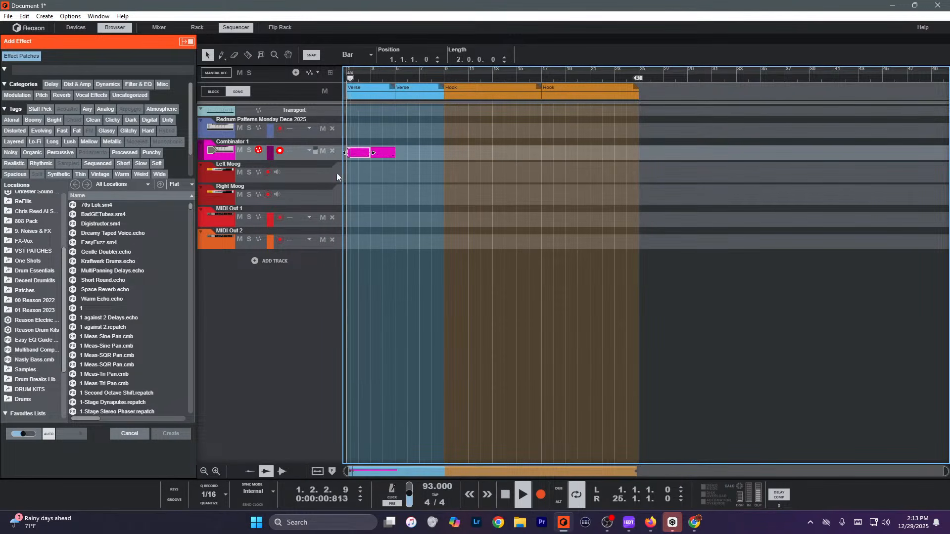
pyautogui.press('space')
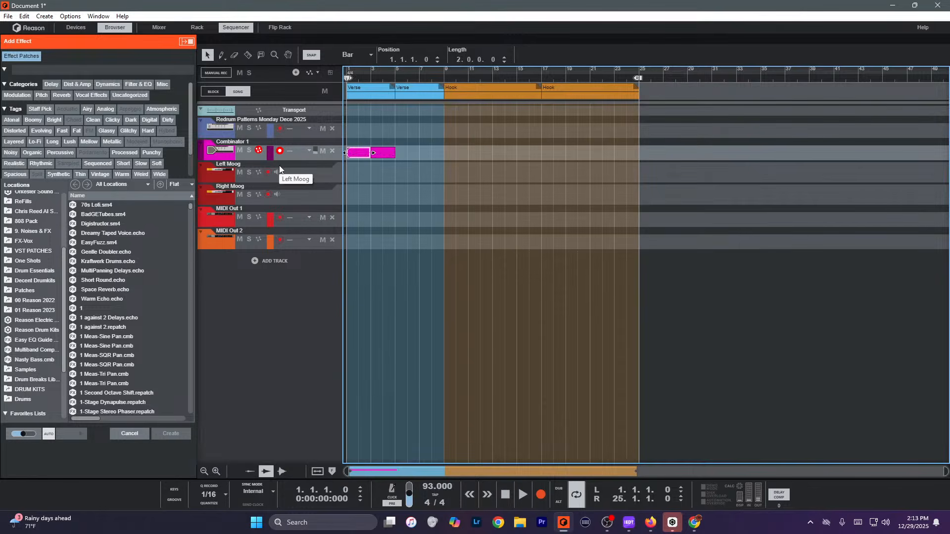
pyautogui.press('space')
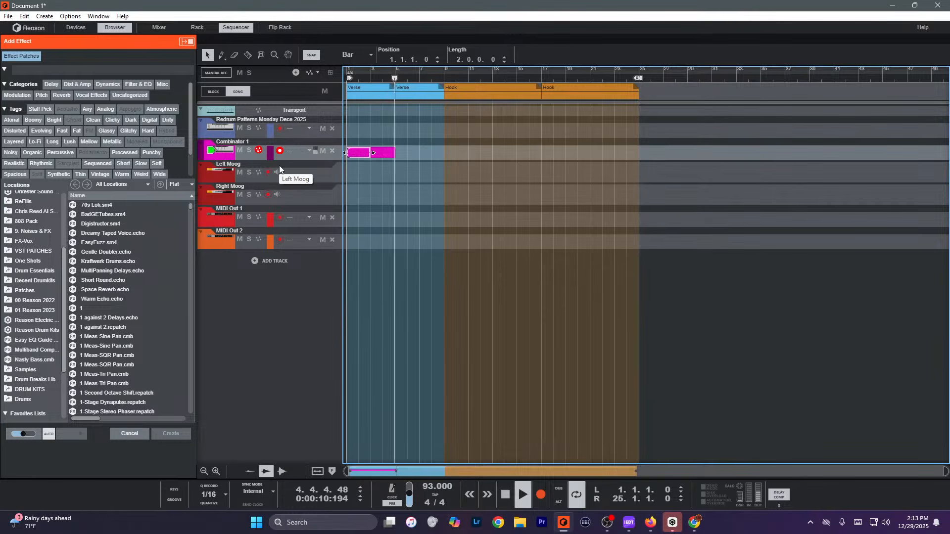
pyautogui.press('space')
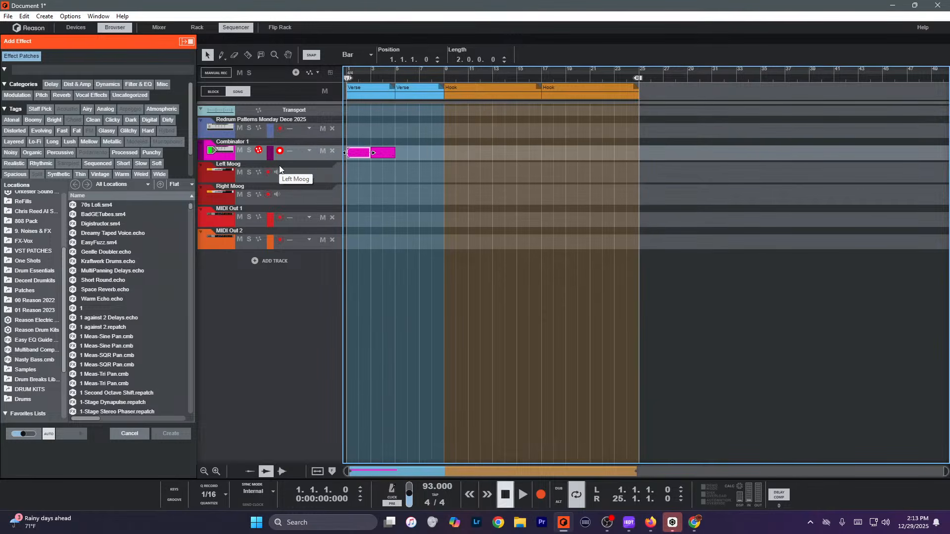
pyautogui.press('space')
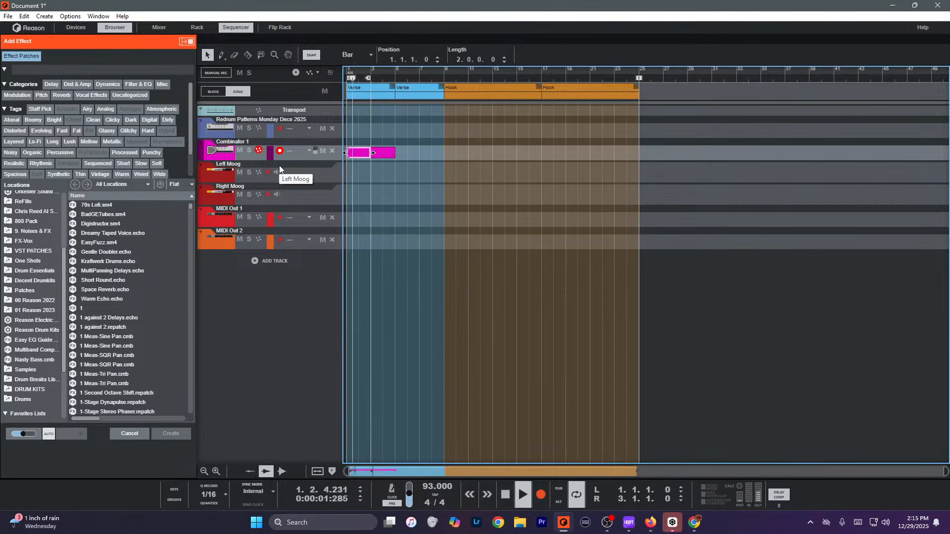
# Add a new overdub lane to Combinator 1 and record a two-bar clip at bar 1 on it.
pyautogui.press(',')
pyautogui.press('space')
pyautogui.hotkey('ctrl', 'Return')
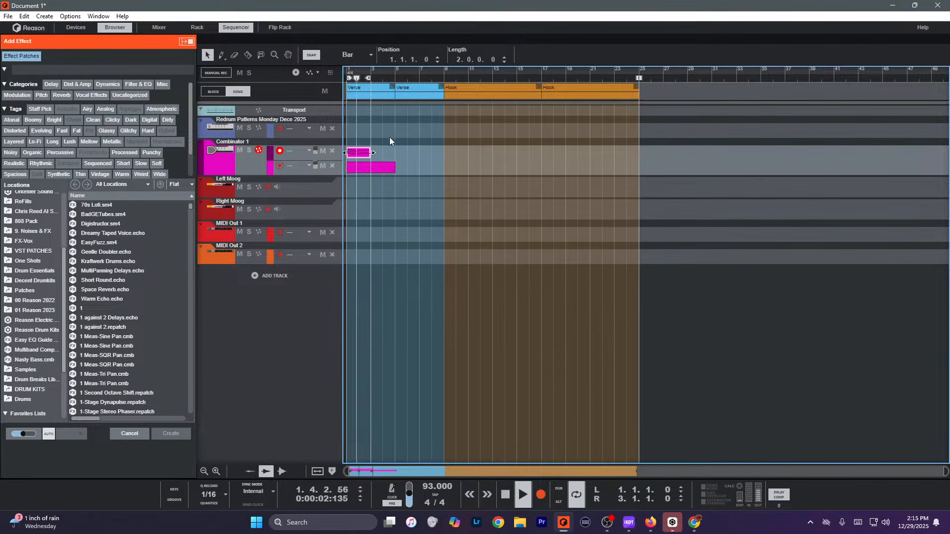
# Duplicate the recorded two-bar Combinator 1 clip to bar 3 and set the right loop locator to bar 5.
pyautogui.moveTo(383, 145); pyautogui.dragTo(332, 153)
pyautogui.hotkey('ctrl', 'd')
pyautogui.keyDown('alt'); pyautogui.click(396, 78); pyautogui.keyUp('alt')
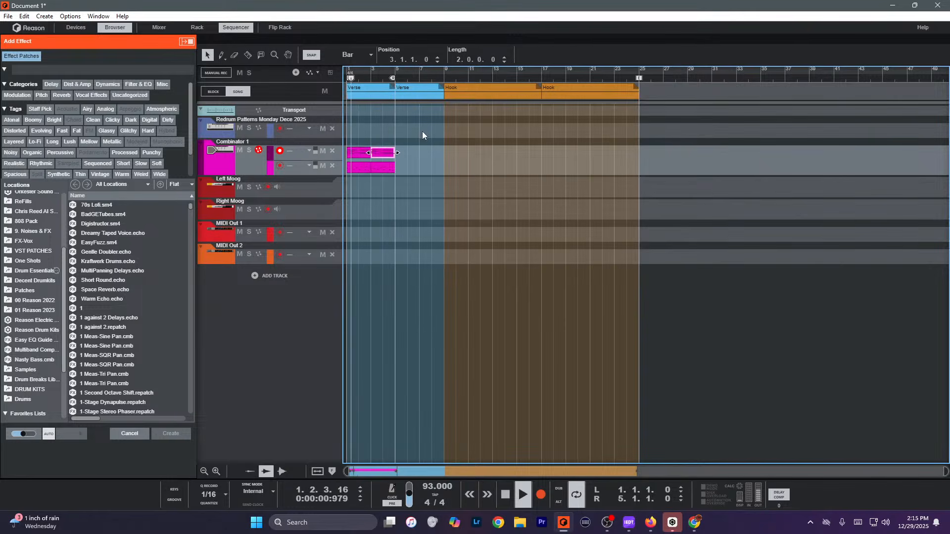
pyautogui.click(422, 132)
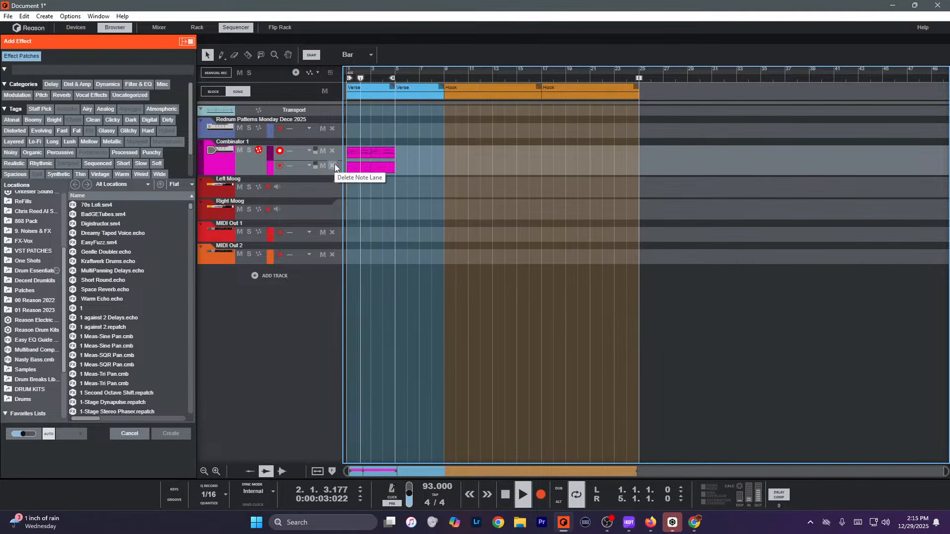
# Add another overdub note lane to Combinator 1 and create a new Subtractor instrument track.
pyautogui.press(',')
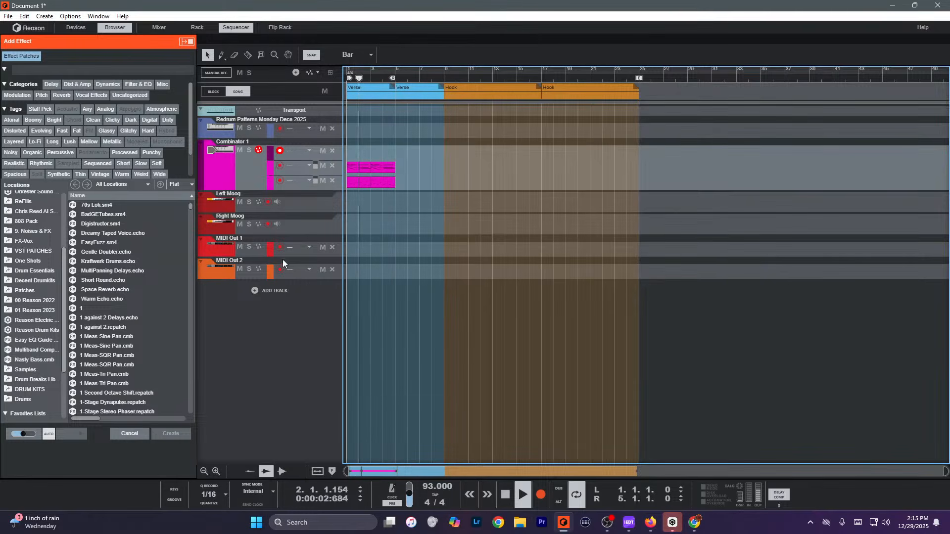
pyautogui.rightClick(280, 294)
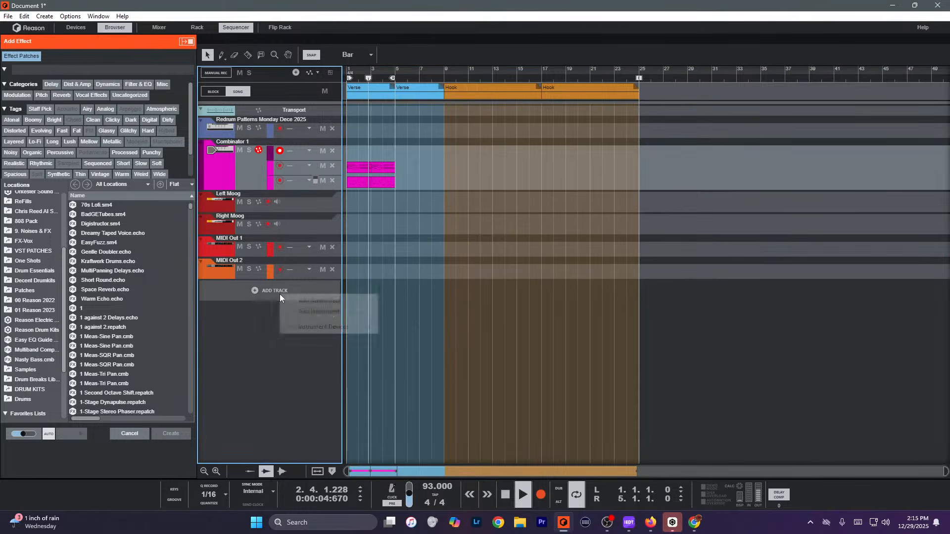
pyautogui.moveTo(364, 328)
pyautogui.click(447, 192)
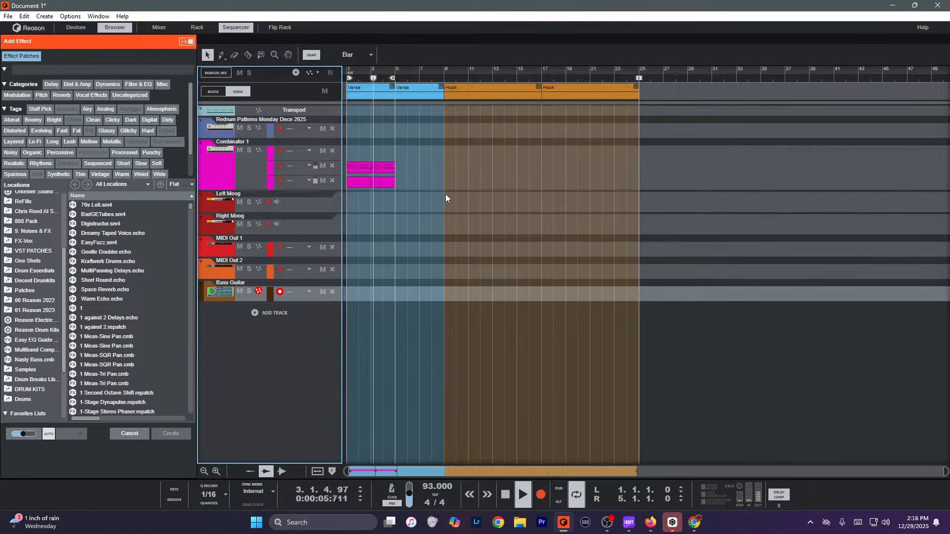
# Enable the high-pass filter in the Bass Guitar channel's Spectrum EQ, and select the Subtractor in the rack.
pyautogui.press('F6')
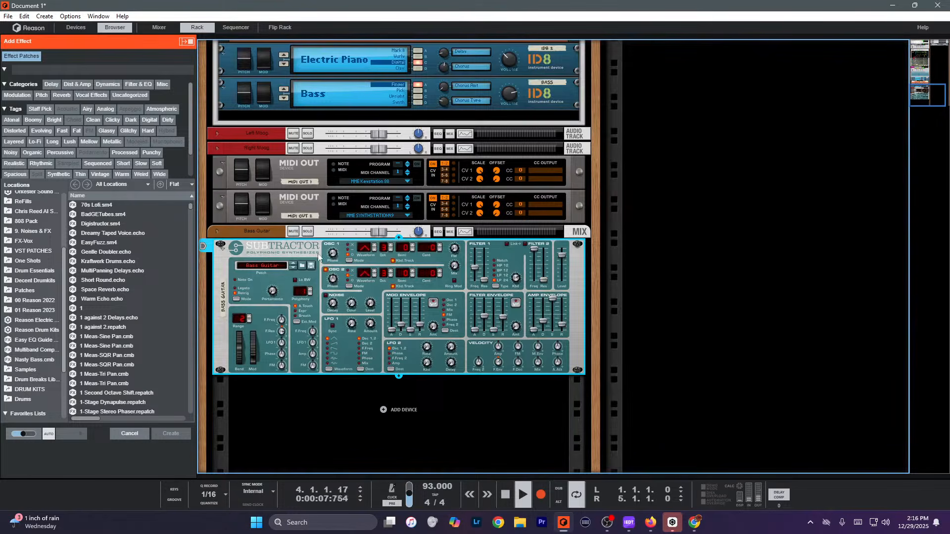
pyautogui.press('F2')
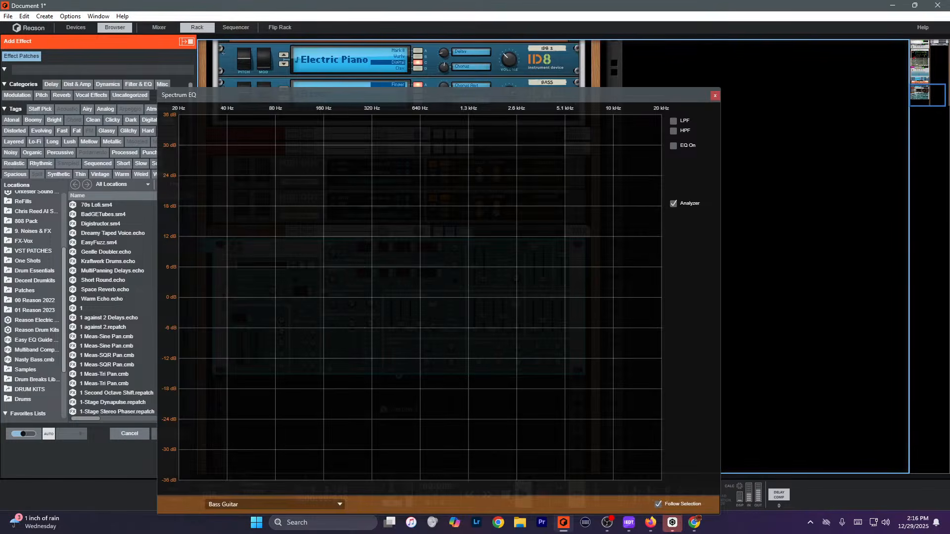
pyautogui.click(673, 131)
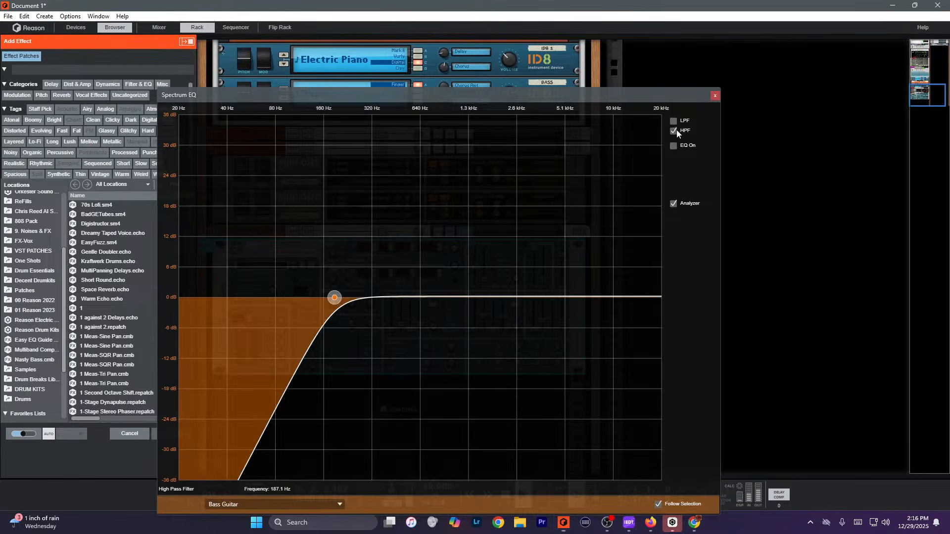
pyautogui.click(715, 96)
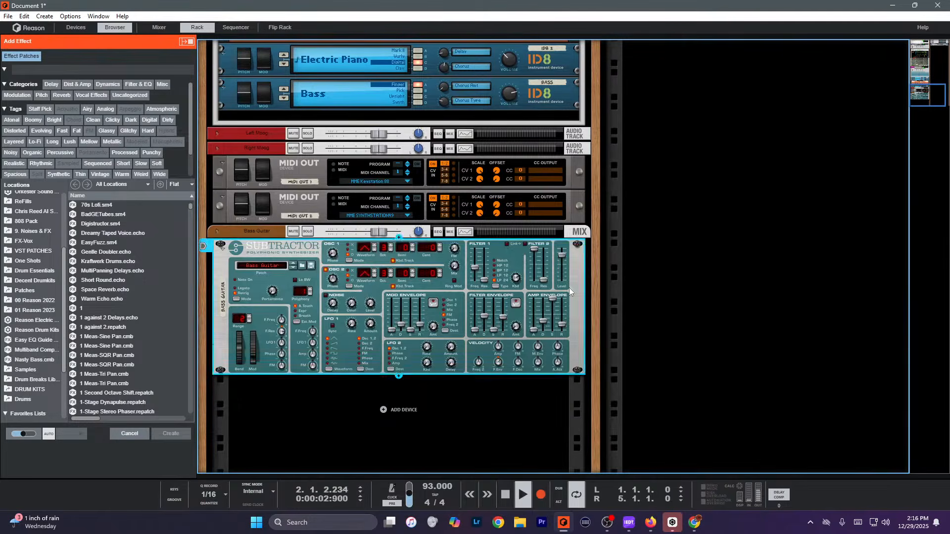
pyautogui.click(559, 405)
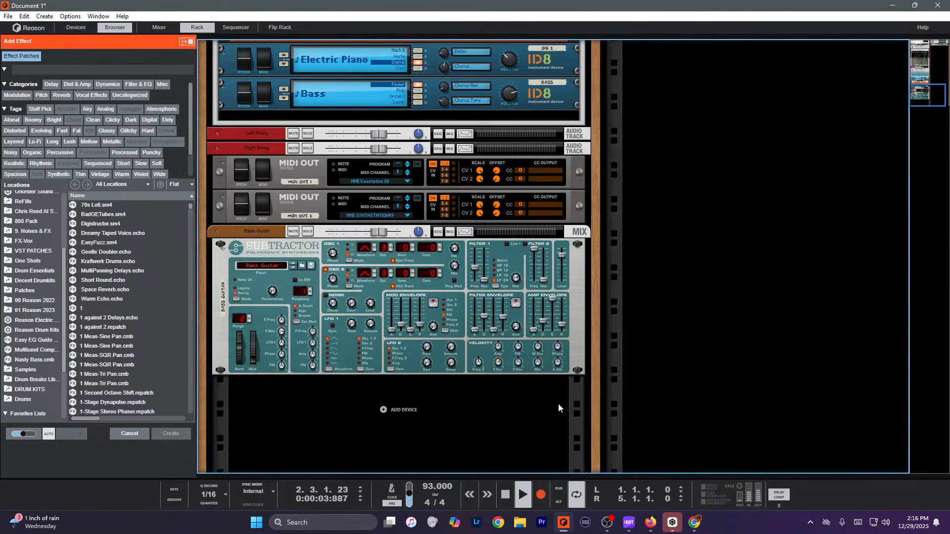
pyautogui.click(254, 346)
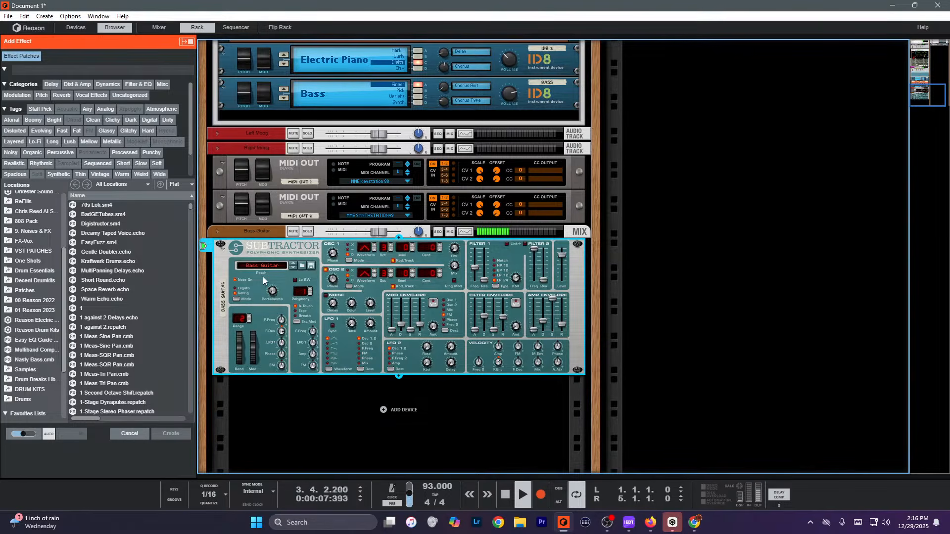
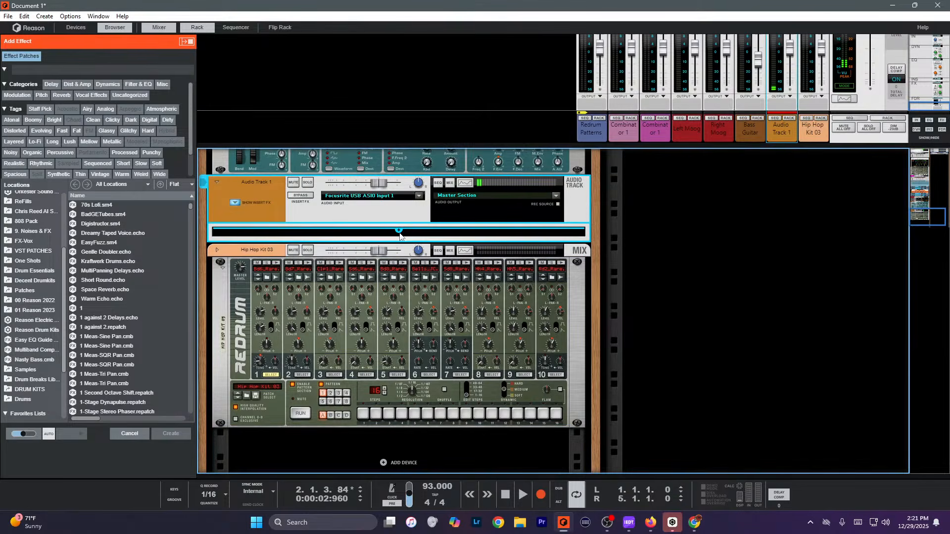
# Insert a Channel Dynamics effect on Audio Track 1.
pyautogui.click(400, 230)
pyautogui.moveTo(440, 249)
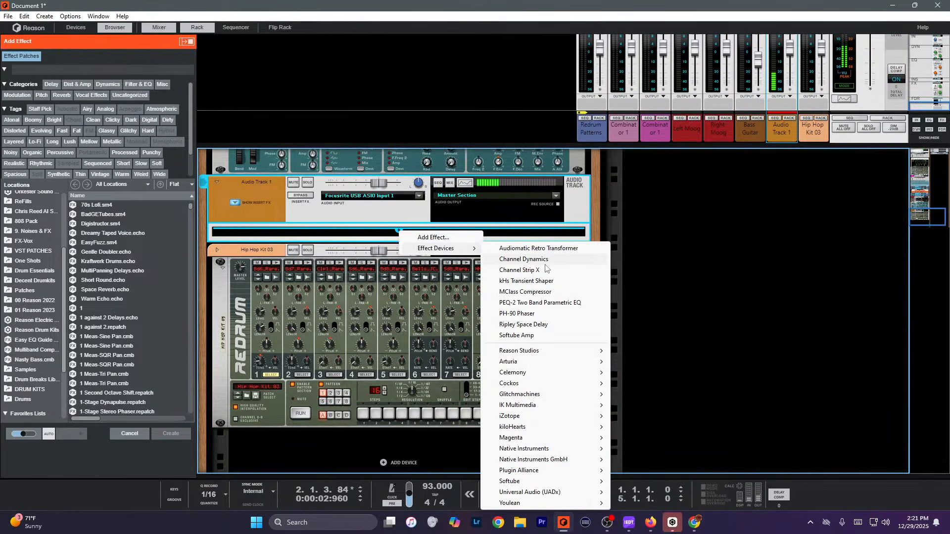
pyautogui.click(536, 260)
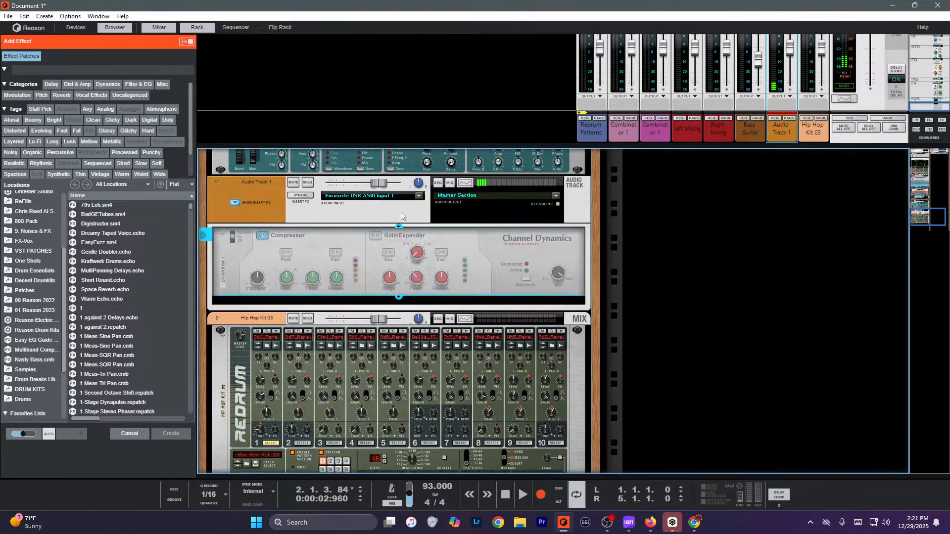
# Turn on Channel Dynamics' gate/expander and the compressor's Fast mode, and set its mix to 76.2 %.
pyautogui.click(375, 236)
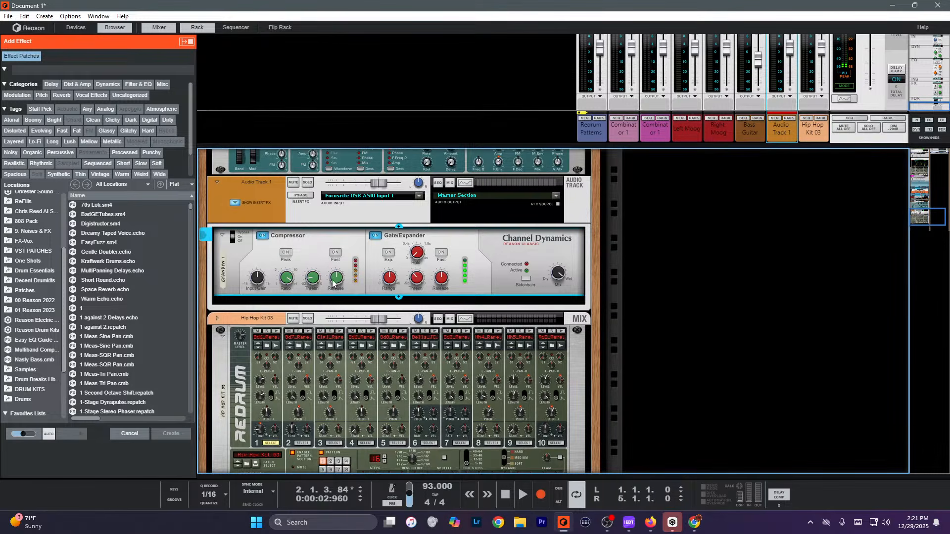
pyautogui.click(335, 253)
pyautogui.click(334, 254)
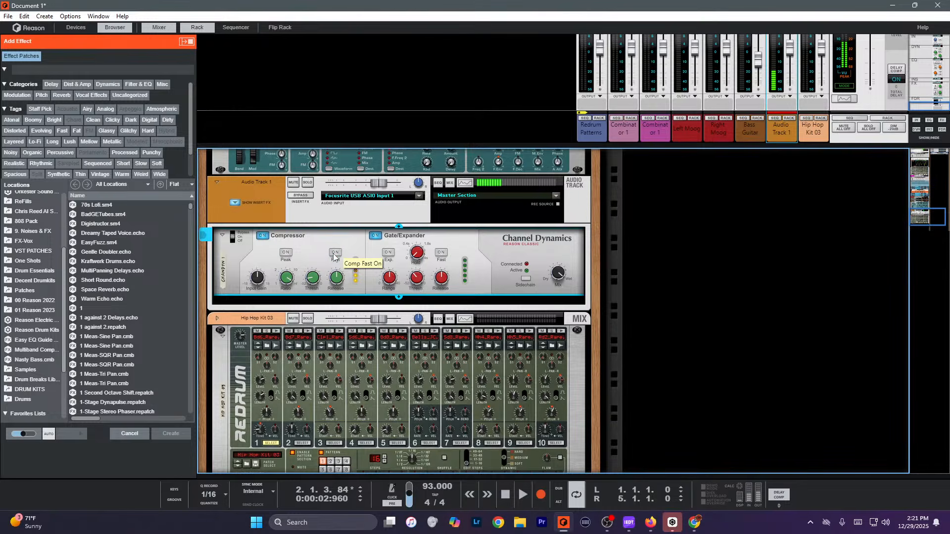
pyautogui.click(334, 255)
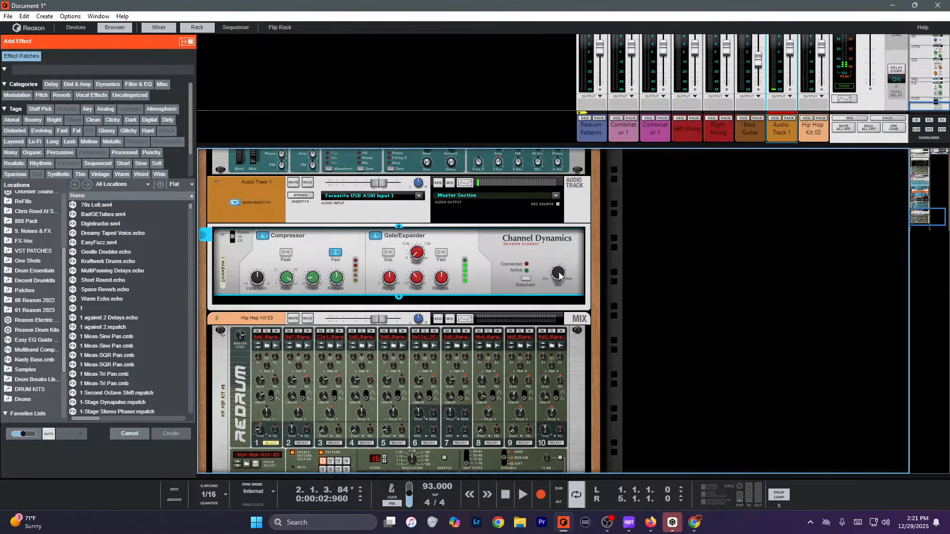
pyautogui.moveTo(561, 306); pyautogui.dragTo(563, 306)
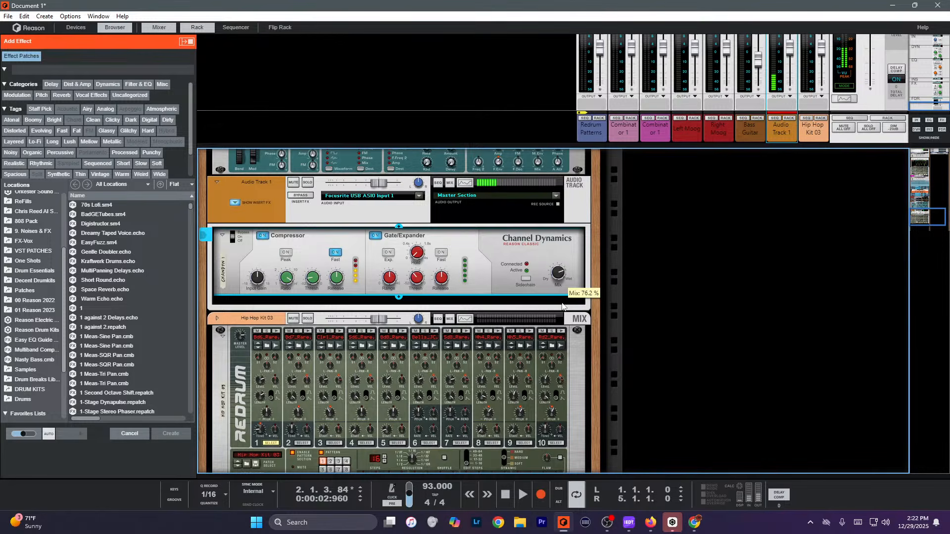
# Insert IK Multimedia's Joe Chiccarelli Vocal Strip (VST3) after Channel Dynamics on Audio Track 1.
pyautogui.click(398, 297)
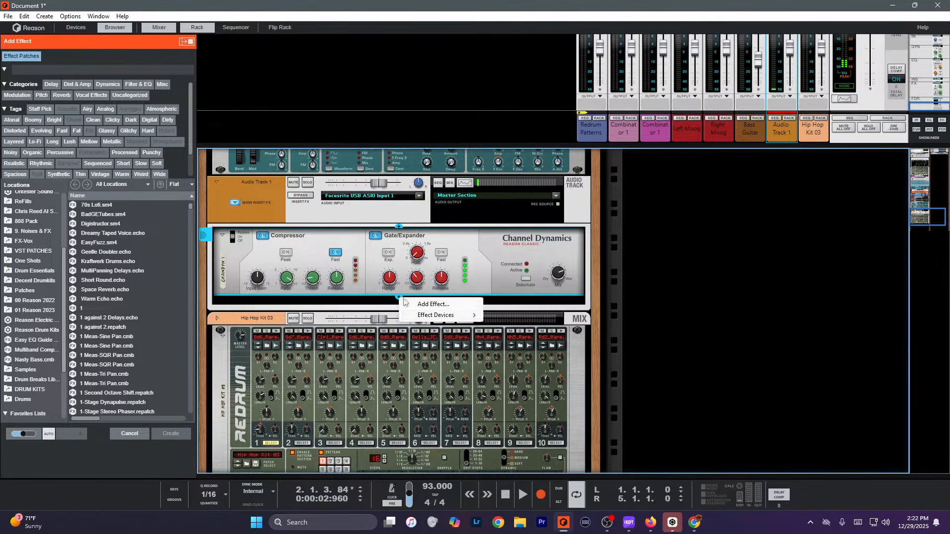
pyautogui.moveTo(435, 315)
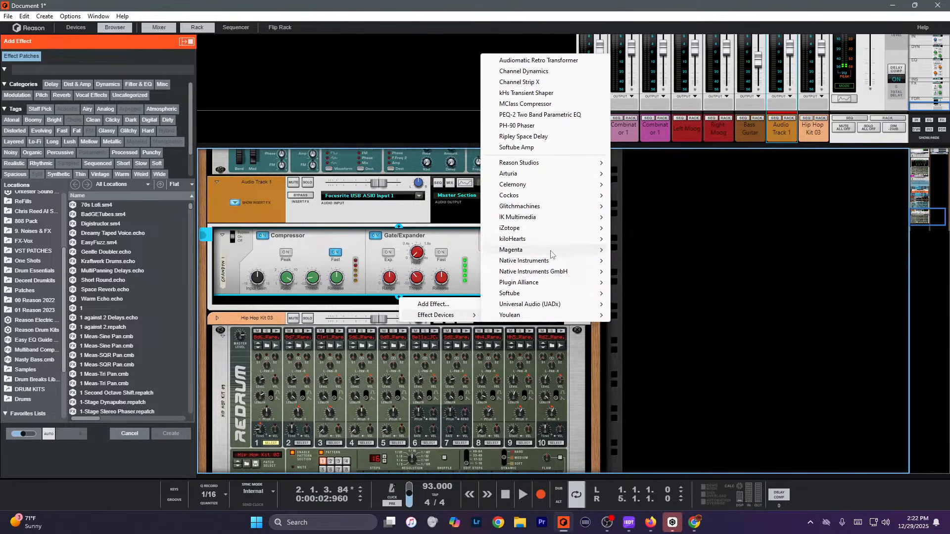
pyautogui.moveTo(547, 217)
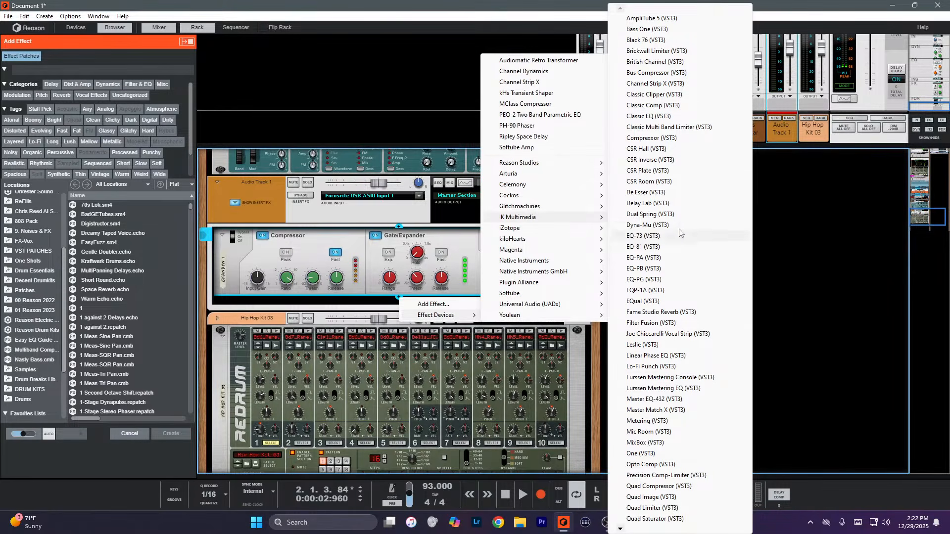
pyautogui.click(663, 334)
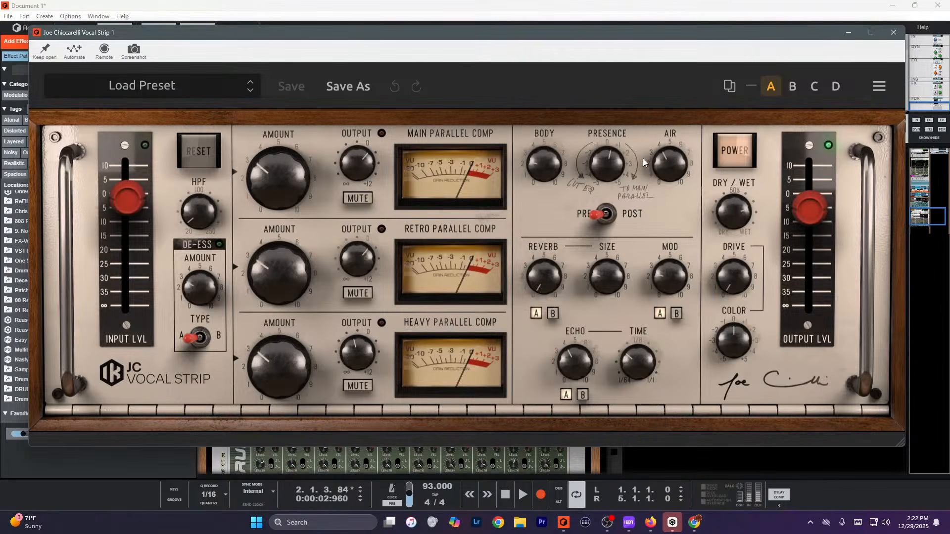
# Load the Very Forward Vocal preset in the vocal strip, and close the plug-in window.
pyautogui.click(205, 83)
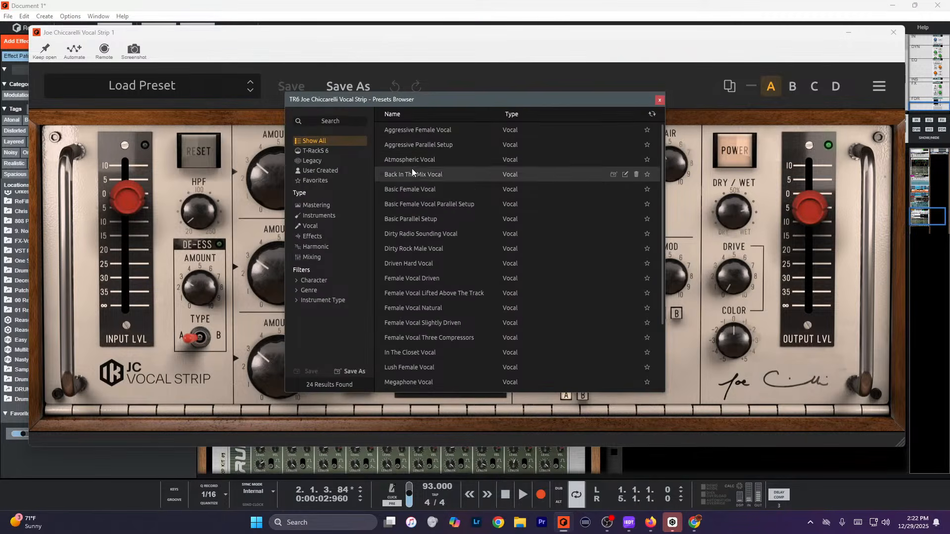
pyautogui.click(416, 189)
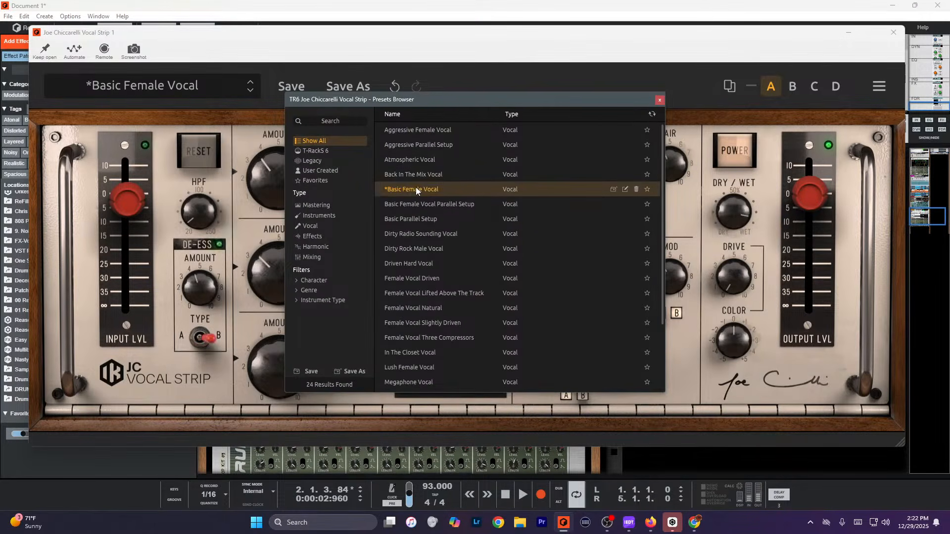
pyautogui.click(424, 219)
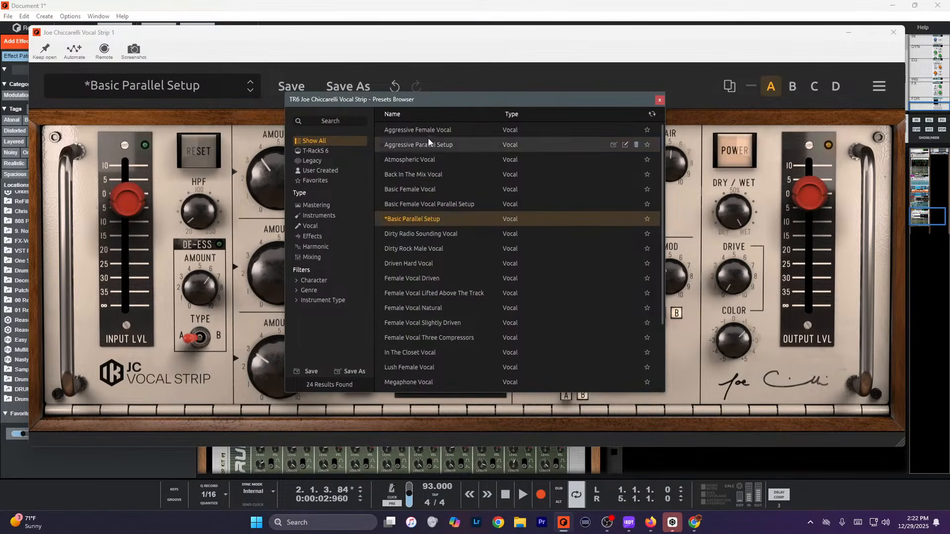
pyautogui.scroll(-2, 447, 267)
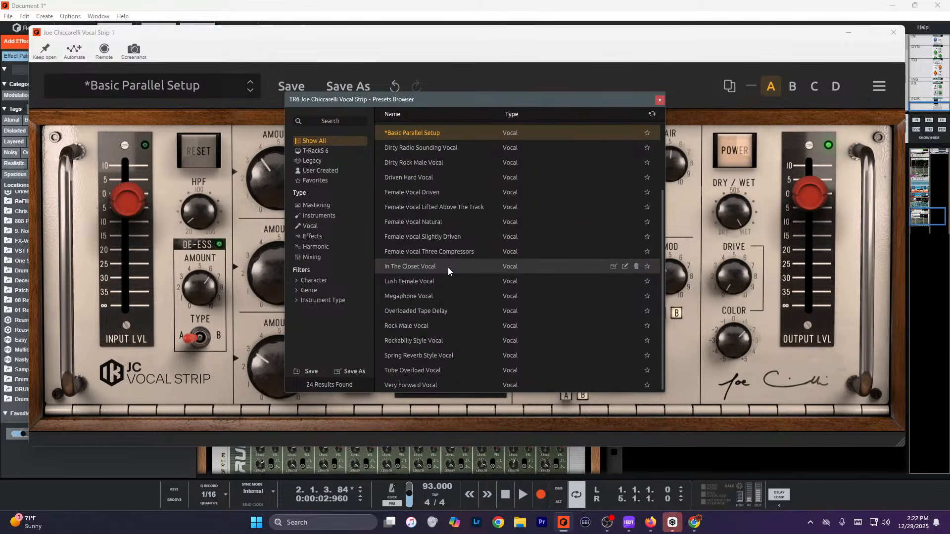
pyautogui.click(429, 389)
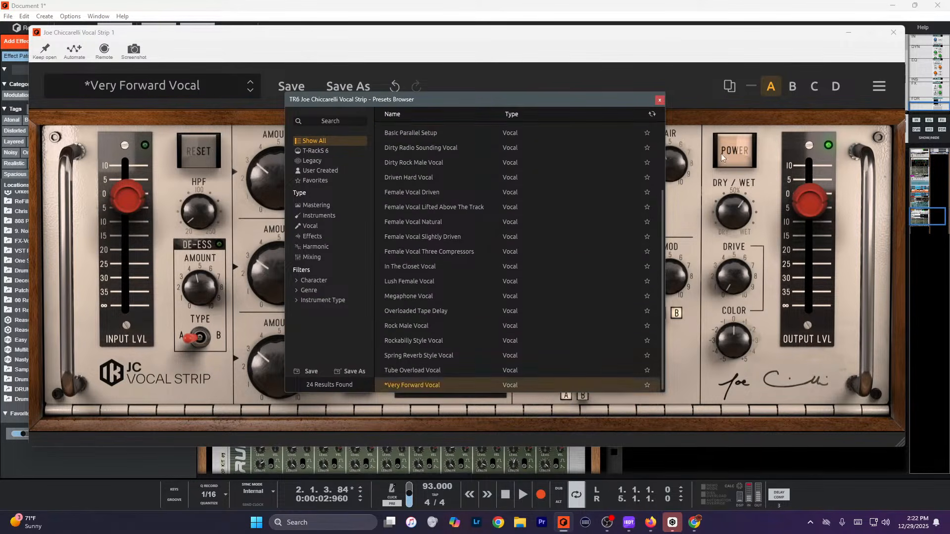
pyautogui.click(660, 100)
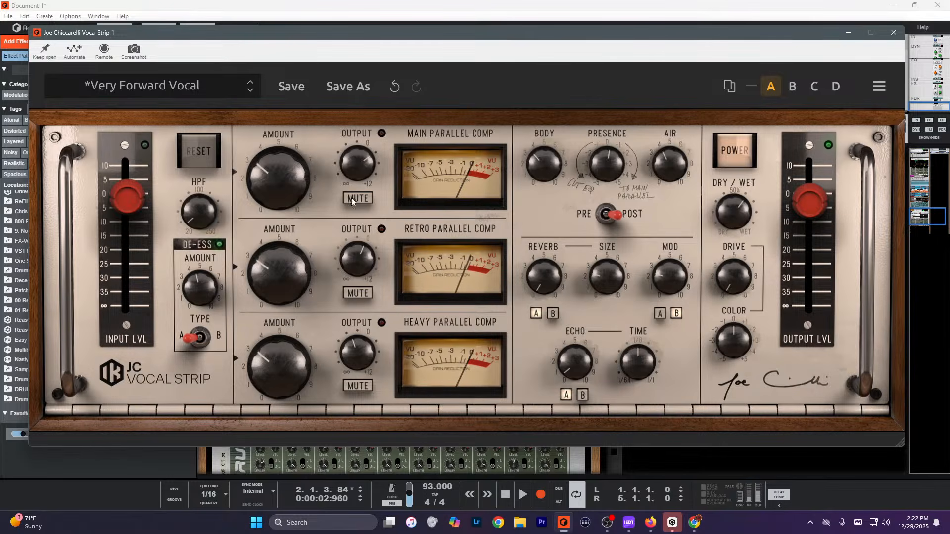
pyautogui.moveTo(193, 293)
pyautogui.click(895, 33)
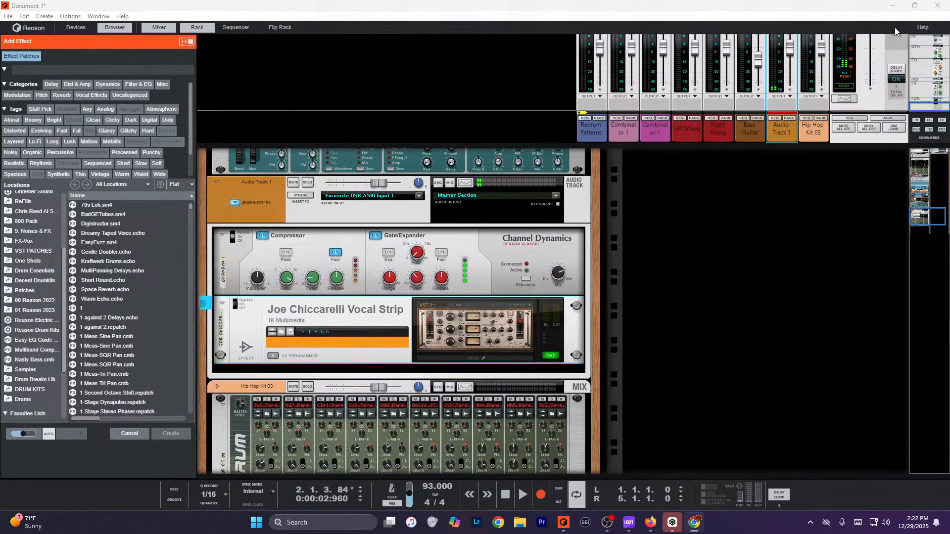
# Reset the Redrum holding Hip Hop Kit 03, and turn on Rec Source for its mix channel.
pyautogui.scroll(-5, 396, 272)
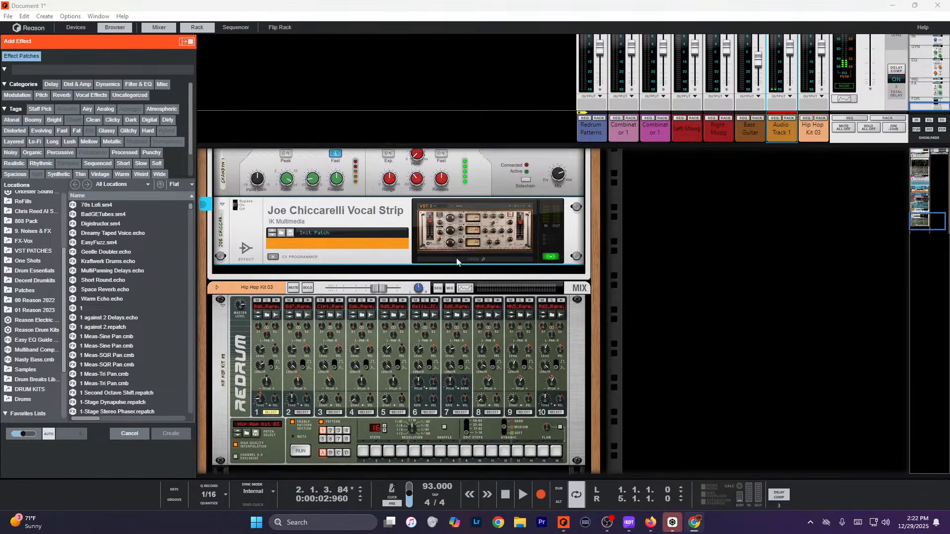
pyautogui.rightClick(243, 293)
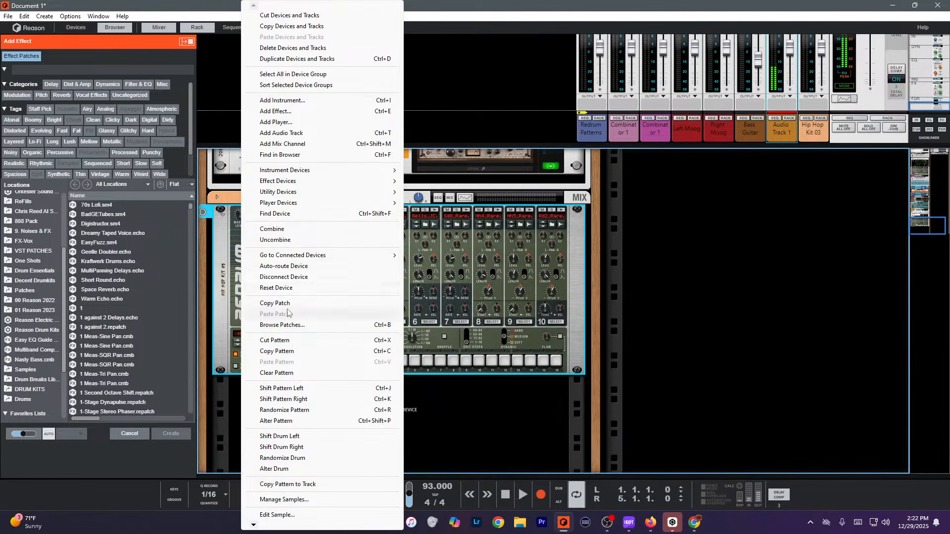
pyautogui.click(297, 288)
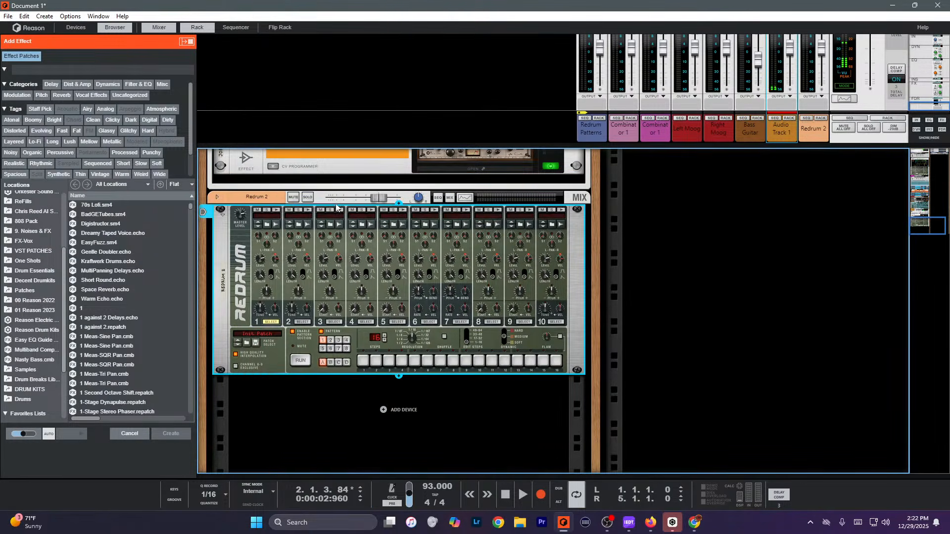
pyautogui.click(218, 197)
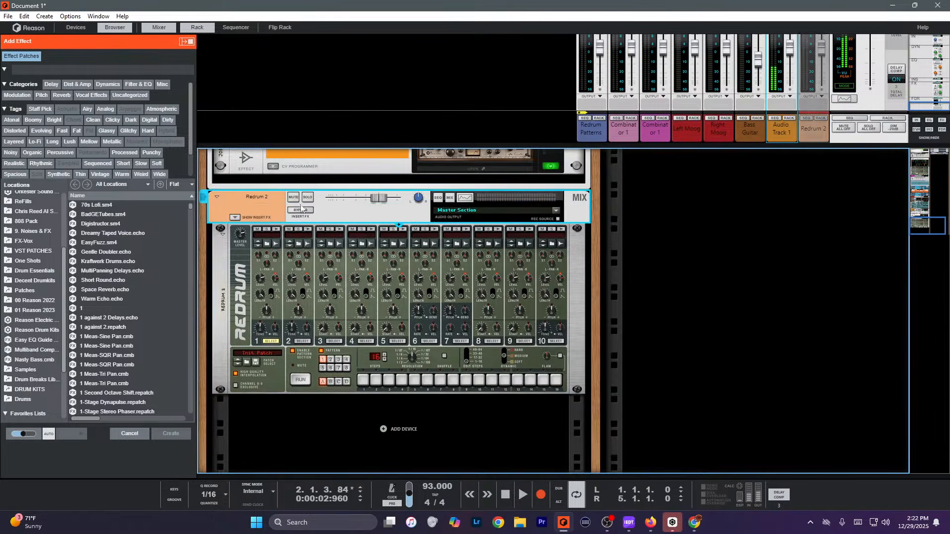
pyautogui.click(558, 220)
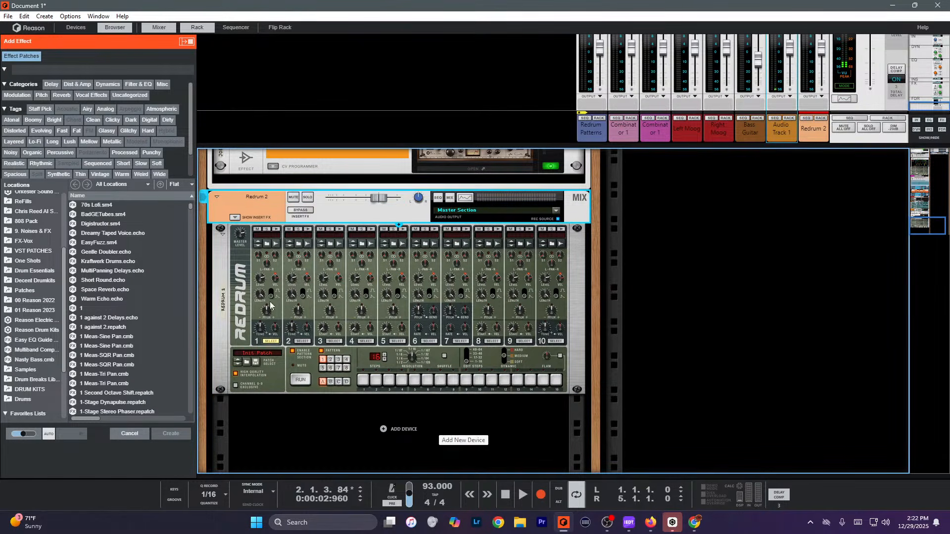
# Sample the live input into drum channels 1 and 2 of the emptied Redrum.
pyautogui.click(276, 243)
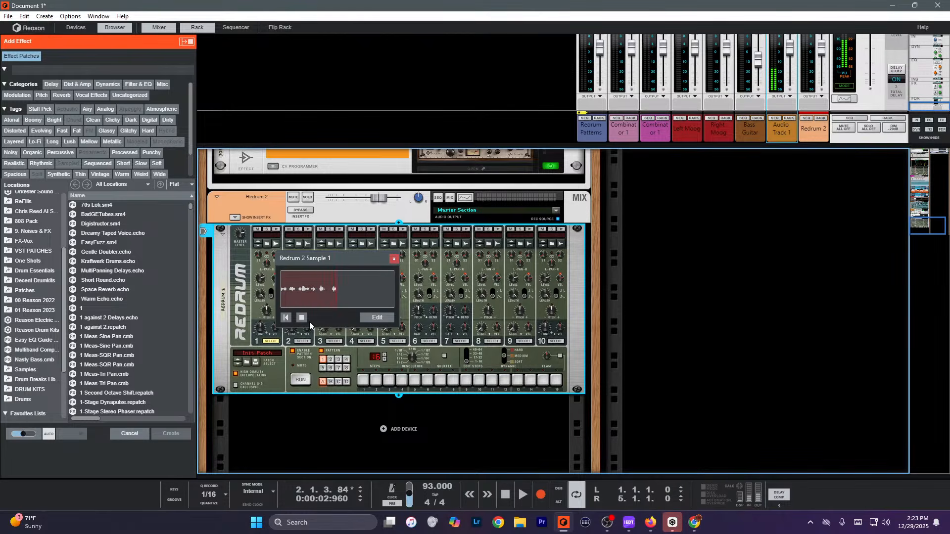
pyautogui.click(300, 318)
pyautogui.click(307, 244)
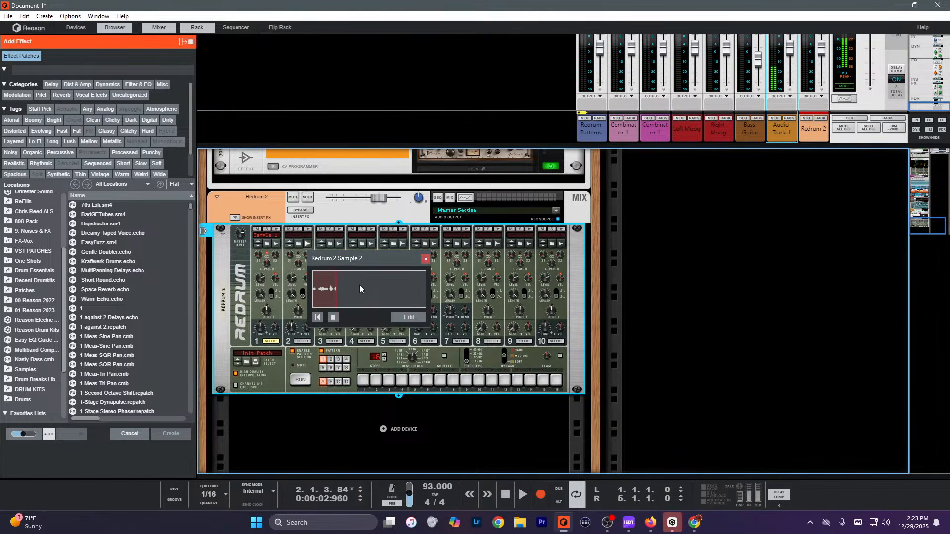
pyautogui.click(335, 322)
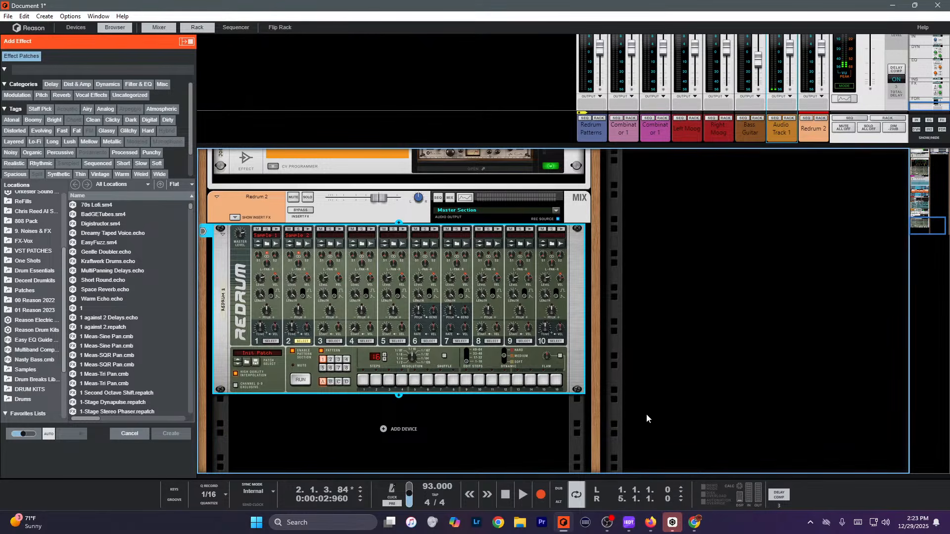
# Arm Audio Track 1 in the sequencer and record a four-bar take from bar 1.
pyautogui.press('F7')
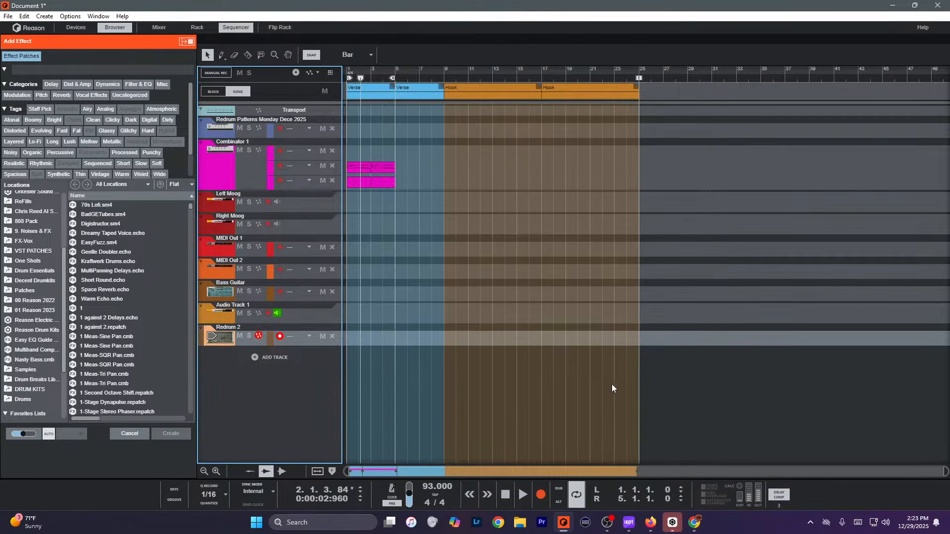
pyautogui.click(286, 356)
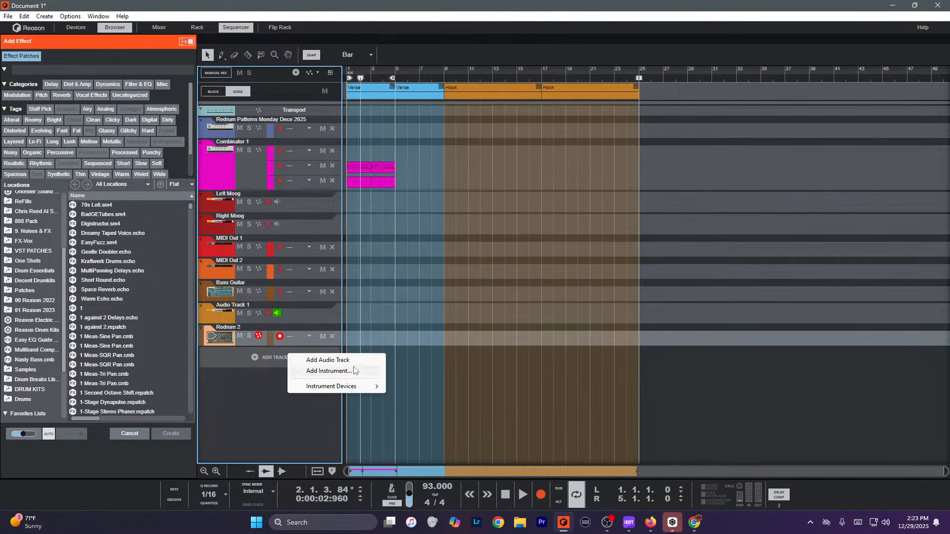
pyautogui.click(315, 319)
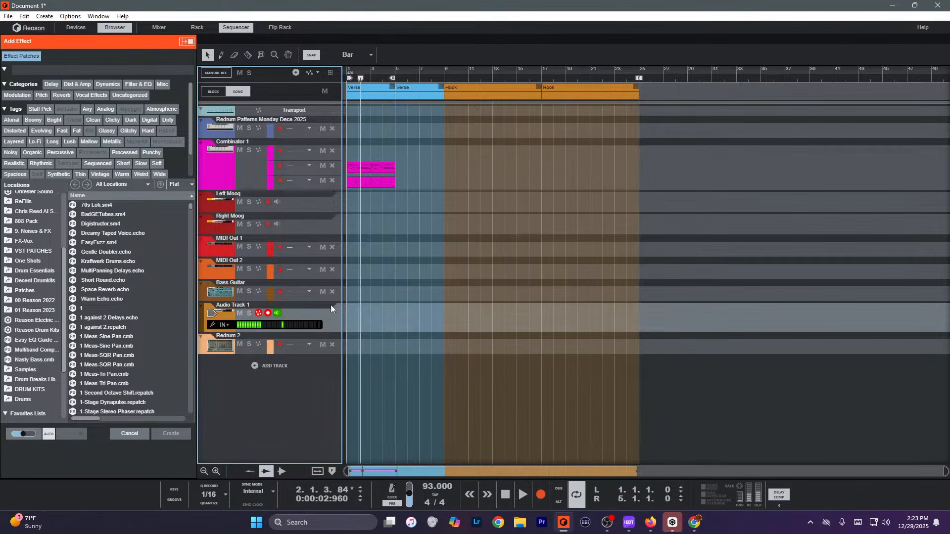
pyautogui.moveTo(428, 212); pyautogui.dragTo(361, 160)
pyautogui.hotkey('shift', 'Return')
pyautogui.hotkey('ctrl', 'Return')
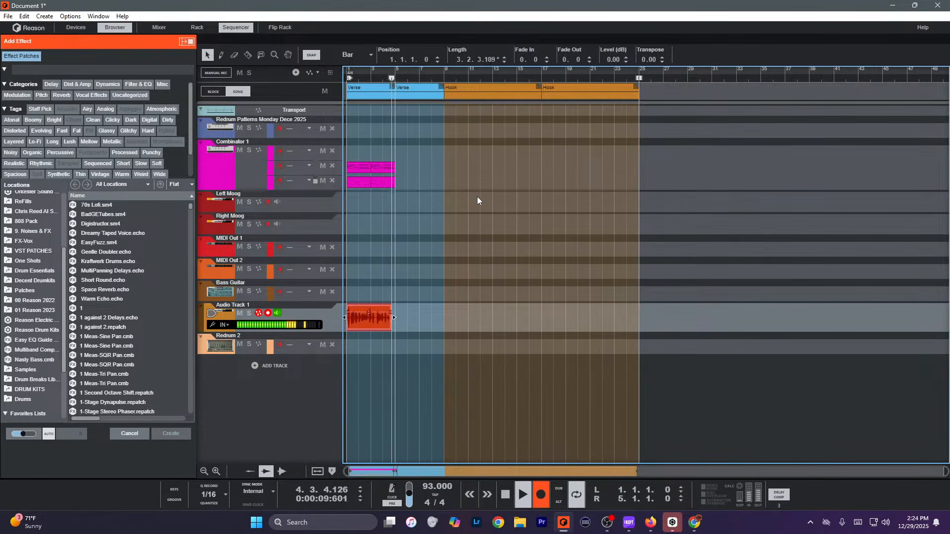
pyautogui.press('space')
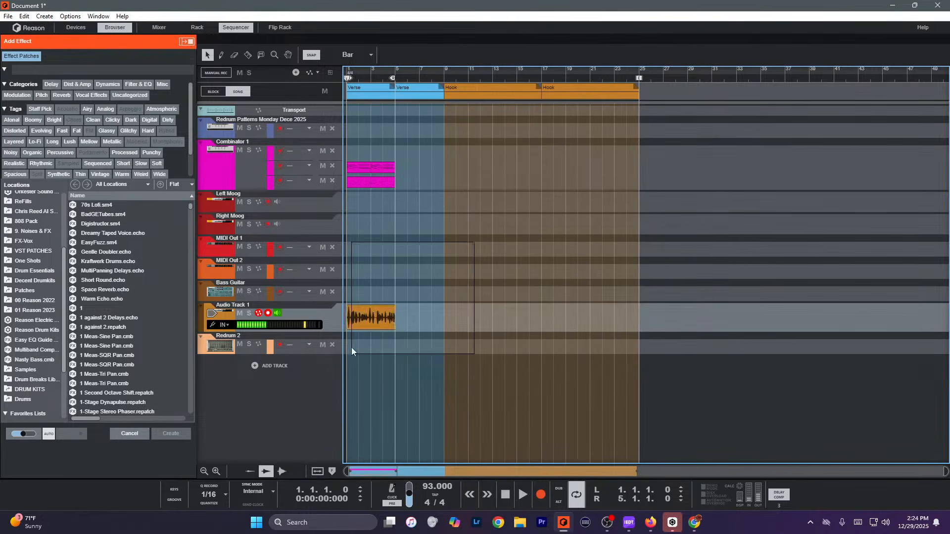
# Trim the Audio Track 1 clip to two bars and duplicate it at bar 3, and play the loop with input monitoring off.
pyautogui.moveTo(395, 319); pyautogui.dragTo(373, 324)
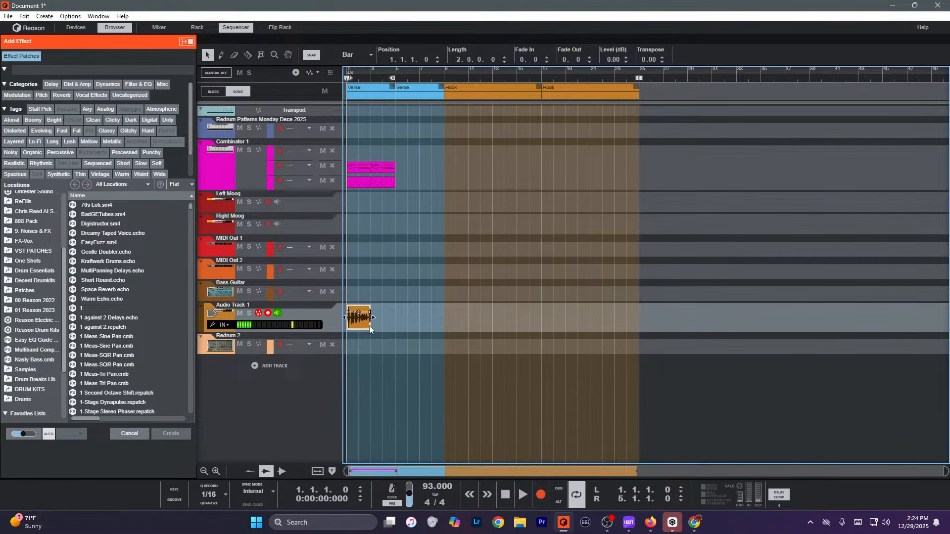
pyautogui.hotkey('ctrl', 'd')
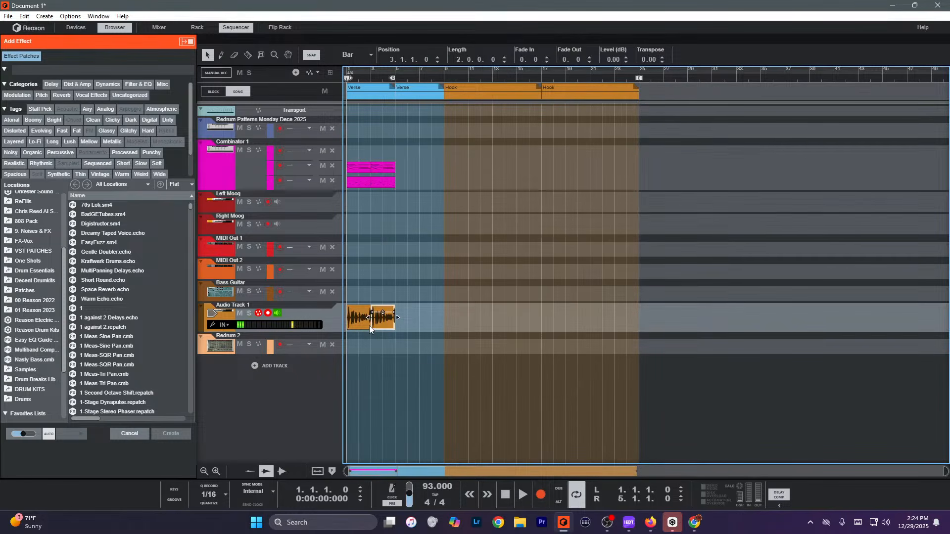
pyautogui.click(276, 311)
pyautogui.press('space')
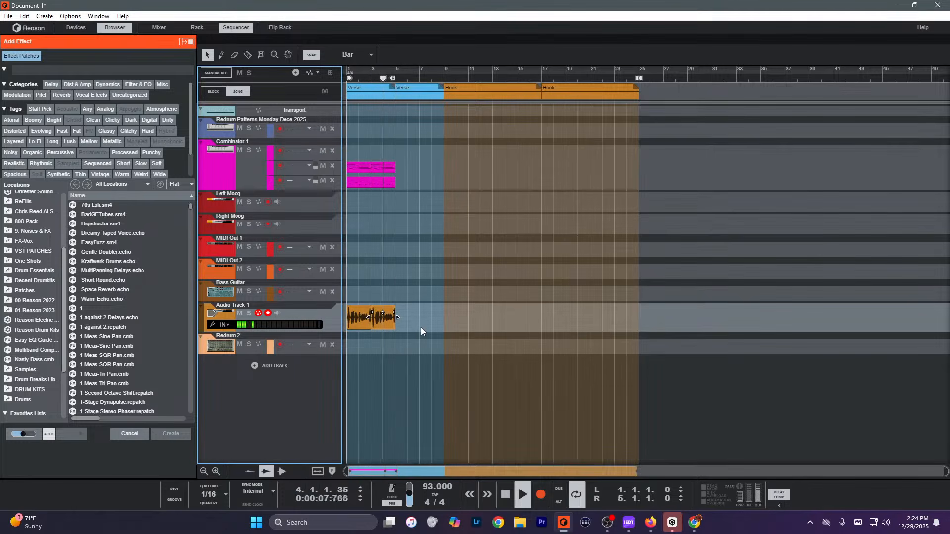
# Move both Audio Track 1 clips to start at bar 9 in the Hook, and turn the track's input monitoring back on.
pyautogui.moveTo(470, 333); pyautogui.dragTo(351, 316)
pyautogui.moveTo(352, 317); pyautogui.dragTo(417, 320)
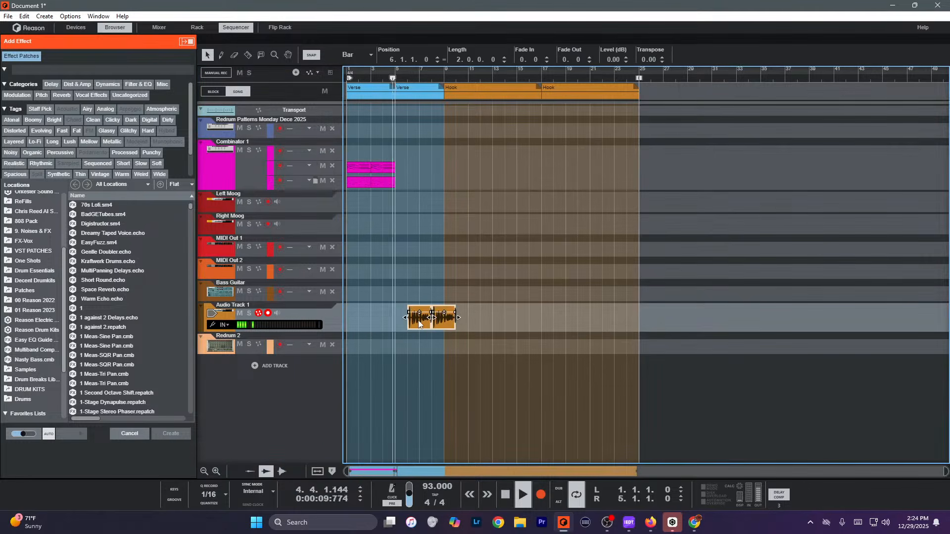
pyautogui.press('space')
pyautogui.click(278, 312)
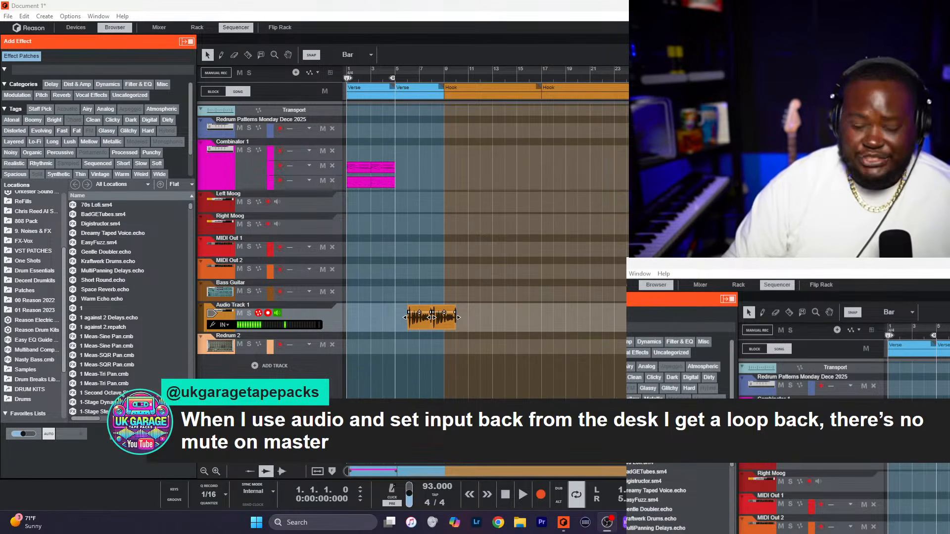
pyautogui.moveTo(400, 320); pyautogui.dragTo(459, 320)
pyautogui.click(426, 344)
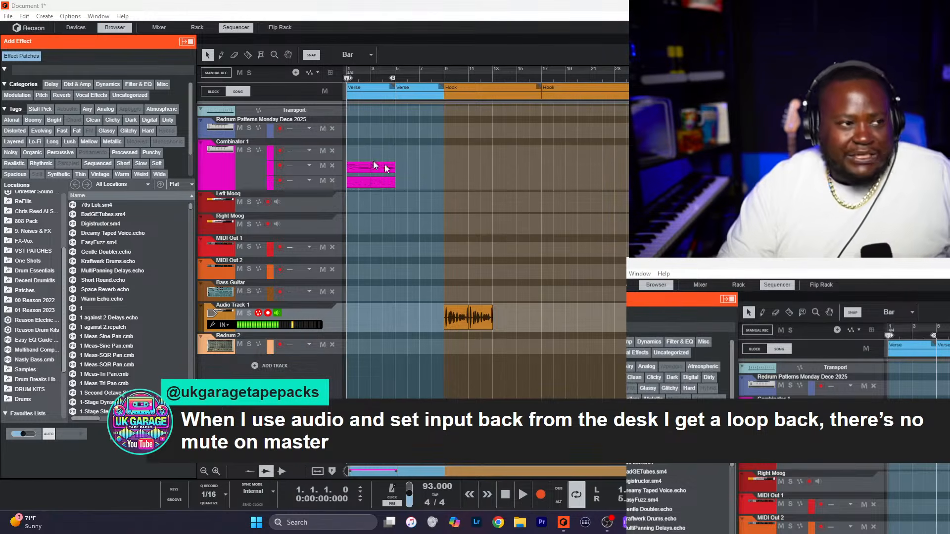
# Open the audio preferences and reposition the window to examine the audio device settings.
pyautogui.click(24, 16)
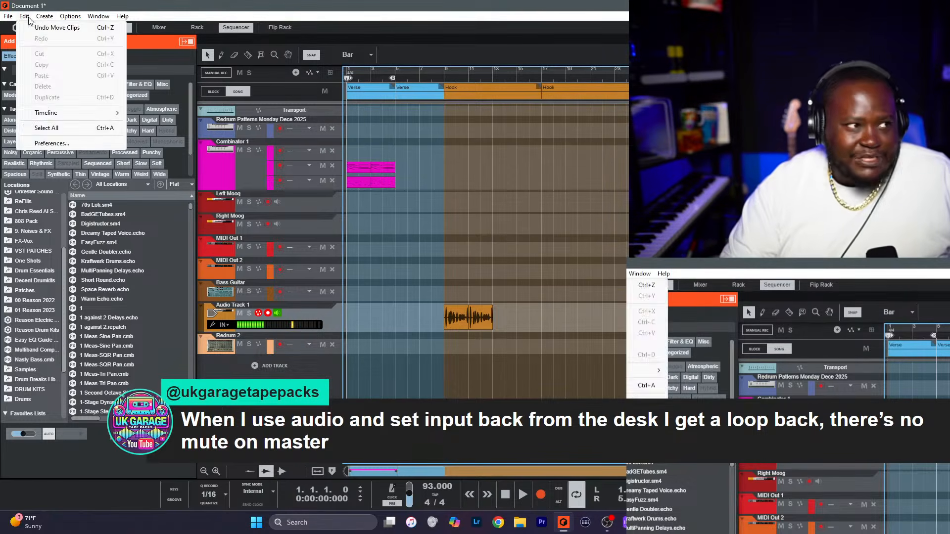
pyautogui.click(91, 143)
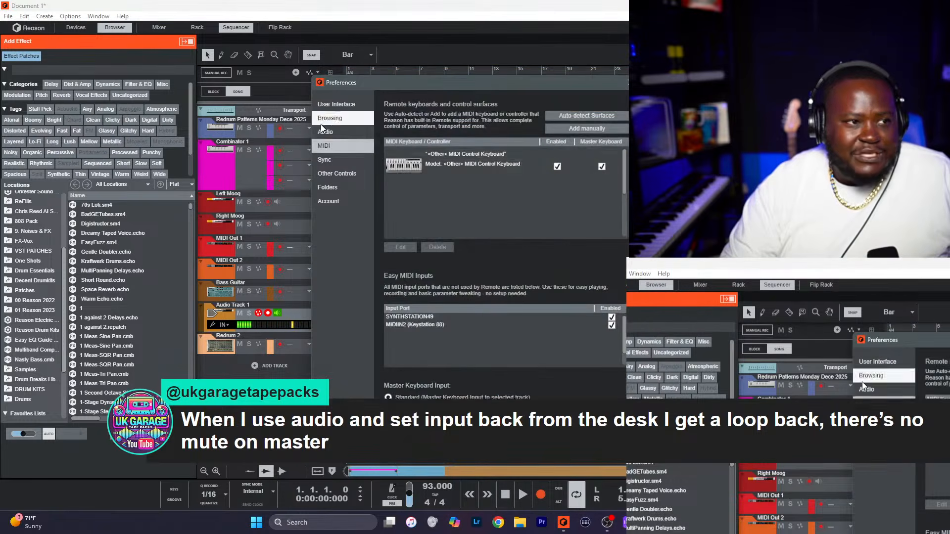
pyautogui.click(324, 133)
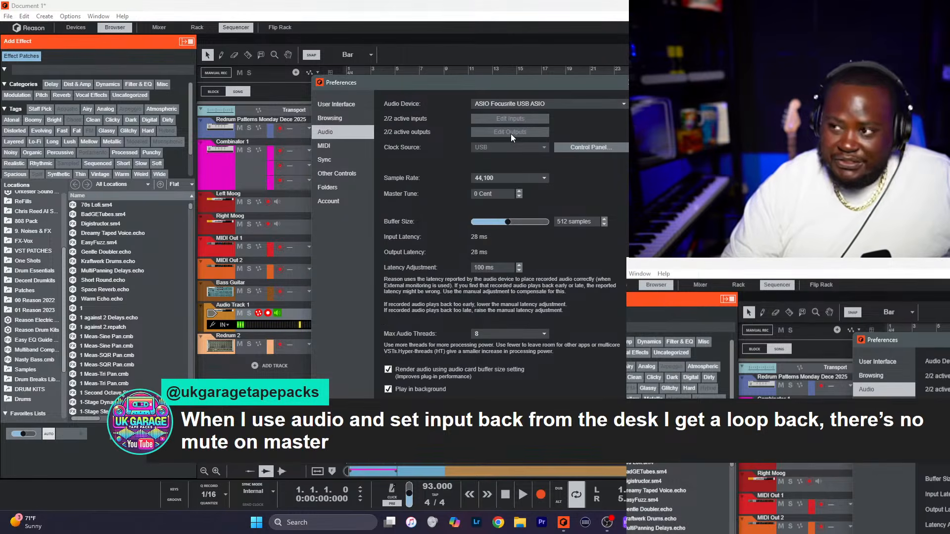
pyautogui.moveTo(533, 89); pyautogui.dragTo(455, 88)
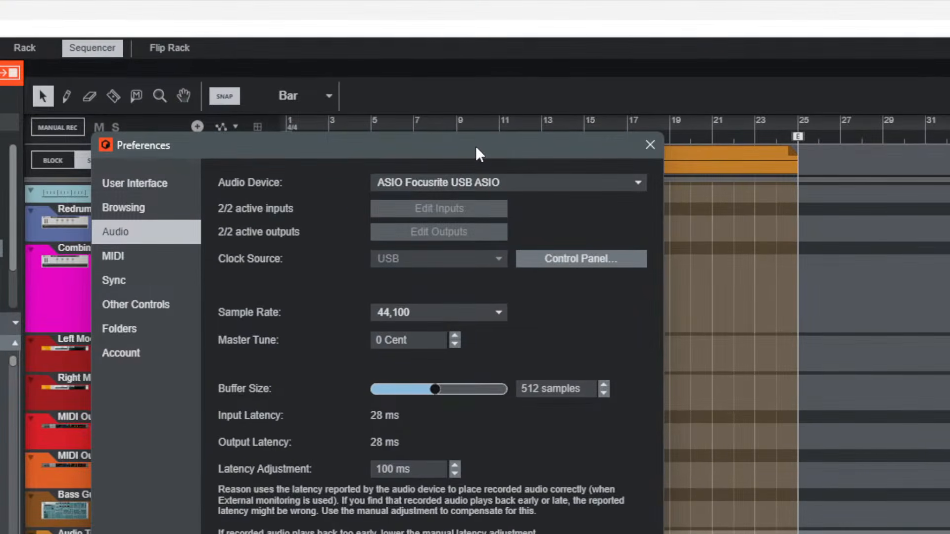
pyautogui.moveTo(457, 146); pyautogui.dragTo(571, 50)
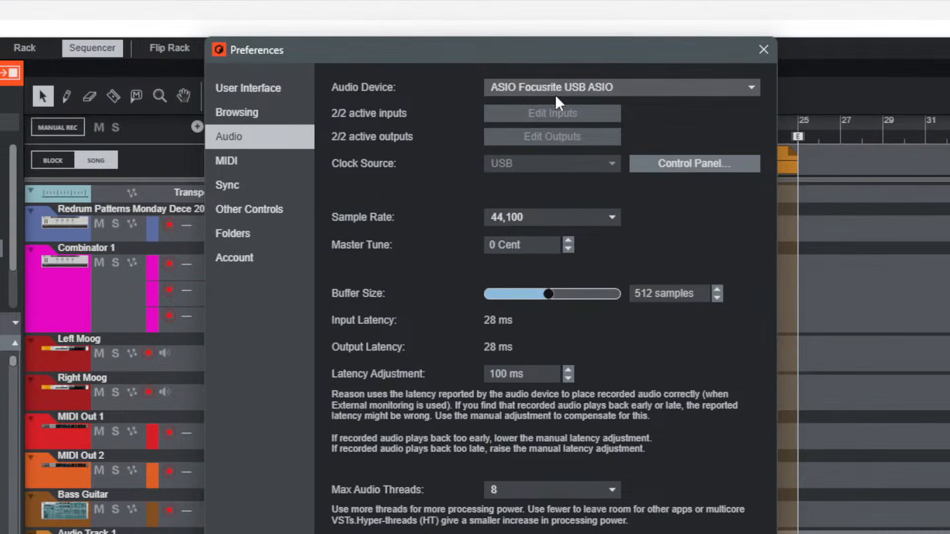
# Check the Focusrite interface's own device settings and the list of available audio devices, and close the preferences.
pyautogui.click(695, 159)
pyautogui.moveTo(509, 365); pyautogui.dragTo(279, 130)
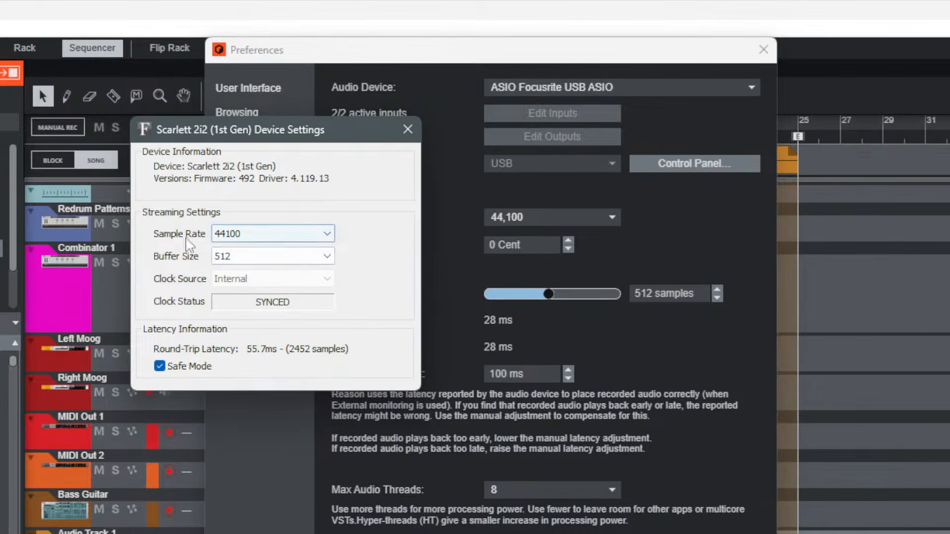
pyautogui.click(413, 142)
pyautogui.click(541, 87)
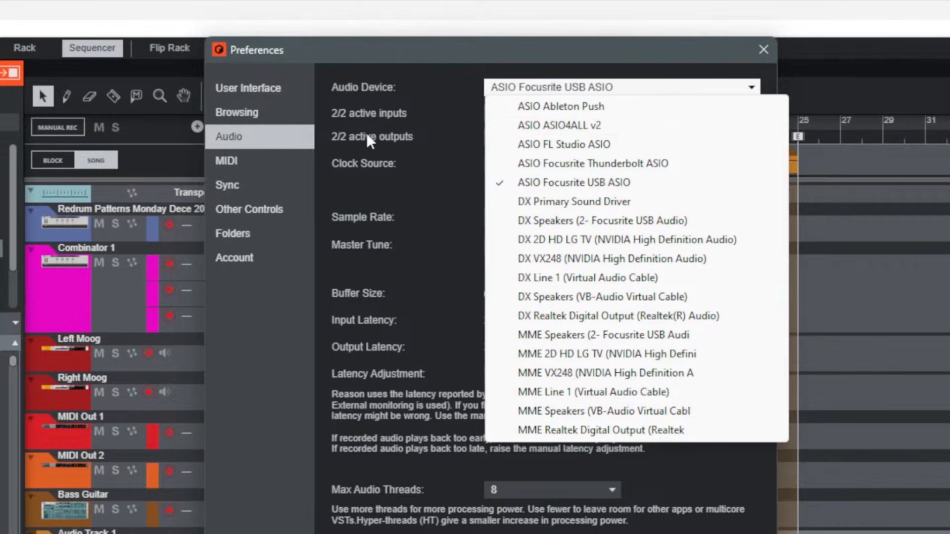
pyautogui.click(411, 106)
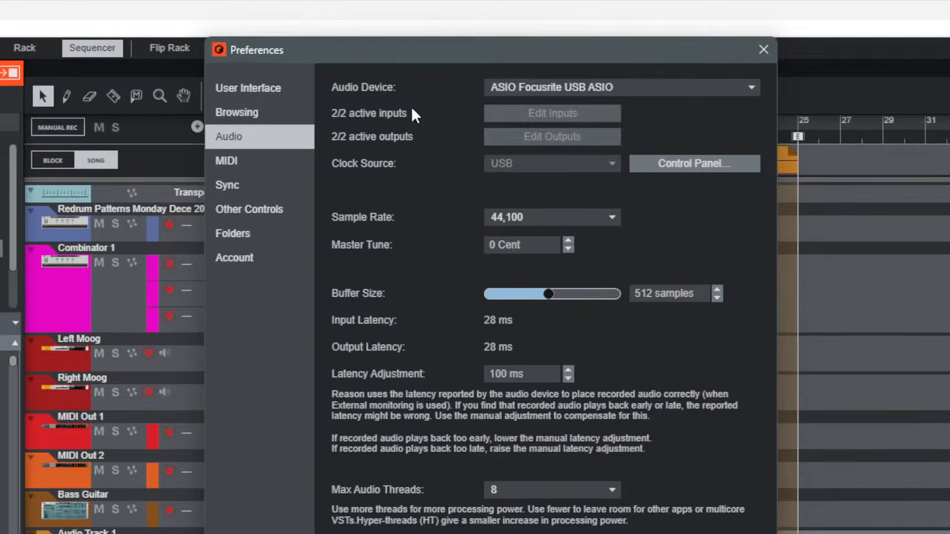
pyautogui.click(762, 49)
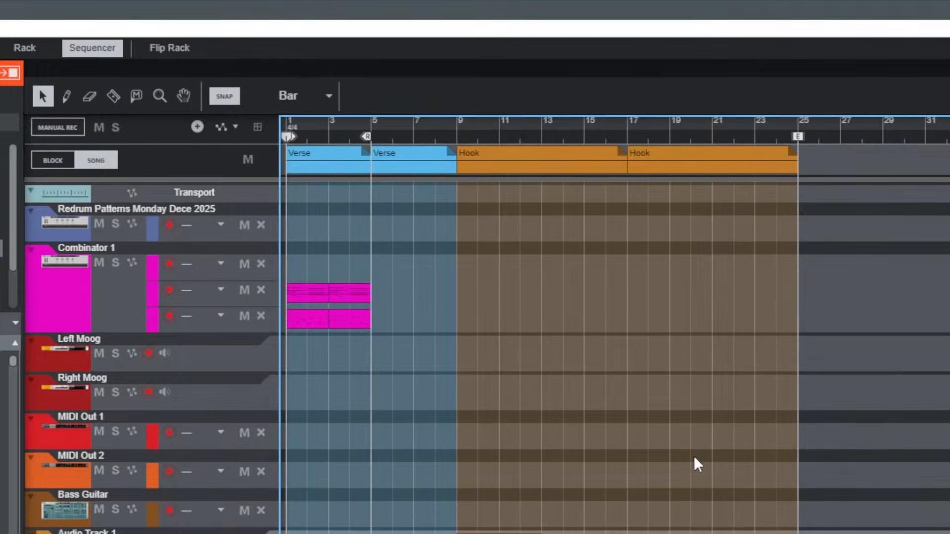
# Unfold the Hardware Interface in the rack to show its Audio I/O section, and turn down the sampling input's monitor level.
pyautogui.press('F6')
pyautogui.scroll(15, 693, 455)
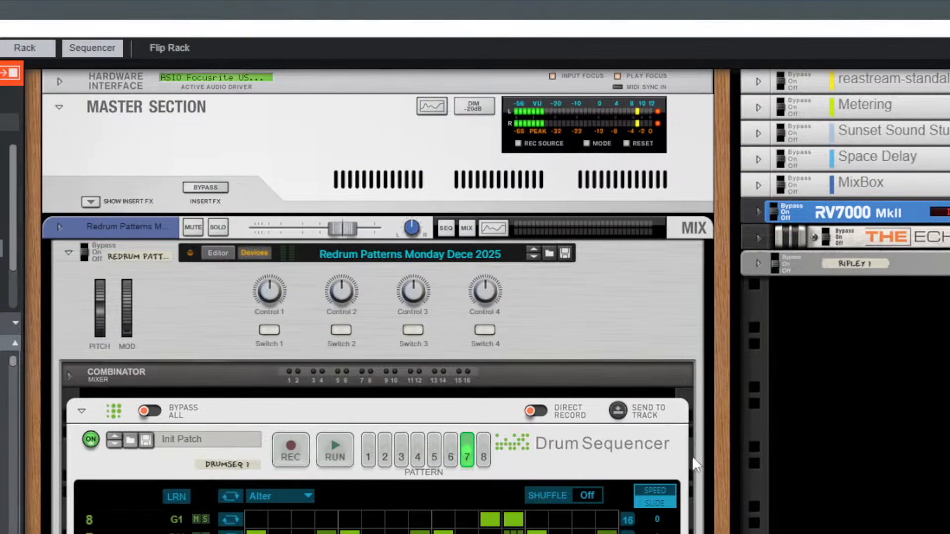
pyautogui.click(59, 80)
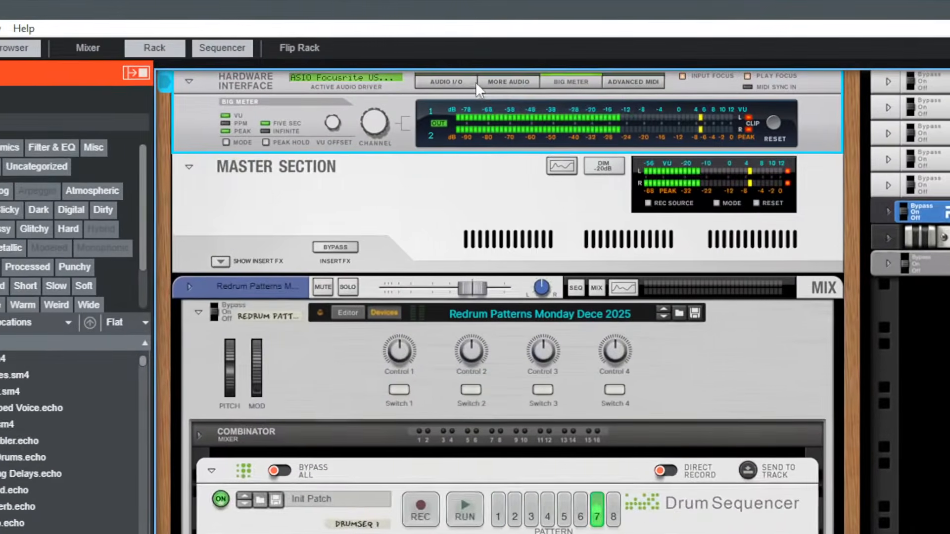
pyautogui.click(372, 47)
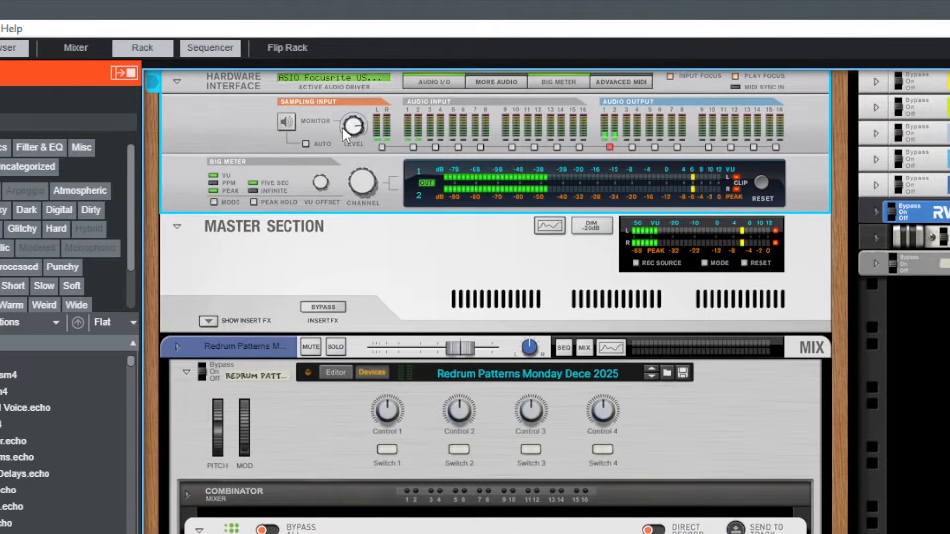
pyautogui.moveTo(343, 127); pyautogui.dragTo(397, 402)
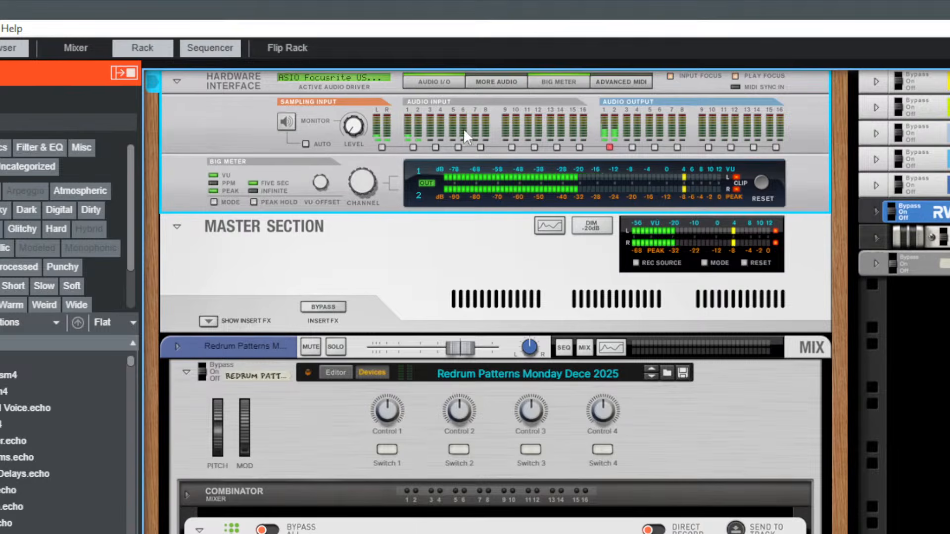
pyautogui.click(758, 186)
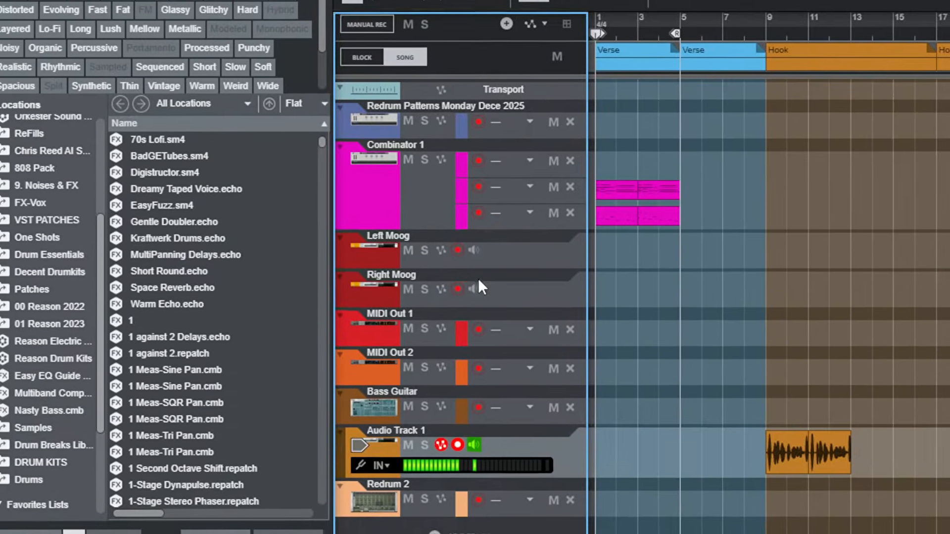
# Select the Right Moog track, and return to Audio Track 1 to view its device in the rack.
pyautogui.click(483, 295)
pyautogui.click(474, 274)
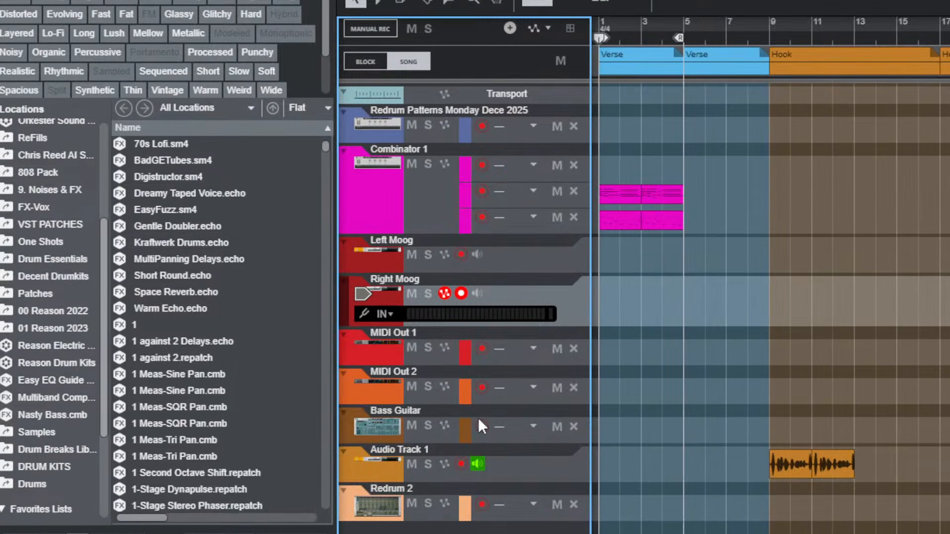
pyautogui.click(487, 450)
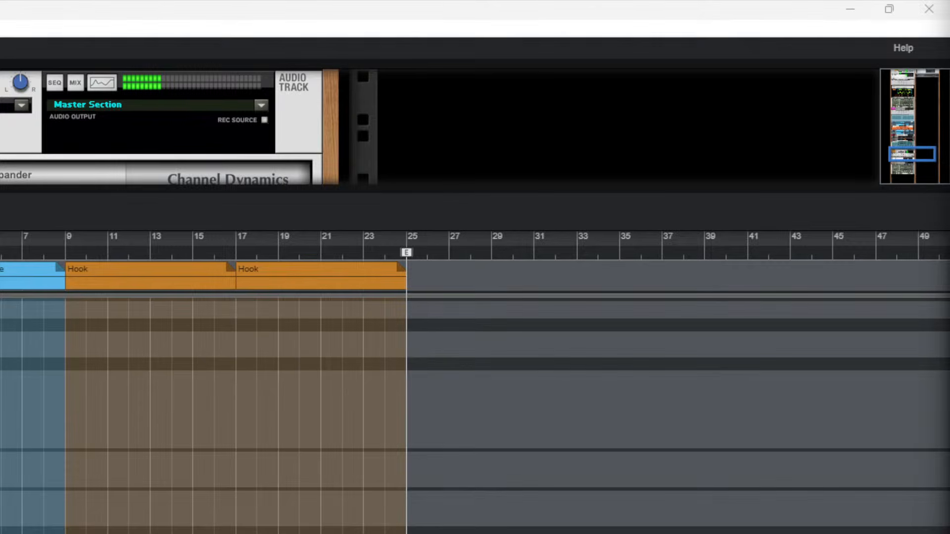
# Return to the Hardware Interface in the rack to examine its sampling input and audio meters.
pyautogui.scroll(3, 54, 183)
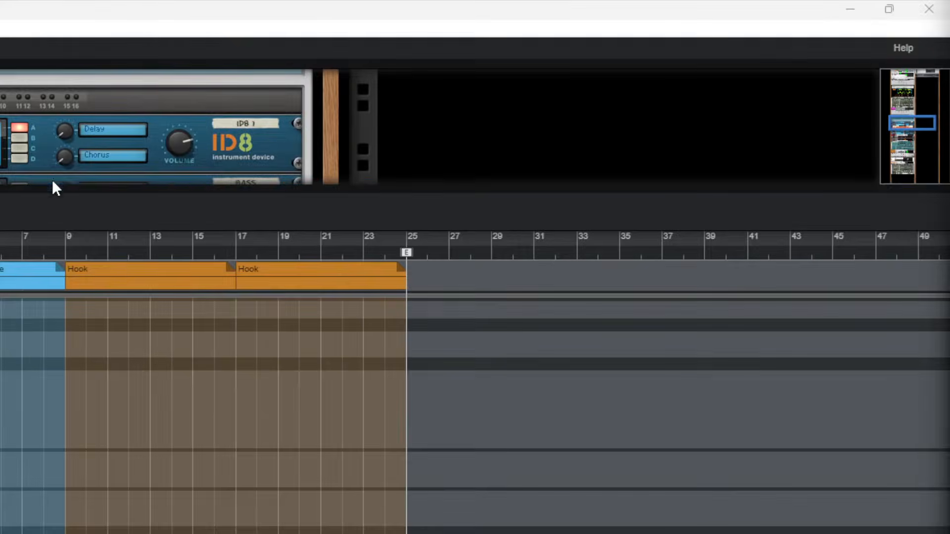
pyautogui.moveTo(59, 189); pyautogui.dragTo(324, 430)
pyautogui.scroll(10, 390, 174)
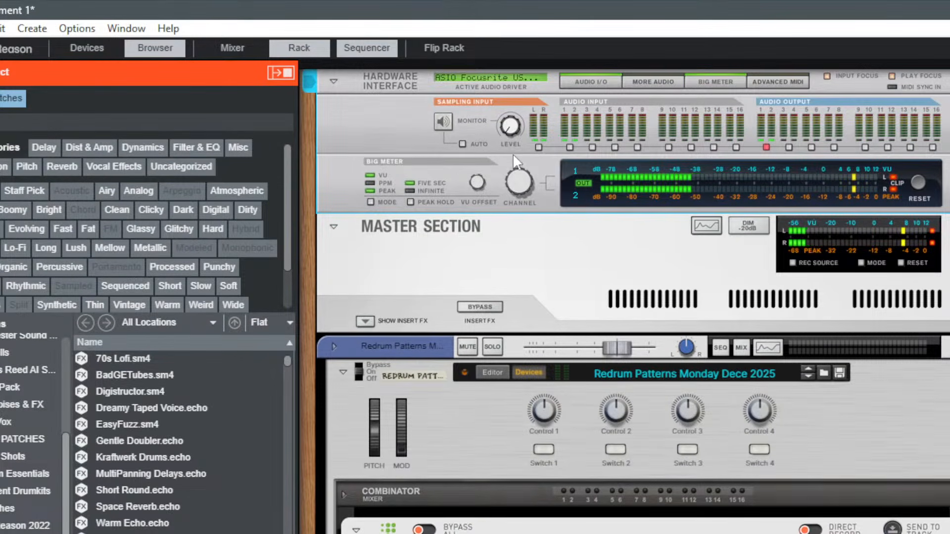
# Solo the Redrum 2 track and reset its Redrum device in the rack.
pyautogui.press('F6')
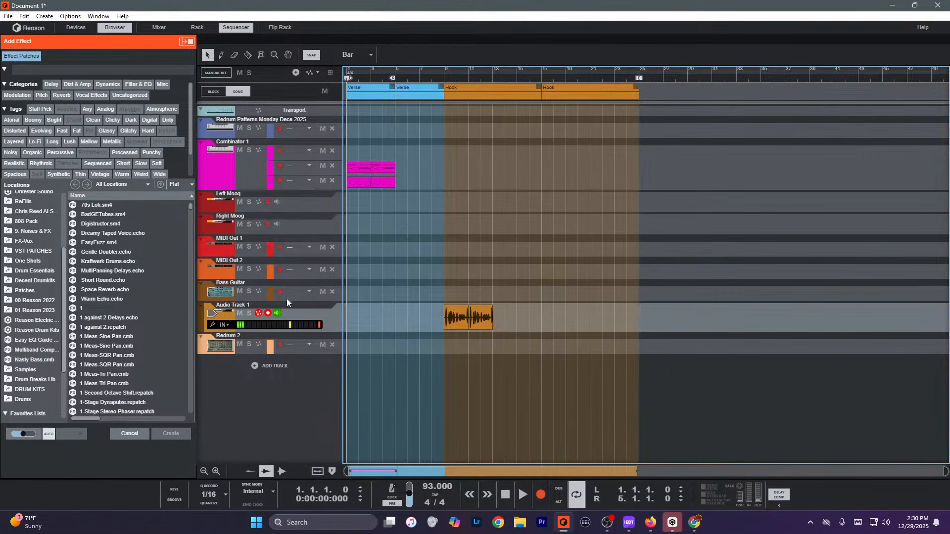
pyautogui.click(260, 350)
pyautogui.click(250, 336)
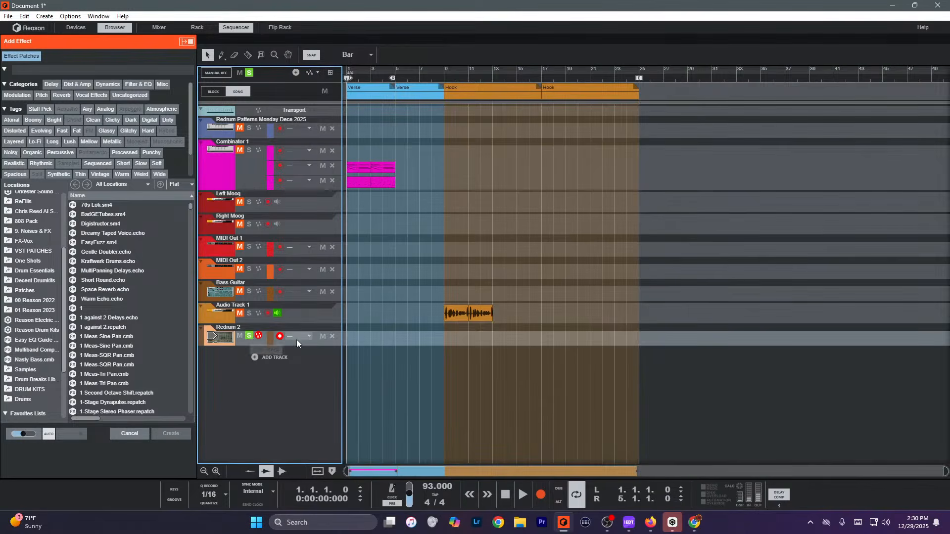
pyautogui.press('F6')
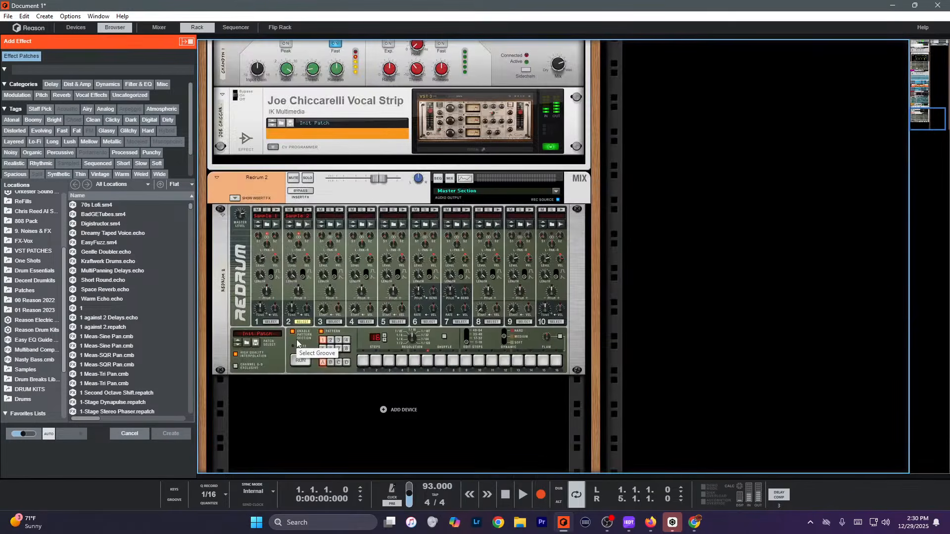
pyautogui.rightClick(257, 243)
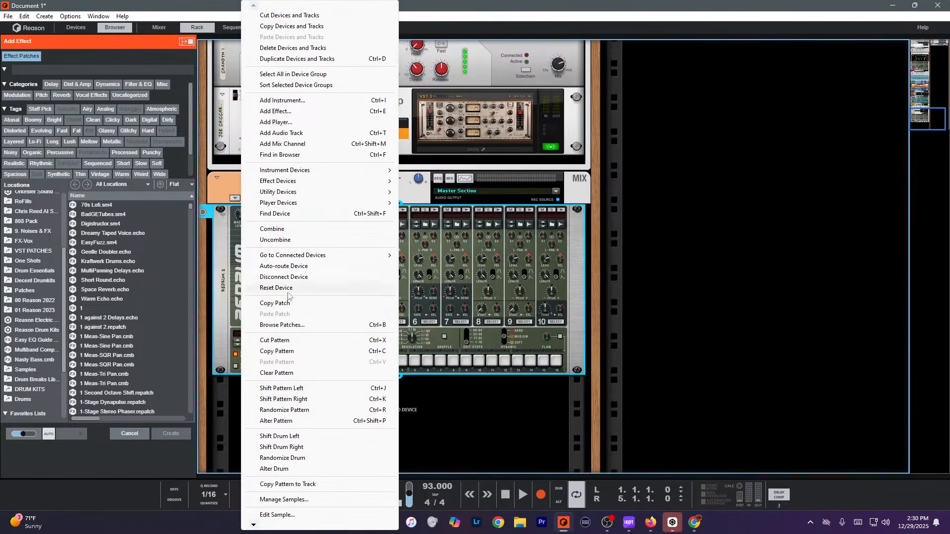
pyautogui.click(288, 292)
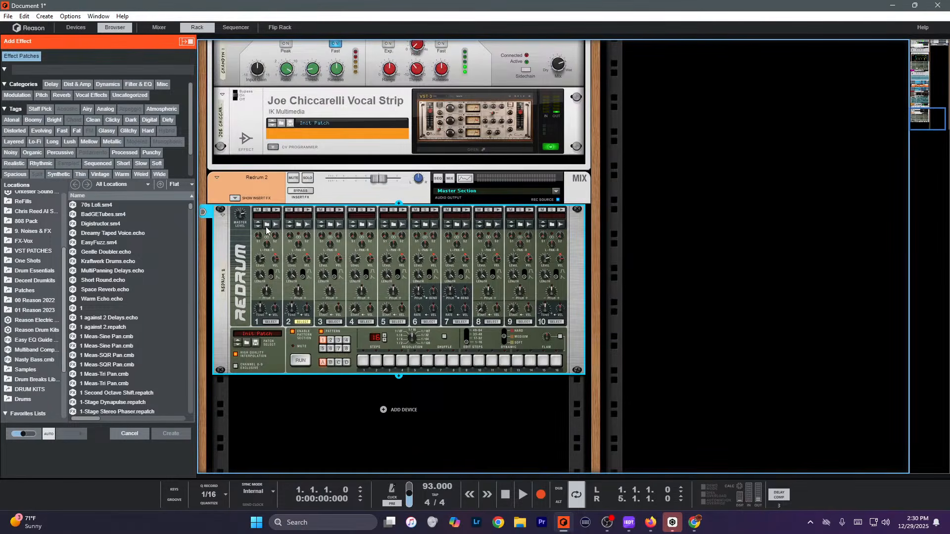
pyautogui.click(23, 360)
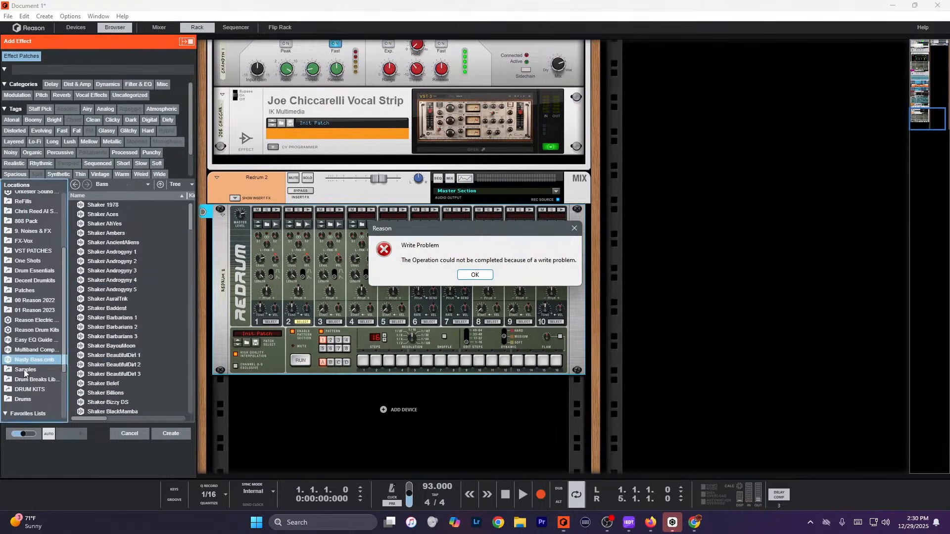
pyautogui.click(473, 275)
pyautogui.scroll(-3, 53, 369)
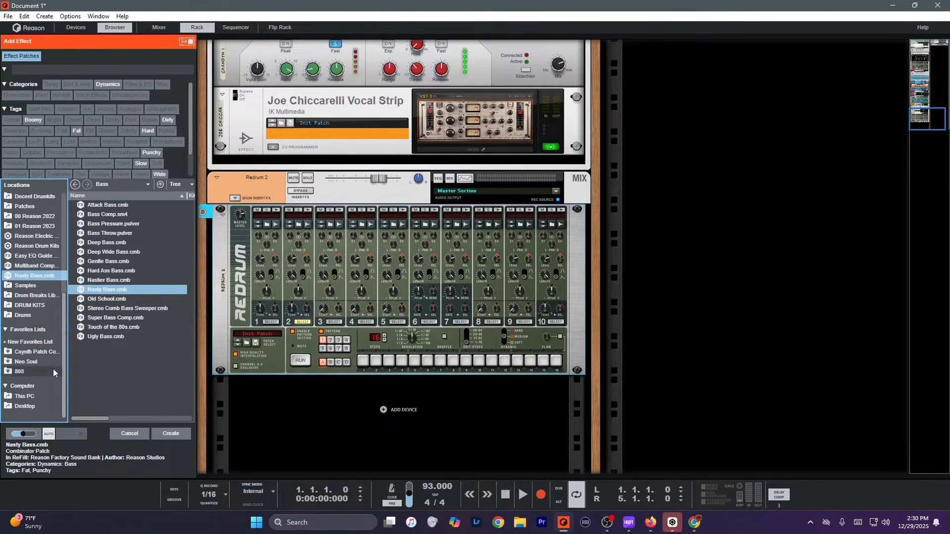
pyautogui.click(32, 317)
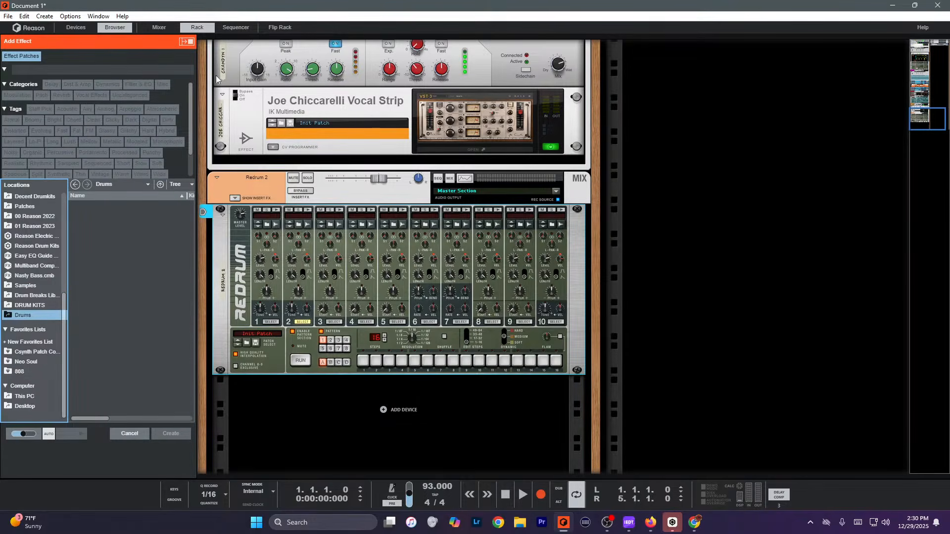
pyautogui.rightClick(342, 408)
pyautogui.click(266, 226)
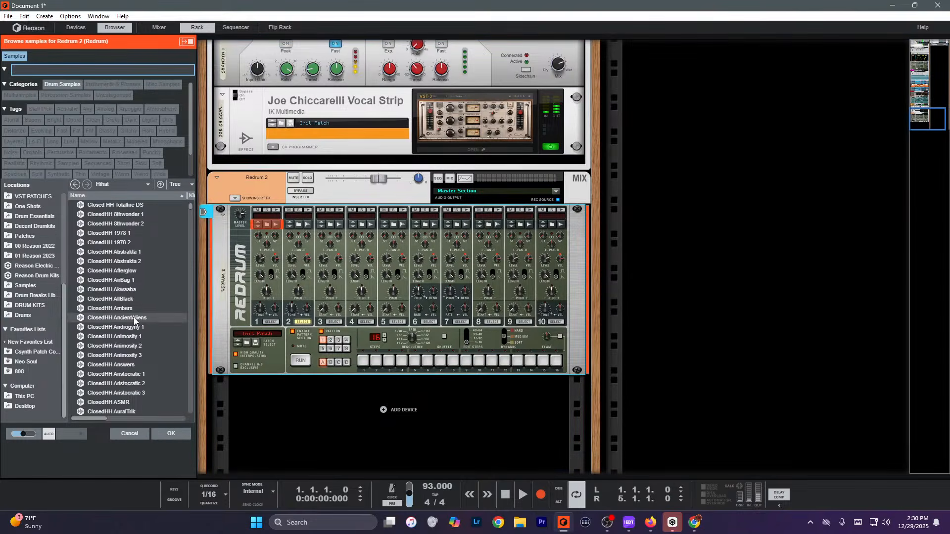
pyautogui.click(30, 305)
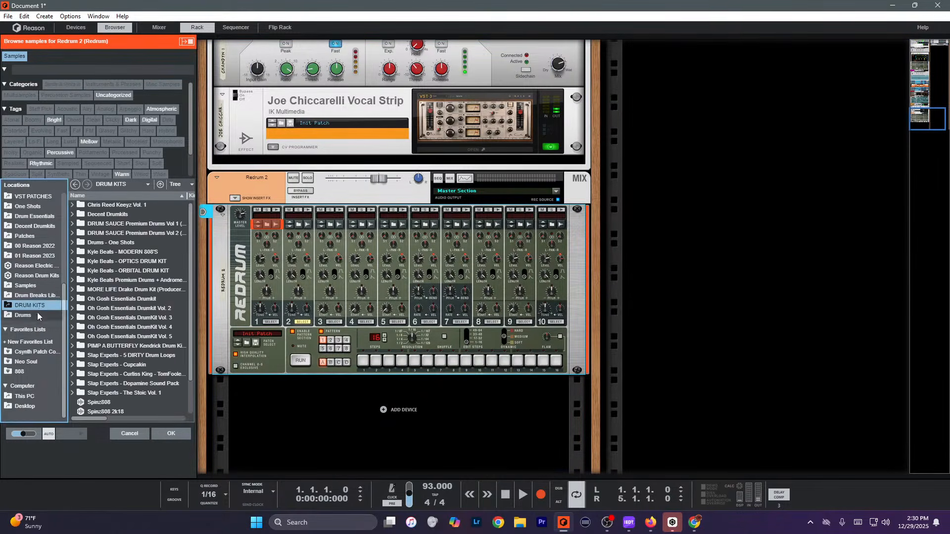
pyautogui.click(23, 315)
pyautogui.click(98, 245)
pyautogui.doubleClick(99, 244)
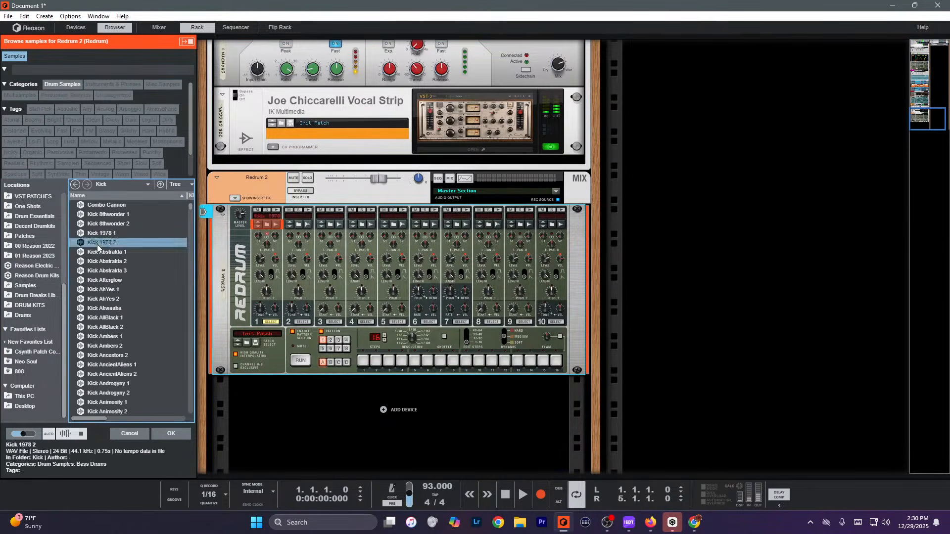
pyautogui.scroll(-5, 109, 277)
pyautogui.click(111, 285)
pyautogui.click(130, 433)
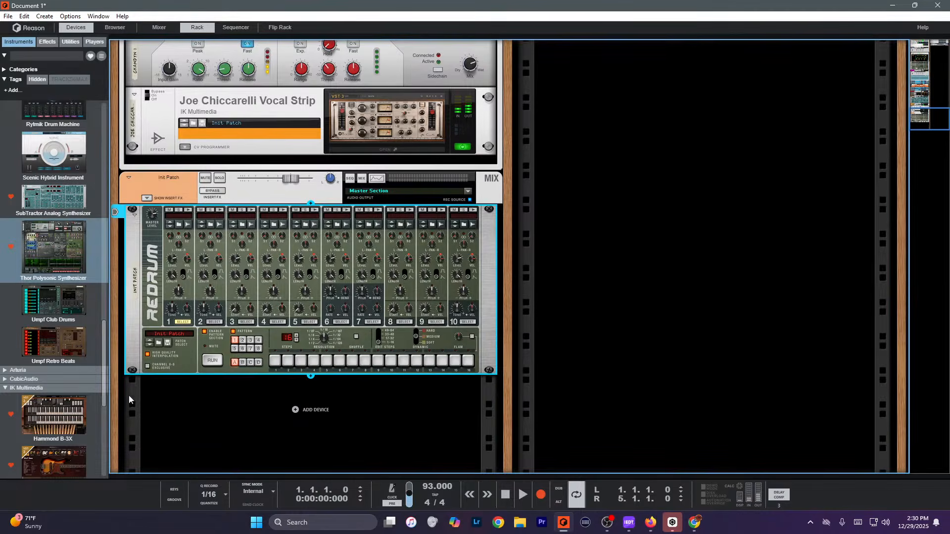
# Audition samples in the Shaker folder, load Shaker BeautifulDirt 3 into Redrum channel 4, and program it on pattern steps 5 and 13.
pyautogui.press('F3')
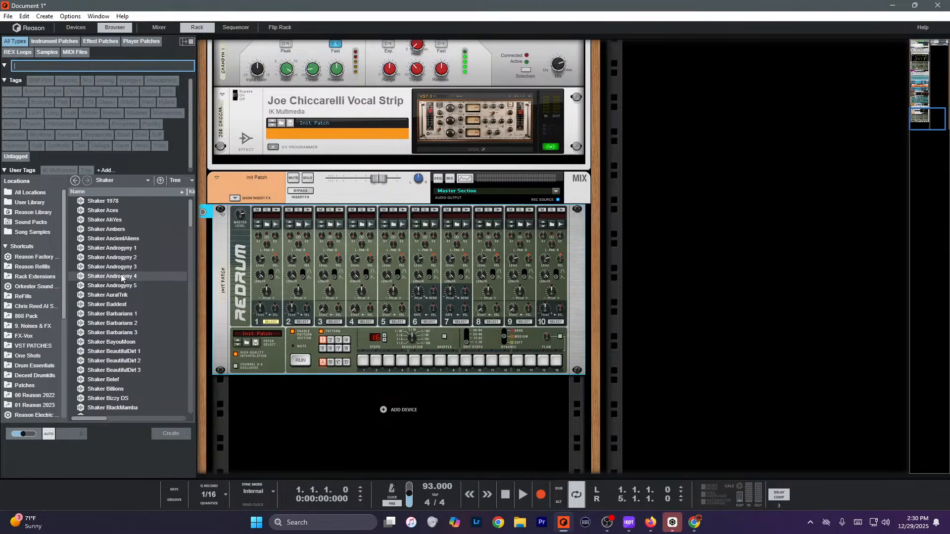
pyautogui.click(89, 286)
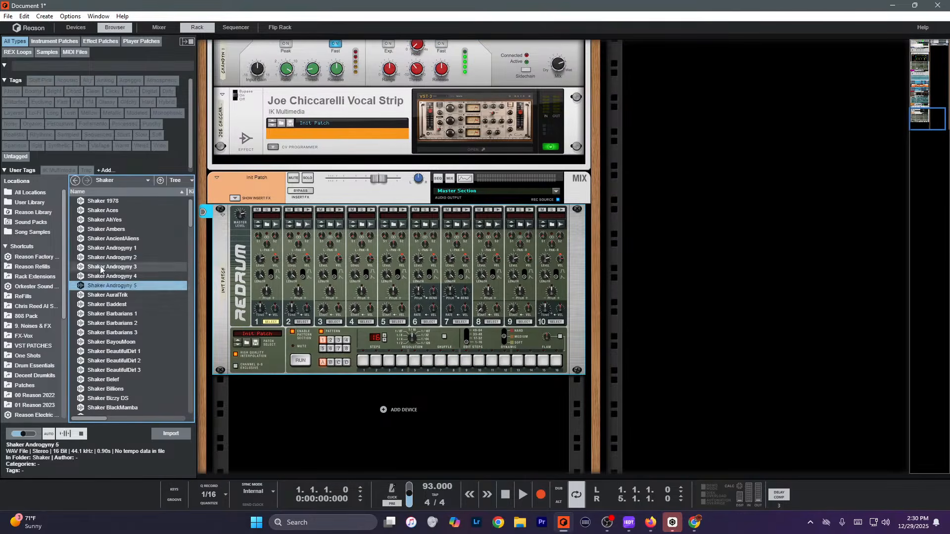
pyautogui.click(97, 249)
pyautogui.click(98, 268)
pyautogui.moveTo(102, 324)
pyautogui.mouseDown()
pyautogui.moveTo(309, 288)
pyautogui.moveTo(92, 331)
pyautogui.mouseUp()
pyautogui.click(106, 362)
pyautogui.moveTo(110, 370); pyautogui.dragTo(369, 281)
pyautogui.click(411, 362)
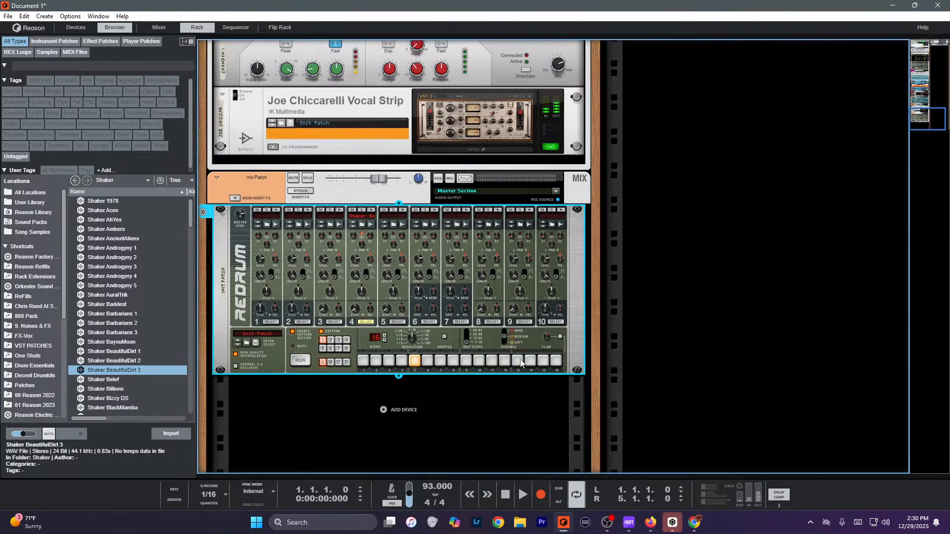
# Play the pattern and replace the sample in Redrum channel 4 with Shaker Cage.
pyautogui.press('space')
pyautogui.scroll(-5, 123, 384)
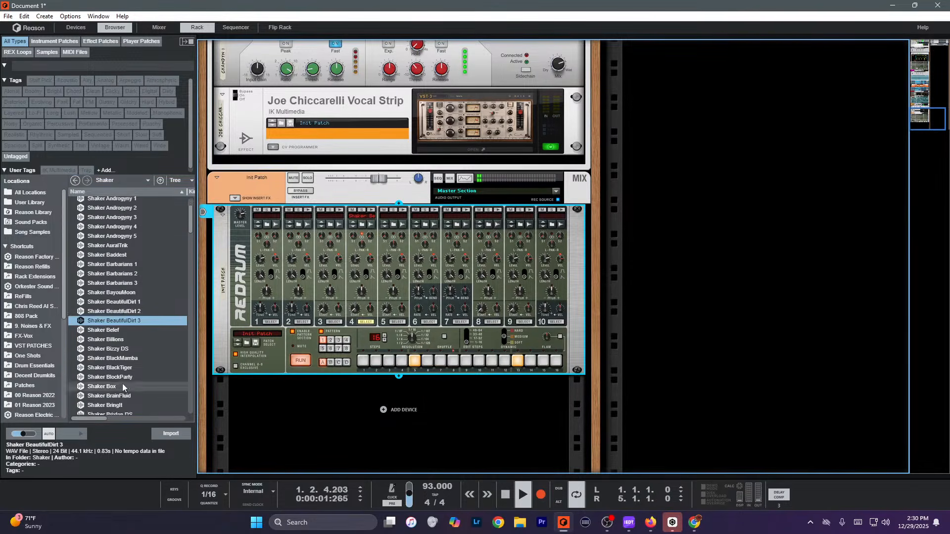
pyautogui.click(134, 372)
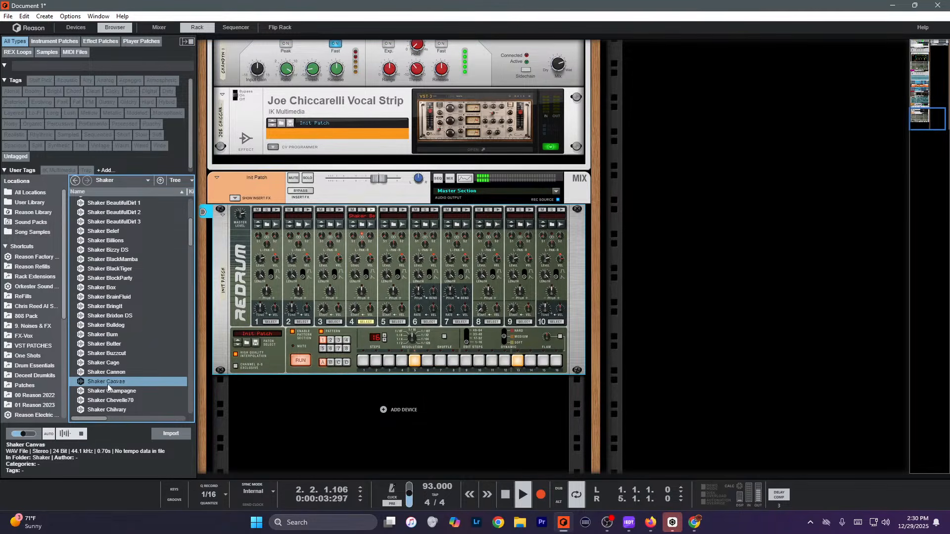
pyautogui.moveTo(107, 365); pyautogui.dragTo(361, 265)
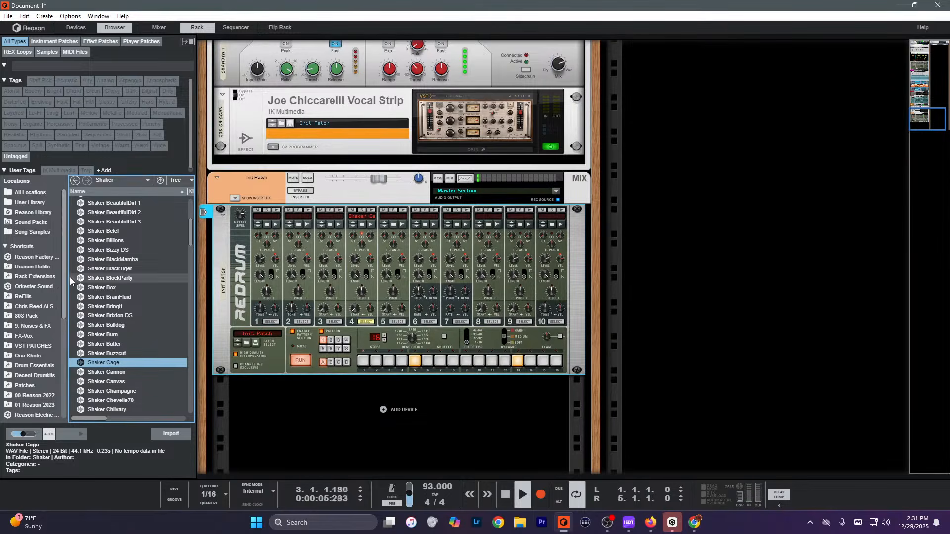
# Open the Kick folder and audition the kick samples near the start of its list.
pyautogui.click(75, 180)
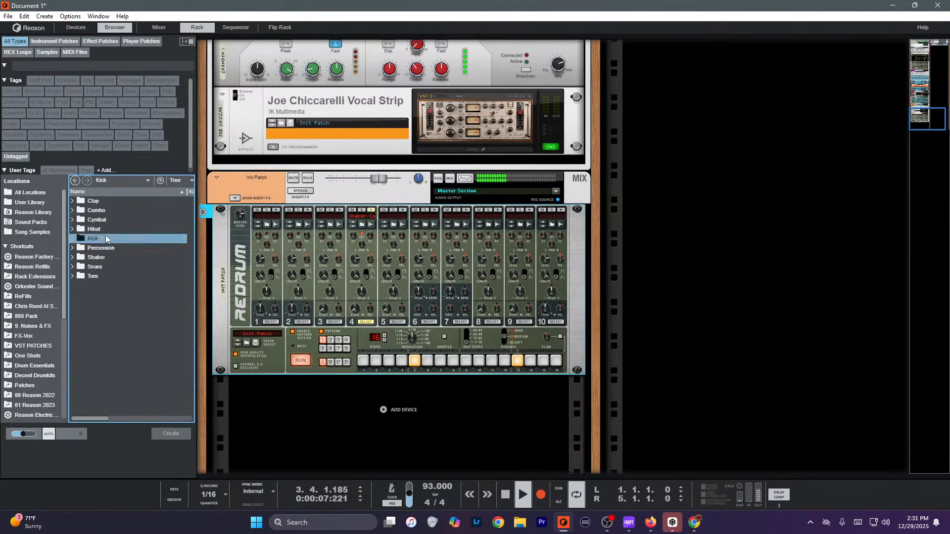
pyautogui.doubleClick(105, 235)
pyautogui.click(106, 248)
pyautogui.press('Down')
pyautogui.press('Down')
pyautogui.press('Down')
pyautogui.press('Down')
pyautogui.press('Down')
pyautogui.press('Down')
pyautogui.press('Down')
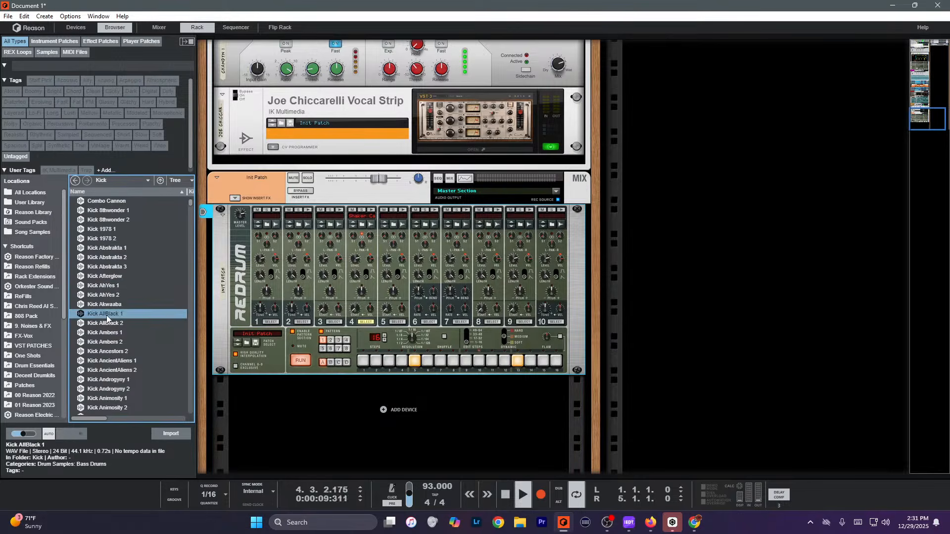
# Audition further kick samples and load Kick Chevelle70 2 into Redrum channel 1.
pyautogui.click(108, 296)
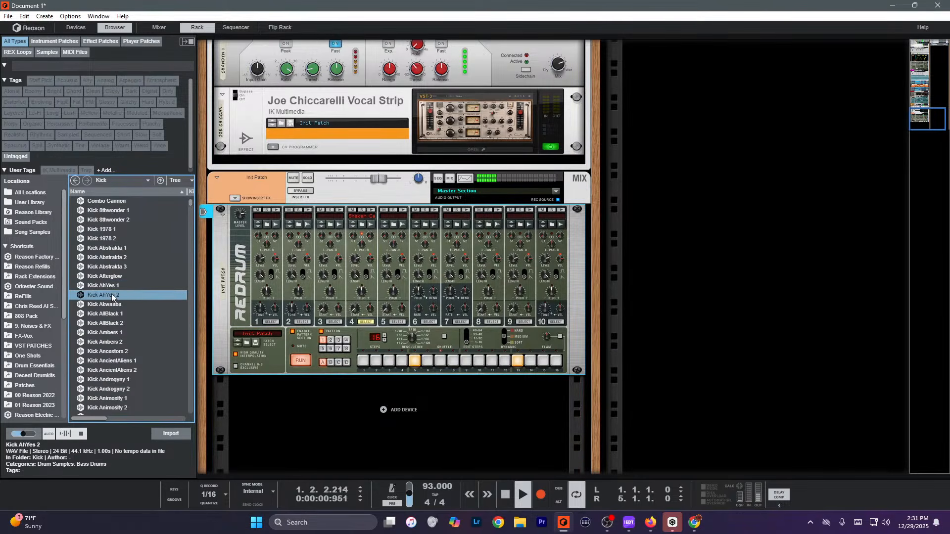
pyautogui.scroll(-7, 110, 333)
pyautogui.scroll(-8, 110, 331)
pyautogui.click(110, 331)
pyautogui.scroll(-8, 110, 331)
pyautogui.click(110, 331)
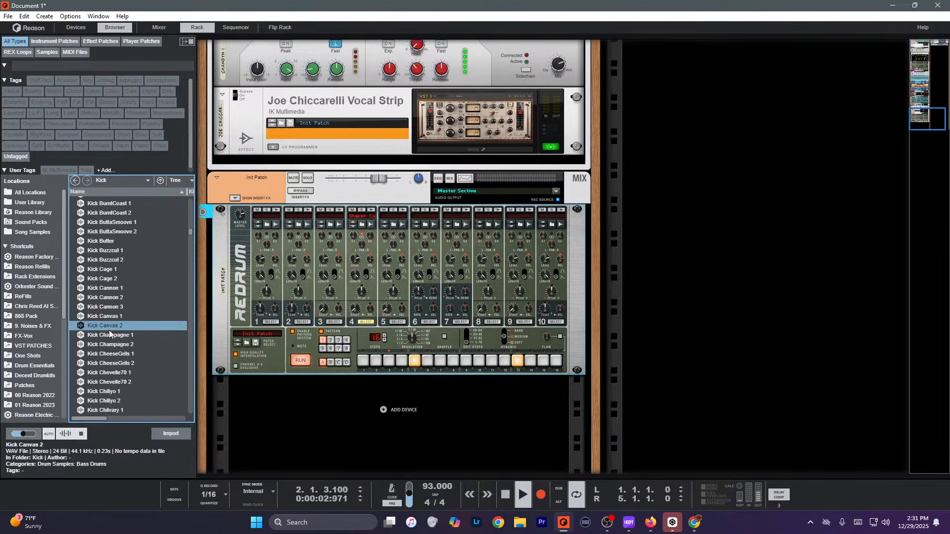
pyautogui.scroll(-8, 110, 331)
pyautogui.click(109, 331)
pyautogui.scroll(7, 110, 332)
pyautogui.click(110, 332)
pyautogui.click(110, 349)
pyautogui.moveTo(112, 330); pyautogui.dragTo(276, 206)
pyautogui.click(277, 209)
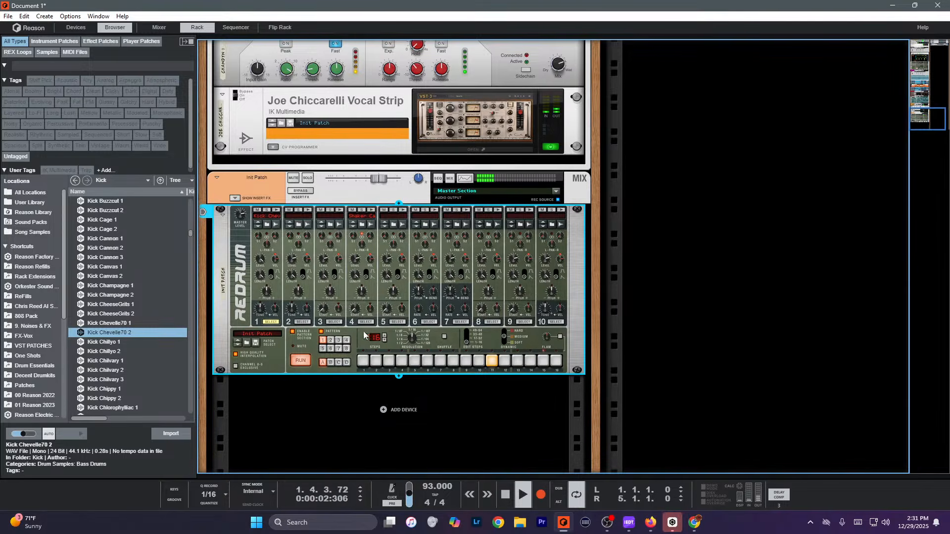
# Open the Hihat folder and load ClosedHH Doubler 2 into Redrum channel 7.
pyautogui.click(75, 180)
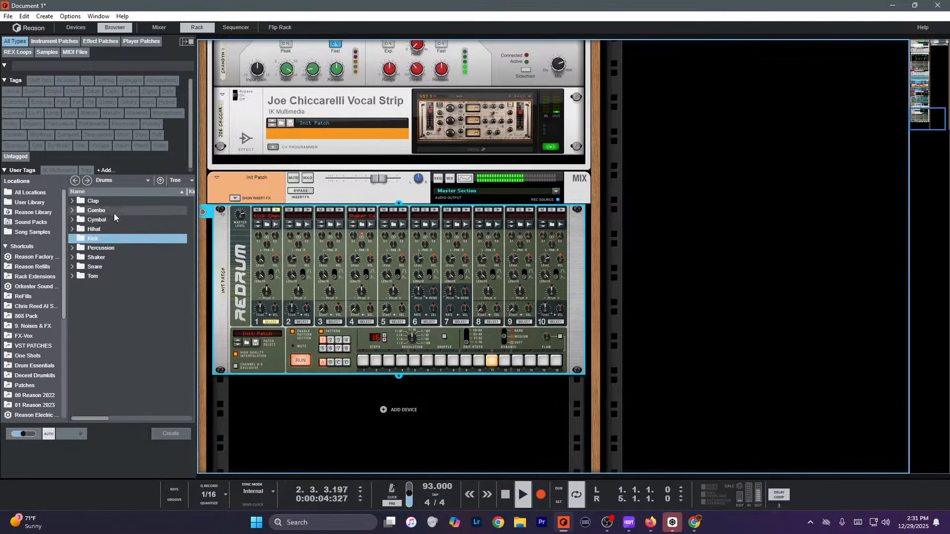
pyautogui.doubleClick(105, 230)
pyautogui.scroll(-15, 114, 236)
pyautogui.click(116, 235)
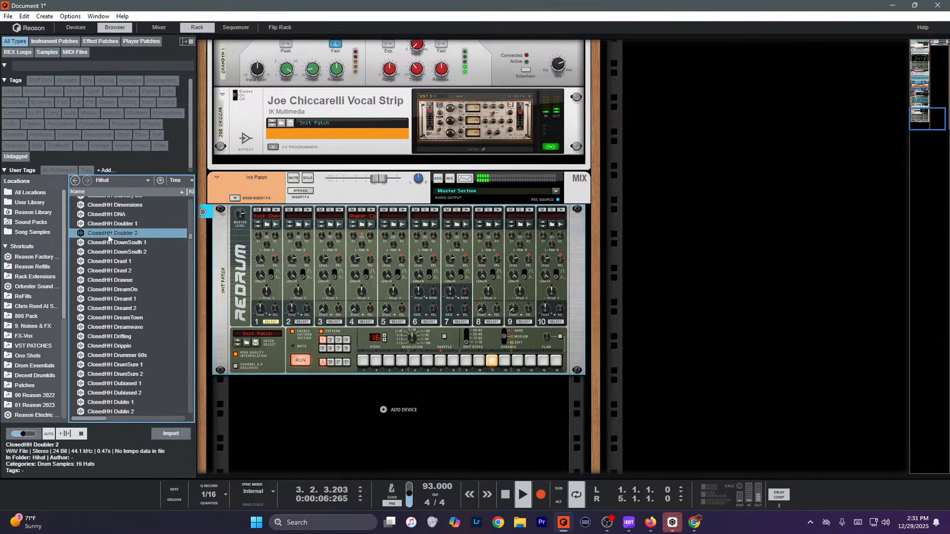
pyautogui.moveTo(116, 236); pyautogui.dragTo(467, 272)
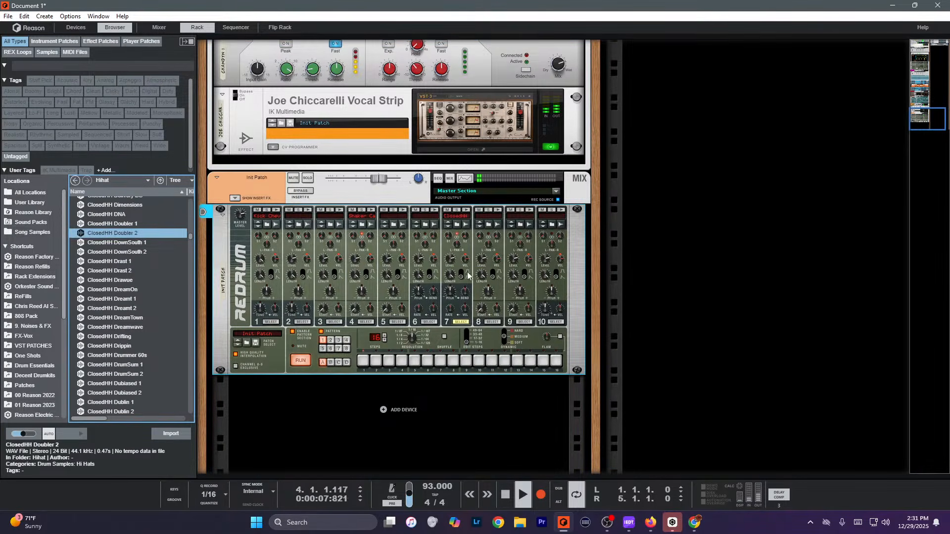
# Program the channel 7 hi-hat on steps 2, 3, 7, 11 and 13 of the pattern.
pyautogui.click(389, 360)
pyautogui.click(440, 360)
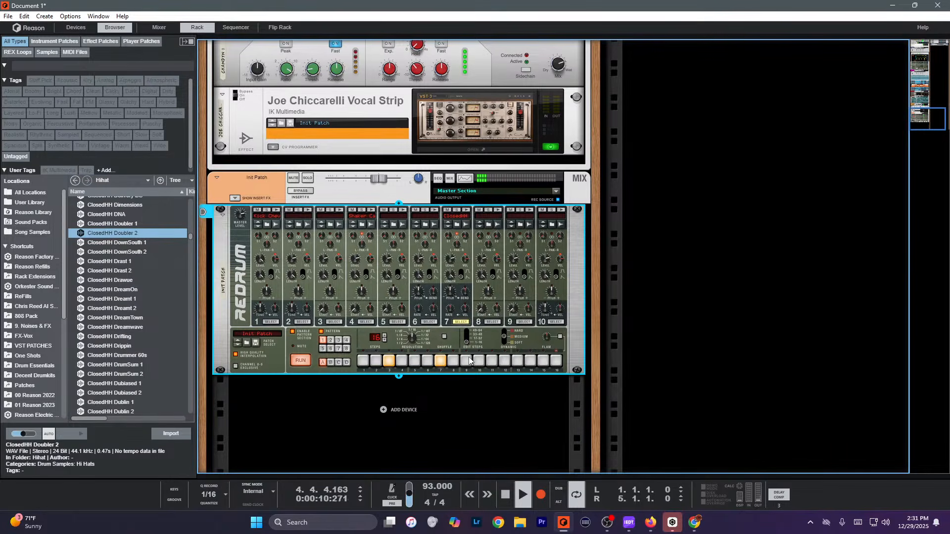
pyautogui.click(492, 361)
pyautogui.click(517, 361)
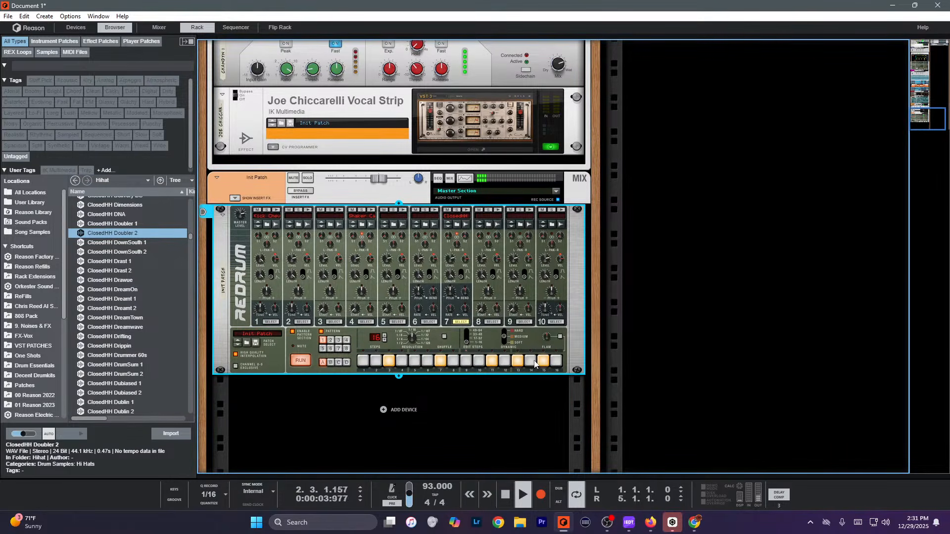
pyautogui.click(534, 364)
pyautogui.click(531, 363)
pyautogui.click(543, 363)
pyautogui.click(375, 361)
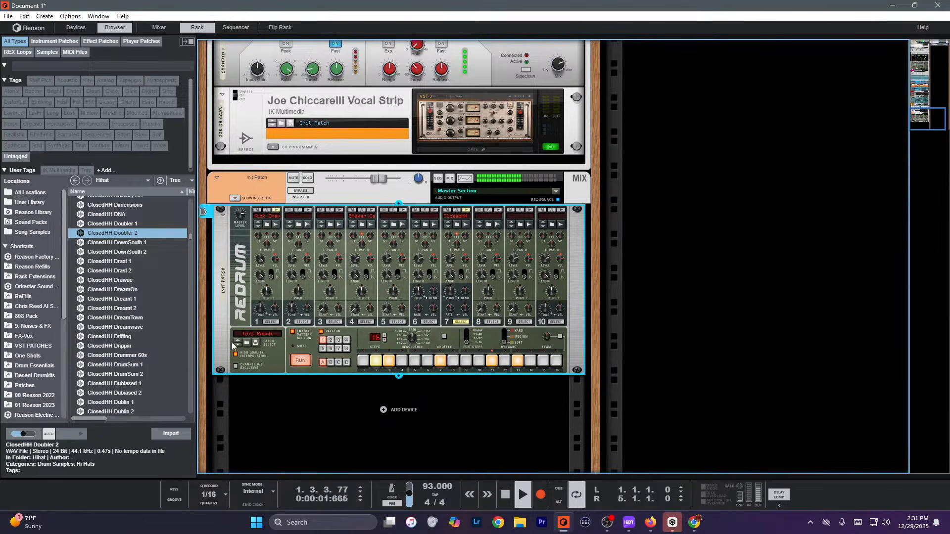
# Audition more closed hi-hats, load ClosedHH Espresso 2 into Redrum channel 3, and trigger it on step 15.
pyautogui.click(124, 355)
pyautogui.scroll(-10, 125, 352)
pyautogui.click(124, 351)
pyautogui.scroll(-10, 123, 350)
pyautogui.scroll(4, 119, 326)
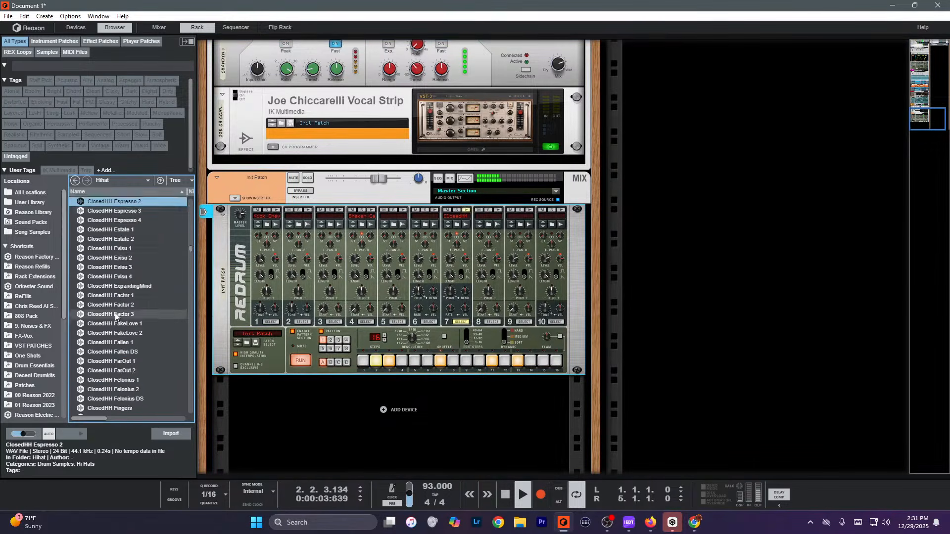
pyautogui.scroll(5, 119, 297)
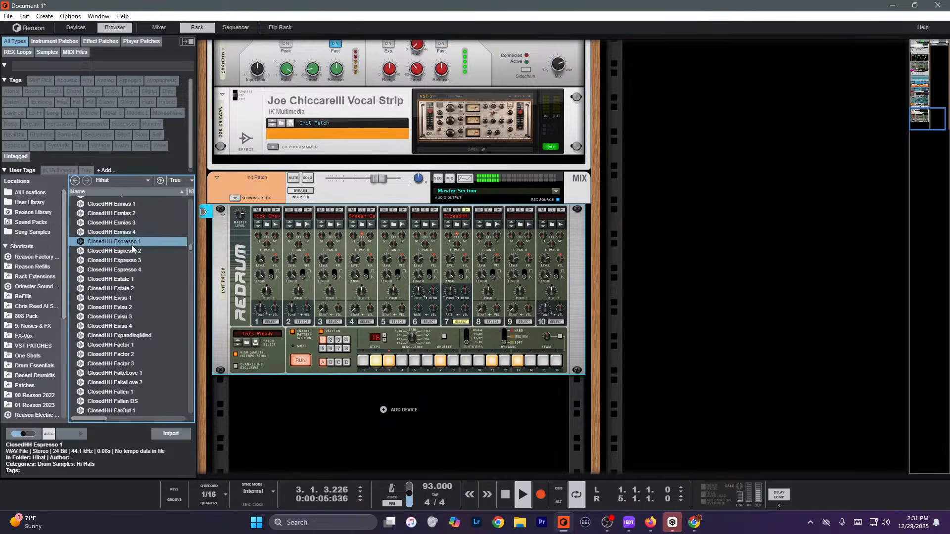
pyautogui.moveTo(133, 254); pyautogui.dragTo(336, 334)
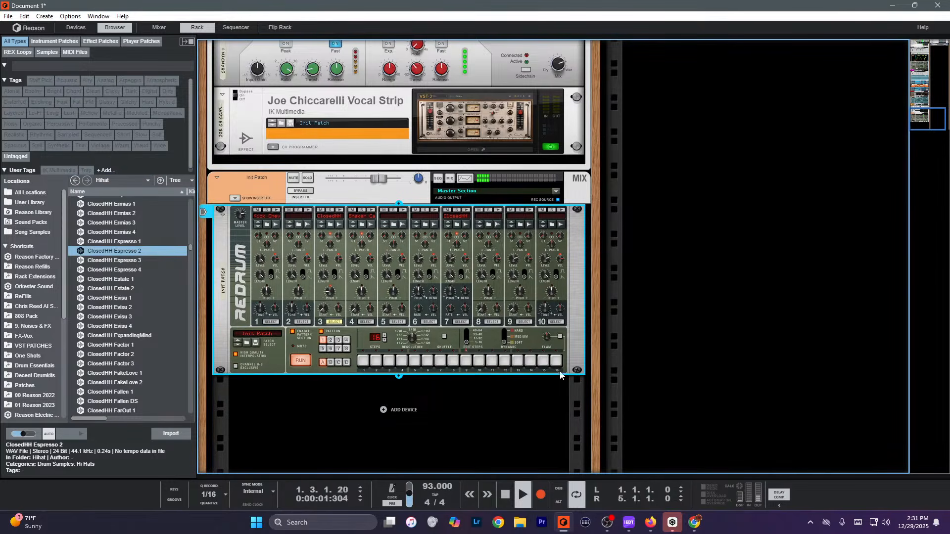
pyautogui.click(544, 363)
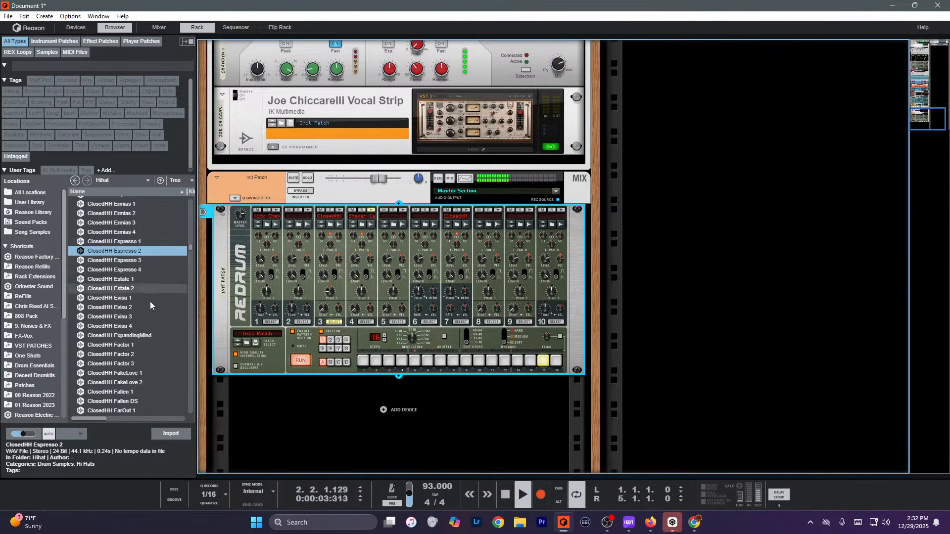
# Audition more closed hi-hat samples and load ClosedHH Evisu 4 into Redrum channel 5.
pyautogui.click(127, 326)
pyautogui.scroll(-8, 127, 326)
pyautogui.scroll(7, 127, 326)
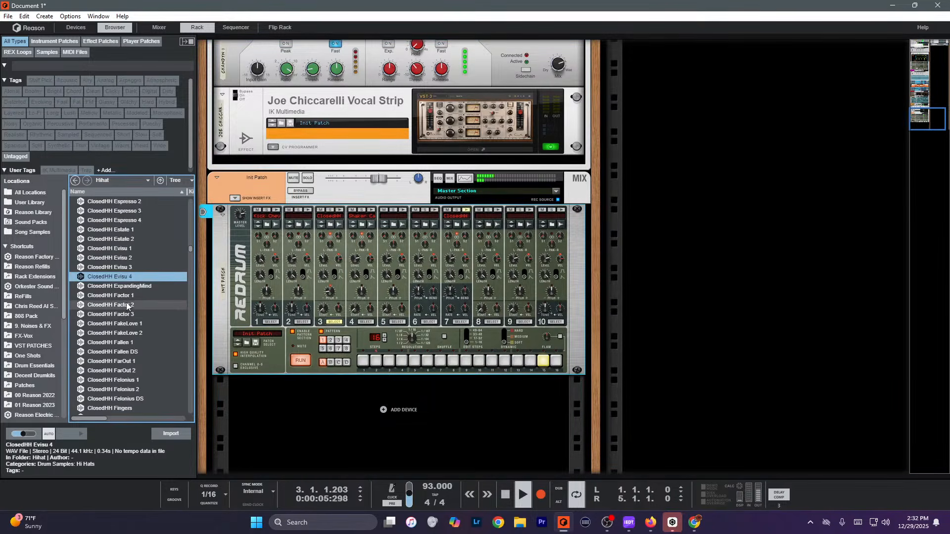
pyautogui.moveTo(127, 276); pyautogui.dragTo(402, 220)
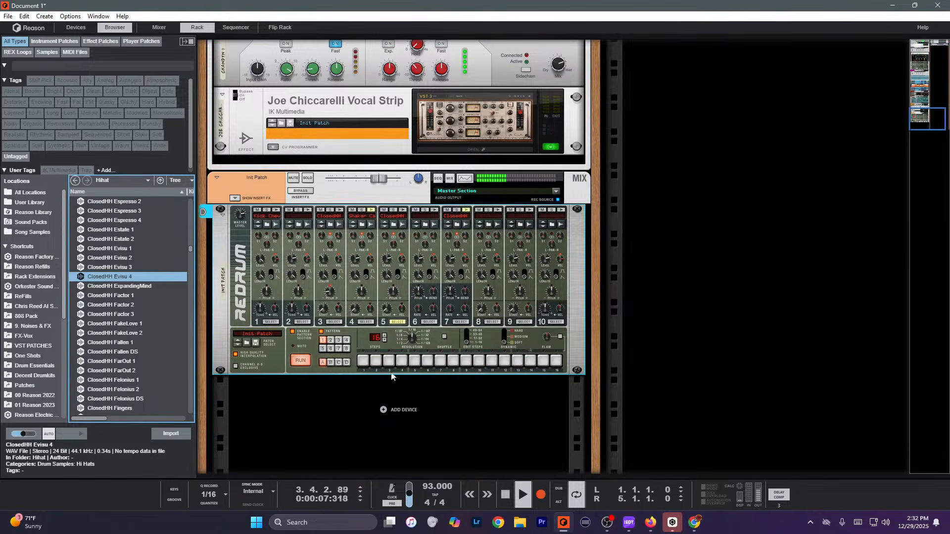
# Program the channel 5 hi-hat on steps 5, 9 and 13 of the Redrum pattern.
pyautogui.click(414, 360)
pyautogui.click(488, 361)
pyautogui.click(490, 361)
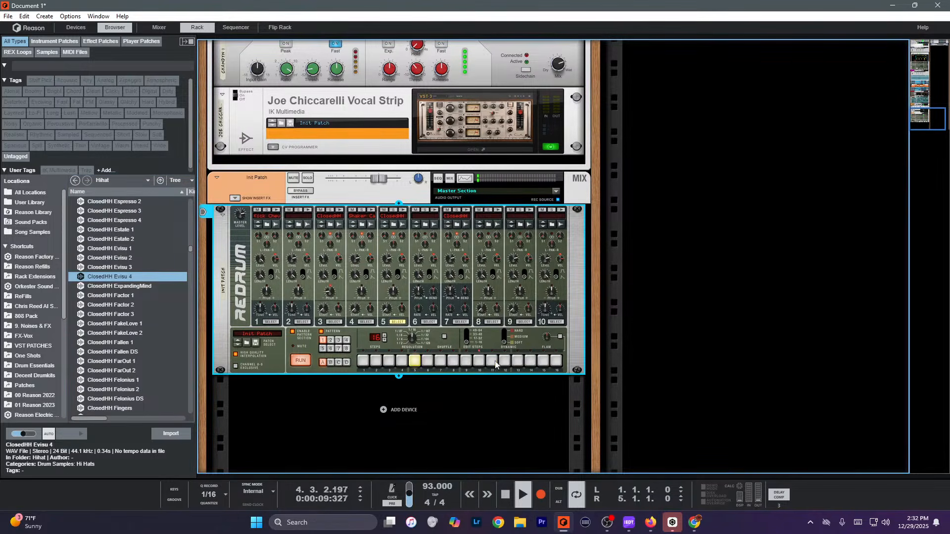
pyautogui.click(466, 360)
pyautogui.click(517, 361)
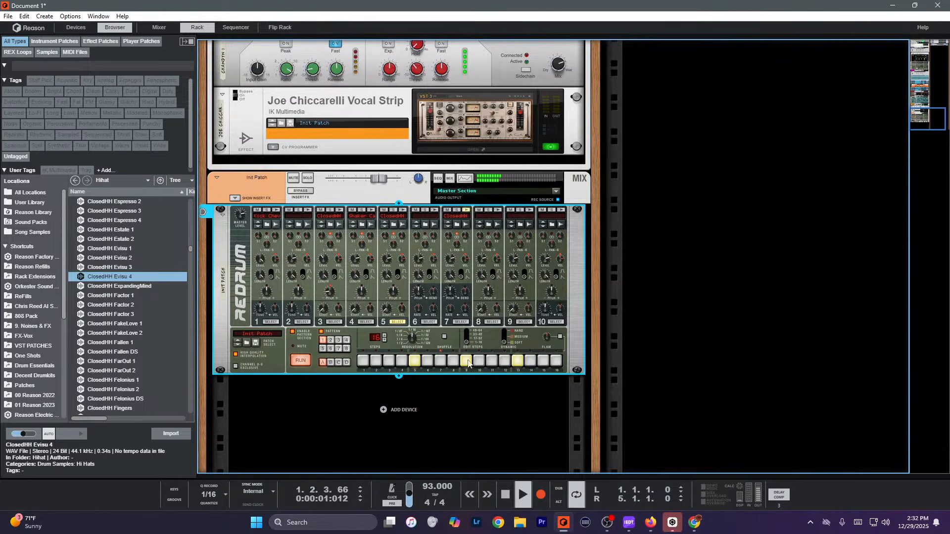
# Audition further closed hi-hats through the rest of the Hihat folder, from ClosedHH Helium 2 to ClosedHH Universal.
pyautogui.scroll(-10, 123, 317)
pyautogui.click(118, 317)
pyautogui.scroll(-15, 118, 316)
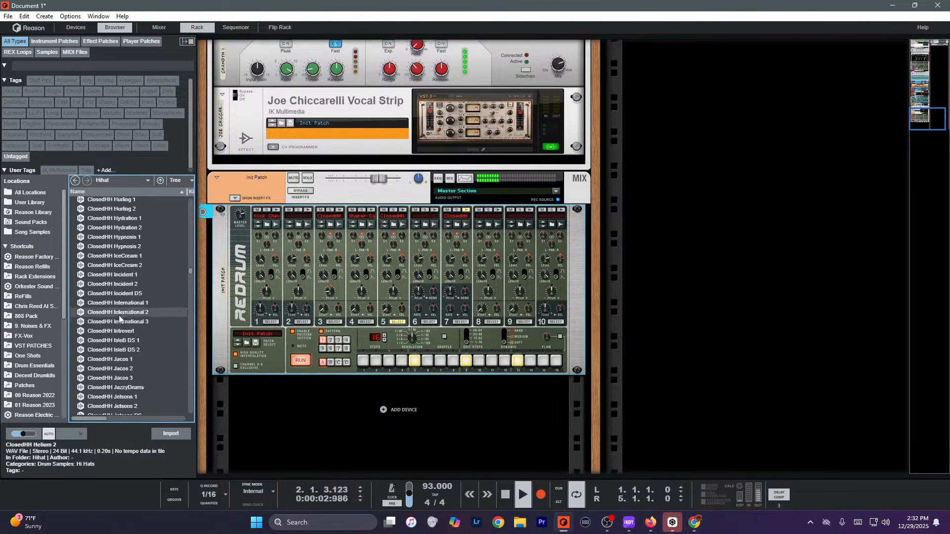
pyautogui.click(118, 314)
pyautogui.scroll(-15, 119, 315)
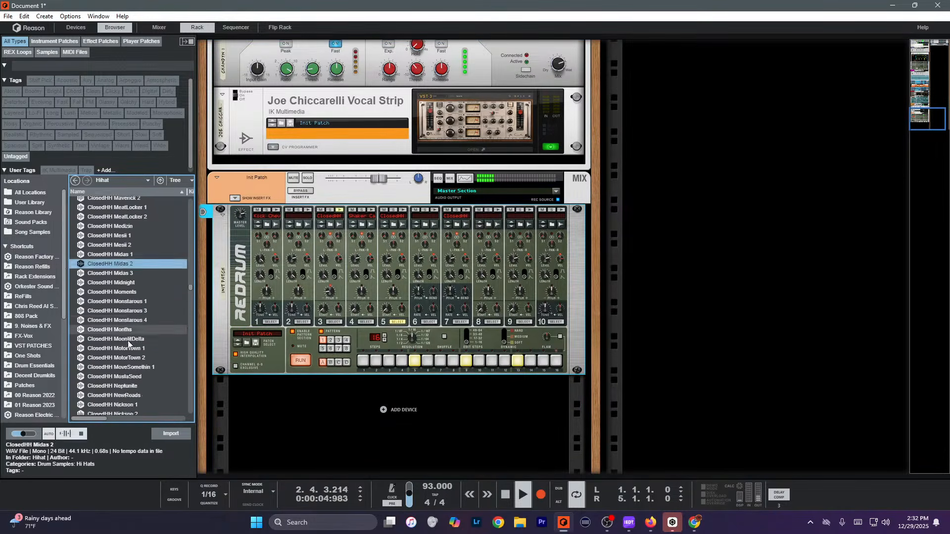
pyautogui.click(135, 334)
pyautogui.scroll(-10, 134, 336)
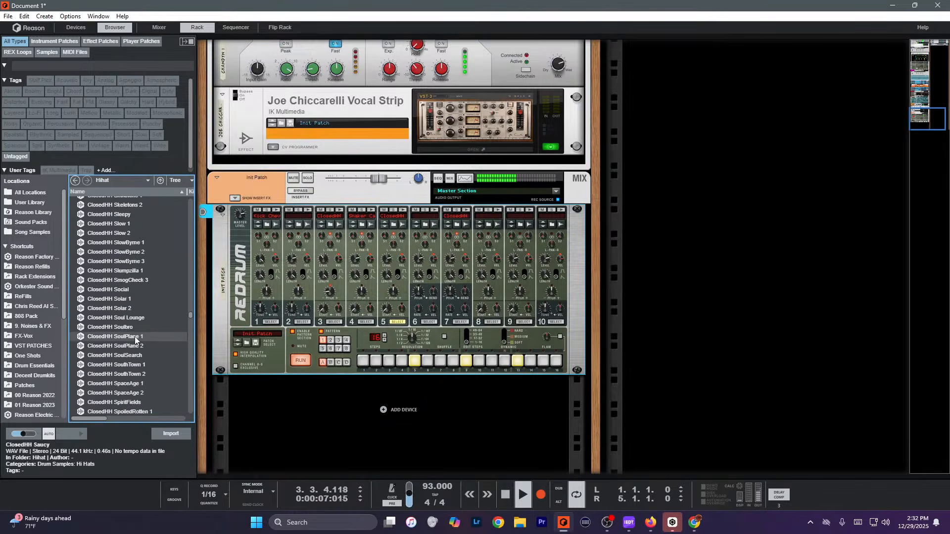
pyautogui.click(134, 336)
pyautogui.scroll(-14, 138, 316)
pyautogui.click(135, 330)
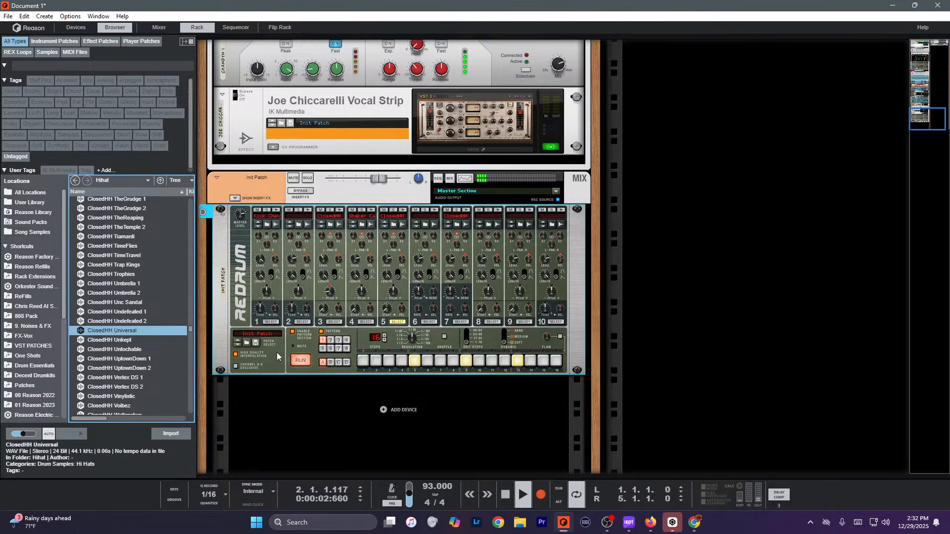
# Audition open hi-hat samples in the Hihat folder, including OpenHH Answers, OpenHH Cover and OpenHH Dreamt.
pyautogui.scroll(-10, 174, 371)
pyautogui.click(143, 355)
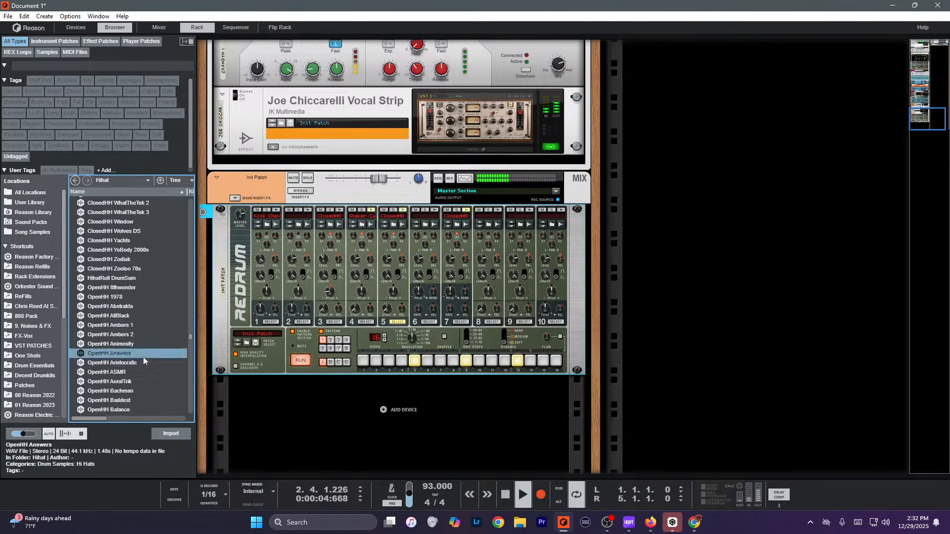
pyautogui.scroll(-8, 144, 355)
pyautogui.click(144, 356)
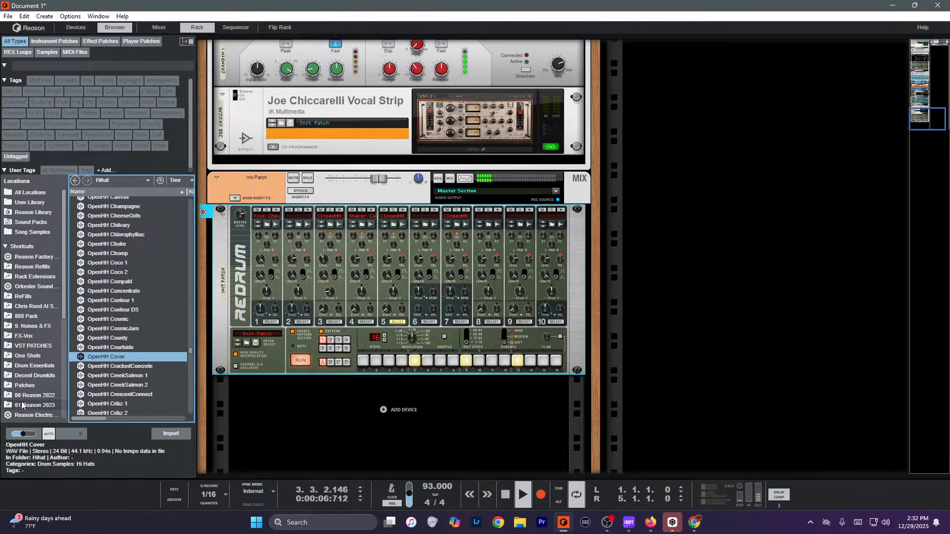
pyautogui.scroll(-4, 132, 361)
pyautogui.click(131, 358)
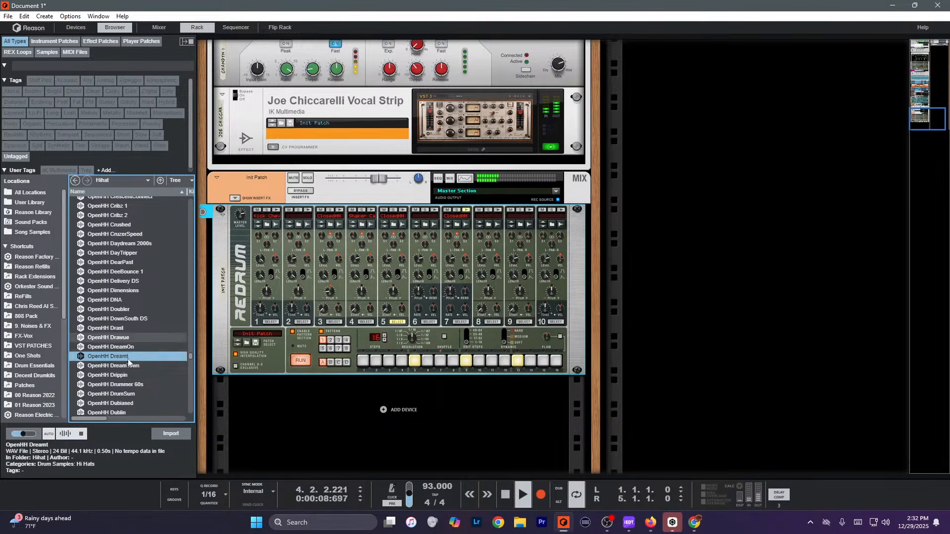
# Audition samples in the Tom folder, load Tom Selecta into Redrum channel 6, and trigger it on step 15.
pyautogui.click(159, 180)
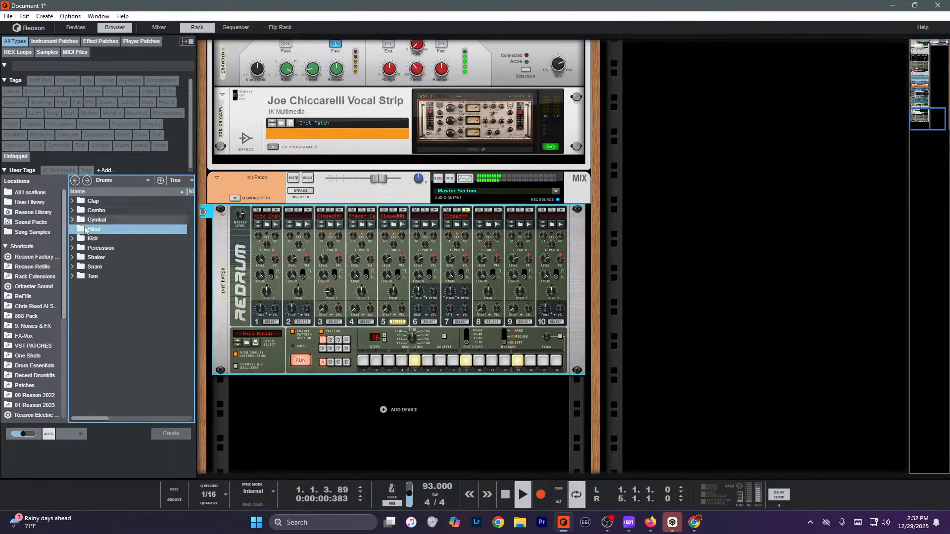
pyautogui.doubleClick(95, 267)
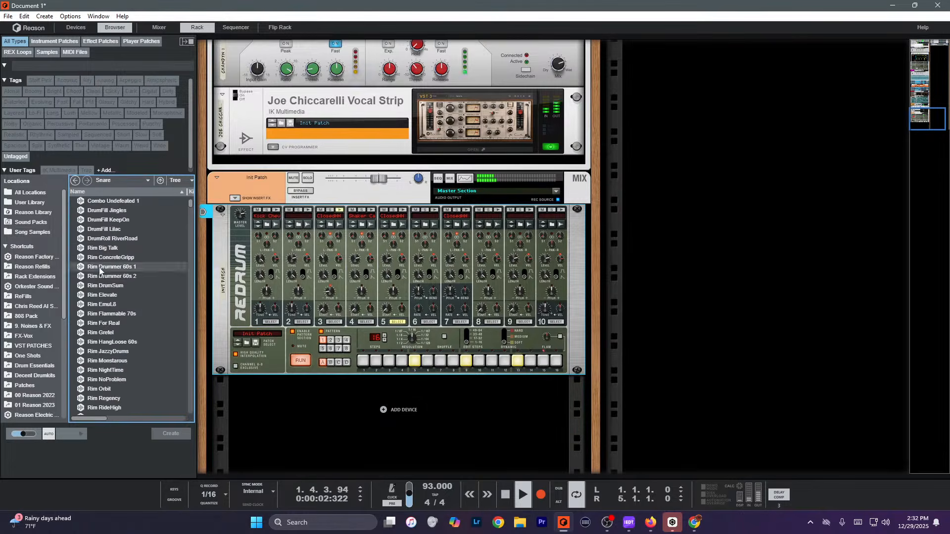
pyautogui.click(75, 181)
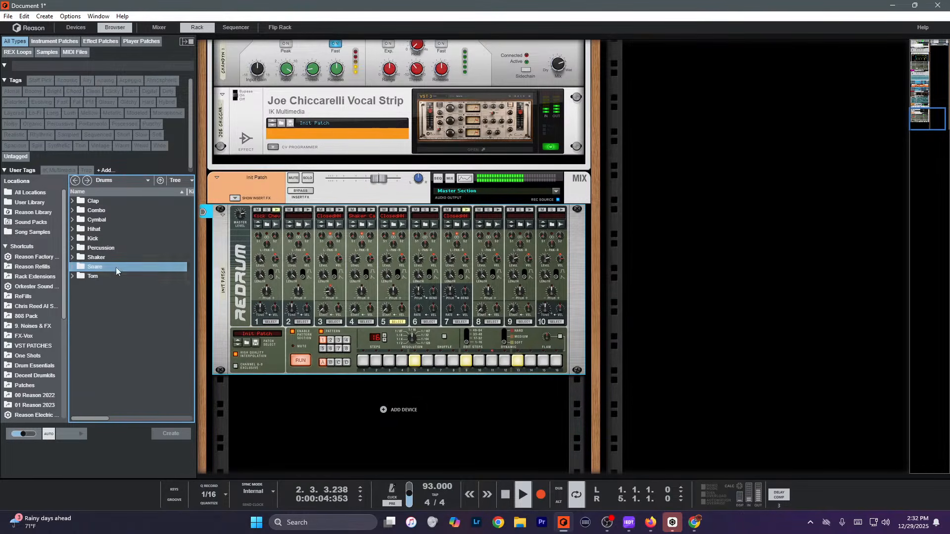
pyautogui.doubleClick(93, 276)
pyautogui.scroll(-5, 91, 276)
pyautogui.scroll(-8, 91, 274)
pyautogui.click(92, 273)
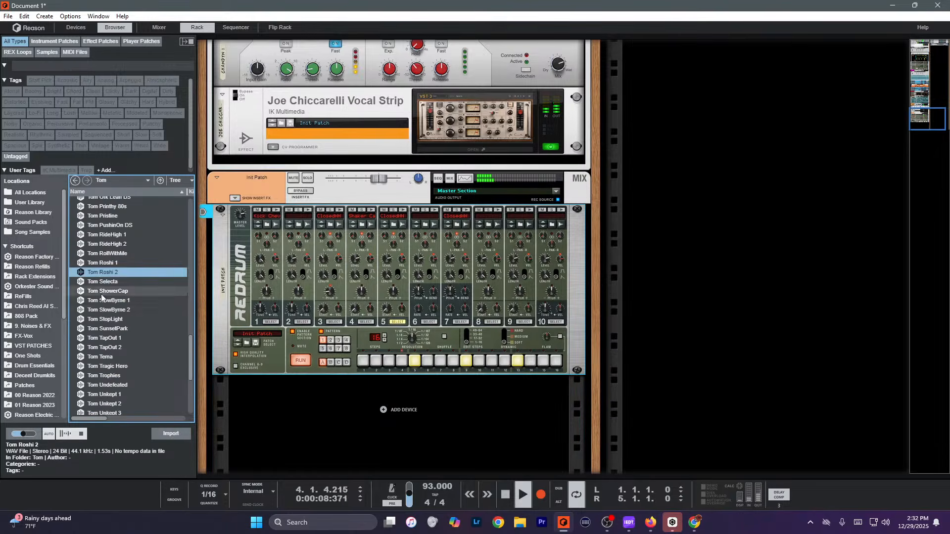
pyautogui.click(105, 281)
pyautogui.moveTo(111, 283); pyautogui.dragTo(421, 245)
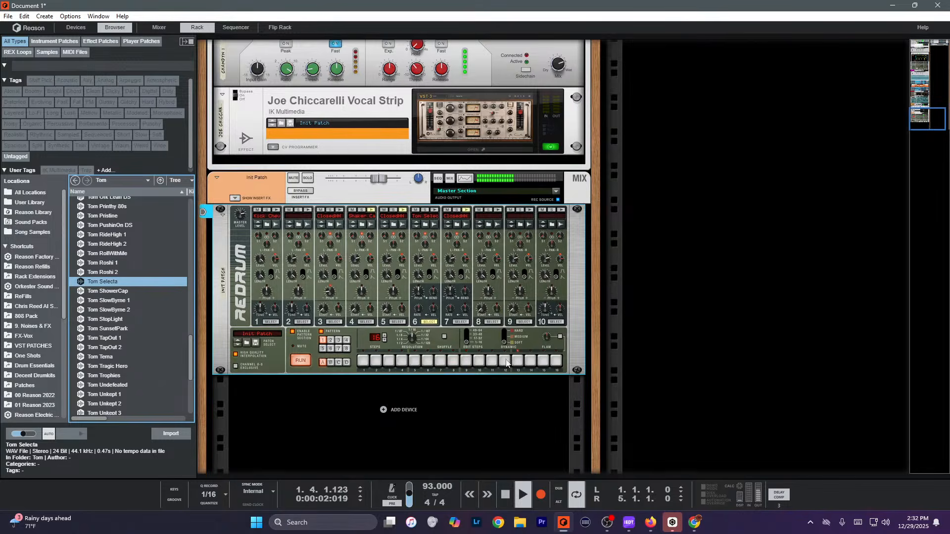
pyautogui.moveTo(504, 361)
pyautogui.mouseDown()
pyautogui.moveTo(558, 361)
pyautogui.moveTo(497, 362)
pyautogui.moveTo(559, 362)
pyautogui.mouseUp()
pyautogui.click(558, 363)
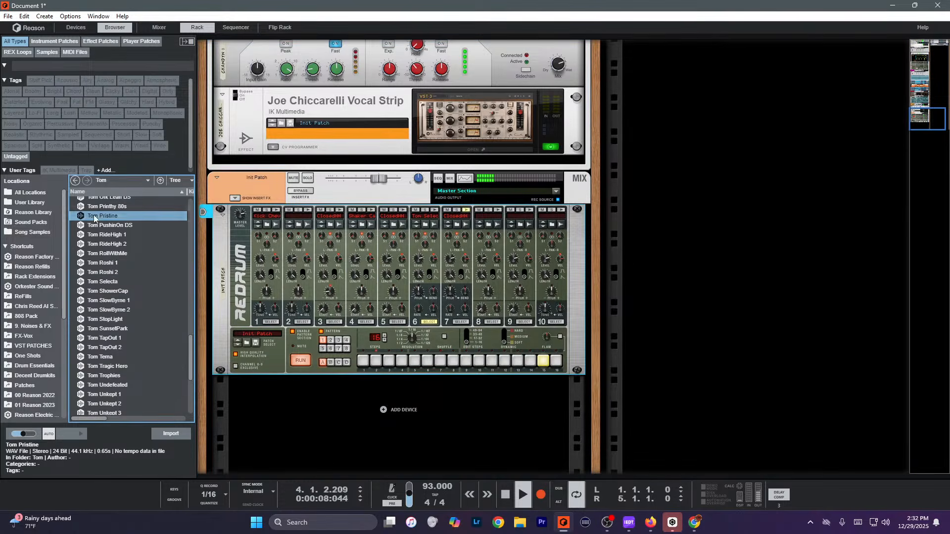
# Audition more tom samples and load Tom Tragic Hero into Redrum channel 8.
pyautogui.click(106, 347)
pyautogui.scroll(-5, 107, 348)
pyautogui.click(107, 337)
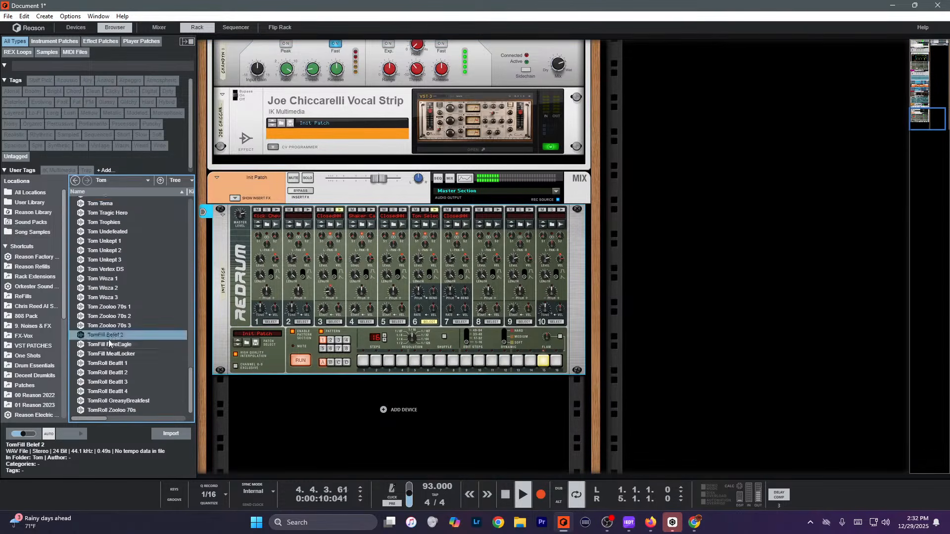
pyautogui.scroll(4, 107, 333)
pyautogui.click(113, 313)
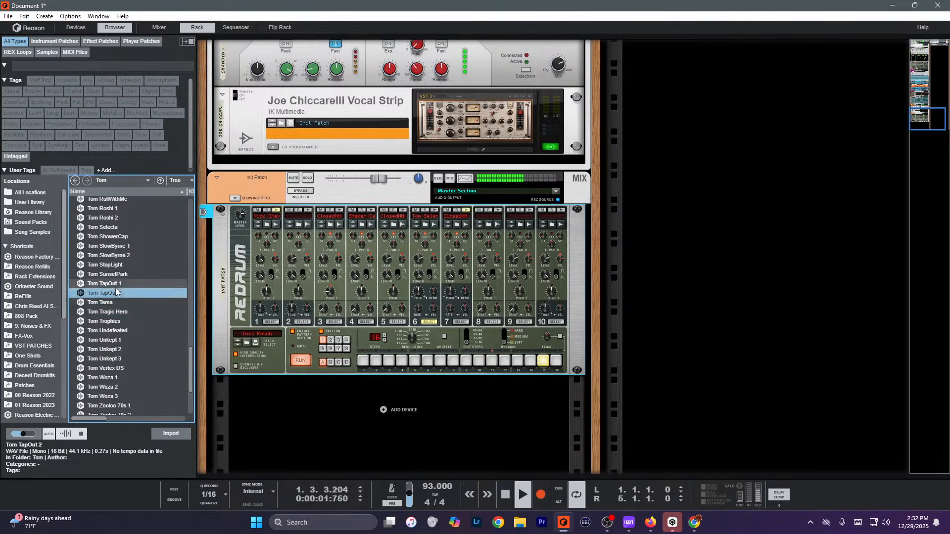
pyautogui.moveTo(137, 313); pyautogui.dragTo(487, 270)
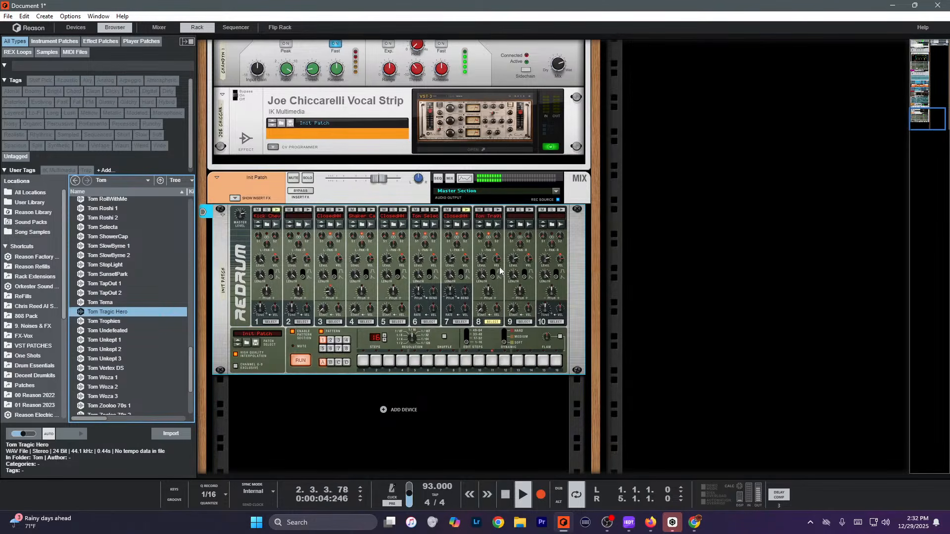
# Program the channel 8 tom at medium dynamic on steps 1, 4 and 7, and stop playback.
pyautogui.click(505, 338)
pyautogui.click(497, 361)
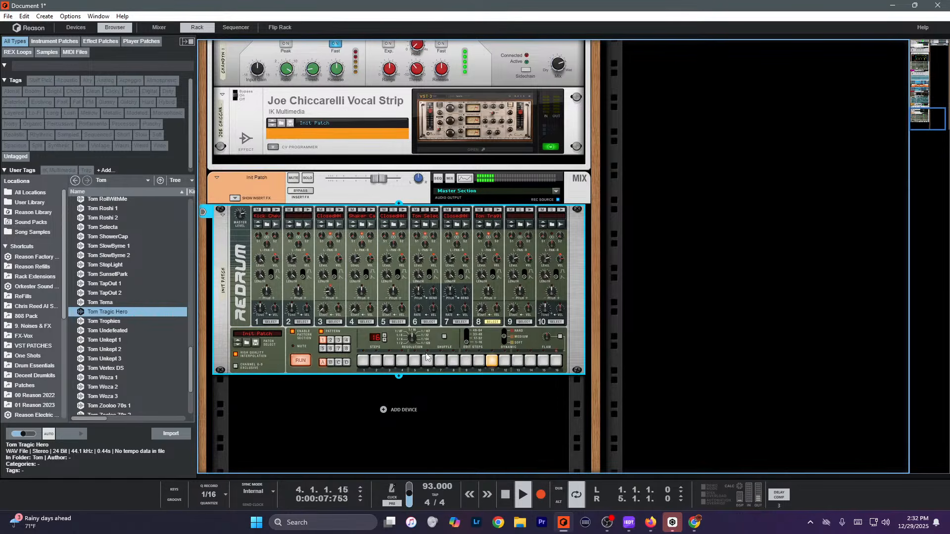
pyautogui.click(403, 361)
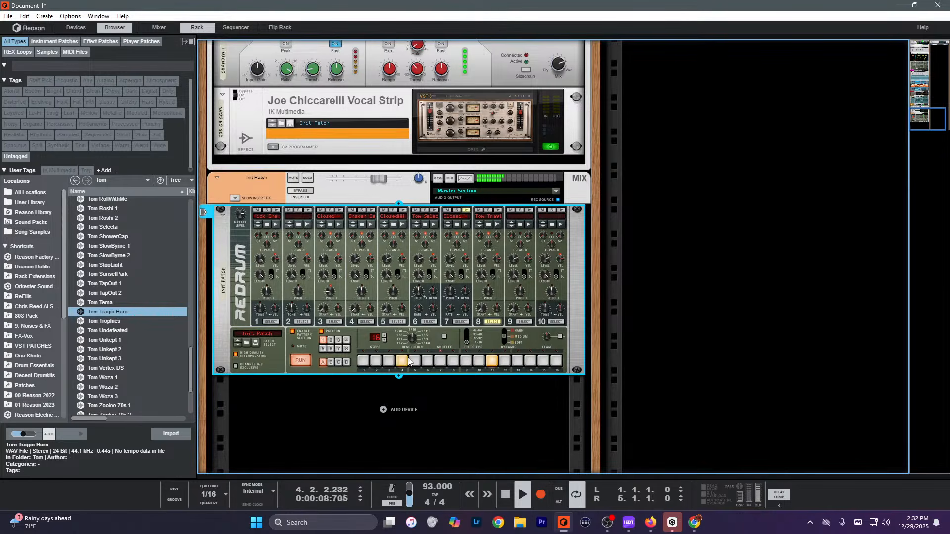
pyautogui.click(362, 361)
pyautogui.click(426, 362)
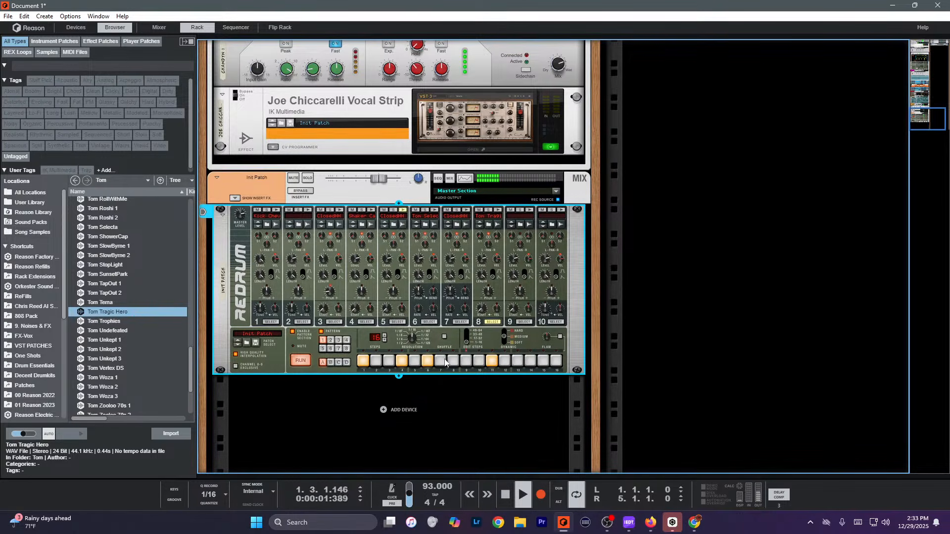
pyautogui.click(429, 361)
pyautogui.click(440, 362)
pyautogui.click(495, 360)
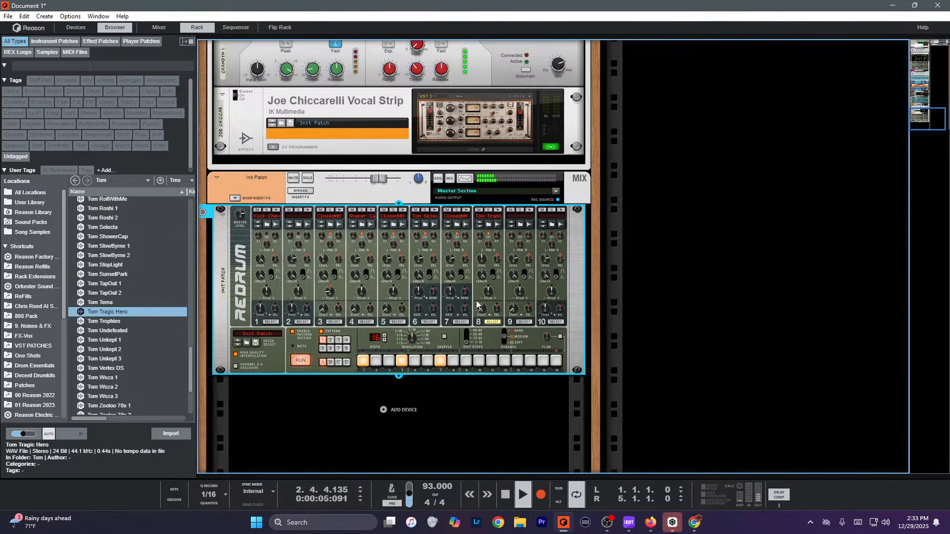
pyautogui.press('space')
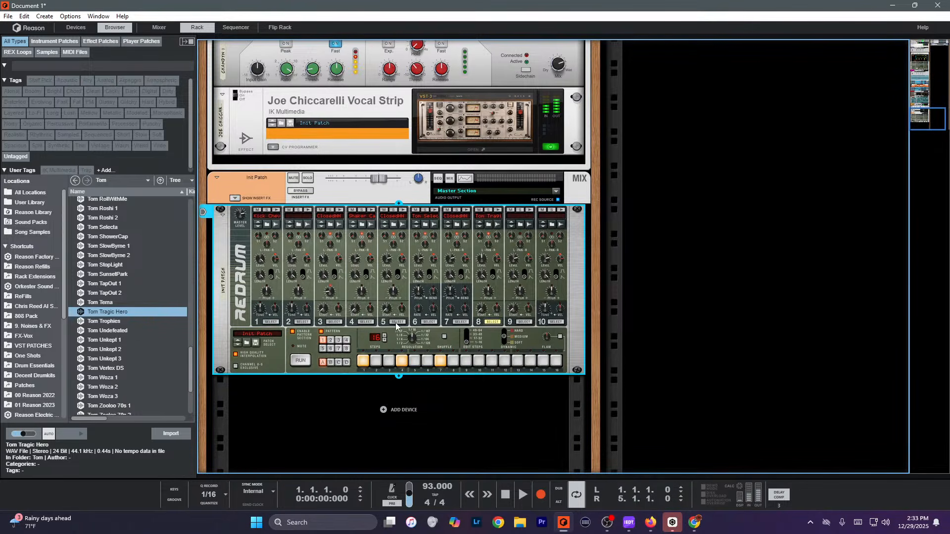
# Add four more note lanes to the Init Patch track in the sequencer.
pyautogui.press('F7')
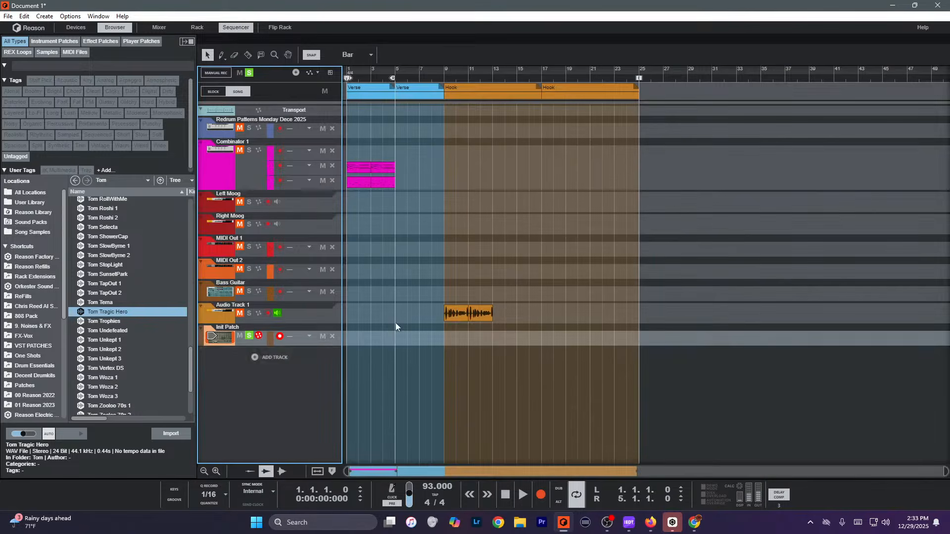
pyautogui.click(297, 338)
pyautogui.click(441, 376)
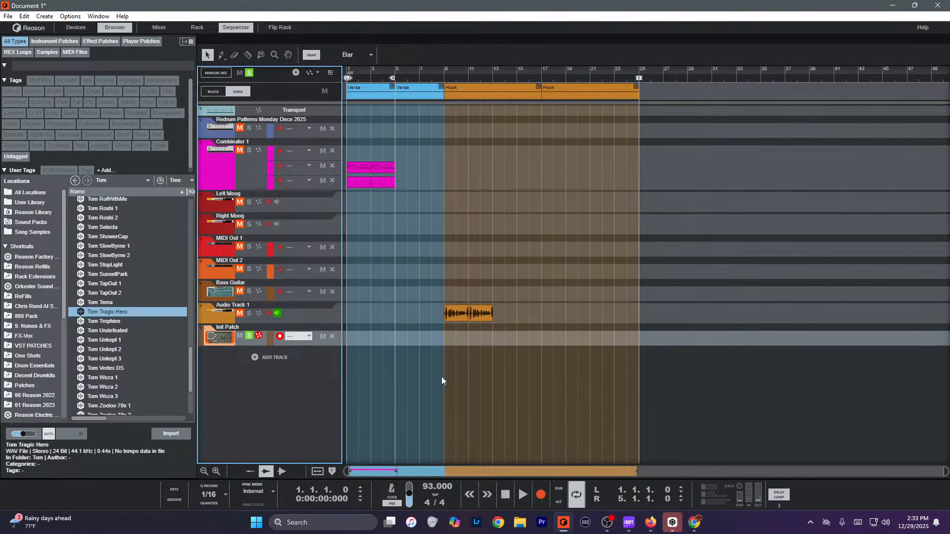
pyautogui.press(',')
pyautogui.press(',')
pyautogui.press(',')
pyautogui.press(',')
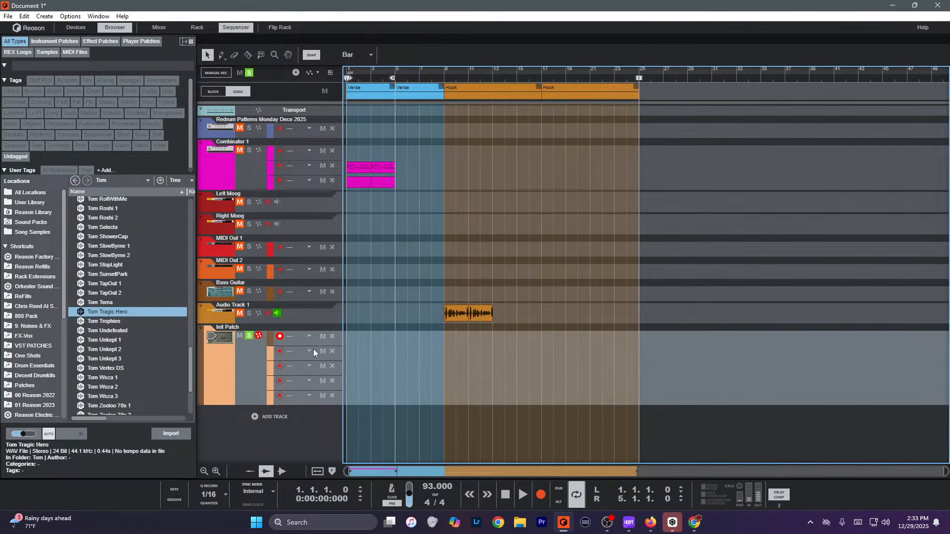
pyautogui.press('F6')
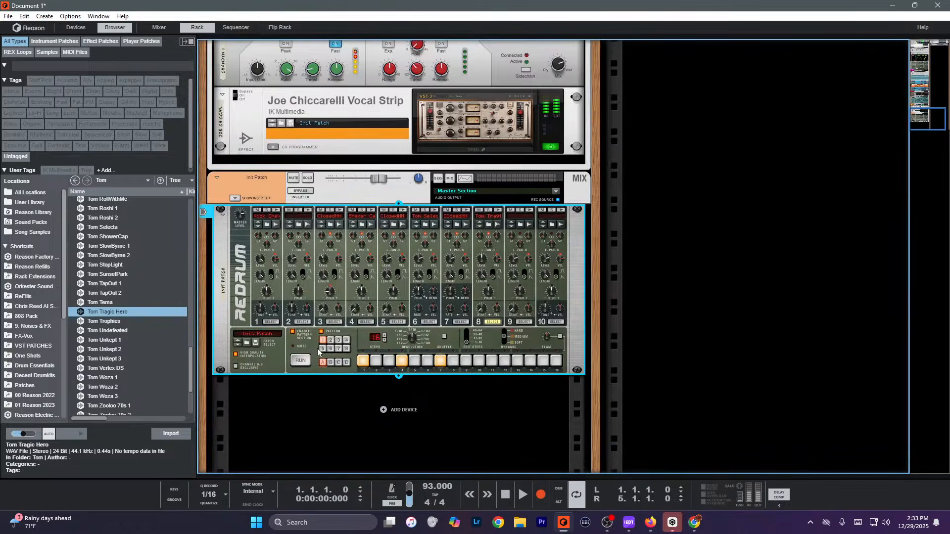
pyautogui.press('F7')
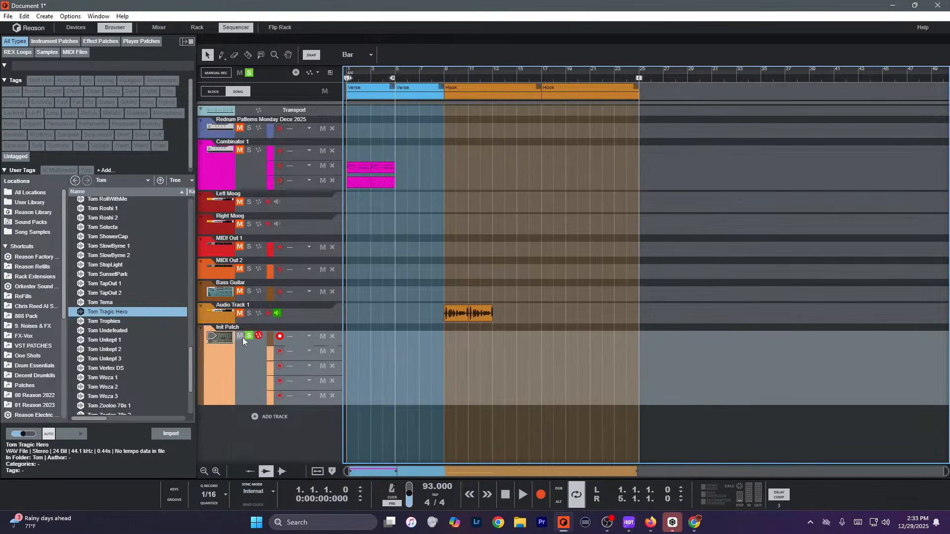
# Solo the kick on Redrum channel 1 and try to record its pattern onto the first Init Patch lane.
pyautogui.press('F6')
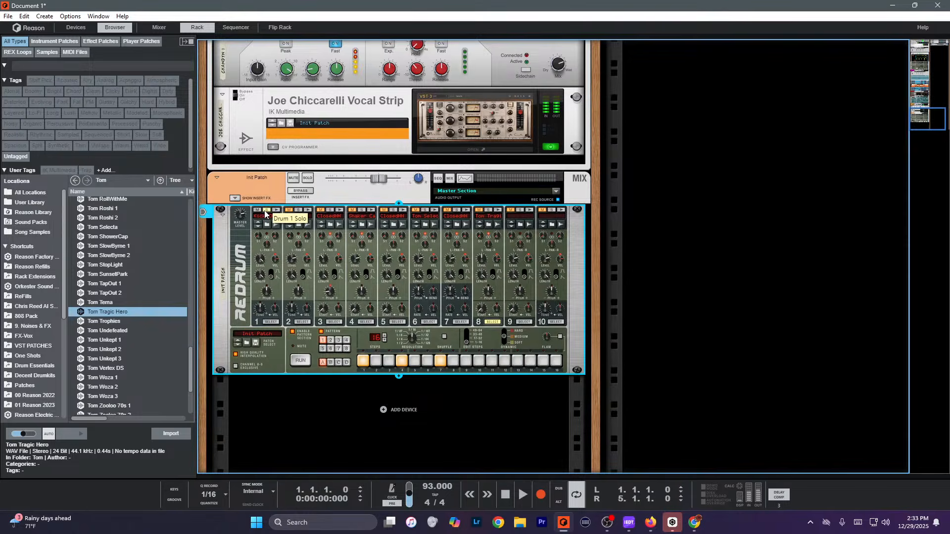
pyautogui.press('F7')
pyautogui.hotkey('ctrl', 'Return')
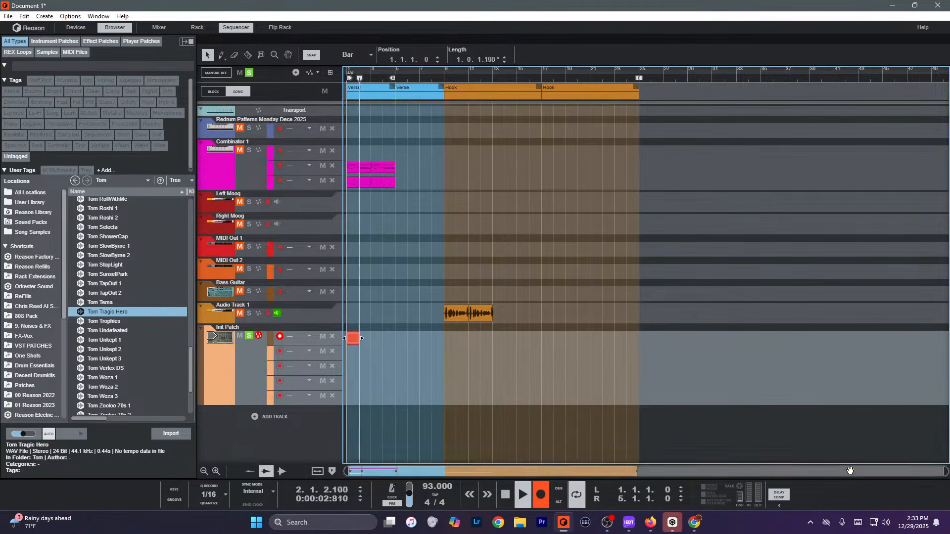
pyautogui.moveTo(944, 472); pyautogui.dragTo(540, 471)
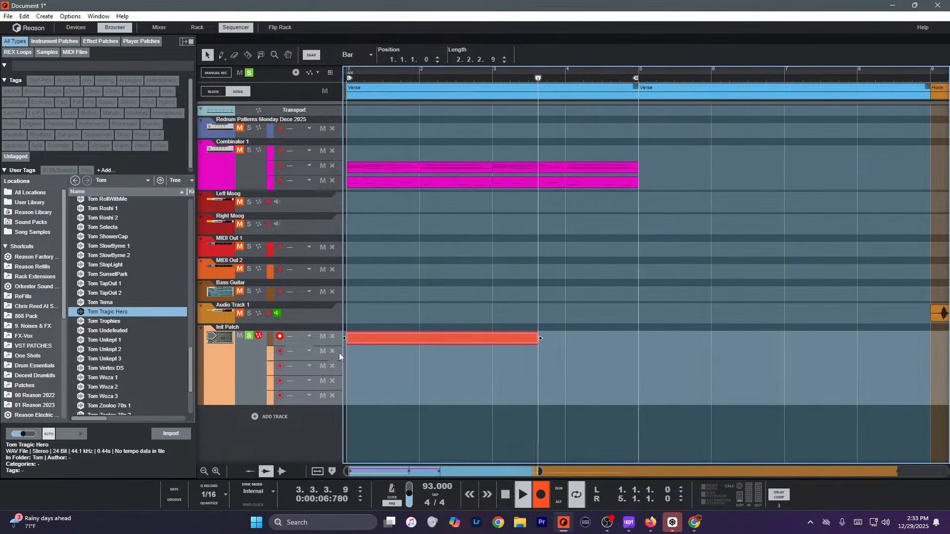
pyautogui.press('space')
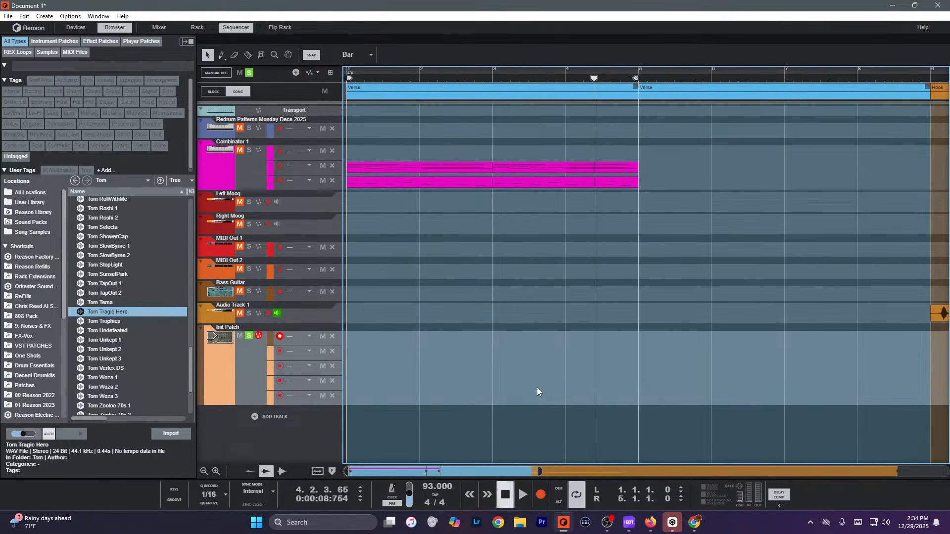
pyautogui.press('KP_0')
pyautogui.press('F6')
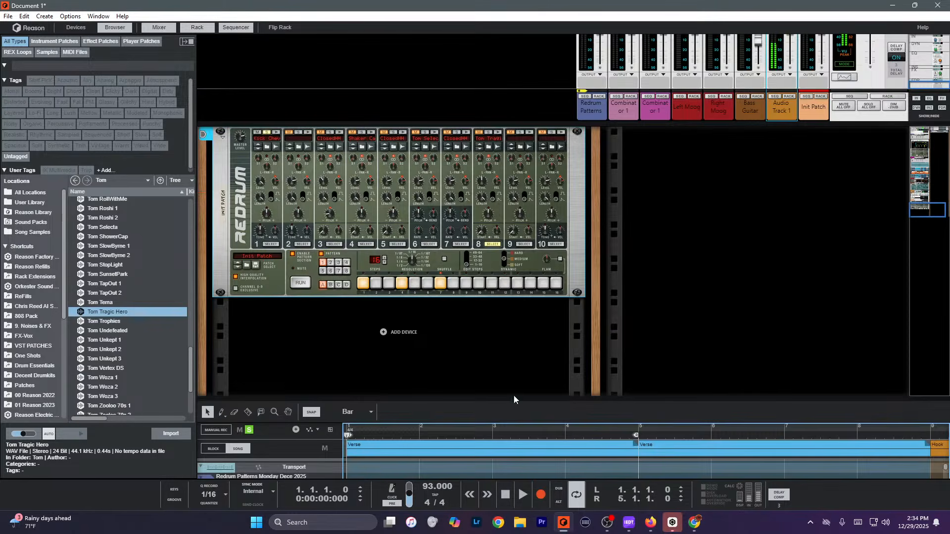
# Turn off the channel 1 solo, try to record the full Redrum pattern onto the first Init Patch lane, and examine the clip's notes.
pyautogui.click(269, 133)
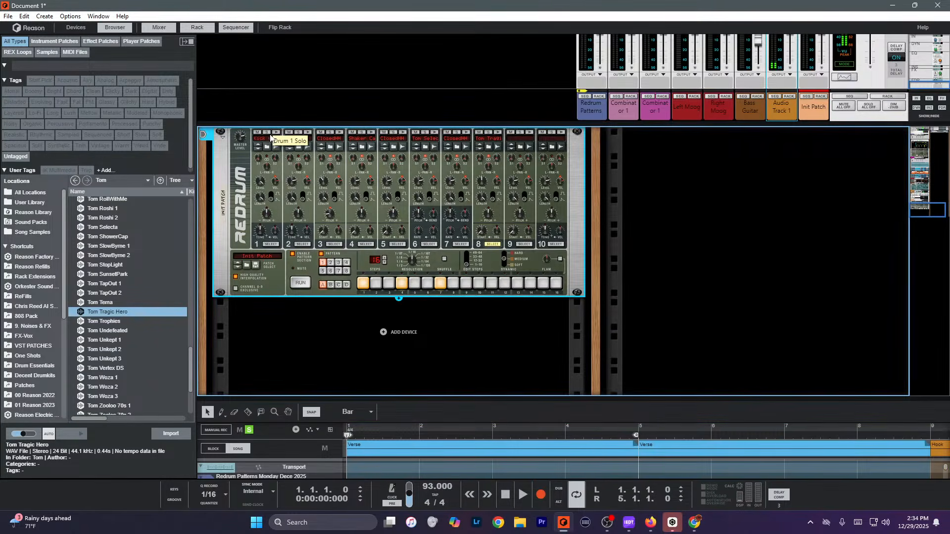
pyautogui.press('KP_0')
pyautogui.press('KP_Multiply')
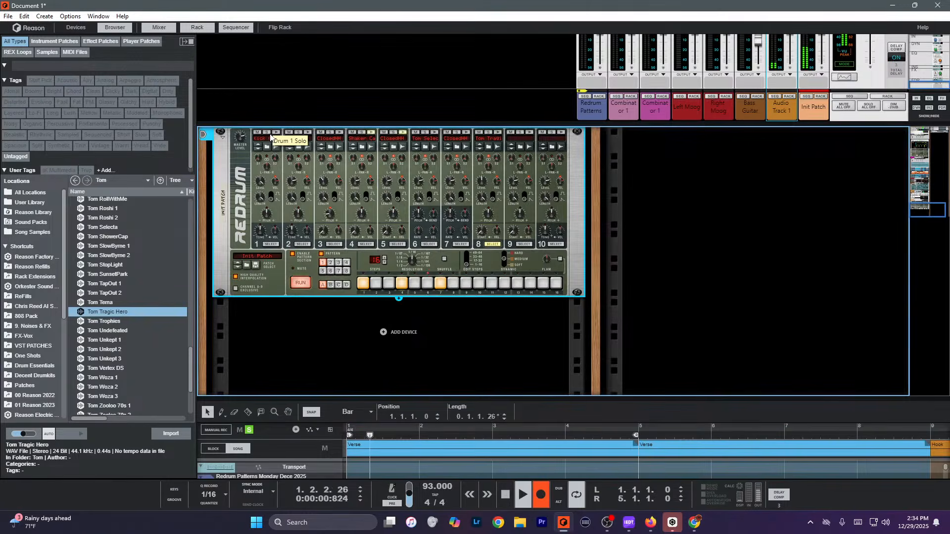
pyautogui.press('F7')
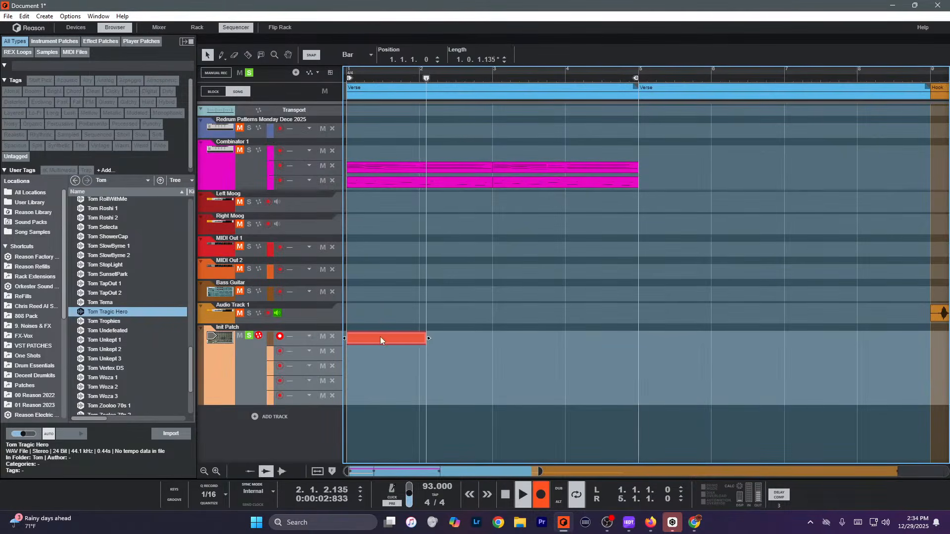
pyautogui.doubleClick(380, 337)
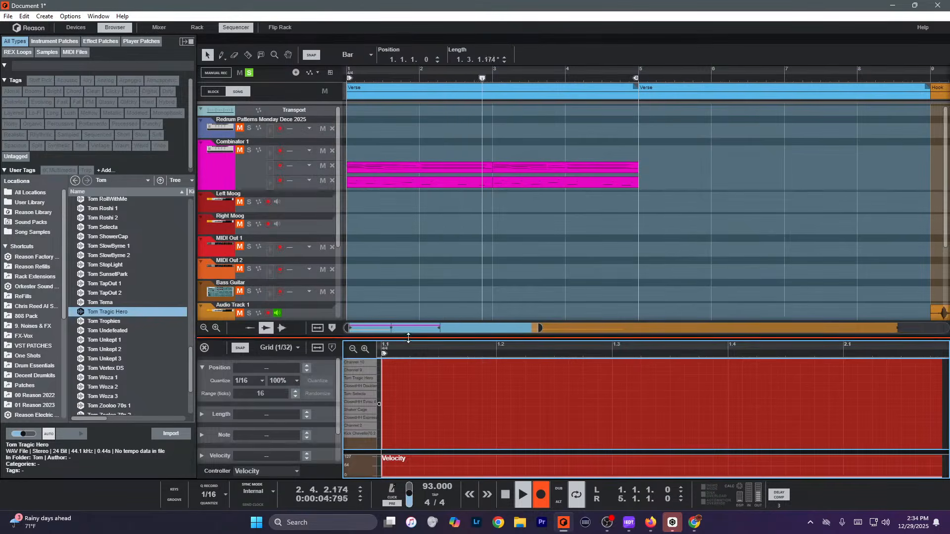
pyautogui.moveTo(407, 339); pyautogui.dragTo(330, 34)
pyautogui.press('space')
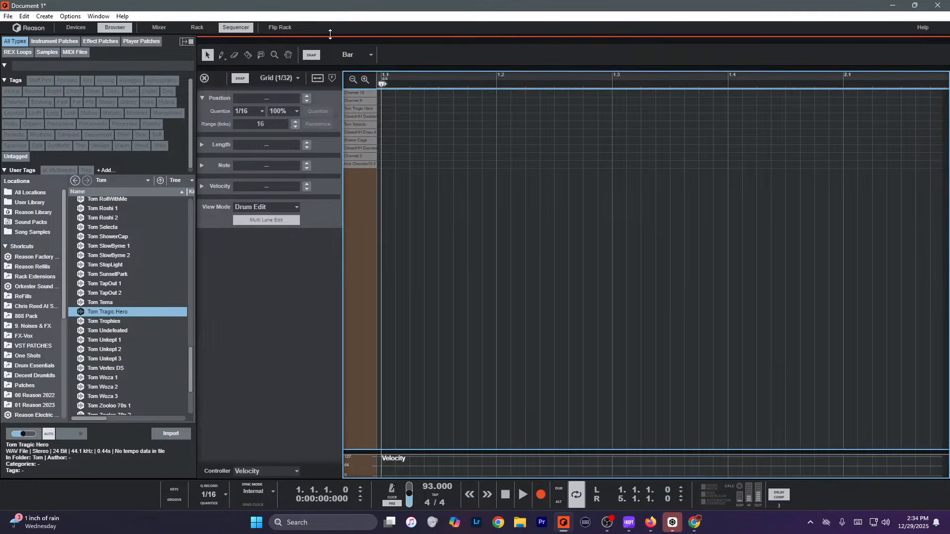
# Switch Redrum to pattern 3 and record a two-bar take of kick notes onto the first Init Patch lane.
pyautogui.hotkey('F5', 'F6', 'F7')
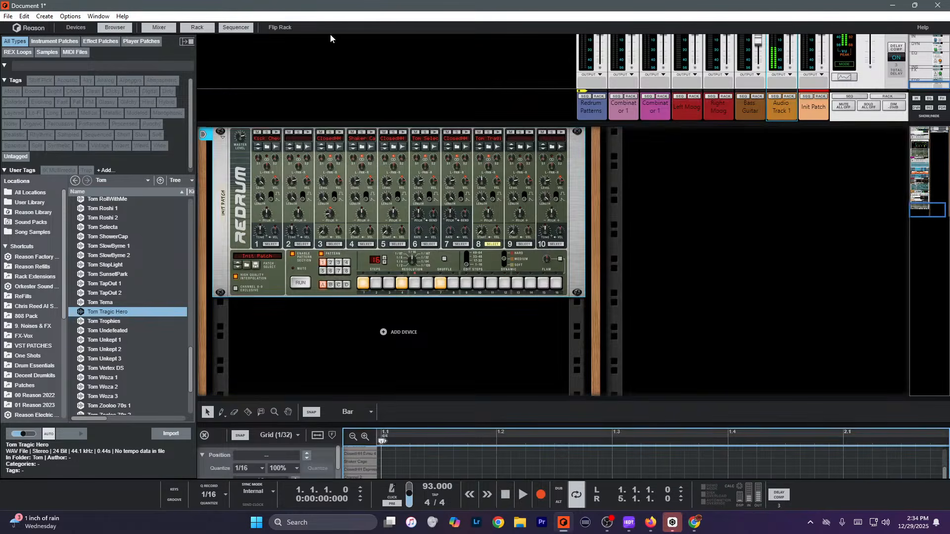
pyautogui.click(339, 262)
pyautogui.press('F7')
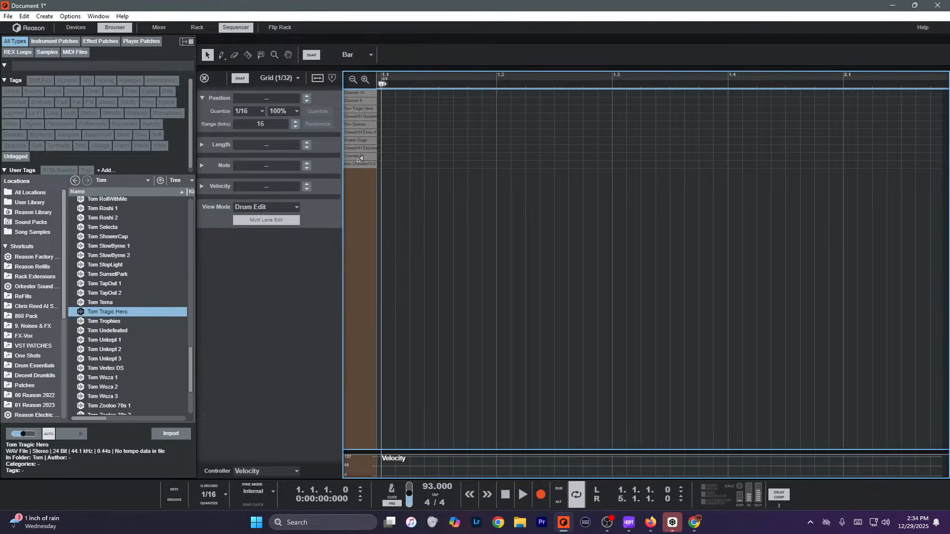
pyautogui.hotkey('ctrl', 'Return')
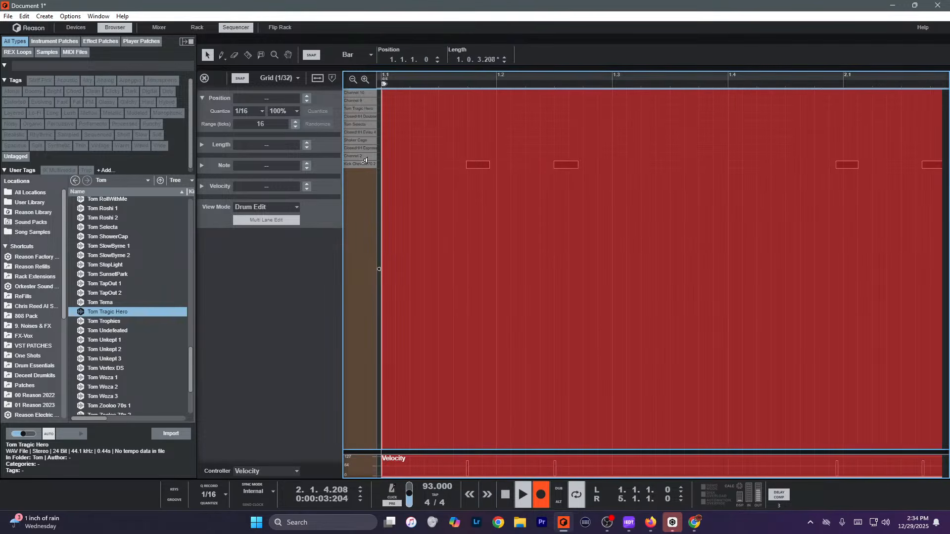
pyautogui.press('space')
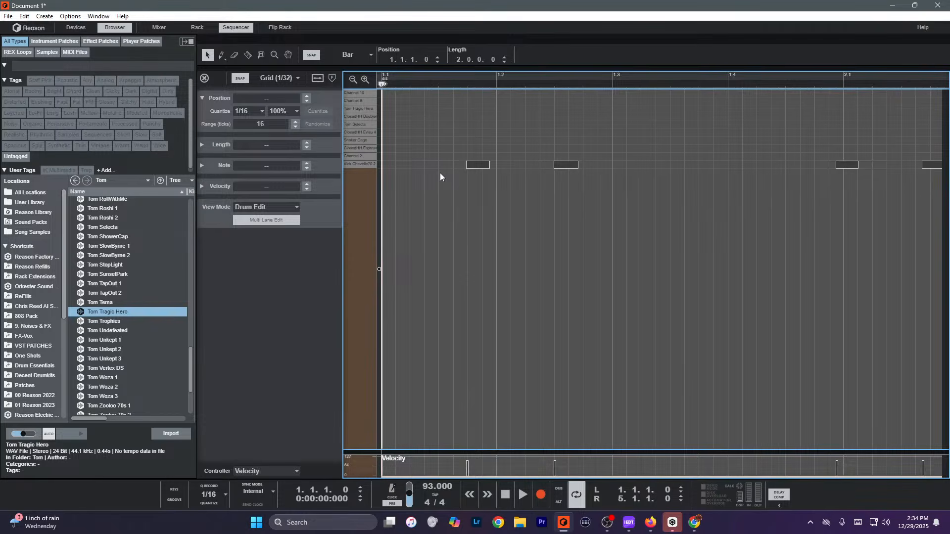
# Quantize the recorded kick notes to 1/16, close the note editor and delete the kick clip from the Init Patch lane.
pyautogui.hotkey('ctrl', 'k')
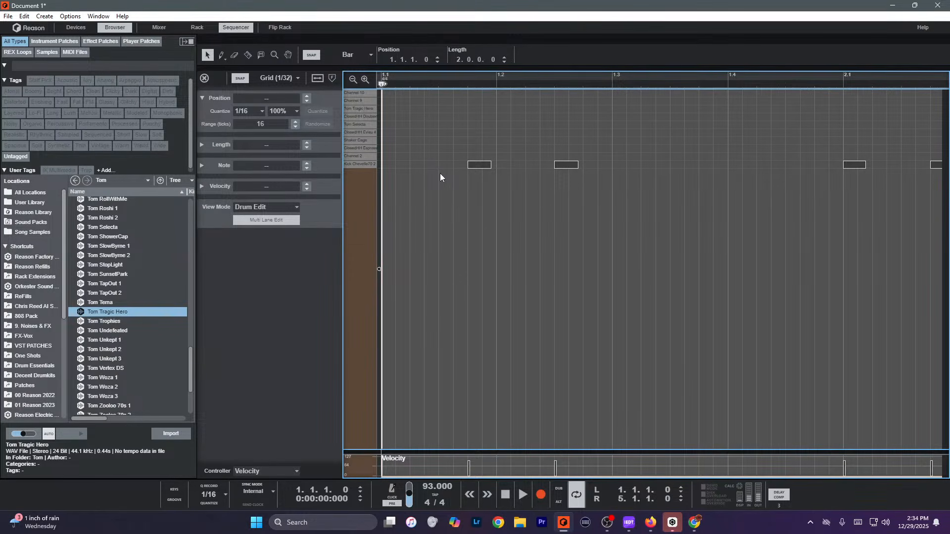
pyautogui.hotkey('ctrl', 'e')
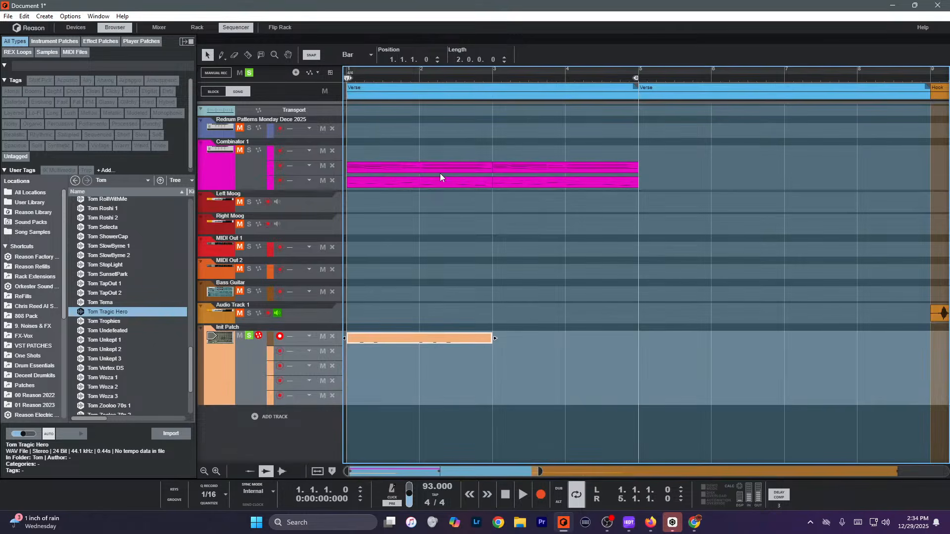
pyautogui.moveTo(451, 242); pyautogui.dragTo(420, 337)
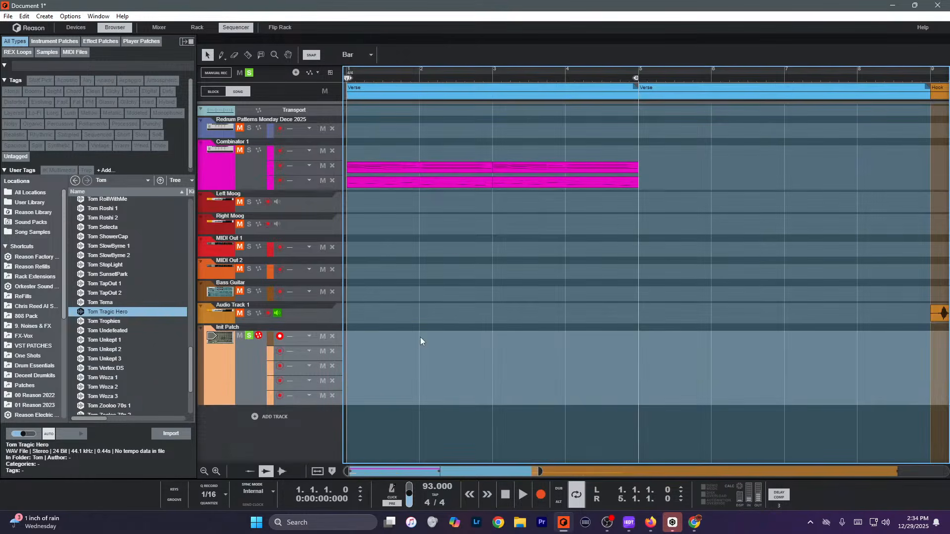
# Return Redrum to pattern 1 with channel 1 selected and briefly play the pattern.
pyautogui.press('F6')
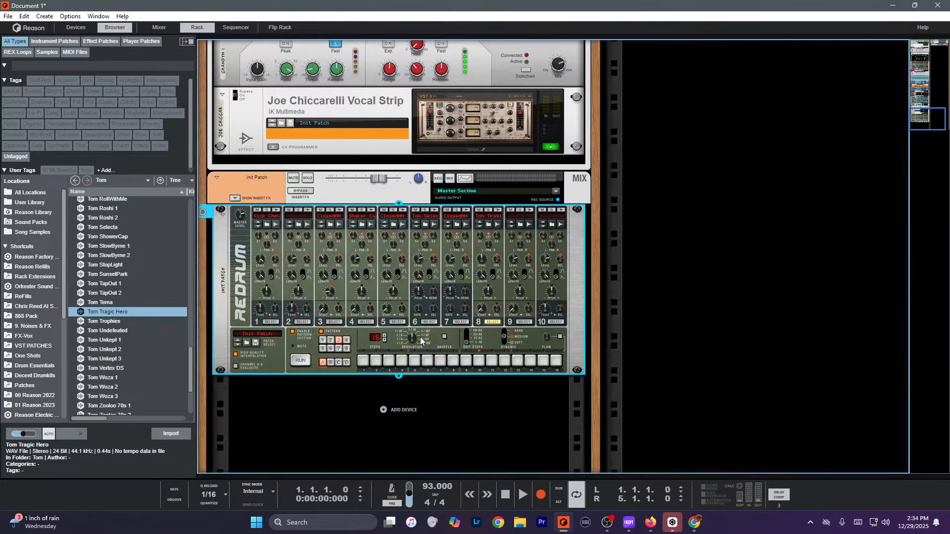
pyautogui.click(459, 322)
pyautogui.click(399, 322)
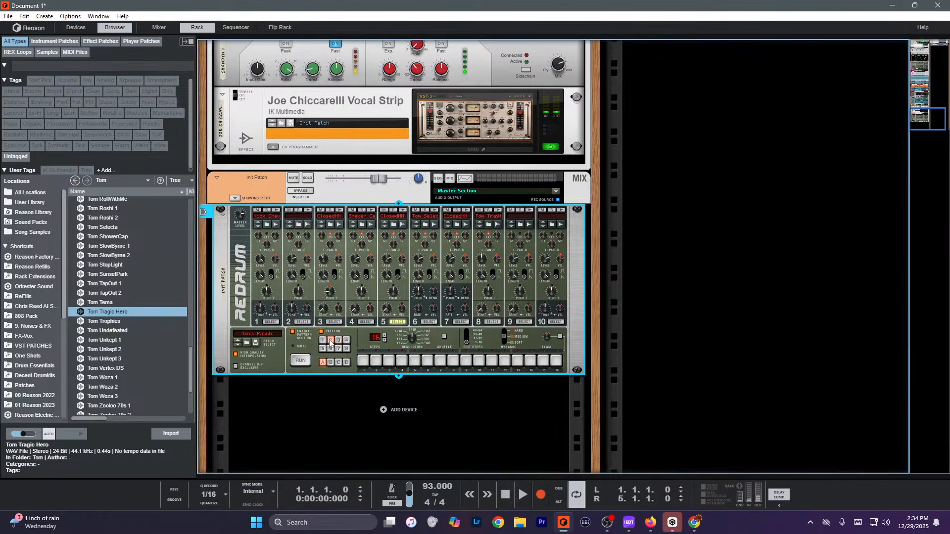
pyautogui.click(334, 323)
pyautogui.click(365, 322)
pyautogui.click(339, 341)
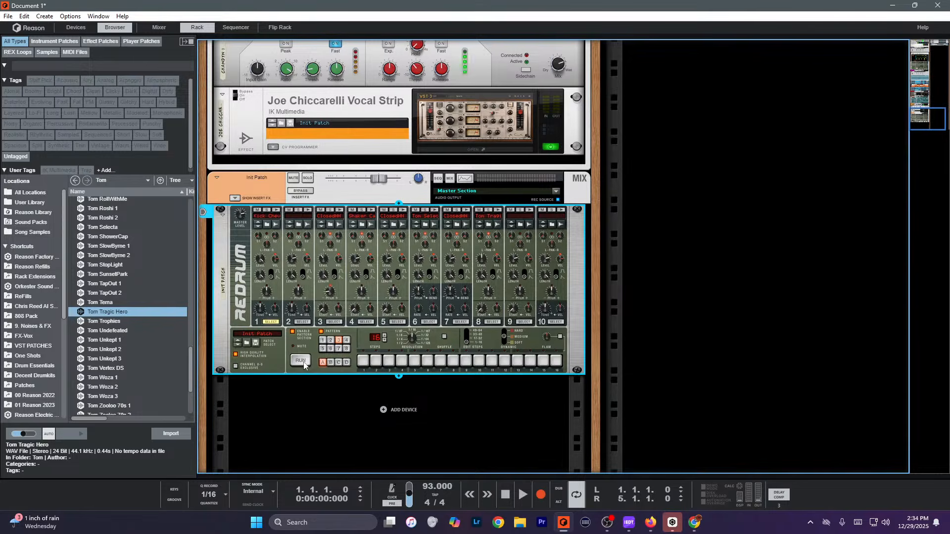
pyautogui.click(324, 341)
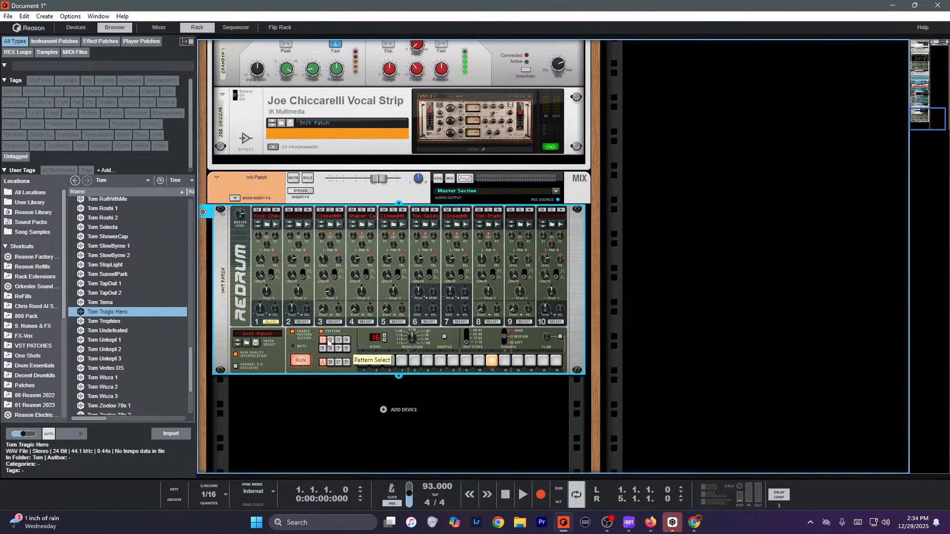
pyautogui.press('space')
pyautogui.press('space')
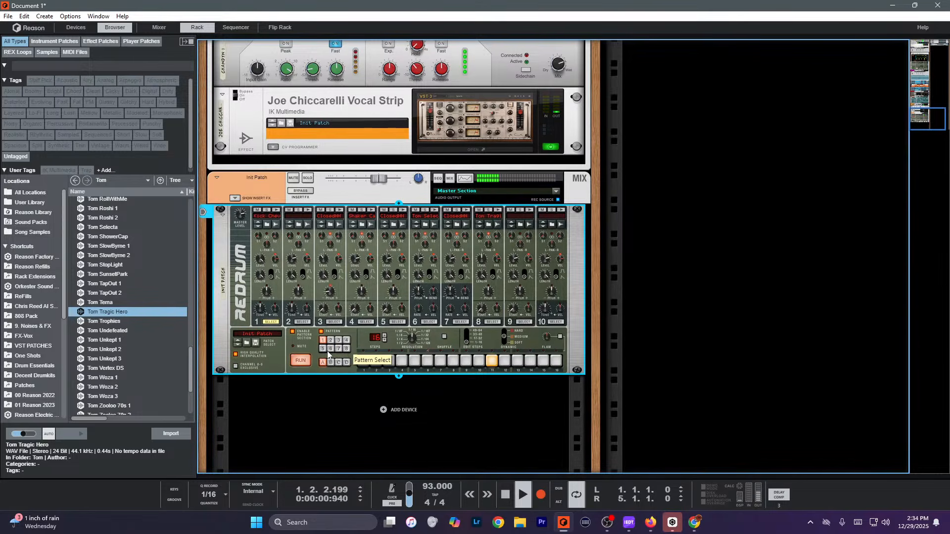
pyautogui.press('space')
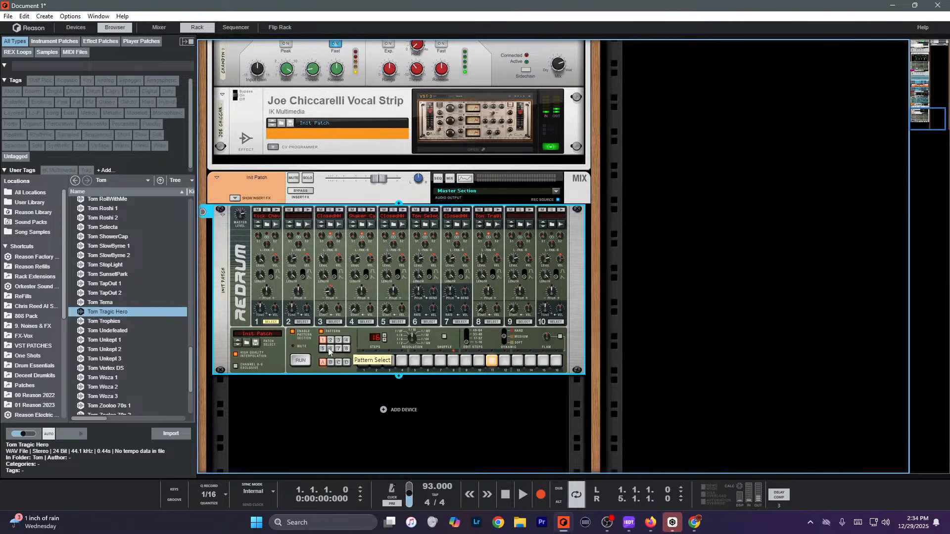
# Copy the Redrum pattern to the Init Patch track and show it in the sequencer.
pyautogui.rightClick(280, 349)
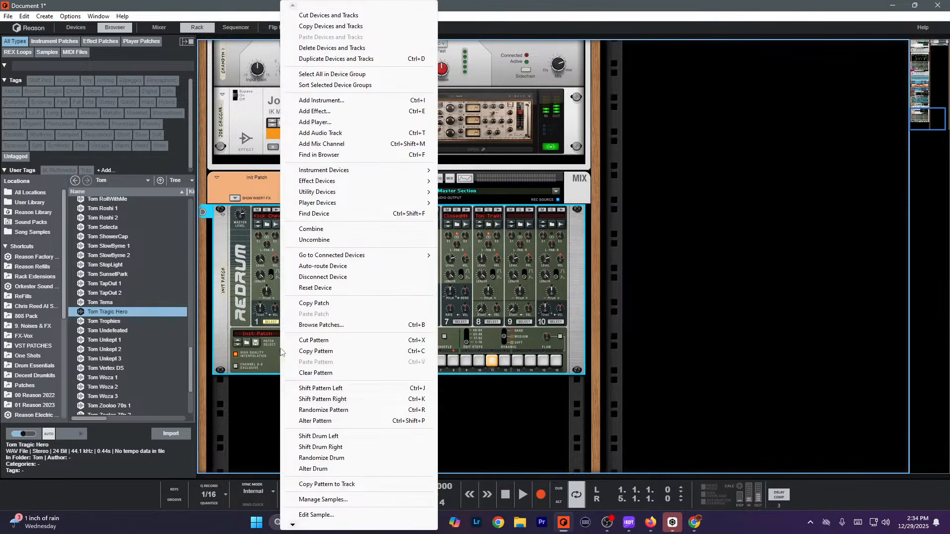
pyautogui.click(346, 484)
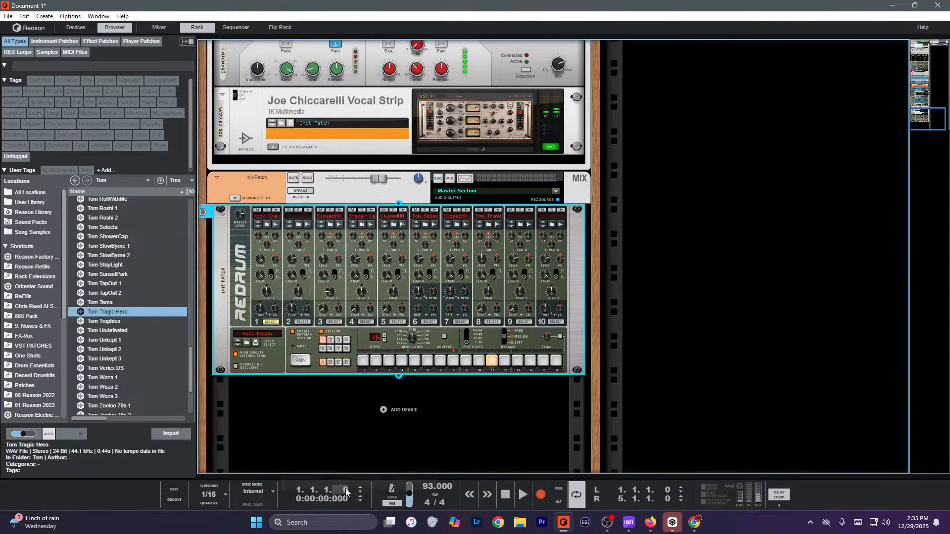
pyautogui.press('Tab')
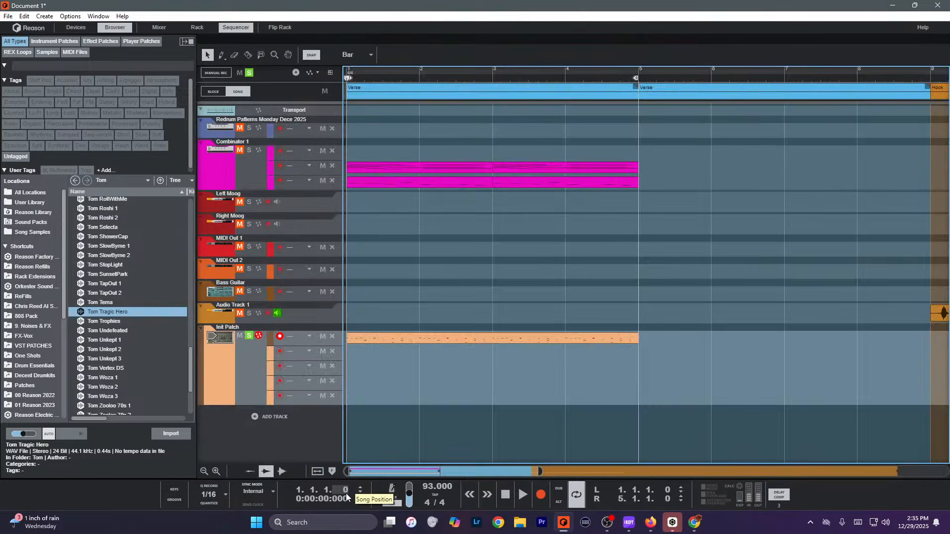
# Extract the Init Patch clip's notes by exploding and moving every note to its own separate lane.
pyautogui.click(402, 339)
pyautogui.rightClick(401, 339)
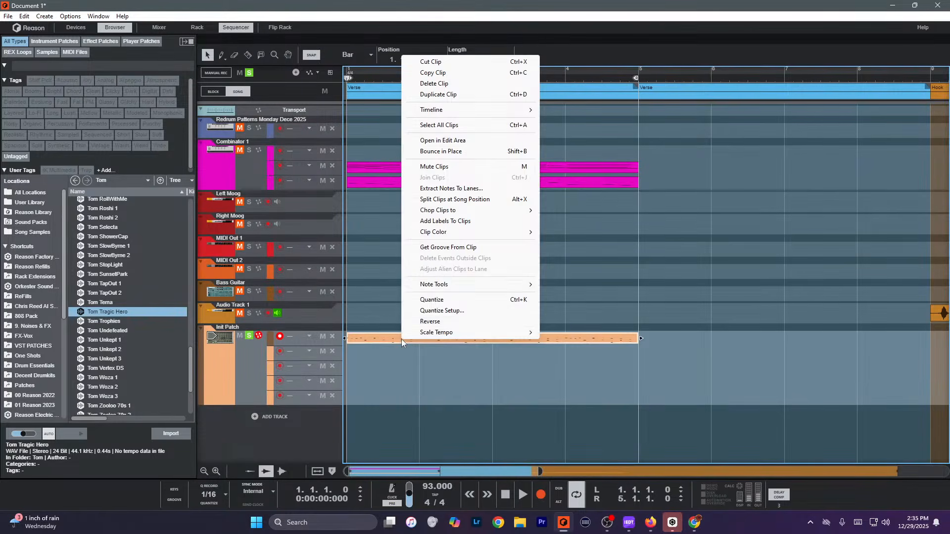
pyautogui.moveTo(444, 284)
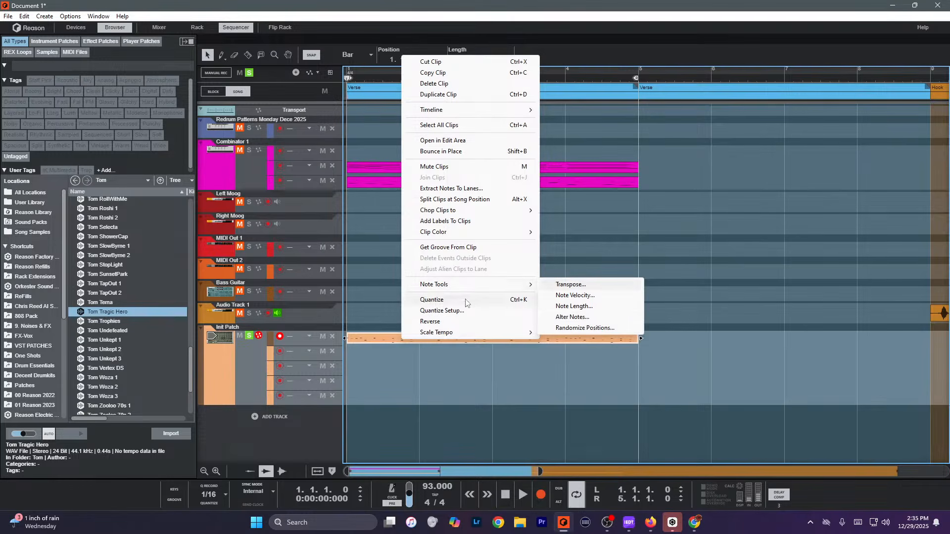
pyautogui.click(452, 189)
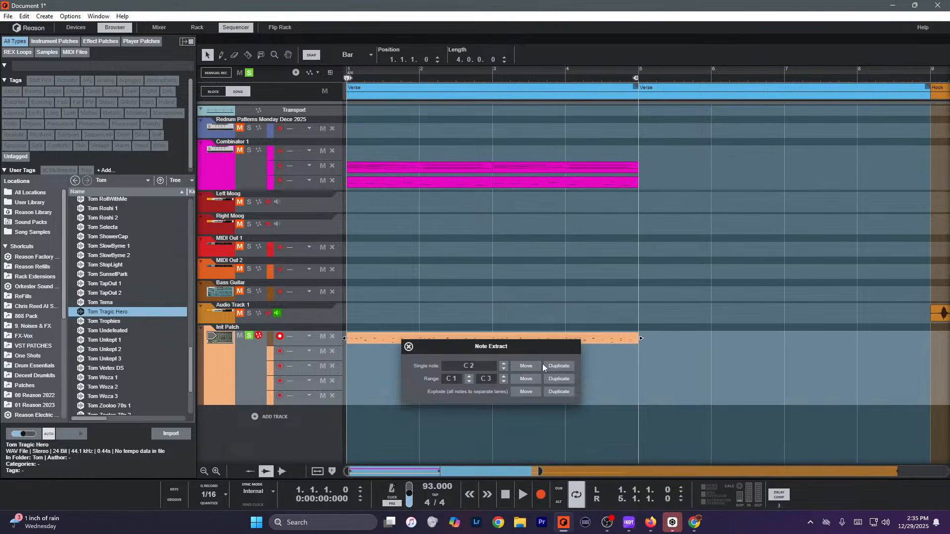
pyautogui.click(524, 391)
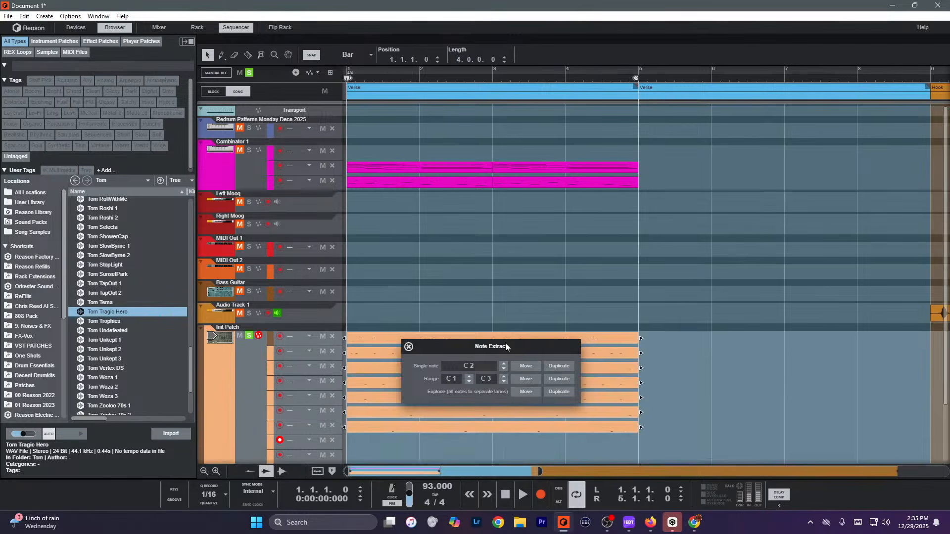
pyautogui.click(531, 290)
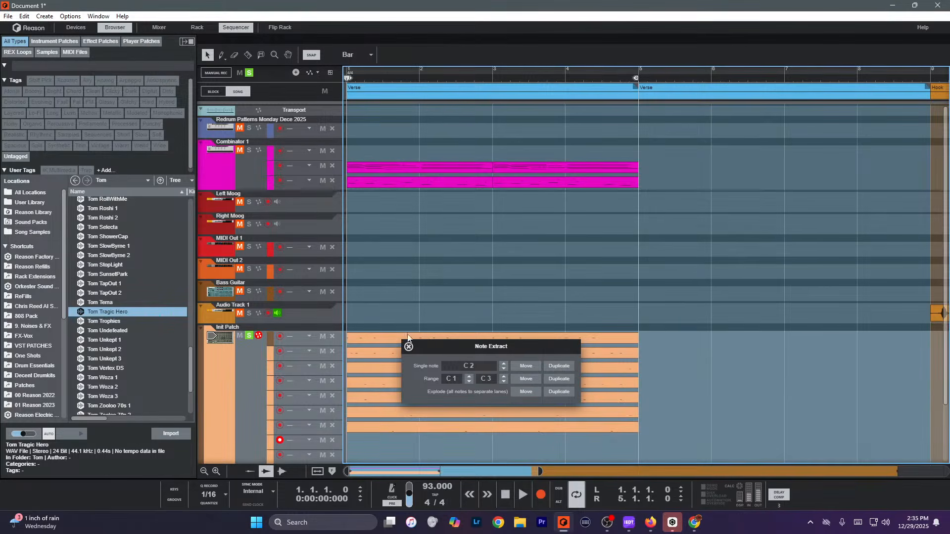
pyautogui.click(409, 347)
# Delete the five empty note lanes beneath the extracted clips on the Init Patch track.
pyautogui.scroll(-3, 412, 349)
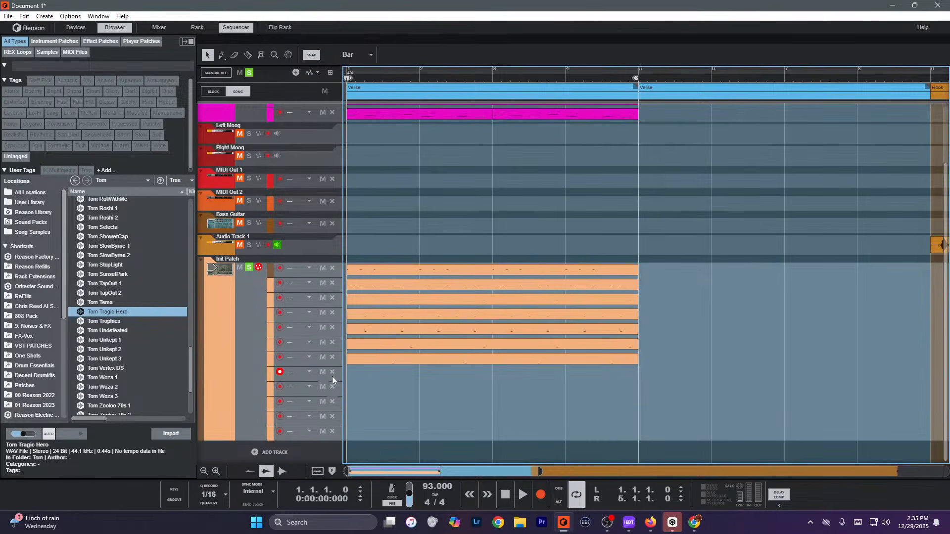
pyautogui.click(332, 373)
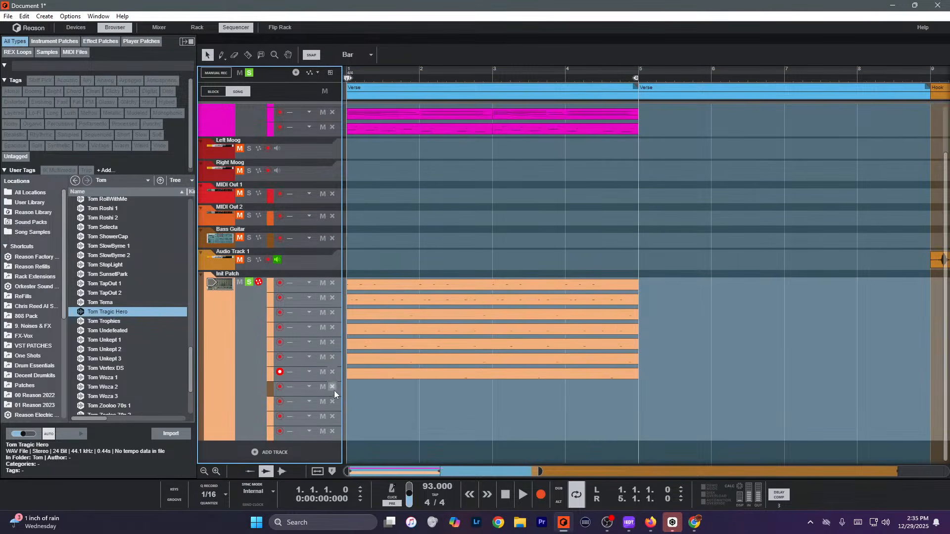
pyautogui.click(334, 391)
pyautogui.click(334, 401)
pyautogui.click(333, 416)
pyautogui.click(332, 431)
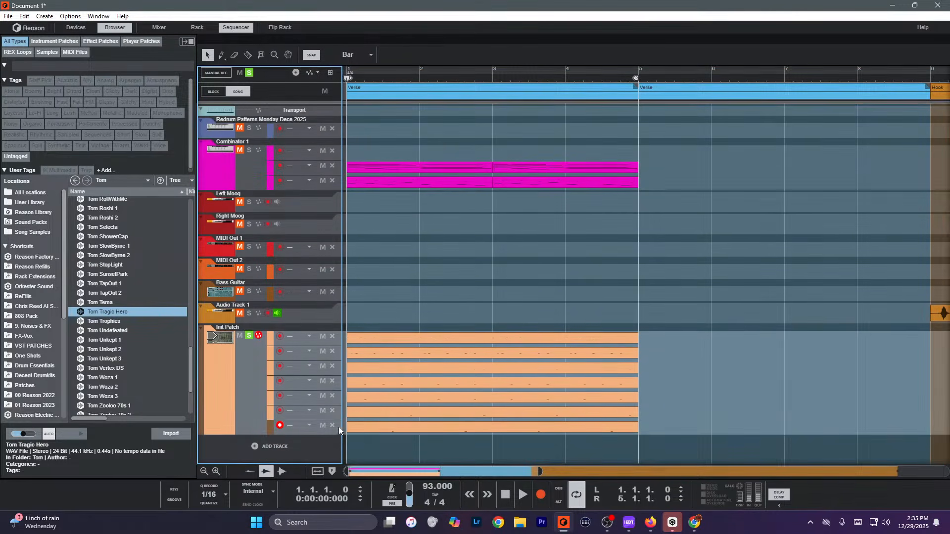
# Select the extracted clips on all seven Init Patch lanes and delete them.
pyautogui.click(507, 280)
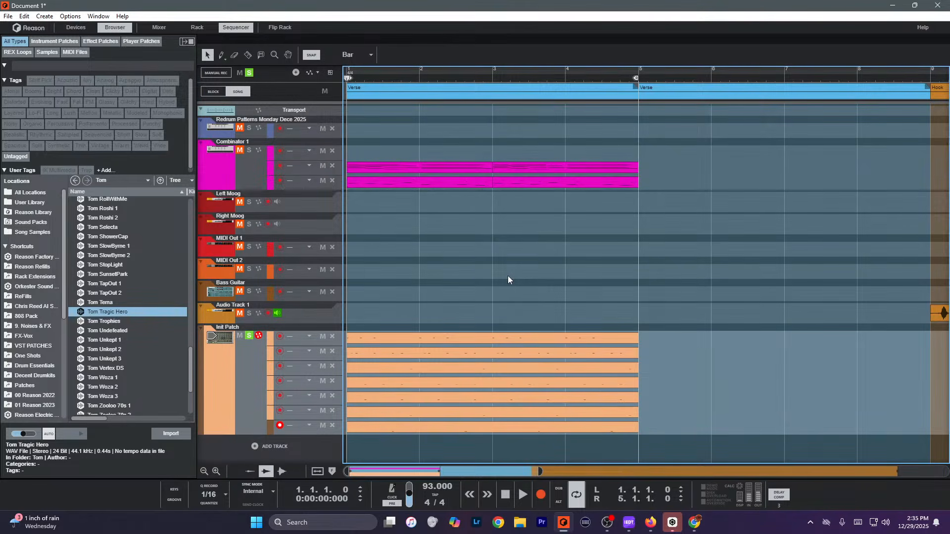
pyautogui.moveTo(507, 275); pyautogui.dragTo(458, 459)
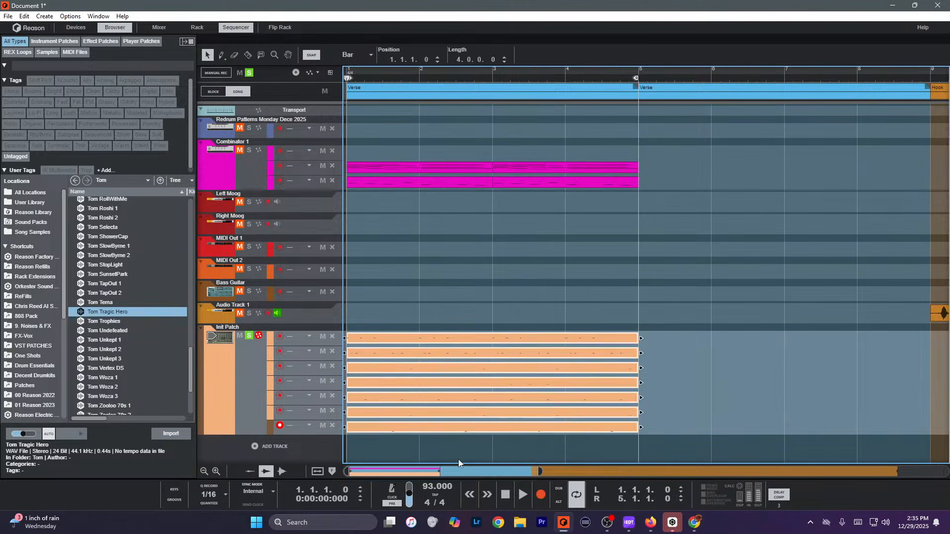
pyautogui.press('Delete')
# Inspect the channel outputs on the back of Redrum and audition the drum 3 closed hi-hat.
pyautogui.press('F6')
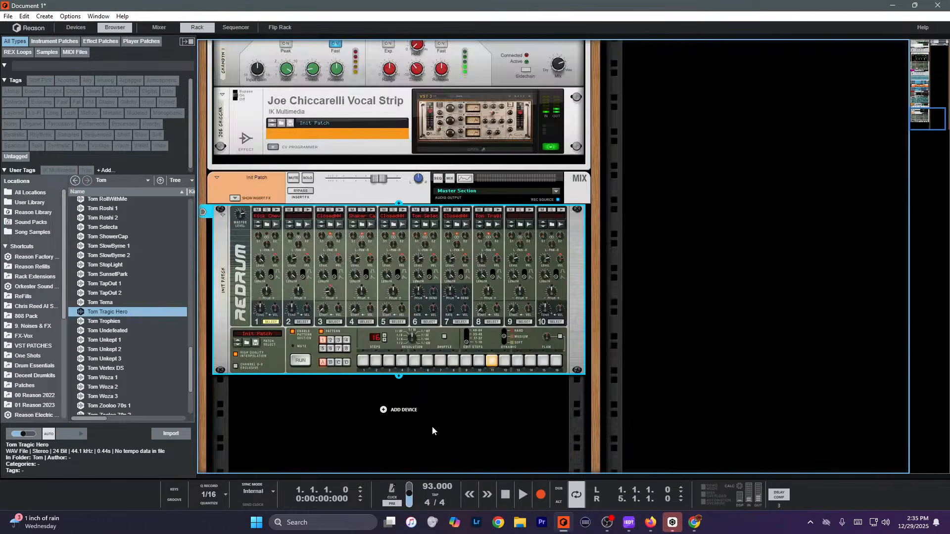
pyautogui.press('Tab')
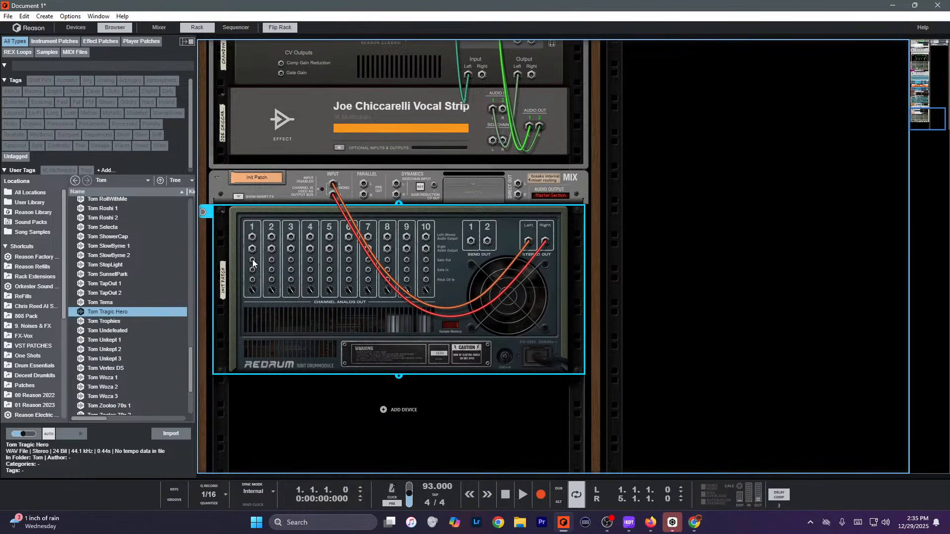
pyautogui.press('Tab')
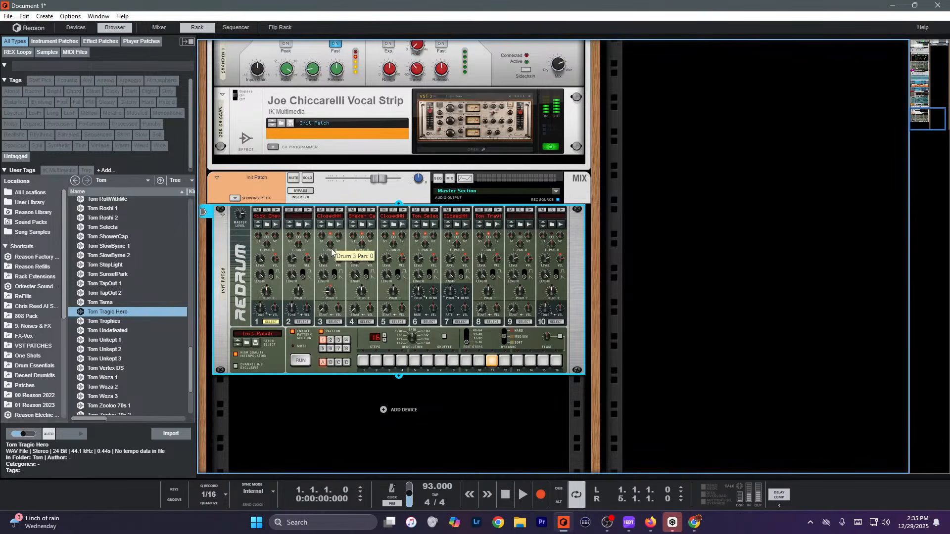
pyautogui.click(339, 212)
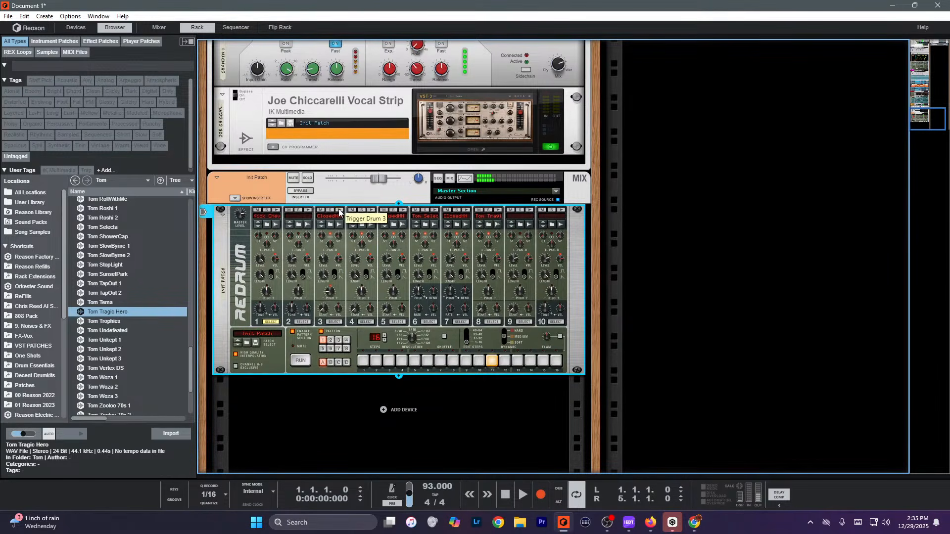
# Audition Redrum's drum 1 kick and check the Init Patch lanes in the sequencer.
pyautogui.click(276, 212)
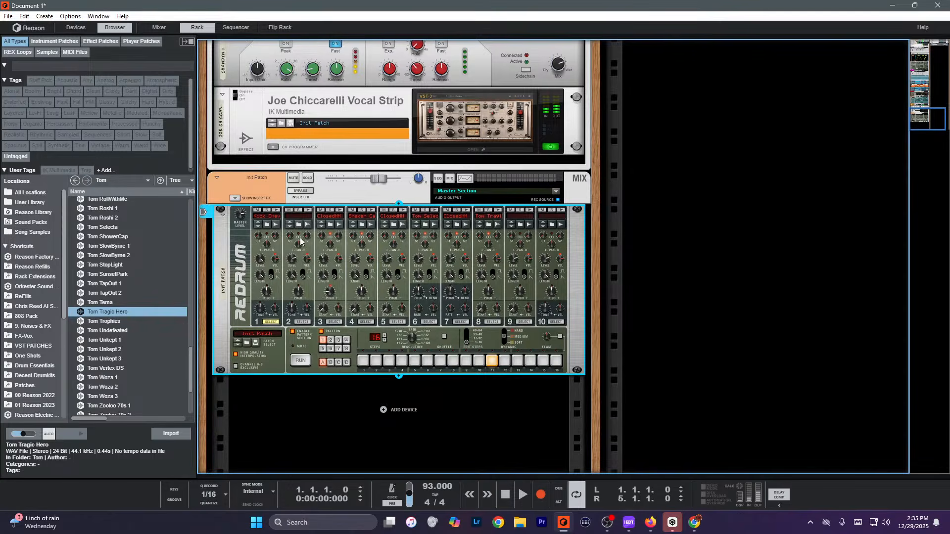
pyautogui.press('F7')
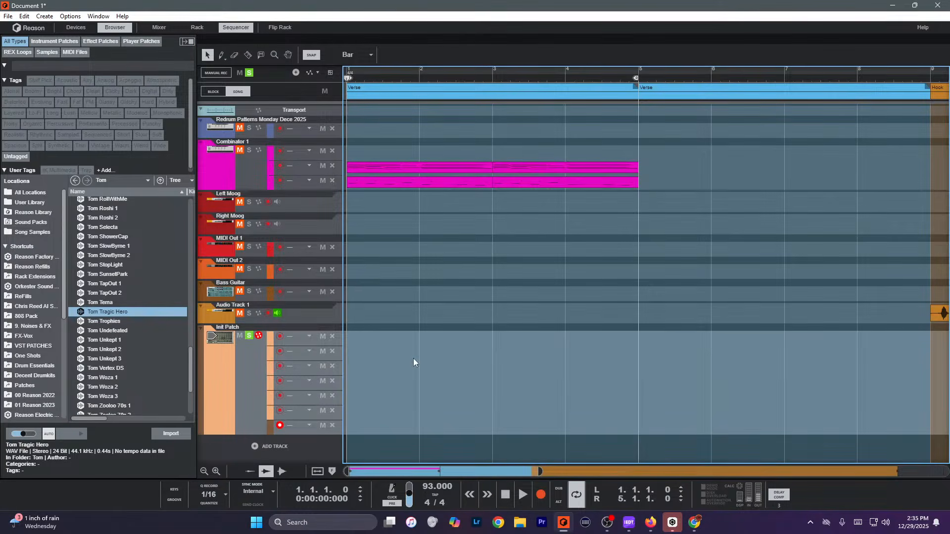
pyautogui.press('F6')
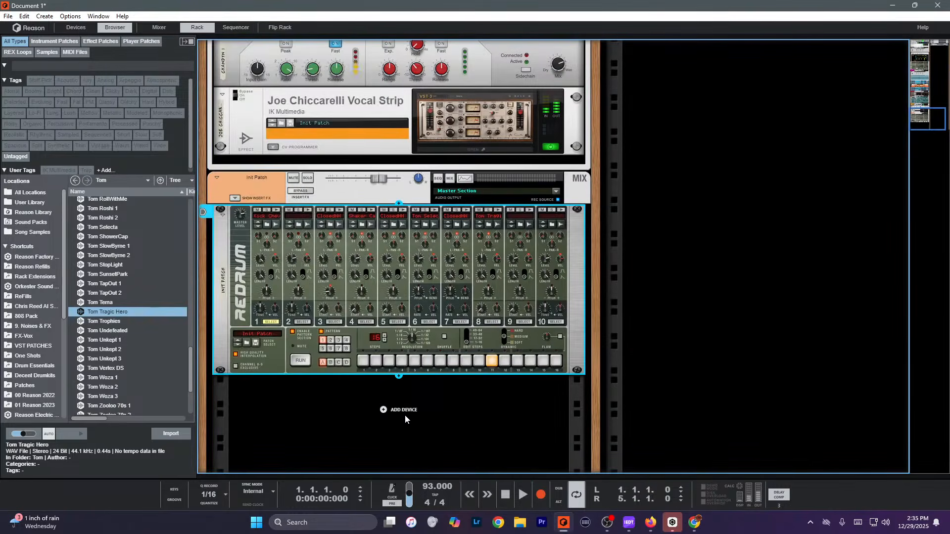
# Add a Note Tool player to Redrum and start playback of the drum pattern.
pyautogui.rightClick(238, 239)
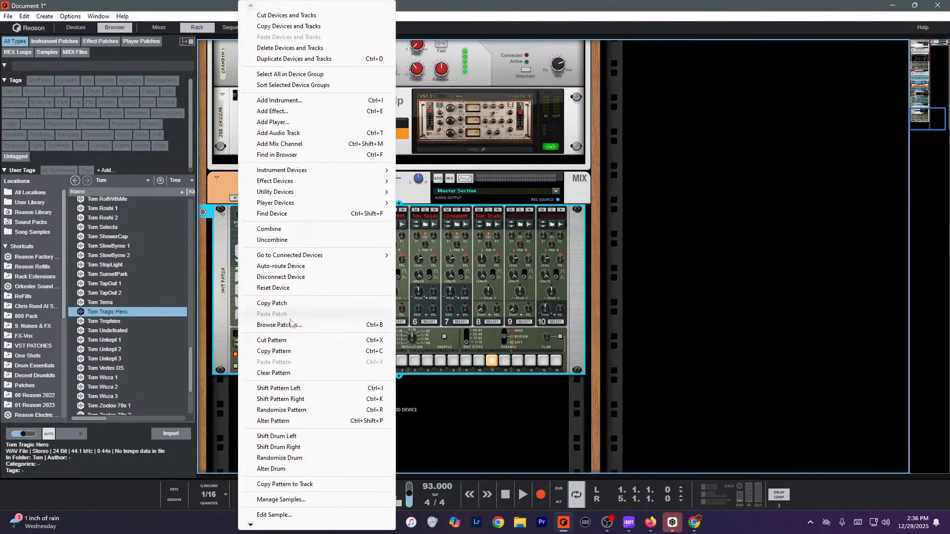
pyautogui.moveTo(295, 203)
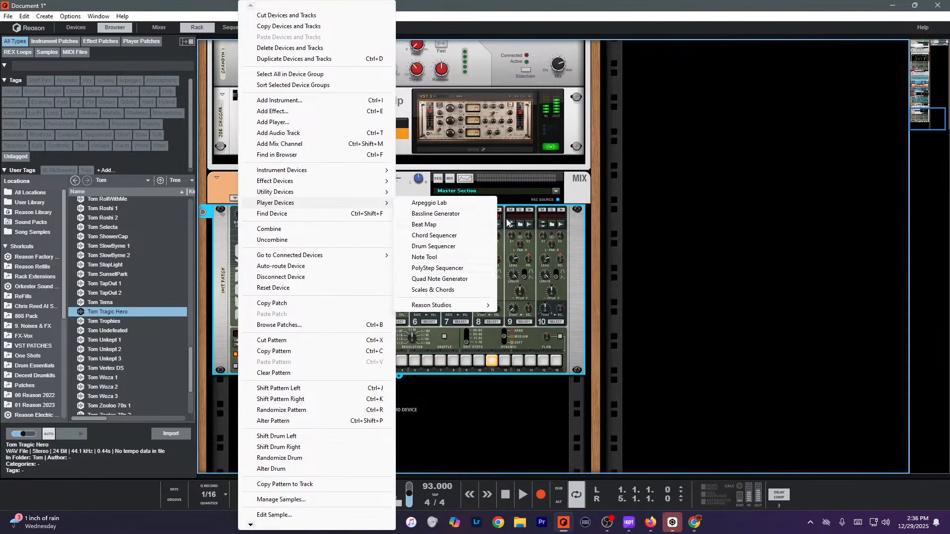
pyautogui.click(435, 260)
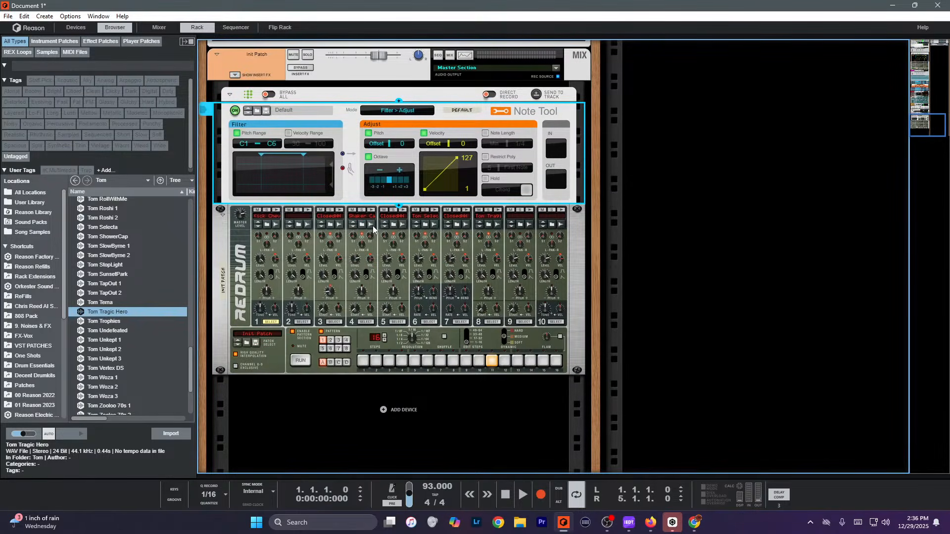
pyautogui.press('space')
pyautogui.scroll(2, 419, 219)
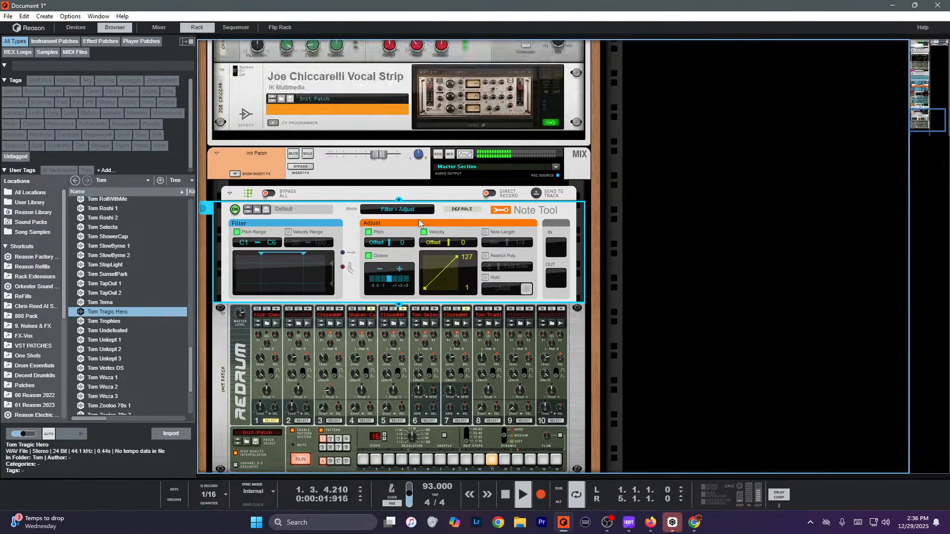
pyautogui.scroll(-1, 376, 203)
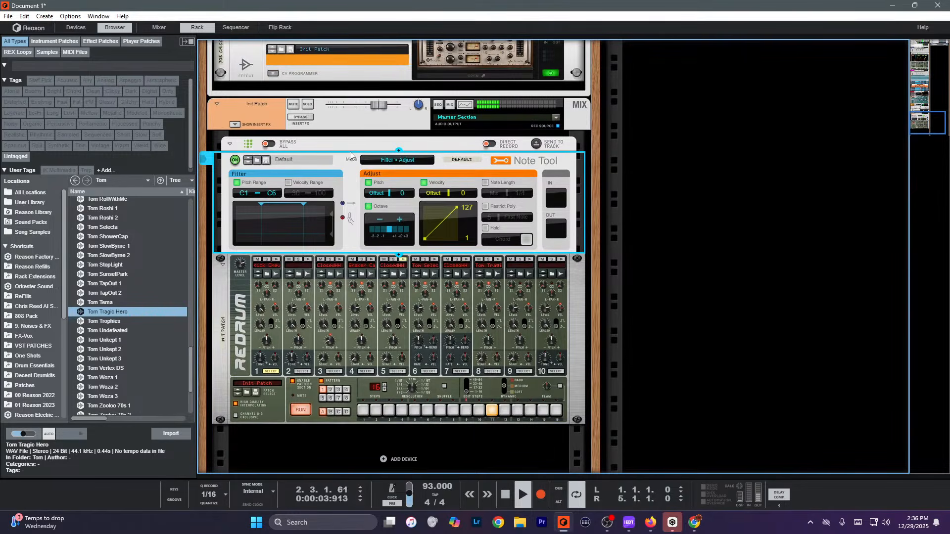
# Try recording the Redrum pattern to the Init Patch track with the player's Direct Record enabled, and undo the take.
pyautogui.click(495, 146)
pyautogui.press('F7')
pyautogui.hotkey('ctrl', 'Return')
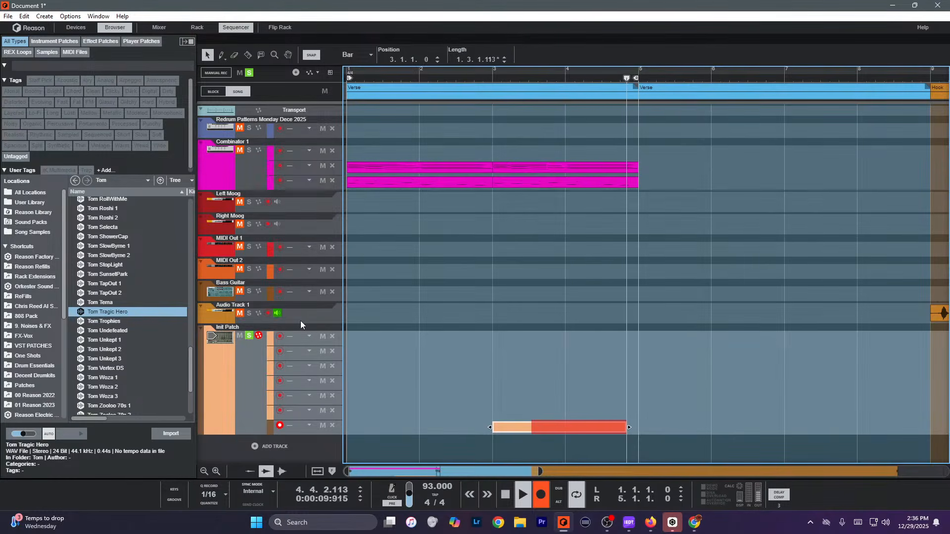
pyautogui.hotkey('ctrl', 'z')
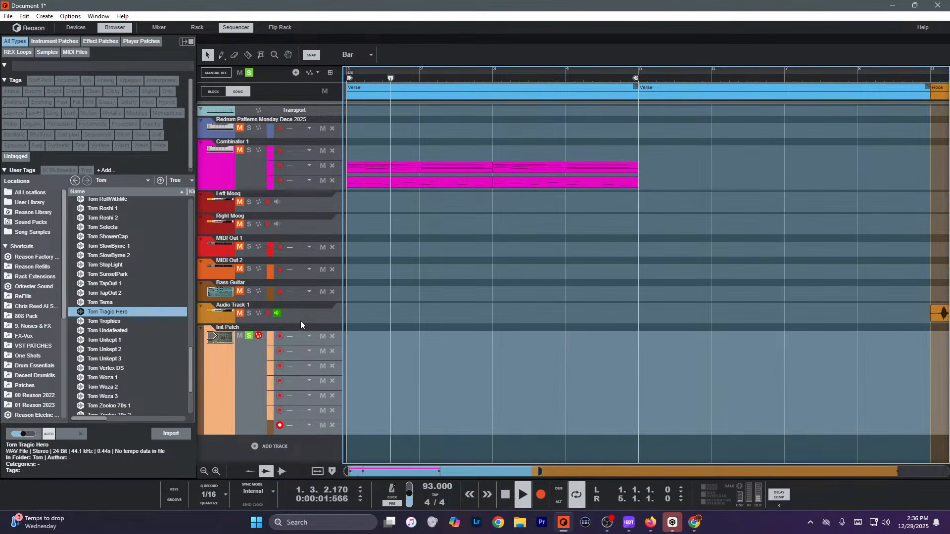
# Delete the Note Tool player from Redrum during playback.
pyautogui.press('F6')
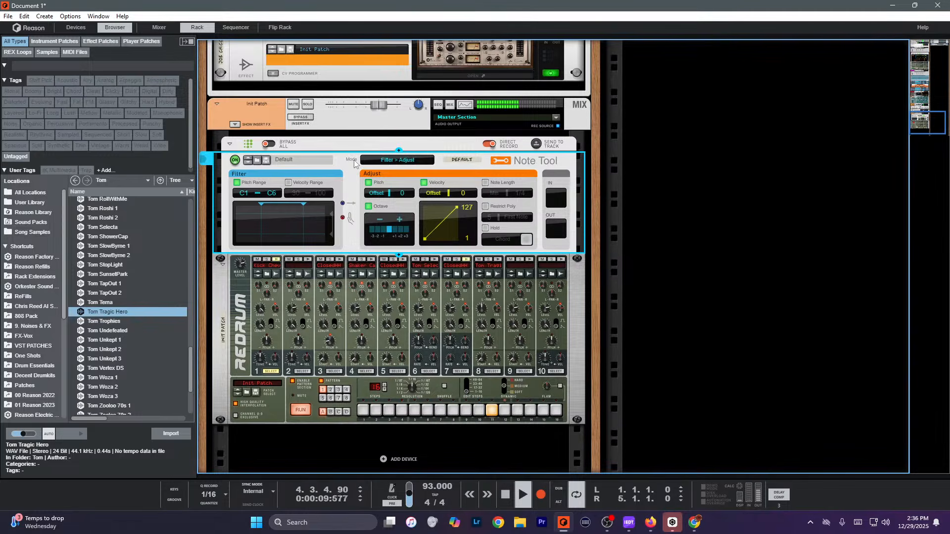
pyautogui.press('Delete')
pyautogui.press('Return')
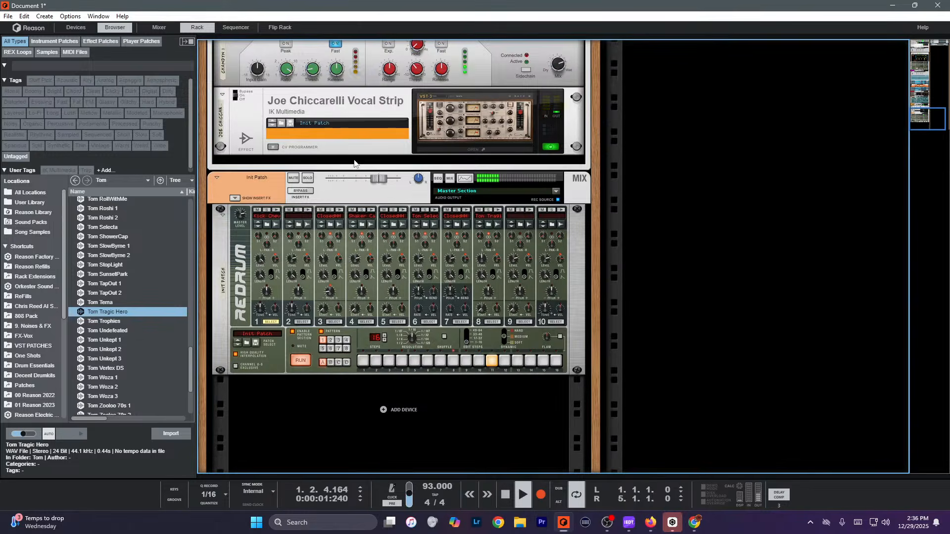
# Add a Drum Sequencer player to Redrum and reset it to an empty Init Patch.
pyautogui.rightClick(243, 283)
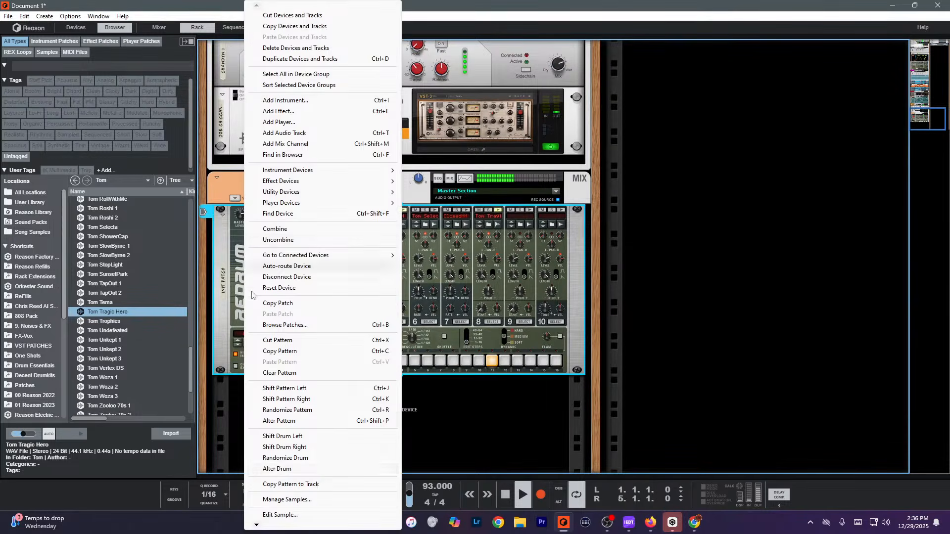
pyautogui.moveTo(346, 203)
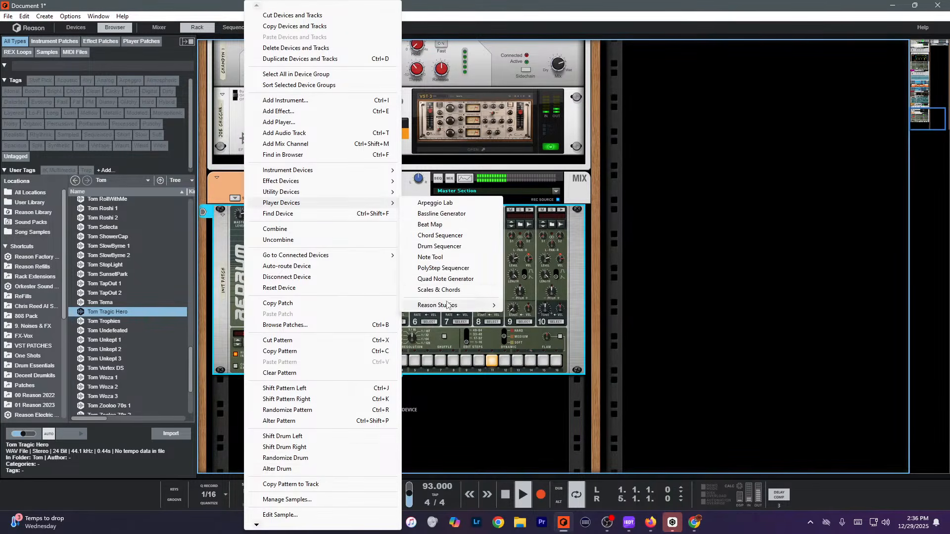
pyautogui.moveTo(459, 307)
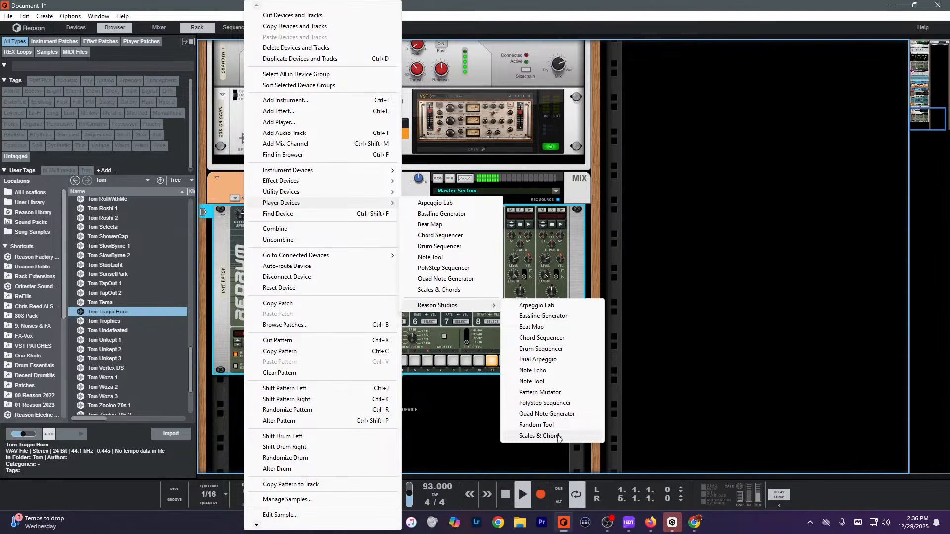
pyautogui.click(540, 349)
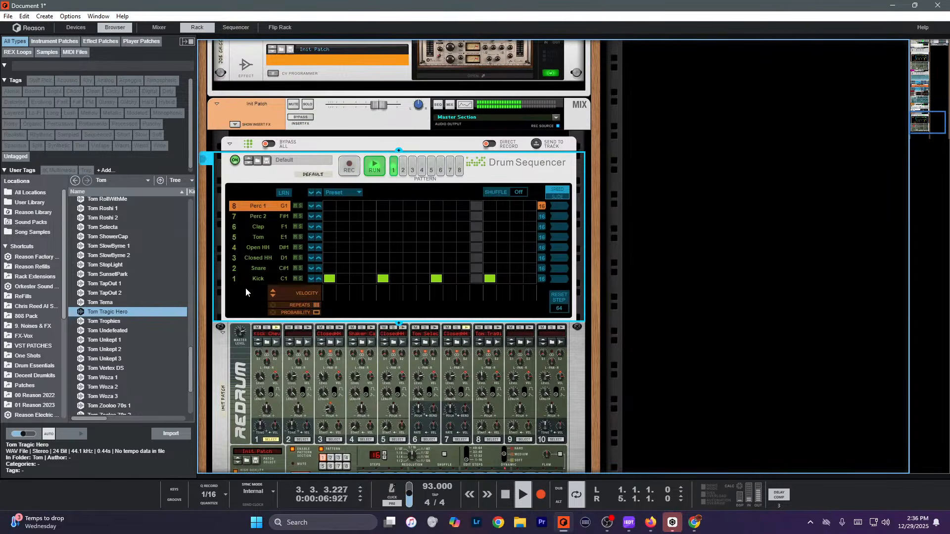
pyautogui.rightClick(246, 291)
pyautogui.click(313, 417)
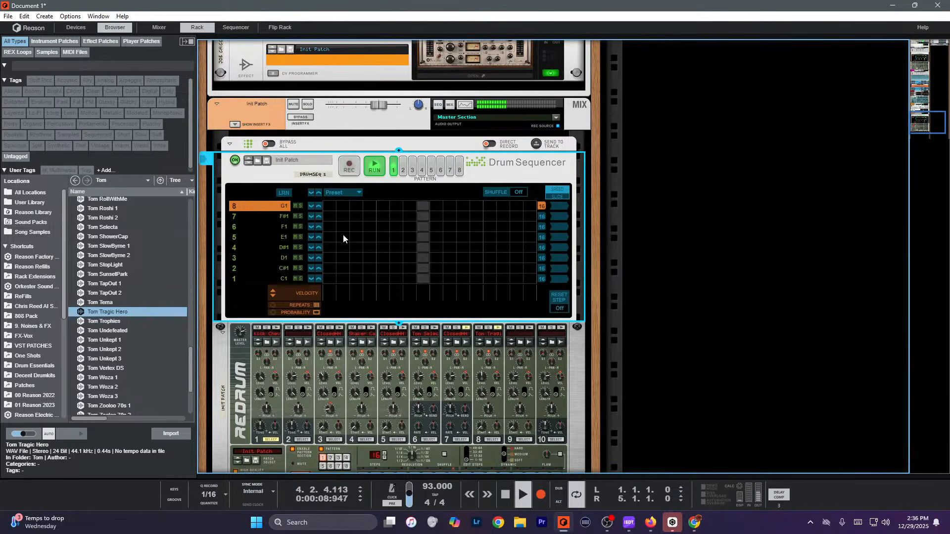
# Try to record Redrum's running pattern into the Drum Sequencer, and turn off the sequencer's recording and run modes.
pyautogui.click(350, 168)
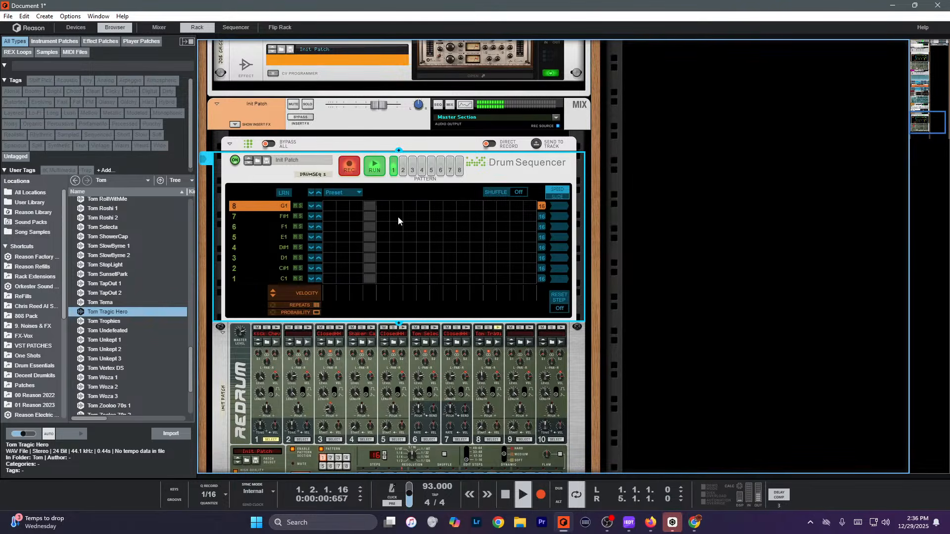
pyautogui.click(350, 168)
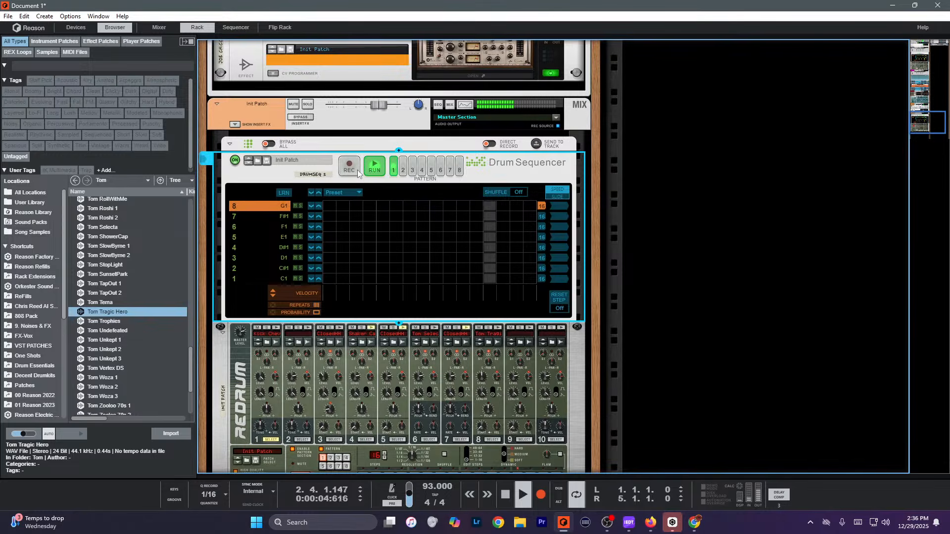
pyautogui.click(357, 170)
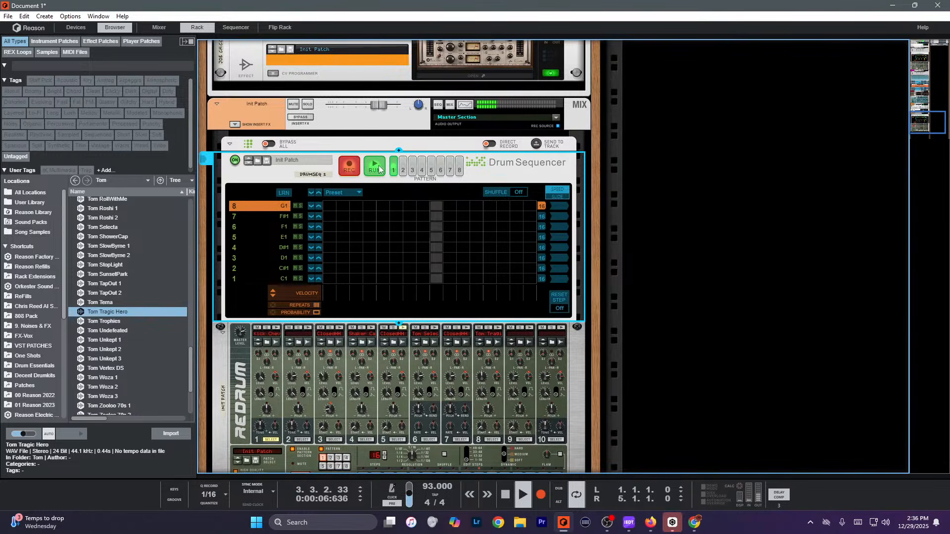
pyautogui.scroll(-3, 317, 309)
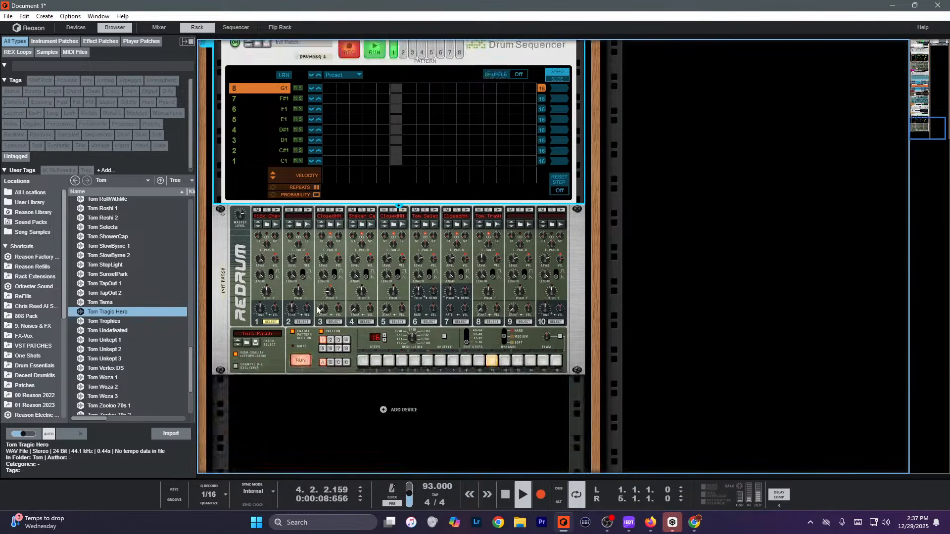
pyautogui.scroll(5, 318, 310)
pyautogui.click(352, 298)
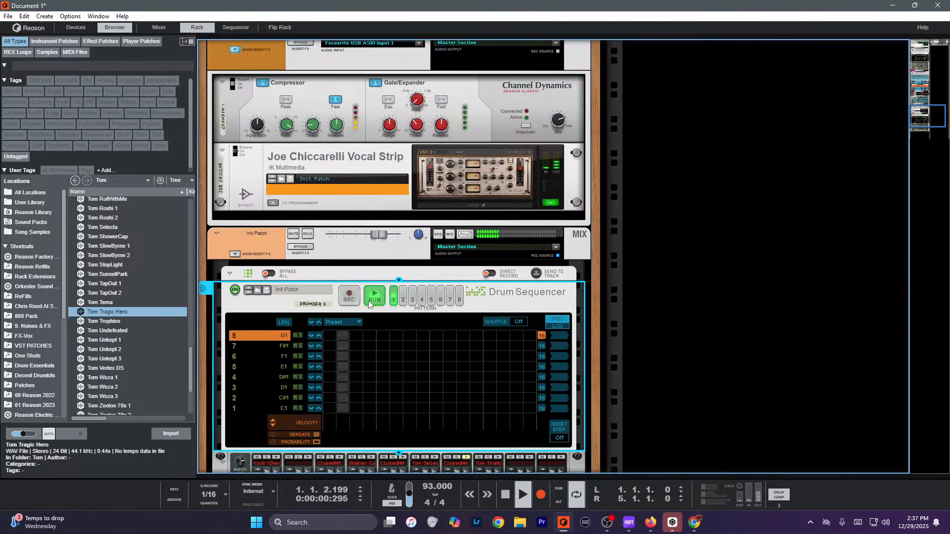
pyautogui.click(369, 301)
# Delete the Drum Sequencer player above Redrum.
pyautogui.scroll(-5, 313, 315)
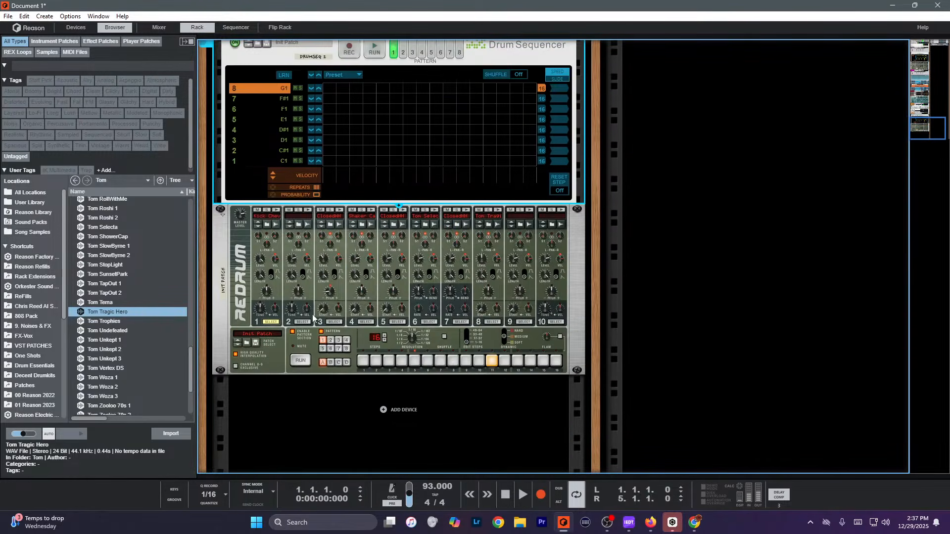
pyautogui.click(279, 366)
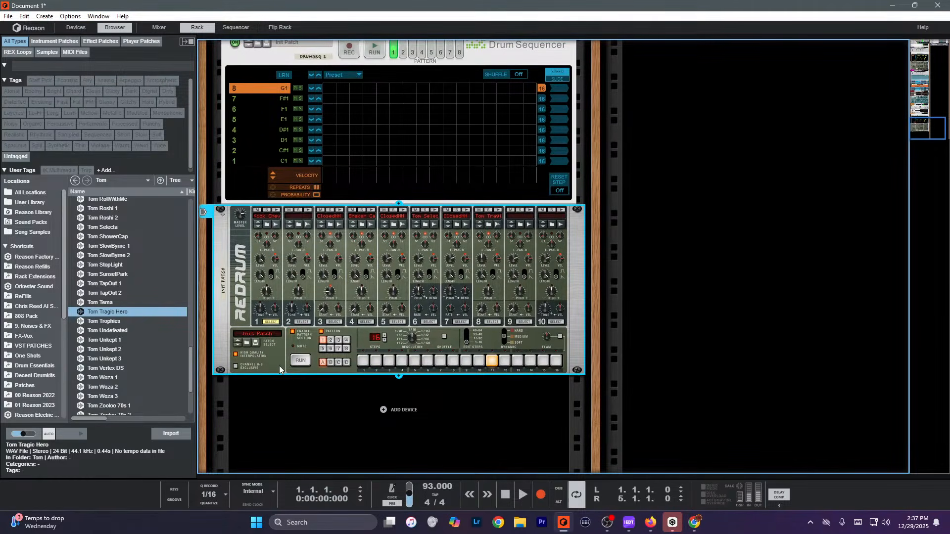
pyautogui.click(223, 171)
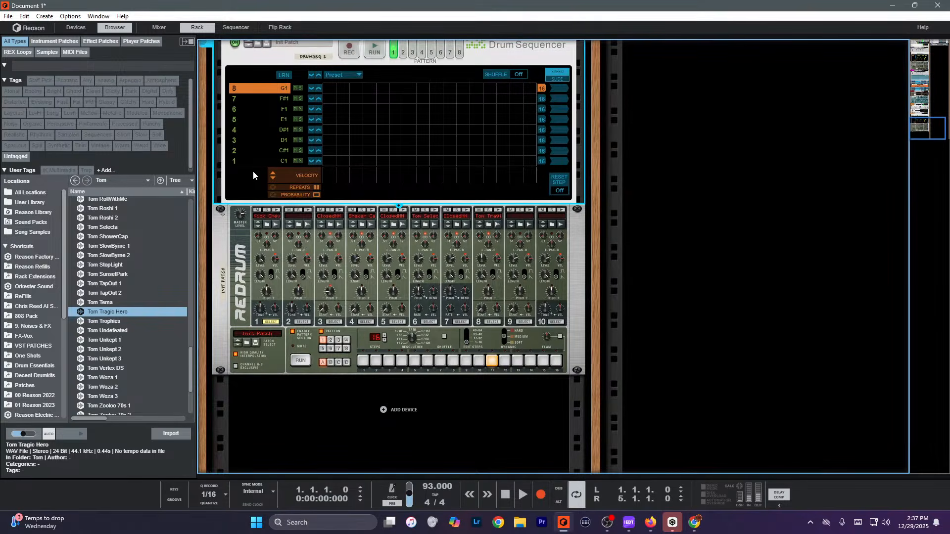
pyautogui.press('Delete')
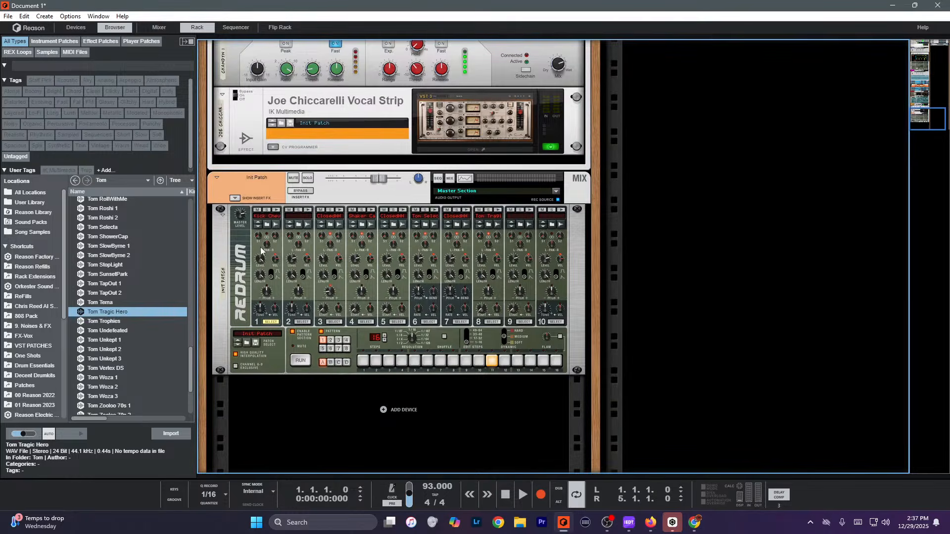
# Flip the rack to its rear and add a Matrix Pattern Sequencer beneath Redrum.
pyautogui.press('Tab')
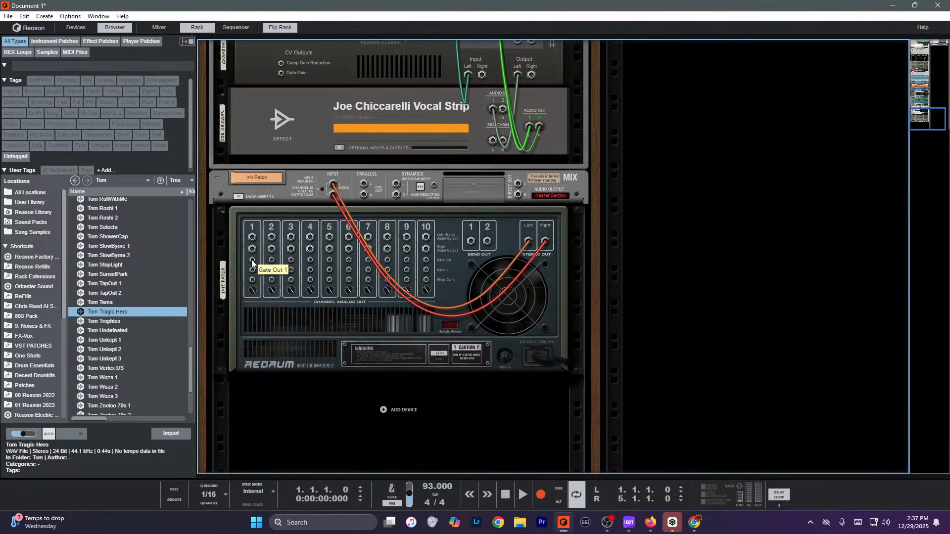
pyautogui.rightClick(378, 413)
pyautogui.moveTo(459, 385)
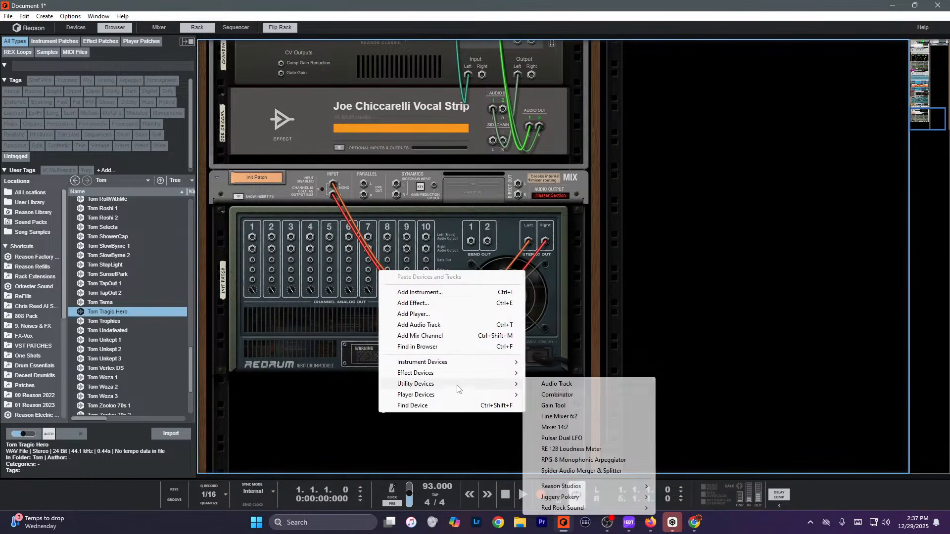
pyautogui.moveTo(598, 485)
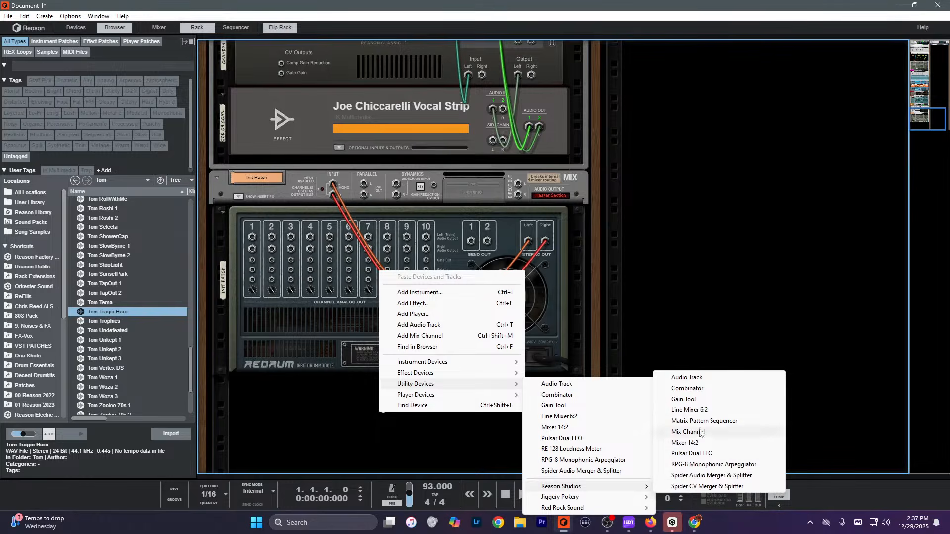
pyautogui.click(725, 421)
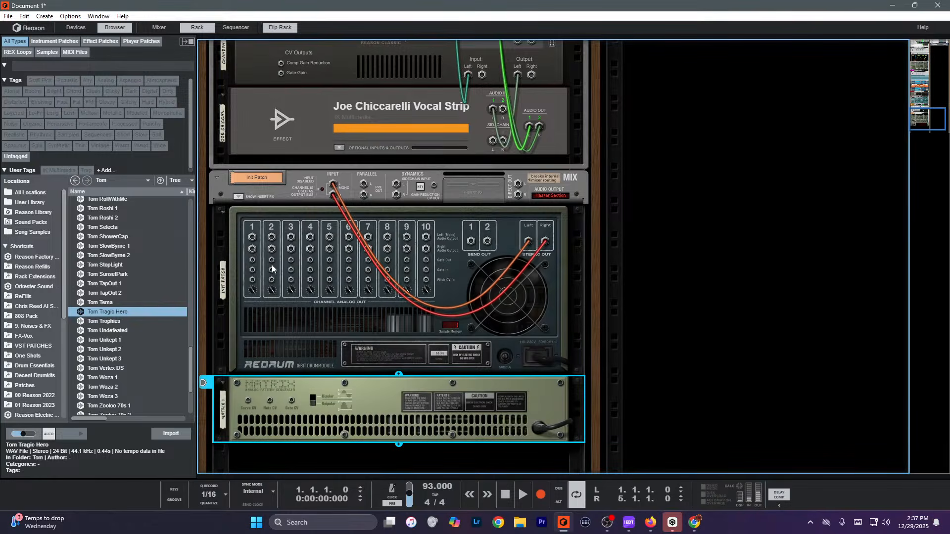
# Try to cable Redrum's Gate Out 1 to the Matrix's CV jacks.
pyautogui.moveTo(253, 260); pyautogui.dragTo(293, 400)
pyautogui.click(399, 402)
pyautogui.moveTo(252, 260); pyautogui.dragTo(257, 378)
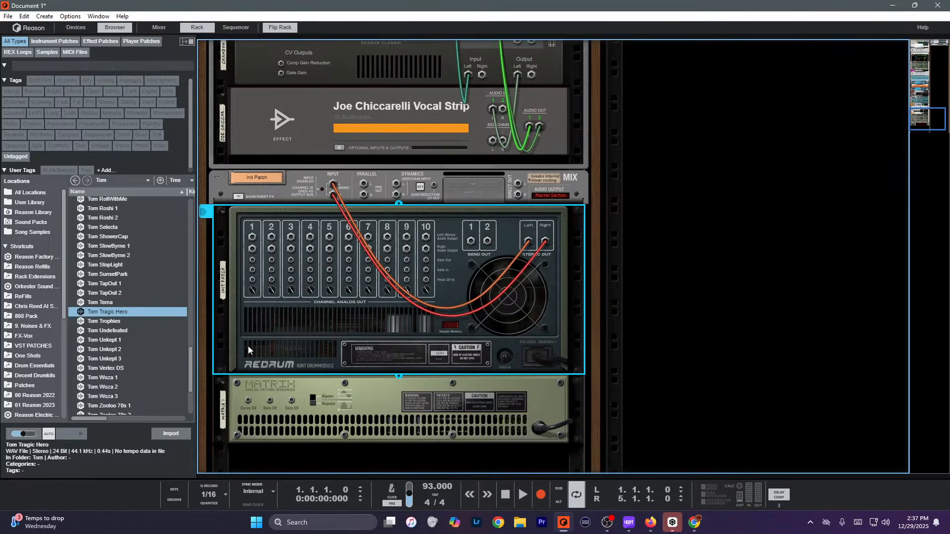
# Return to the rack front and delete the Matrix Pattern Sequencer.
pyautogui.press('Tab')
pyautogui.click(268, 386)
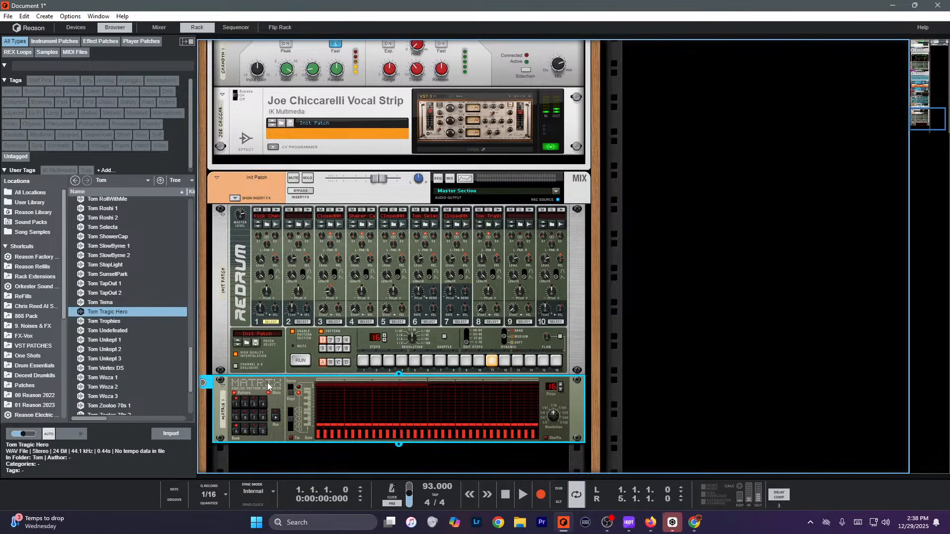
pyautogui.press('Delete')
# Route the channel 1 audio output on Redrum's rear to a new mix channel of its own.
pyautogui.press('Tab')
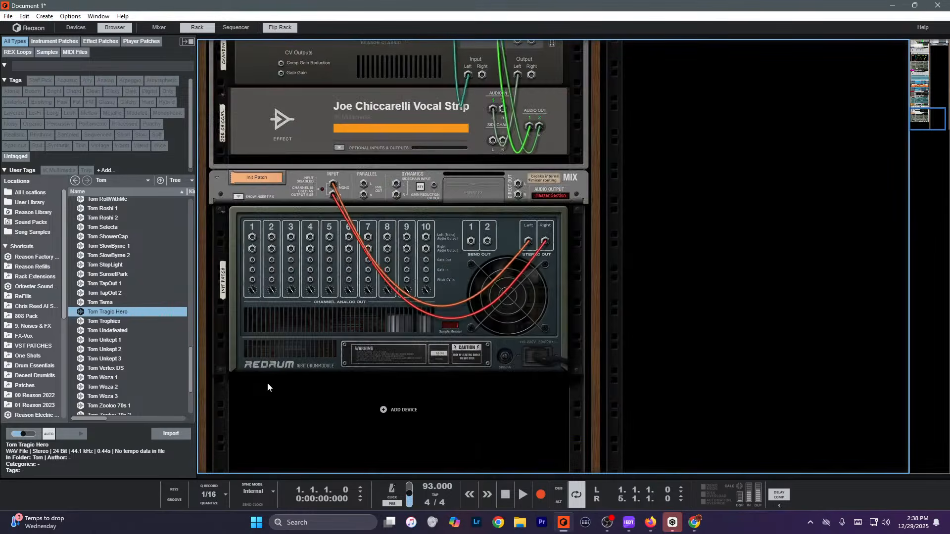
pyautogui.click(252, 239)
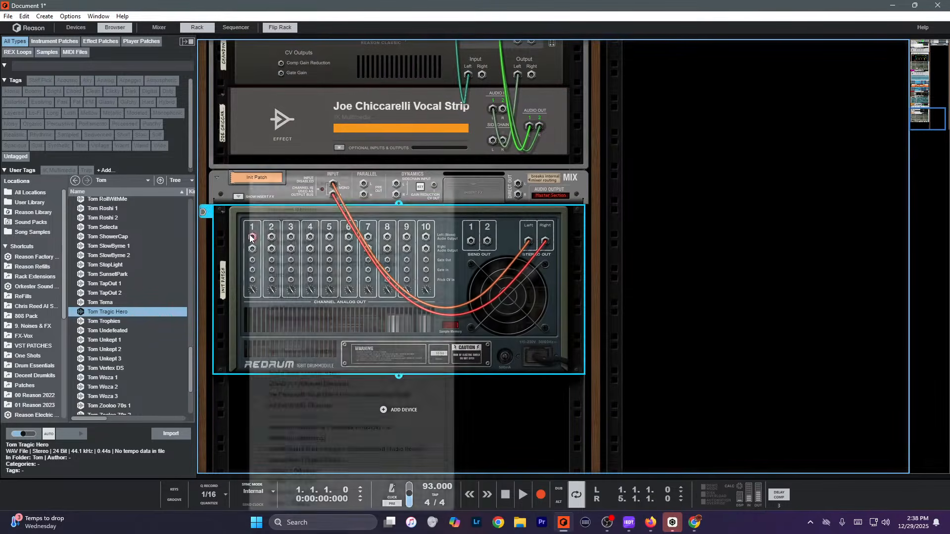
pyautogui.rightClick(251, 238)
pyautogui.click(295, 183)
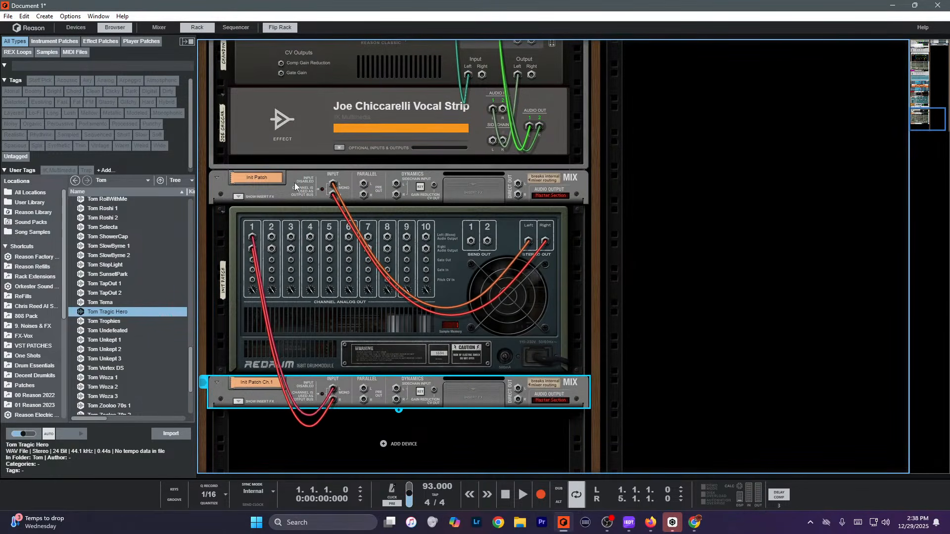
# Route the channel 3 and channel 4 audio outputs on Redrum's rear each to its own new mix channel.
pyautogui.press('Tab')
pyautogui.press('Tab')
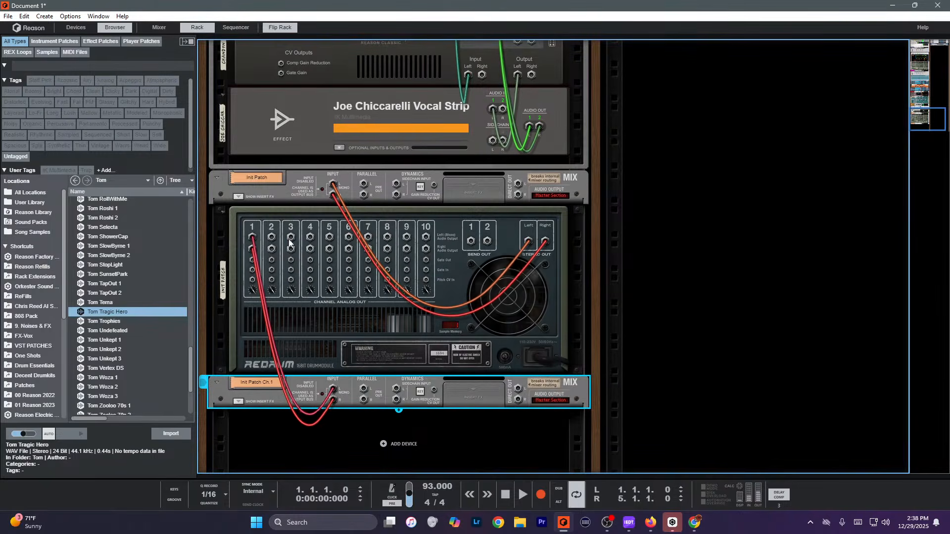
pyautogui.rightClick(290, 237)
pyautogui.click(355, 178)
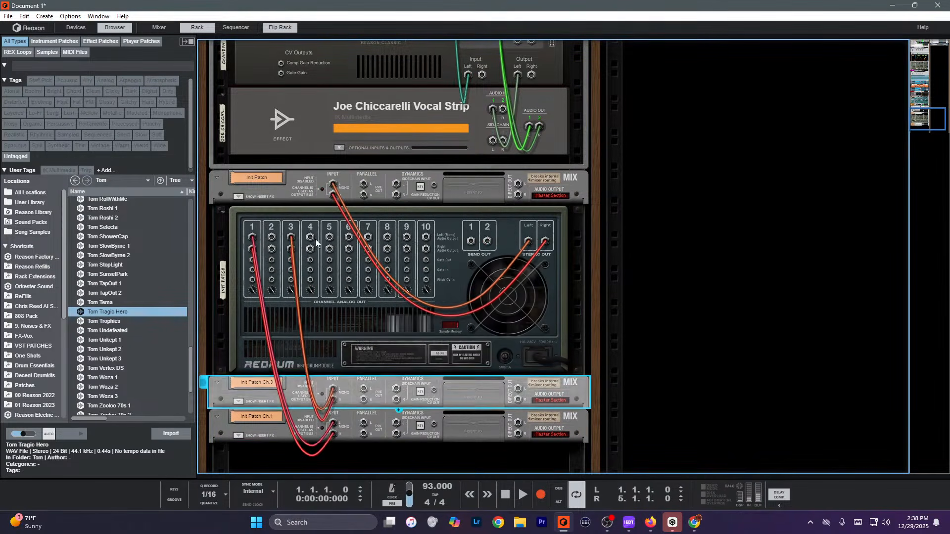
pyautogui.rightClick(310, 237)
pyautogui.click(354, 165)
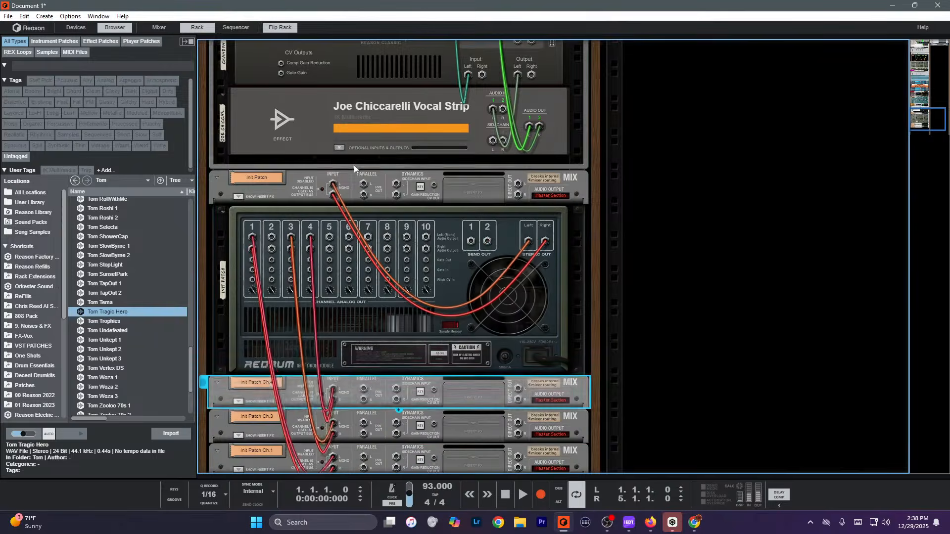
pyautogui.press('Tab')
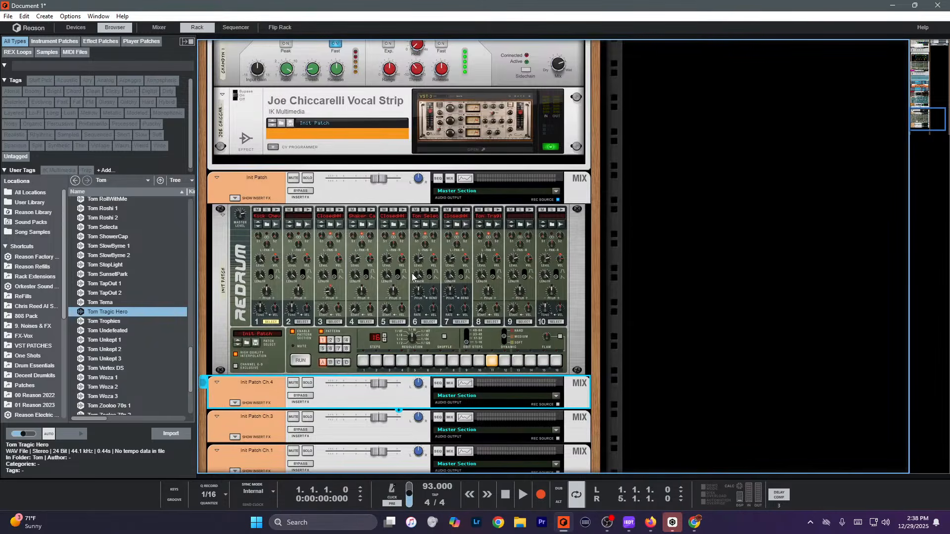
pyautogui.press('Tab')
pyautogui.rightClick(386, 238)
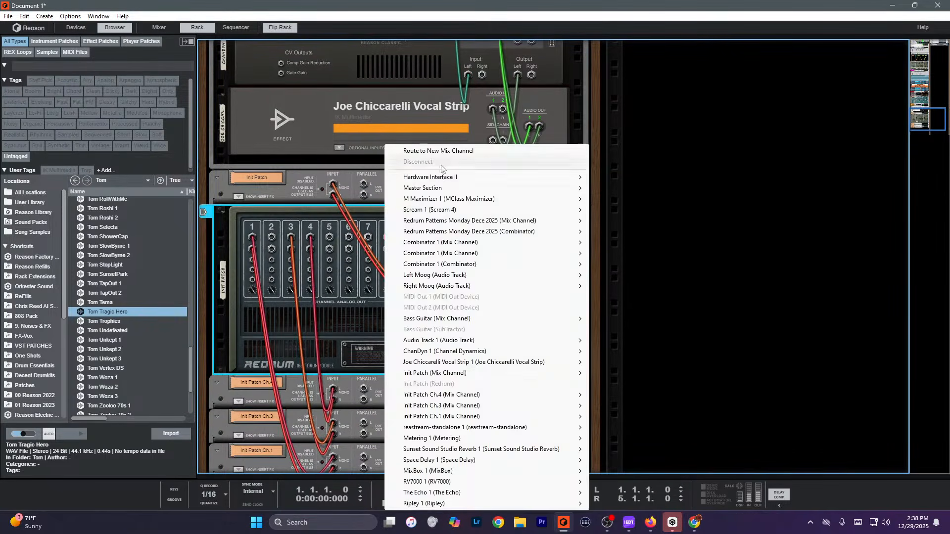
pyautogui.click(435, 152)
pyautogui.rightClick(369, 238)
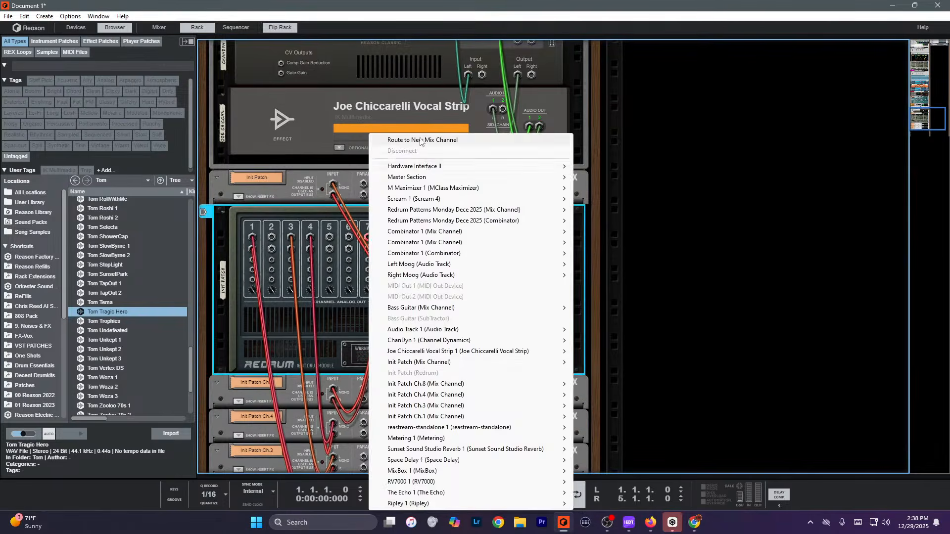
pyautogui.click(420, 140)
pyautogui.rightClick(348, 237)
pyautogui.click(395, 129)
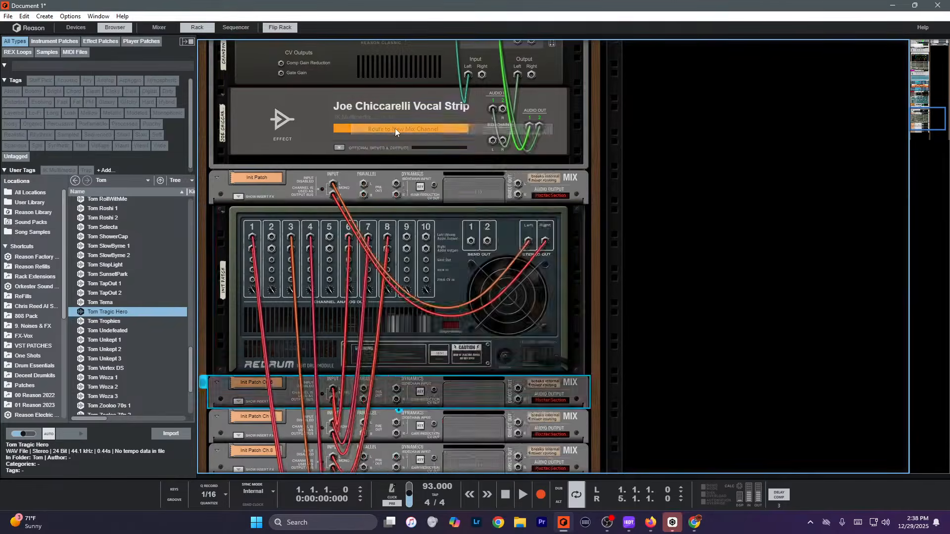
pyautogui.press('Tab')
pyautogui.press('Tab')
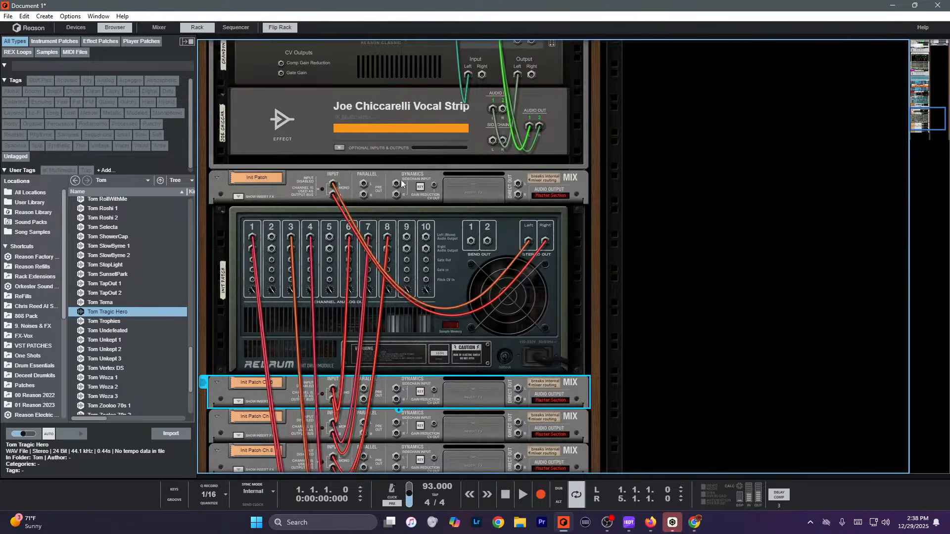
pyautogui.rightClick(329, 237)
pyautogui.click(381, 116)
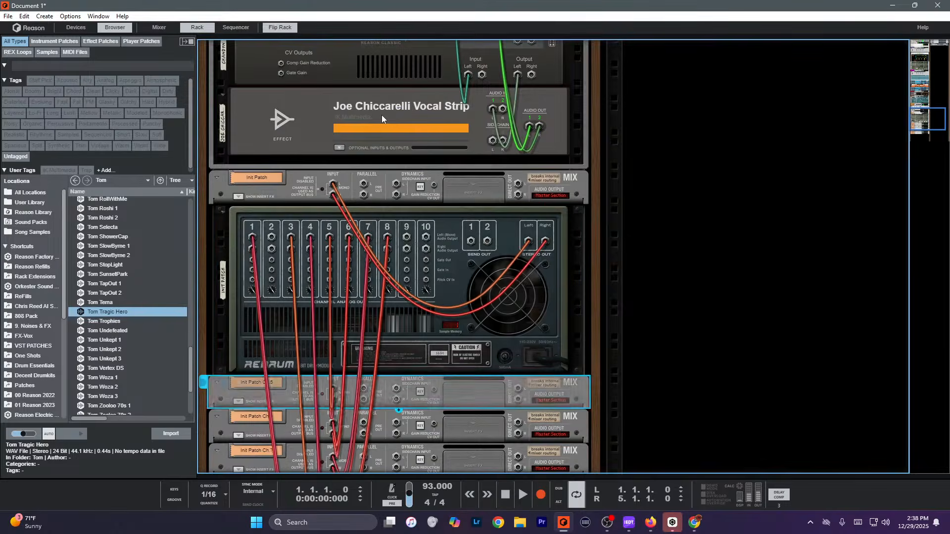
pyautogui.press('Tab')
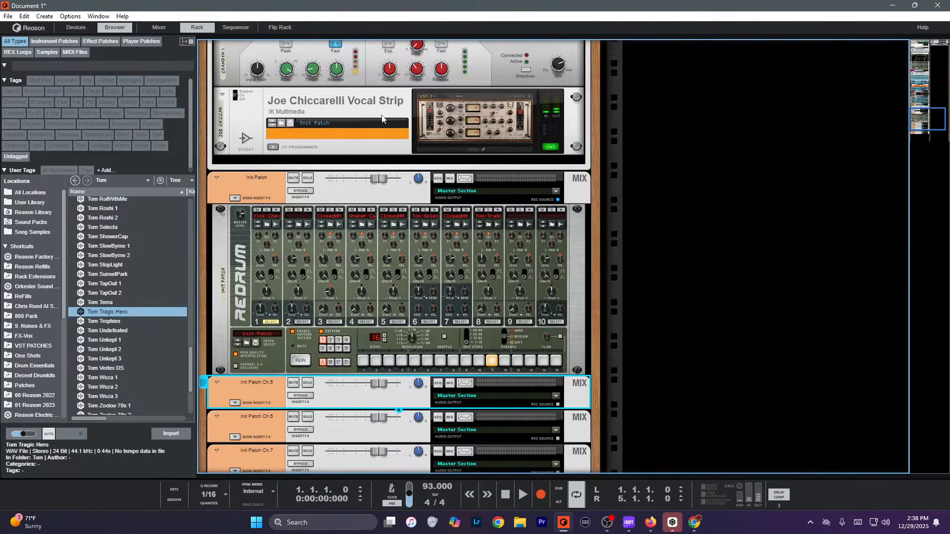
# Copy Redrum's pattern 1 in bank A and paste it into pattern 5.
pyautogui.rightClick(361, 335)
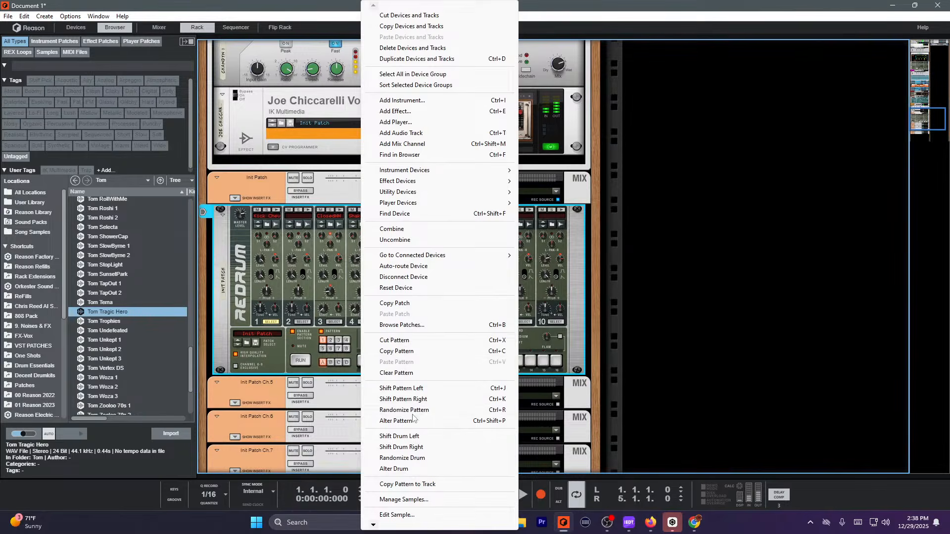
pyautogui.click(268, 355)
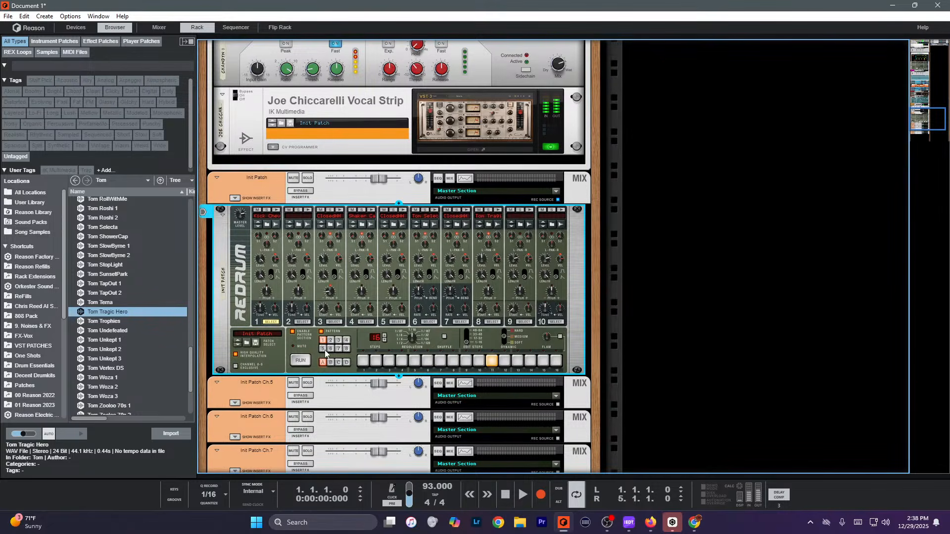
pyautogui.click(458, 322)
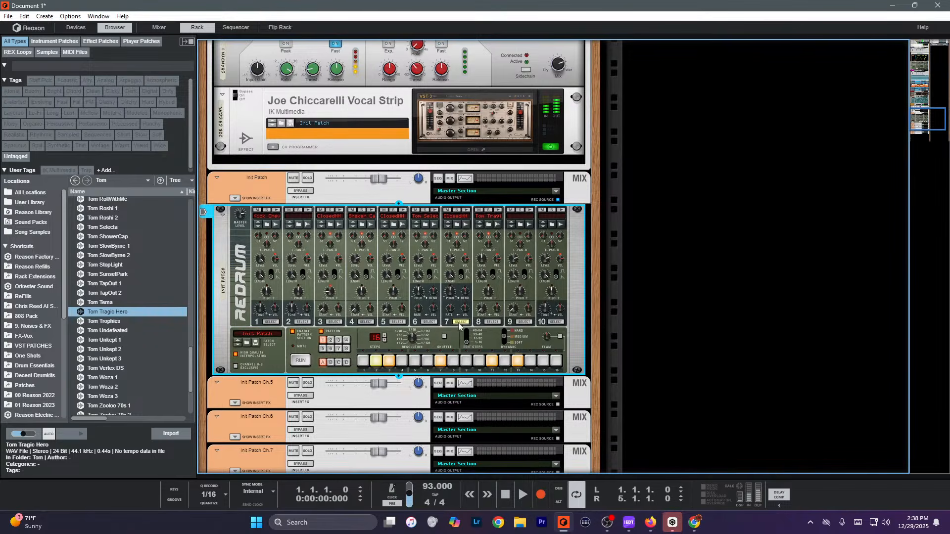
pyautogui.click(466, 210)
pyautogui.rightClick(360, 337)
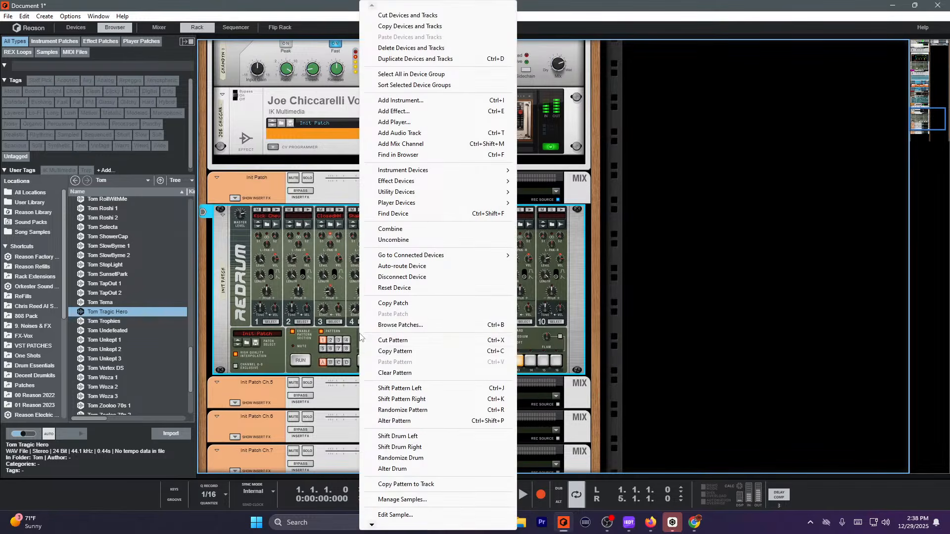
pyautogui.click(389, 351)
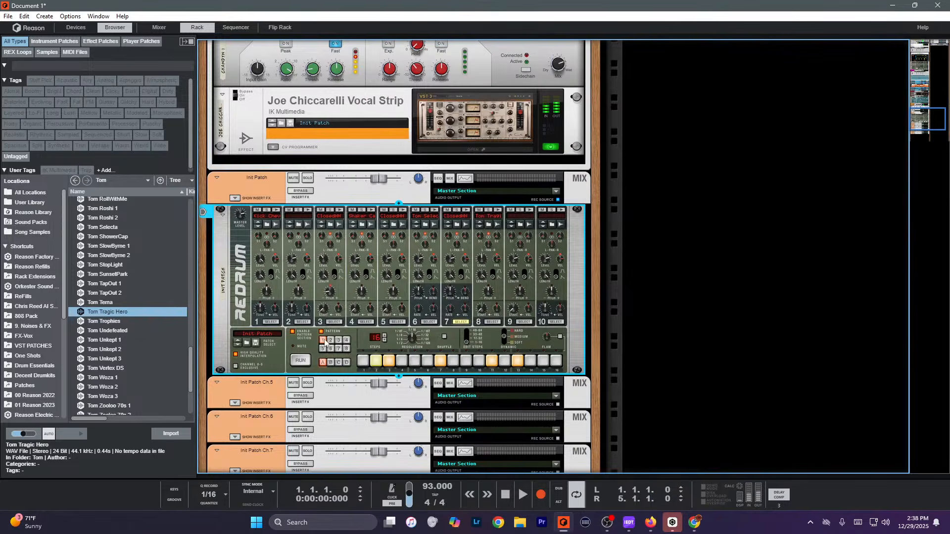
pyautogui.click(325, 349)
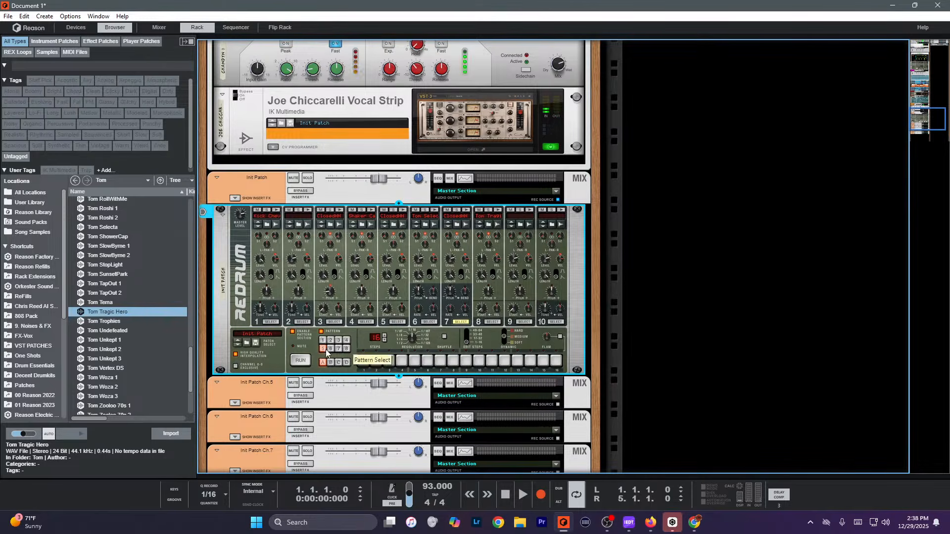
pyautogui.rightClick(358, 335)
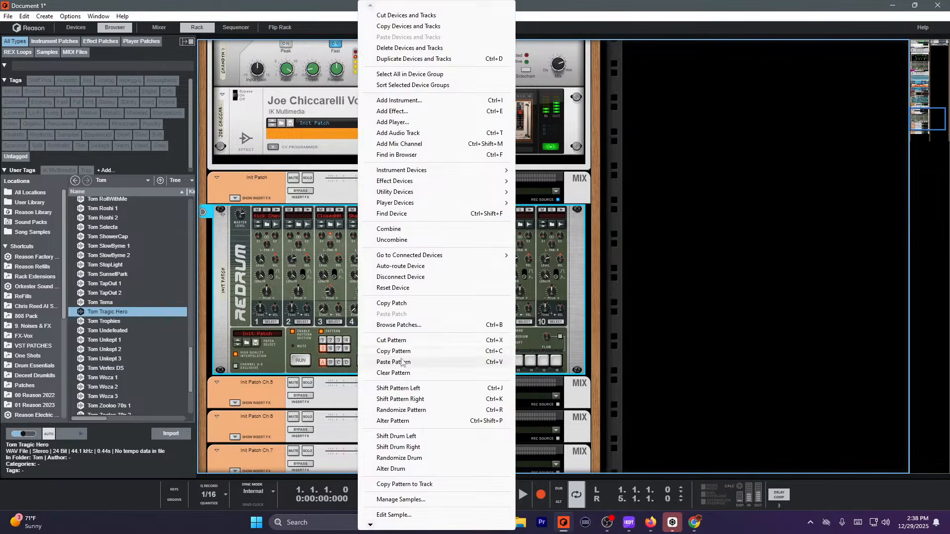
pyautogui.click(401, 361)
# In pattern 5, clear step 11 on channel 1, step 15 on channel 3, and steps 5 and 13 on channel 4.
pyautogui.click(272, 322)
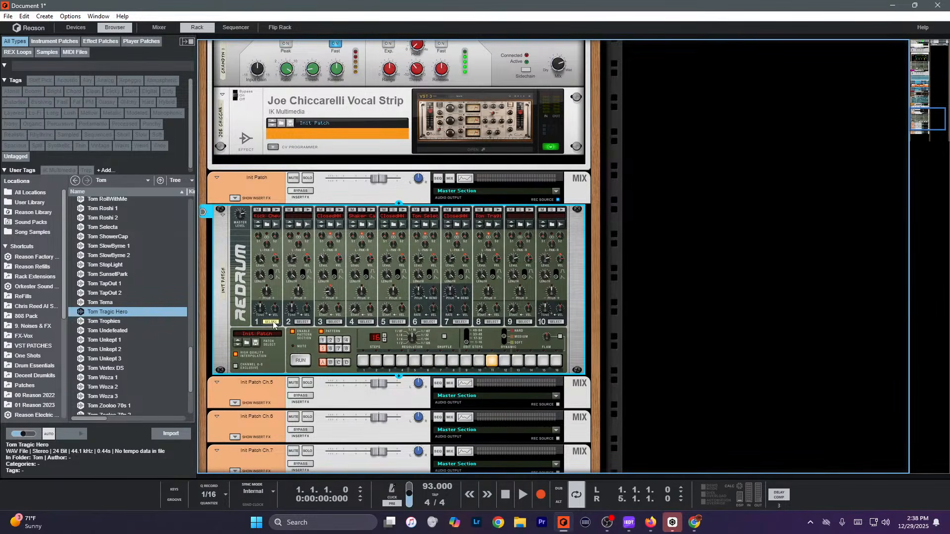
pyautogui.click(489, 363)
pyautogui.click(328, 322)
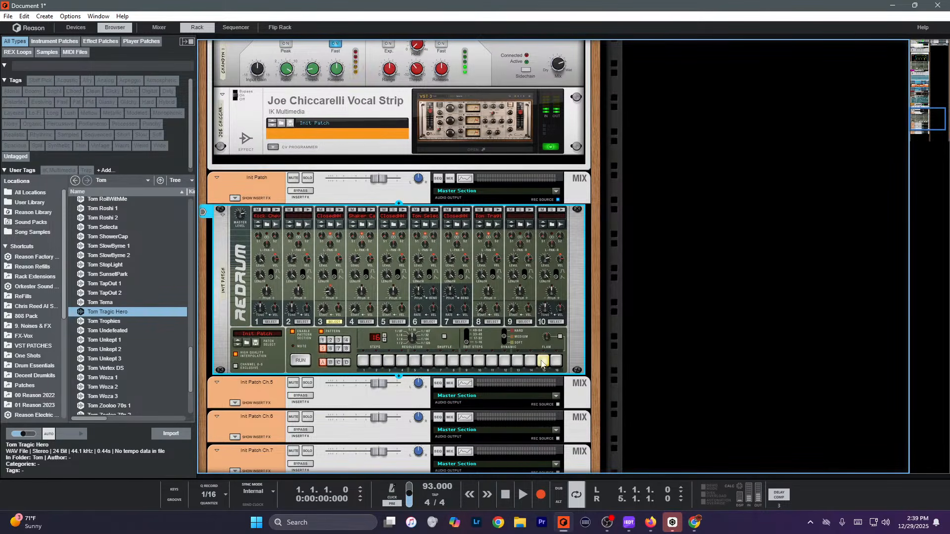
pyautogui.click(367, 321)
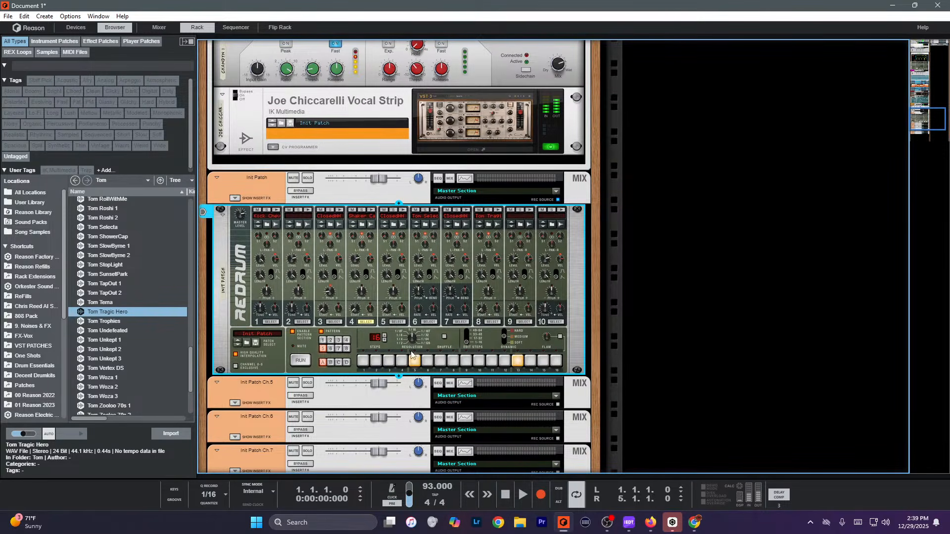
pyautogui.moveTo(414, 360); pyautogui.dragTo(540, 361)
pyautogui.click(332, 322)
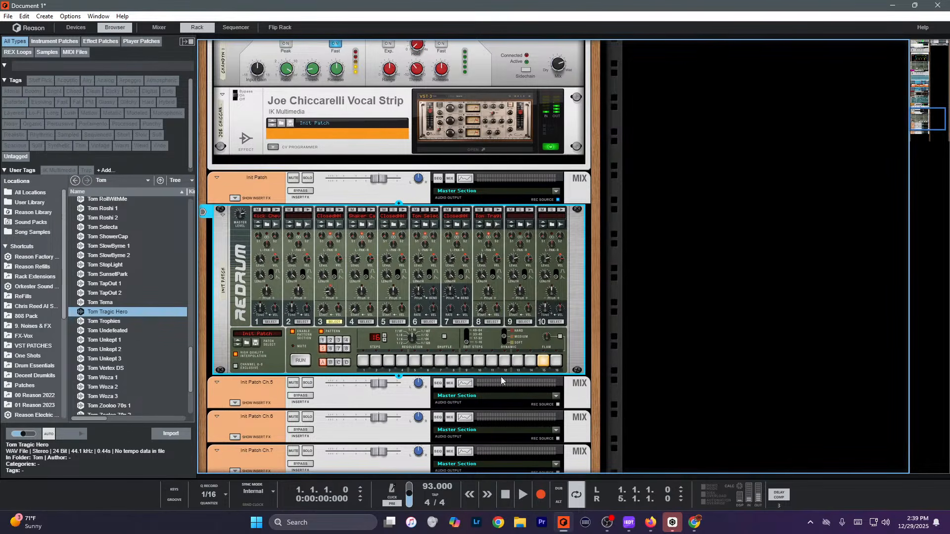
pyautogui.click(372, 321)
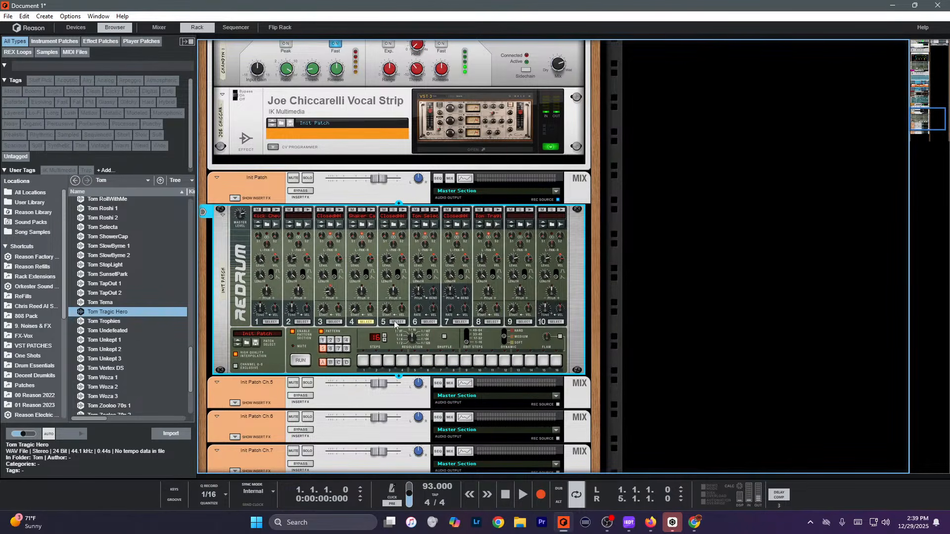
# Clear all the steps of channels 5 and 6 in pattern 5, leaving channel 7's hi-hat steps.
pyautogui.click(397, 321)
pyautogui.click(418, 358)
pyautogui.moveTo(418, 359); pyautogui.dragTo(582, 357)
pyautogui.click(433, 321)
pyautogui.click(461, 322)
pyautogui.click(435, 322)
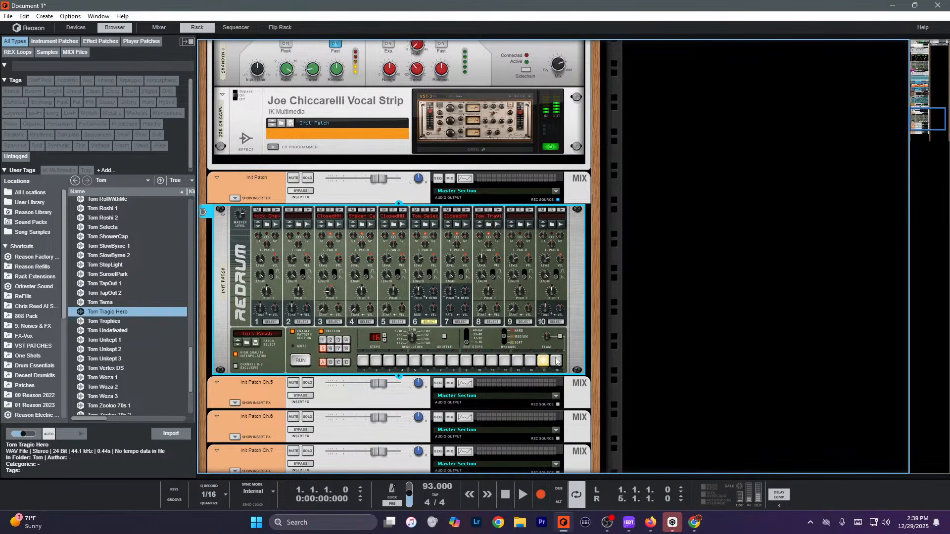
pyautogui.click(453, 323)
# Run the pattern and clear steps 1, 4 and 7 on channel 8, leaving only channel 7 programmed.
pyautogui.click(300, 361)
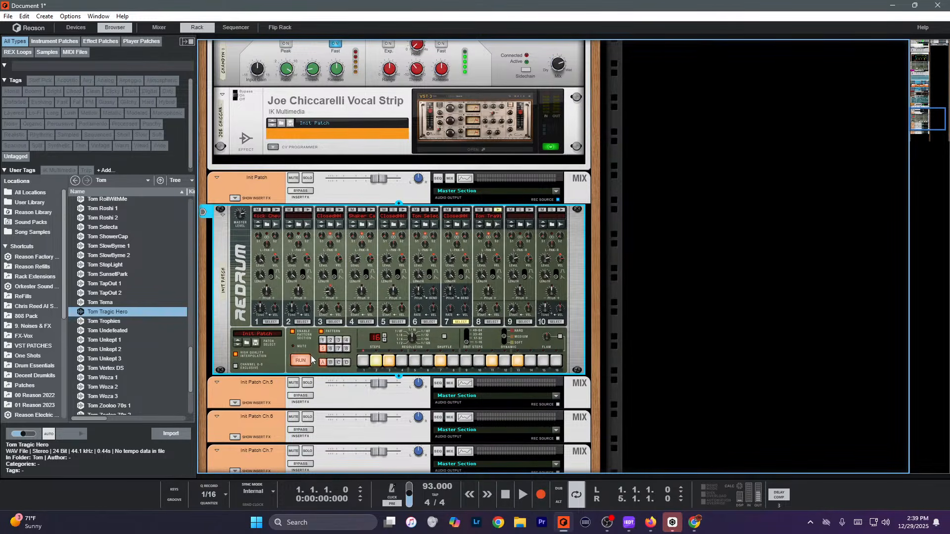
pyautogui.click(492, 322)
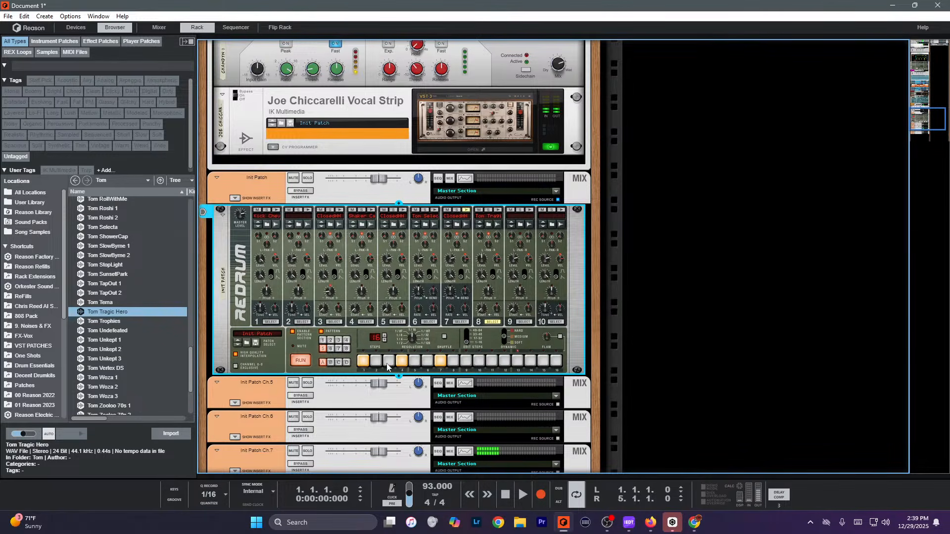
pyautogui.click(401, 361)
pyautogui.click(440, 360)
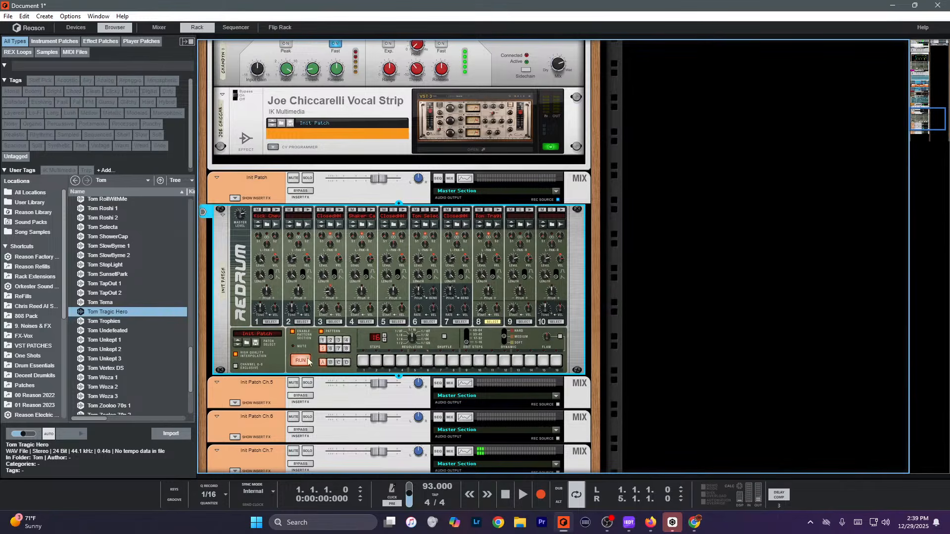
# Copy the channel 7 pattern to the Redrum track and check the notes of the clip in the sequencer.
pyautogui.rightClick(363, 335)
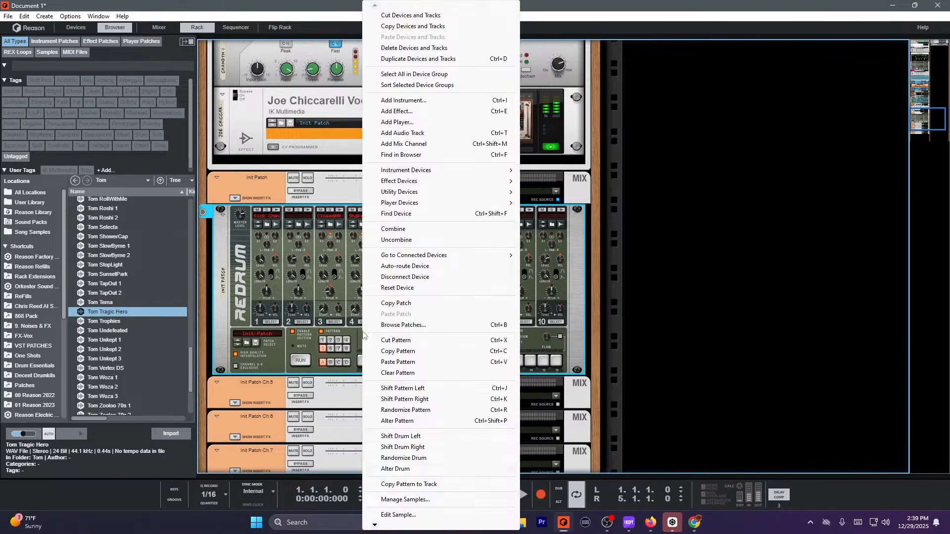
pyautogui.click(409, 484)
pyautogui.press('F7')
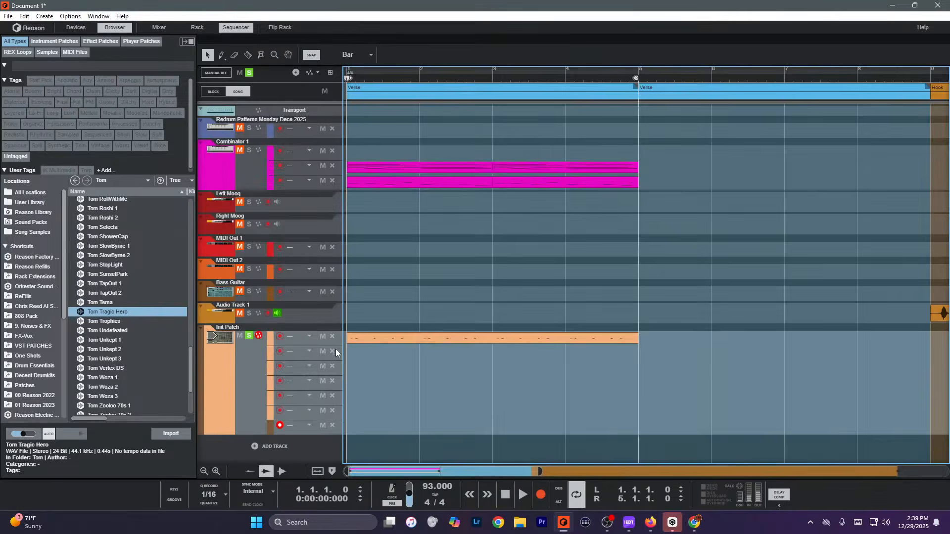
pyautogui.doubleClick(445, 338)
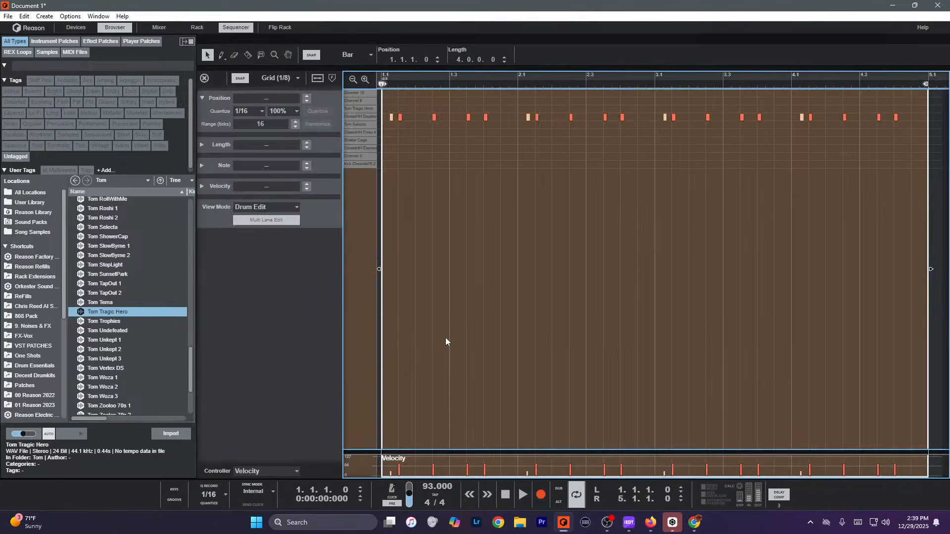
pyautogui.hotkey('ctrl', 'e')
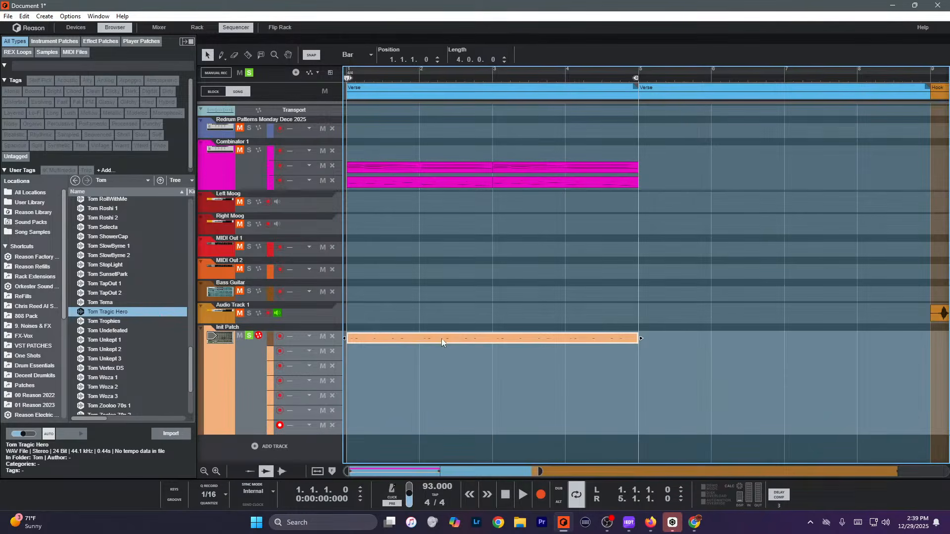
# Delete the six empty note lanes from the Init Patch track, keeping only the lane with the clip.
pyautogui.click(332, 351)
pyautogui.click(332, 351)
pyautogui.click(332, 351)
pyautogui.click(332, 351)
pyautogui.click(332, 351)
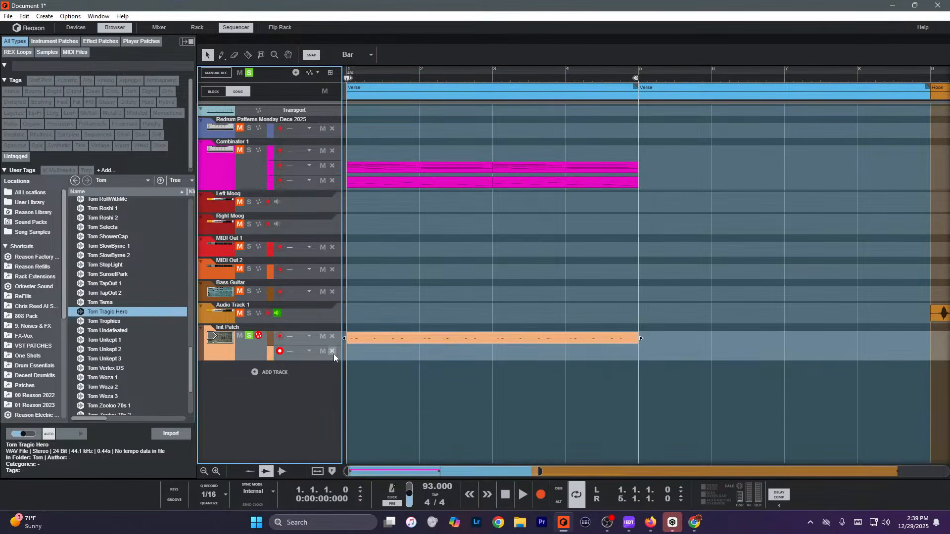
pyautogui.click(332, 352)
pyautogui.click(464, 370)
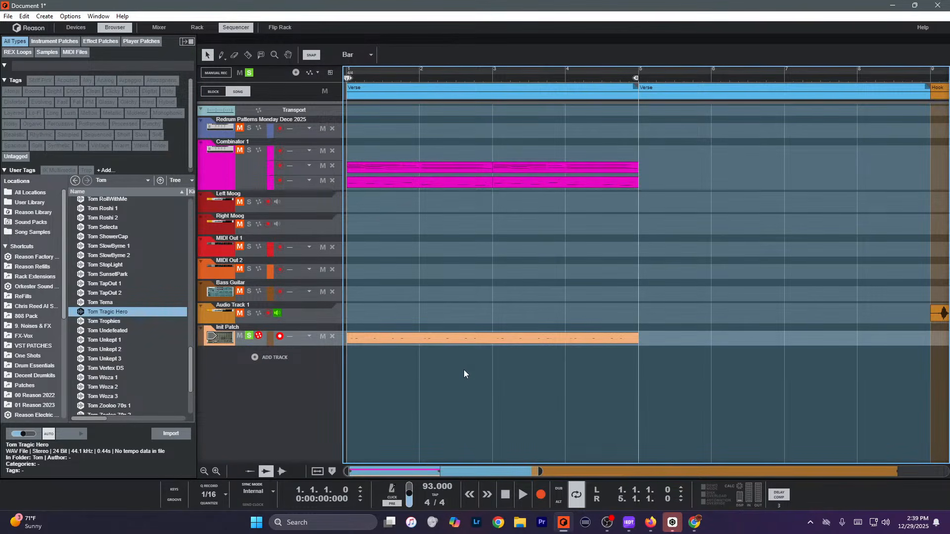
# Go back to Redrum in the rack and play the song to hear the isolated channel 7 pattern.
pyautogui.press('F6')
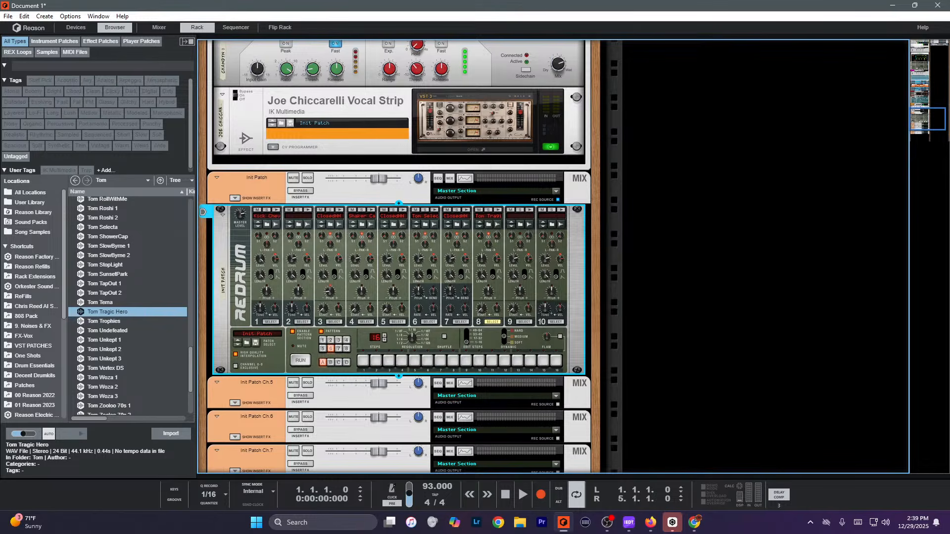
pyautogui.click(762, 306)
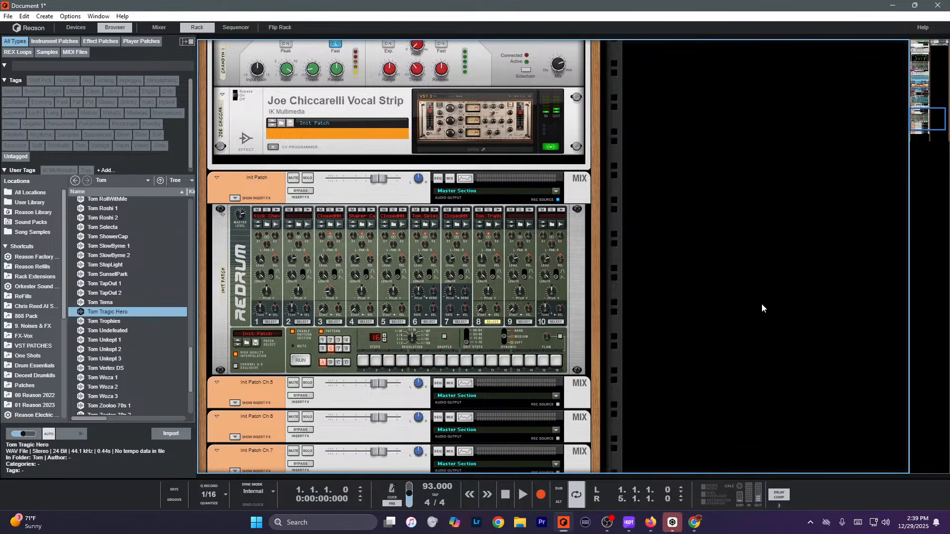
pyautogui.press('space')
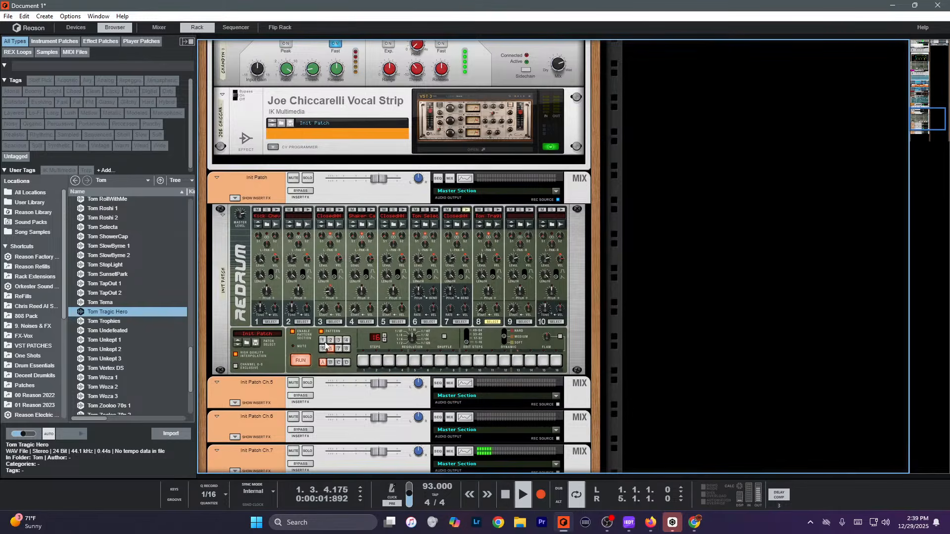
# Delete the four-bar clip from the Init Patch drum track in the sequencer.
pyautogui.press('F7')
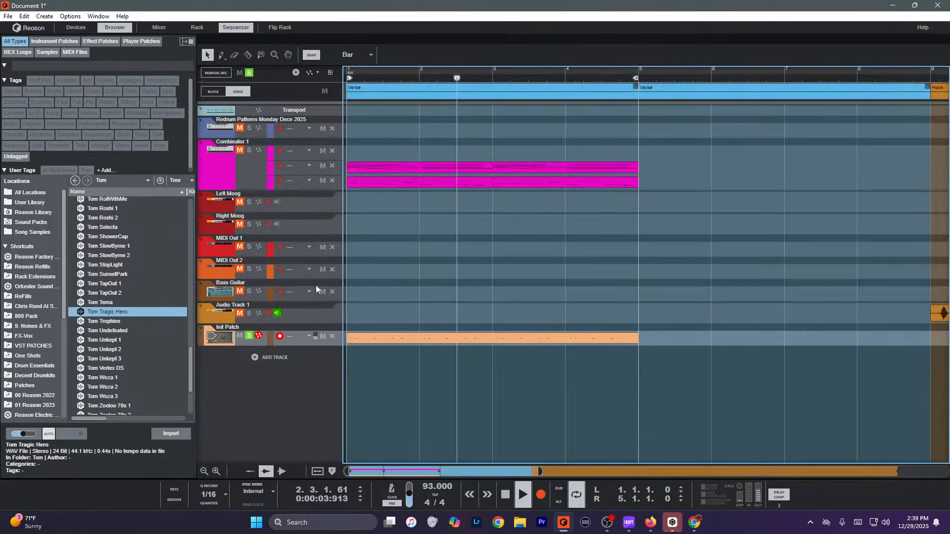
pyautogui.click(408, 340)
pyautogui.press('Delete')
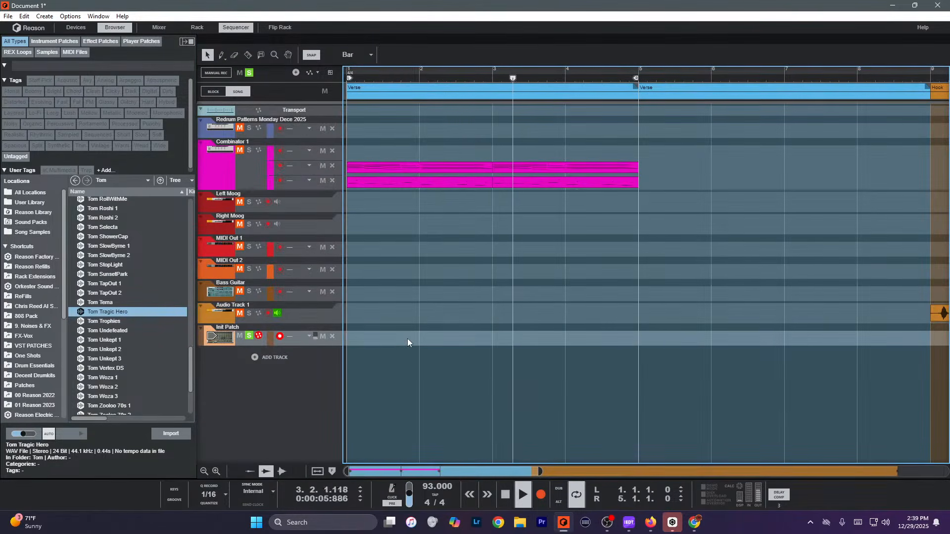
# Add a new instrument track with the Polytone Dual-Layer Synthesizer.
pyautogui.click(262, 358)
pyautogui.moveTo(305, 390)
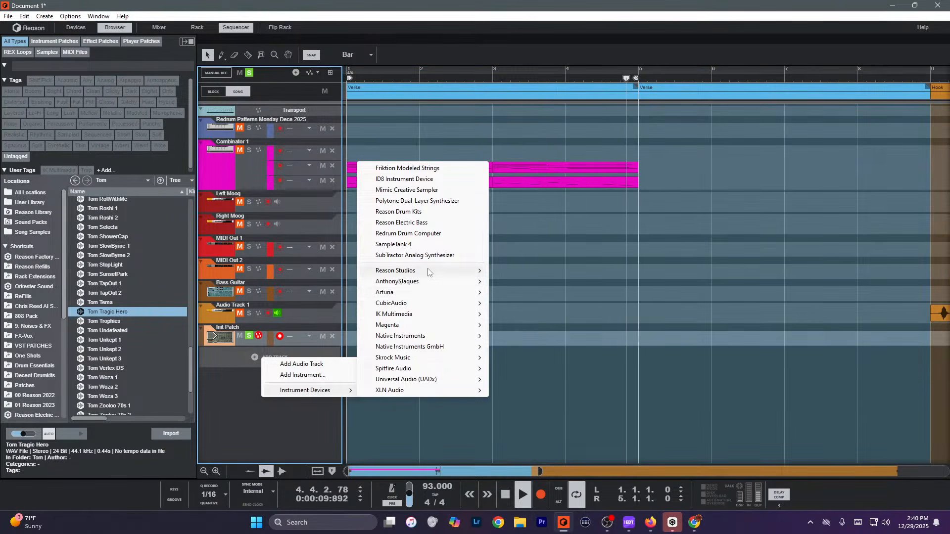
pyautogui.click(417, 200)
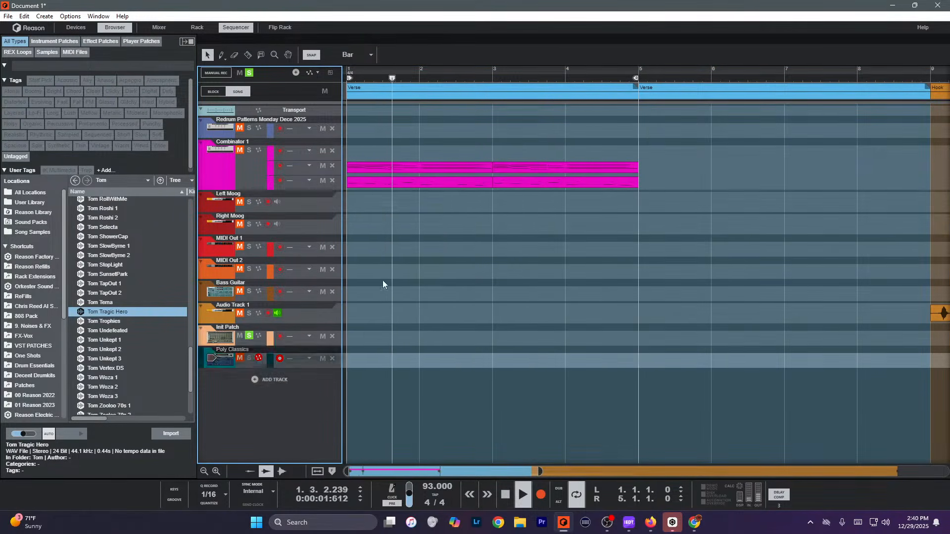
# Load the Sparkling Tones patch from the 7. Poly folder into Polytone and audition it over the drums.
pyautogui.press('F6')
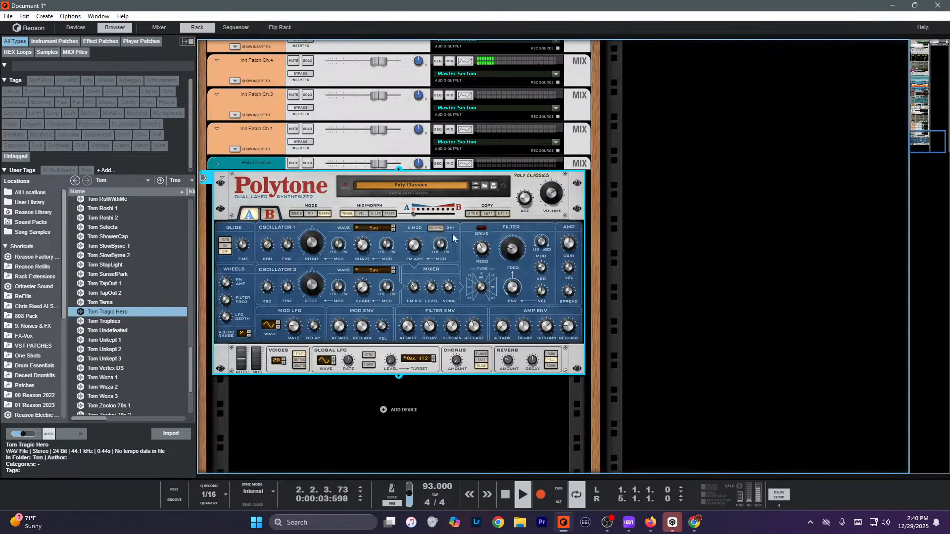
pyautogui.click(412, 186)
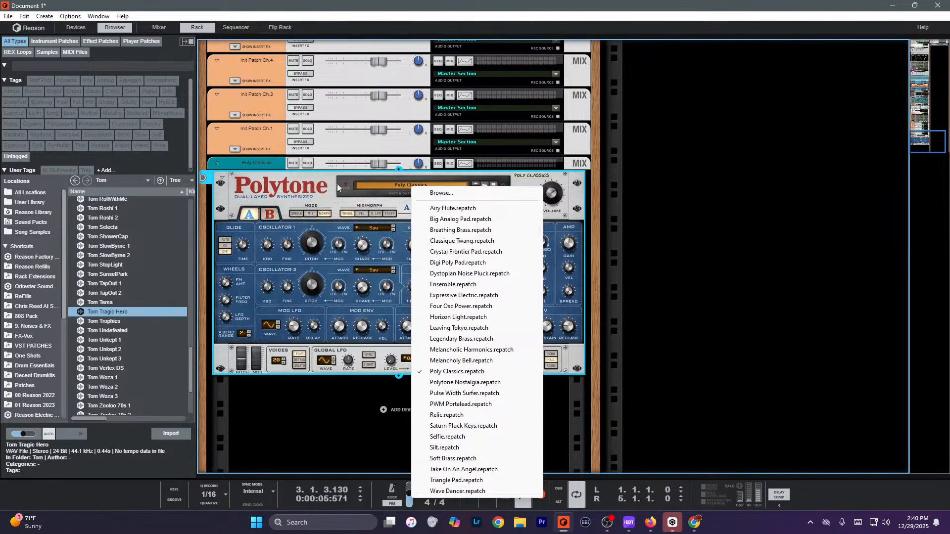
pyautogui.click(470, 185)
pyautogui.click(485, 185)
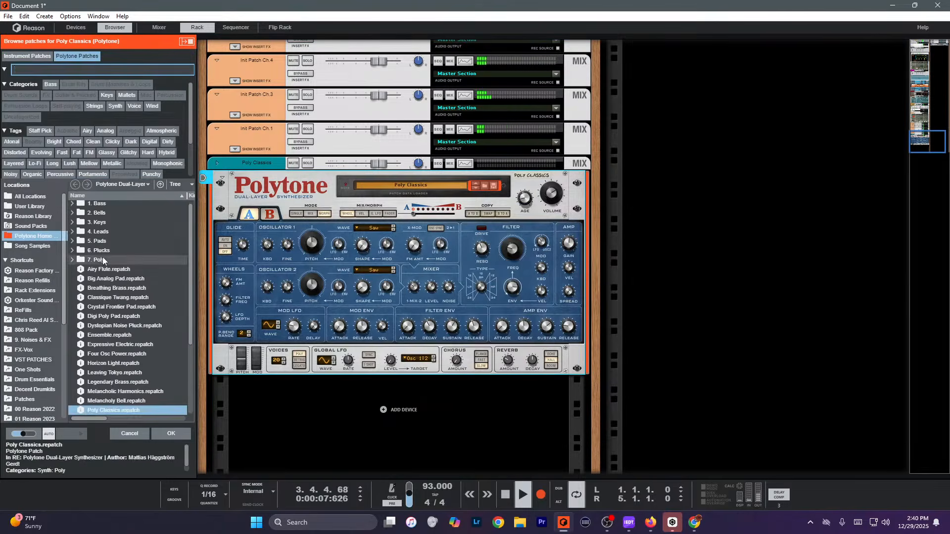
pyautogui.doubleClick(101, 260)
pyautogui.scroll(-18, 123, 254)
pyautogui.doubleClick(123, 254)
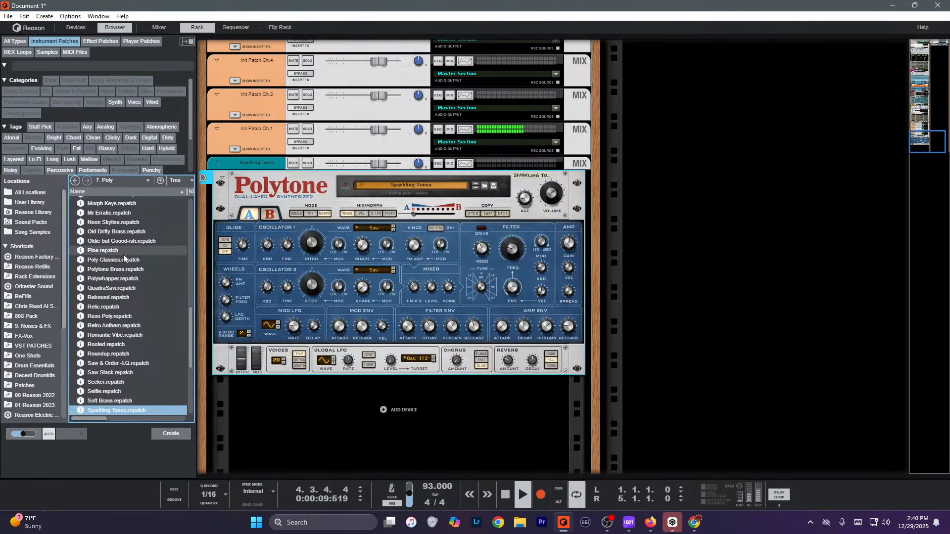
pyautogui.moveTo(391, 288)
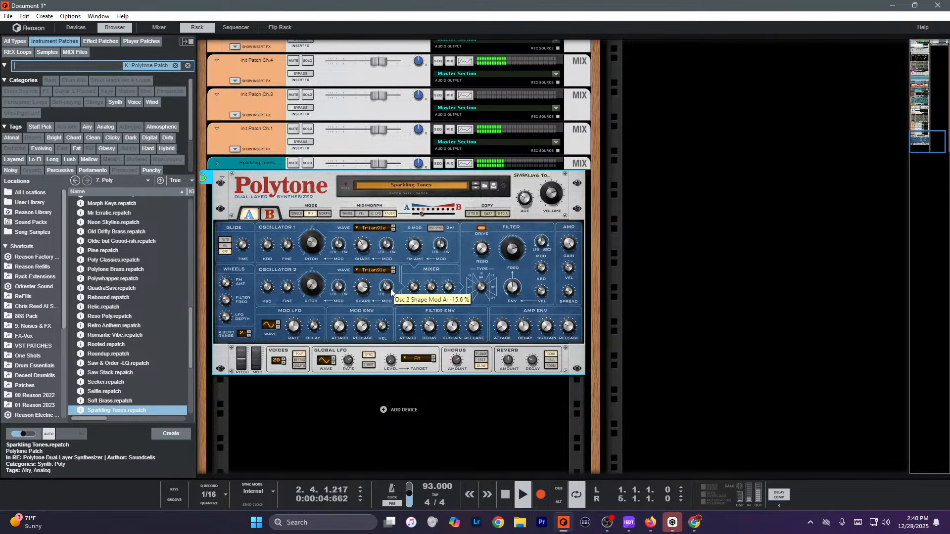
pyautogui.write('000')
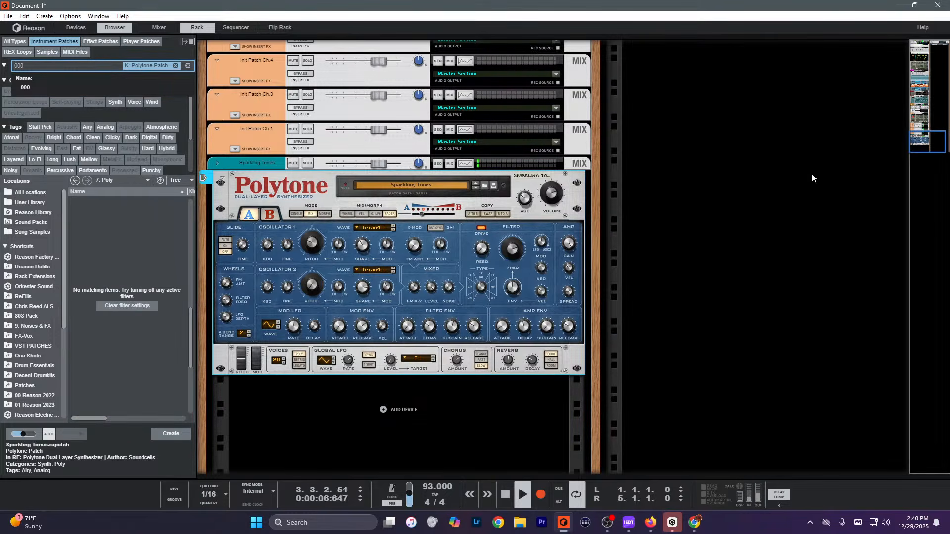
# Solo the Sparkling Tones track in the sequencer alongside the drums.
pyautogui.press('F7')
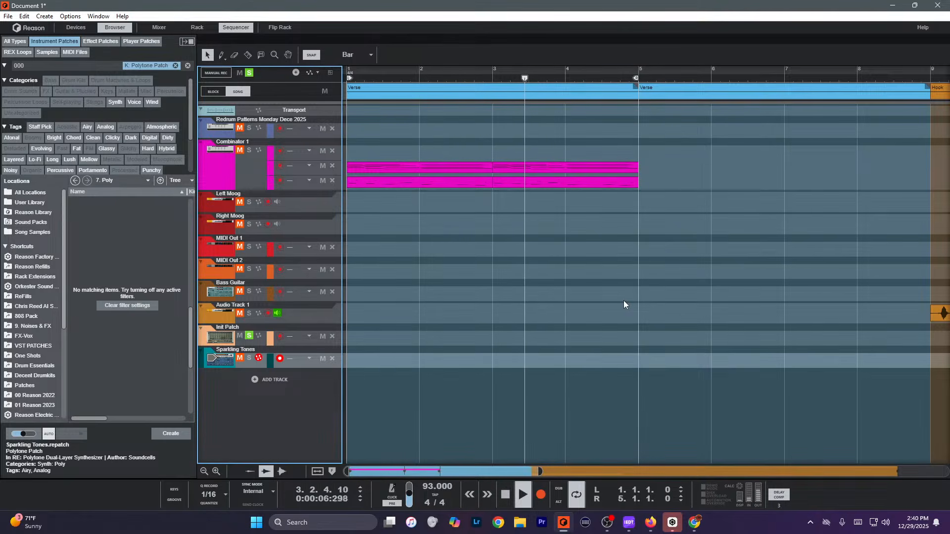
pyautogui.click(248, 361)
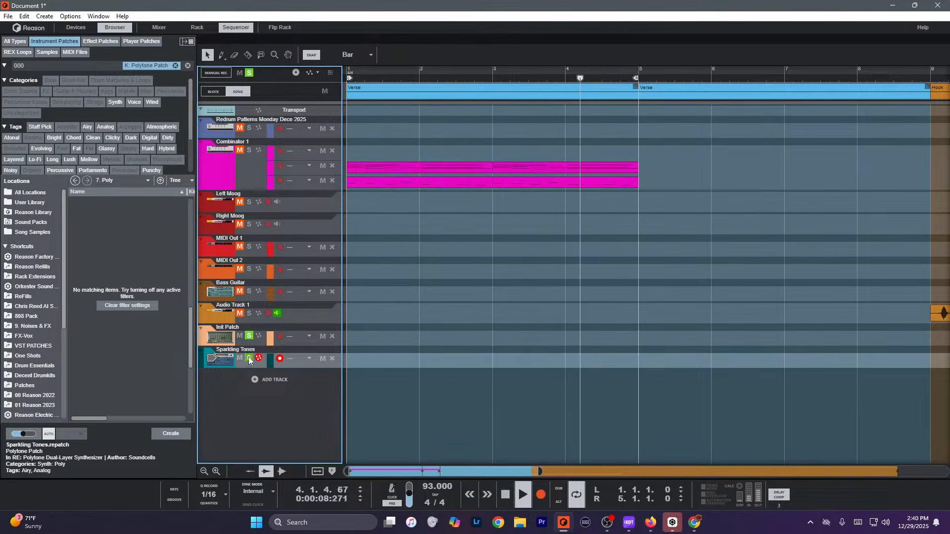
pyautogui.click(472, 352)
# Stop the song and record a four-bar part on the Sparkling Tones track from bar 1.
pyautogui.press('space')
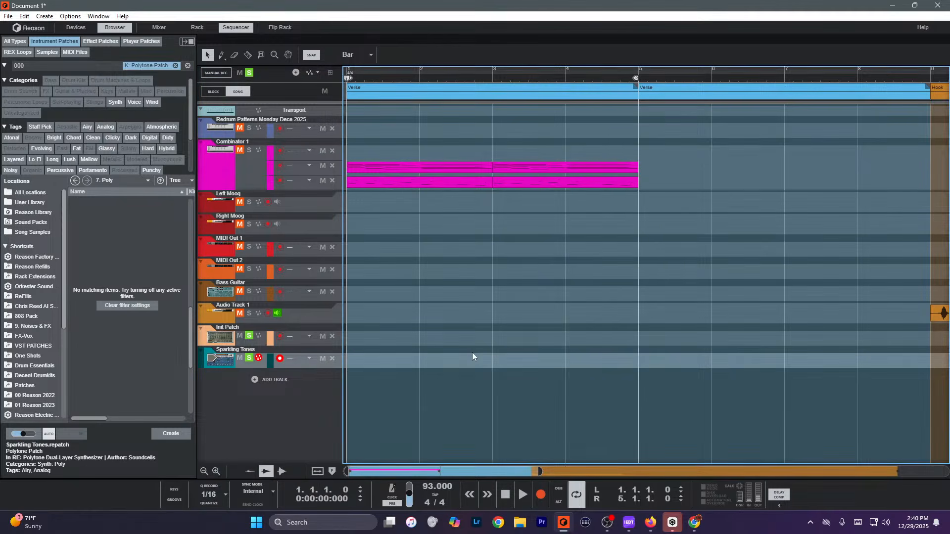
pyautogui.hotkey('ctrl', 'Return')
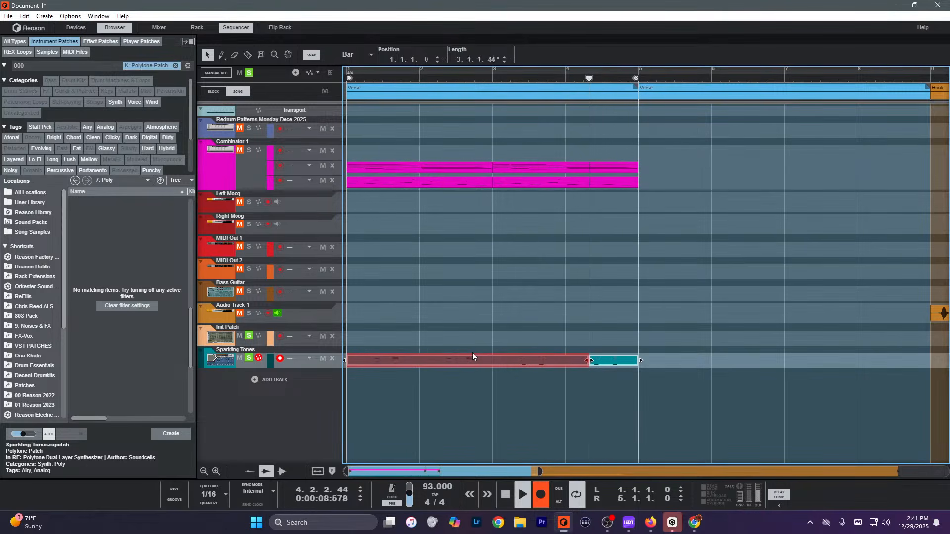
pyautogui.press('space')
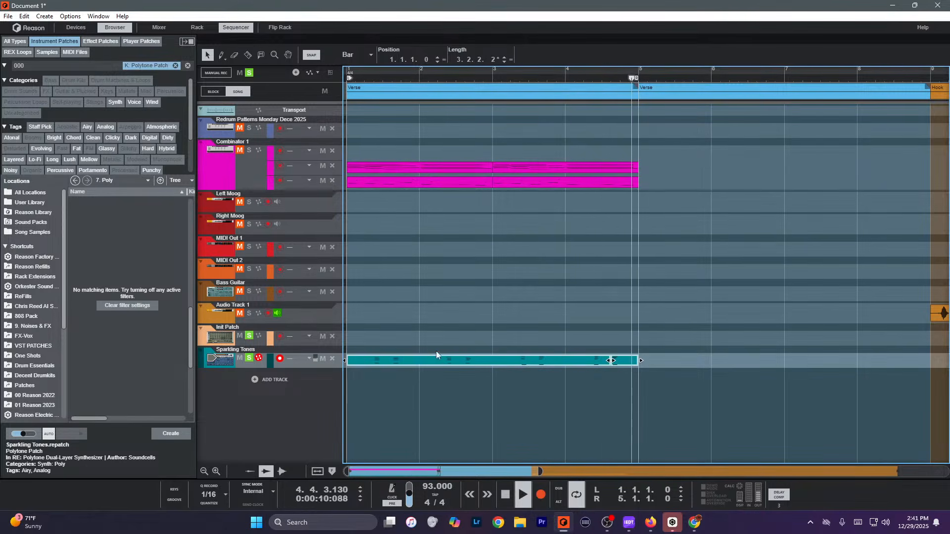
# Add a SubTractor Analog Synthesizer track with its Bass Guitar patch and solo it.
pyautogui.click(266, 379)
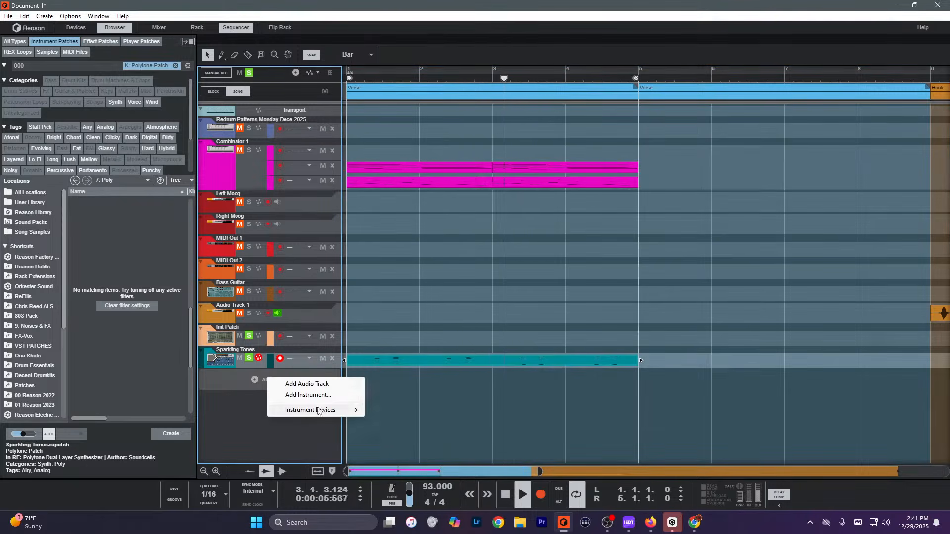
pyautogui.moveTo(318, 409)
pyautogui.moveTo(410, 289)
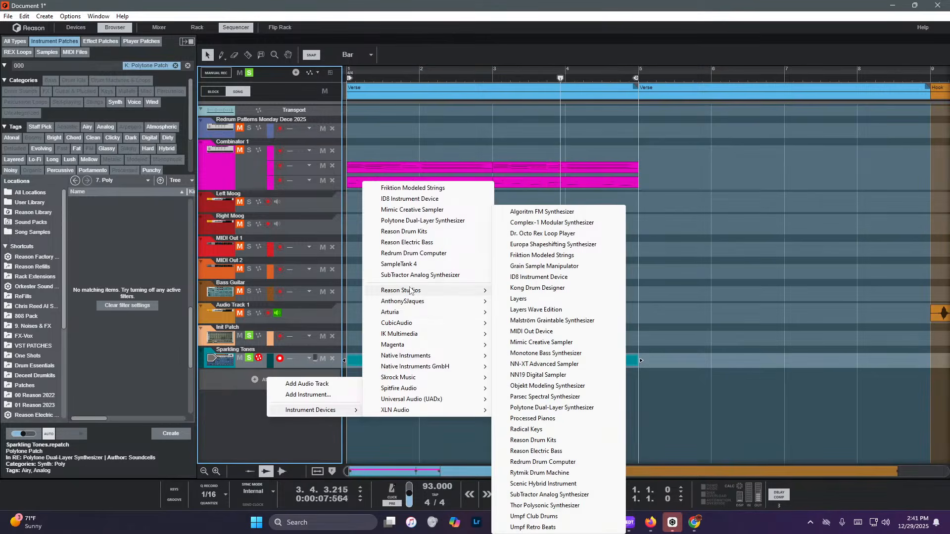
pyautogui.click(419, 275)
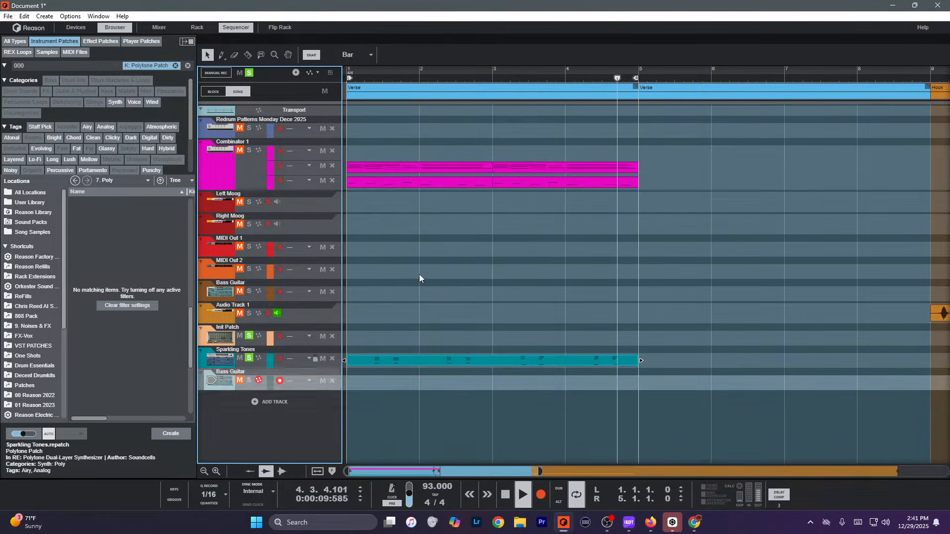
pyautogui.click(249, 380)
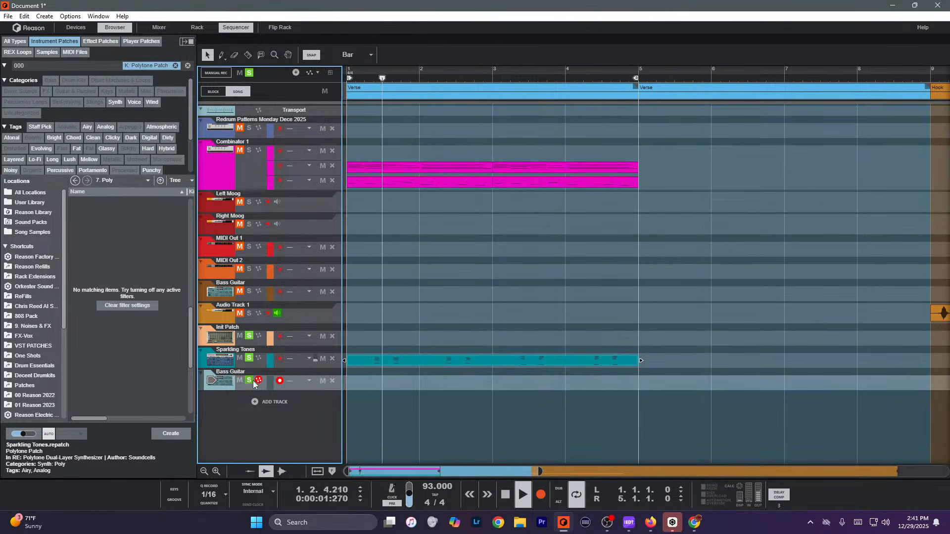
# Return the song to the start and play it to try the bass against the Sparkling Tones part.
pyautogui.click(444, 263)
pyautogui.press('space')
pyautogui.press('KP_0')
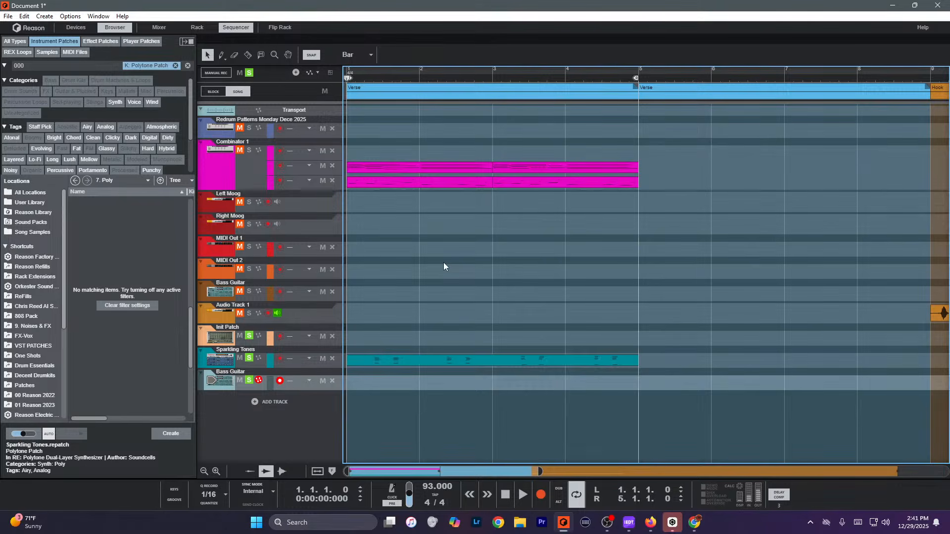
pyautogui.press('space')
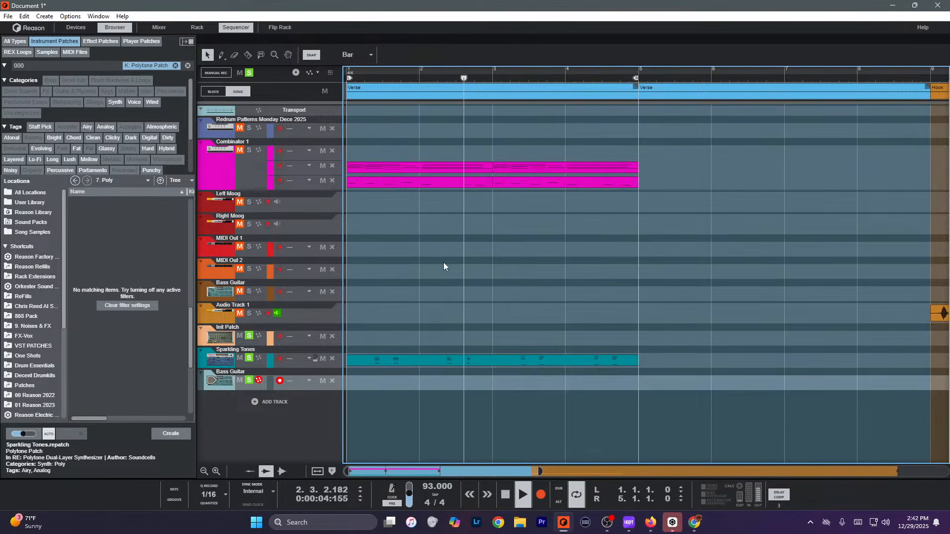
# Stop playback and delete the recorded clip from the Sparkling Tones track.
pyautogui.press('space')
pyautogui.click(383, 360)
pyautogui.press('Delete')
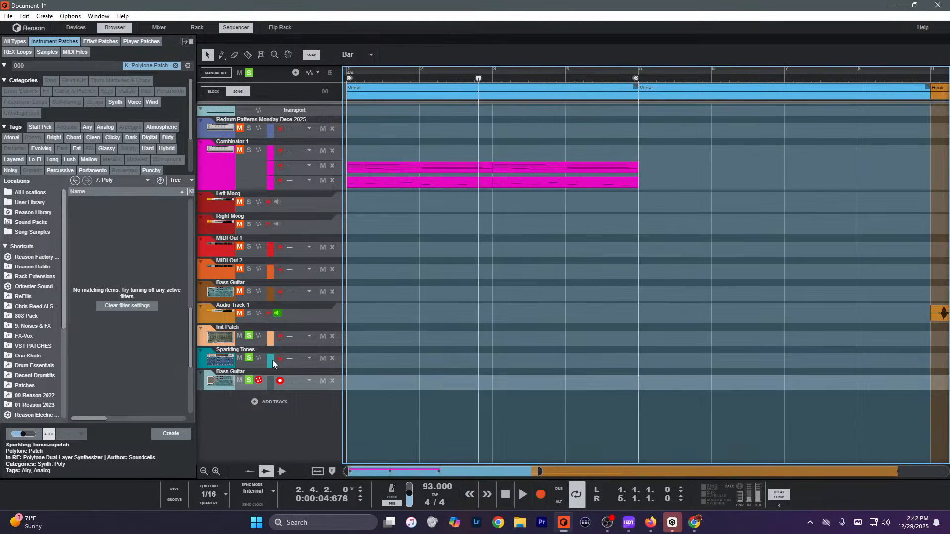
# Play the song from the start and lower the new Bass Guitar mixer channel to about -7.33 dB.
pyautogui.press('Home')
pyautogui.press('space')
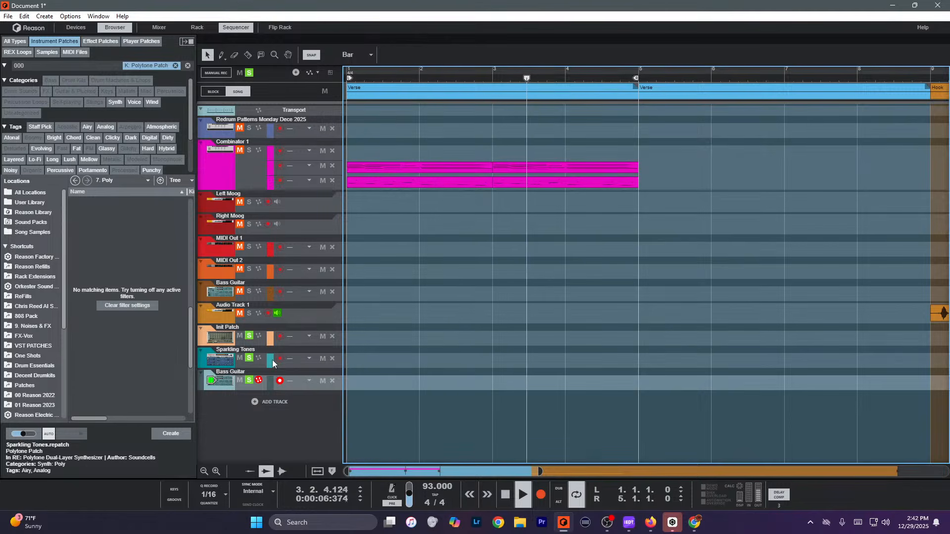
pyautogui.press('F5')
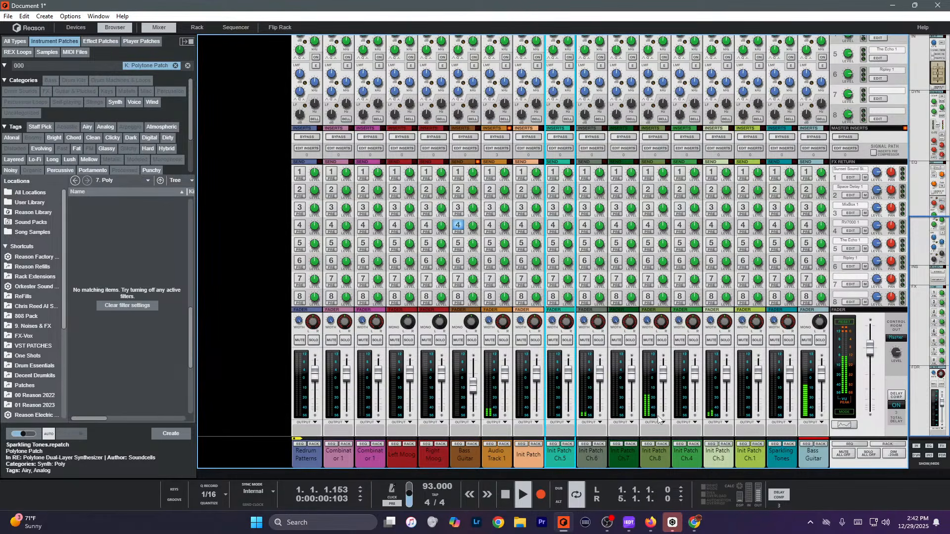
pyautogui.click(824, 382)
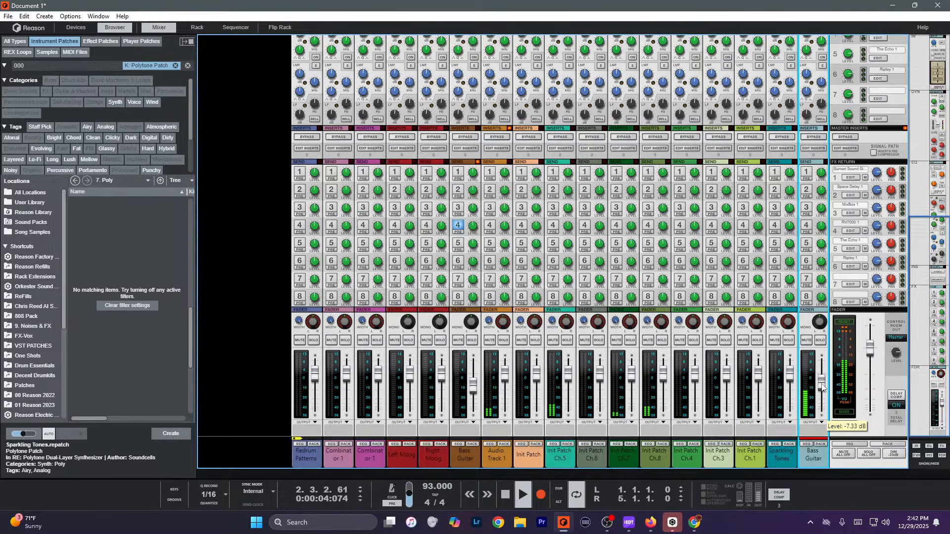
# Record a four-bar bass line from bar 1 on the new Bass Guitar track.
pyautogui.press('F7')
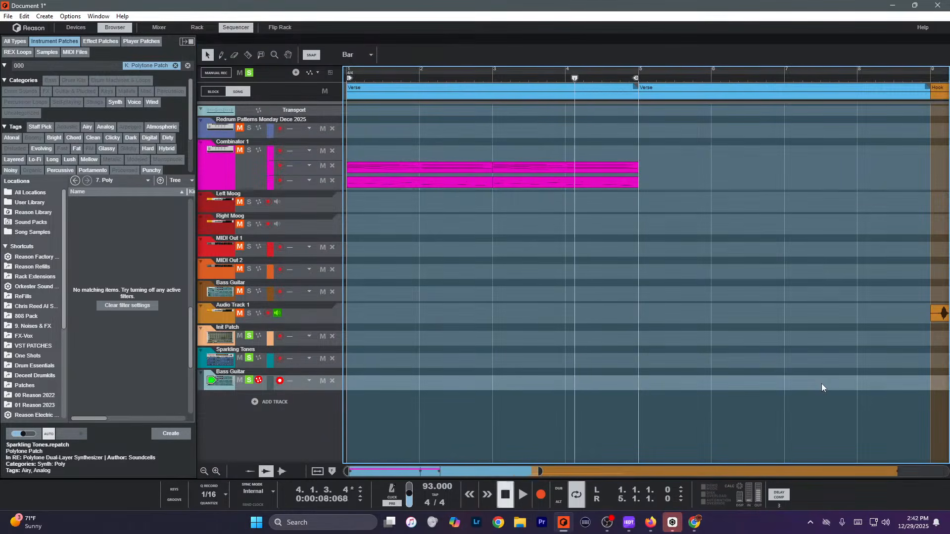
pyautogui.press('space')
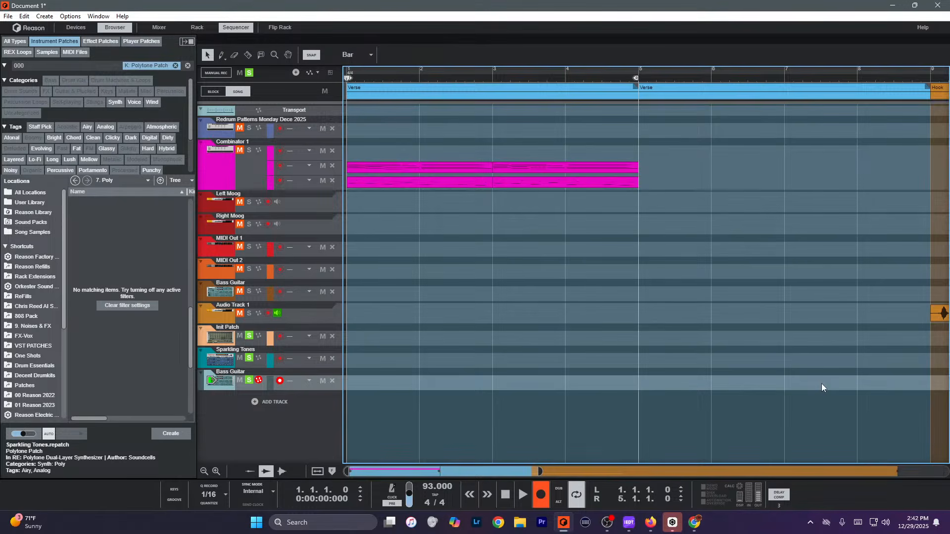
pyautogui.press('space')
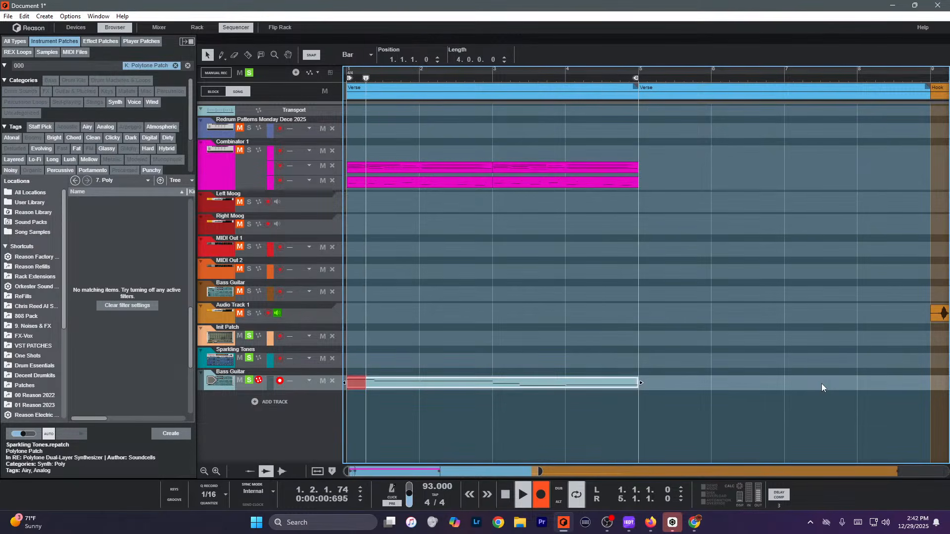
pyautogui.hotkey('ctrl', 'Return')
# Transpose the last two notes of the new Bass Guitar clip up one octave and close the note editor.
pyautogui.doubleClick(578, 381)
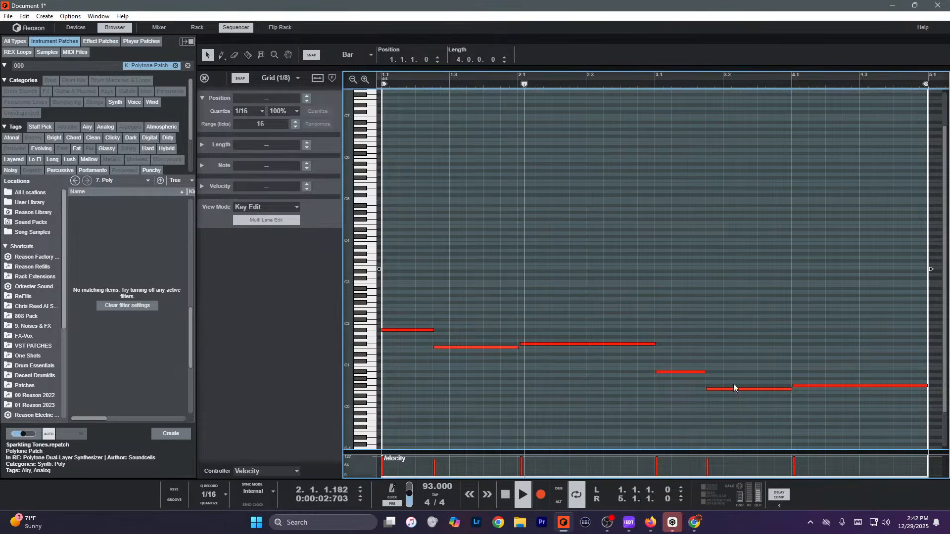
pyautogui.moveTo(858, 420); pyautogui.dragTo(740, 360)
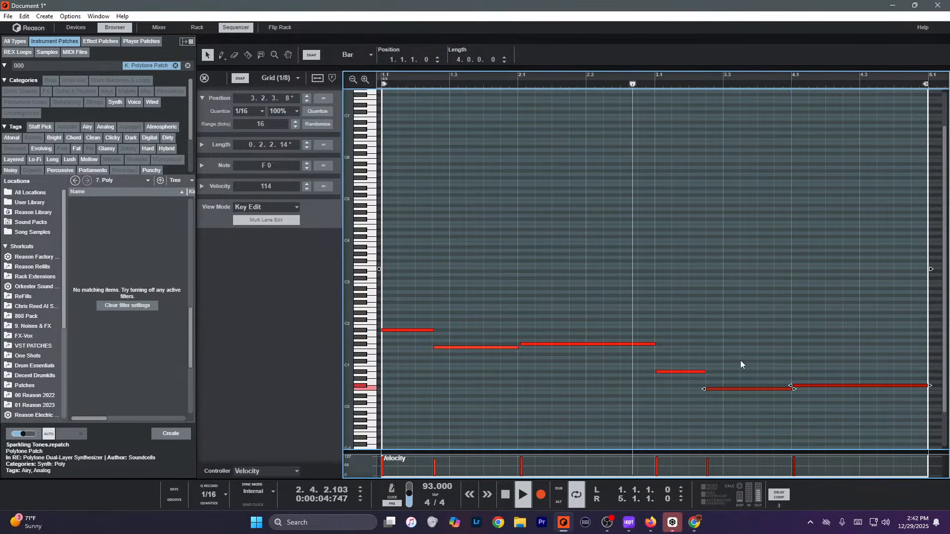
pyautogui.hotkey('ctrl', 'shift', 'Up')
pyautogui.click(799, 394)
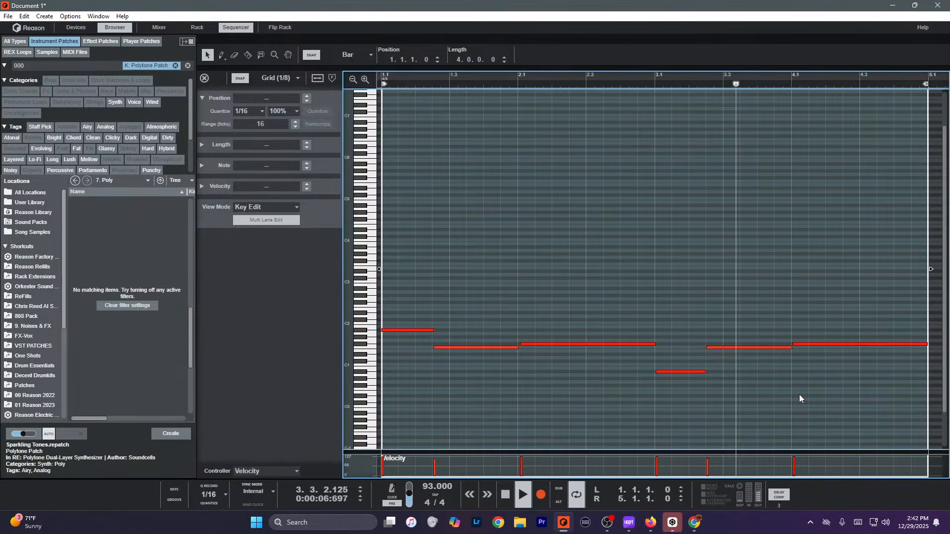
pyautogui.press('Escape')
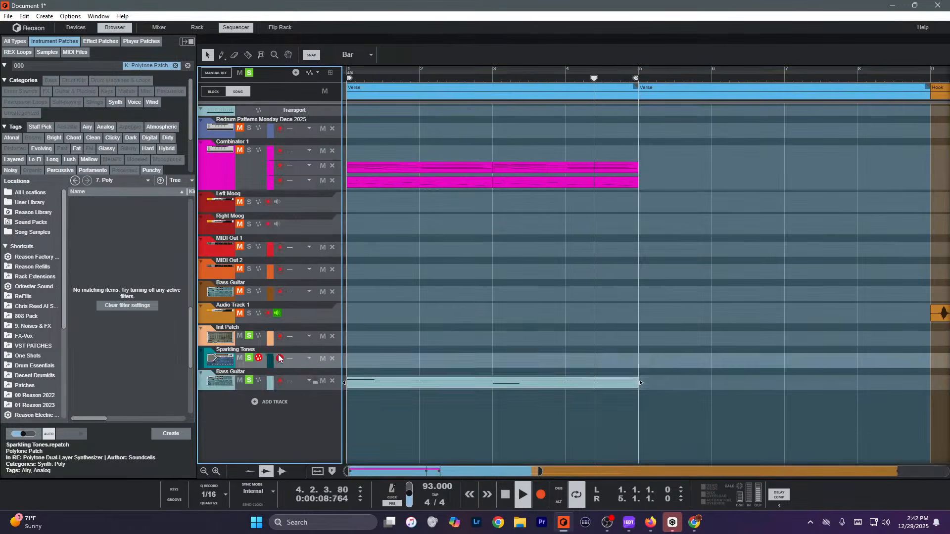
# Lower the Sparkling Tones mixer channel to about -6.41 dB while the song plays, and stop playback.
pyautogui.click(277, 359)
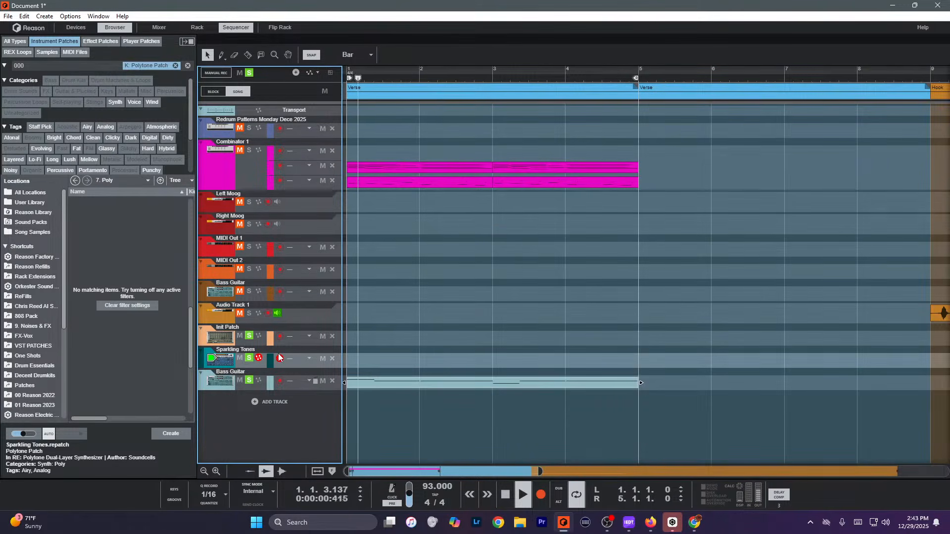
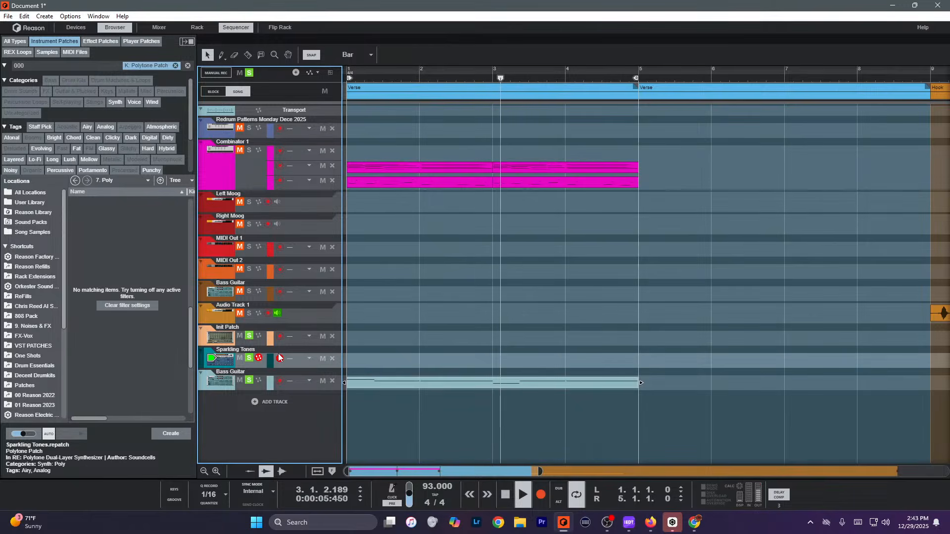
pyautogui.press('F5')
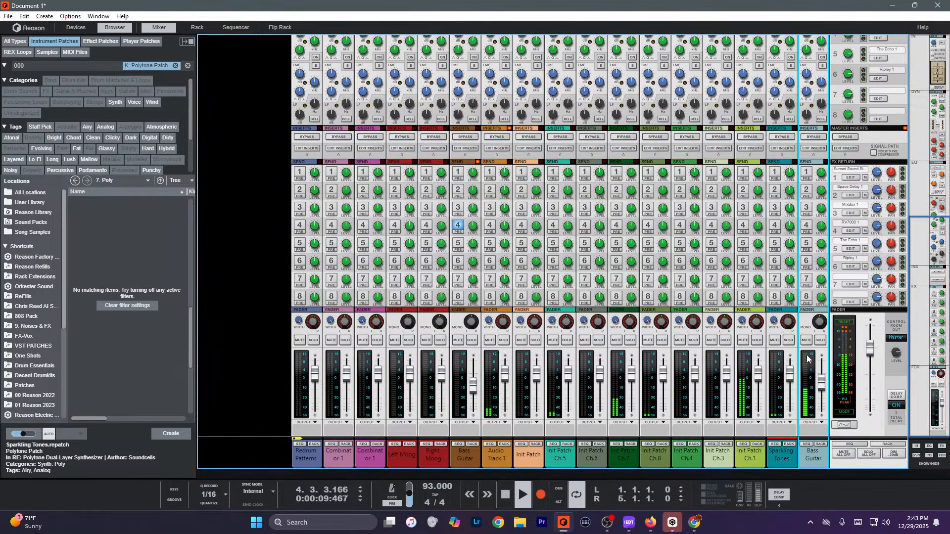
pyautogui.moveTo(791, 378); pyautogui.dragTo(790, 386)
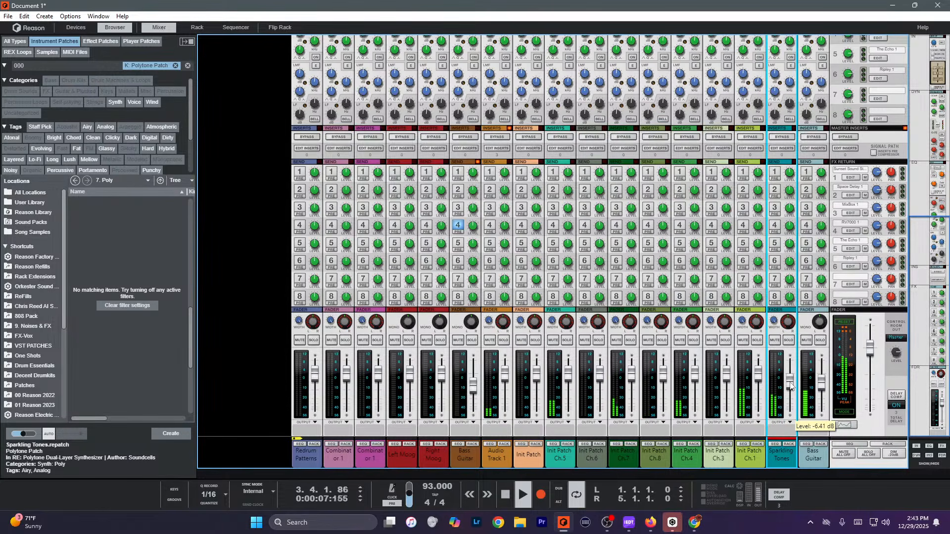
pyautogui.press('space')
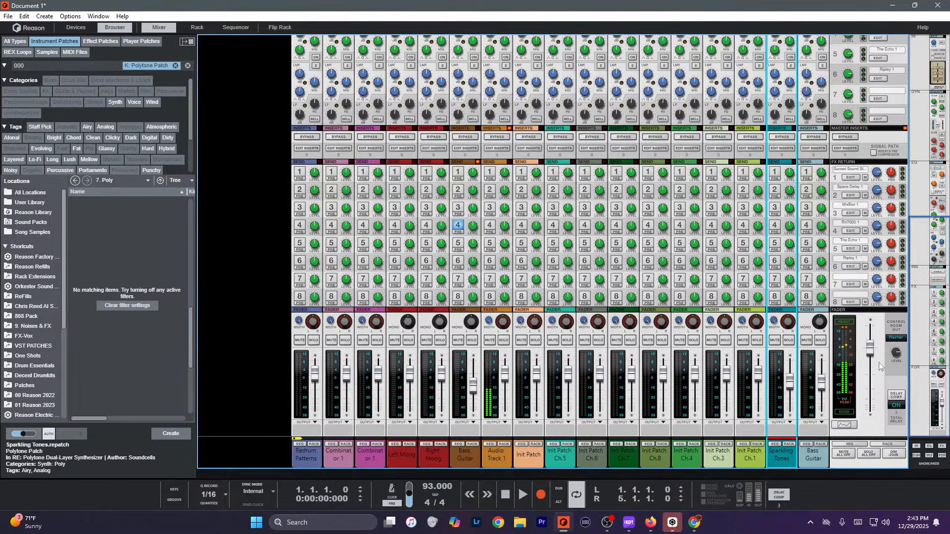
# Add a Mimic Creative Sampler below the SubTractor while the song plays and reset it to its initial patch.
pyautogui.press('F7')
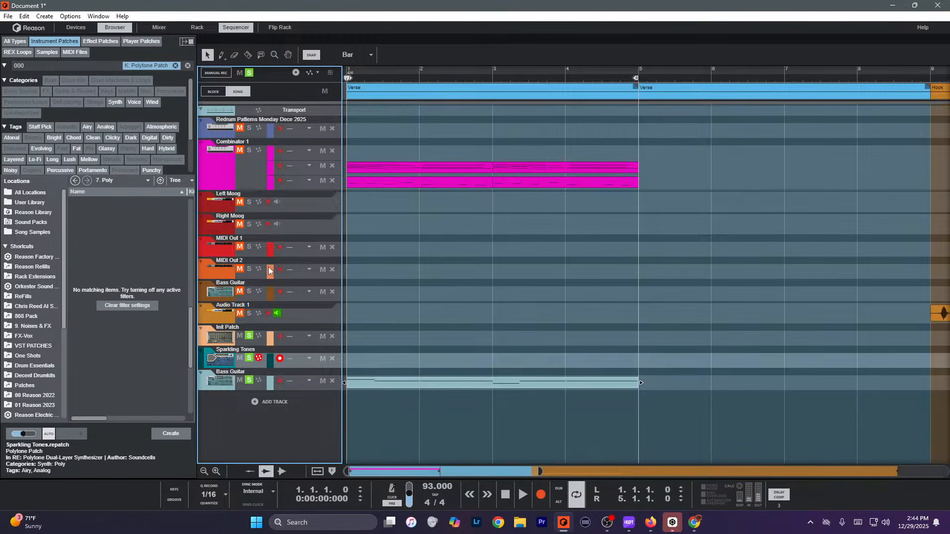
pyautogui.press('space')
pyautogui.press('F6')
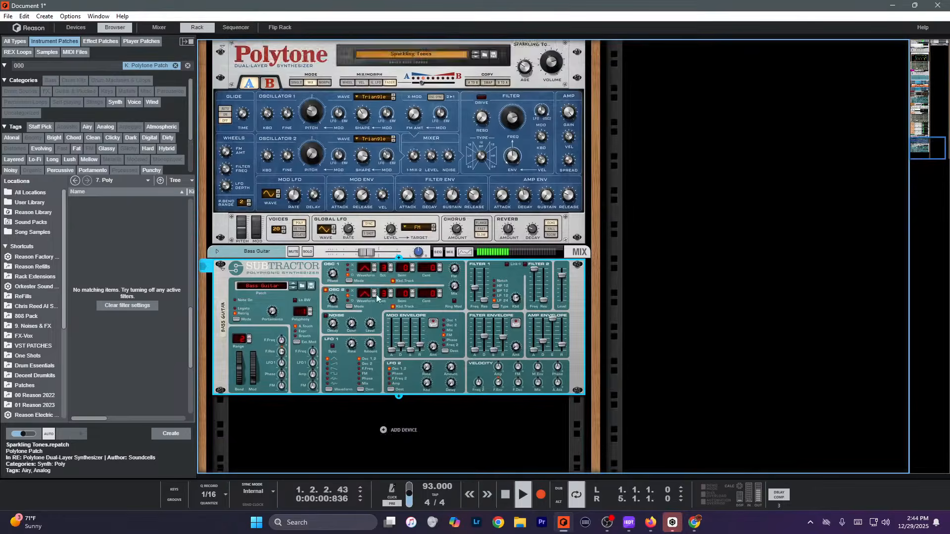
pyautogui.scroll(-1, 405, 395)
pyautogui.rightClick(404, 410)
pyautogui.moveTo(472, 357)
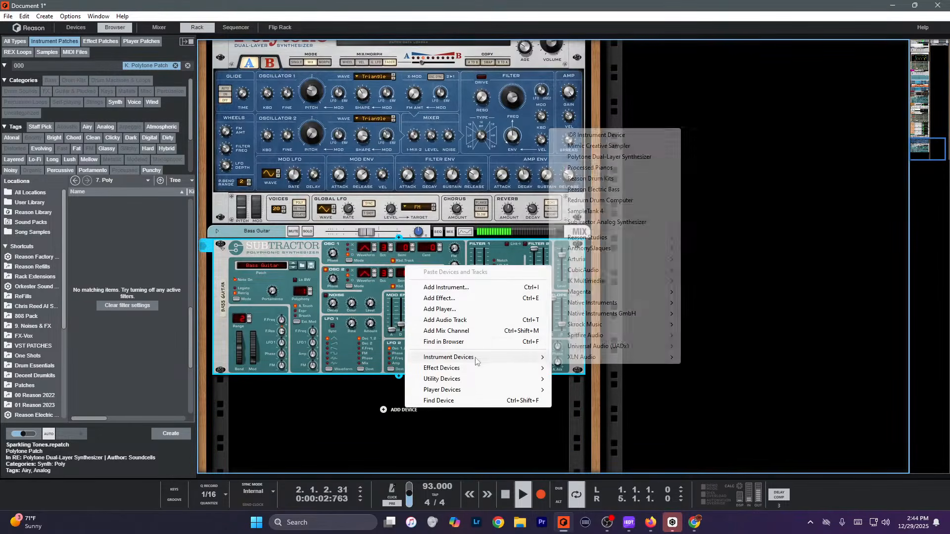
pyautogui.click(607, 147)
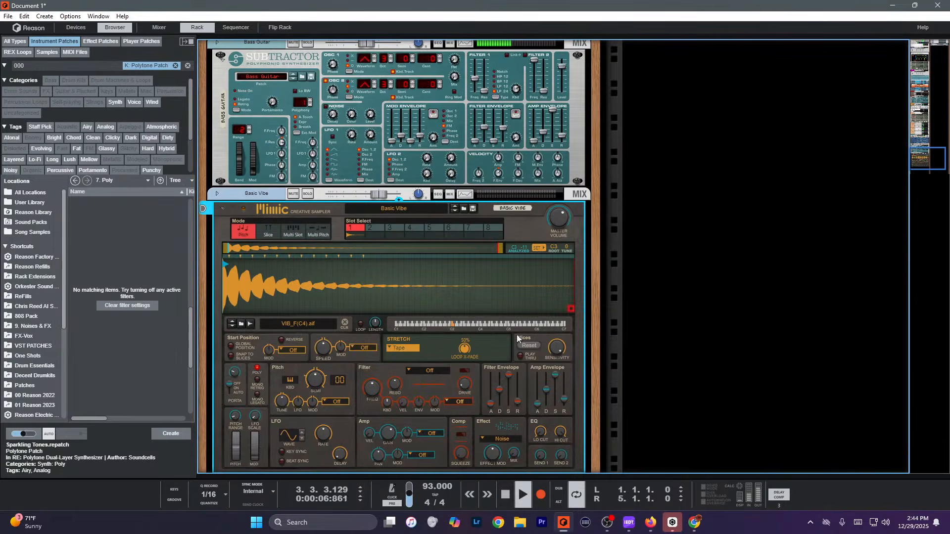
pyautogui.rightClick(356, 365)
pyautogui.click(391, 297)
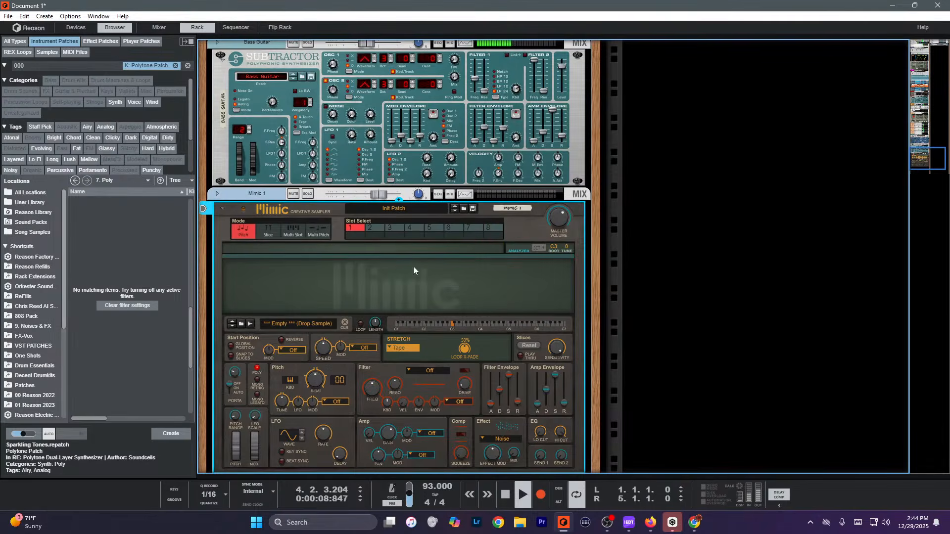
# Clear the browser filters and load the Longer 808 sample from the 808 Pack into the Mimic's first slot.
pyautogui.click(27, 316)
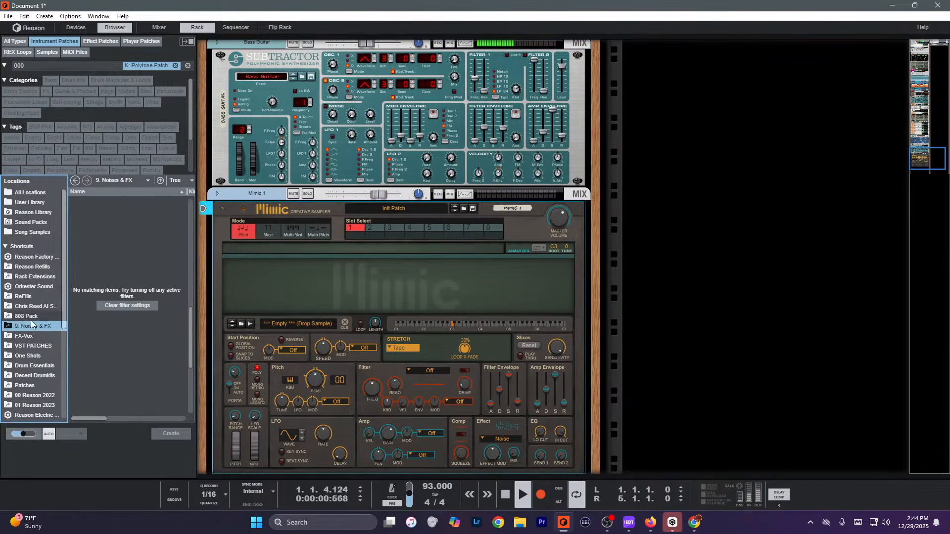
pyautogui.click(127, 305)
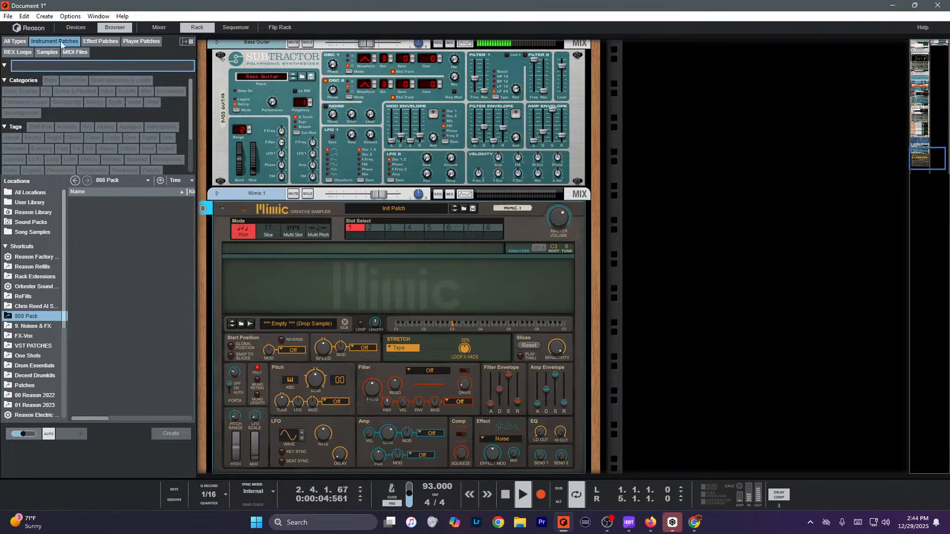
pyautogui.click(14, 41)
pyautogui.click(109, 304)
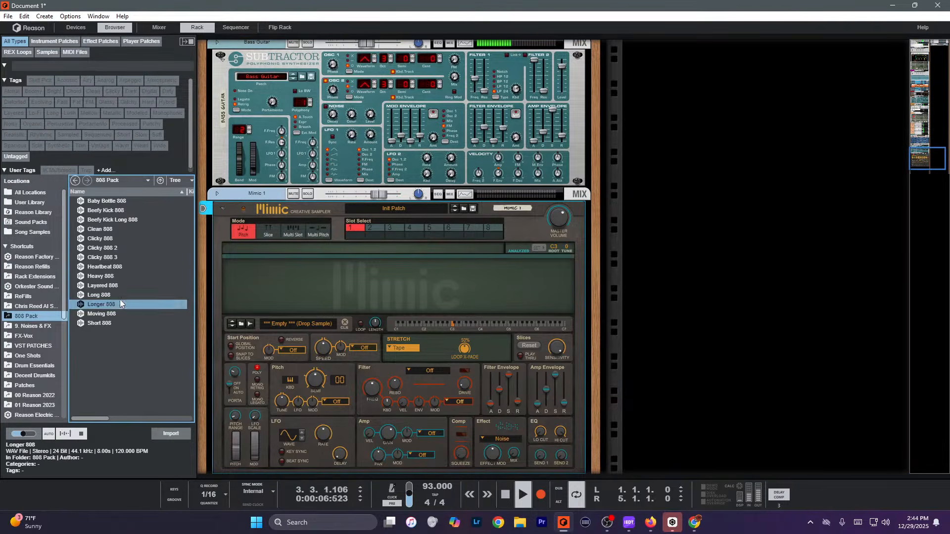
pyautogui.click(113, 287)
pyautogui.moveTo(101, 304); pyautogui.dragTo(439, 297)
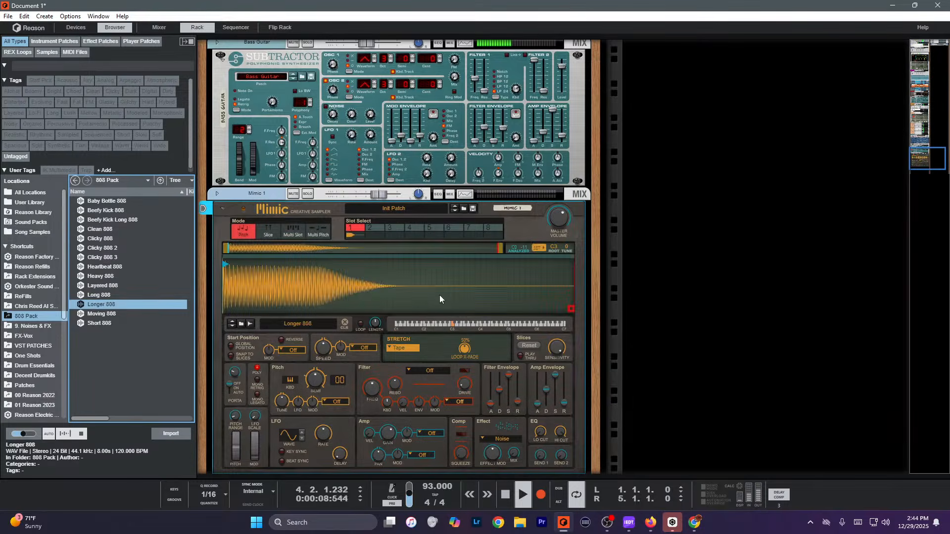
# Copy the four-bar clip from the new Bass Guitar track to the Mimic 1 track, solo that track and restart playback.
pyautogui.press('F7')
pyautogui.press('space')
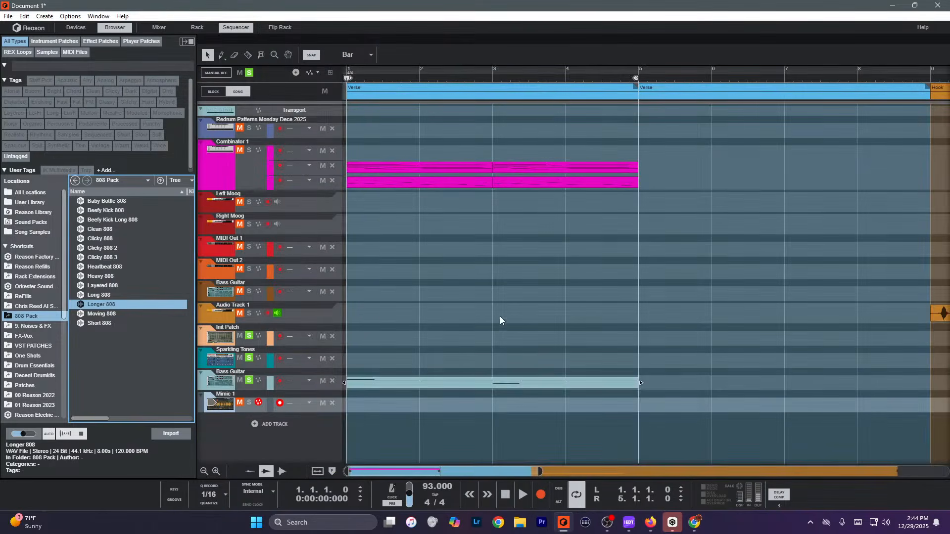
pyautogui.moveTo(438, 381); pyautogui.dragTo(442, 404)
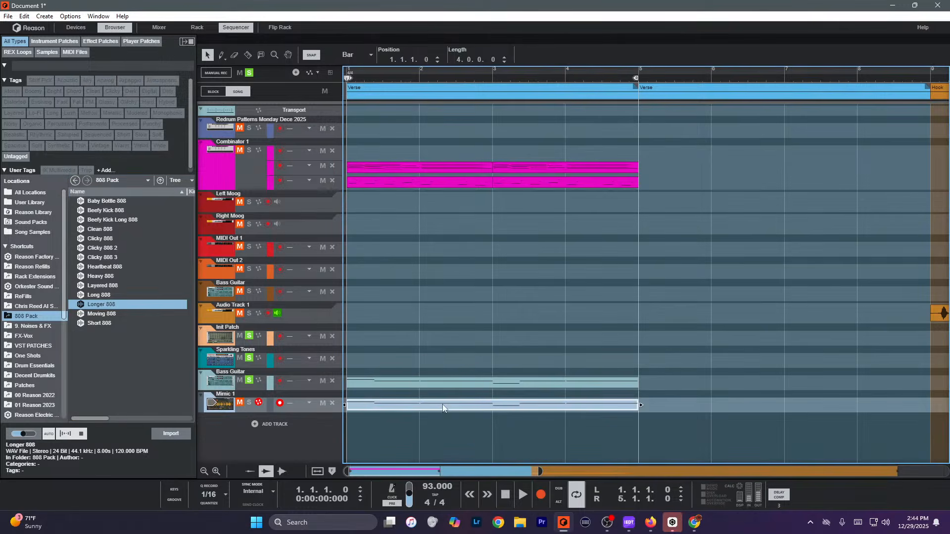
pyautogui.press('space')
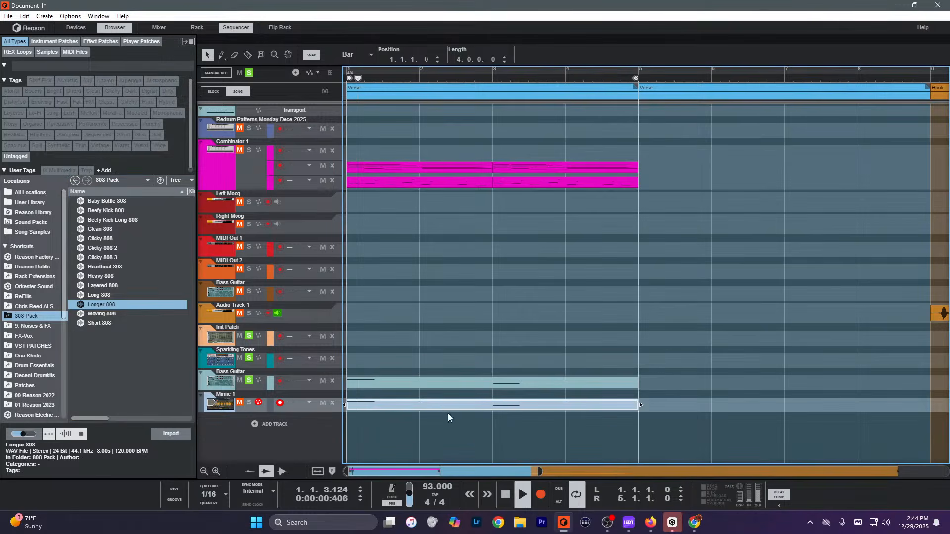
pyautogui.click(246, 404)
pyautogui.press('space')
pyautogui.press('space')
# Set the Mimic to Mono Retrig and its semitone pitch to 24, soloing its mix channel temporarily to check the sound.
pyautogui.press('F6')
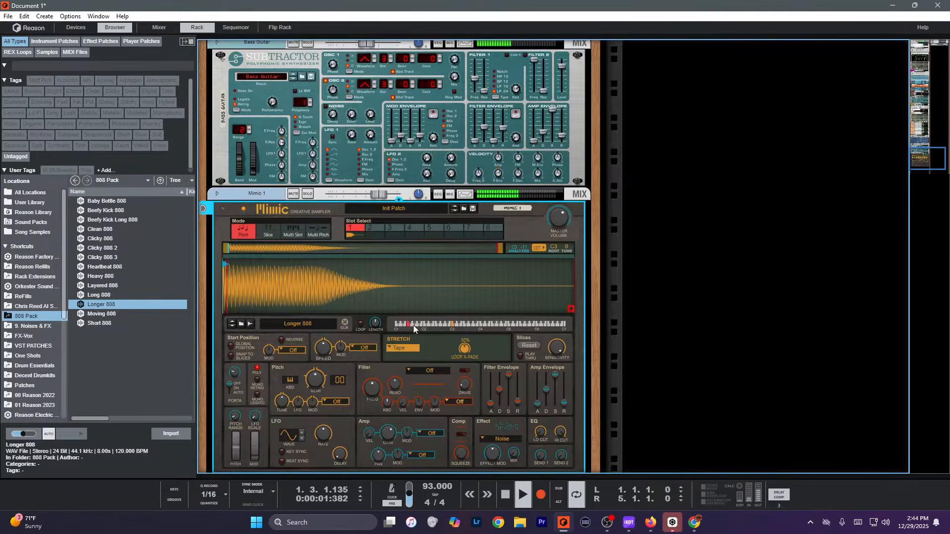
pyautogui.moveTo(320, 363); pyautogui.dragTo(322, 356)
pyautogui.click(304, 196)
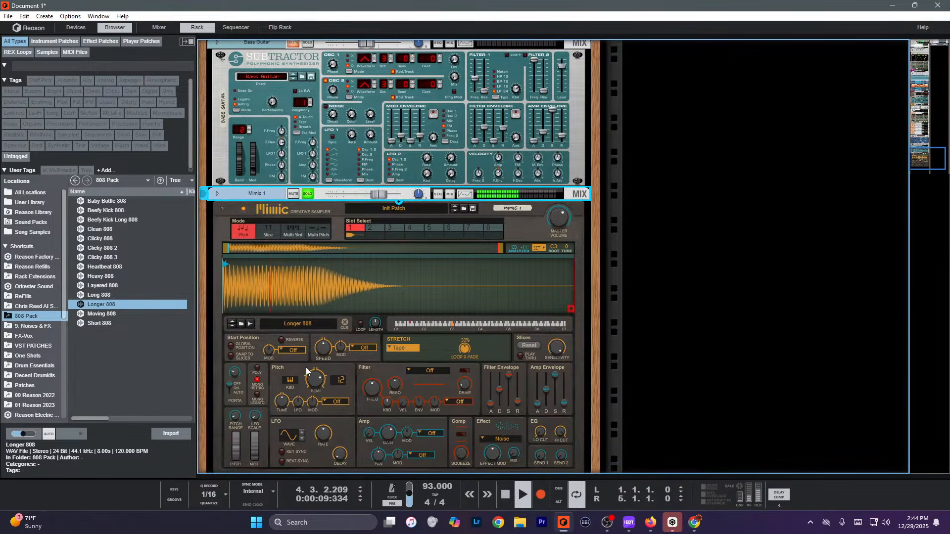
pyautogui.moveTo(315, 381); pyautogui.dragTo(330, 301)
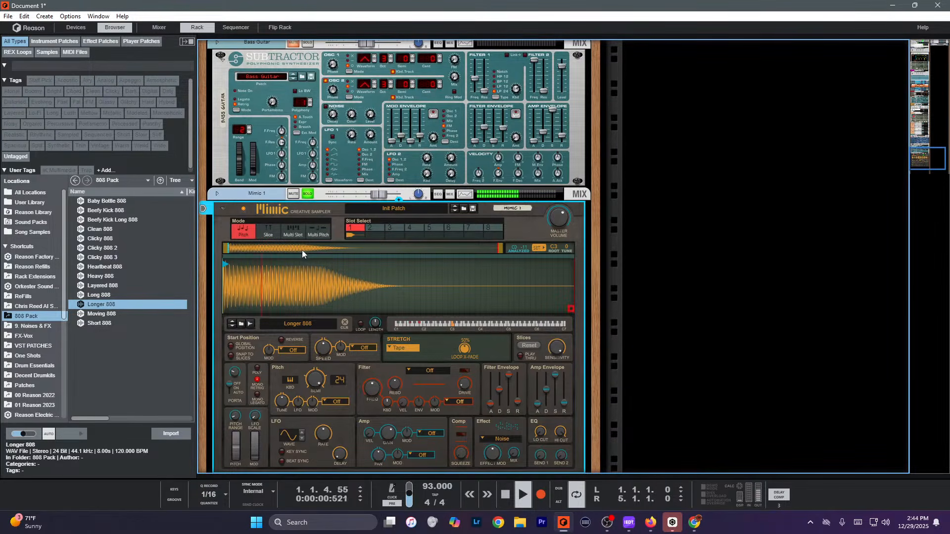
pyautogui.click(303, 195)
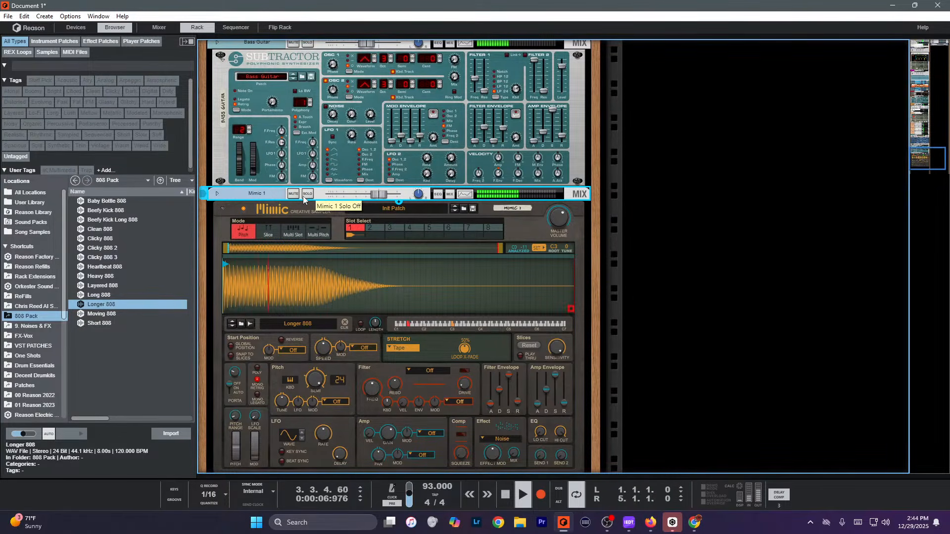
pyautogui.click(628, 279)
pyautogui.click(552, 245)
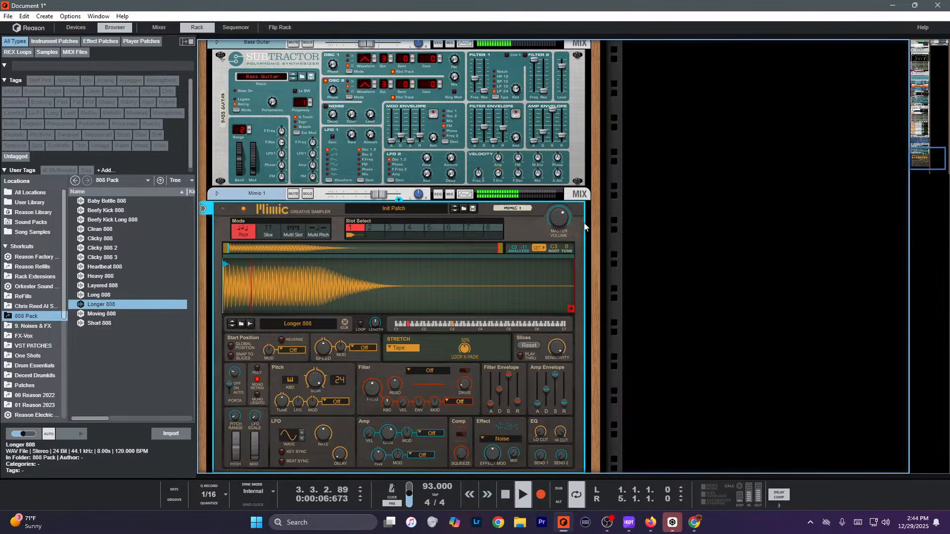
# Add an IK Multimedia SampleTank 4 instrument below the Mimic.
pyautogui.hotkey('alt', 'Tab')
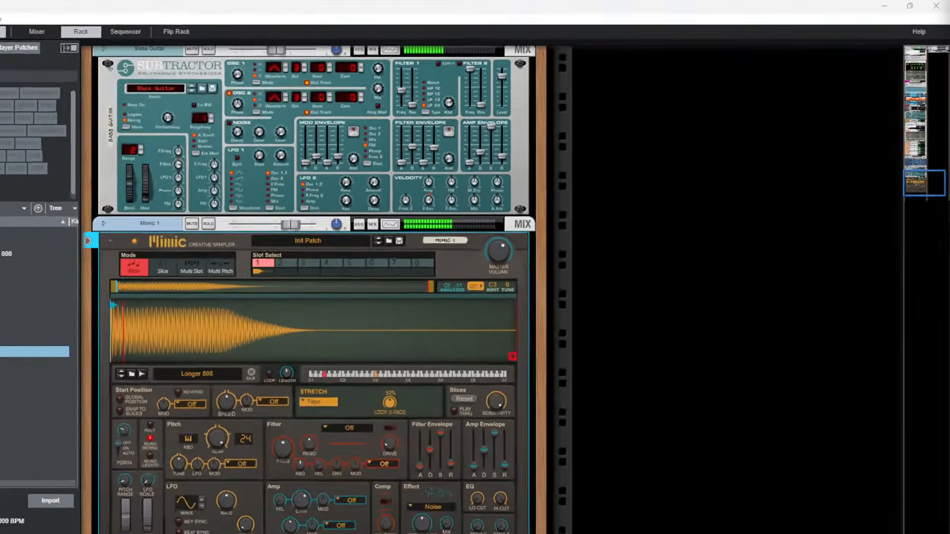
pyautogui.scroll(-3, 637, 236)
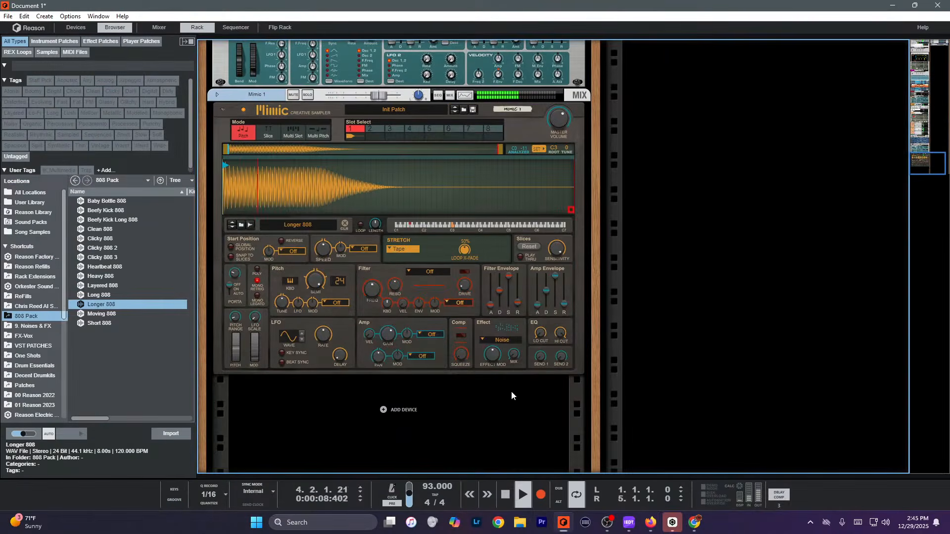
pyautogui.rightClick(417, 409)
pyautogui.moveTo(494, 359)
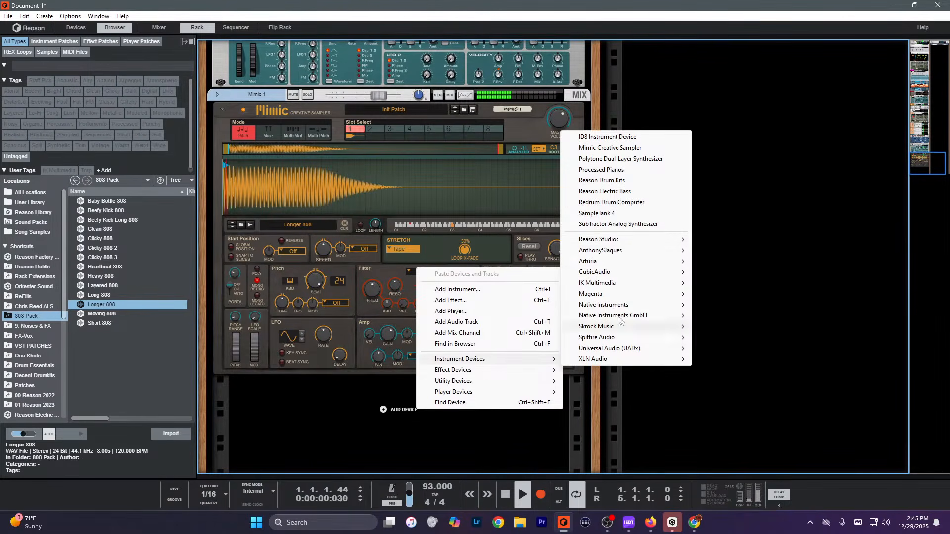
pyautogui.moveTo(612, 240)
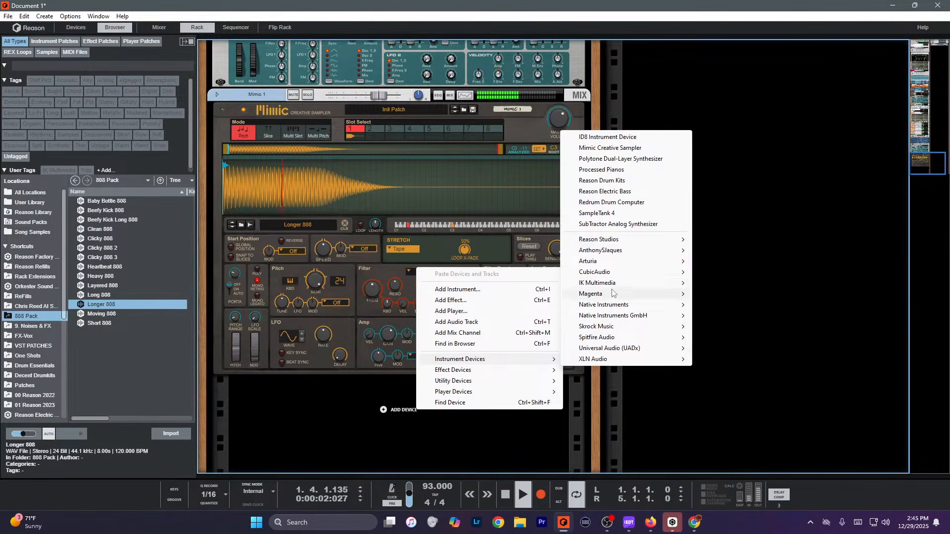
pyautogui.moveTo(653, 283)
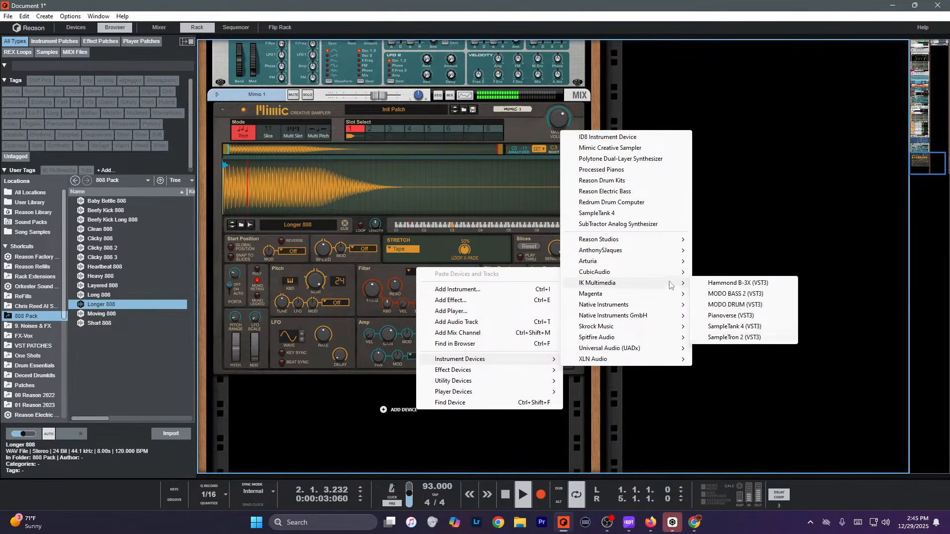
pyautogui.click(742, 338)
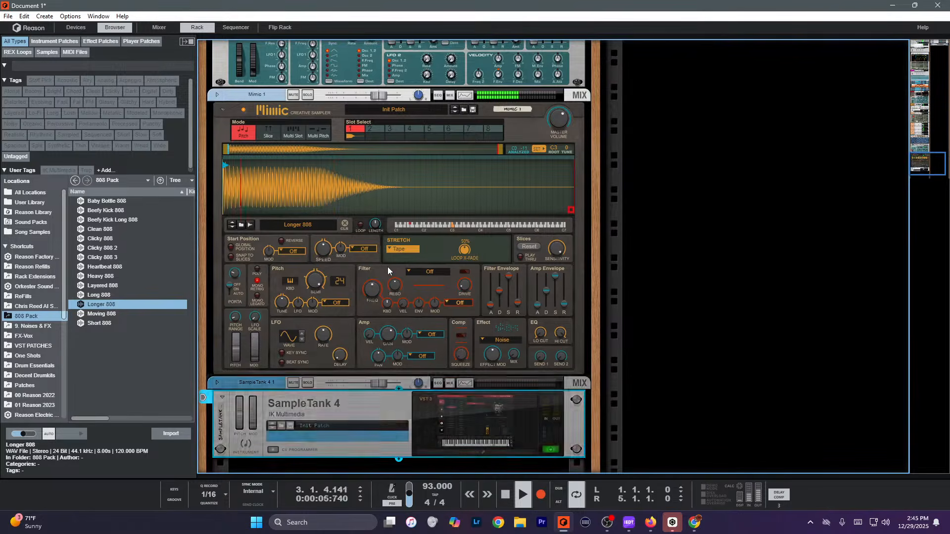
# Open the SampleTank 4 interface and load the 5 Cellos Multi instrument from the Strings category into part 1.
pyautogui.scroll(-2, 372, 385)
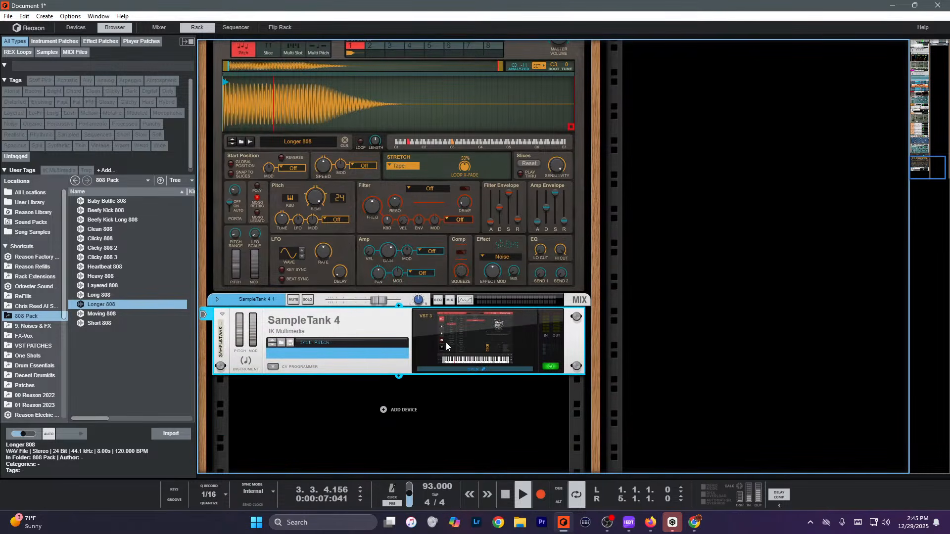
pyautogui.click(480, 313)
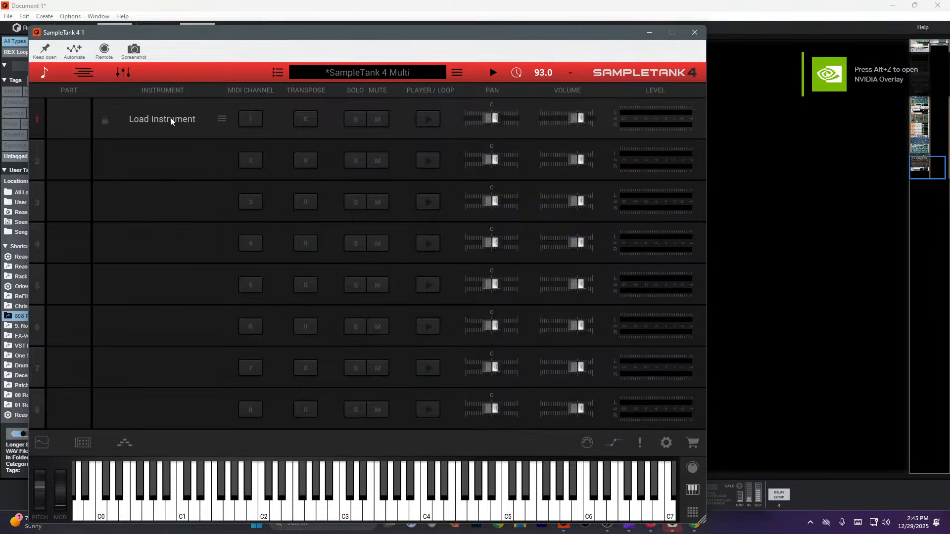
pyautogui.click(170, 121)
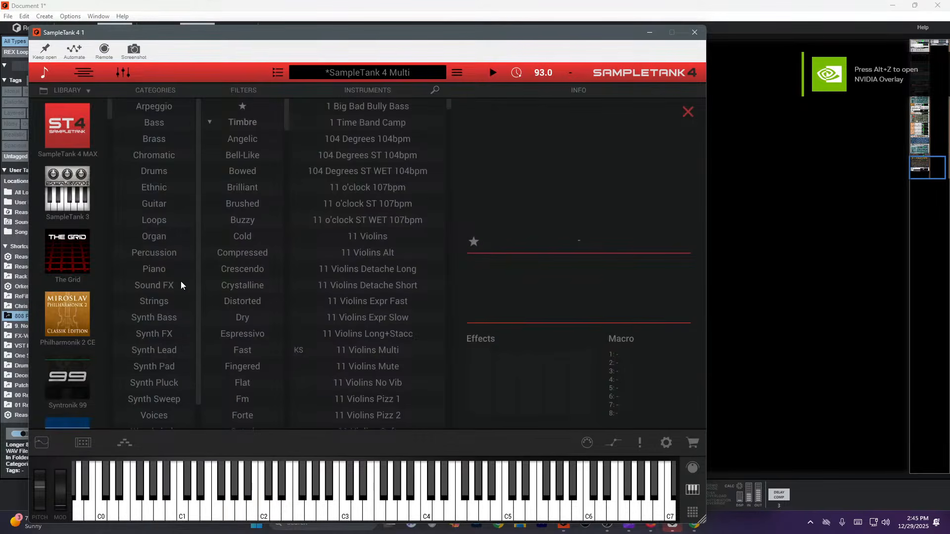
pyautogui.click(156, 298)
pyautogui.scroll(-8, 346, 271)
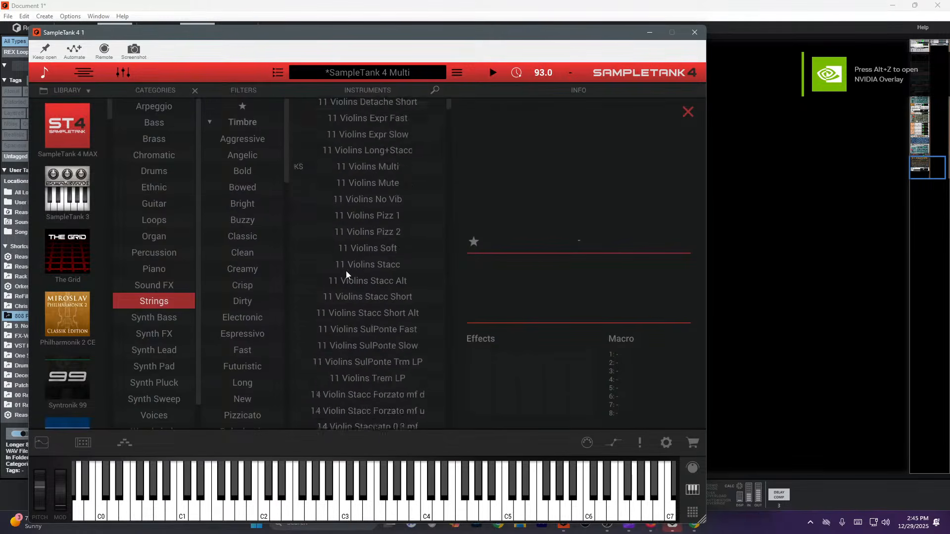
pyautogui.scroll(-10, 350, 280)
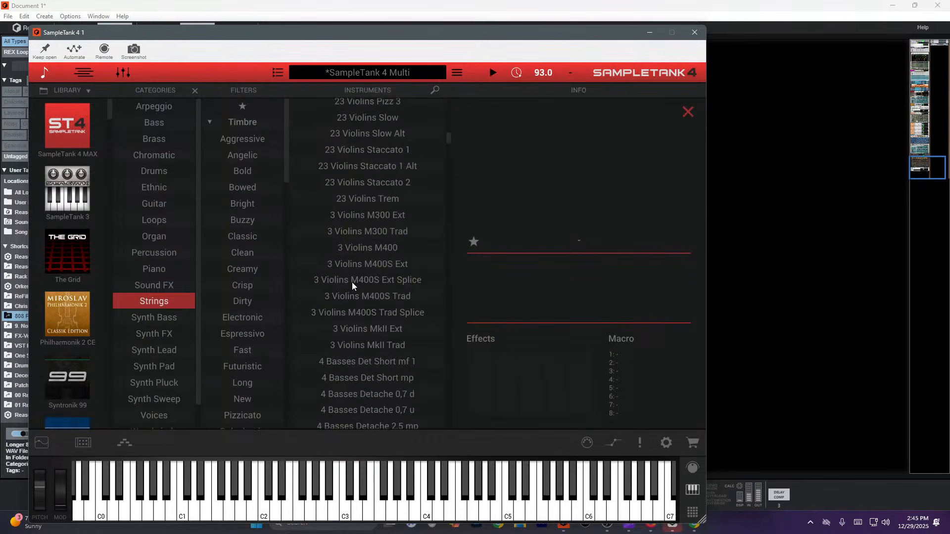
pyautogui.scroll(-10, 352, 285)
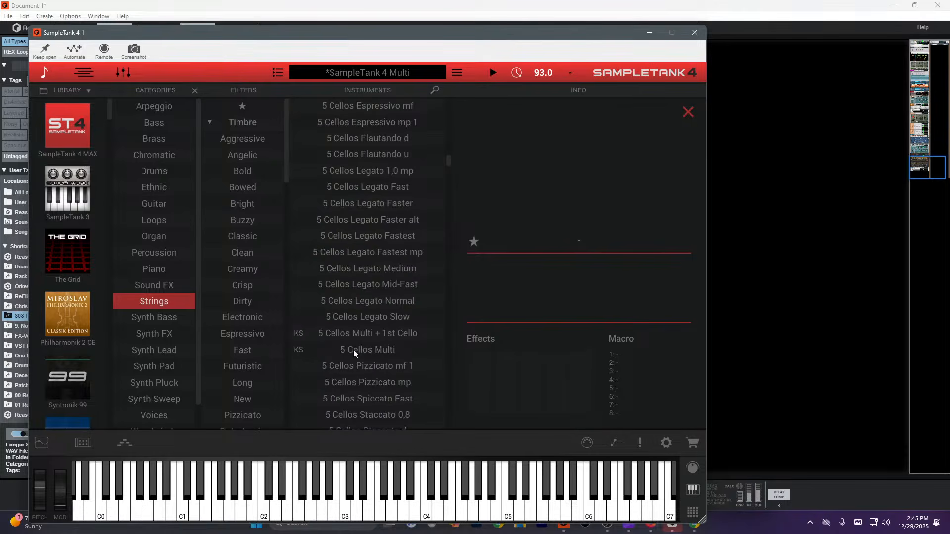
pyautogui.doubleClick(353, 349)
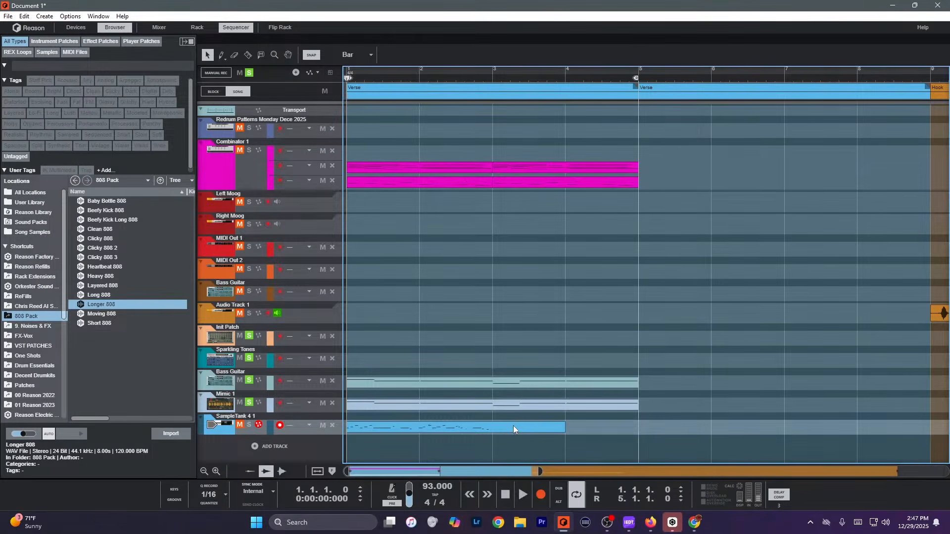
pyautogui.keyDown('alt'); pyautogui.click(510, 422); pyautogui.keyUp('alt')
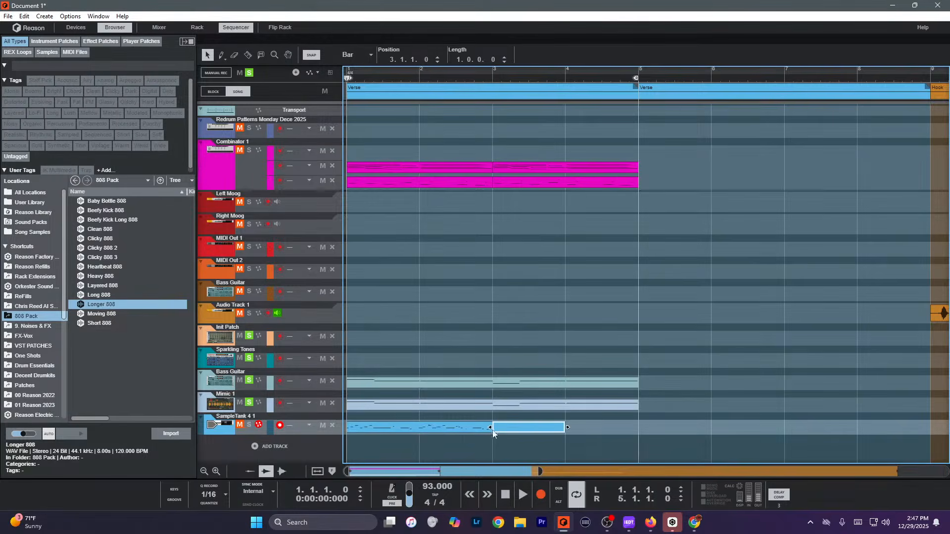
pyautogui.doubleClick(469, 426)
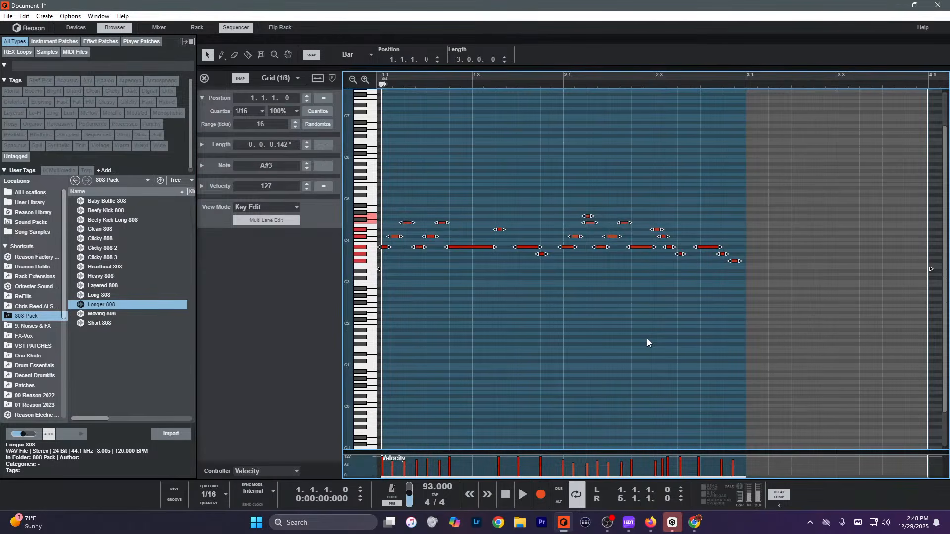
pyautogui.press('space')
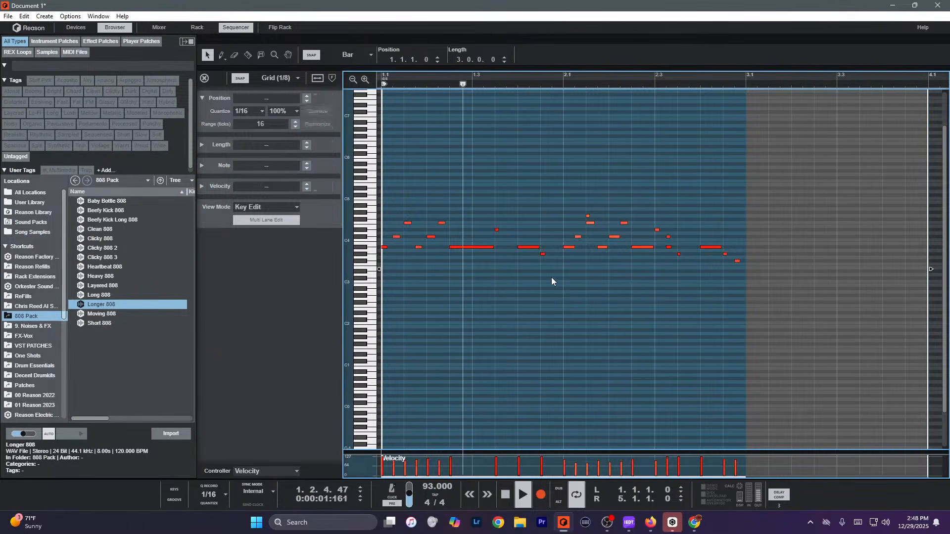
pyautogui.hotkey('ctrl', 'e')
pyautogui.click(248, 425)
pyautogui.hotkey('ctrl', 'z')
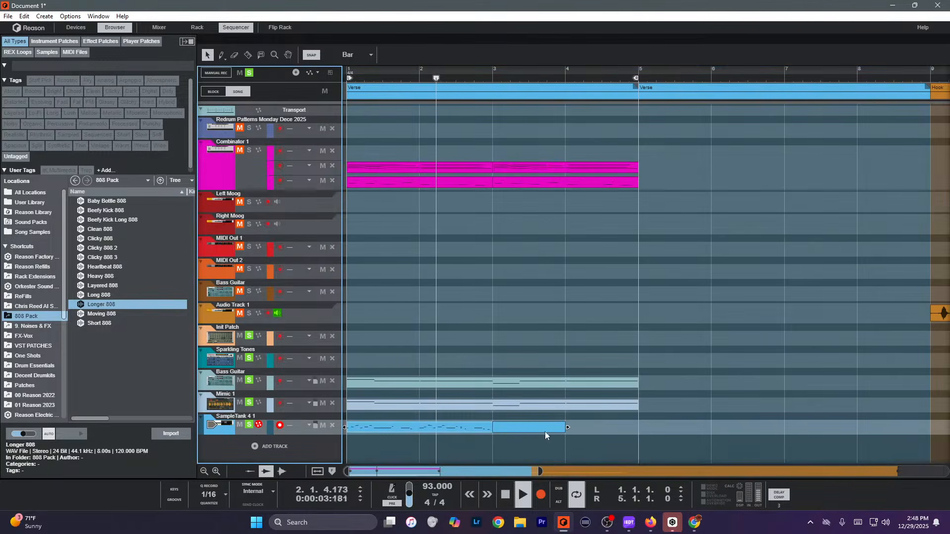
# Shorten the strings clip on the SampleTank 4 1 track to two bars.
pyautogui.click(563, 428)
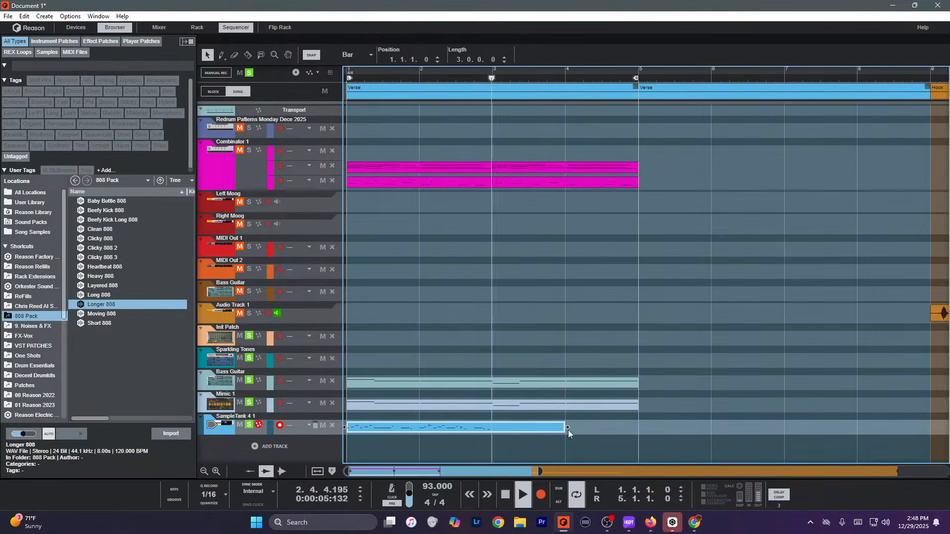
pyautogui.moveTo(564, 429); pyautogui.dragTo(470, 439)
pyautogui.press('space')
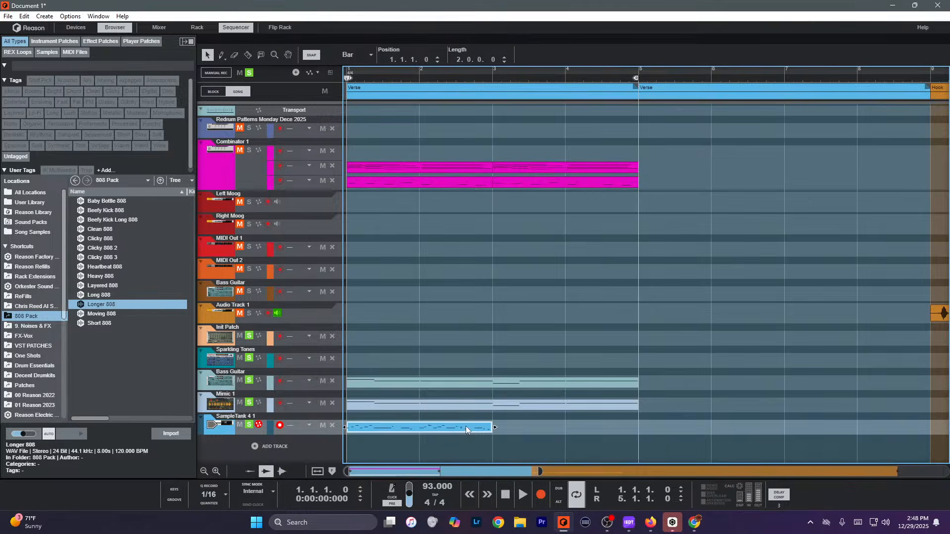
# Delete the lower of the two stacked notes at 2.1.3 in the strings clip and move the remaining one down to F#4.
pyautogui.doubleClick(465, 426)
pyautogui.press('space')
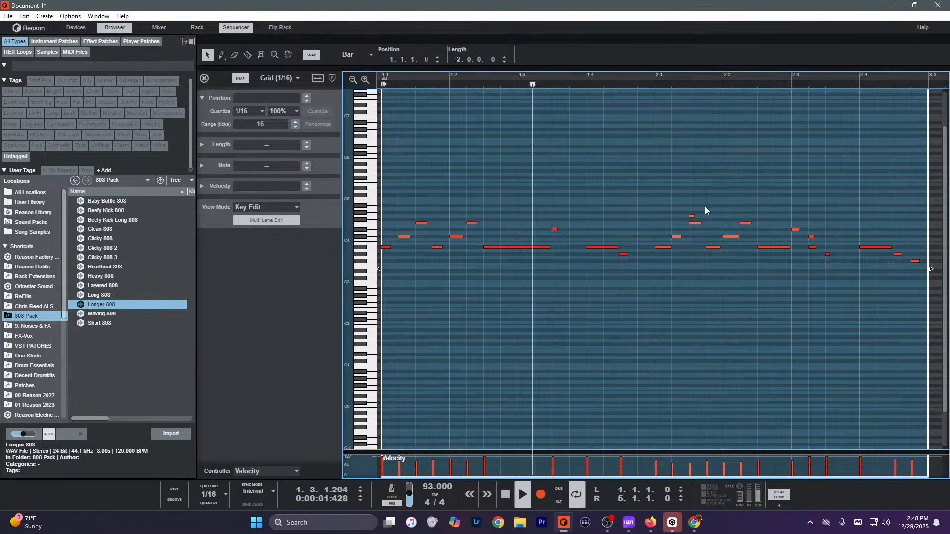
pyautogui.doubleClick(695, 223)
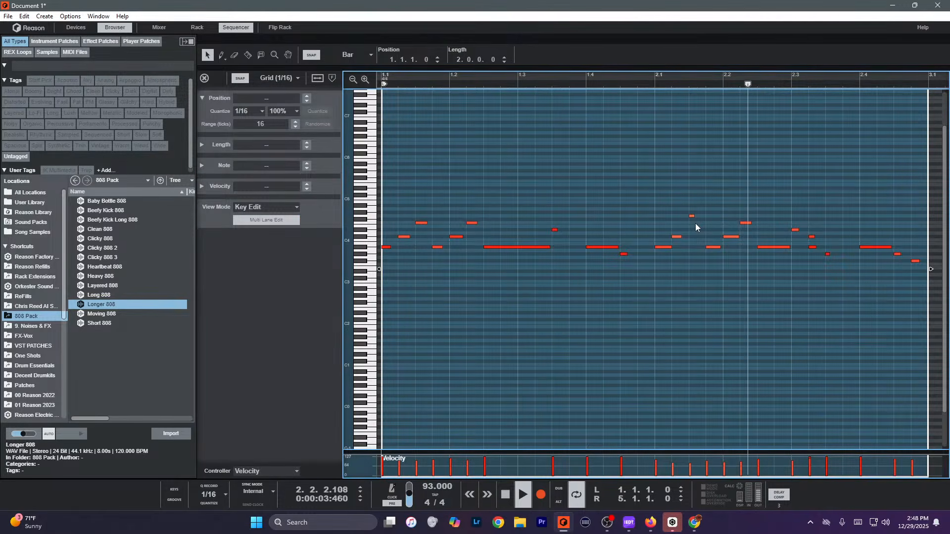
pyautogui.click(689, 215)
pyautogui.moveTo(690, 216); pyautogui.dragTo(691, 219)
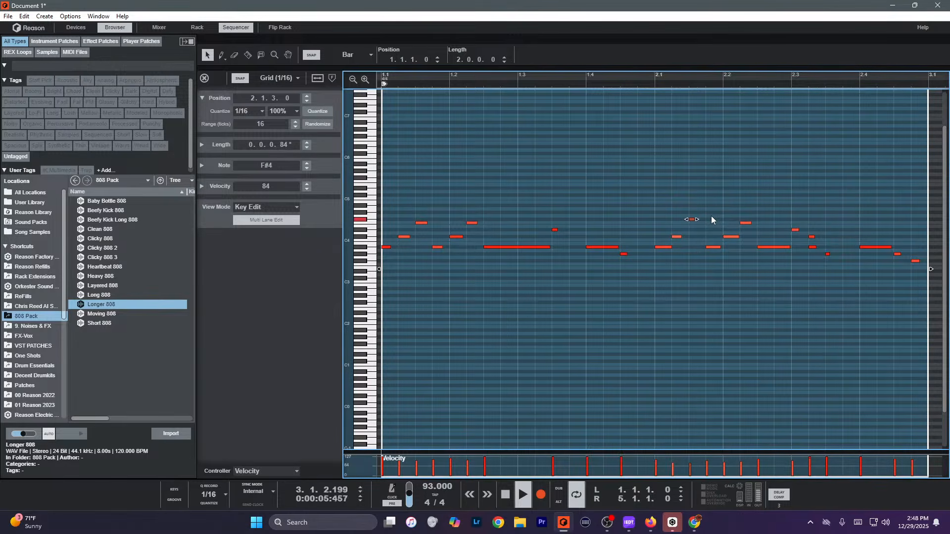
pyautogui.press('space')
# Loop playback over the two-bar strings clip and move its C#4 note at 2.3.2 to position 2.3.4.
pyautogui.hotkey('shift', 'Tab')
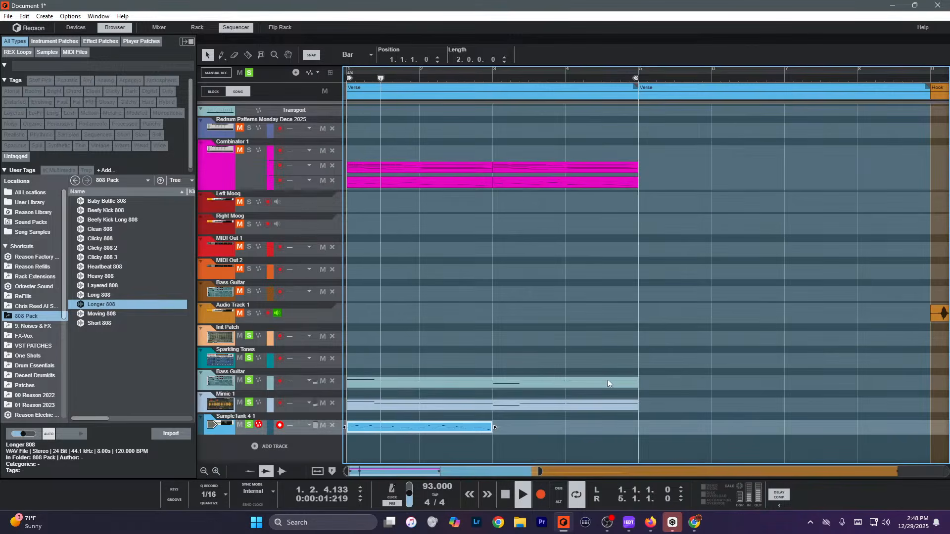
pyautogui.press('p')
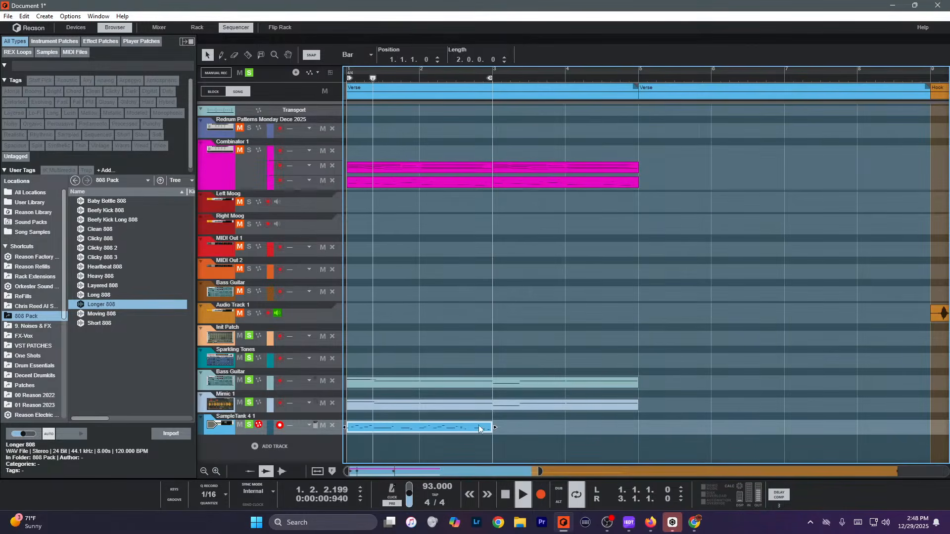
pyautogui.doubleClick(479, 426)
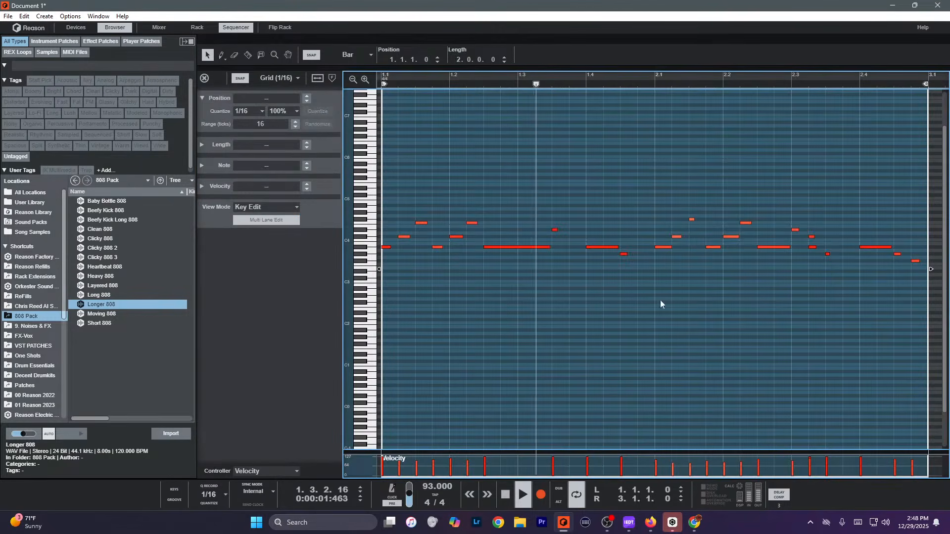
pyautogui.click(812, 236)
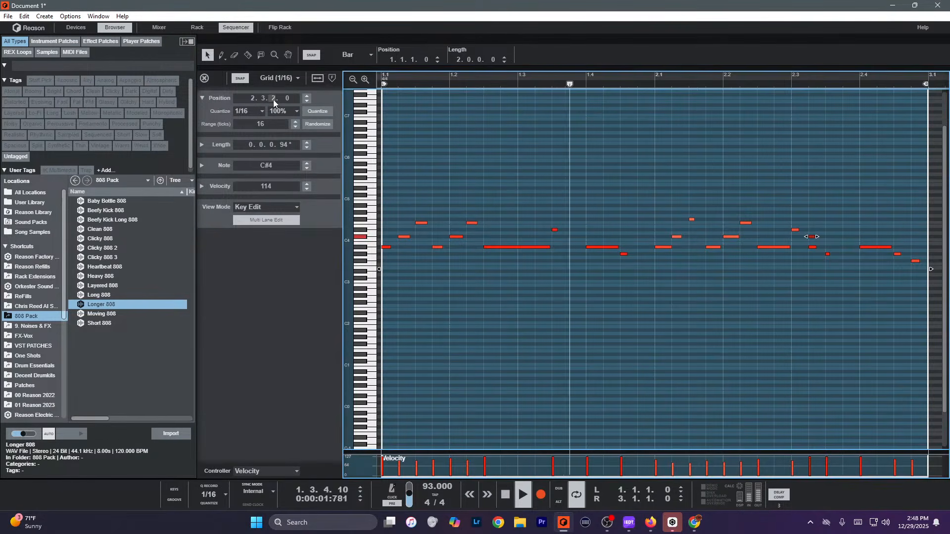
pyautogui.moveTo(273, 99); pyautogui.dragTo(272, 87)
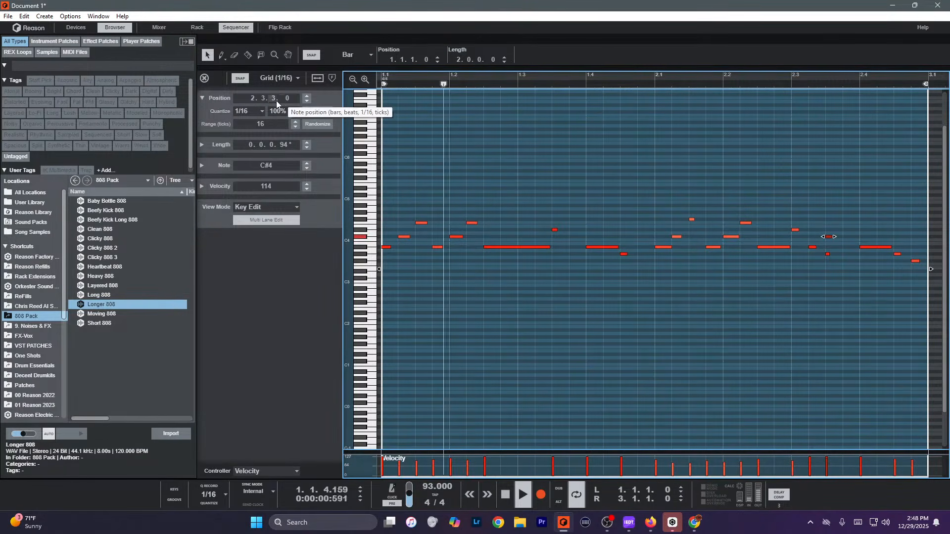
pyautogui.moveTo(275, 100); pyautogui.dragTo(272, 85)
pyautogui.click(747, 347)
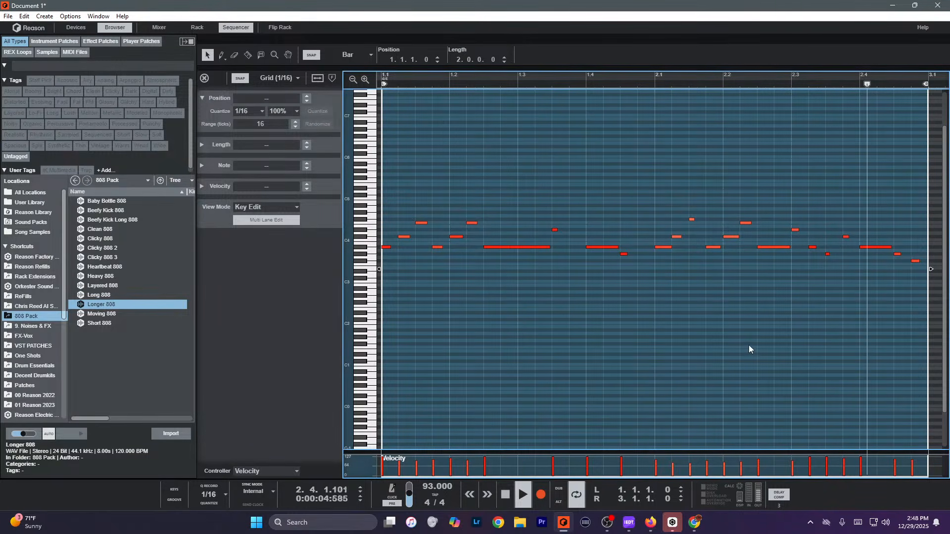
# Add a second note lane to the SampleTank 4 1 track and lower the strings clip's F#4 note at 2.1.3 by one semitone.
pyautogui.hotkey('ctrl', 'a')
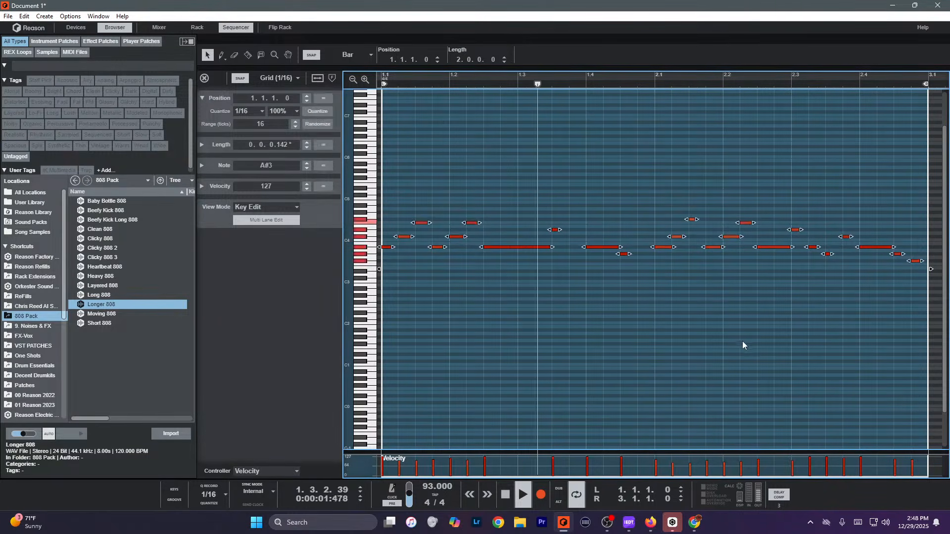
pyautogui.hotkey('shift', 'Tab')
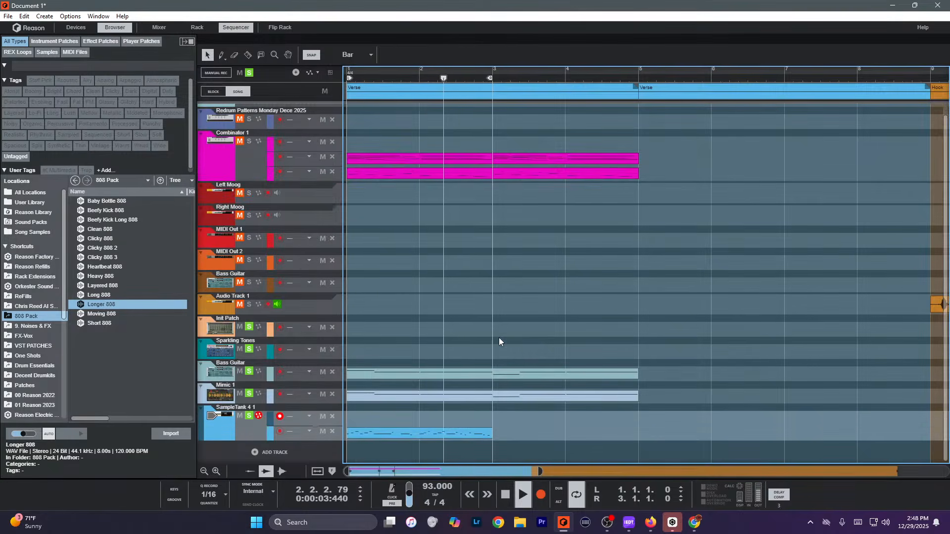
pyautogui.doubleClick(376, 434)
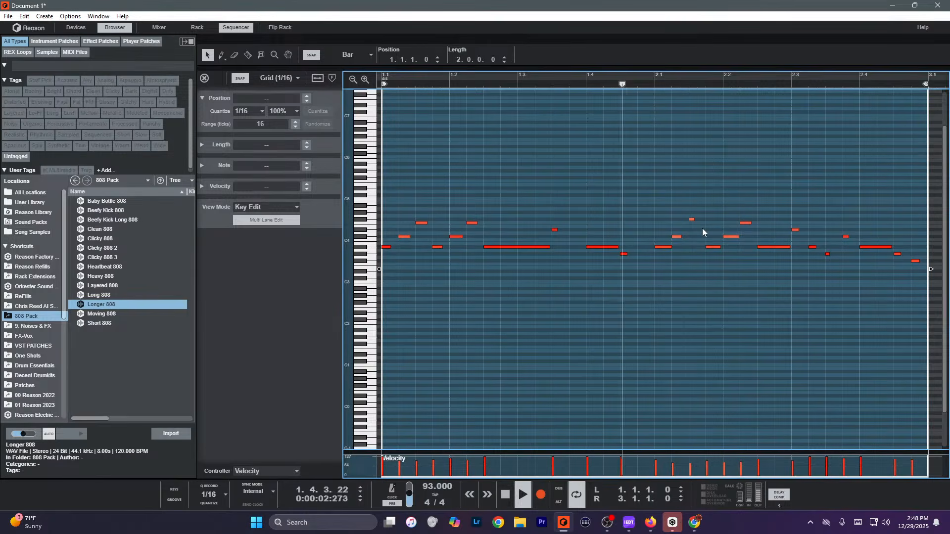
pyautogui.click(692, 218)
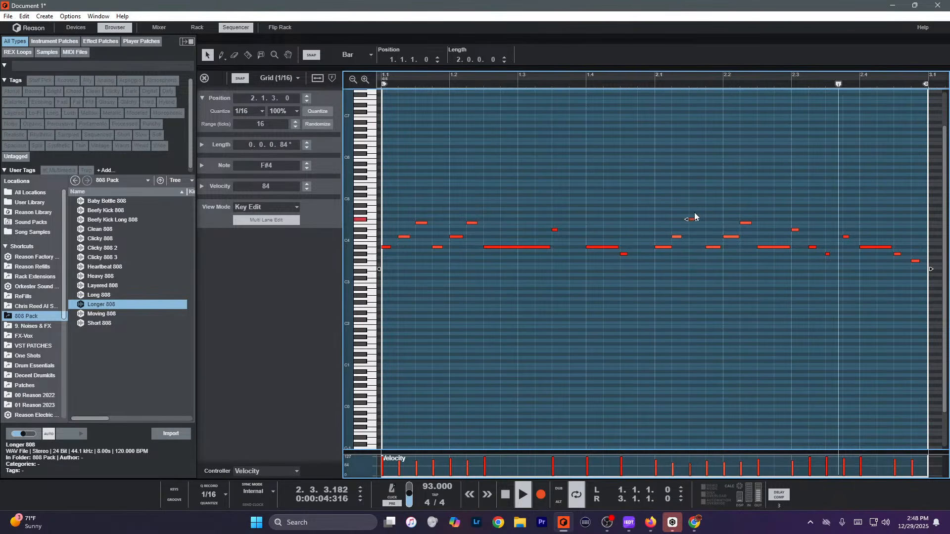
pyautogui.hotkey('ctrl', 'Down')
pyautogui.click(675, 195)
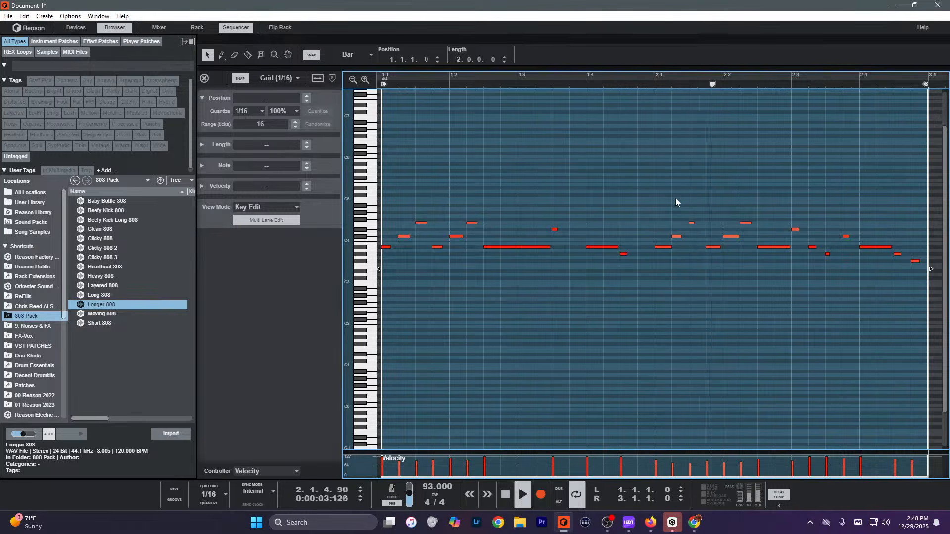
# Copy the two-bar strings clip into the empty note lane of the SampleTank 4 1 track.
pyautogui.hotkey('ctrl', 'e')
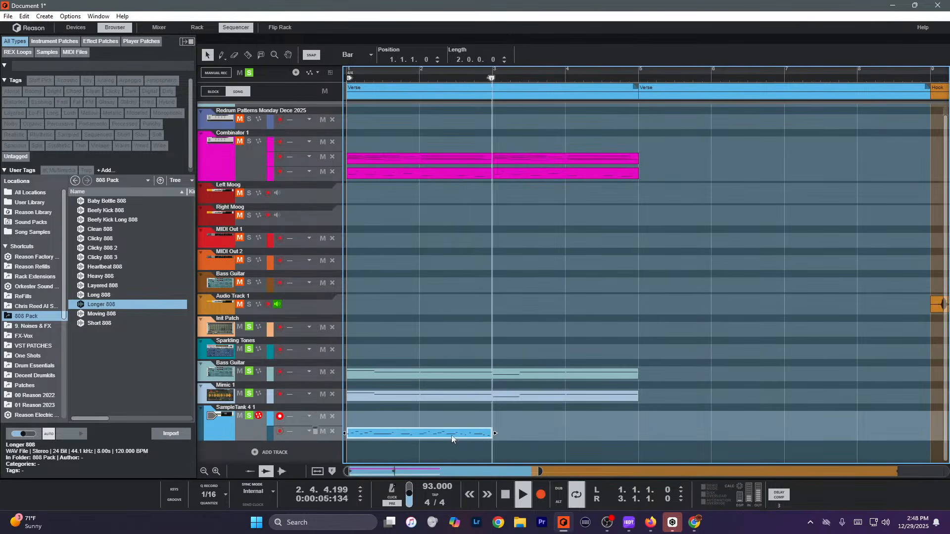
pyautogui.hotkey('ctrl', 'e')
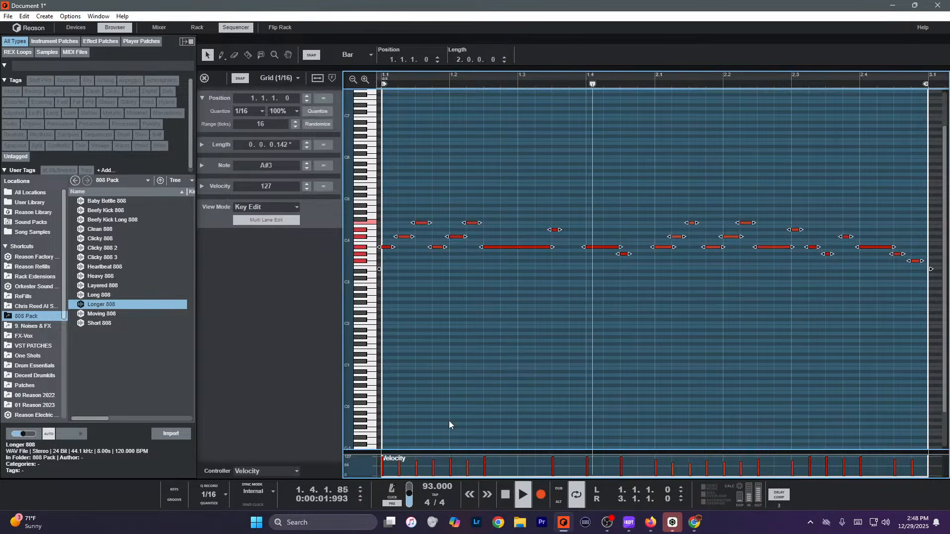
pyautogui.hotkey('ctrl', 'e')
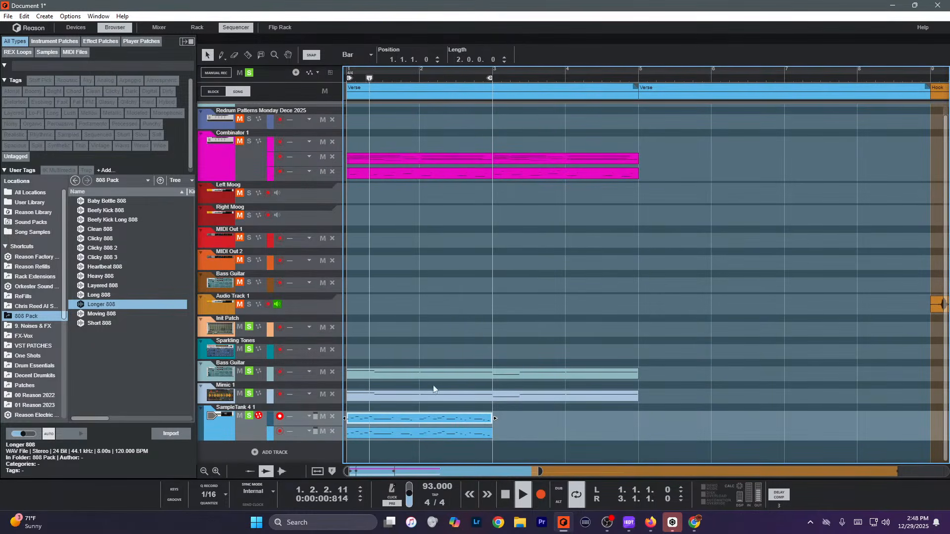
pyautogui.moveTo(616, 349); pyautogui.dragTo(553, 400)
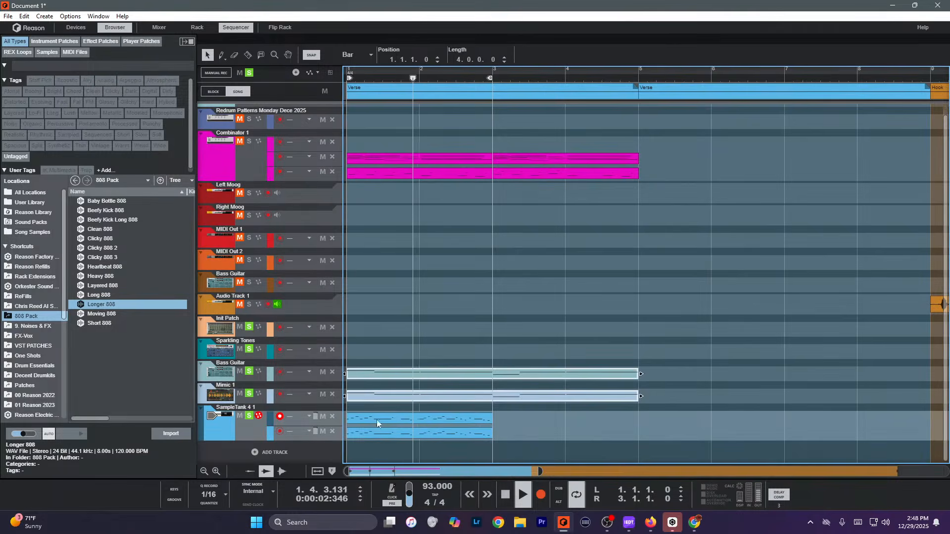
# Add another SampleTank 4 instrument track below the first one.
pyautogui.click(266, 452)
pyautogui.moveTo(336, 482)
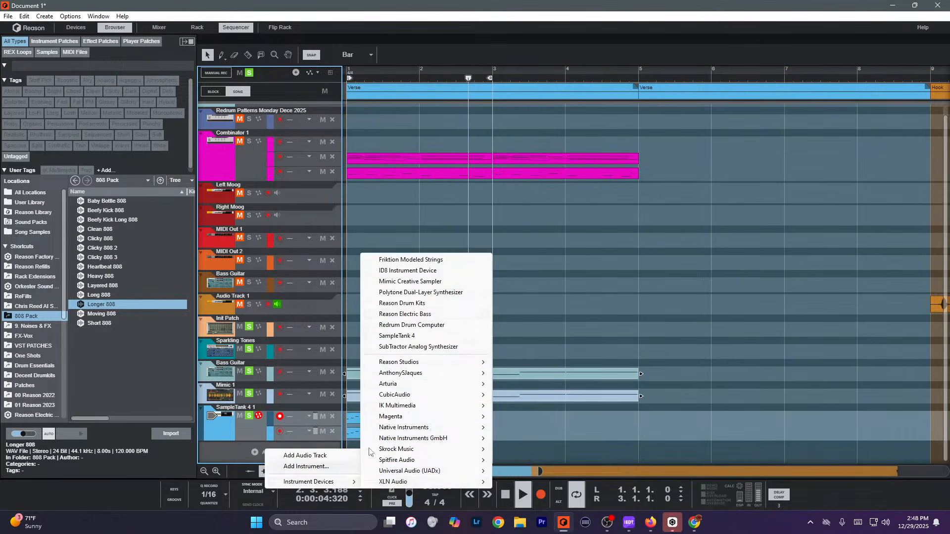
pyautogui.click(414, 338)
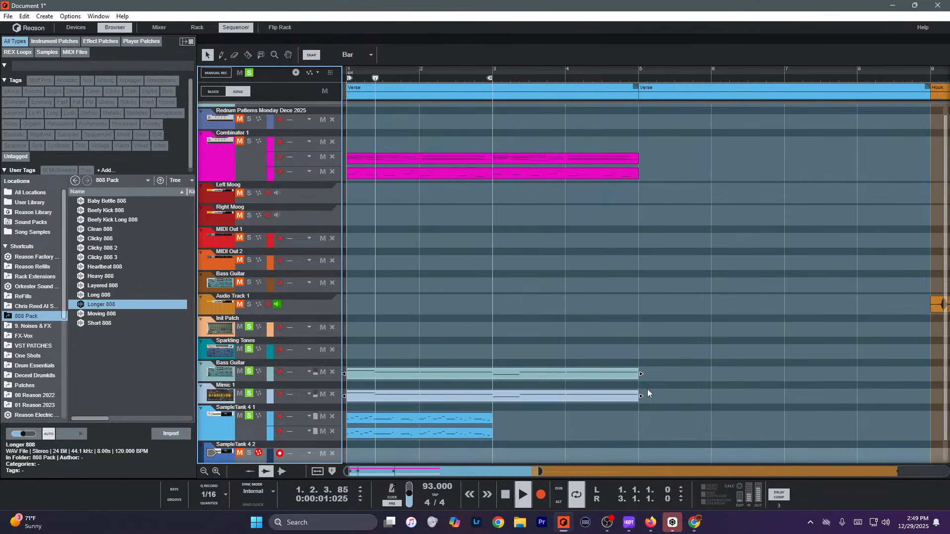
pyautogui.scroll(-1, 437, 328)
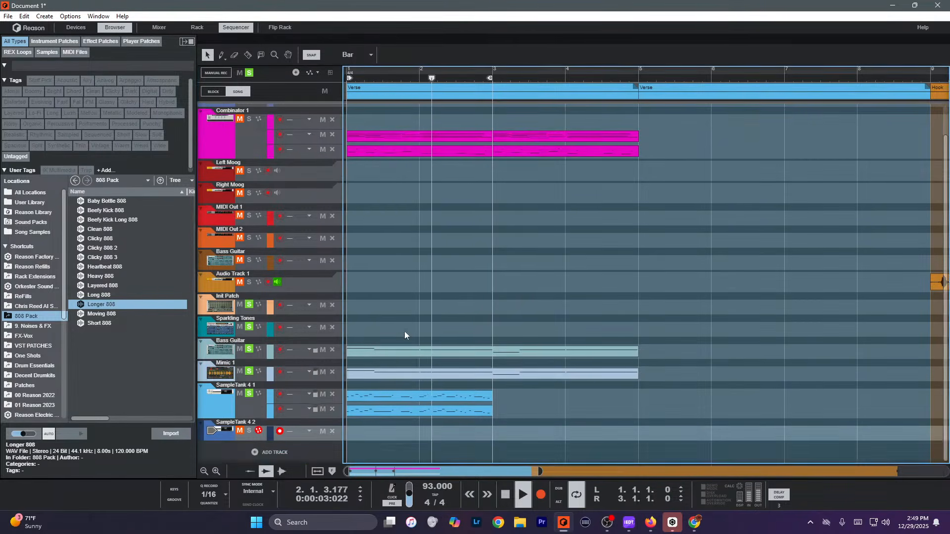
# Duplicate both two-bar SampleTank 4 1 clips so the copies fill bars 3 and 4.
pyautogui.click(290, 283)
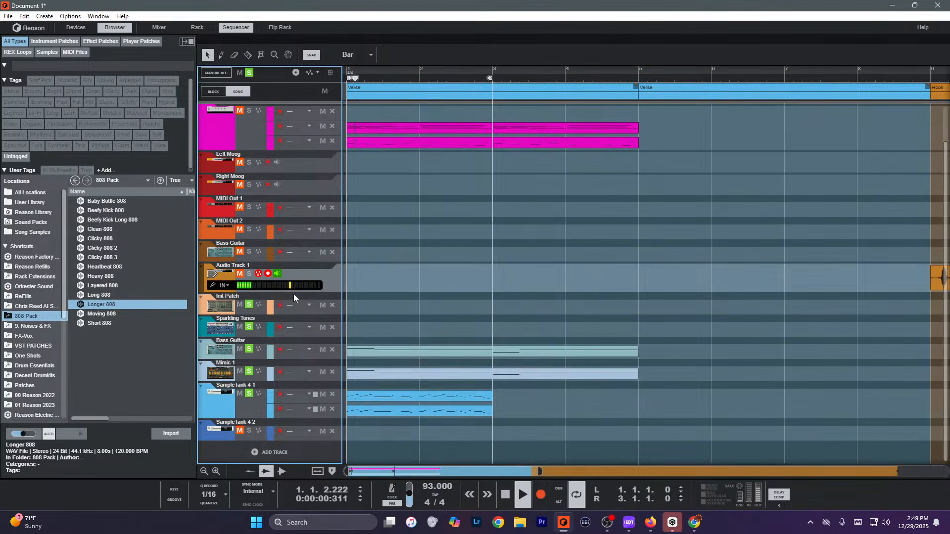
pyautogui.moveTo(625, 403); pyautogui.dragTo(524, 326)
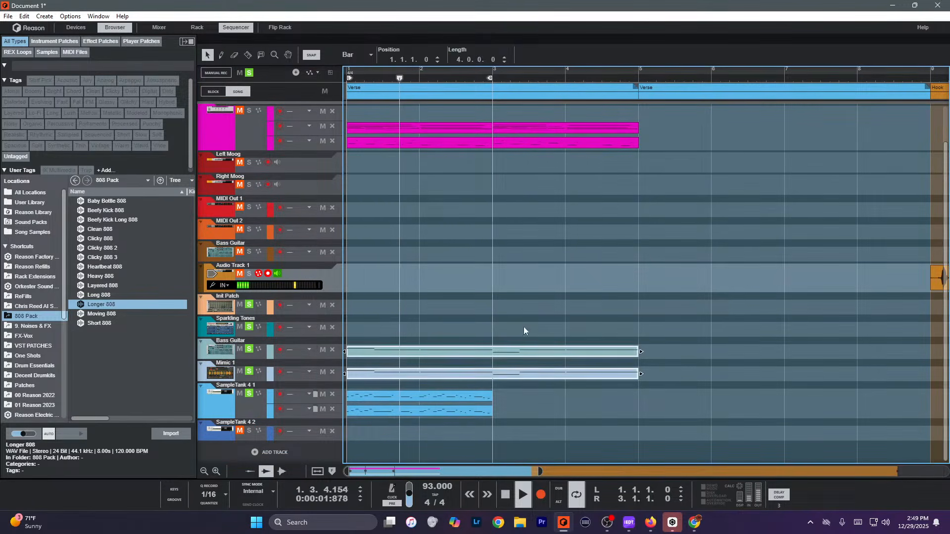
pyautogui.moveTo(526, 428); pyautogui.dragTo(470, 382)
pyautogui.hotkey('ctrl', 'd')
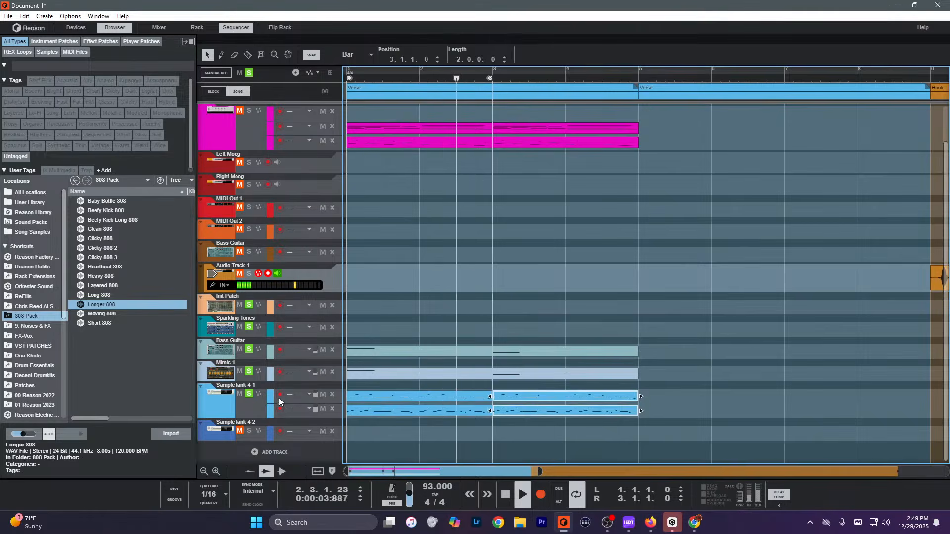
# Open the SampleTank 4 2 interface in the rack and load the 1920 Upright Piano from the favorite instruments into part 1.
pyautogui.click(281, 433)
pyautogui.press('F6')
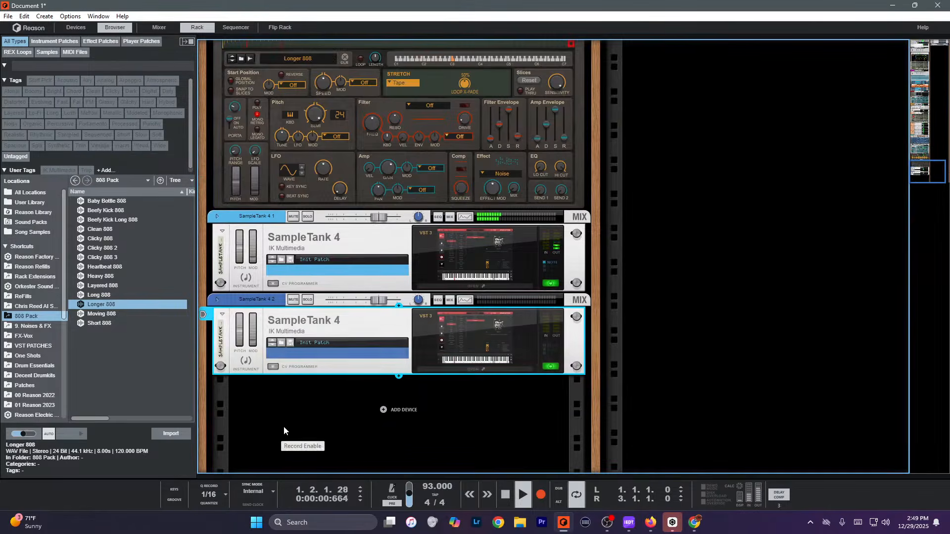
pyautogui.doubleClick(471, 335)
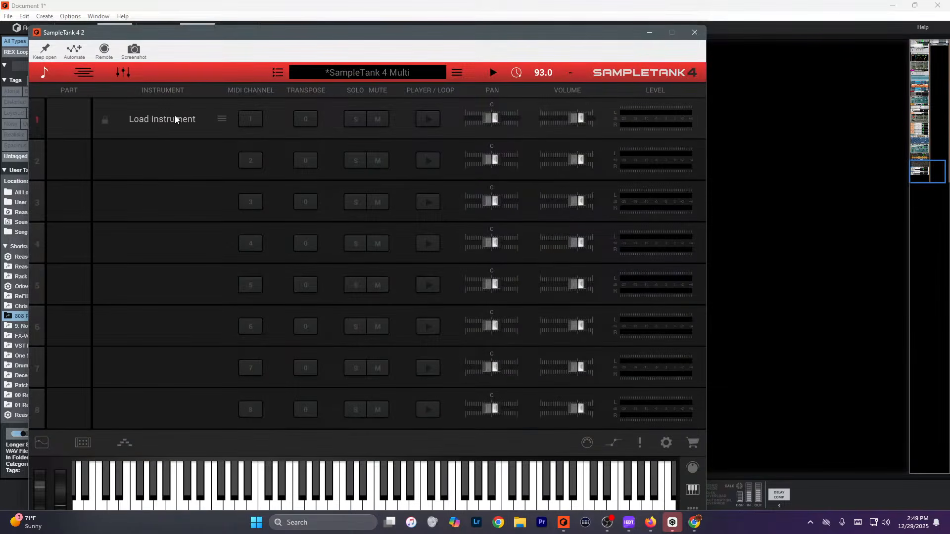
pyautogui.click(233, 135)
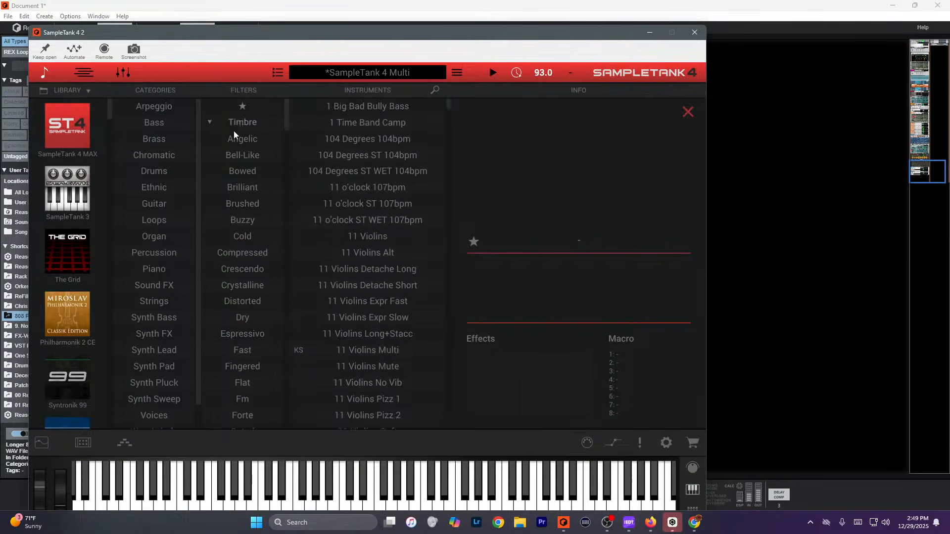
pyautogui.click(243, 107)
pyautogui.click(373, 109)
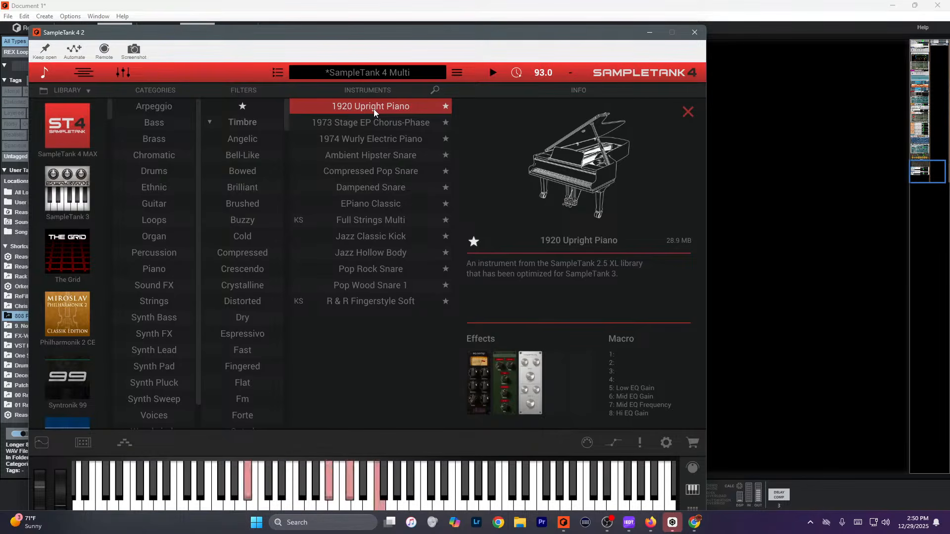
pyautogui.click(847, 250)
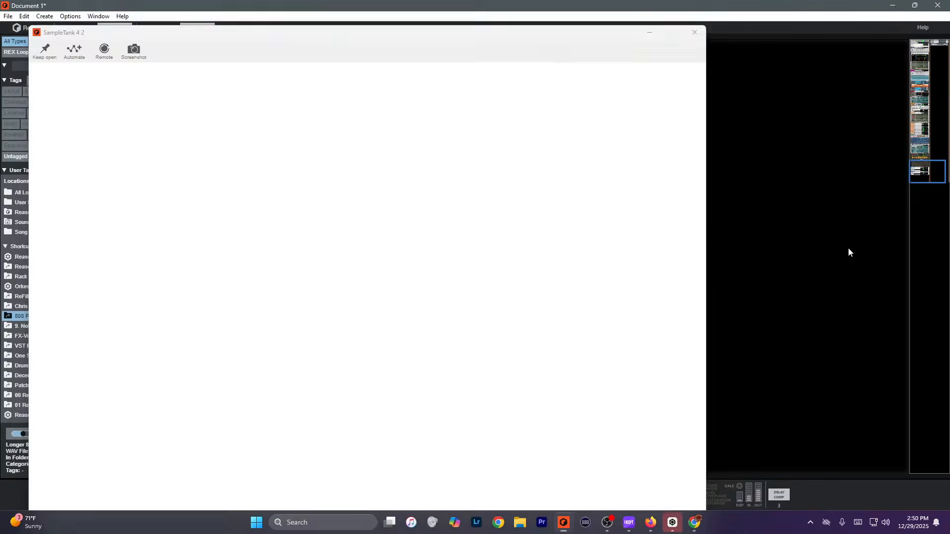
# Extend the playback loop to bar 9 so it covers both Verse sections, and play the song from bar 1.
pyautogui.press('F7')
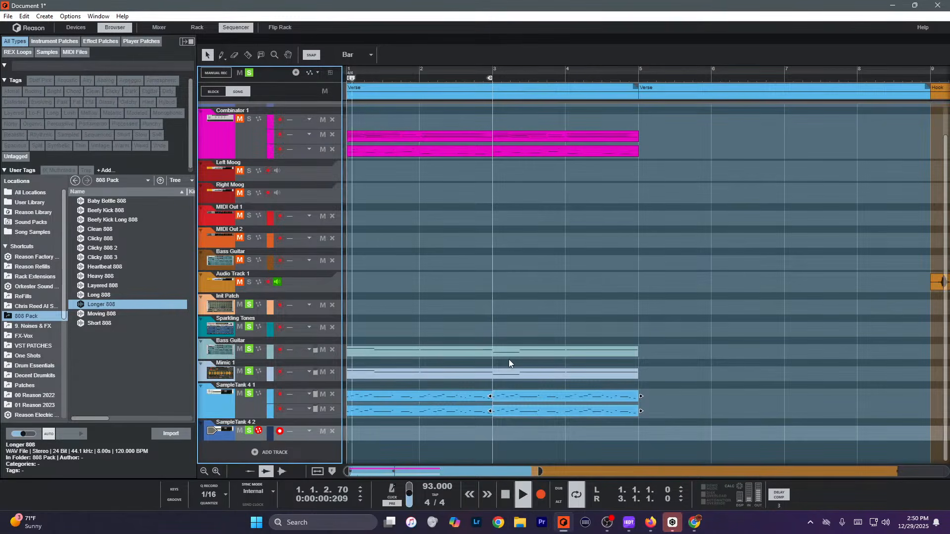
pyautogui.scroll(-2, 580, 352)
pyautogui.press('F5')
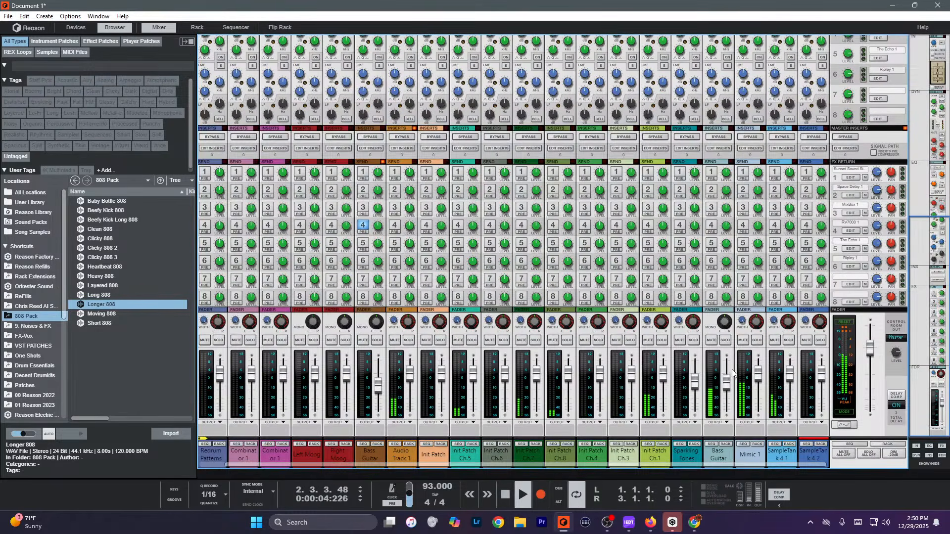
pyautogui.press('F7')
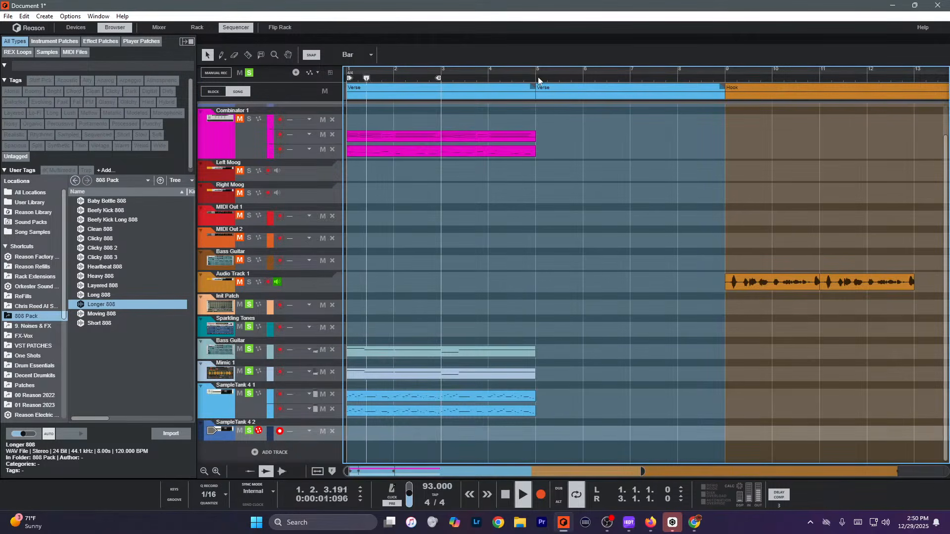
pyautogui.press('super')
pyautogui.click(631, 76)
pyautogui.hotkey('alt', 'space')
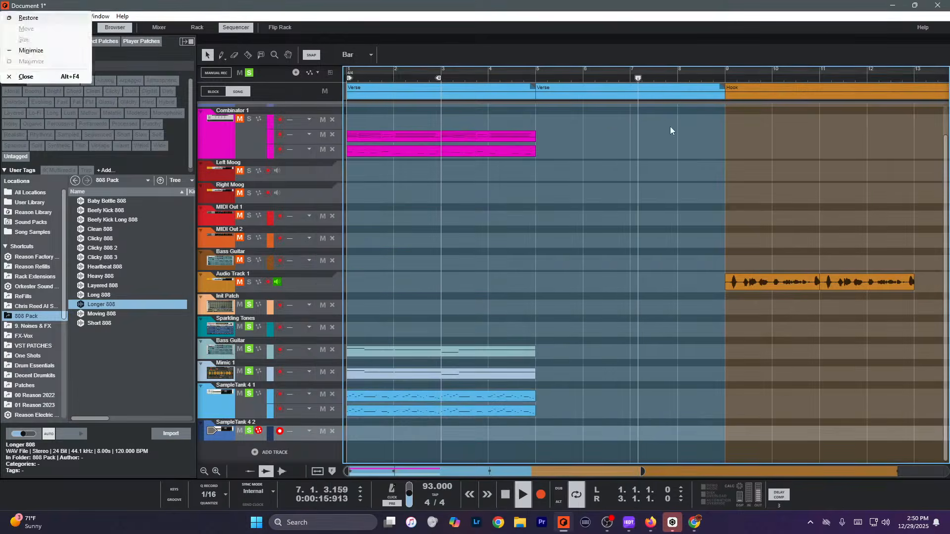
pyautogui.click(670, 126)
pyautogui.press('space')
pyautogui.press('super')
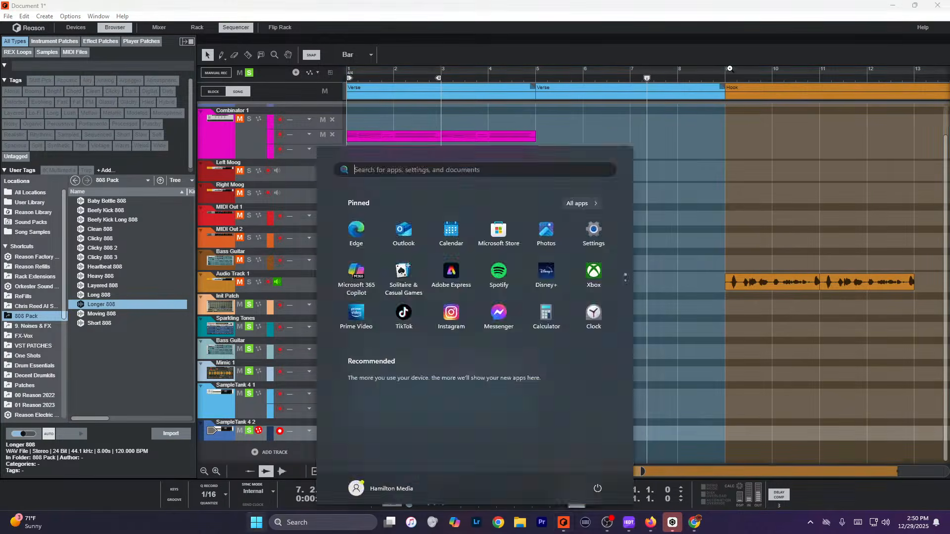
pyautogui.press('super')
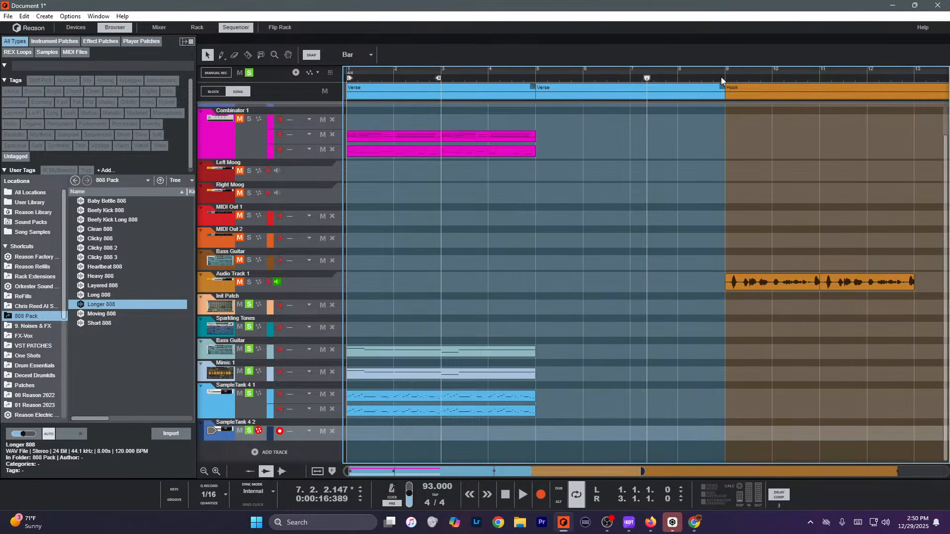
pyautogui.moveTo(640, 73); pyautogui.dragTo(858, 141)
pyautogui.press('space')
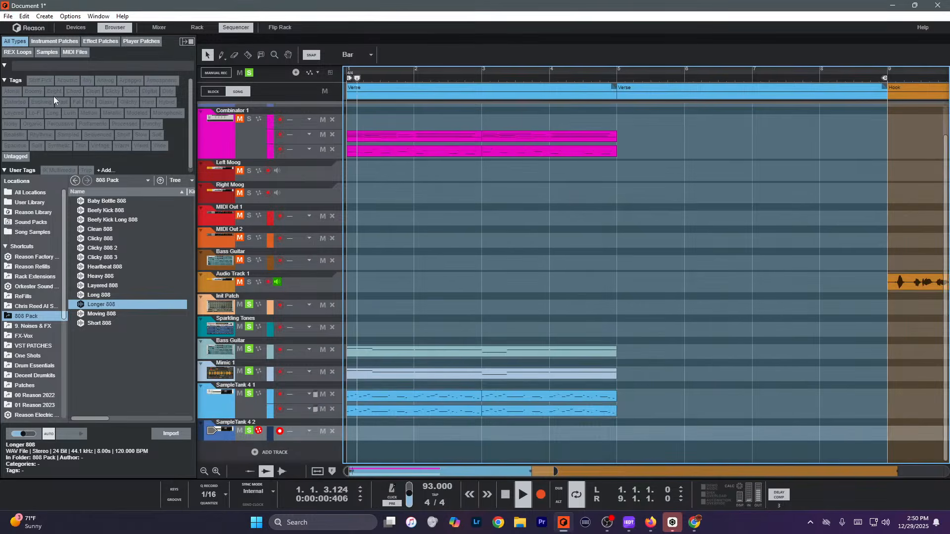
pyautogui.press('g')
pyautogui.press('g')
pyautogui.press('g')
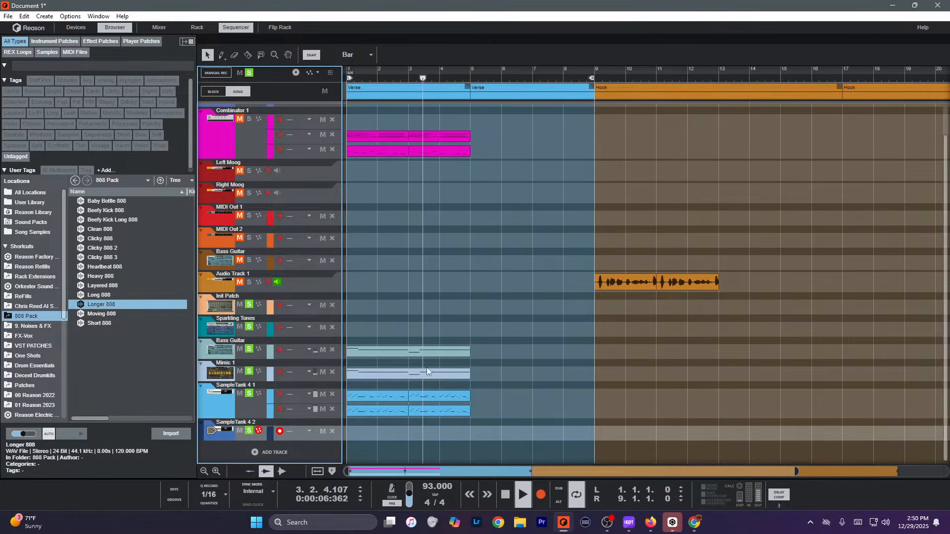
pyautogui.hotkey('ctrl', 'Return')
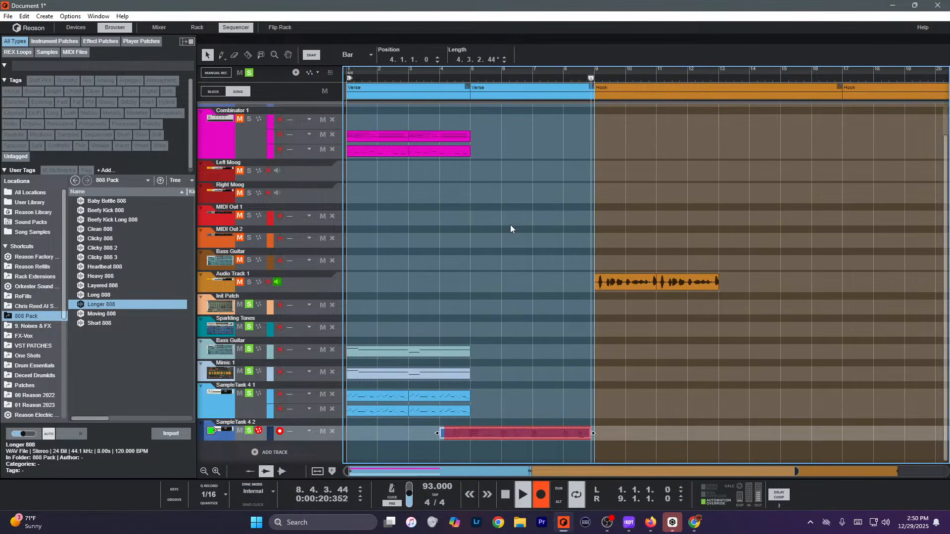
pyautogui.press('KP_Multiply')
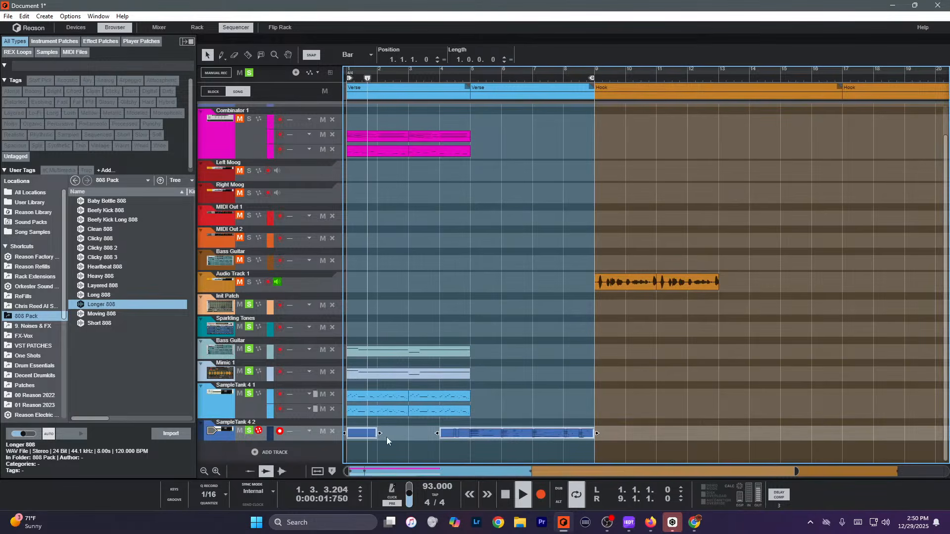
pyautogui.click(369, 434)
pyautogui.press('Delete')
pyautogui.click(466, 437)
pyautogui.press('Delete')
# Record a piano take on the SampleTank 4 2 track from bar 1 and trim the clip to four bars.
pyautogui.press('KP_0')
pyautogui.press('KP_0')
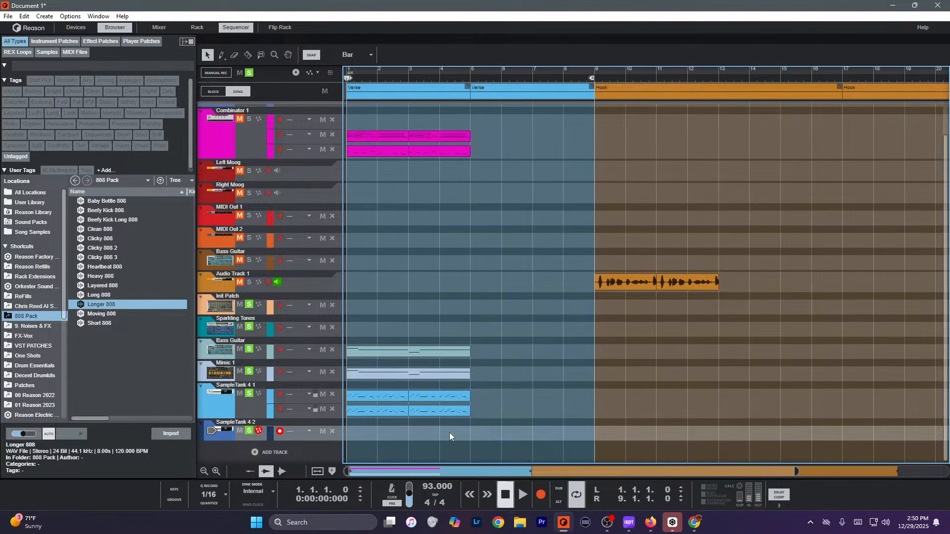
pyautogui.press('KP_Multiply')
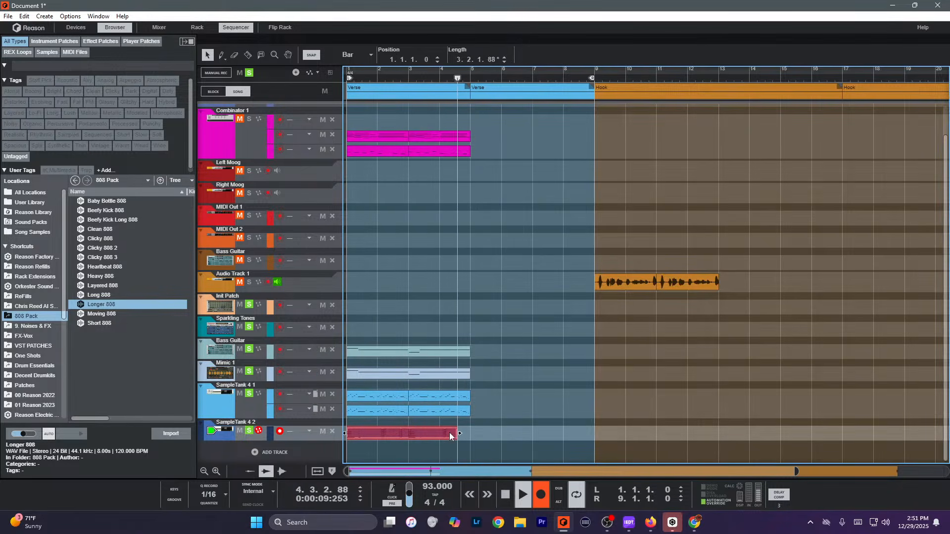
pyautogui.press('space')
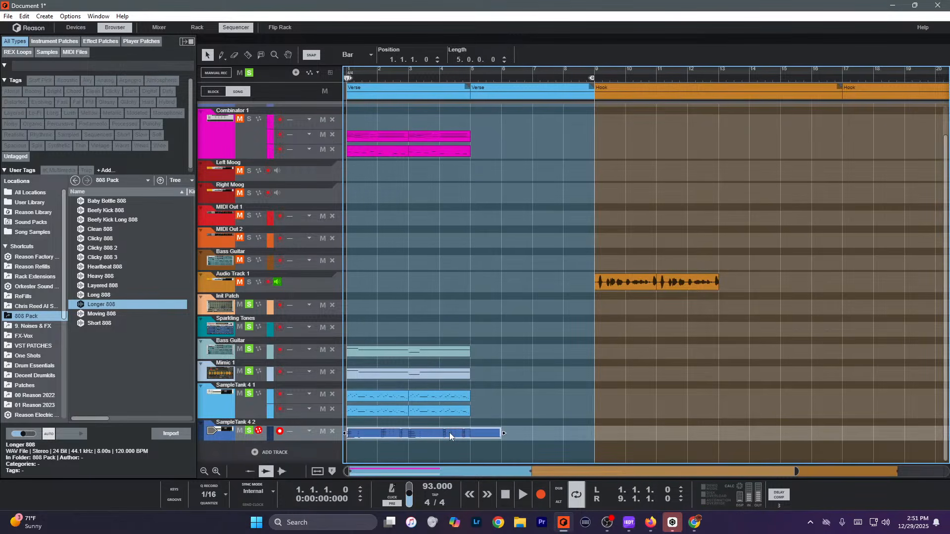
pyautogui.press('space')
pyautogui.moveTo(503, 434); pyautogui.dragTo(468, 435)
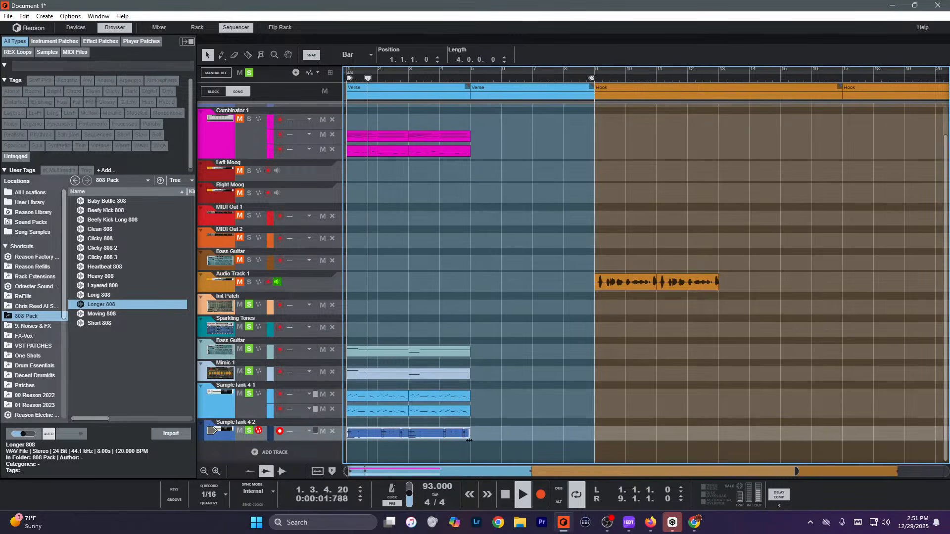
# Lower the SampleTank 4 2 channel fader slightly in the mixer and return to the sequencer.
pyautogui.press('F5')
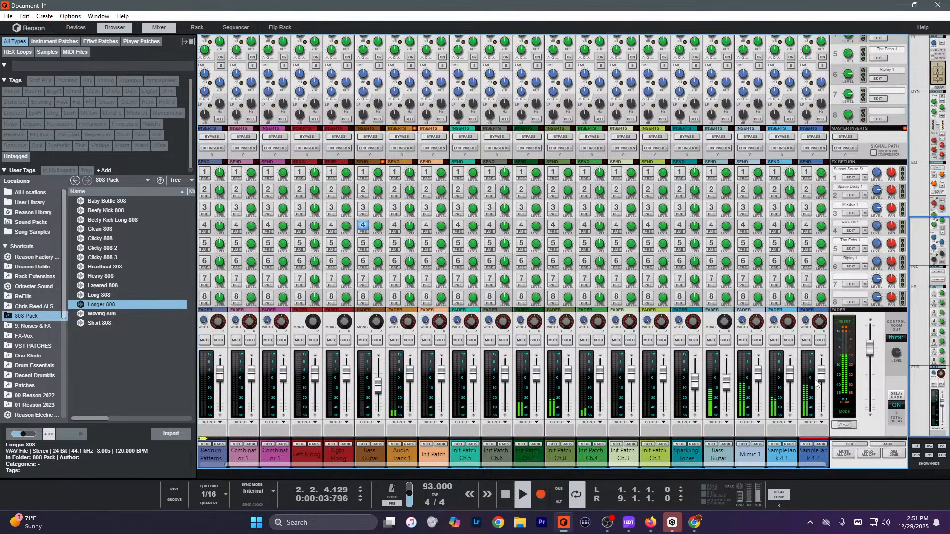
pyautogui.moveTo(821, 376); pyautogui.dragTo(822, 391)
pyautogui.press('F7')
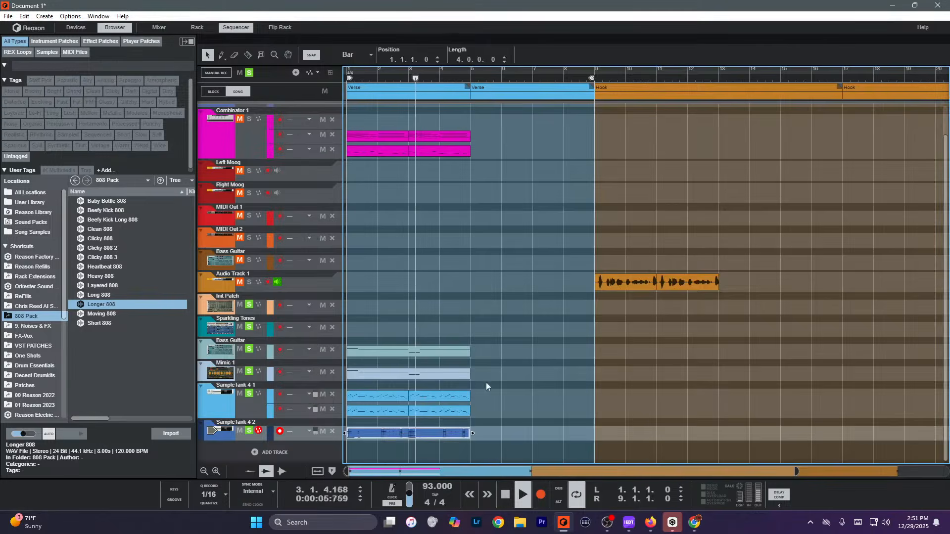
pyautogui.hotkey('ctrl', 'Return')
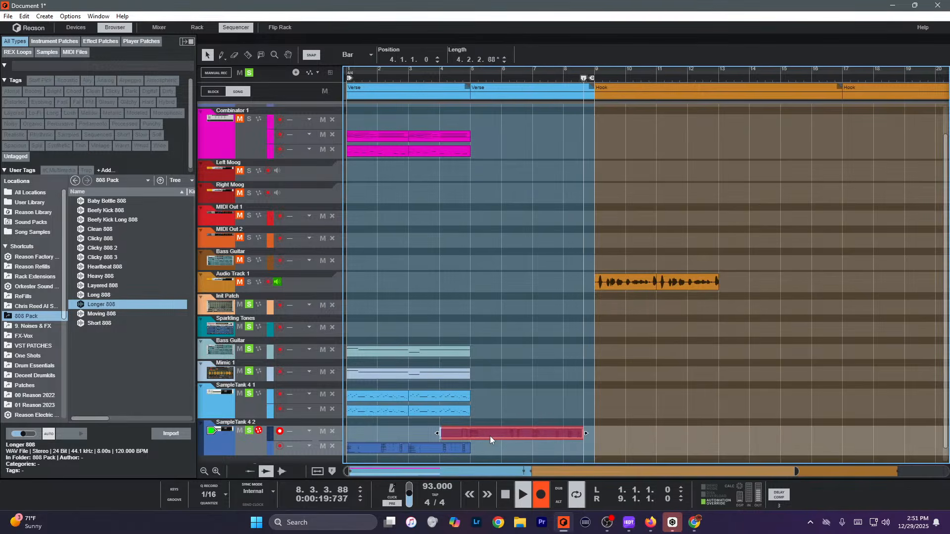
pyautogui.hotkey('ctrl', 'Return')
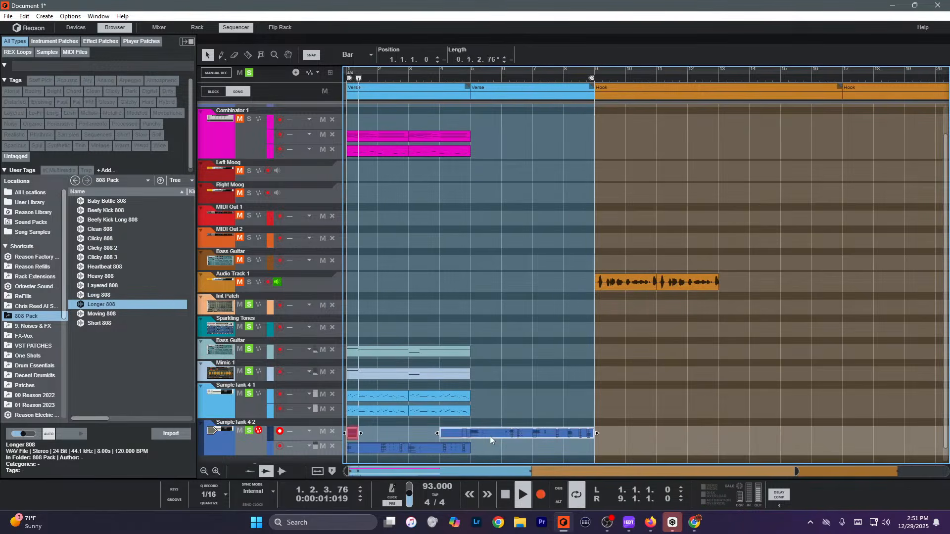
pyautogui.moveTo(685, 438); pyautogui.dragTo(559, 433)
pyautogui.press('Delete')
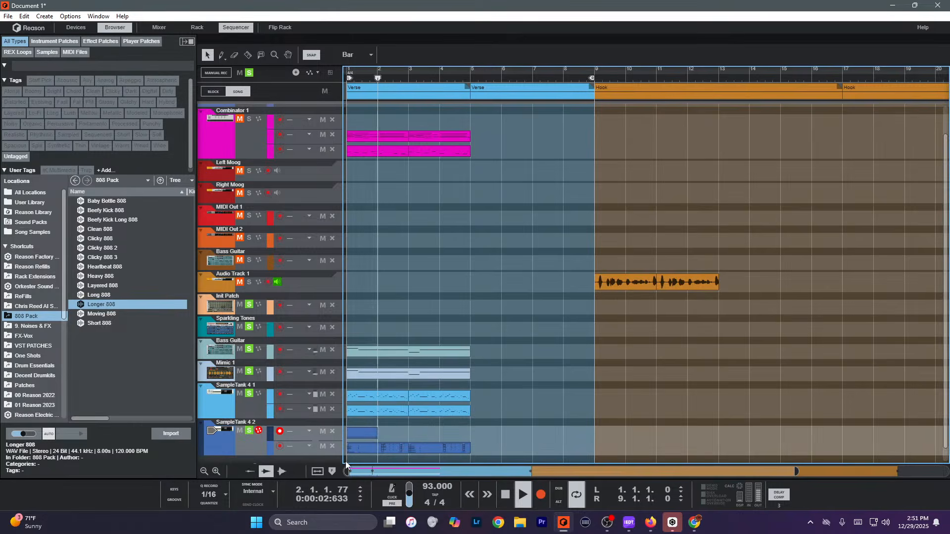
pyautogui.click(373, 432)
pyautogui.press('Delete')
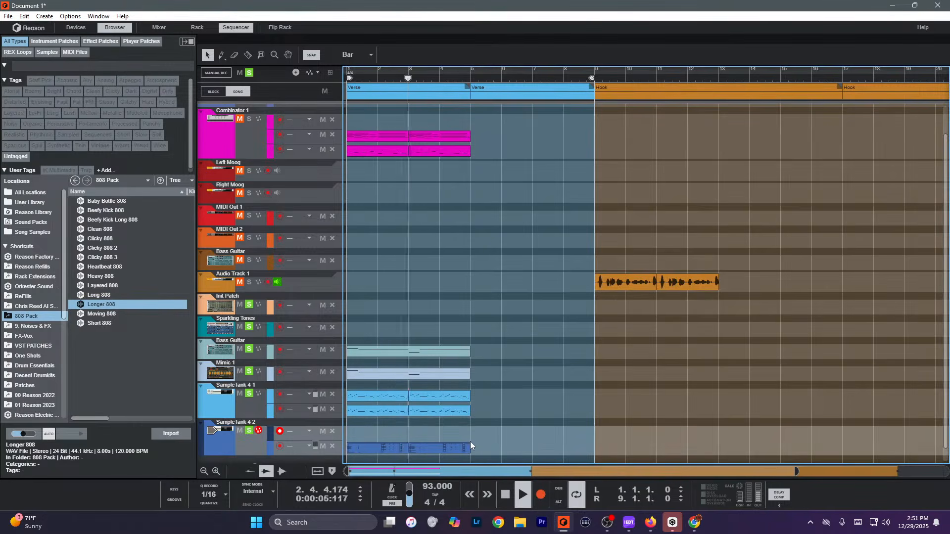
# Replace the four-bar SampleTank 4 2 clip with a newly recorded piano take filling bars 1 to 8.
pyautogui.click(422, 450)
pyautogui.press('Delete')
pyautogui.press('space')
pyautogui.hotkey('ctrl', 'Return')
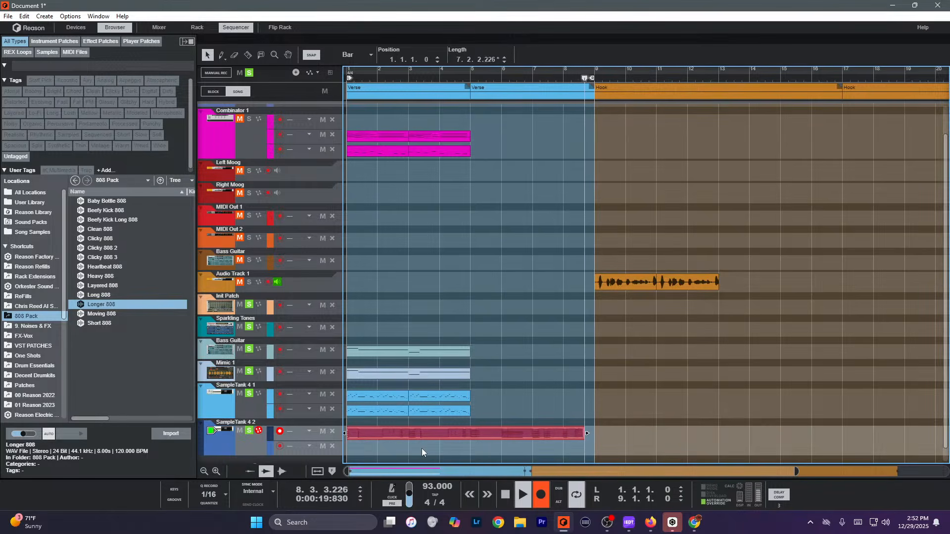
pyautogui.press('space')
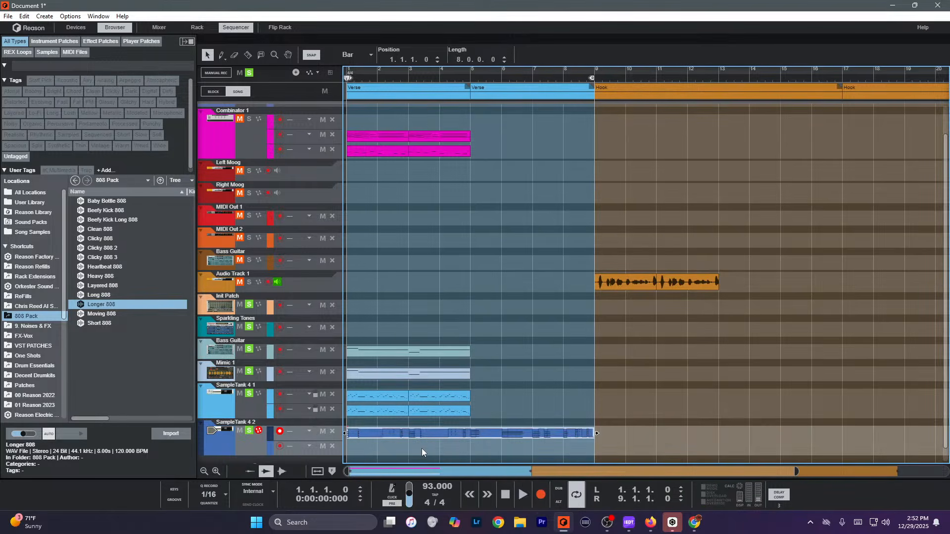
# Play back the eight-bar piano clip and inspect its recorded notes, including the opening chord.
pyautogui.press('space')
pyautogui.doubleClick(427, 433)
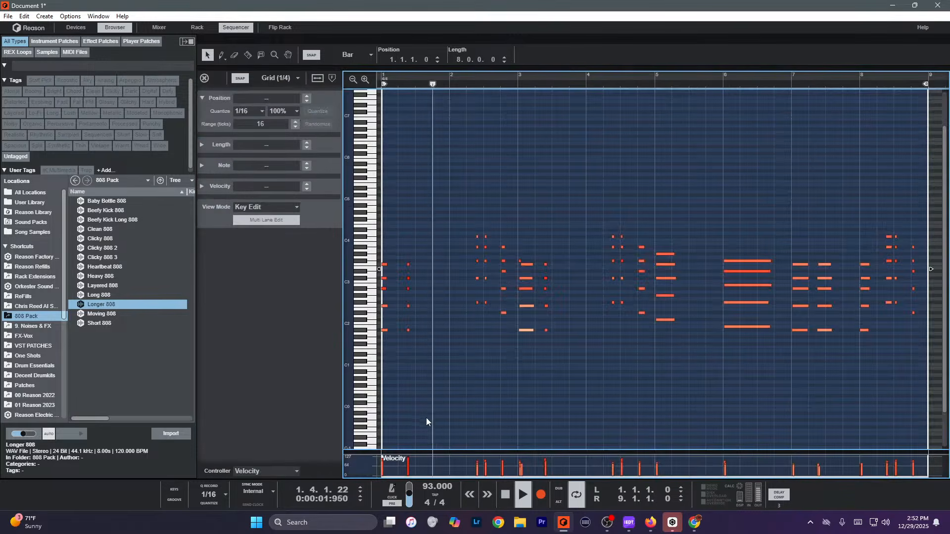
pyautogui.moveTo(398, 364); pyautogui.dragTo(378, 237)
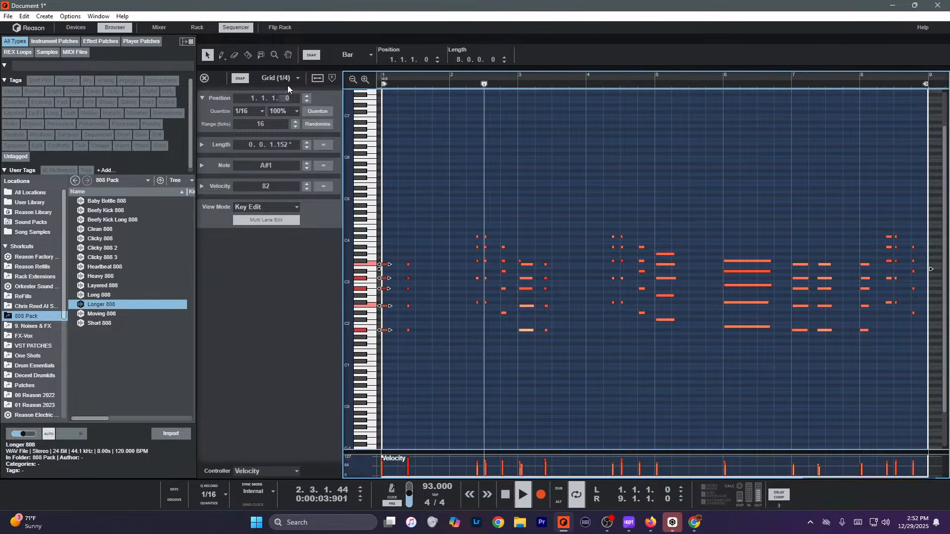
pyautogui.hotkey('ctrl', 'e')
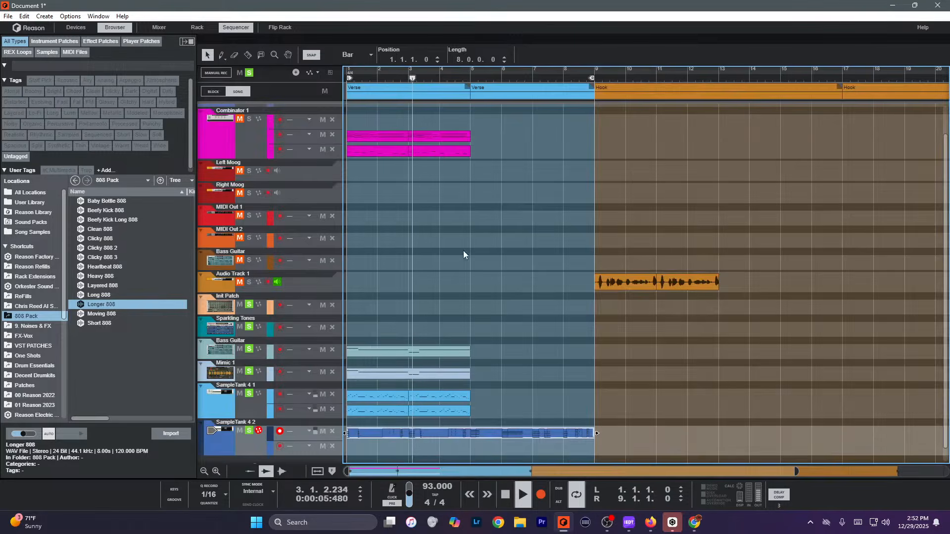
pyautogui.click(535, 343)
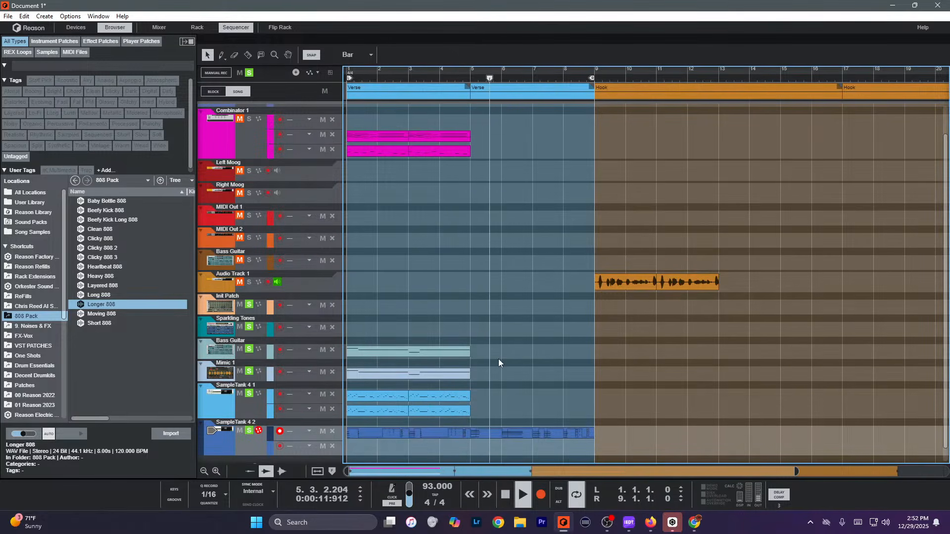
# Add an empty note lane to the lower Bass Guitar track and make Sparkling Tones the active input track.
pyautogui.click(279, 351)
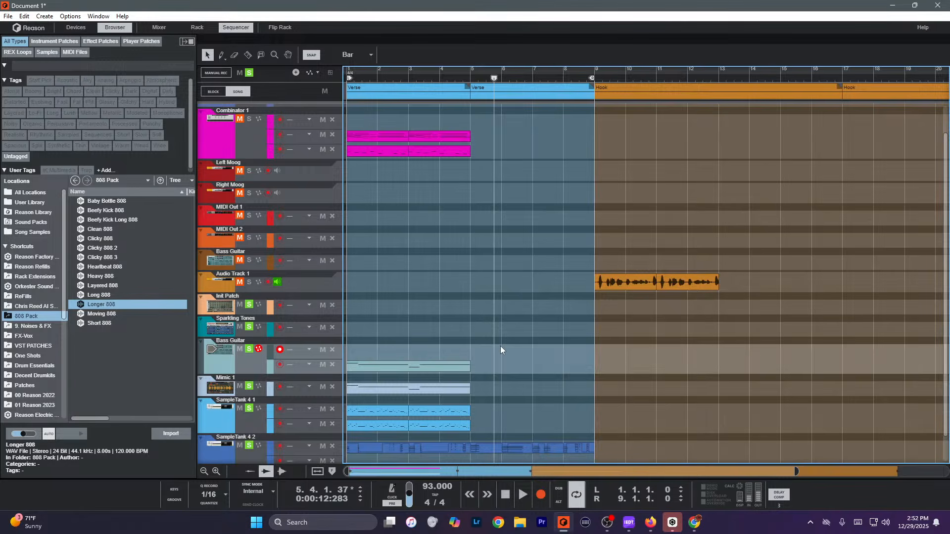
pyautogui.click(278, 326)
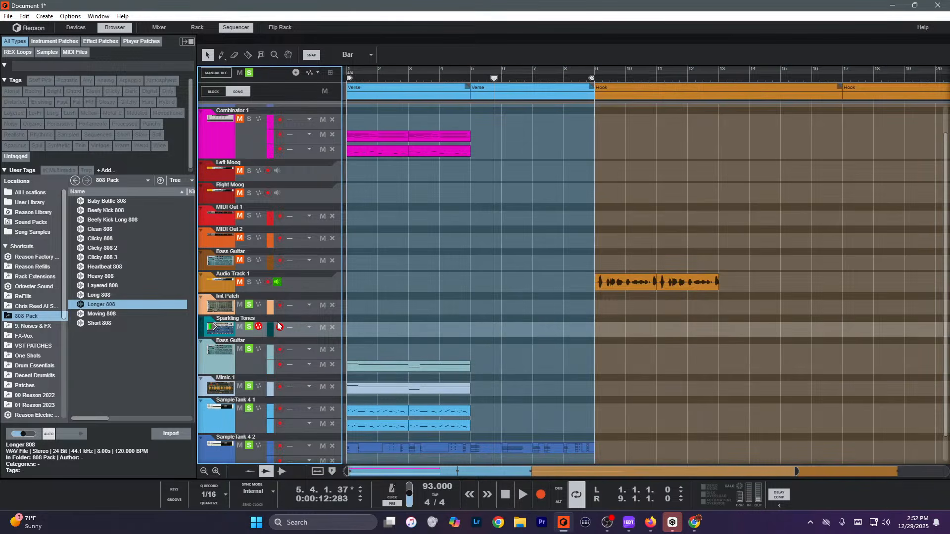
pyautogui.hotkey('shift', 'Return')
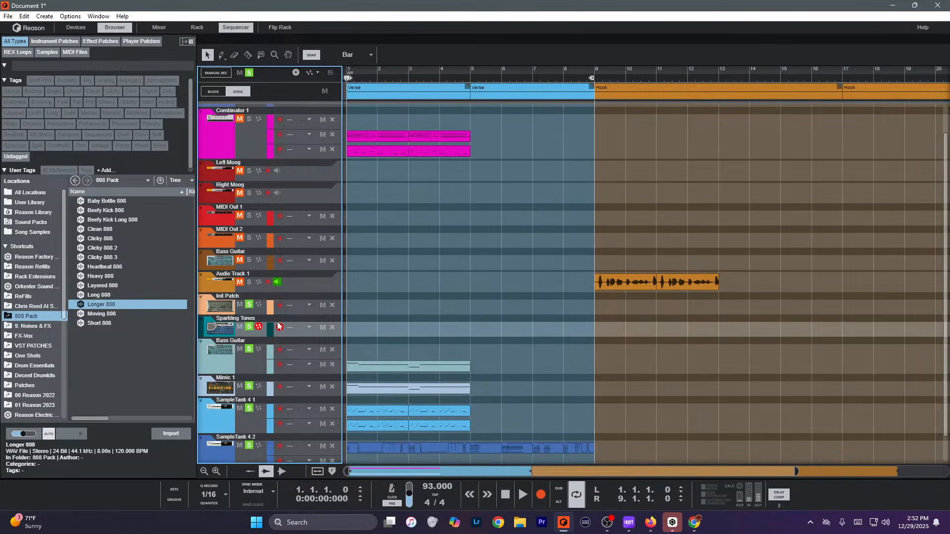
pyautogui.scroll(-1, 523, 265)
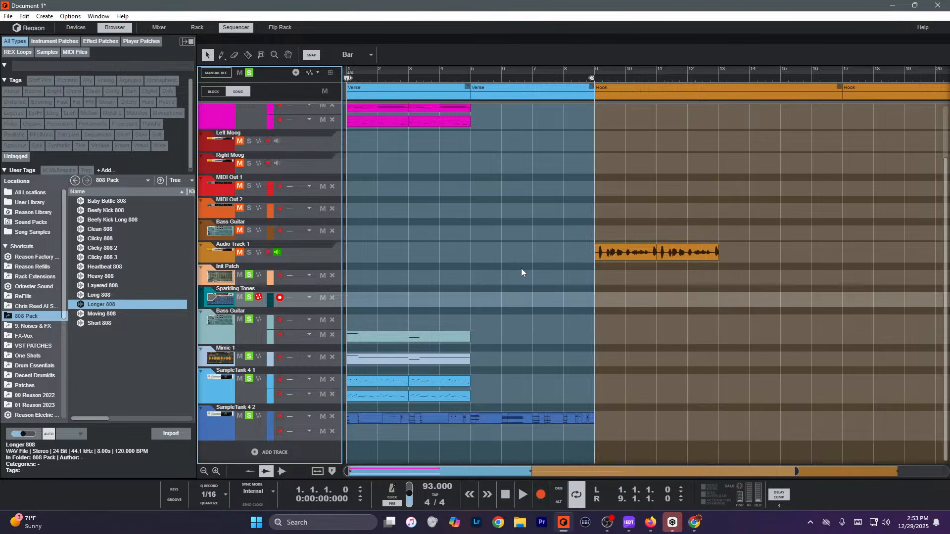
# Split the sequencer so the arrangement and the note editor each take about half the height.
pyautogui.hotkey('ctrl', 'e')
pyautogui.hotkey('ctrl', 'e')
pyautogui.hotkey('ctrl', 'e')
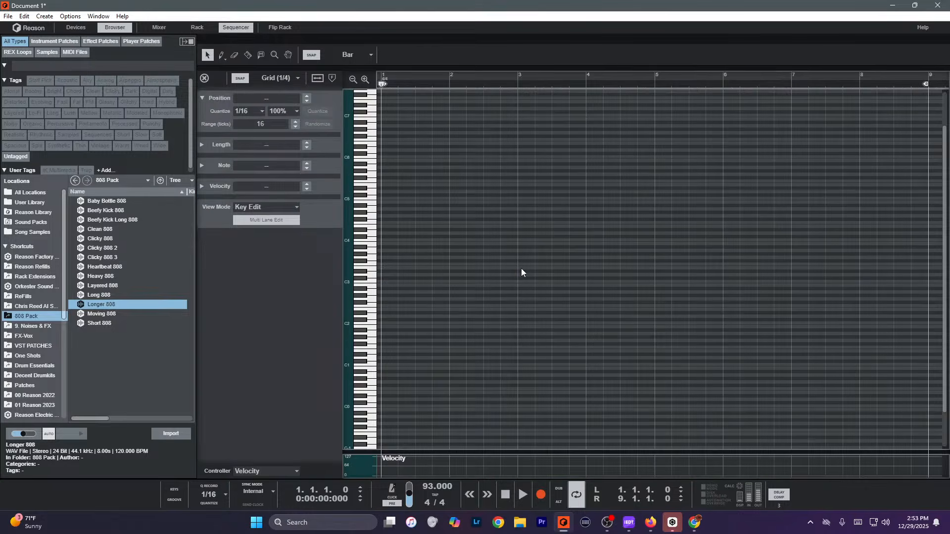
pyautogui.hotkey('ctrl', 'e')
pyautogui.hotkey('ctrl', 'e')
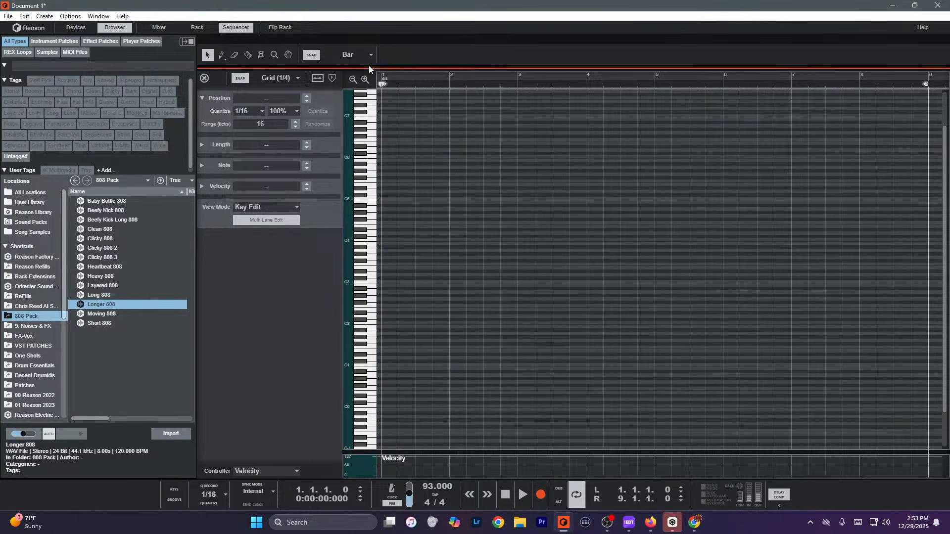
pyautogui.moveTo(371, 70); pyautogui.dragTo(440, 290)
pyautogui.hotkey('ctrl', 'e')
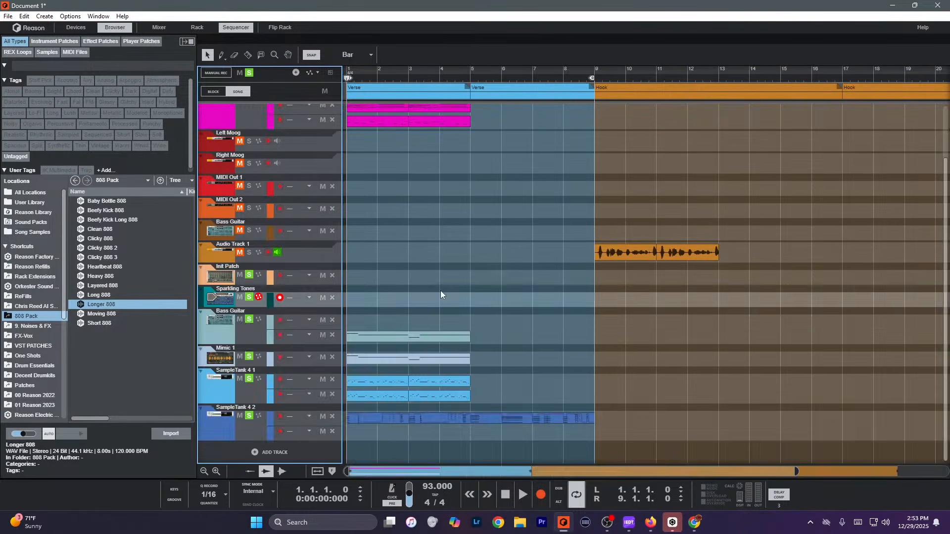
pyautogui.hotkey('ctrl', 'e')
# Show the notes of the lower-lane SampleTank 4 1 strings clip in bars 3 and 4 in the note editor.
pyautogui.scroll(-5, 469, 192)
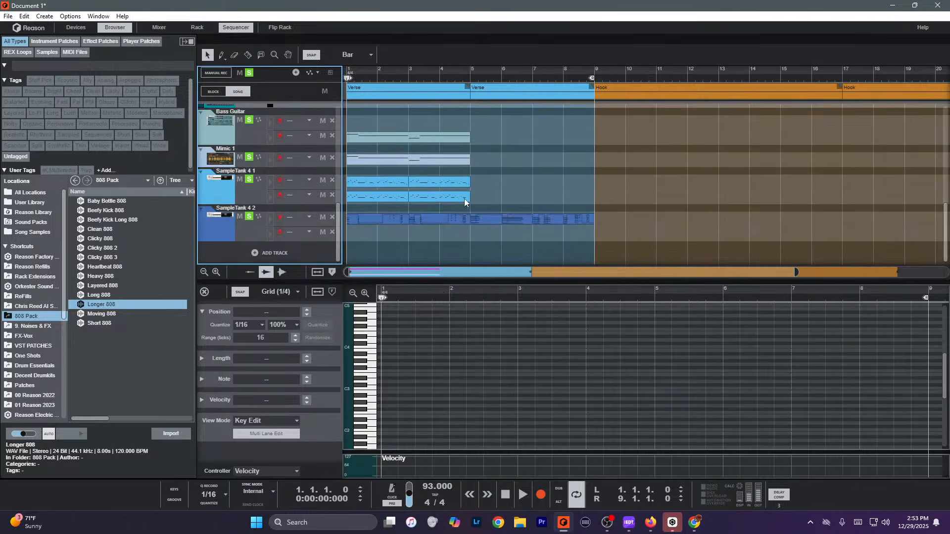
pyautogui.click(464, 198)
pyautogui.scroll(-2, 562, 401)
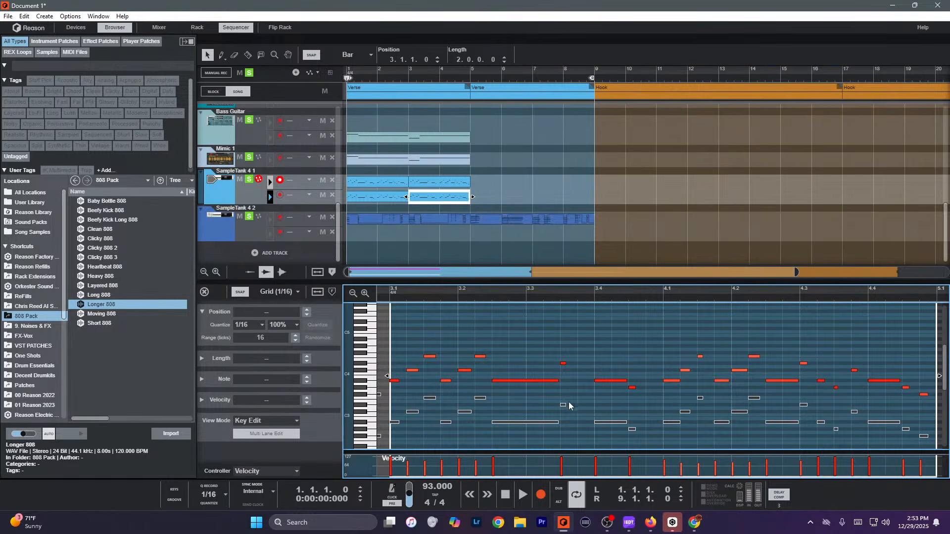
# Show the device list in the browser and enlarge the note editor until it fills the whole sequencer height.
pyautogui.hotkey('ctrl', 'f')
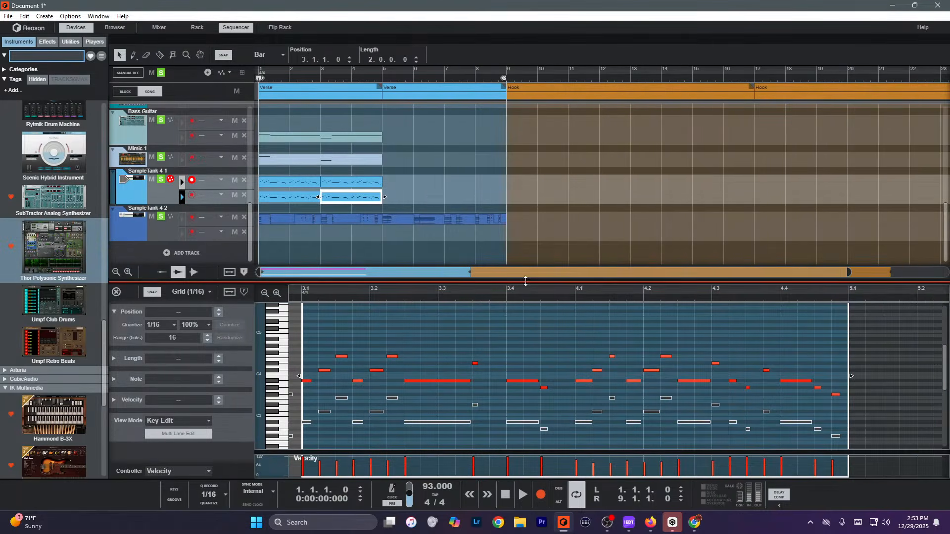
pyautogui.click(548, 245)
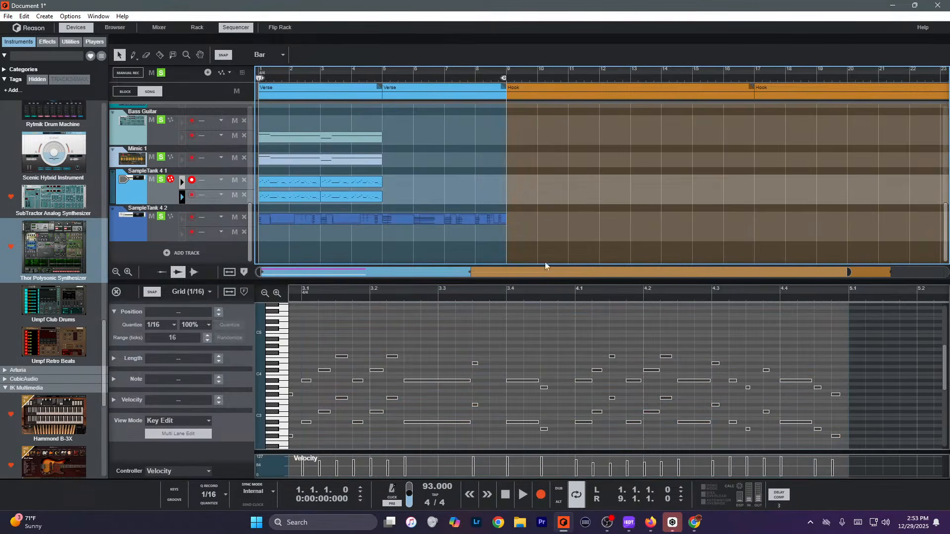
pyautogui.moveTo(537, 281); pyautogui.dragTo(518, 7)
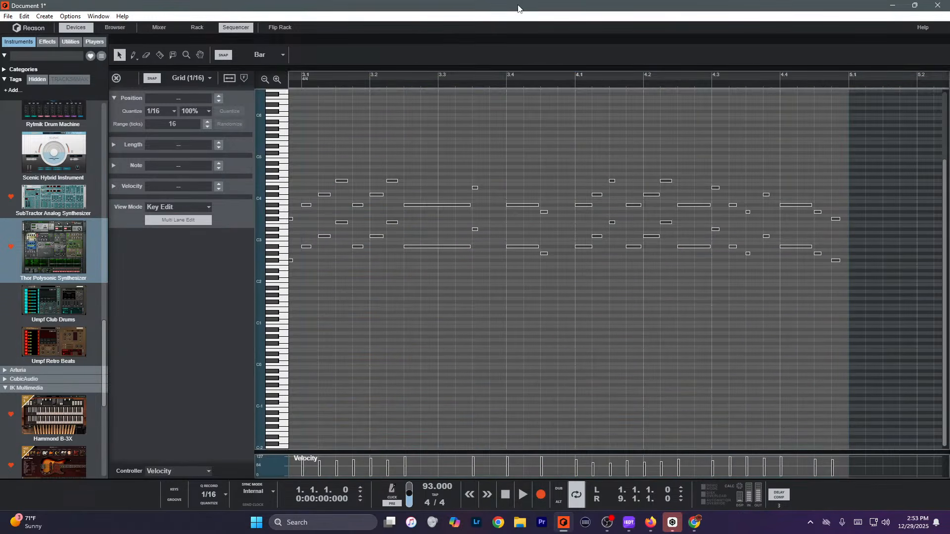
pyautogui.click(501, 128)
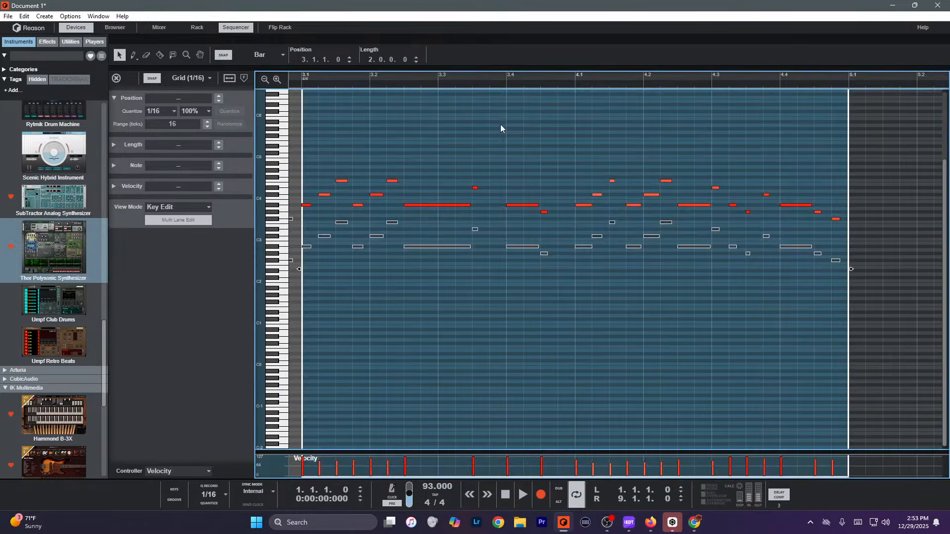
# Toggle repeatedly between the full-height note editor and the arrangement, finishing on the arrangement with the strings clip deselected.
pyautogui.hotkey('ctrl', 'e')
pyautogui.hotkey('ctrl', 'e')
pyautogui.hotkey('ctrl', 'e')
pyautogui.hotkey('ctrl', 'e')
pyautogui.hotkey('ctrl', 'e')
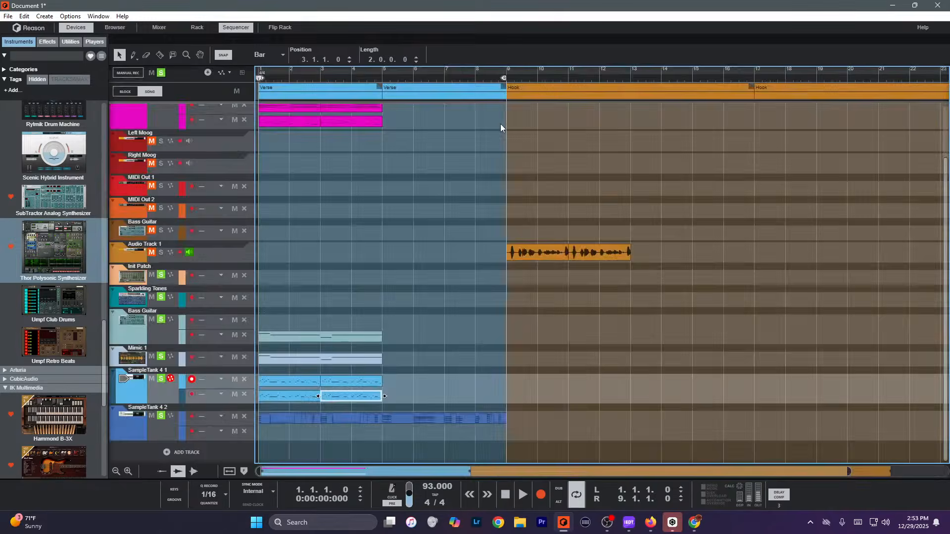
pyautogui.hotkey('ctrl', 'e')
pyautogui.hotkey('ctrl', 'e')
pyautogui.hotkey('ctrl', 'e')
pyautogui.hotkey('ctrl', 'e')
pyautogui.hotkey('ctrl', 'e')
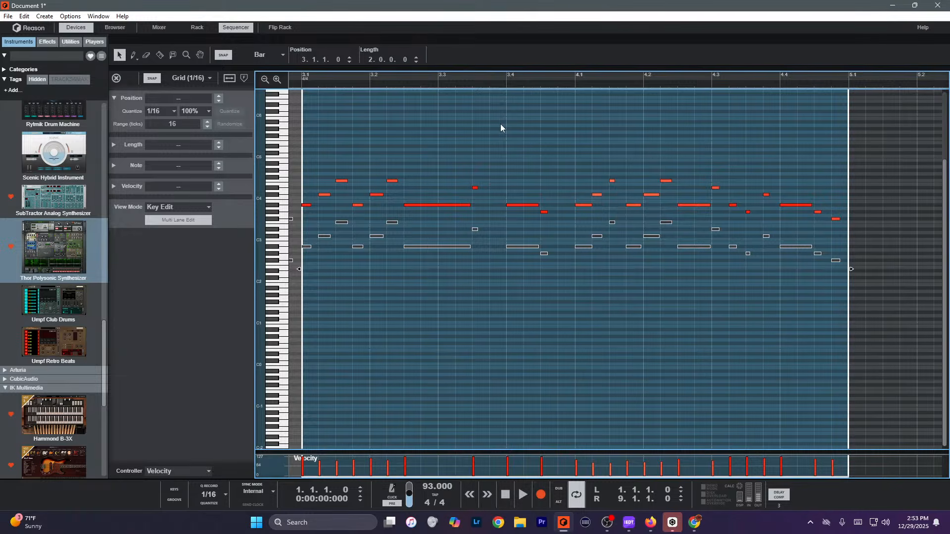
pyautogui.hotkey('ctrl', 'e')
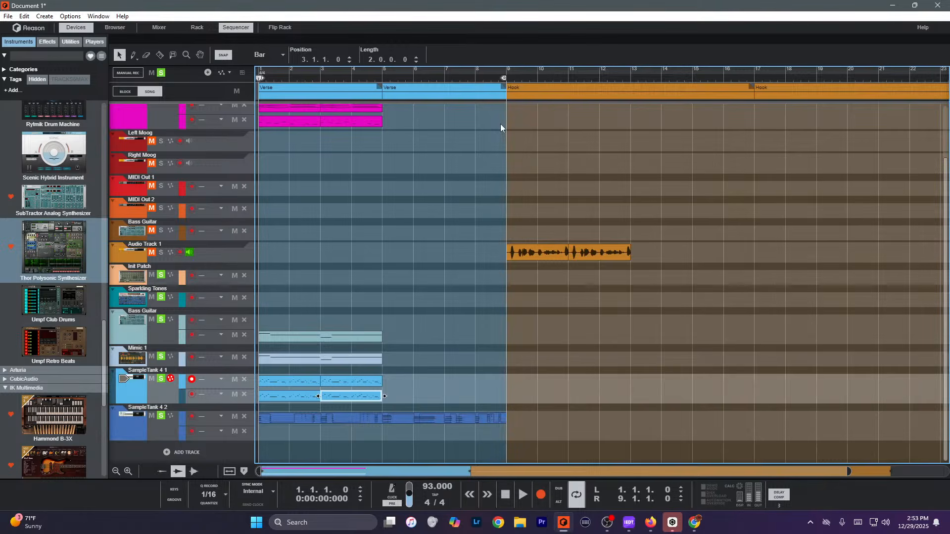
pyautogui.click(500, 124)
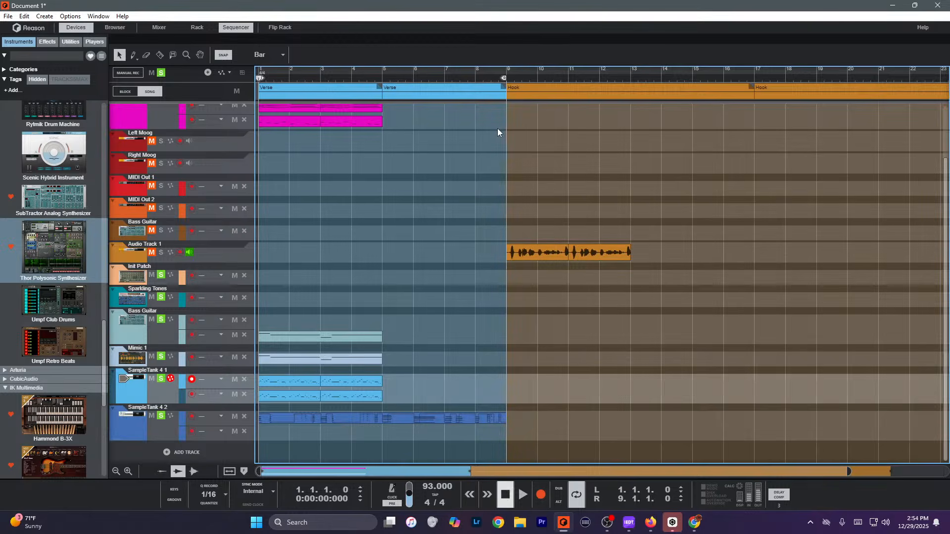
# Play the beat from the start and lower the master fader in the mixer during playback.
pyautogui.press('space')
pyautogui.press('F5')
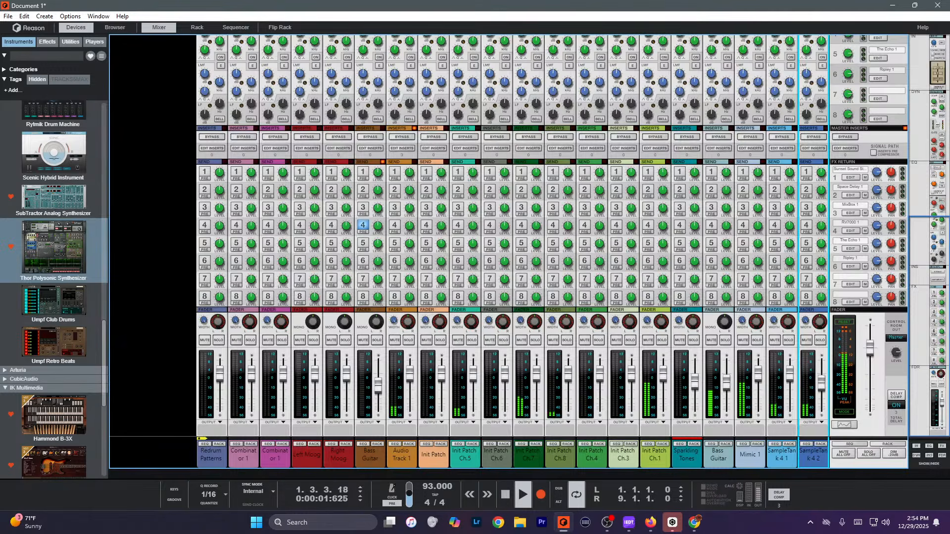
pyautogui.moveTo(874, 358); pyautogui.dragTo(871, 389)
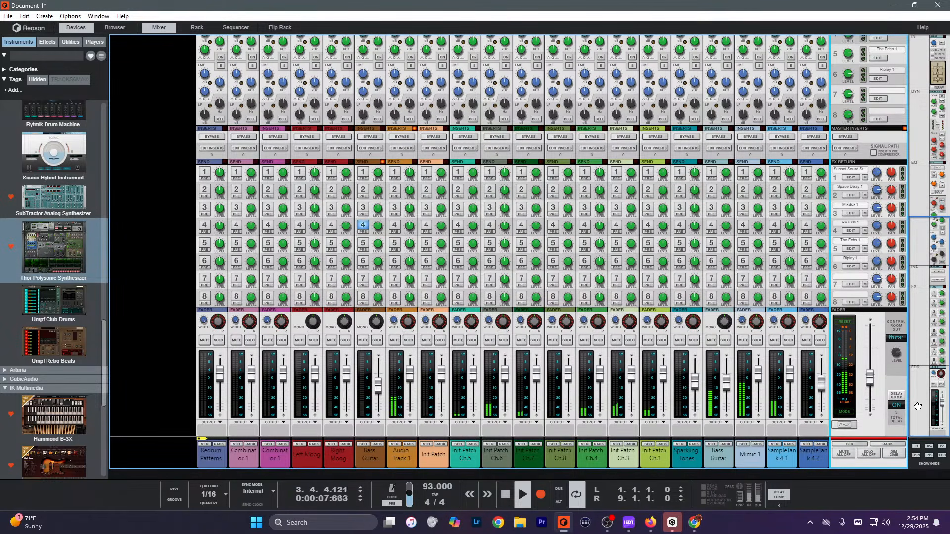
# Undo the last master fader change and move the Audio Track 1 channel to the first mixer position.
pyautogui.hotkey('ctrl', 'z')
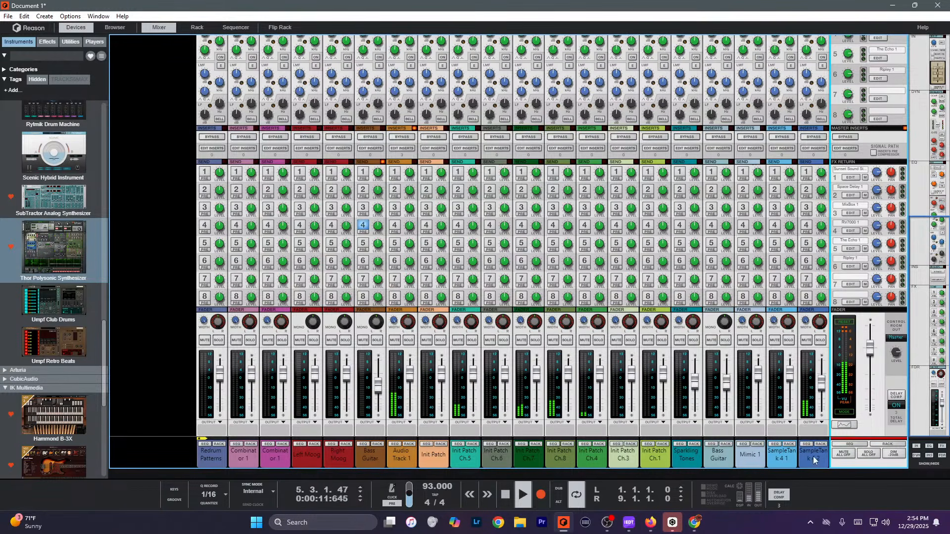
pyautogui.moveTo(402, 455); pyautogui.dragTo(207, 448)
# Route every channel from Redrum Patterns through SampleTank 4 2 to a new output bus, excluding Audio Track 1.
pyautogui.click(251, 461)
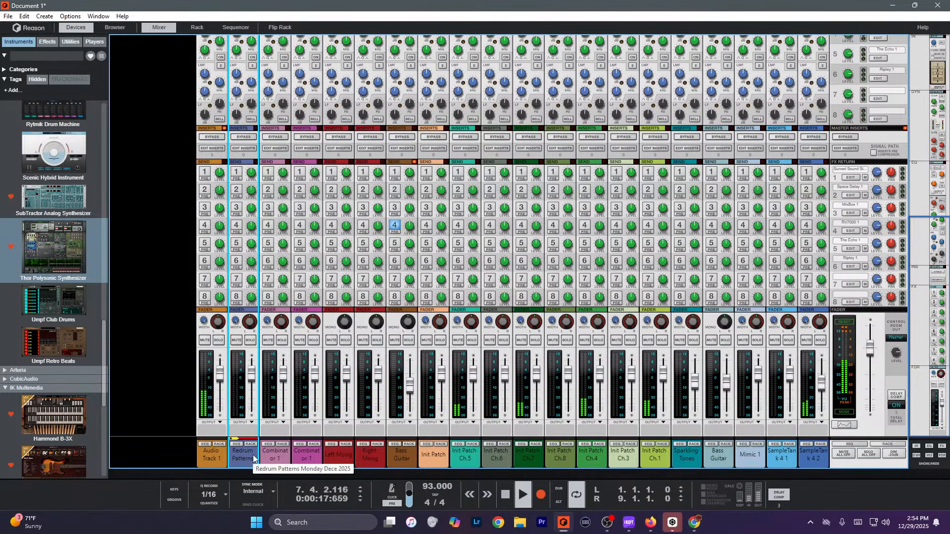
pyautogui.keyDown('shift'); pyautogui.click(812, 460); pyautogui.keyUp('shift')
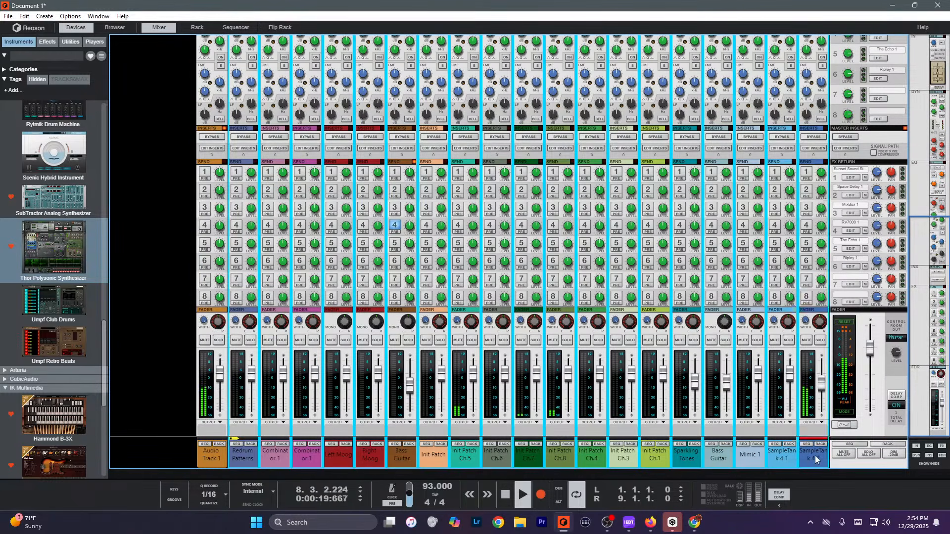
pyautogui.rightClick(812, 460)
pyautogui.moveTo(823, 422)
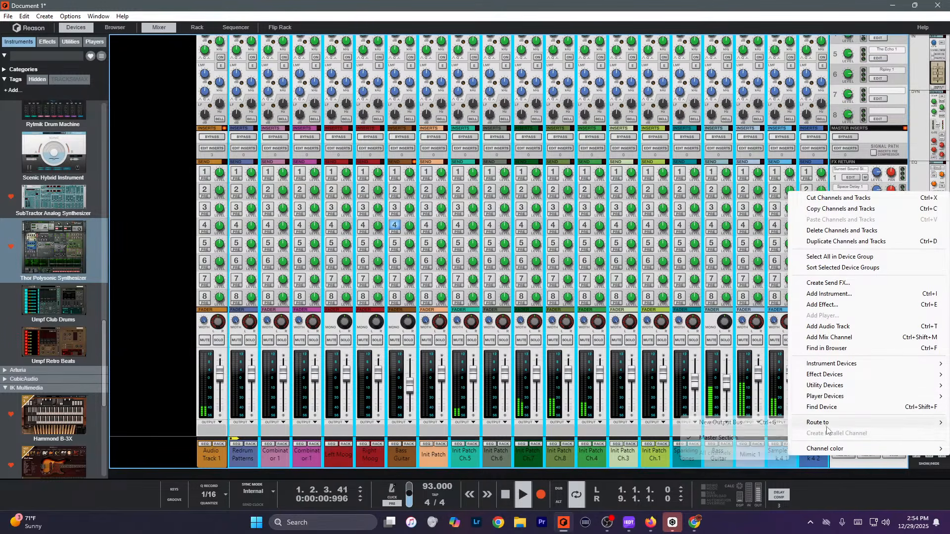
pyautogui.click(747, 424)
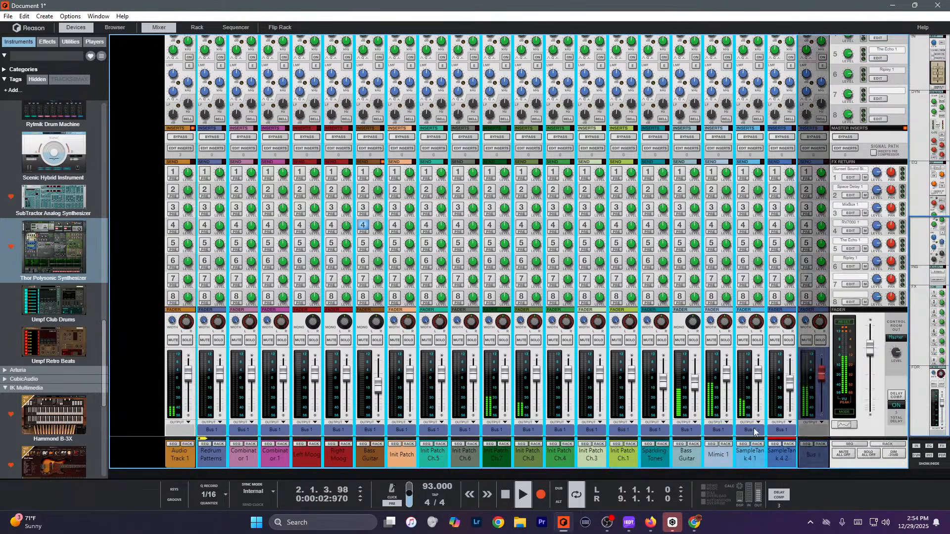
# Mute and unmute Bus 1, and lower its fader to about -17.6 dB.
pyautogui.click(806, 341)
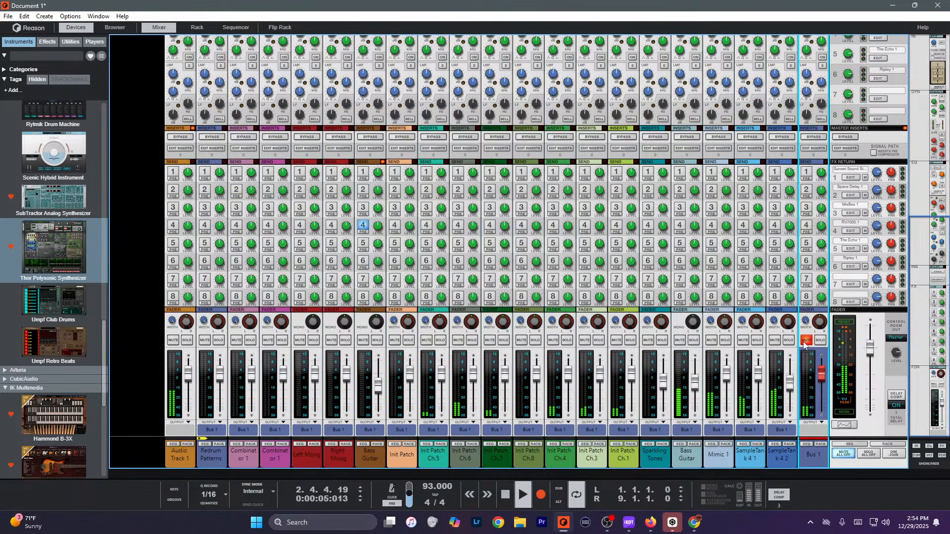
pyautogui.click(804, 342)
pyautogui.moveTo(821, 382); pyautogui.dragTo(820, 400)
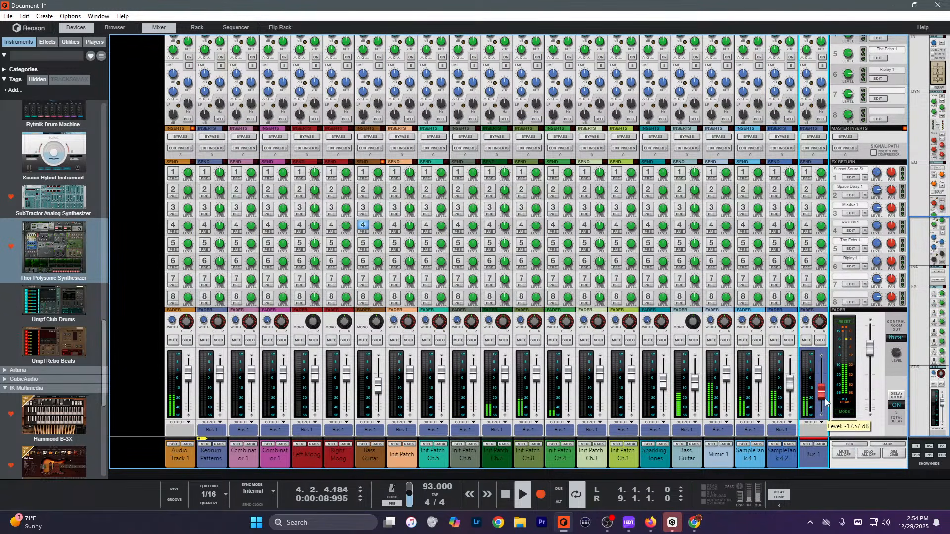
# Switch through the mixer and rack views to the full sequencer view and stop playback.
pyautogui.press('F7')
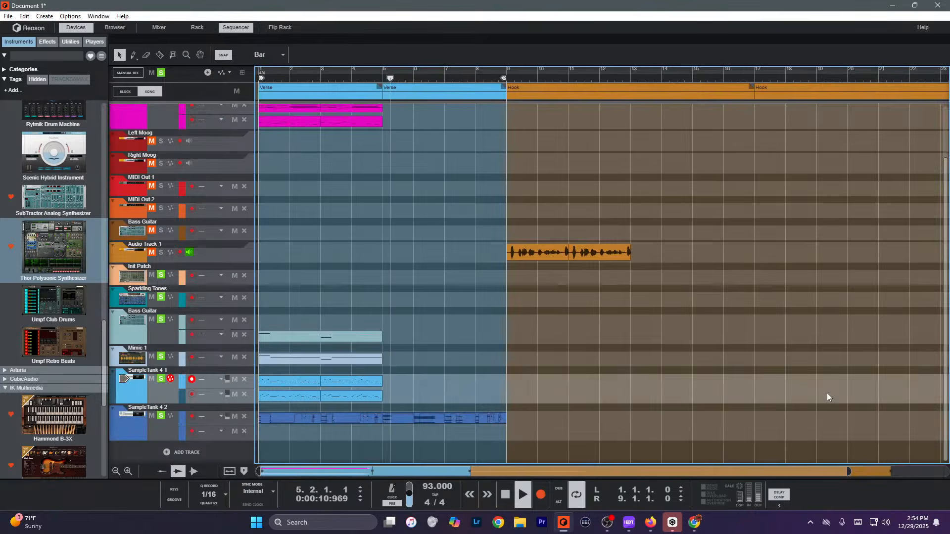
pyautogui.hotkey('F5', 'F6', 'F7')
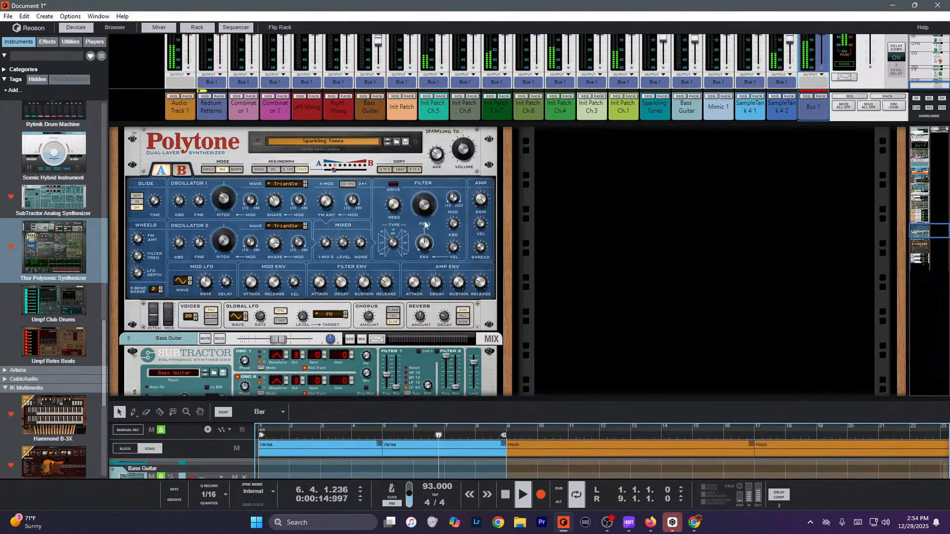
pyautogui.scroll(5, 426, 229)
pyautogui.press('F6')
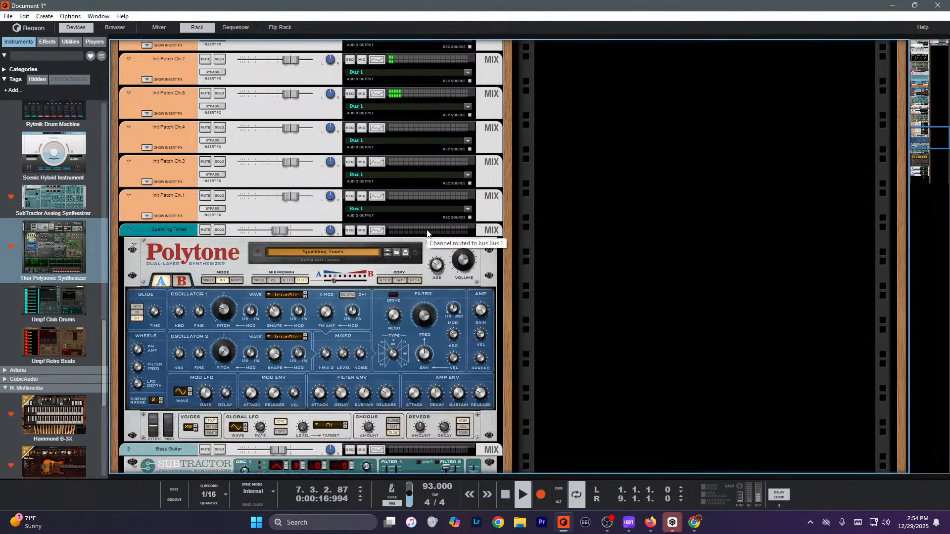
pyautogui.press('F7')
pyautogui.press('F5')
pyautogui.press('F7')
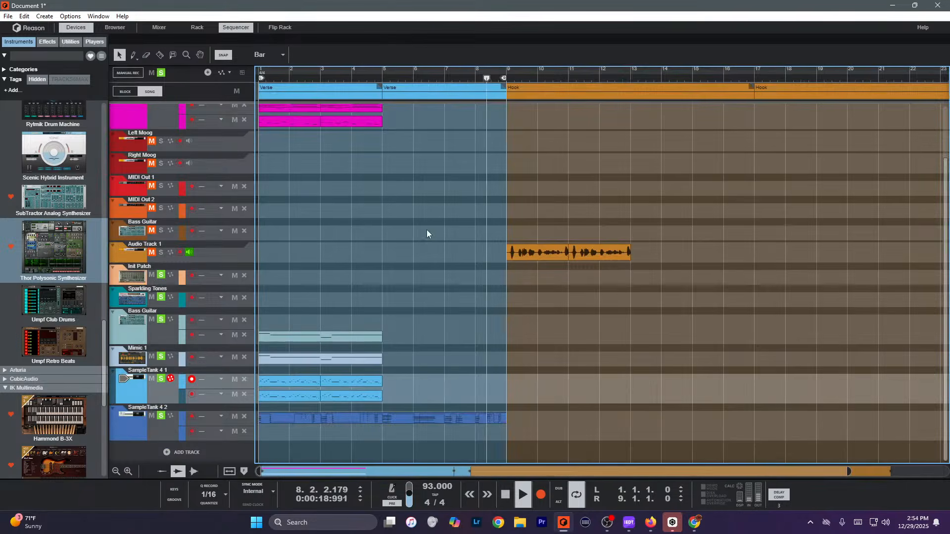
pyautogui.press('space')
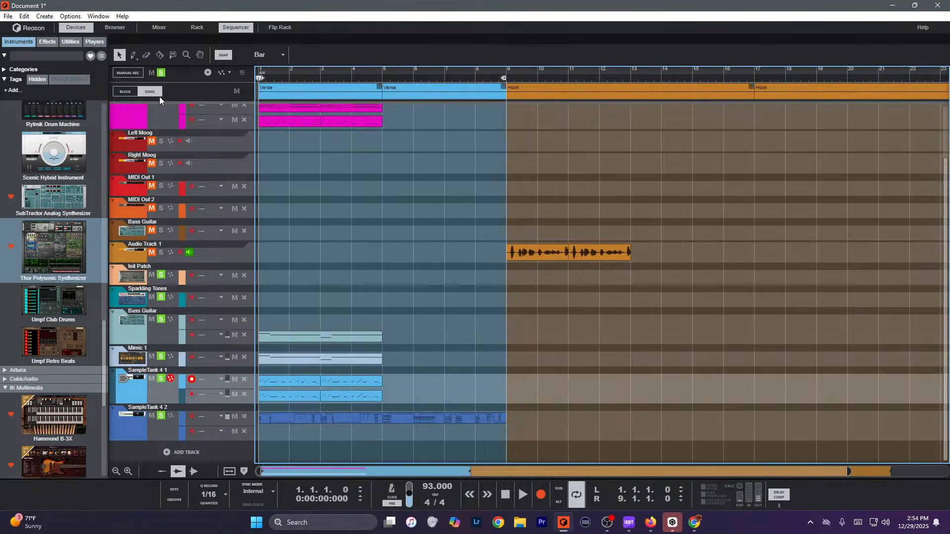
# Split the SampleTank 4 2 clip at bar 5 and copy its second half to the Mimic 1 track.
pyautogui.click(402, 420)
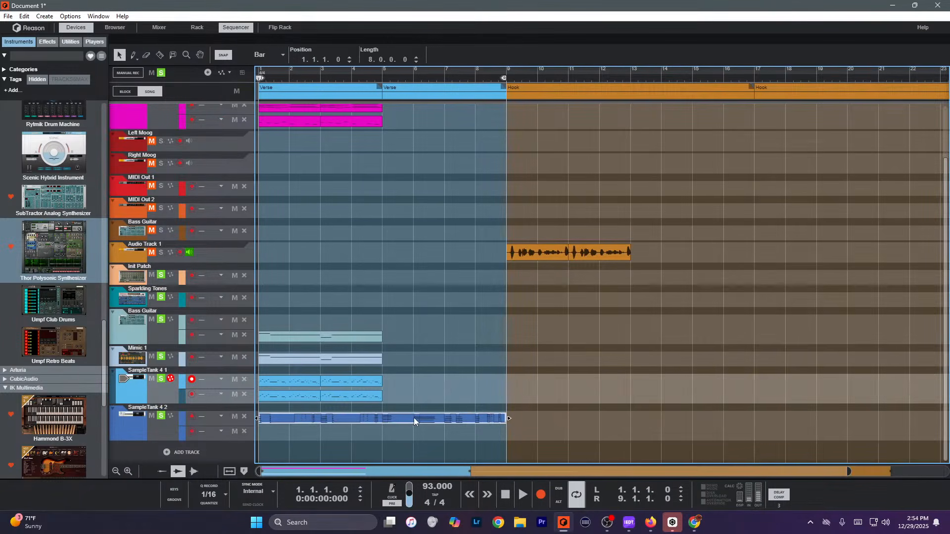
pyautogui.press('r')
pyautogui.click(383, 419)
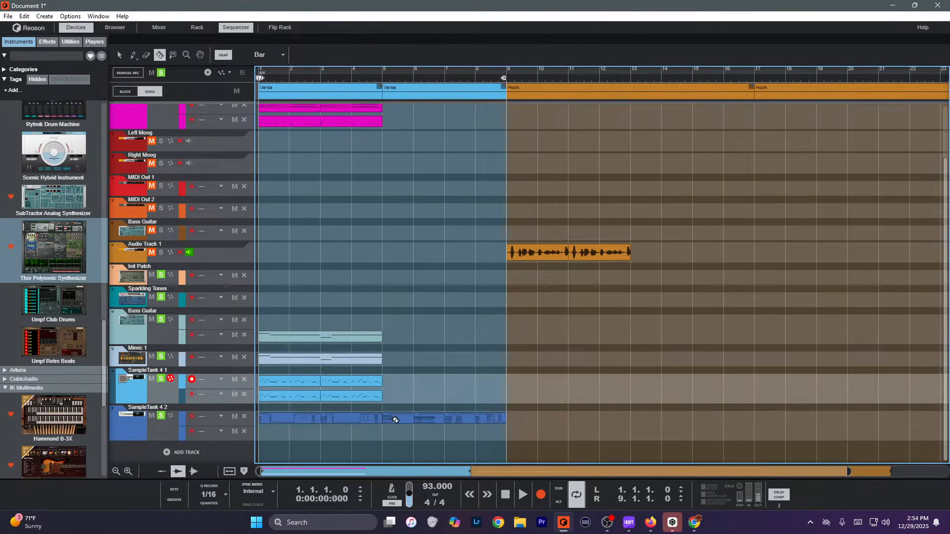
pyautogui.moveTo(407, 421); pyautogui.dragTo(411, 358)
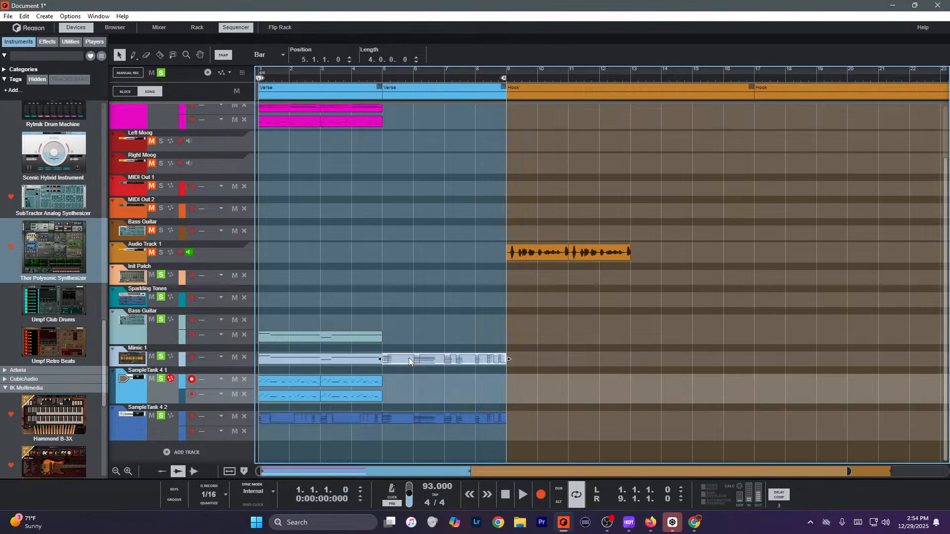
# In the Mimic 1 clip at bar 5, delete the upper chord notes in bars 5 to 7, keeping each chord's lowest note.
pyautogui.doubleClick(410, 359)
pyautogui.scroll(-3, 588, 340)
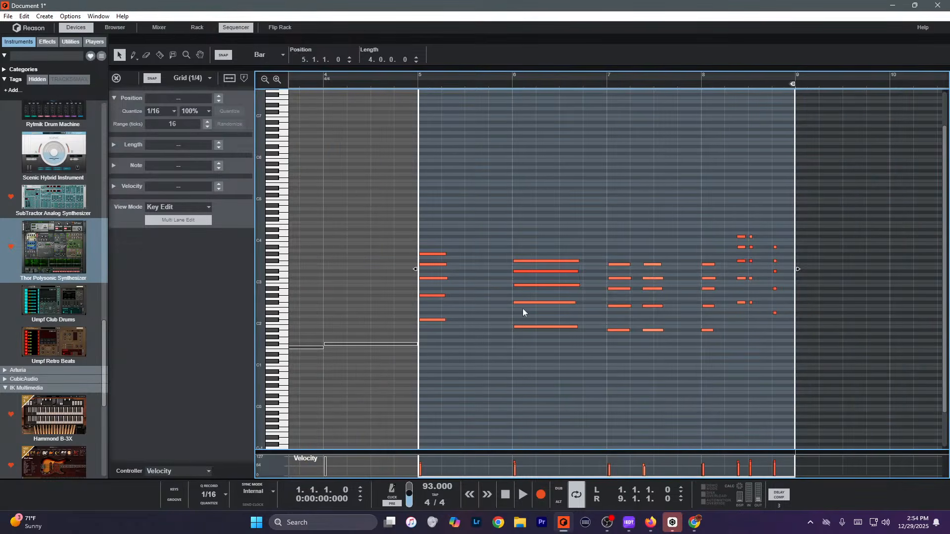
pyautogui.moveTo(568, 227); pyautogui.dragTo(588, 224)
pyautogui.press('Delete')
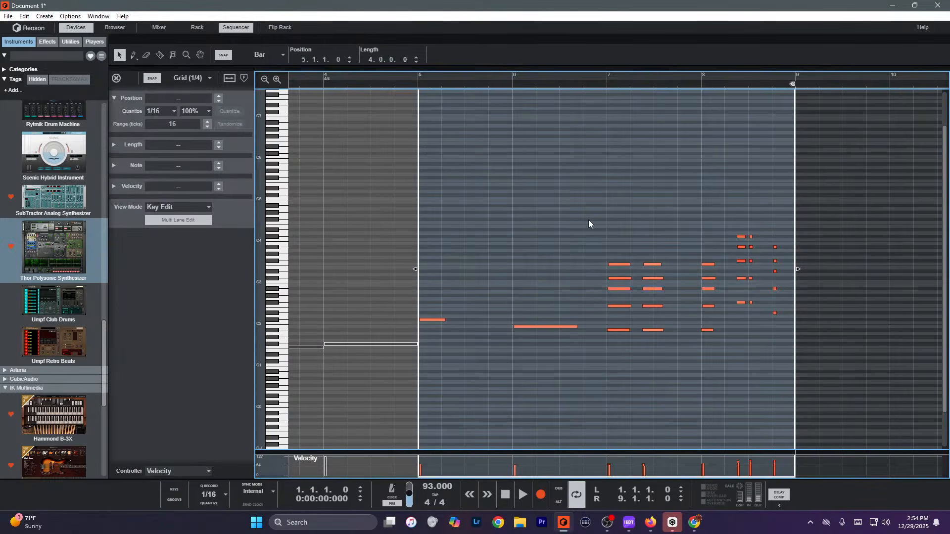
pyautogui.moveTo(658, 270); pyautogui.dragTo(664, 260)
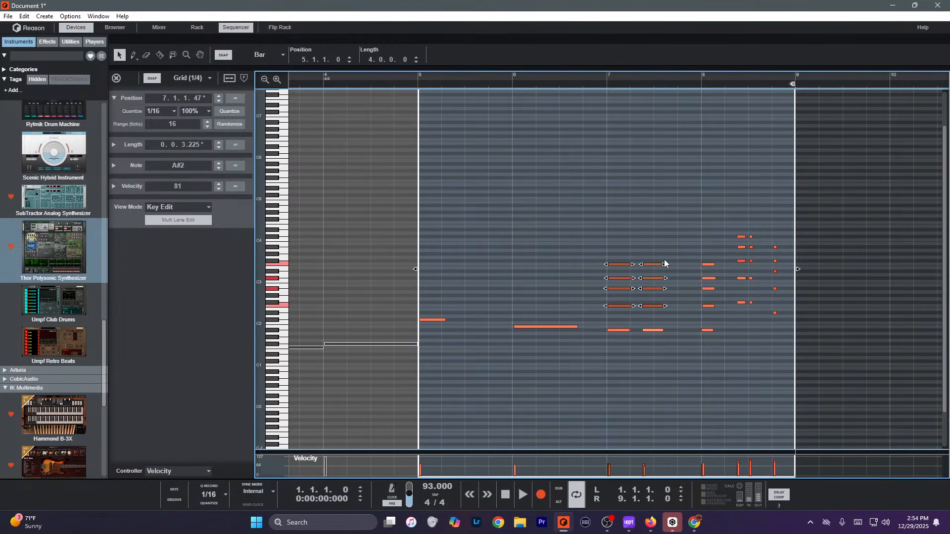
pyautogui.press('Delete')
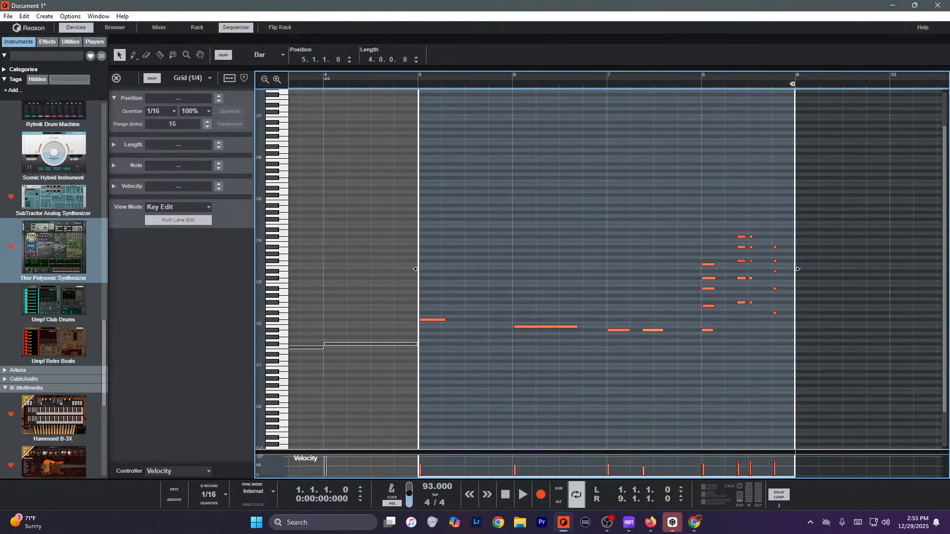
# Delete the upper chord notes in bar 8 of the Mimic 1 clip, keeping each chord's lowest note.
pyautogui.moveTo(693, 302); pyautogui.dragTo(766, 219)
pyautogui.click(725, 237)
pyautogui.press('Delete')
pyautogui.press('Delete')
pyautogui.moveTo(787, 297); pyautogui.dragTo(760, 214)
pyautogui.press('Delete')
# Play the edited Mimic 1 clip from bar 5 and return to the arrangement.
pyautogui.click(413, 84)
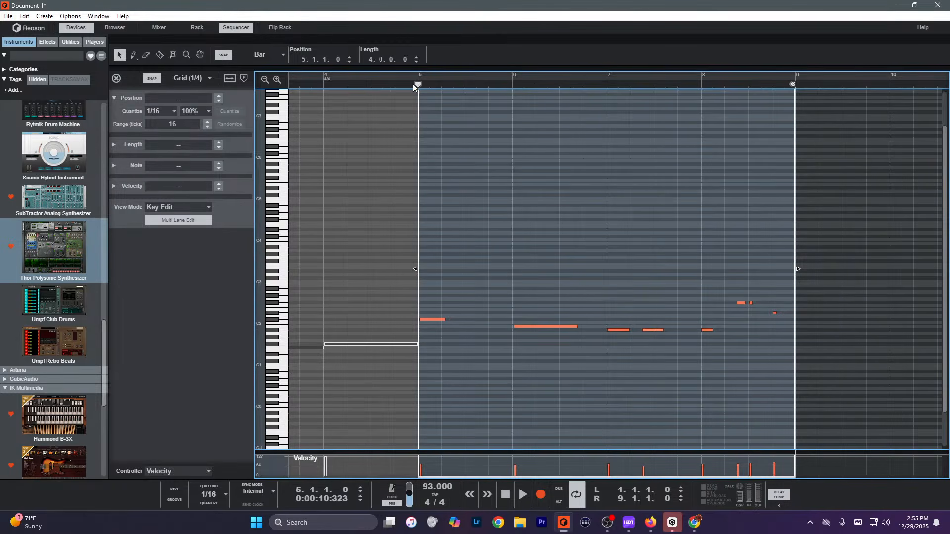
pyautogui.hotkey('alt', 'space')
pyautogui.press('Escape')
pyautogui.press('space')
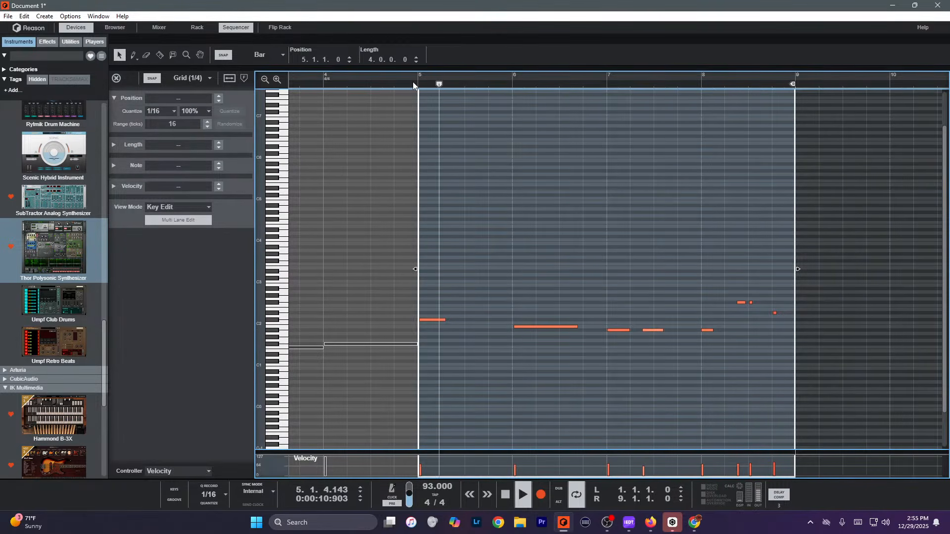
pyautogui.hotkey('ctrl', 'e')
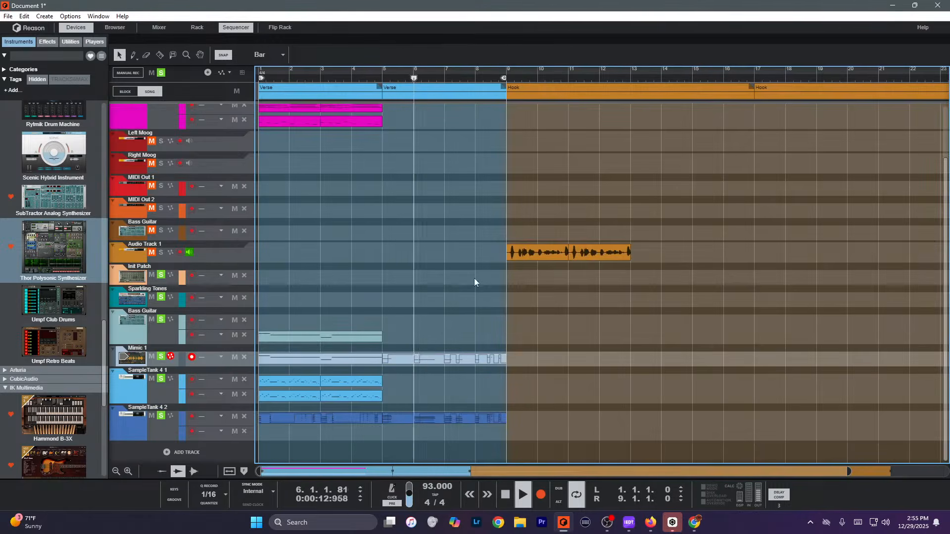
# Copy the edited Mimic 1 clip to the lower Bass Guitar track at bar 5 and check the notes in both clips.
pyautogui.moveTo(432, 360); pyautogui.dragTo(426, 336)
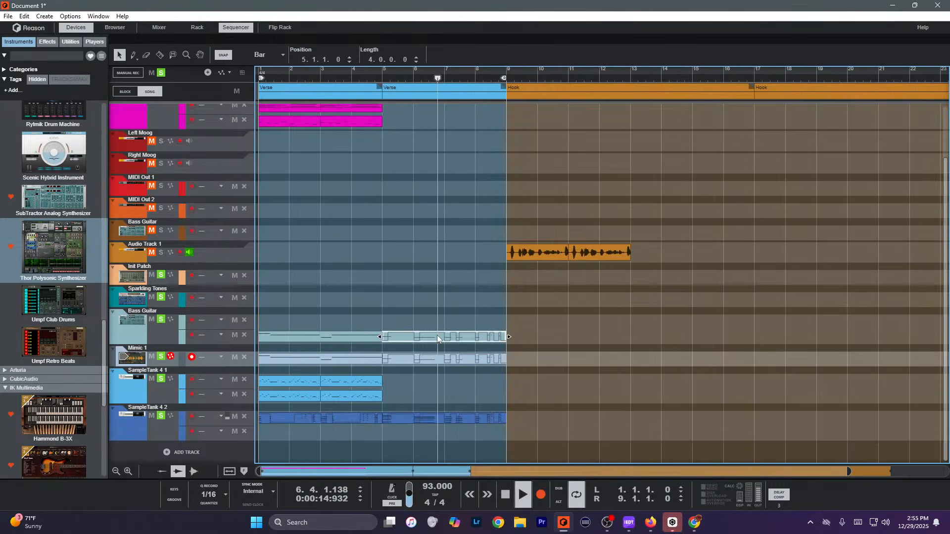
pyautogui.hotkey('ctrl', 'e')
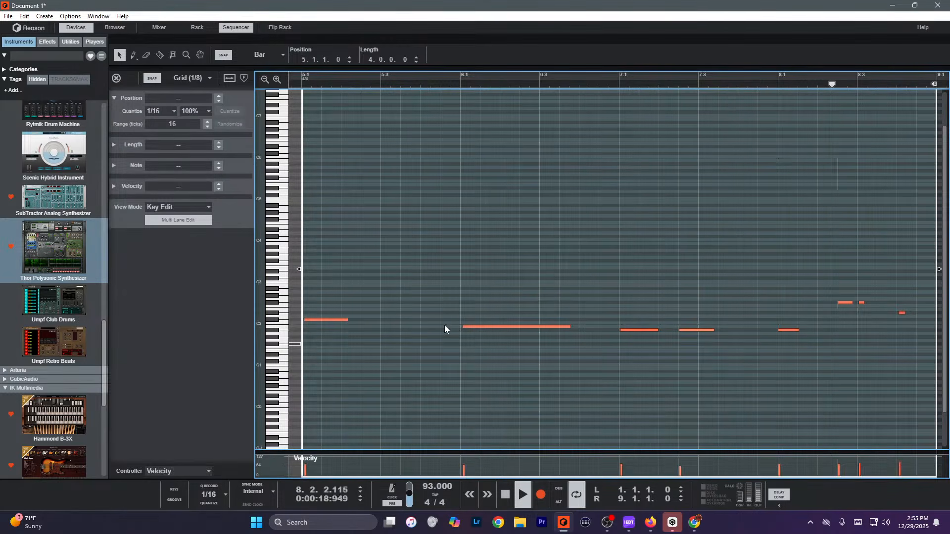
pyautogui.click(451, 327)
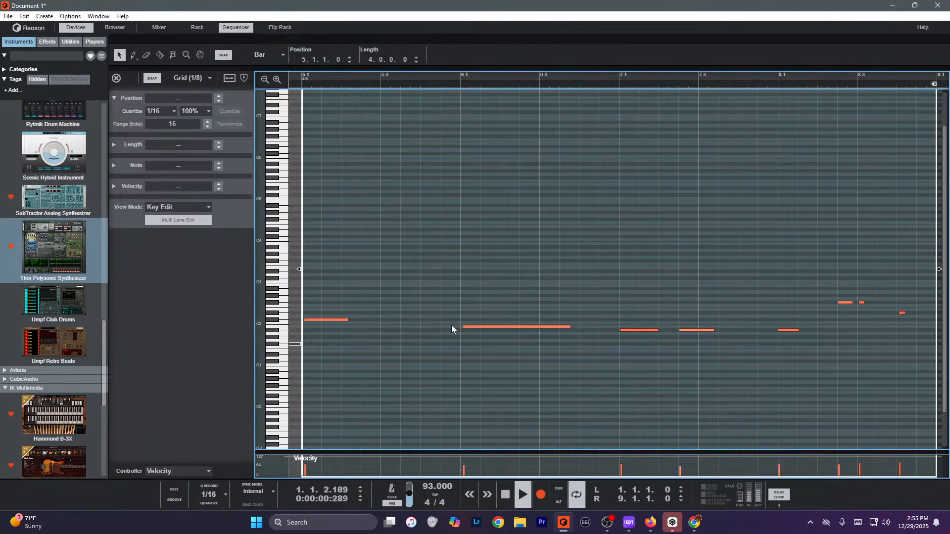
pyautogui.hotkey('ctrl', 'e')
pyautogui.hotkey('ctrl', 'e')
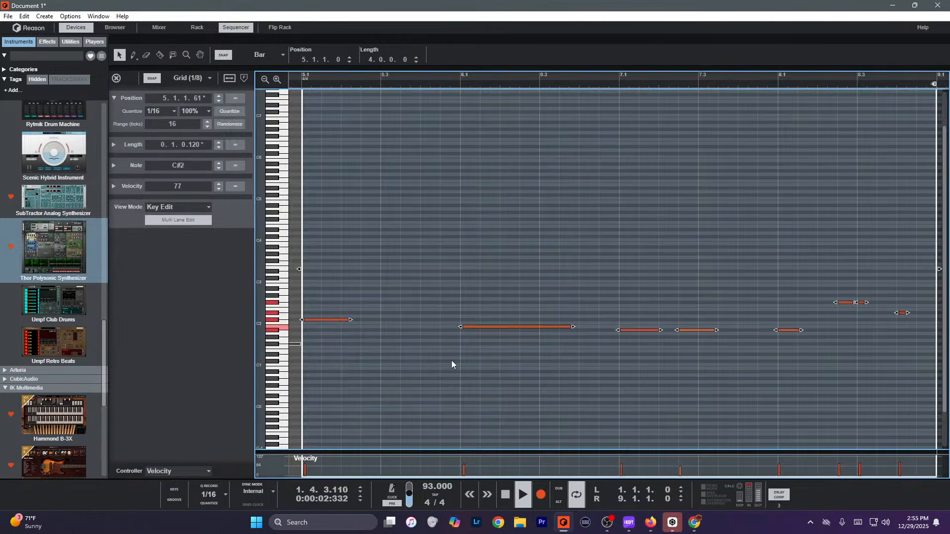
pyautogui.hotkey('ctrl', 'e')
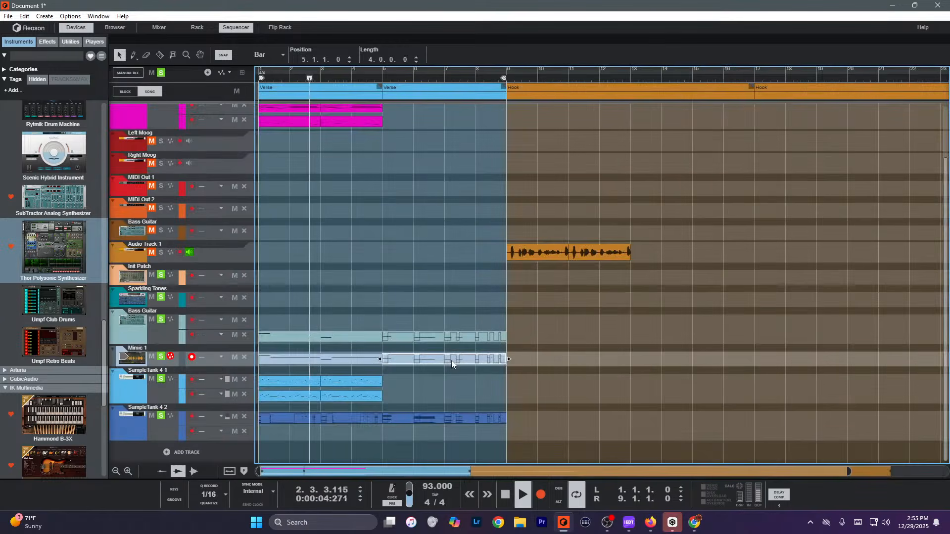
# Duplicate the four SampleTank 4 1 clips into bars 5 to 8.
pyautogui.moveTo(406, 402); pyautogui.dragTo(280, 380)
pyautogui.hotkey('ctrl', 'd')
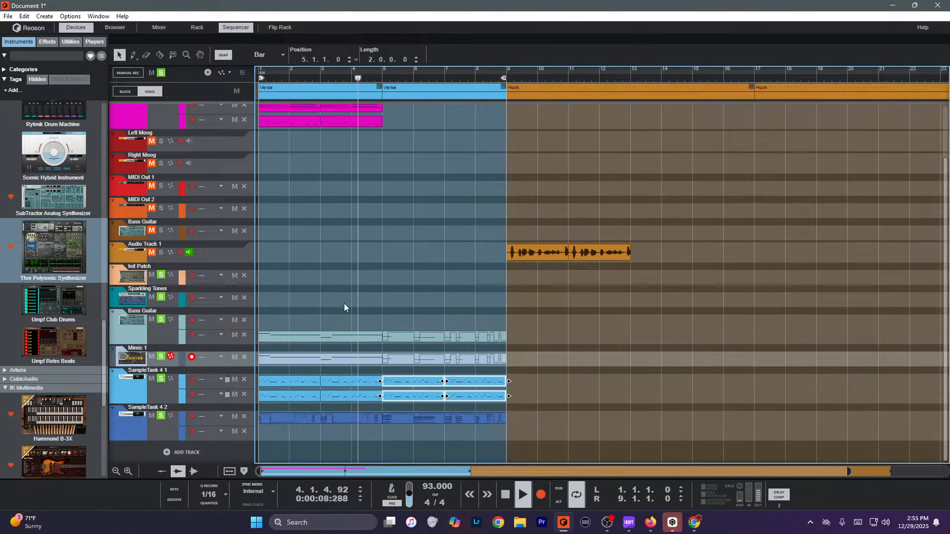
# Stop playback and turn off input monitoring on Audio Track 1.
pyautogui.scroll(-1, 344, 304)
pyautogui.click(477, 252)
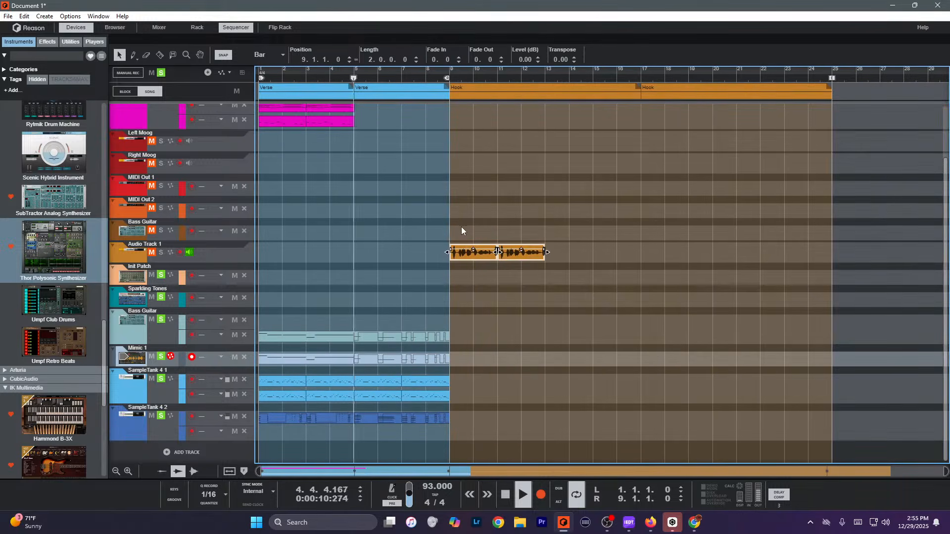
pyautogui.scroll(-1, 390, 252)
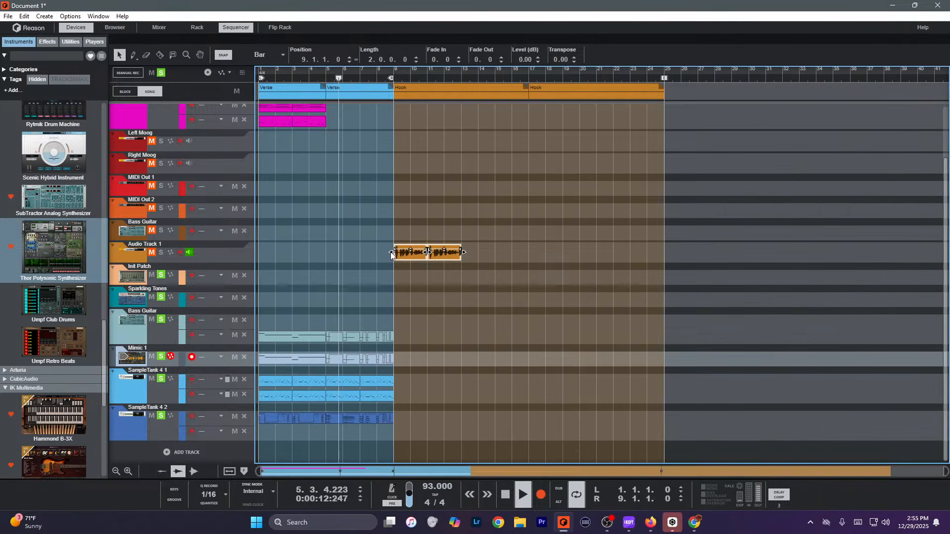
pyautogui.scroll(-1, 308, 266)
pyautogui.click(494, 303)
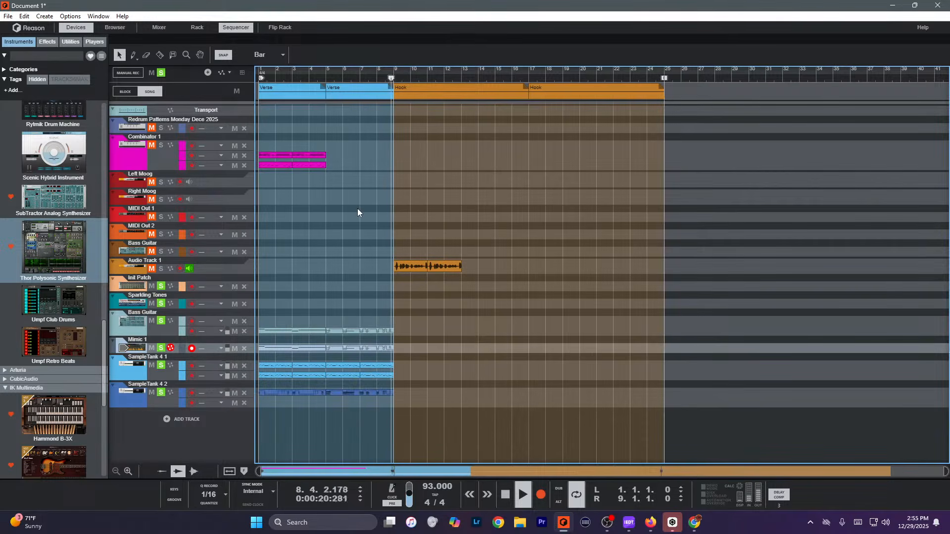
pyautogui.press('space')
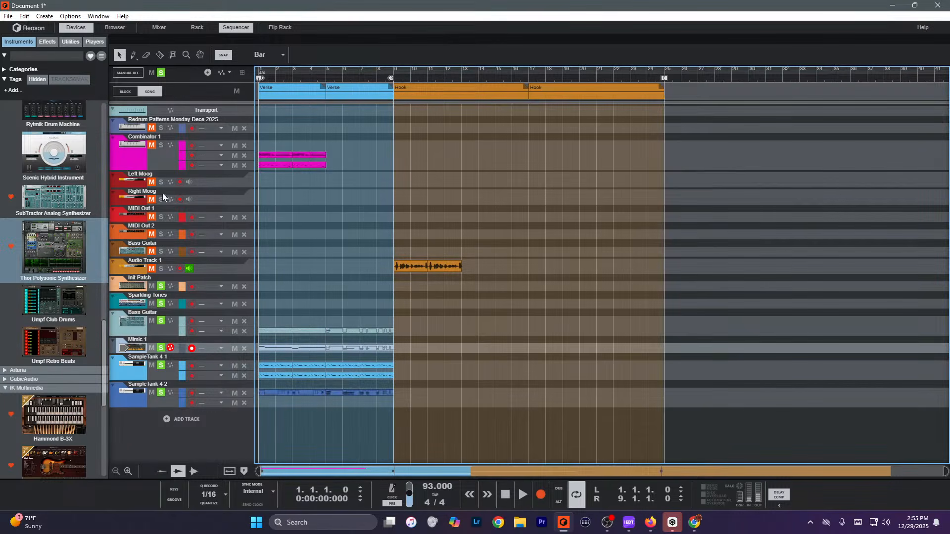
pyautogui.click(189, 269)
pyautogui.click(188, 267)
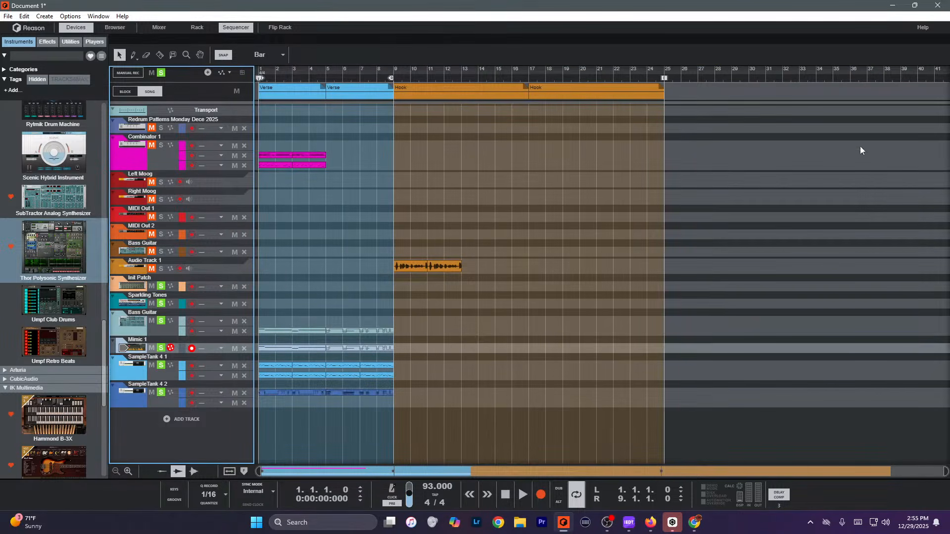
pyautogui.click(774, 177)
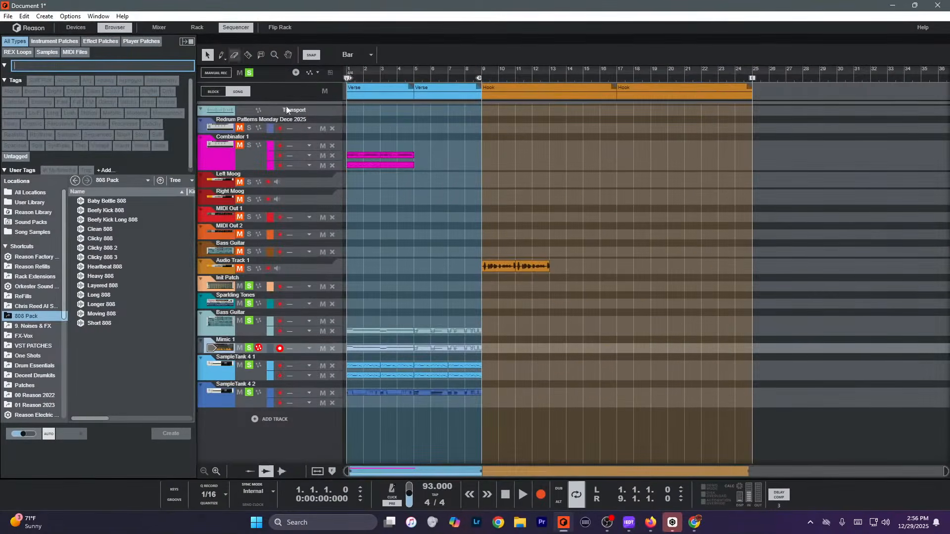
pyautogui.click(443, 186)
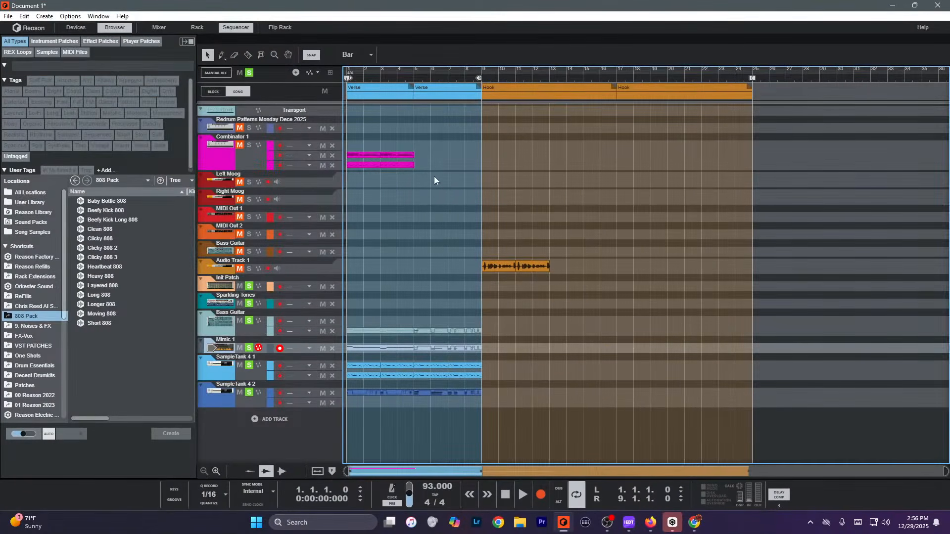
# Turn off loading the default sound in new devices in the Browsing preferences and move the Preferences window aside.
pyautogui.click(71, 16)
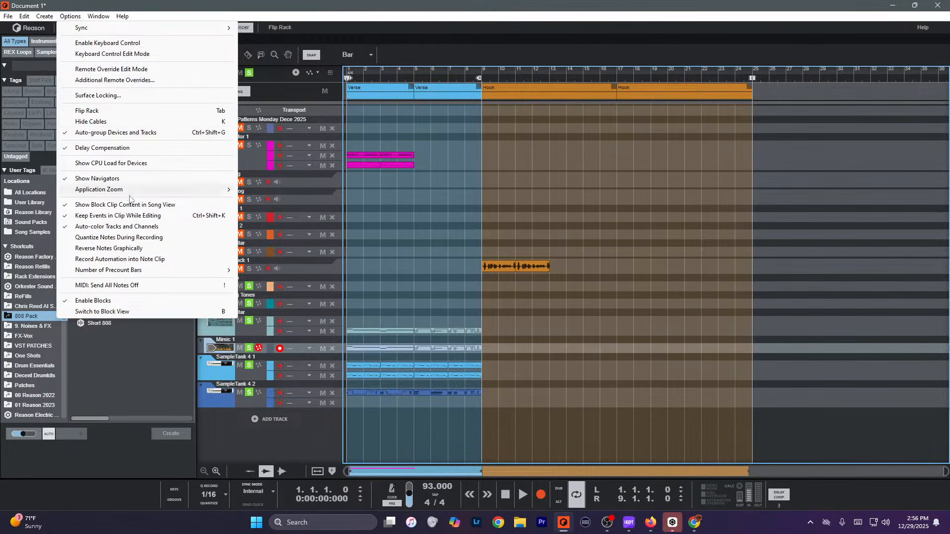
pyautogui.moveTo(24, 15)
pyautogui.click(58, 141)
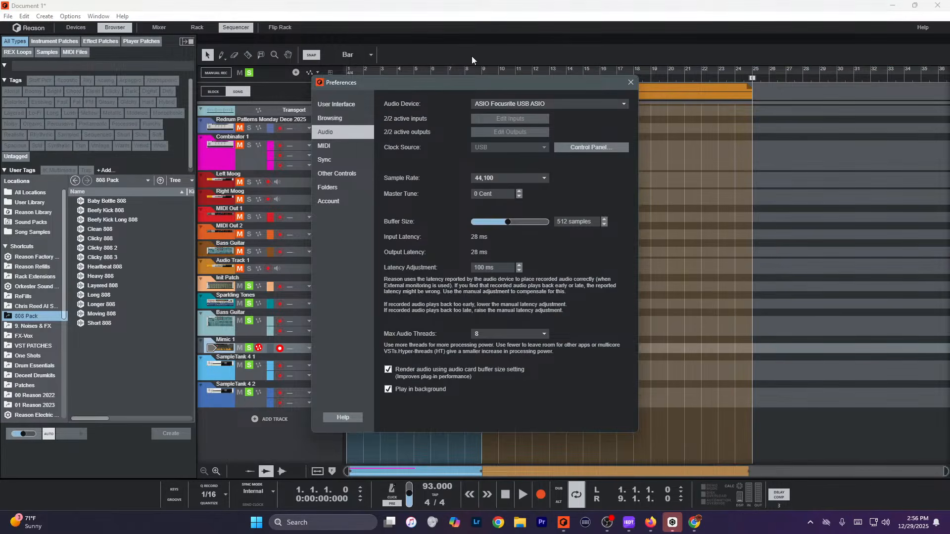
pyautogui.click(348, 118)
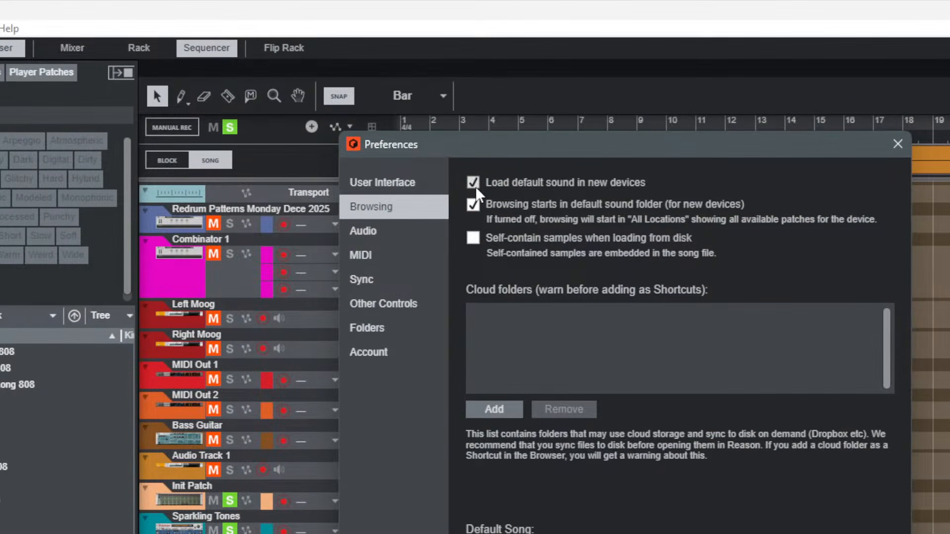
pyautogui.moveTo(477, 149); pyautogui.dragTo(769, 147)
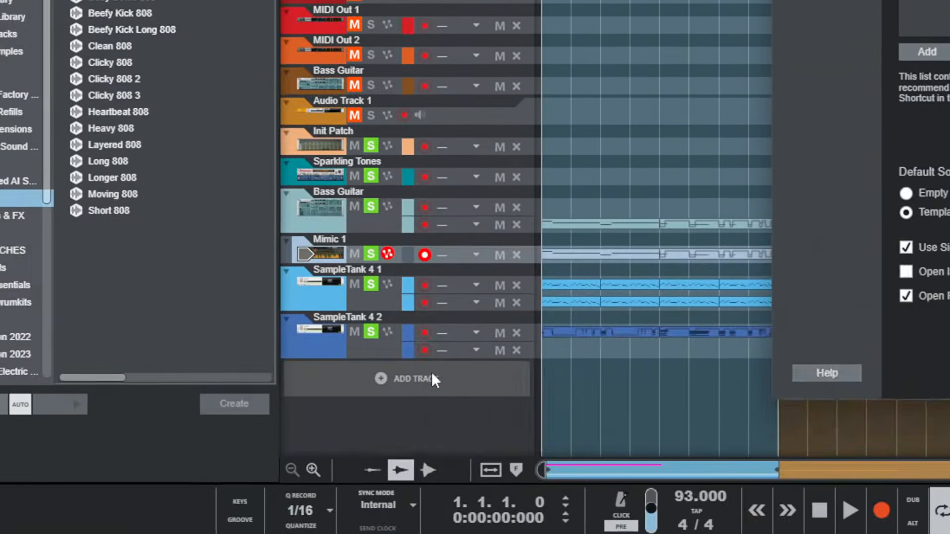
# Add a SubTractor Analog Synthesizer instrument track below SampleTank 4 2 and show it in the rack.
pyautogui.click(256, 529)
pyautogui.moveTo(488, 389)
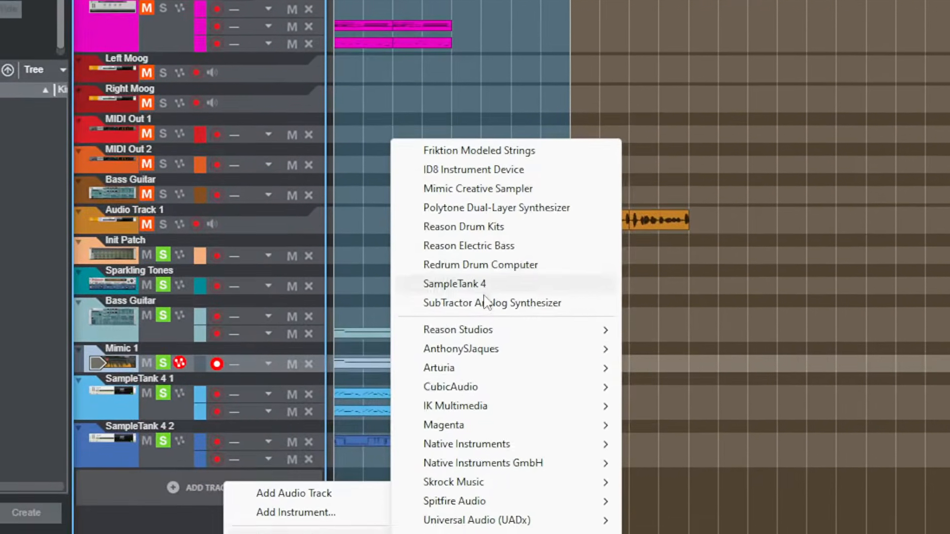
pyautogui.click(504, 261)
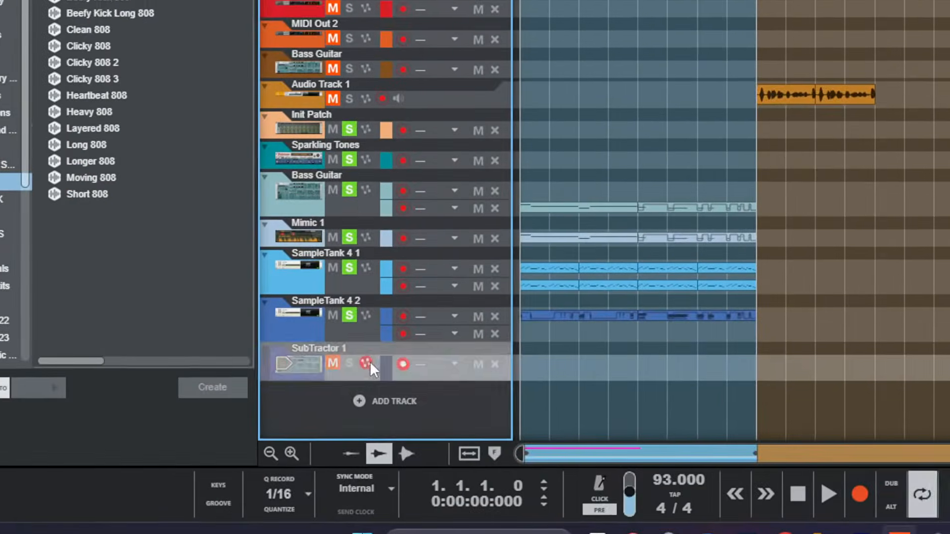
pyautogui.press('F6')
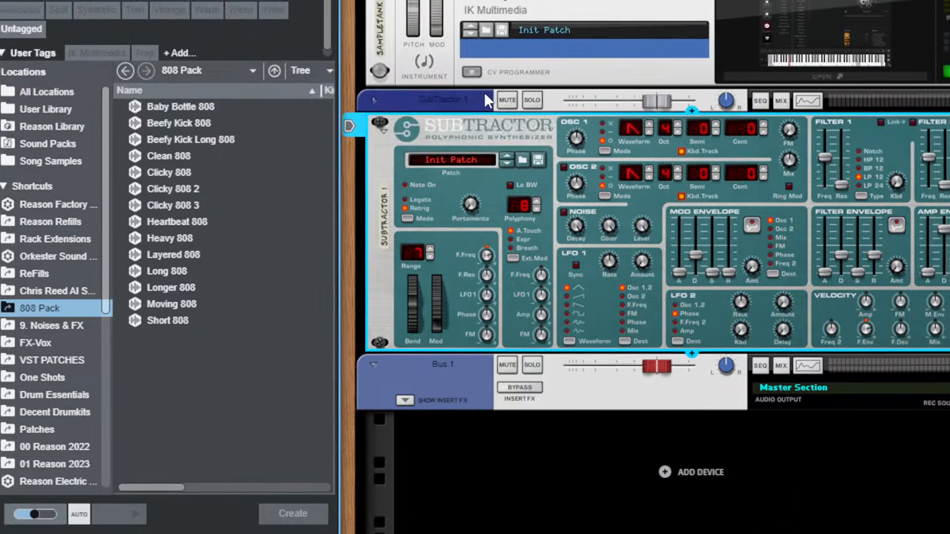
# Turn loading the default sound in new devices back on and add another SubTractor Analog Synthesizer below Bus 1.
pyautogui.hotkey('alt', 'Tab')
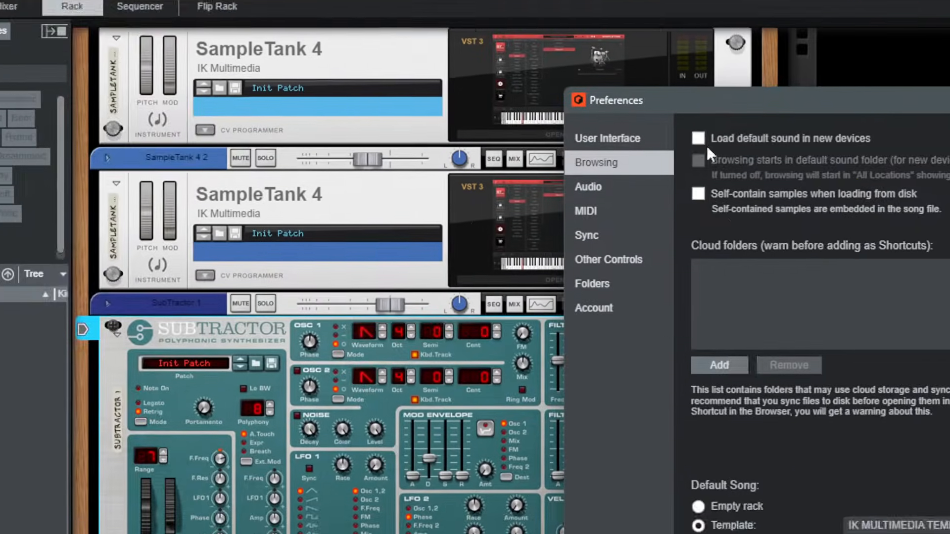
pyautogui.click(697, 139)
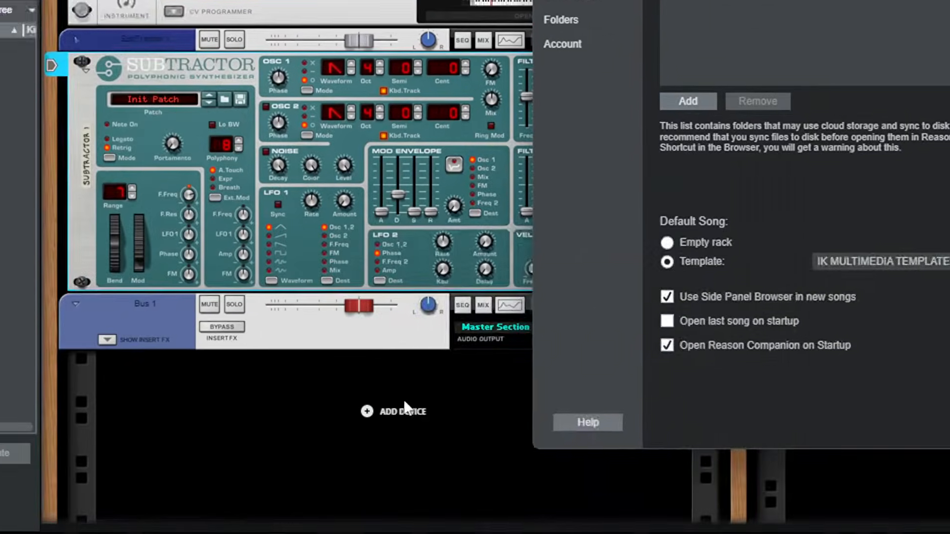
pyautogui.rightClick(405, 403)
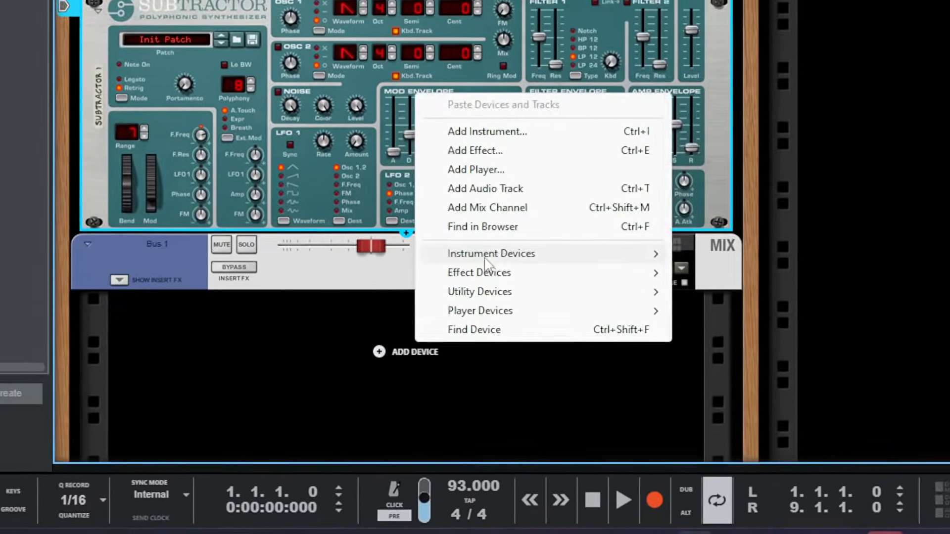
pyautogui.moveTo(473, 311)
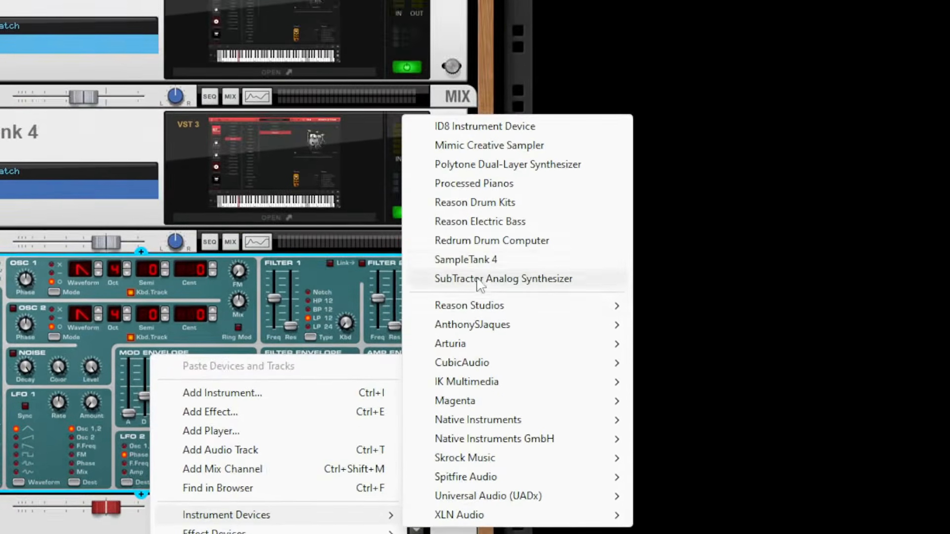
pyautogui.click(485, 204)
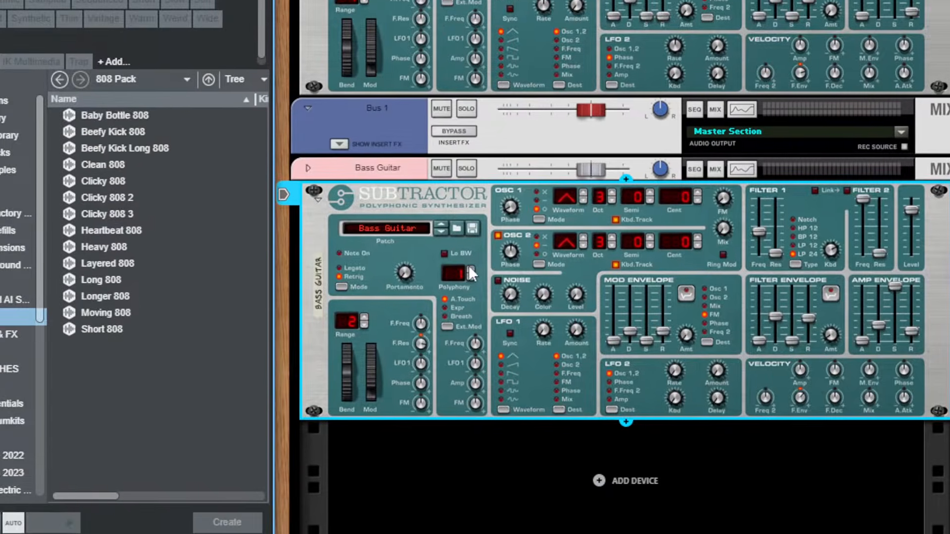
# Open the patch browser of the new Bass Guitar SubTractor to view its starting sound folder and return to the rack.
pyautogui.hotkey('alt', 'Tab')
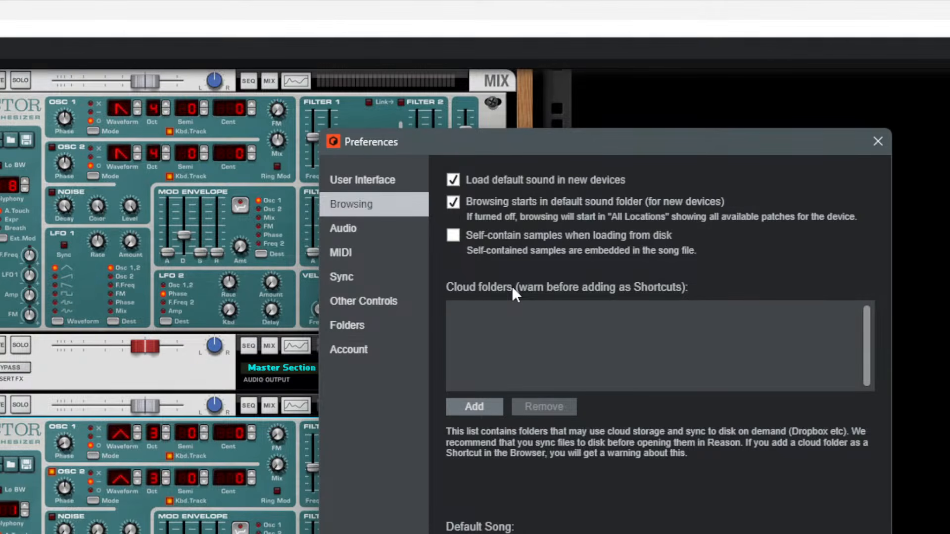
pyautogui.click(14, 456)
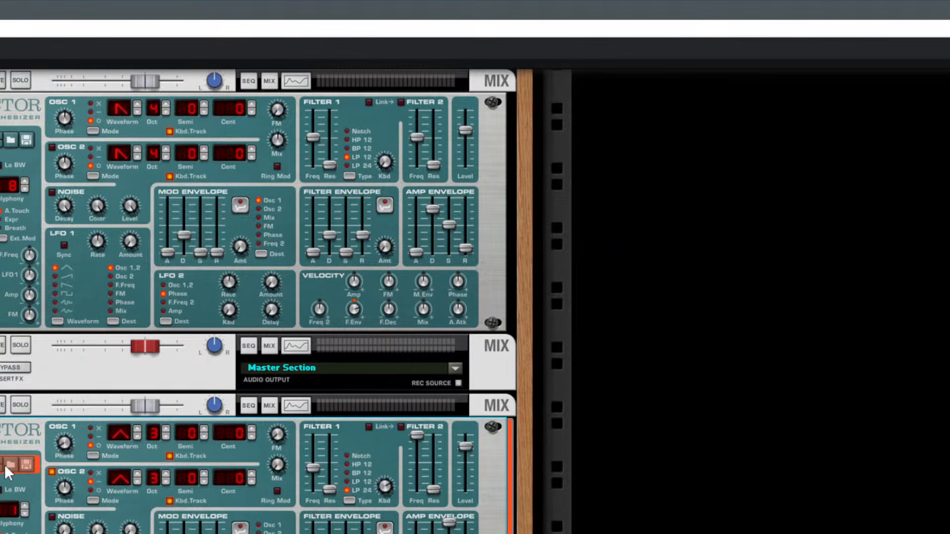
pyautogui.hotkey('alt', 'Tab')
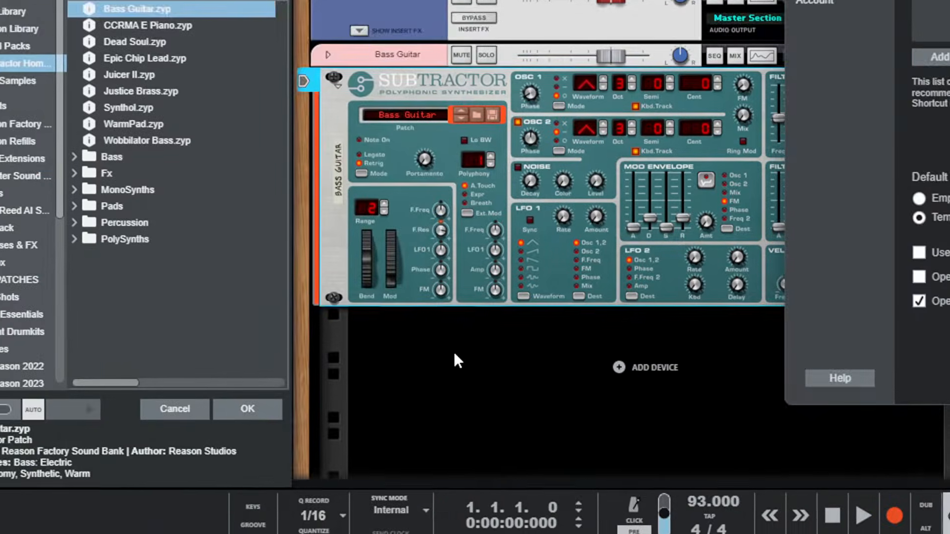
pyautogui.click(453, 352)
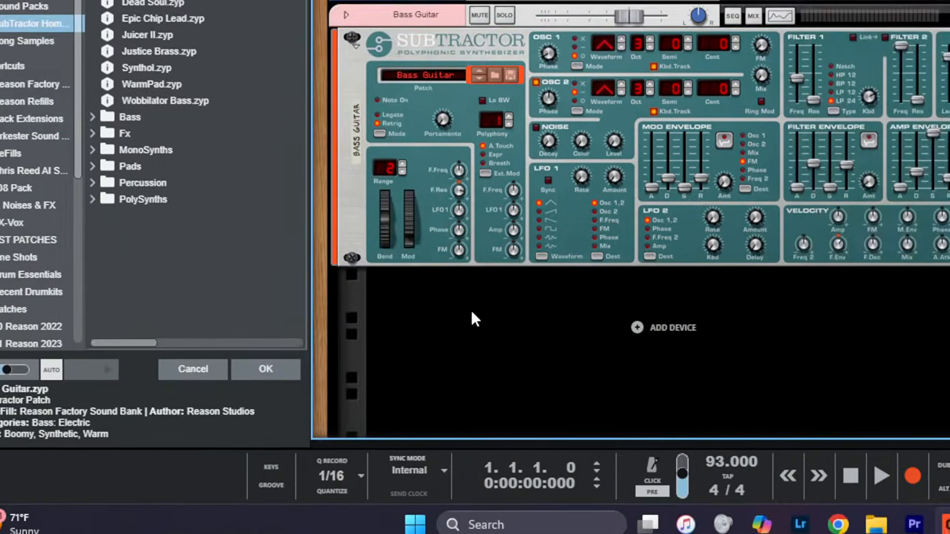
pyautogui.click(473, 308)
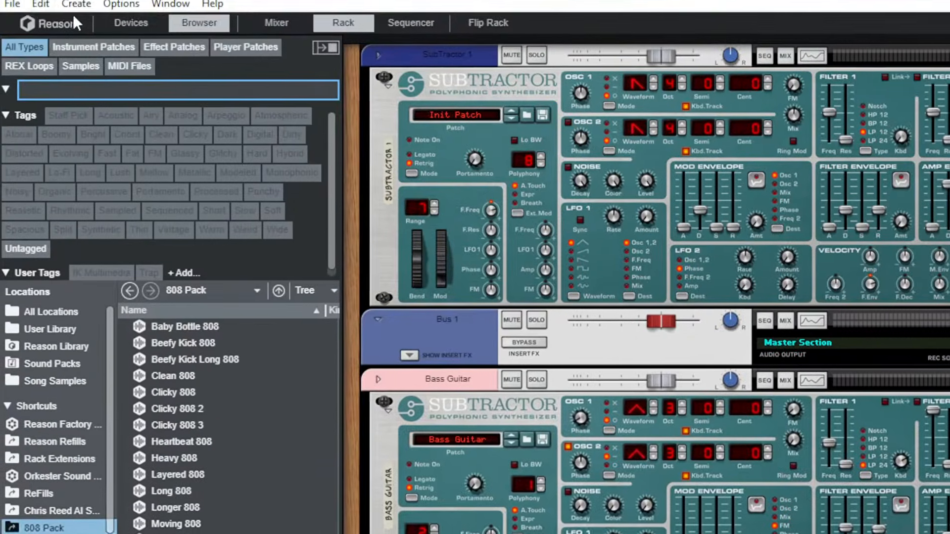
pyautogui.click(44, 24)
pyautogui.click(91, 211)
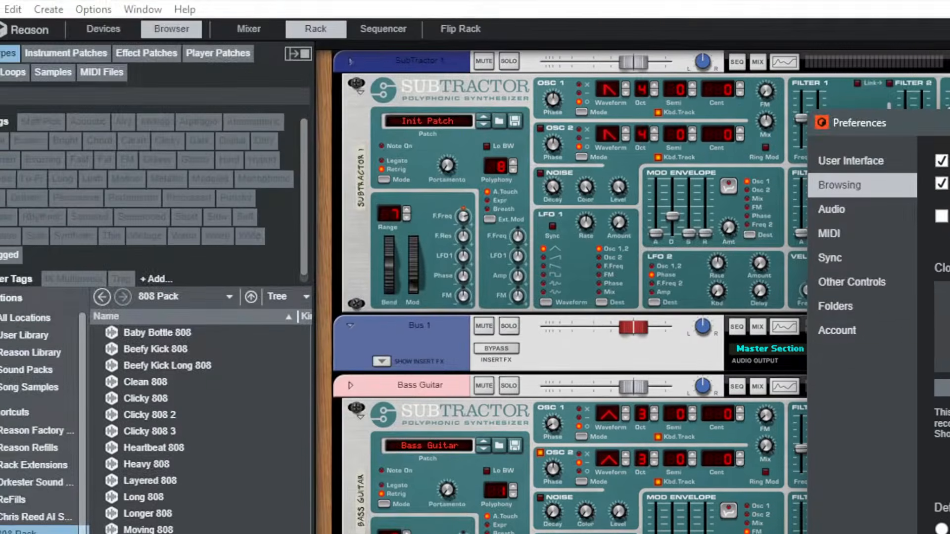
pyautogui.press('Escape')
pyautogui.click(16, 33)
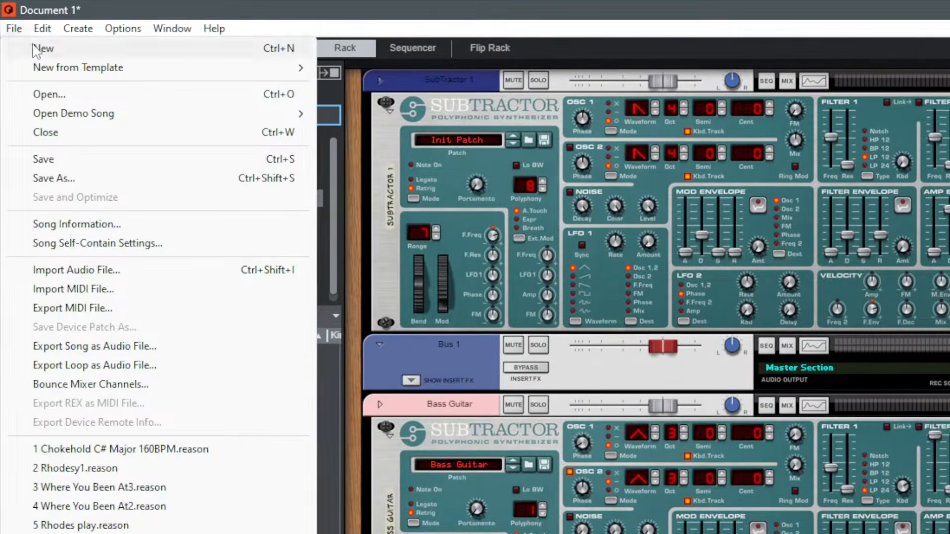
pyautogui.click(39, 47)
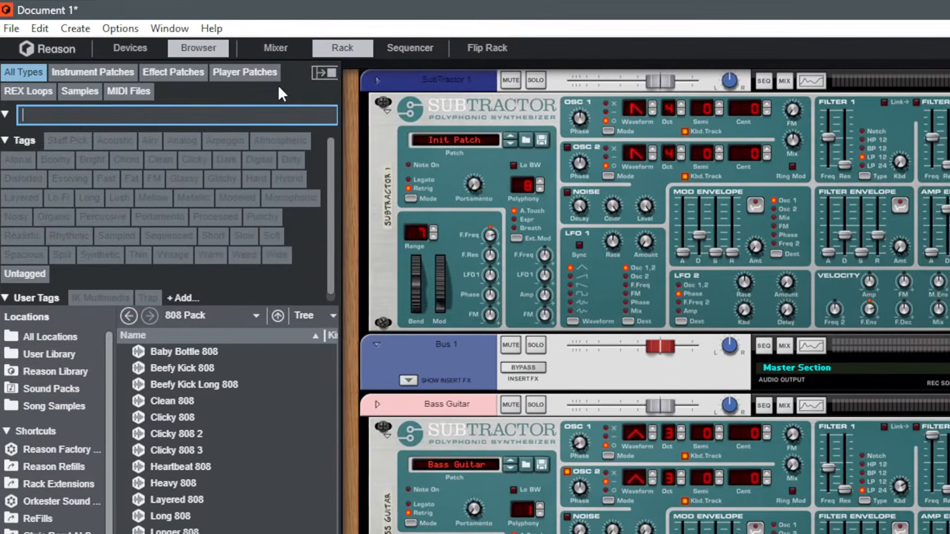
# Detach the Browser into a floating window, move it over the rack and dock it back as a side panel.
pyautogui.click(320, 72)
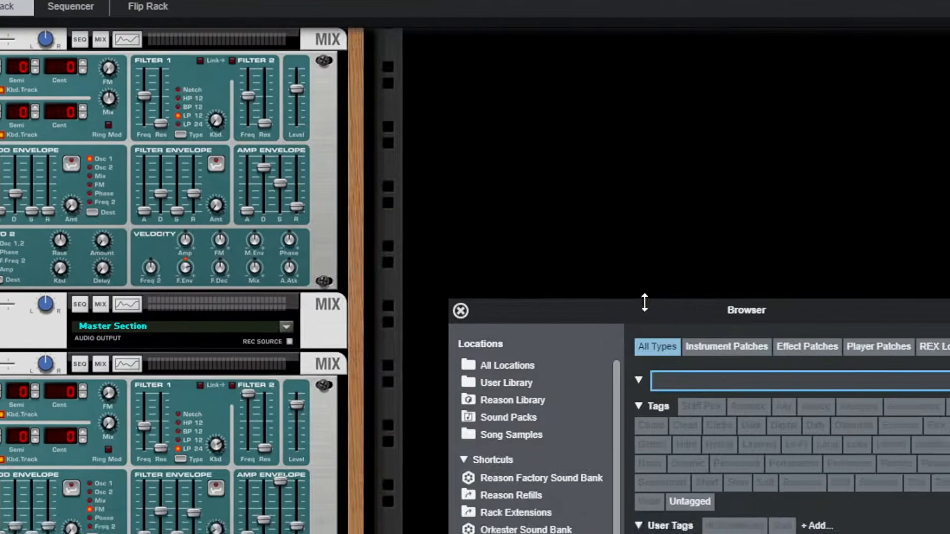
pyautogui.moveTo(644, 304); pyautogui.dragTo(344, 70)
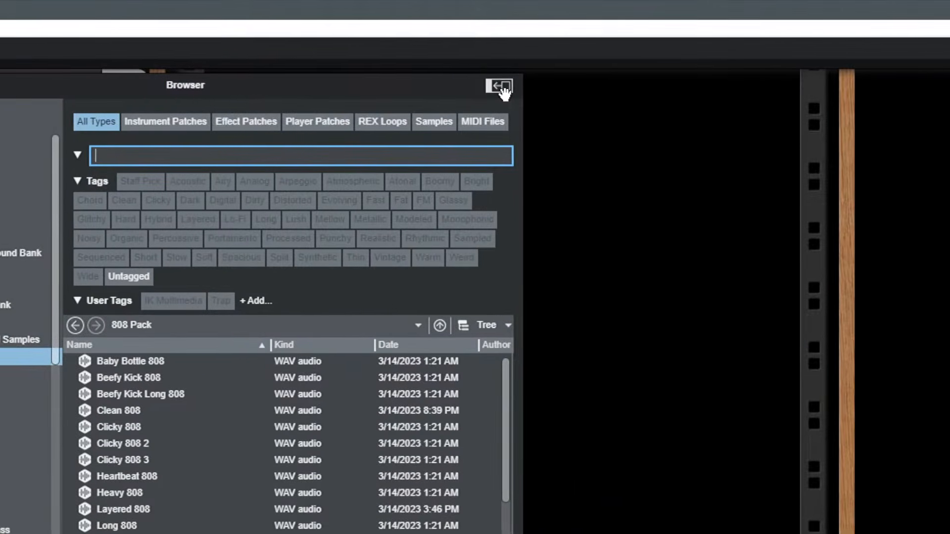
pyautogui.click(478, 86)
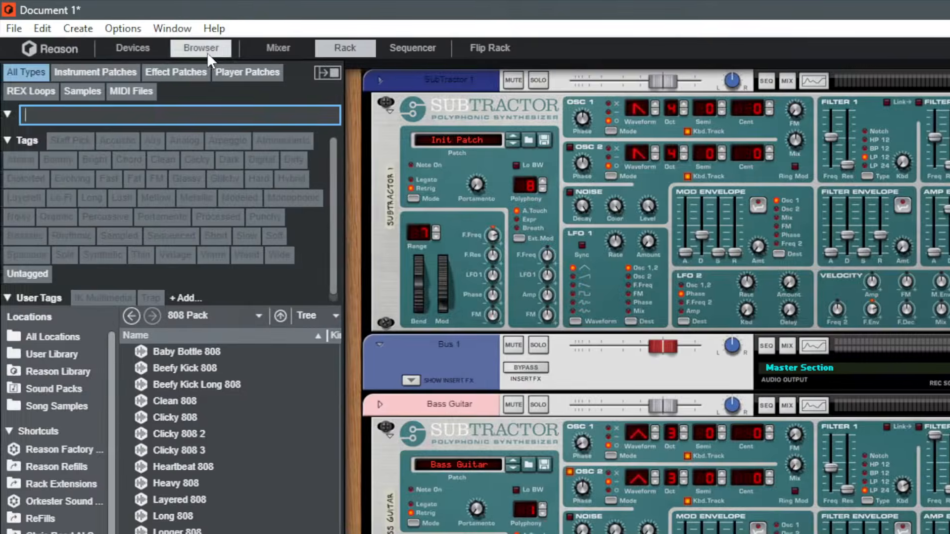
# Toggle the Browser side panel and leave it hidden beside the rack.
pyautogui.click(199, 51)
pyautogui.click(207, 52)
pyautogui.click(207, 52)
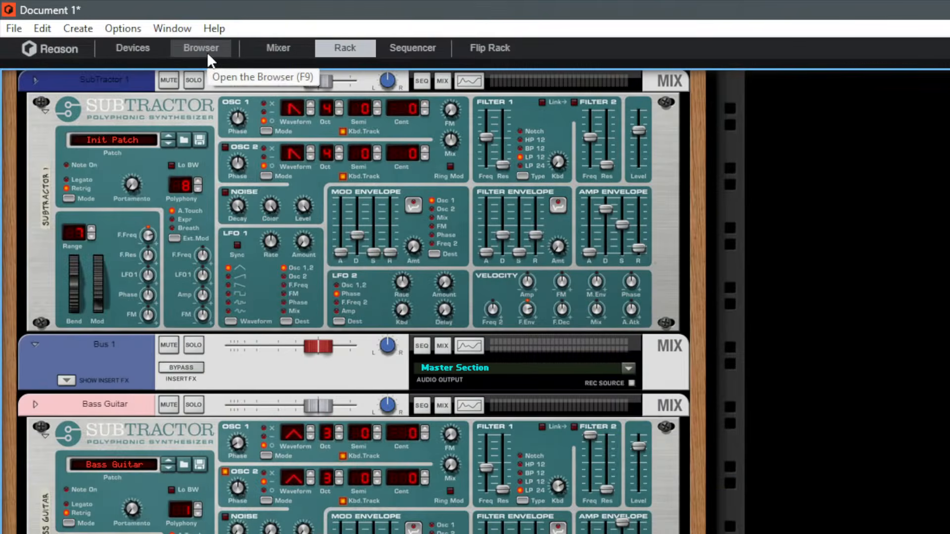
pyautogui.click(11, 30)
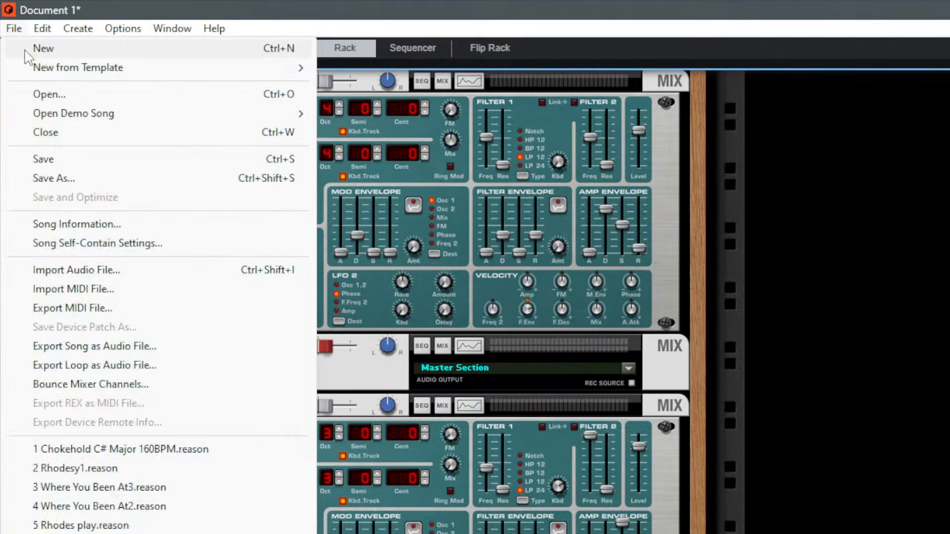
pyautogui.click(25, 51)
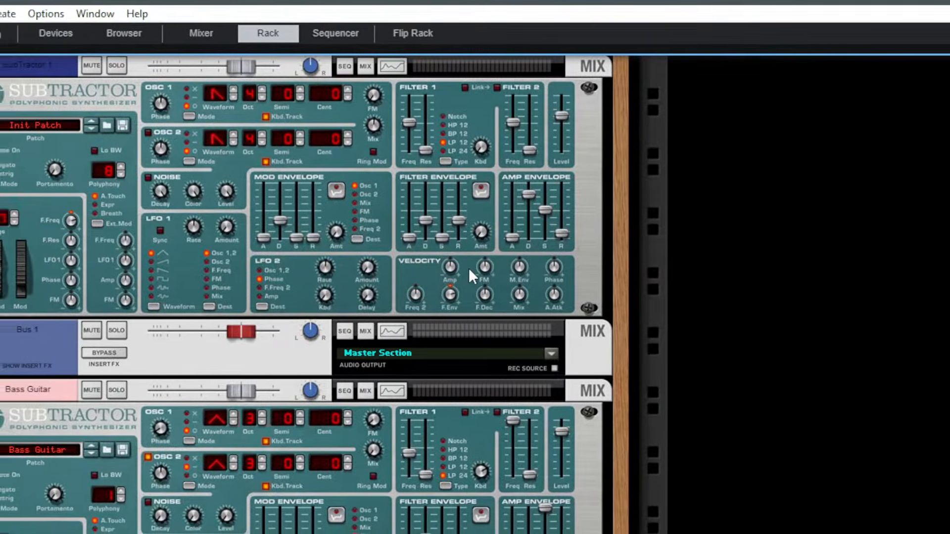
# Enable the side panel Browser for new songs in the Browsing preferences and close the Preferences window.
pyautogui.hotkey('alt', 'Tab')
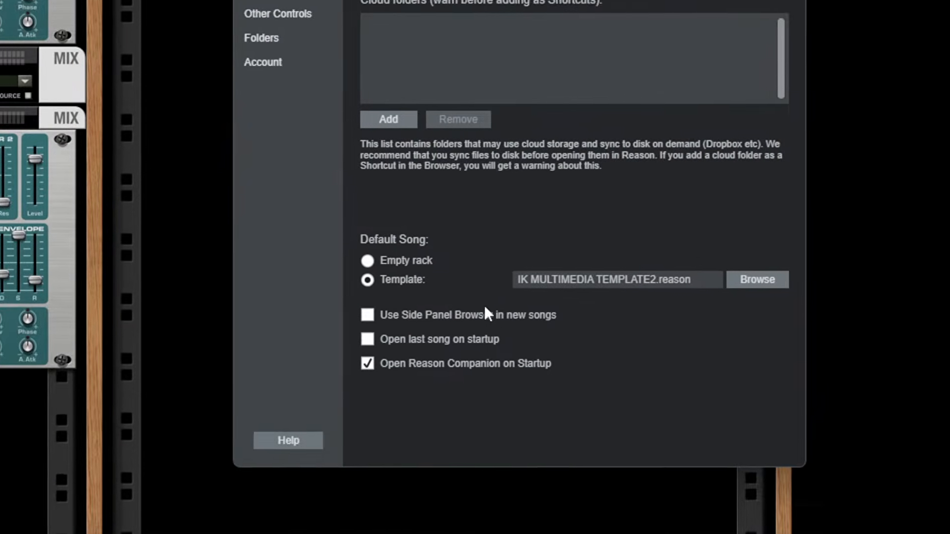
pyautogui.click(476, 278)
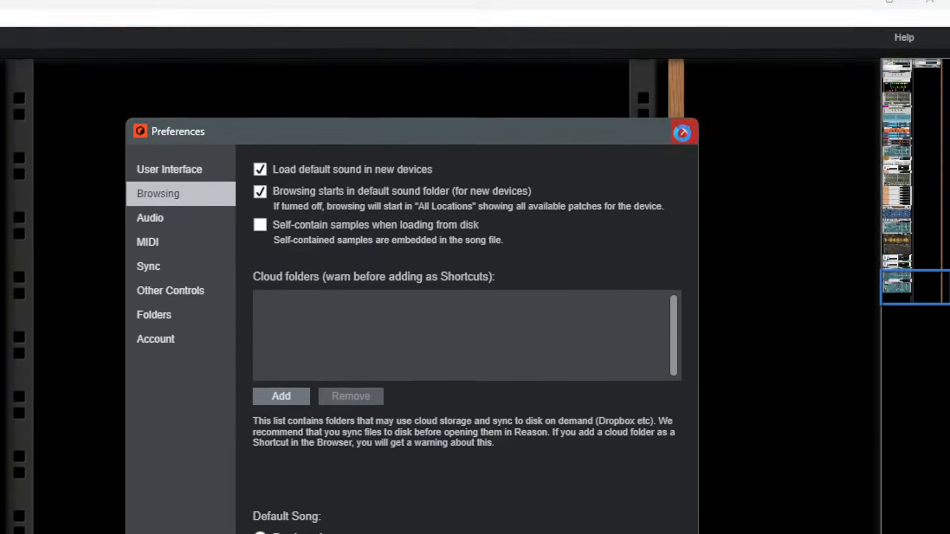
pyautogui.click(683, 89)
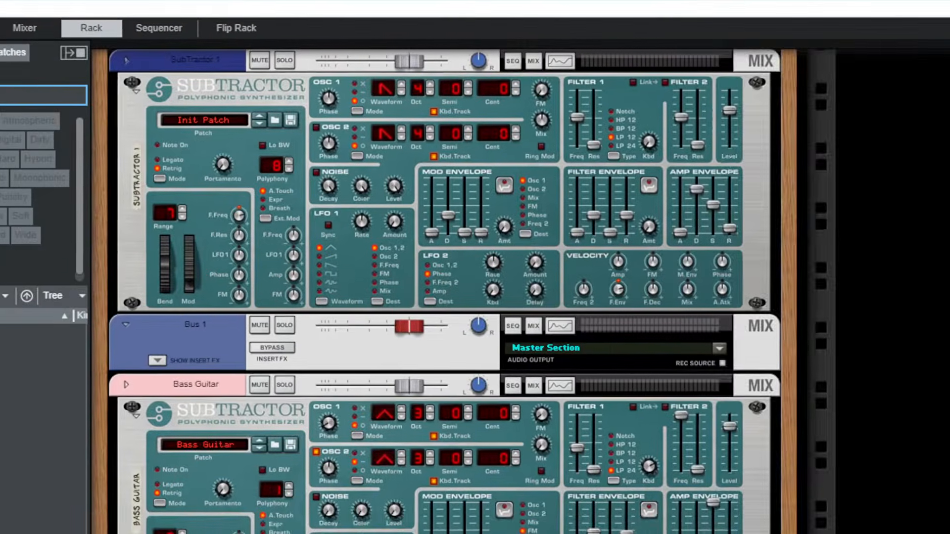
# Reopen the preferences and review the Audio, User Interface and Folders pages, including the list of VST plugin folders.
pyautogui.click(38, 25)
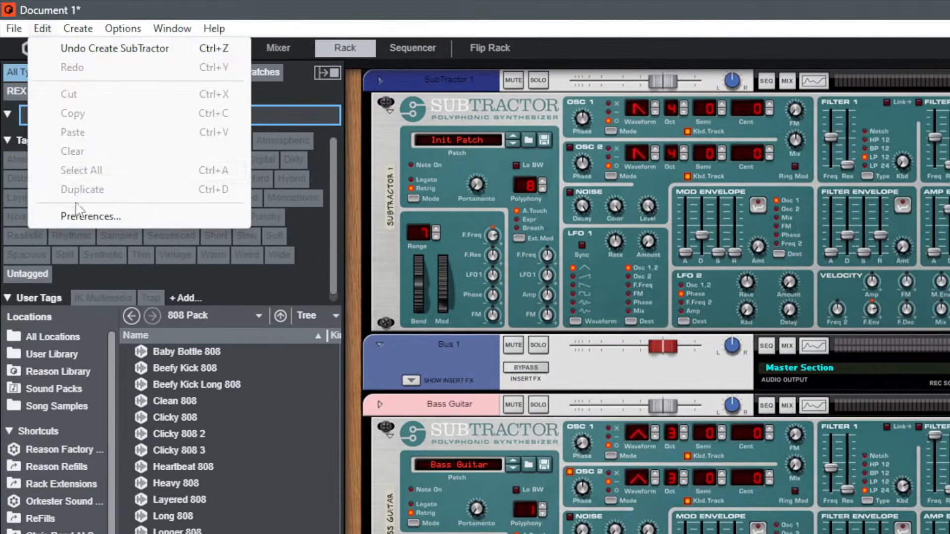
pyautogui.click(78, 210)
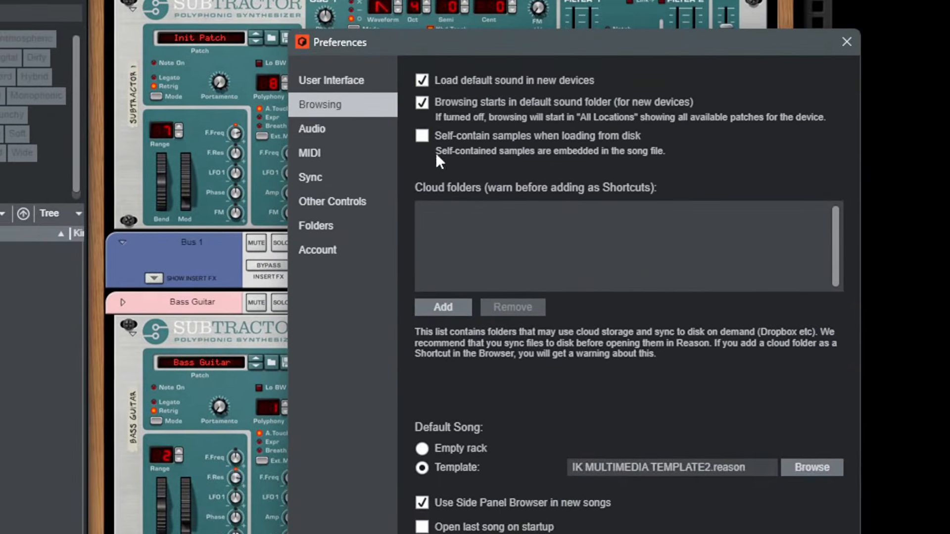
pyautogui.click(312, 129)
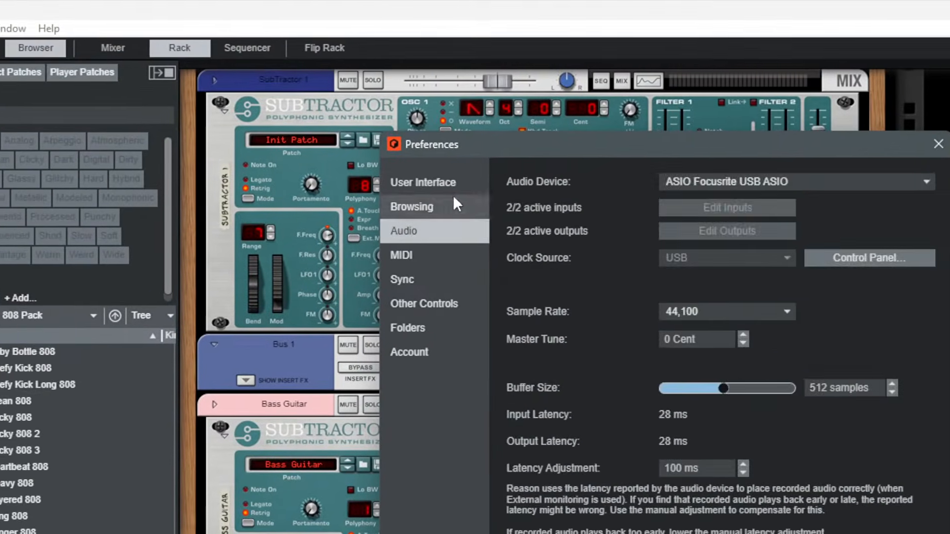
pyautogui.click(445, 182)
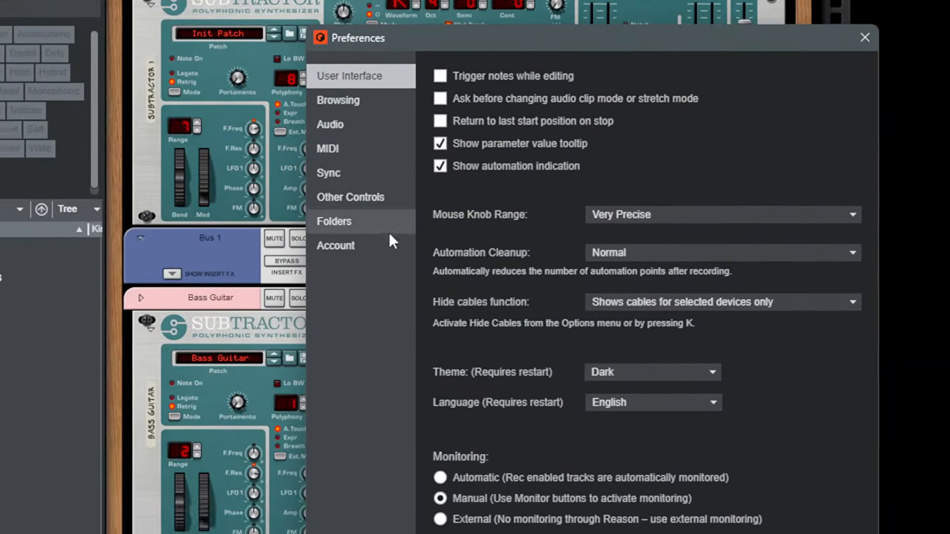
pyautogui.click(260, 256)
pyautogui.click(449, 250)
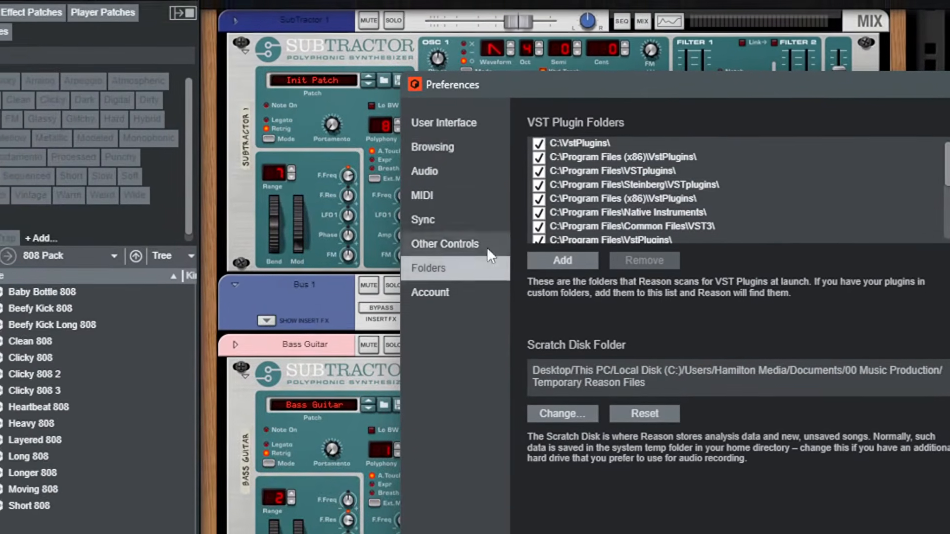
pyautogui.scroll(-3, 542, 185)
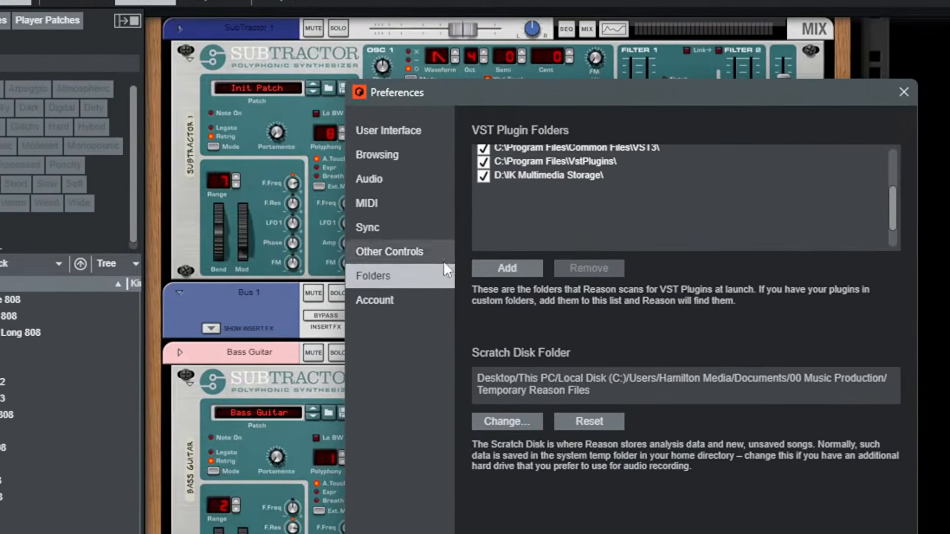
# Review the Sync, MIDI, Audio, User Interface and Browsing preference pages in turn and close the Preferences window.
pyautogui.click(323, 229)
pyautogui.click(301, 205)
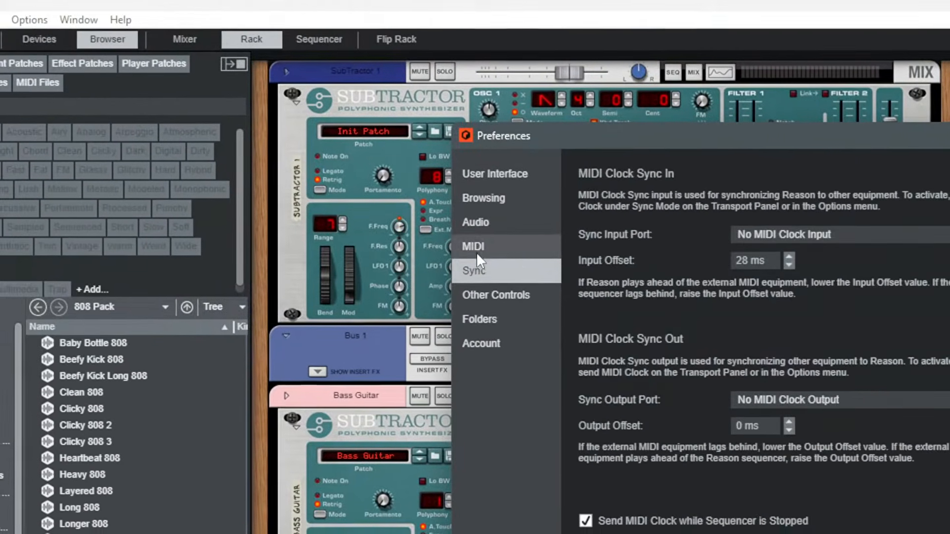
pyautogui.click(476, 250)
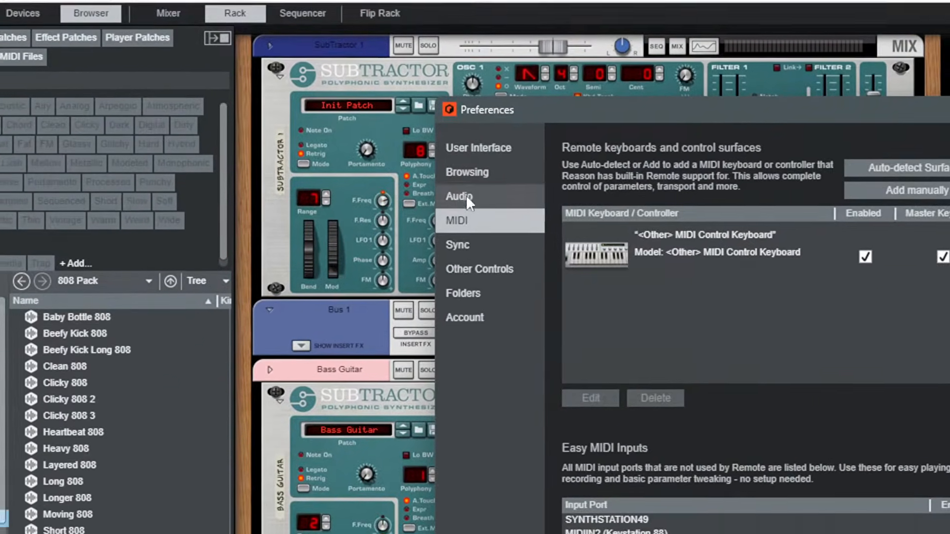
pyautogui.click(465, 196)
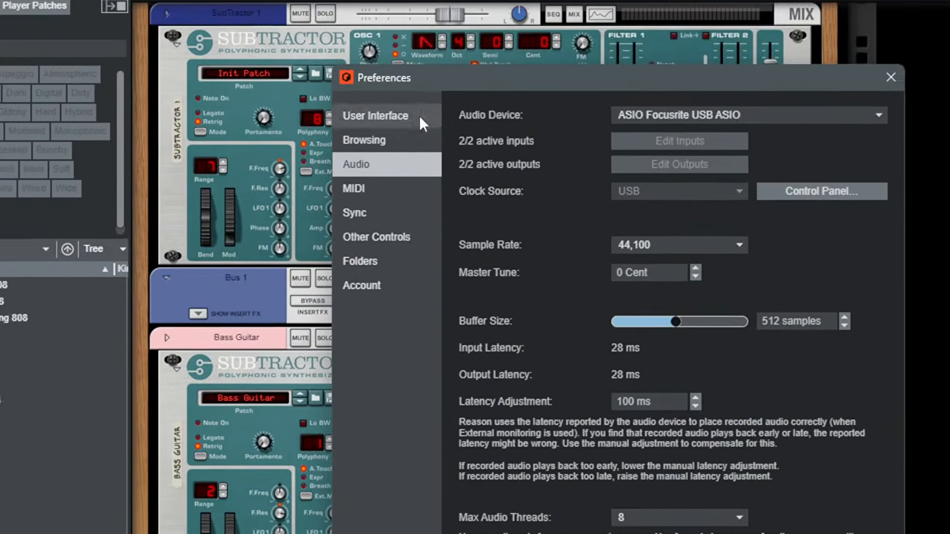
pyautogui.click(461, 180)
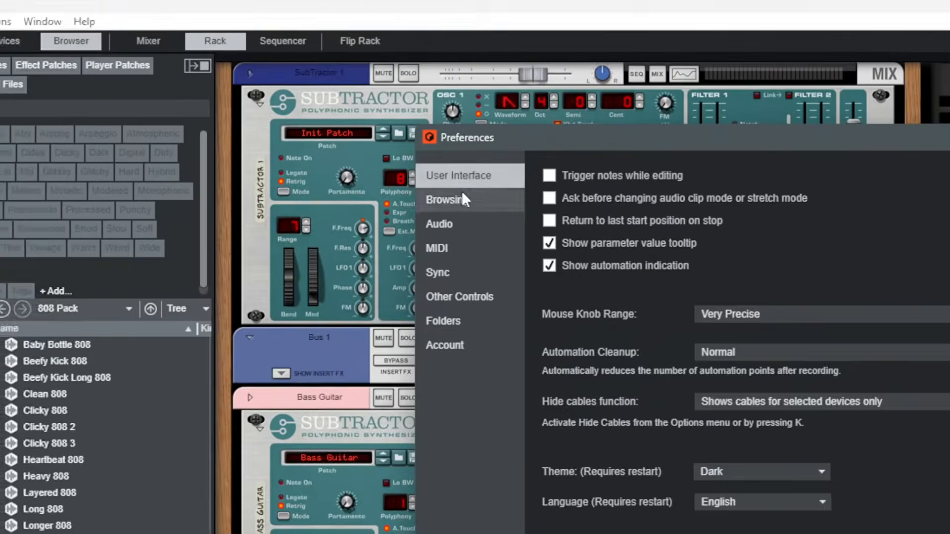
pyautogui.click(462, 194)
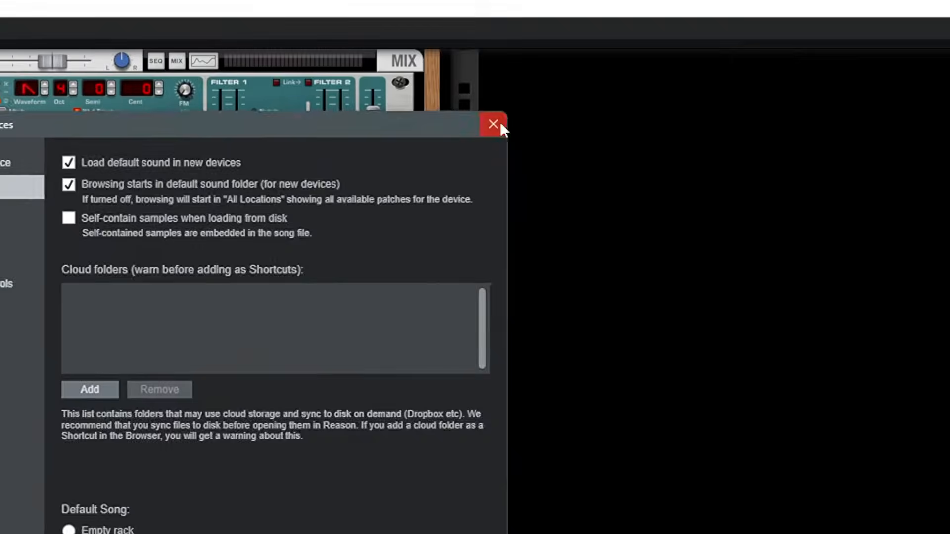
pyautogui.click(600, 43)
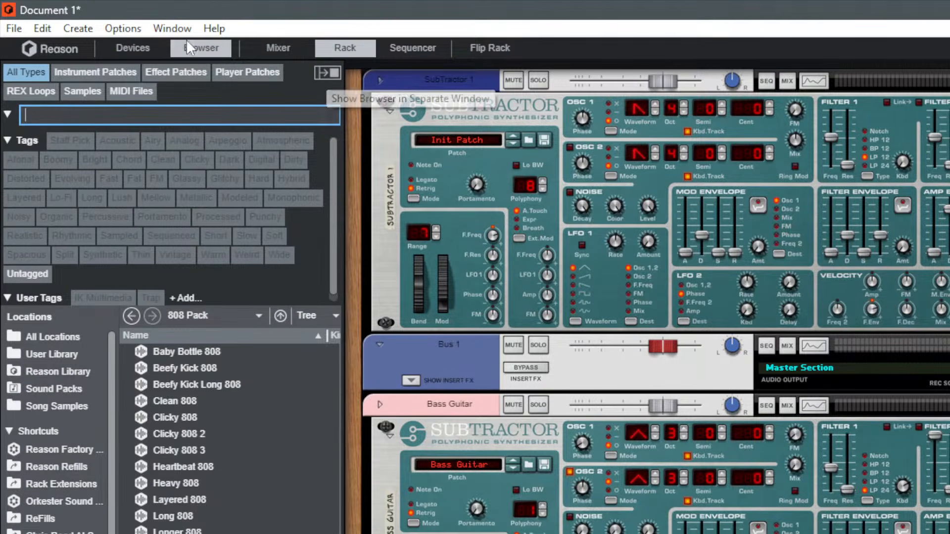
# Switch the side panel back and forth between the Browser and the Devices palette, leaving Devices open.
pyautogui.click(158, 47)
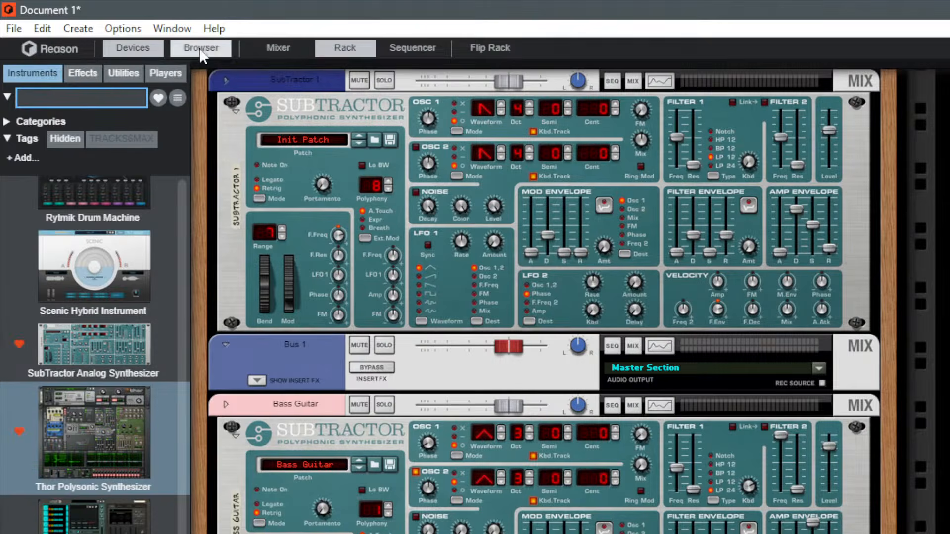
pyautogui.click(200, 49)
pyautogui.click(162, 44)
pyautogui.click(177, 45)
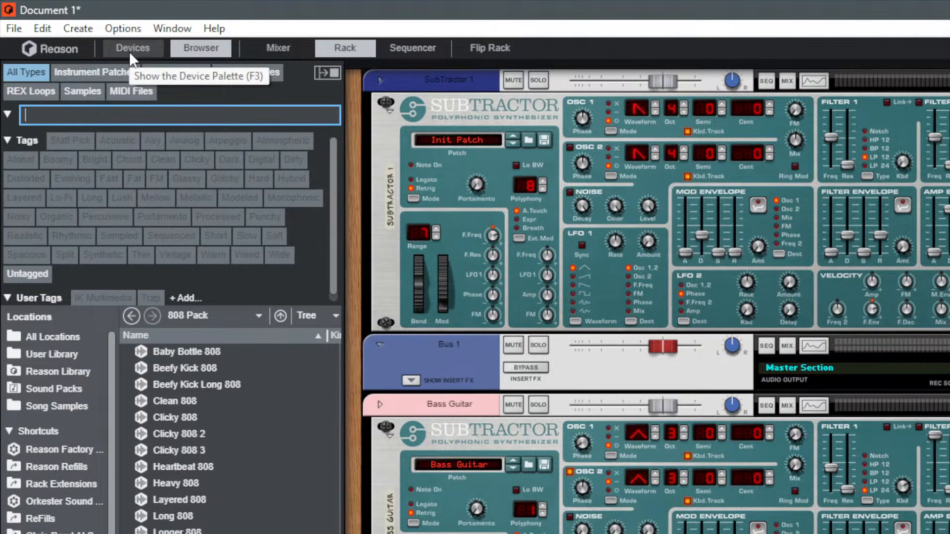
pyautogui.press('F3')
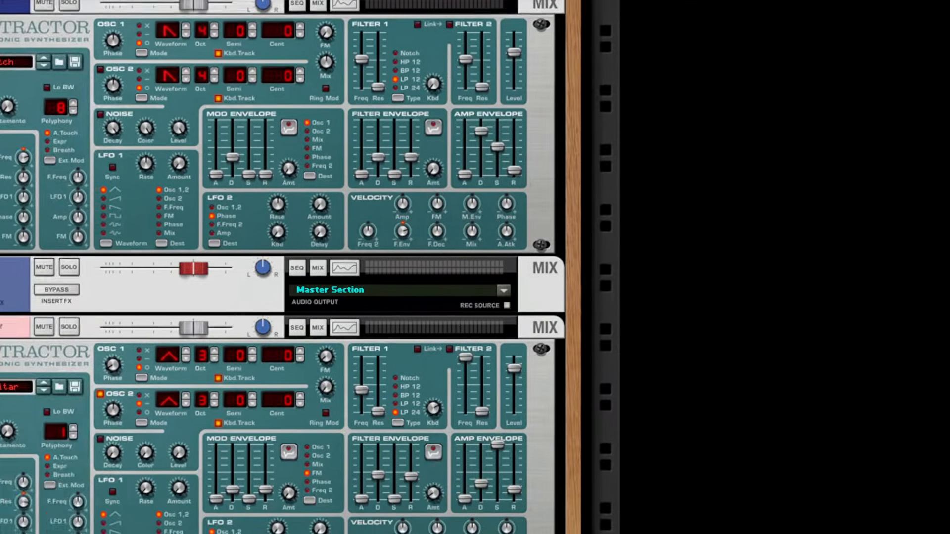
pyautogui.press('F3')
pyautogui.click(100, 47)
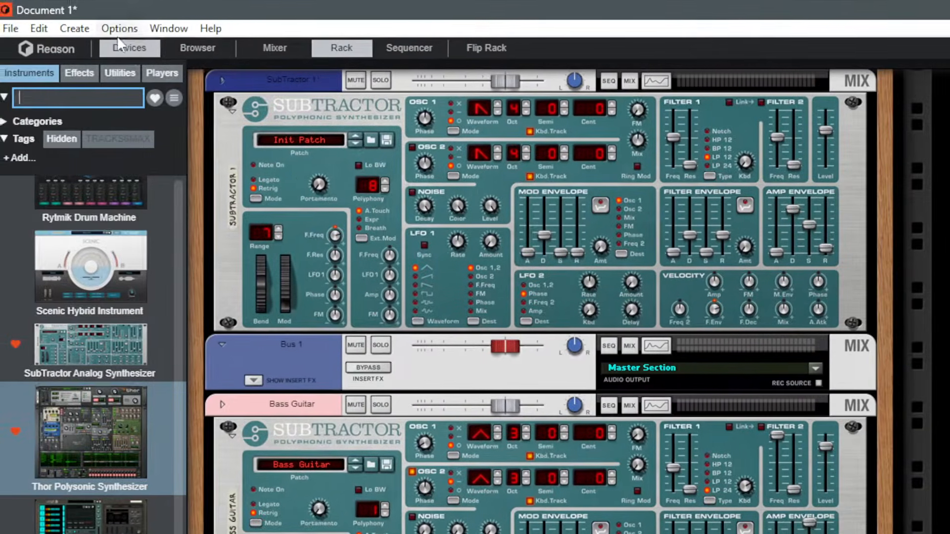
pyautogui.click(186, 44)
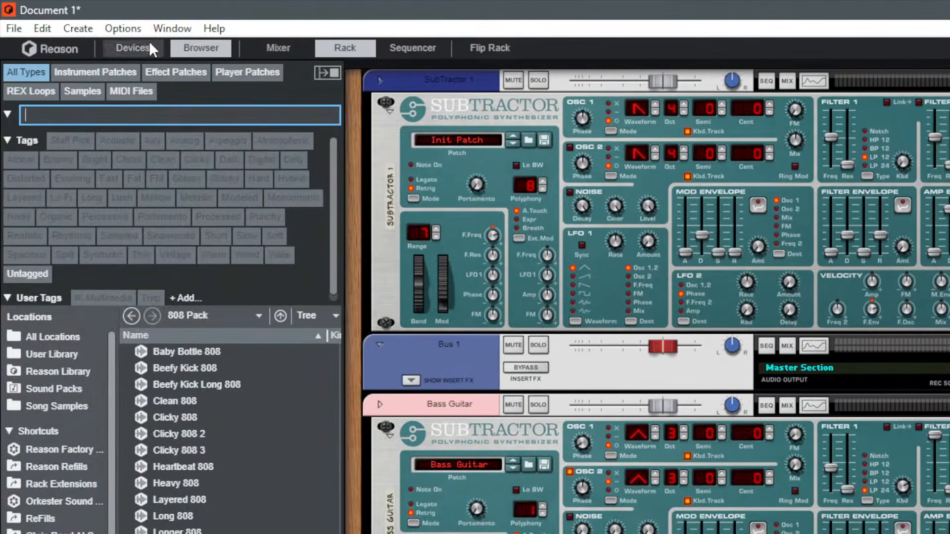
pyautogui.click(148, 47)
# Collapse the Reason Studios and IK Multimedia groups in the instrument list so only manufacturer names remain.
pyautogui.scroll(-15, 188, 396)
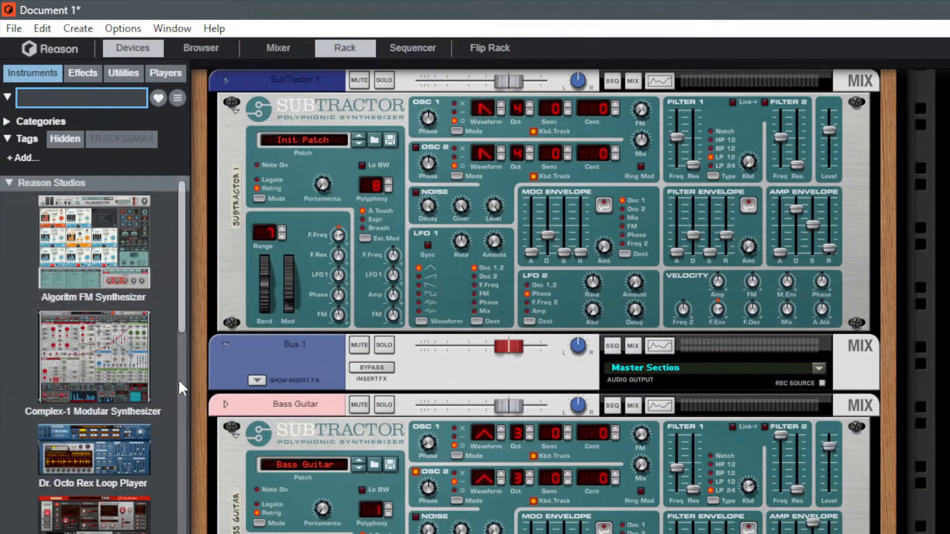
pyautogui.click(9, 182)
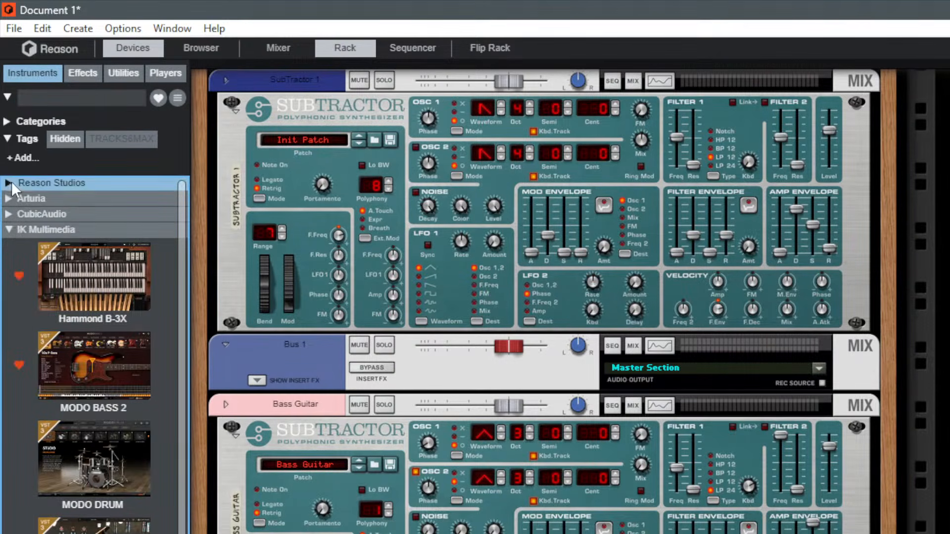
pyautogui.click(9, 228)
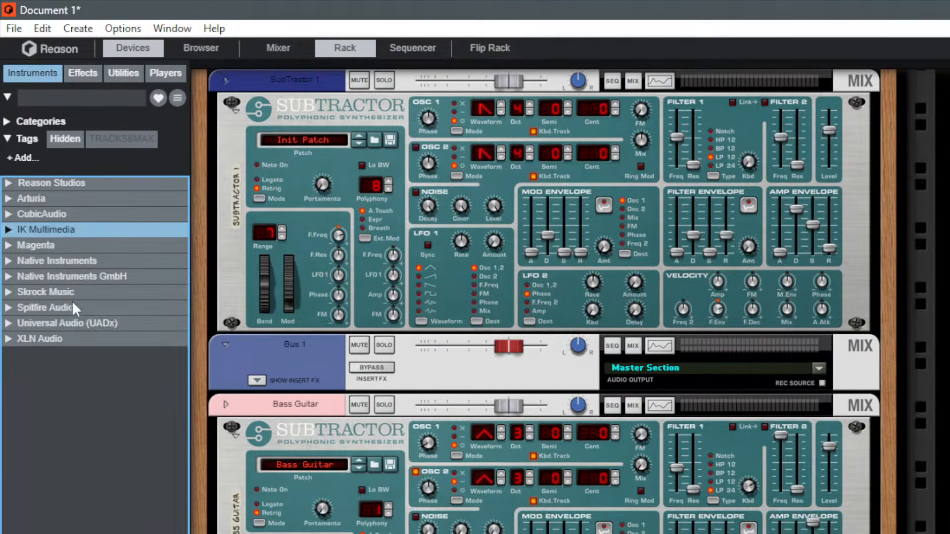
# Expand and collapse the XLN Audio, Universal Audio, Spitfire Audio, Skrock Music and Native Instruments GmbH groups to view their instruments.
pyautogui.click(11, 339)
pyautogui.click(11, 339)
pyautogui.click(6, 323)
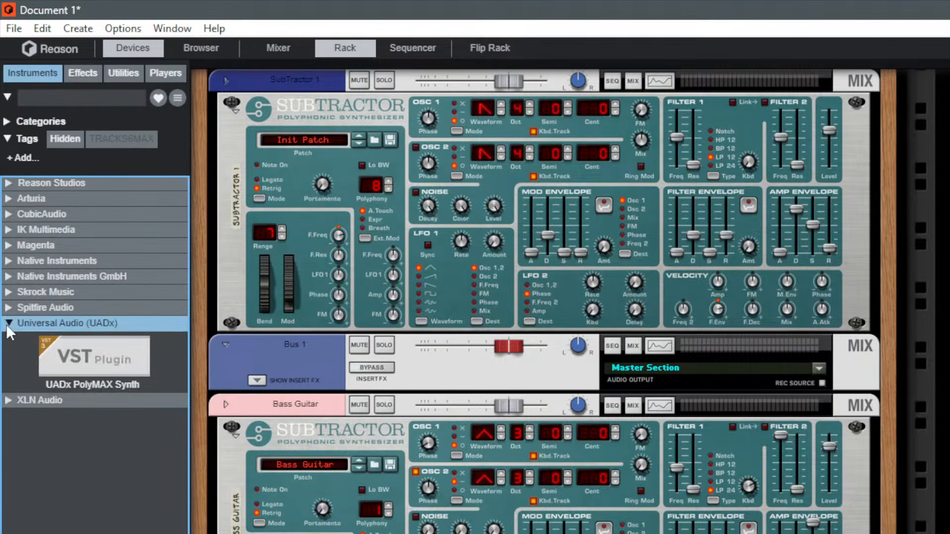
pyautogui.click(6, 323)
pyautogui.click(8, 309)
pyautogui.click(8, 310)
pyautogui.click(10, 295)
pyautogui.click(10, 295)
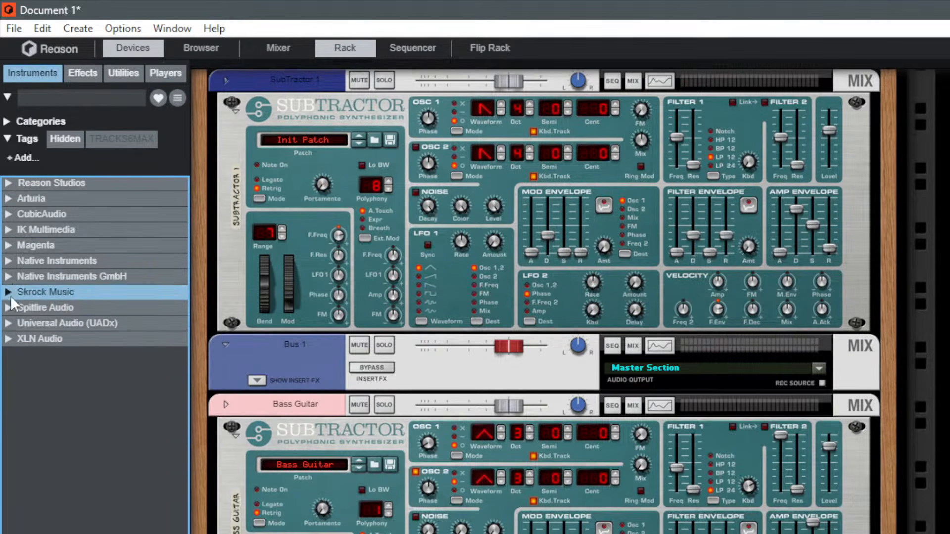
pyautogui.click(9, 276)
pyautogui.click(9, 276)
# Expand and collapse the Magenta, Native Instruments, IK Multimedia, CubicAudio and Arturia groups to view their instruments.
pyautogui.click(8, 247)
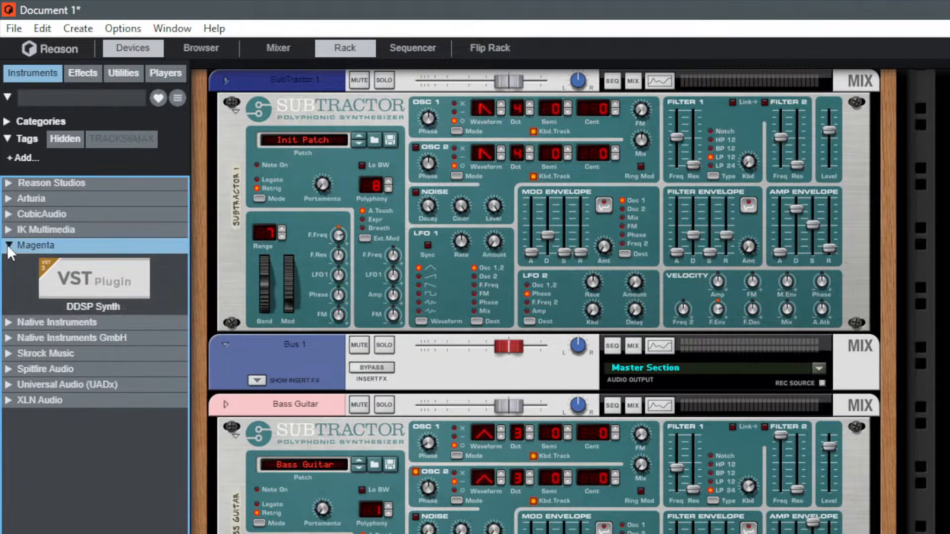
pyautogui.click(7, 244)
pyautogui.click(7, 261)
pyautogui.click(7, 261)
pyautogui.click(9, 230)
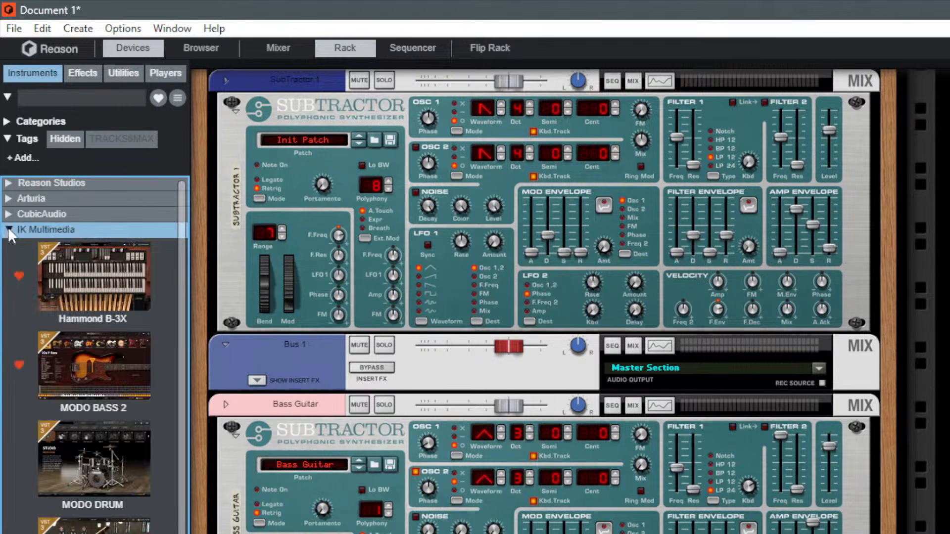
pyautogui.click(5, 229)
pyautogui.click(6, 214)
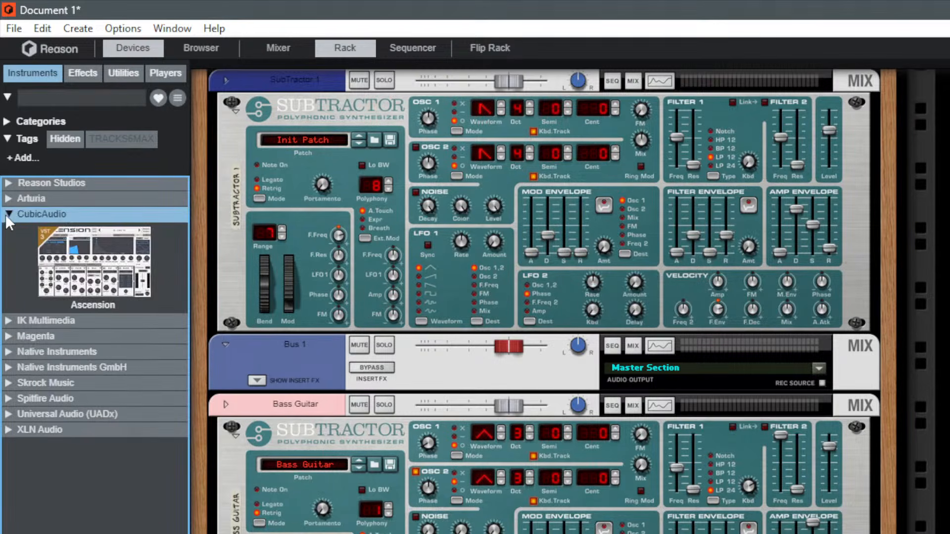
pyautogui.click(6, 214)
pyautogui.click(8, 200)
pyautogui.click(8, 200)
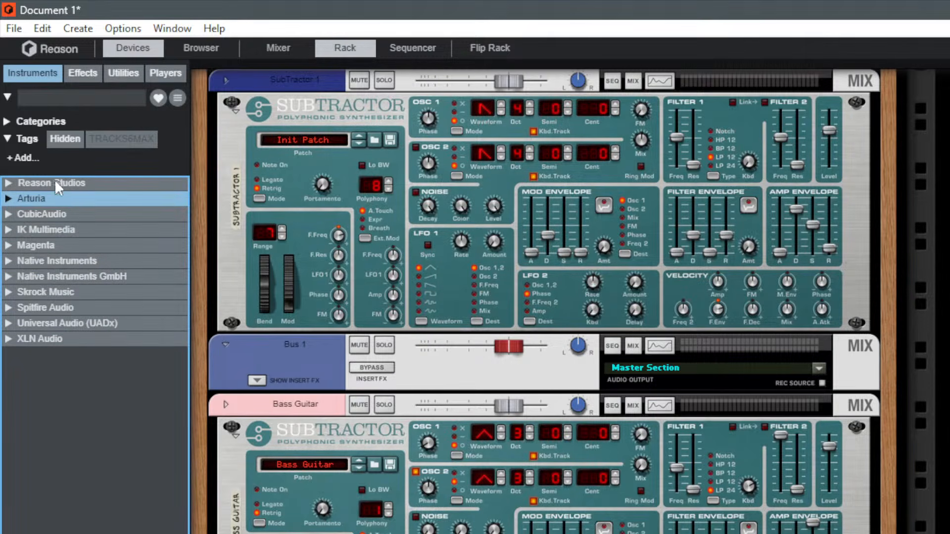
# Filter the instruments by the Bass category and add Reason Electric Bass from Reason Studios to the rack.
pyautogui.click(7, 120)
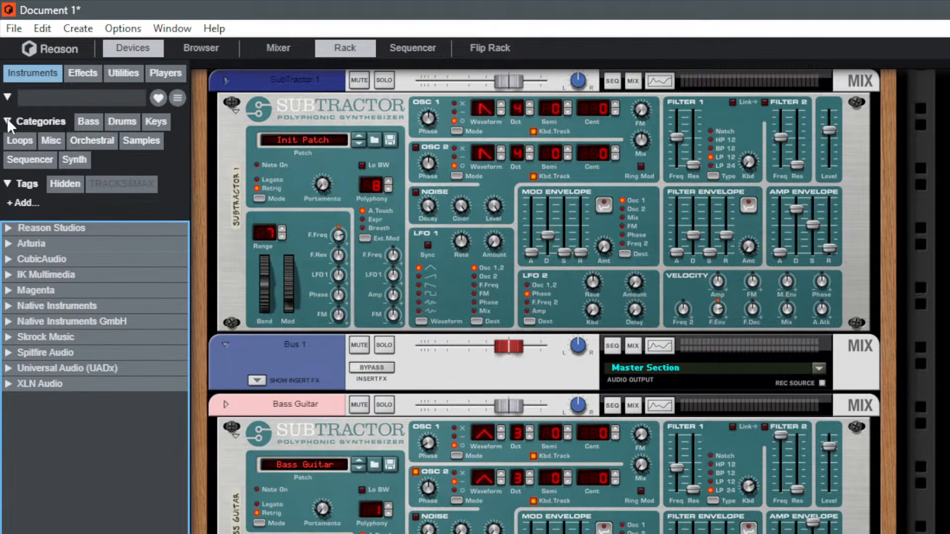
pyautogui.click(93, 128)
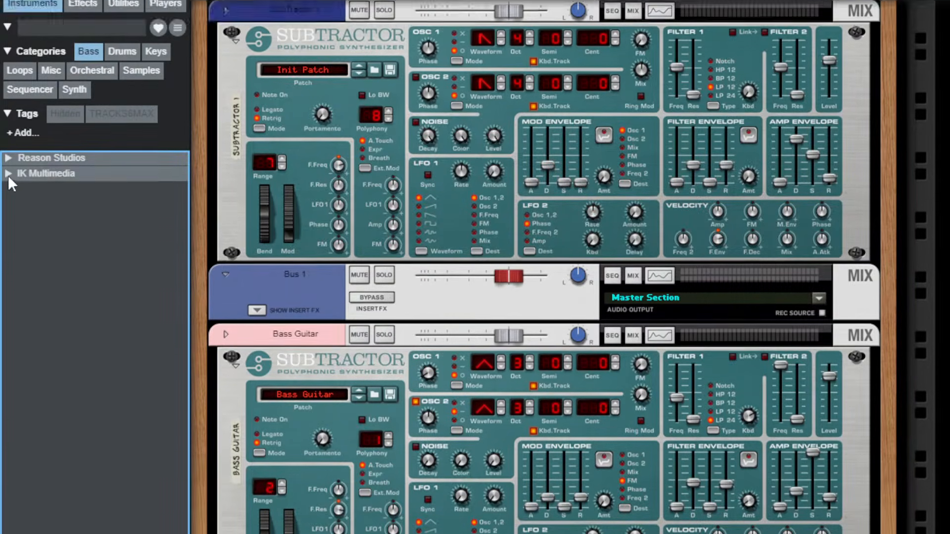
pyautogui.click(8, 173)
pyautogui.click(8, 157)
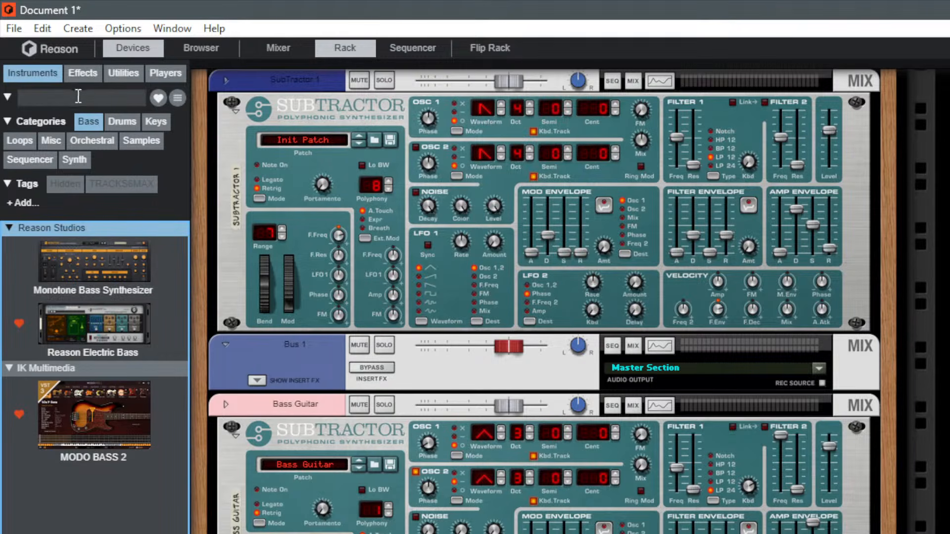
pyautogui.moveTo(102, 330); pyautogui.dragTo(343, 237)
pyautogui.scroll(-4, 285, 123)
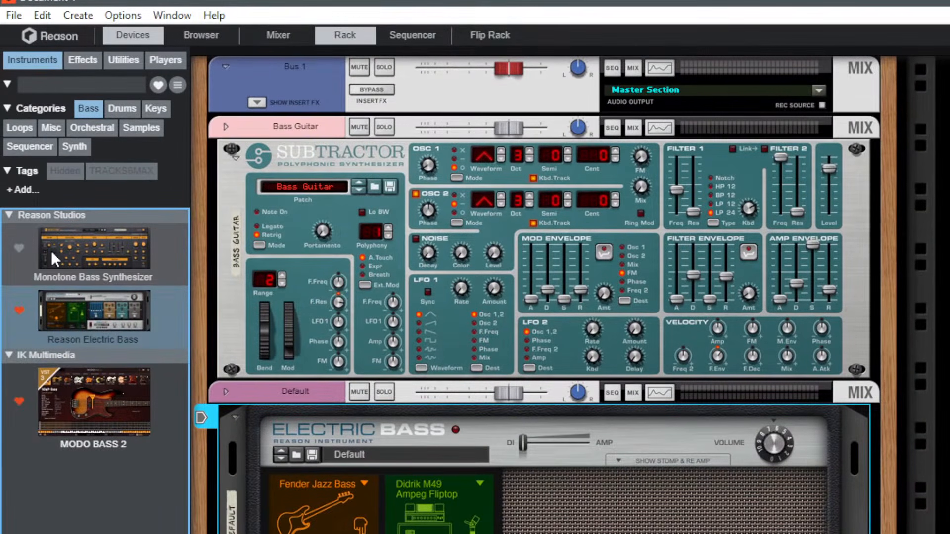
# Clear the Bass filter on the instruments and briefly filter the effects by the Bass category.
pyautogui.click(73, 57)
pyautogui.click(47, 55)
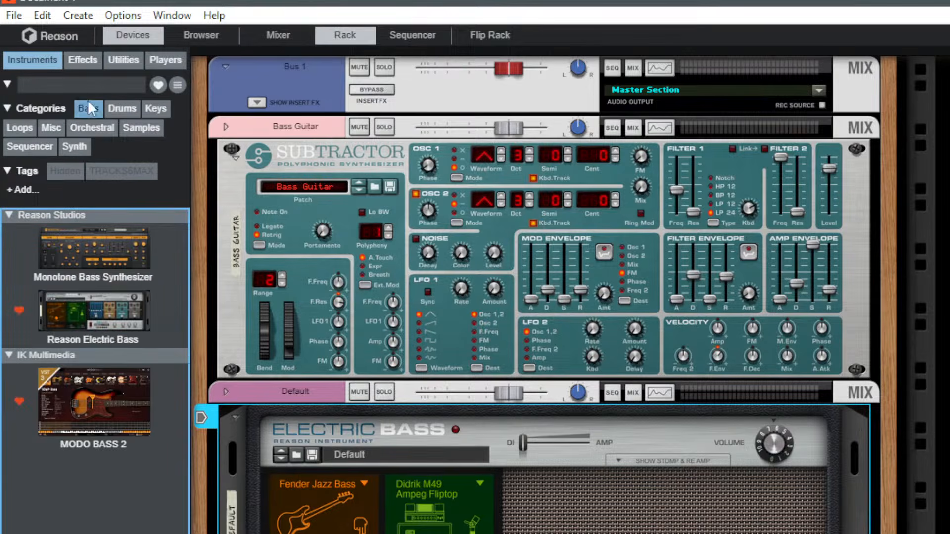
pyautogui.click(88, 108)
pyautogui.click(91, 65)
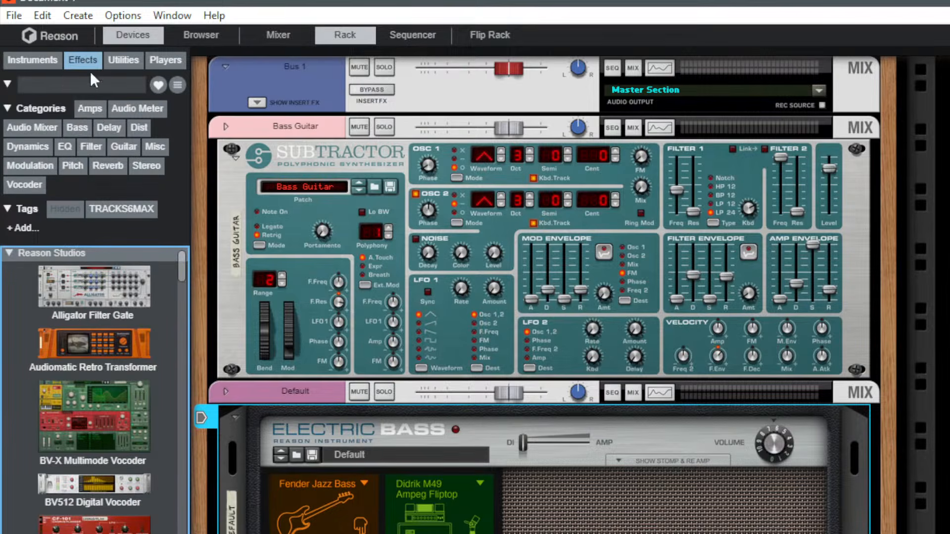
pyautogui.click(88, 129)
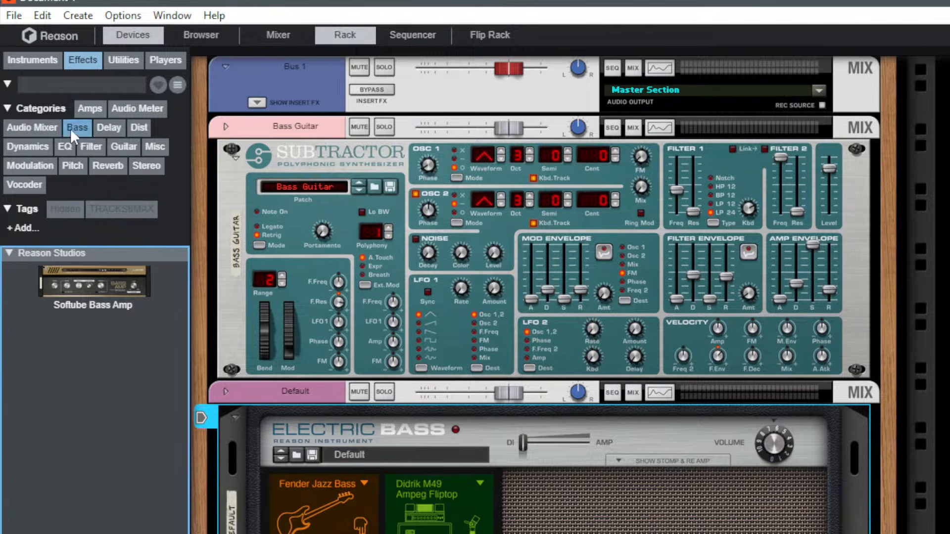
pyautogui.click(71, 129)
# Examine the unfiltered list of Reason Studios effects from the Alligator Filter Gate down to the Stereo Tool.
pyautogui.scroll(-2, 128, 487)
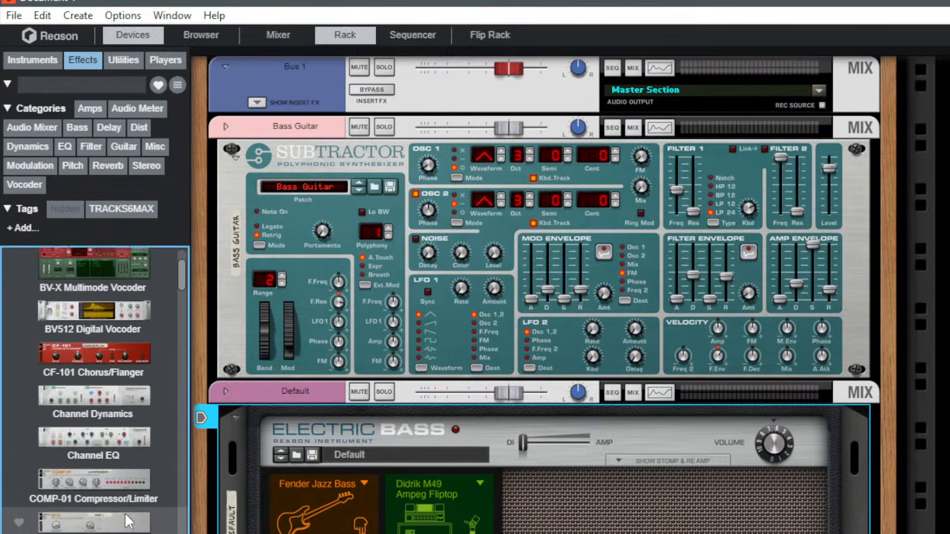
pyautogui.scroll(-3, 124, 512)
pyautogui.scroll(6, 123, 511)
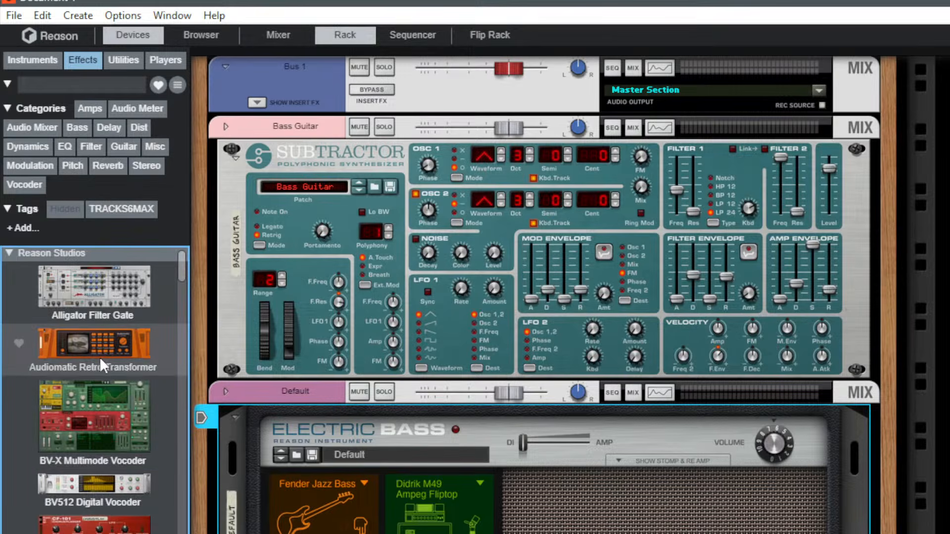
pyautogui.scroll(-5, 99, 358)
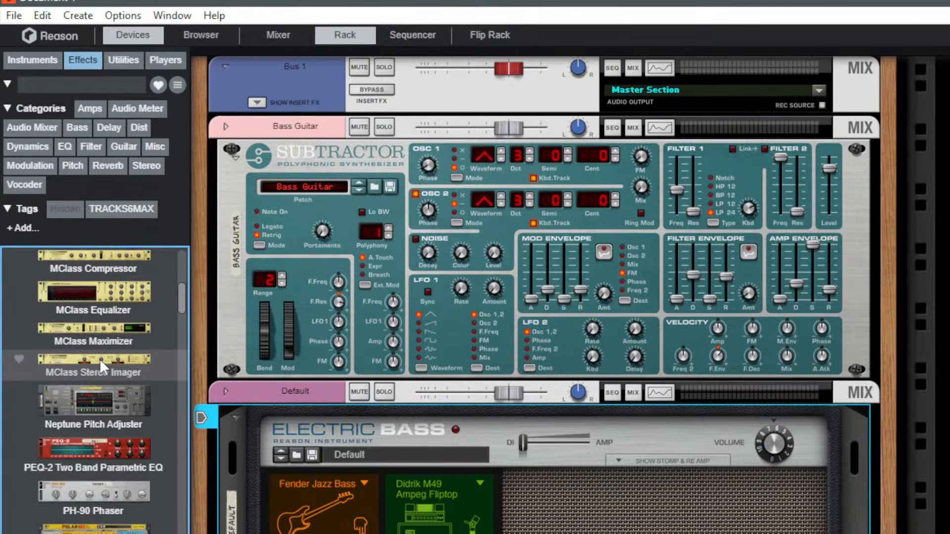
pyautogui.scroll(1, 98, 396)
pyautogui.scroll(-3, 79, 475)
pyautogui.scroll(-3, 58, 478)
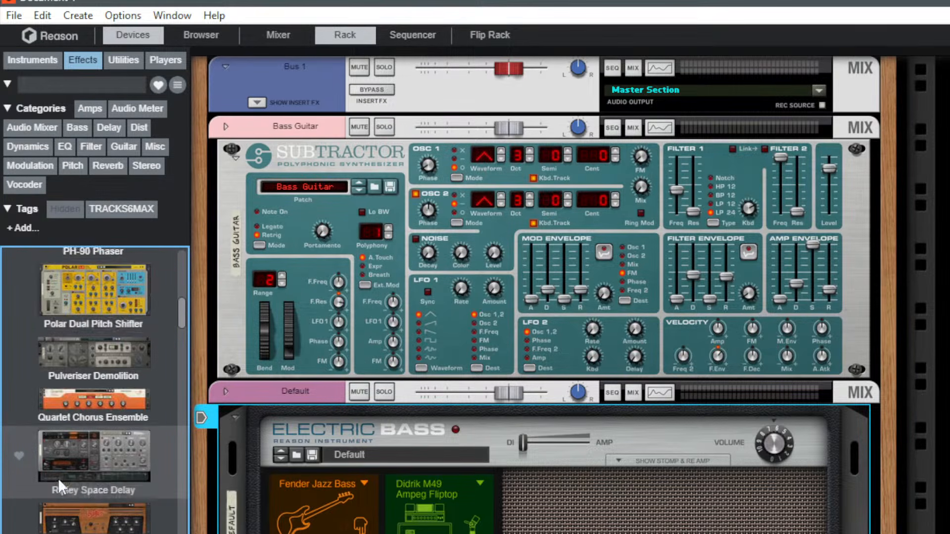
pyautogui.scroll(-5, 90, 489)
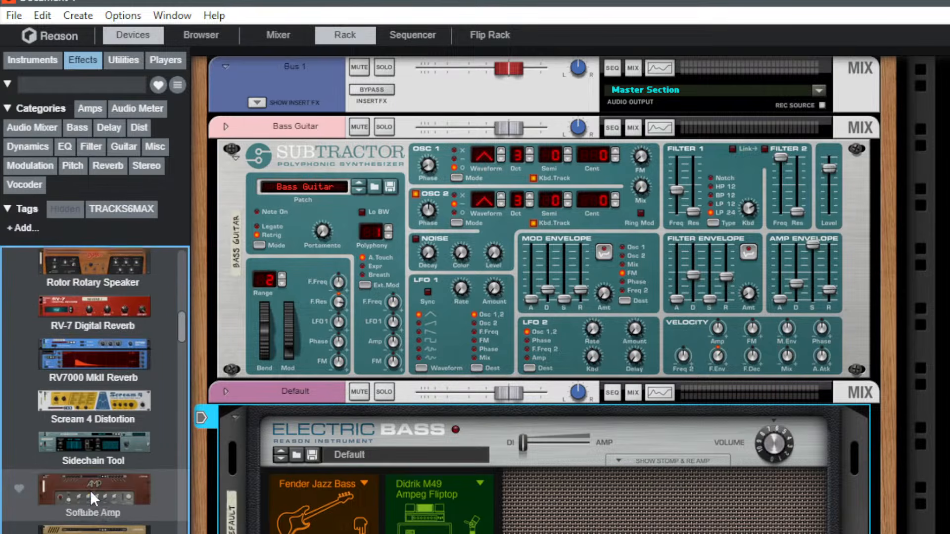
pyautogui.scroll(-2, 90, 491)
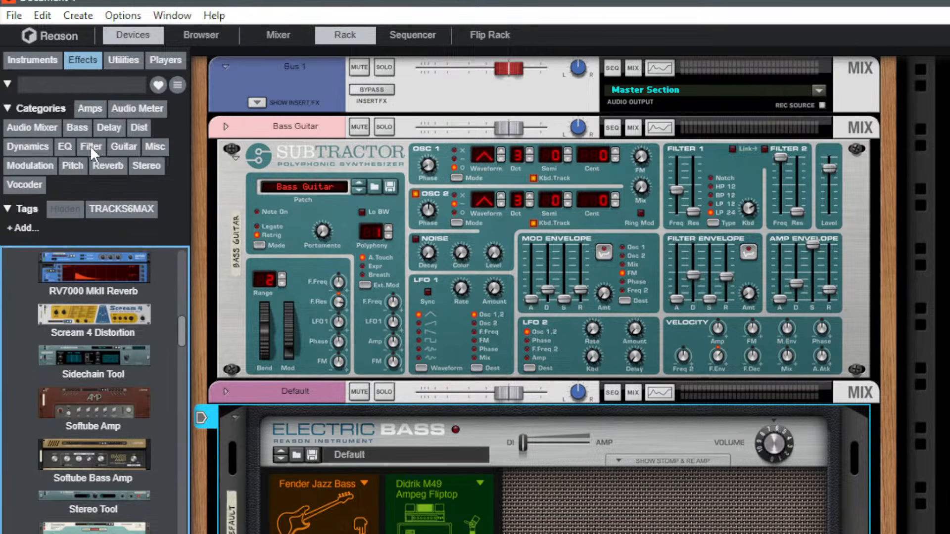
# Filter the effects by Bass once more, clear the filter and locate Softube Bass Amp in the full list.
pyautogui.click(85, 132)
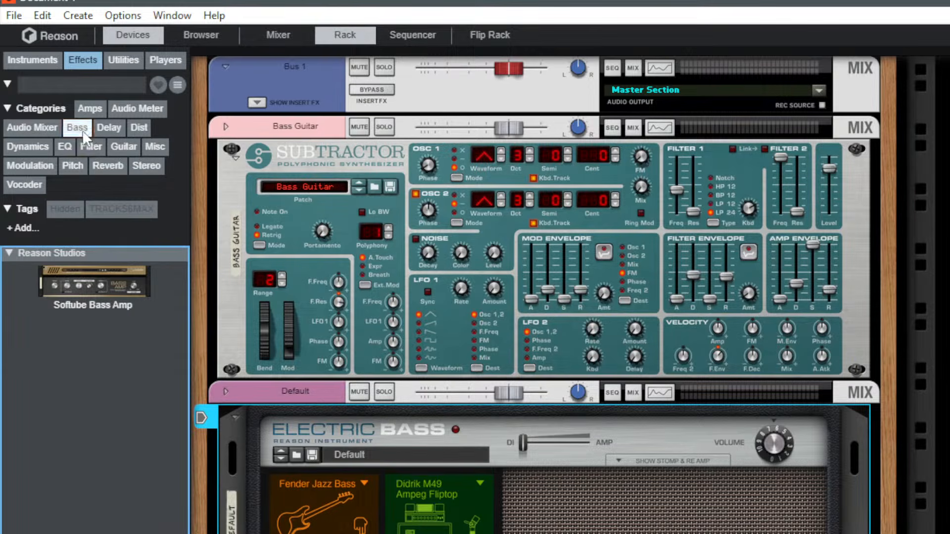
pyautogui.click(82, 130)
pyautogui.scroll(-20, 77, 462)
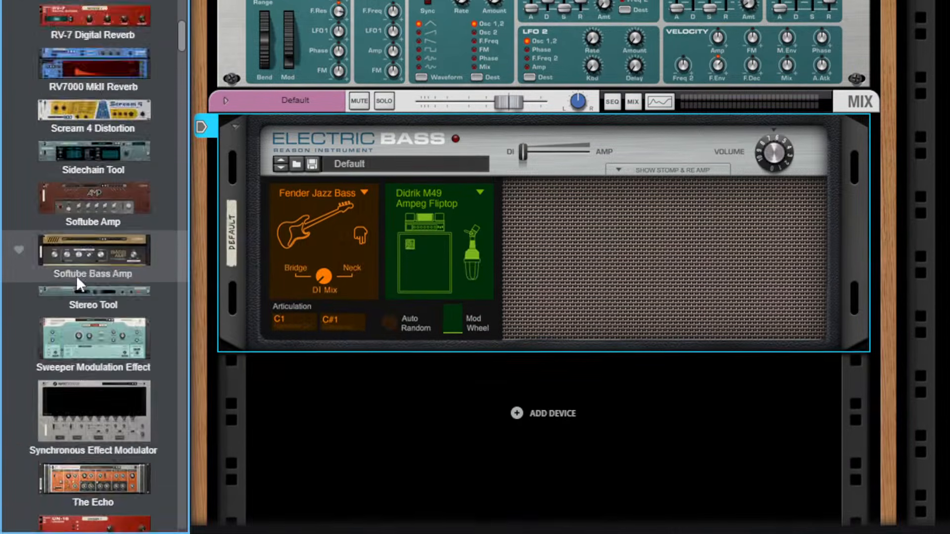
# Assign the IK Multimedia Bass One effect to the Bass category and recheck its category assignments.
pyautogui.scroll(-4, 77, 271)
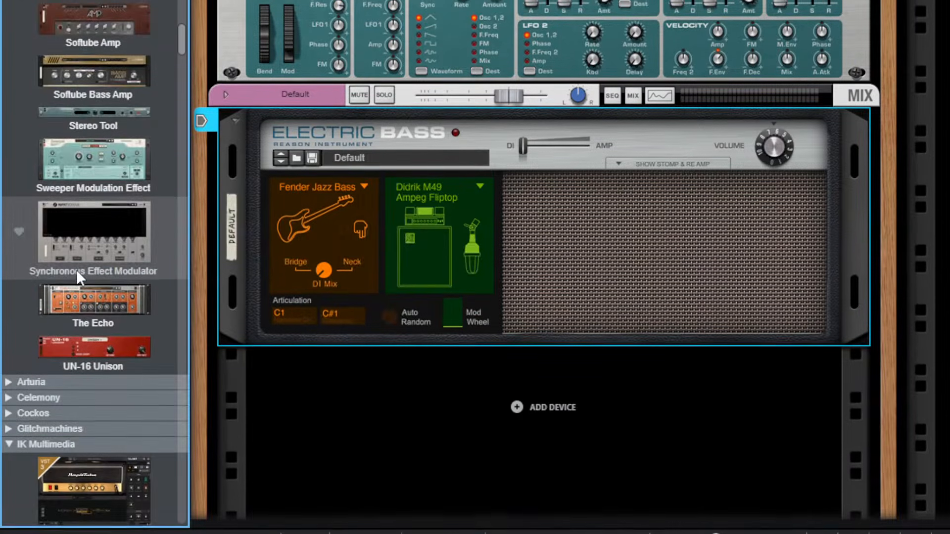
pyautogui.scroll(-6, 75, 266)
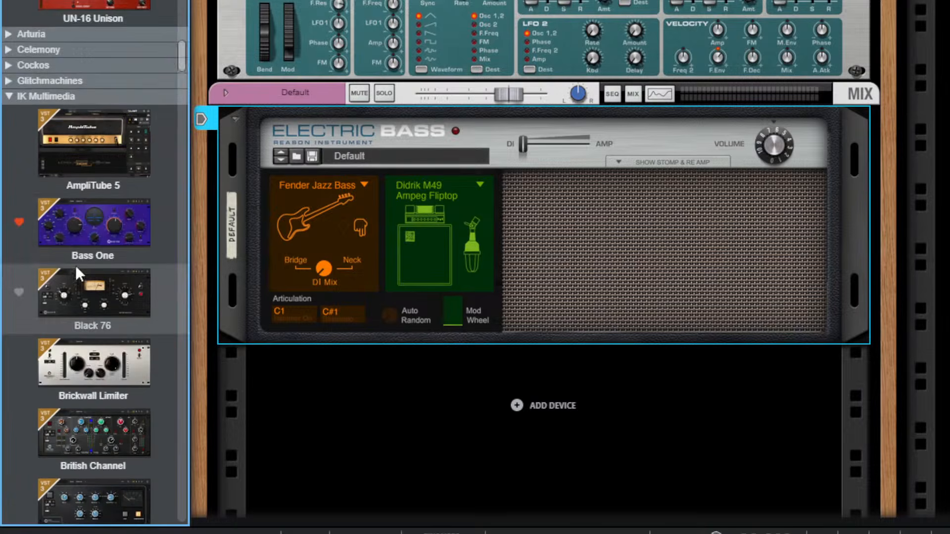
pyautogui.scroll(-2, 75, 265)
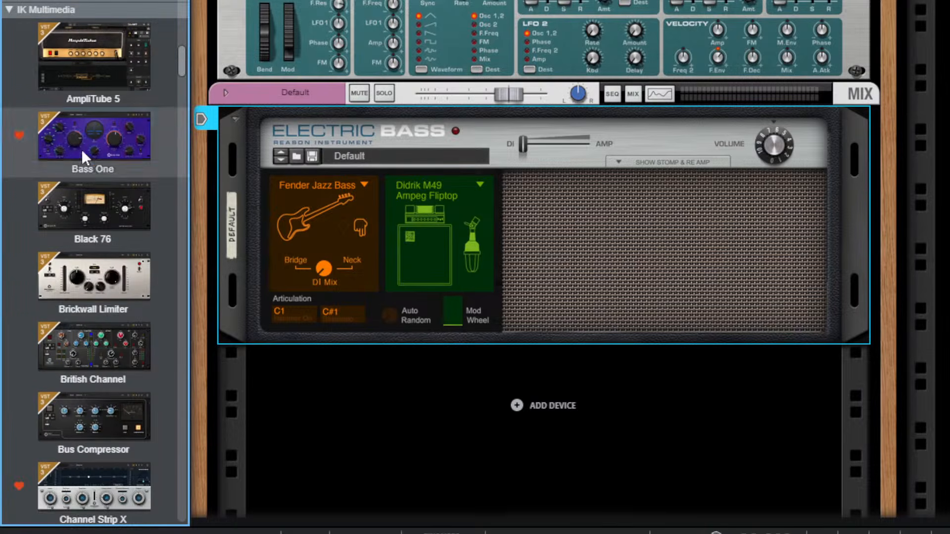
pyautogui.rightClick(104, 133)
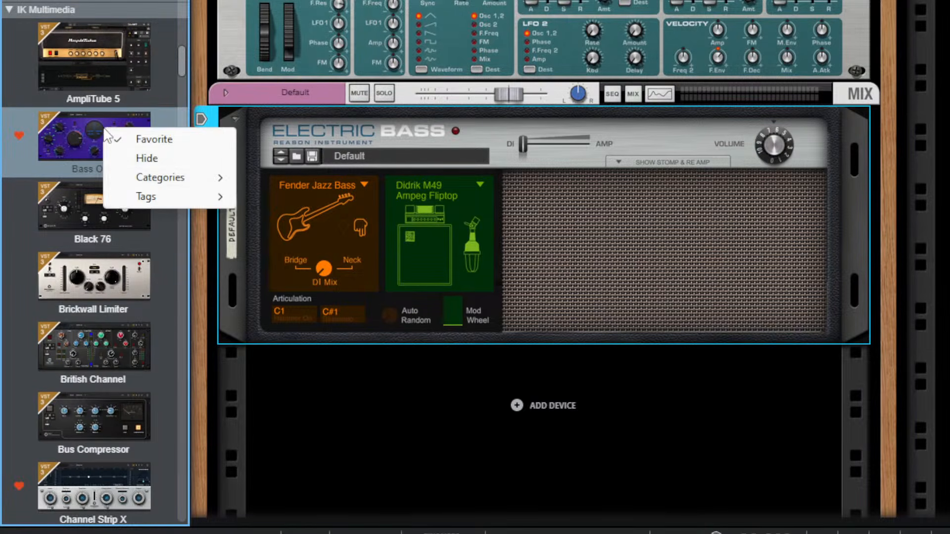
pyautogui.moveTo(128, 177)
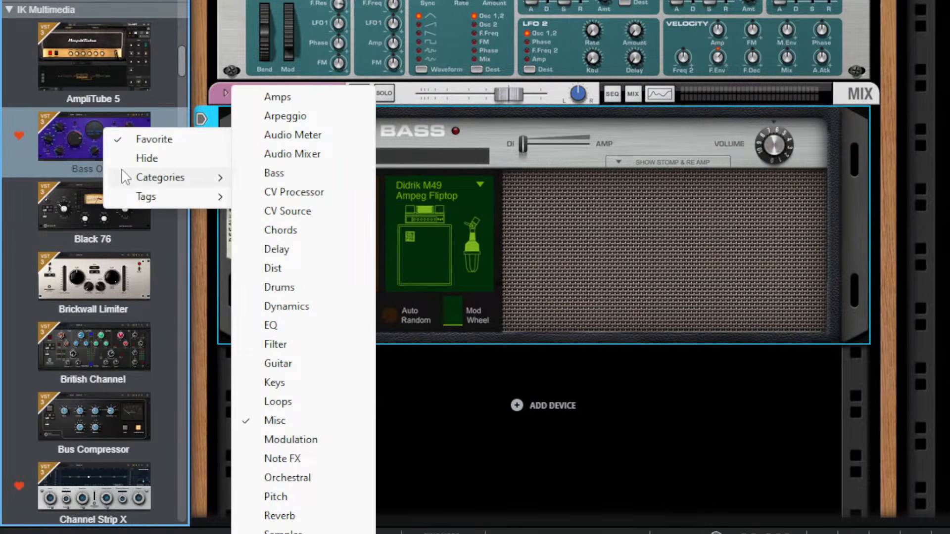
pyautogui.click(273, 173)
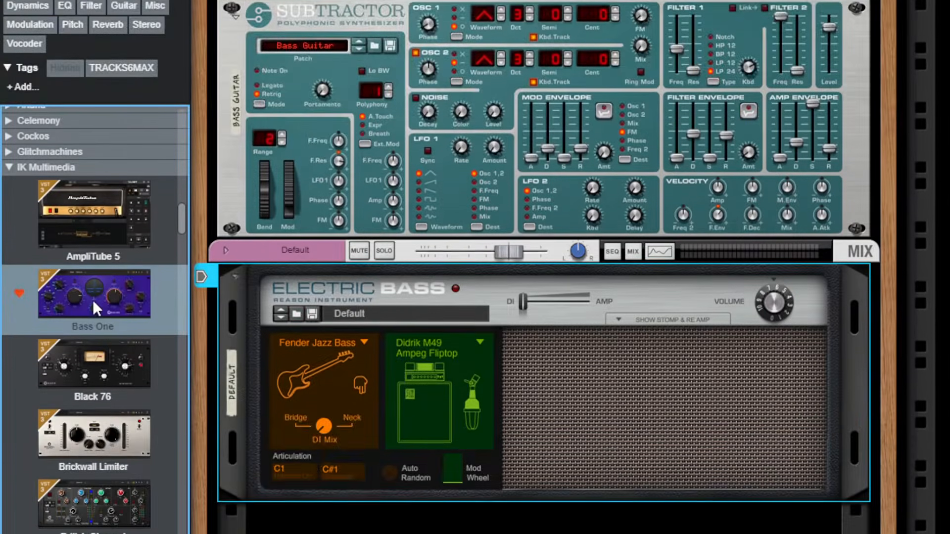
pyautogui.rightClick(94, 419)
pyautogui.moveTo(165, 475)
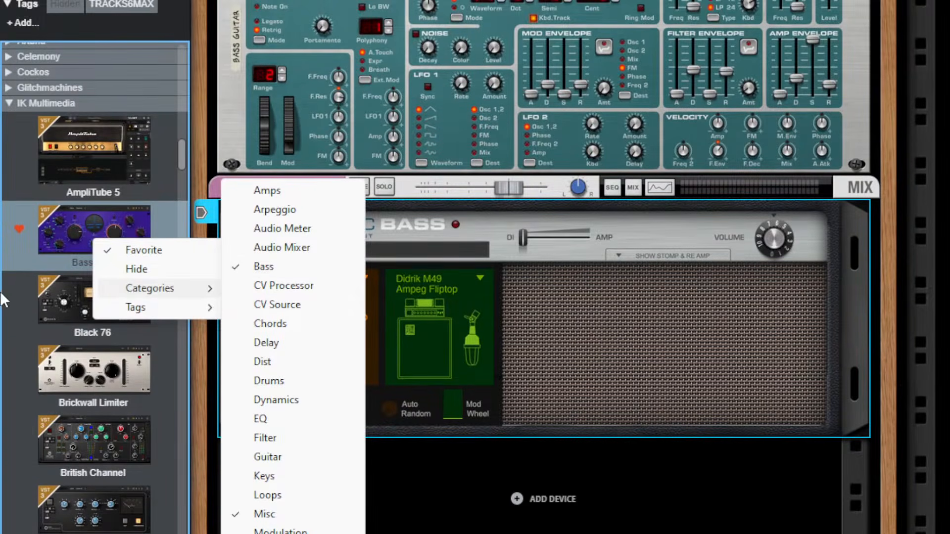
pyautogui.click(301, 272)
# Examine the rest of the IK Multimedia effects list from Channel Strip X through the TR5 processors.
pyautogui.scroll(-5, 55, 243)
pyautogui.scroll(-18, 89, 343)
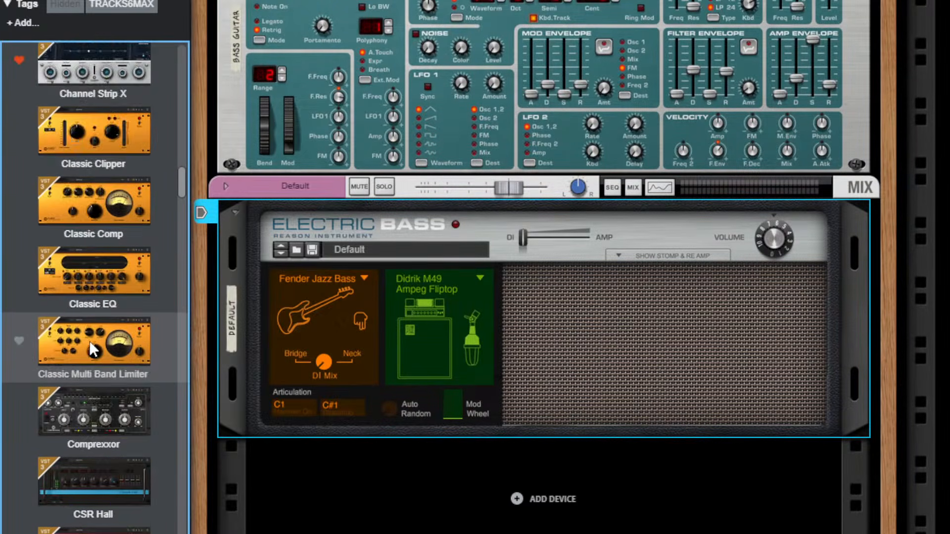
pyautogui.scroll(-14, 94, 343)
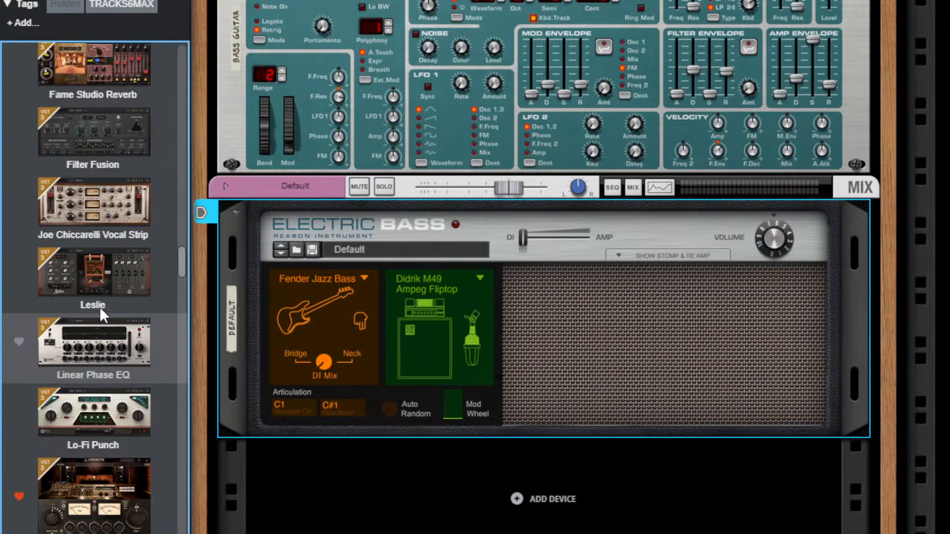
pyautogui.scroll(-6, 122, 366)
pyautogui.scroll(-4, 112, 390)
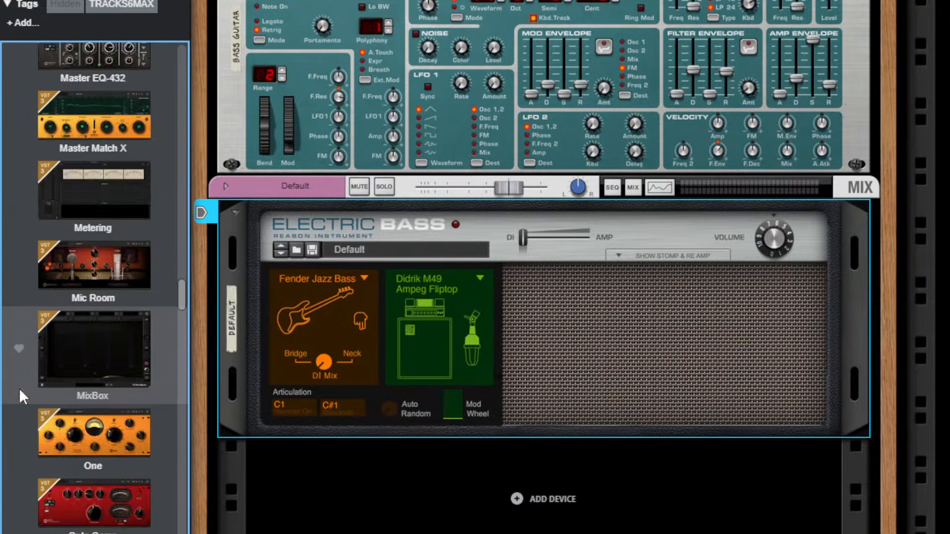
pyautogui.scroll(-8, 65, 331)
pyautogui.scroll(-6, 65, 331)
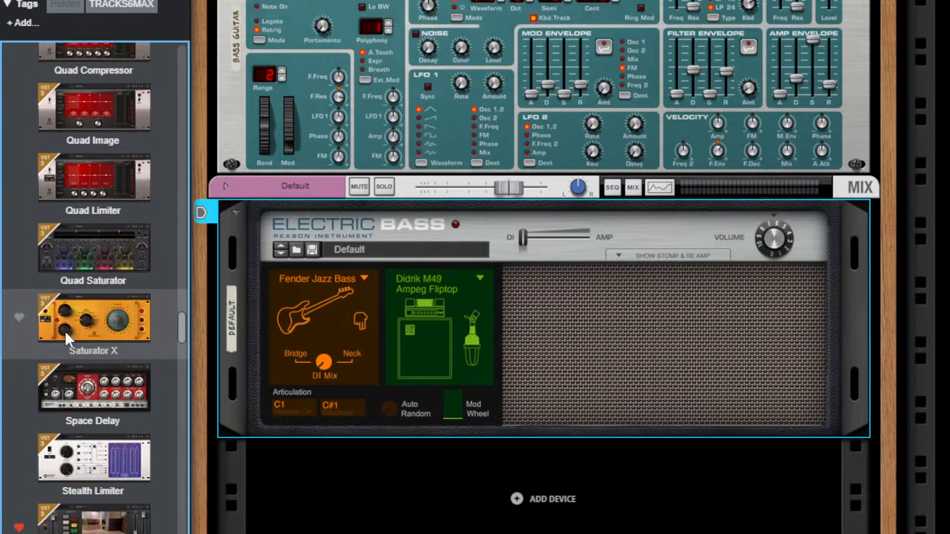
pyautogui.scroll(-10, 70, 327)
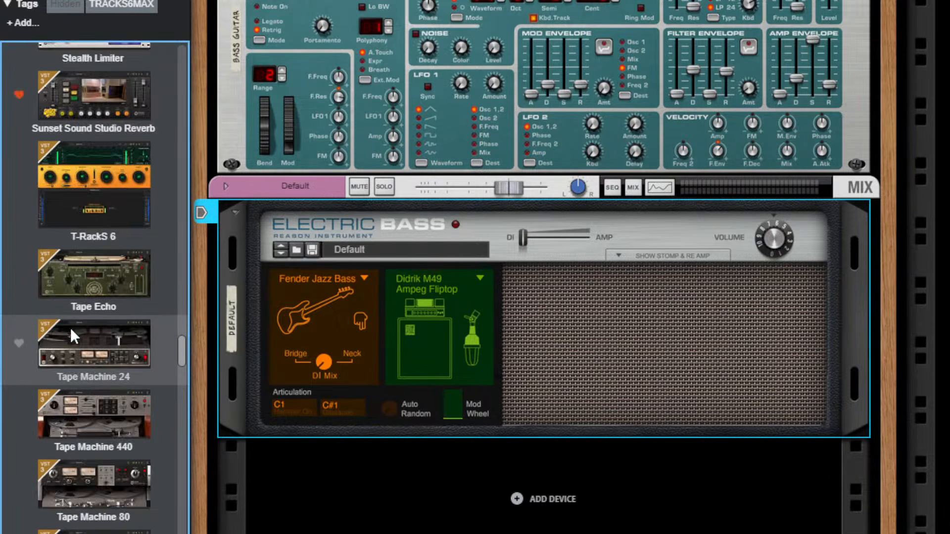
pyautogui.scroll(-10, 70, 330)
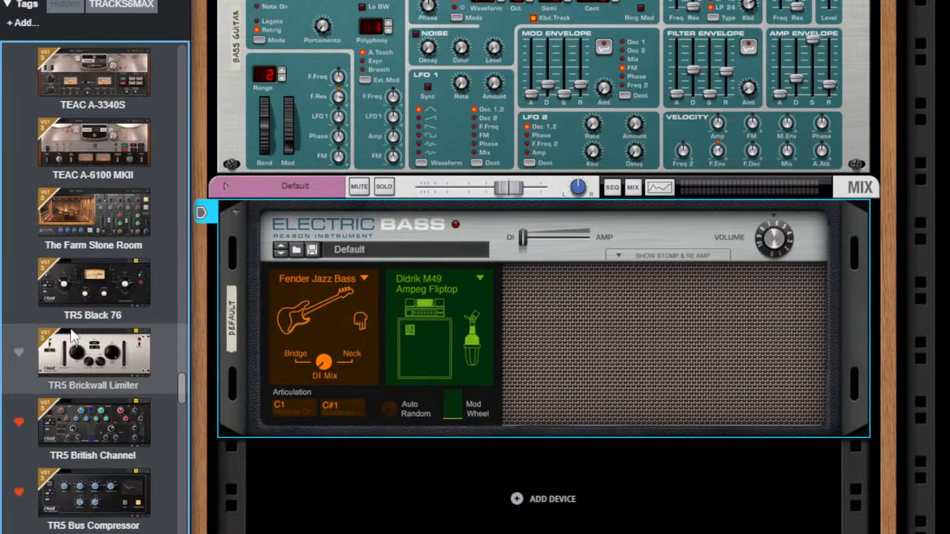
pyautogui.scroll(-16, 70, 327)
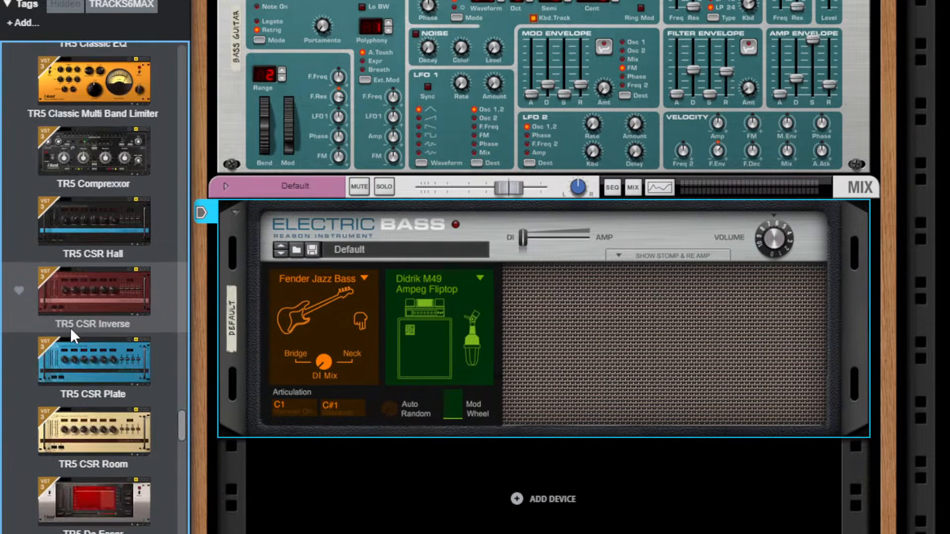
pyautogui.scroll(-19, 71, 327)
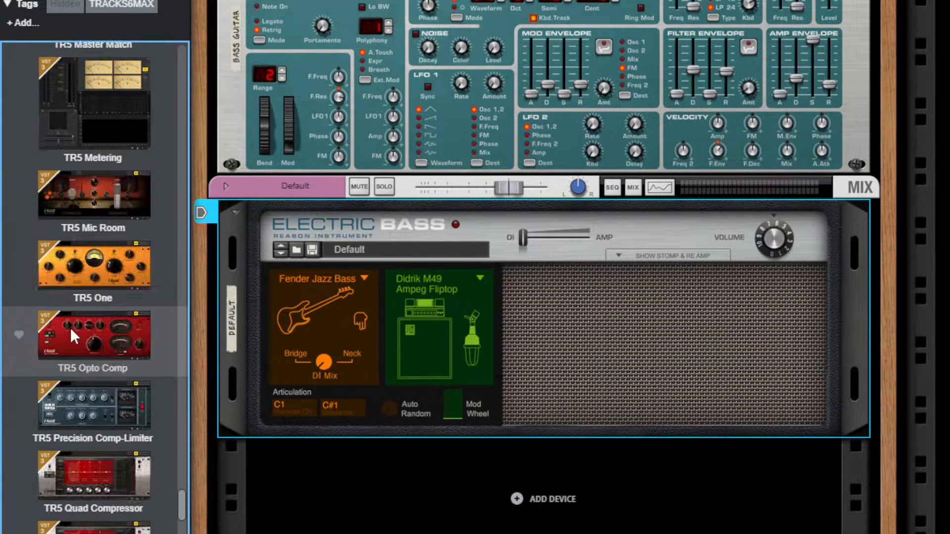
pyautogui.scroll(-14, 70, 328)
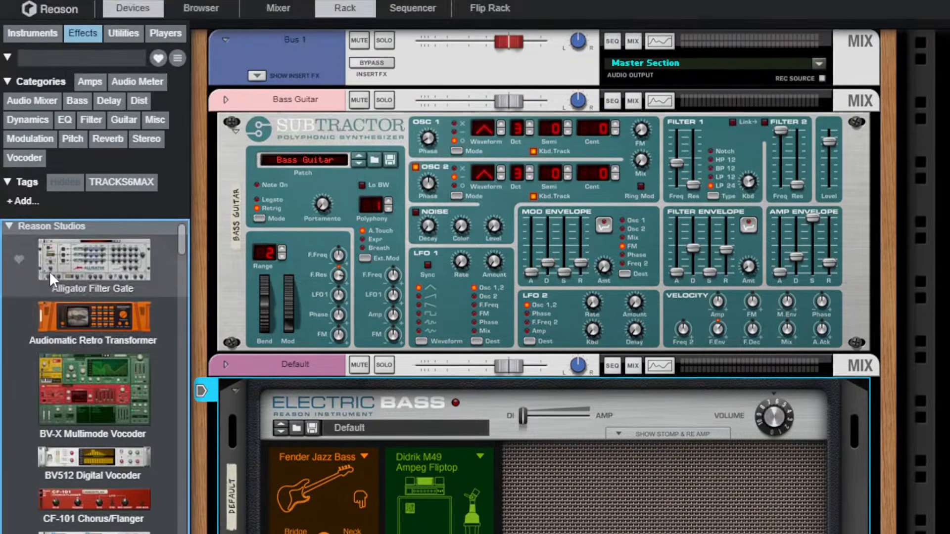
# Assign Audiomatic Retro Transformer to the Bass category and filter the effects by Bass.
pyautogui.click(67, 285)
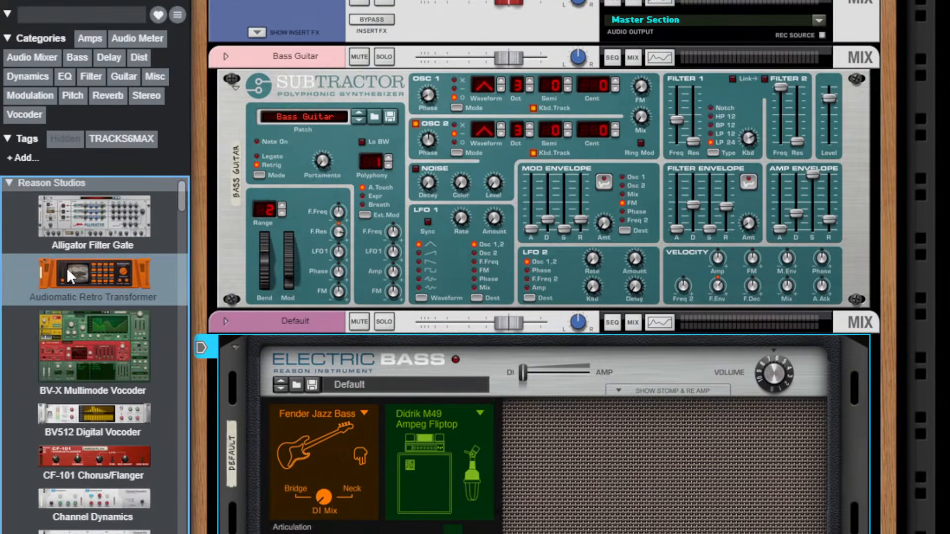
pyautogui.rightClick(66, 268)
pyautogui.moveTo(141, 319)
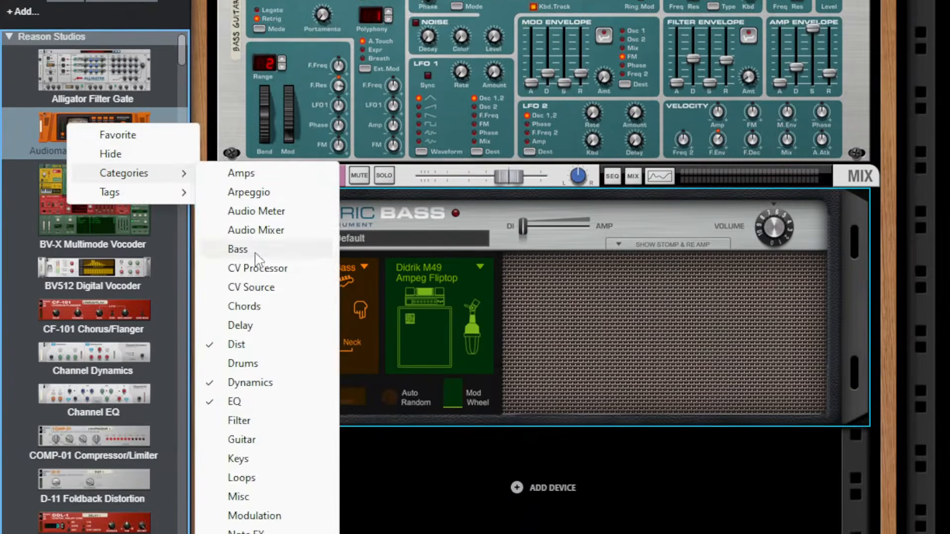
pyautogui.click(255, 249)
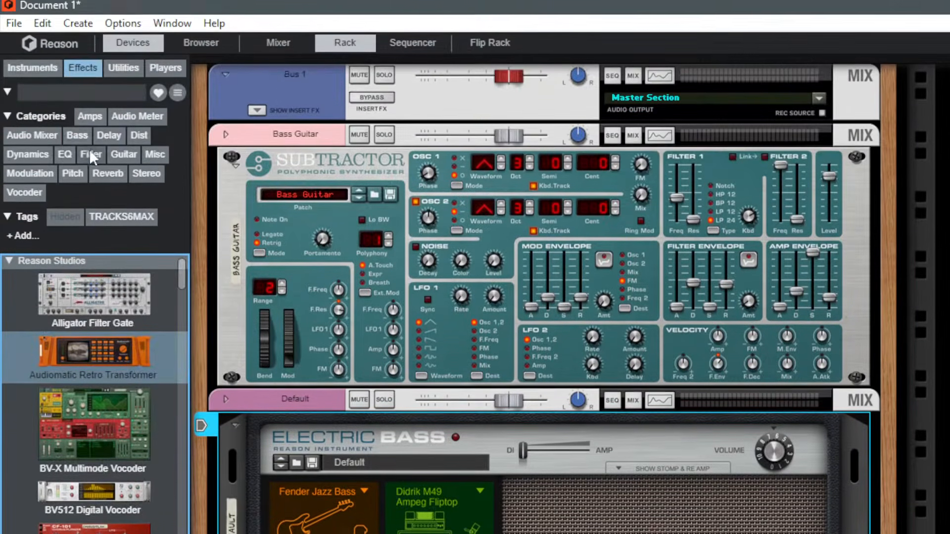
pyautogui.click(73, 107)
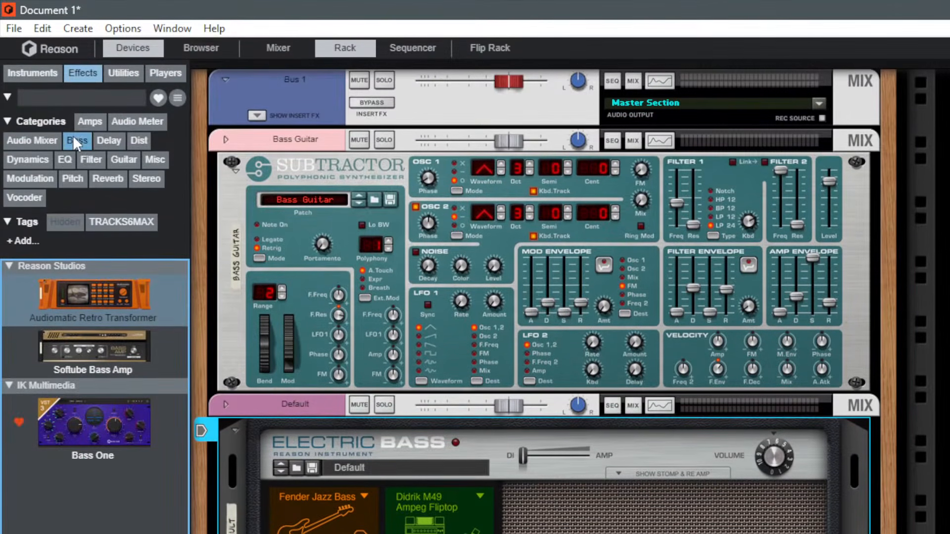
# Add Audiomatic Retro Transformer as an insert effect on the Electric Bass channel and select its Bottom setting.
pyautogui.moveTo(108, 319); pyautogui.dragTo(435, 500)
pyautogui.click(642, 521)
pyautogui.scroll(-3, 429, 288)
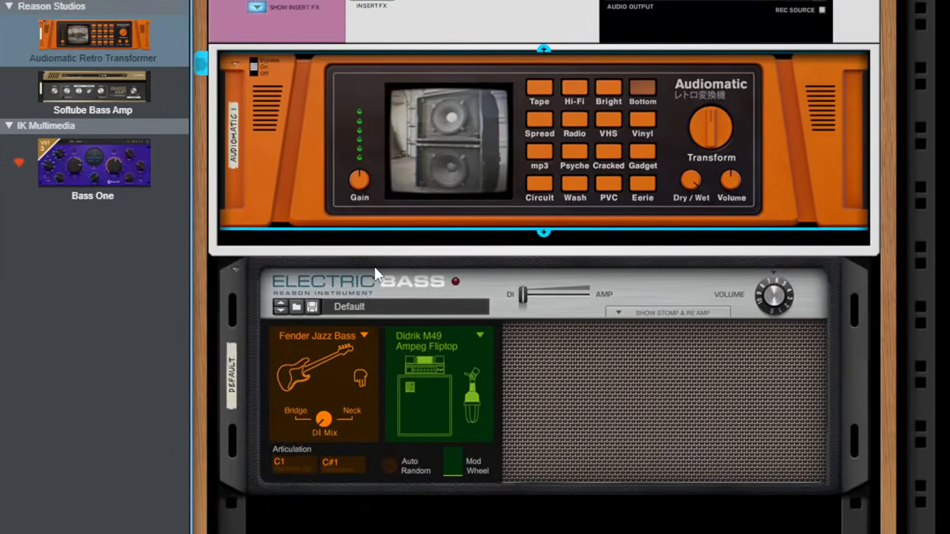
# Leave note editing in the sequencer, solo the Default Electric Bass track and return to the rack.
pyautogui.press('F7')
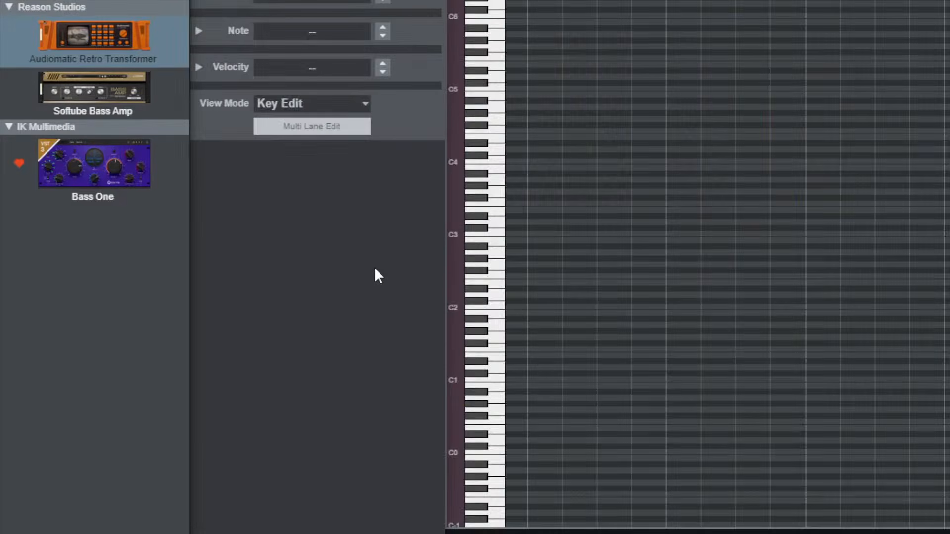
pyautogui.hotkey('ctrl', 'e')
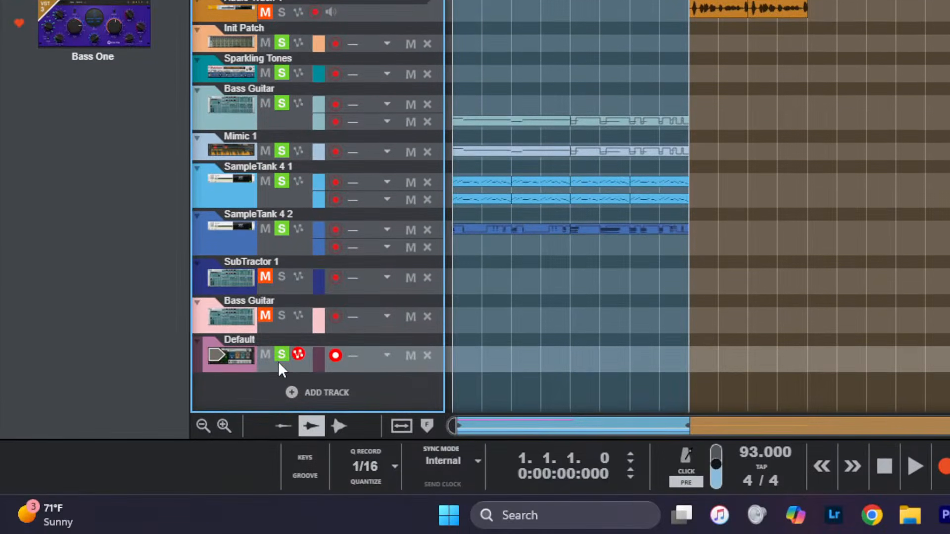
pyautogui.click(279, 359)
pyautogui.press('F6')
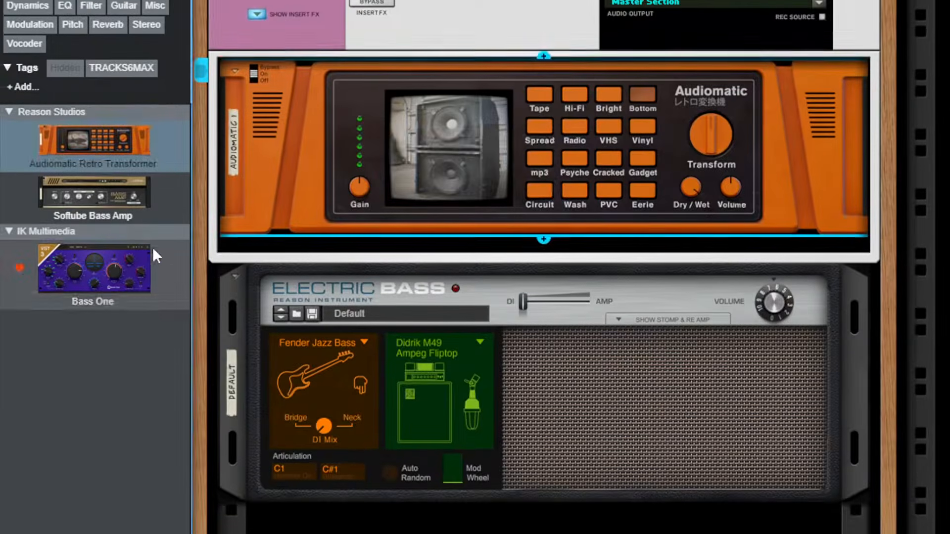
# Replace the Audiomatic insert on the Electric Bass channel with Bass One and audition its Octabass and Bass DI presets.
pyautogui.moveTo(124, 74); pyautogui.dragTo(478, 263)
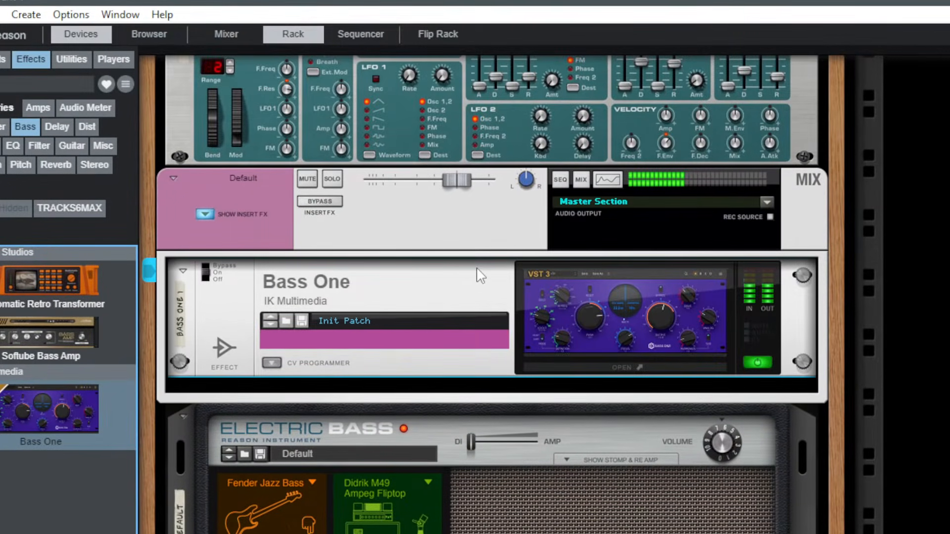
pyautogui.click(672, 330)
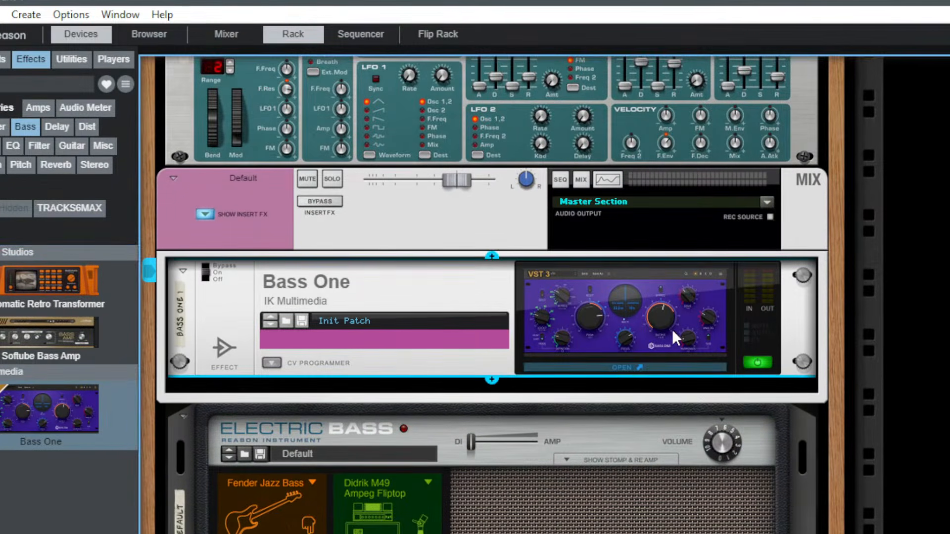
pyautogui.doubleClick(572, 331)
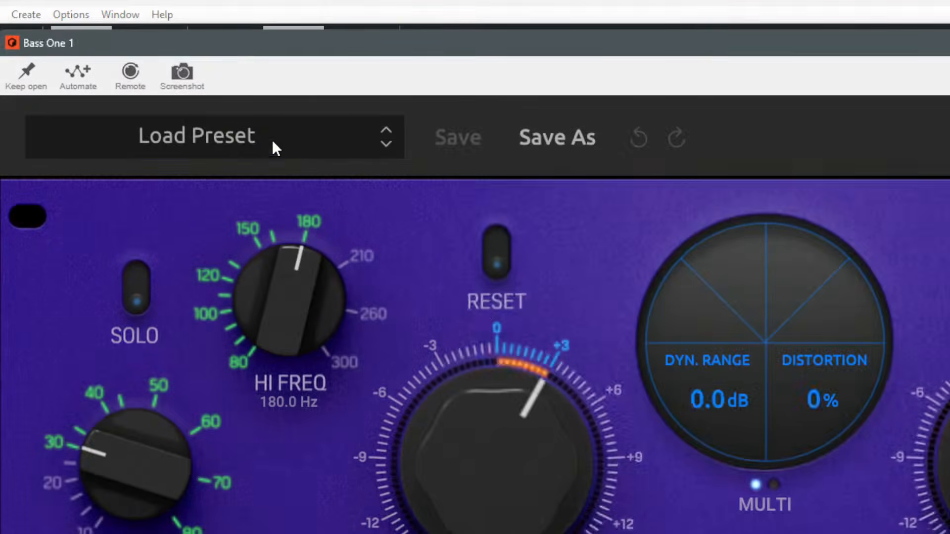
pyautogui.click(250, 125)
pyautogui.click(654, 294)
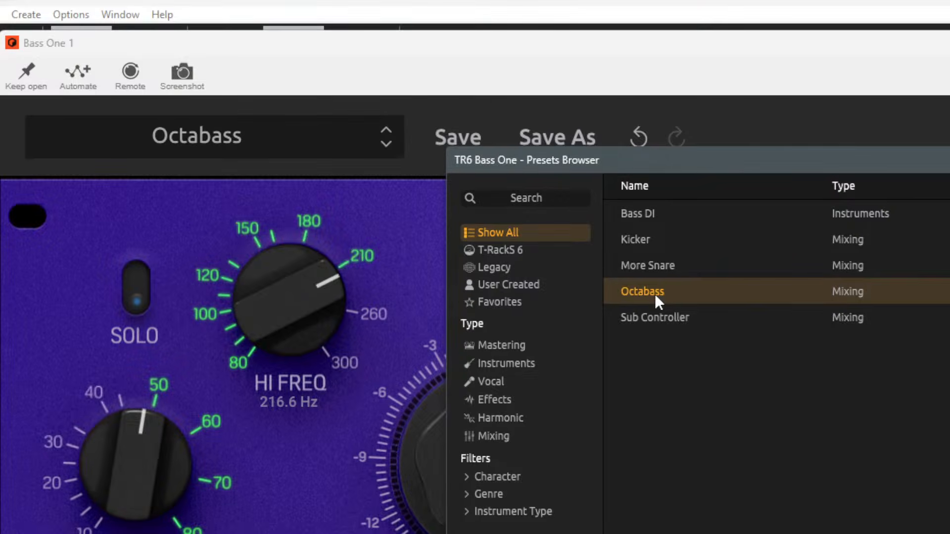
pyautogui.click(678, 210)
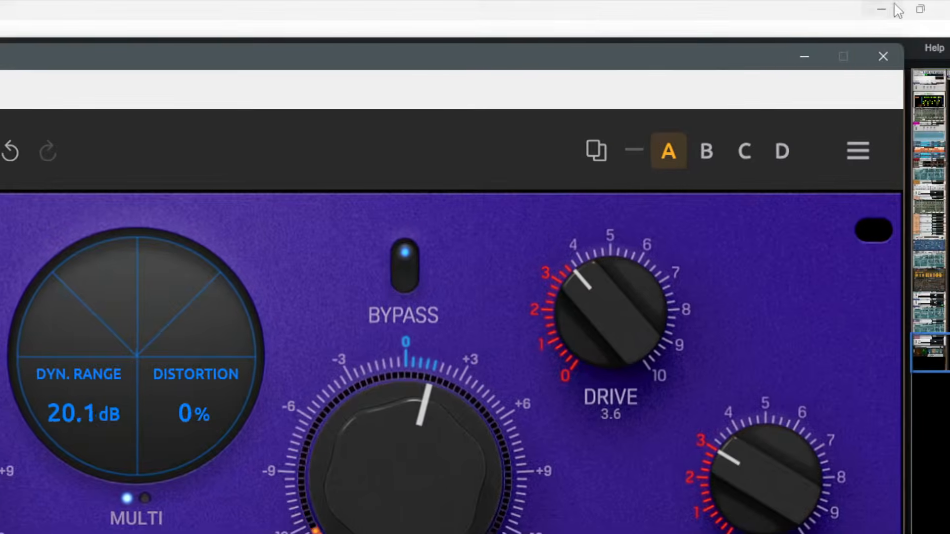
pyautogui.click(883, 56)
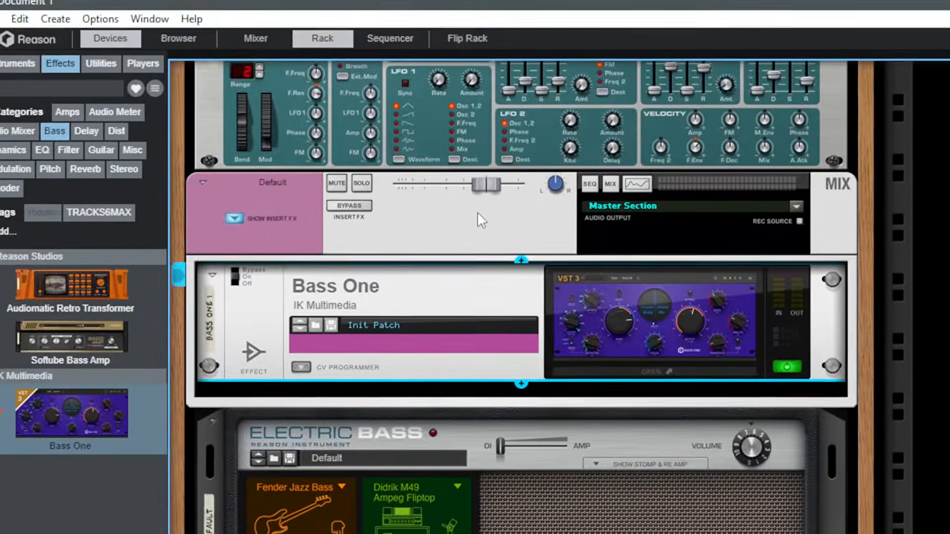
# Create a parallel channel from the Default Electric Bass mix channel and expand its channel strip in the rack.
pyautogui.rightClick(481, 159)
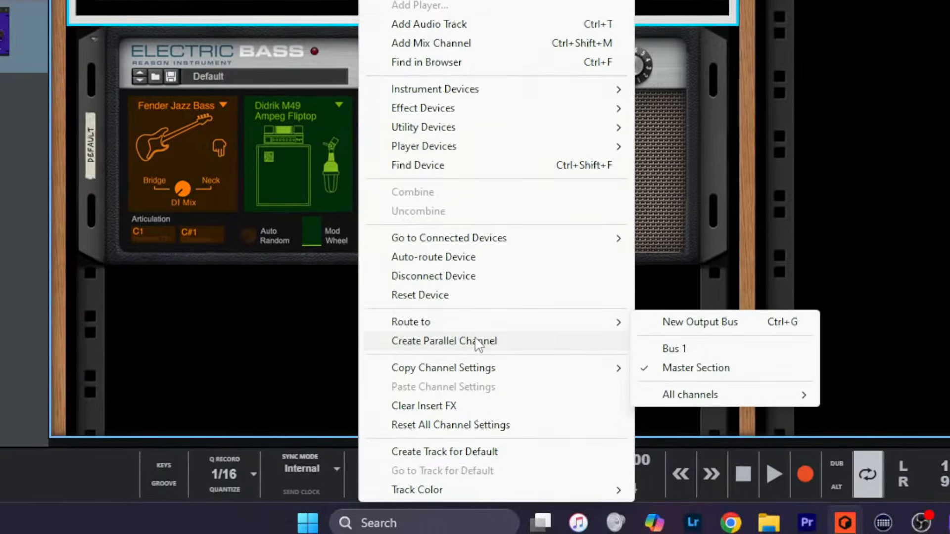
pyautogui.click(490, 508)
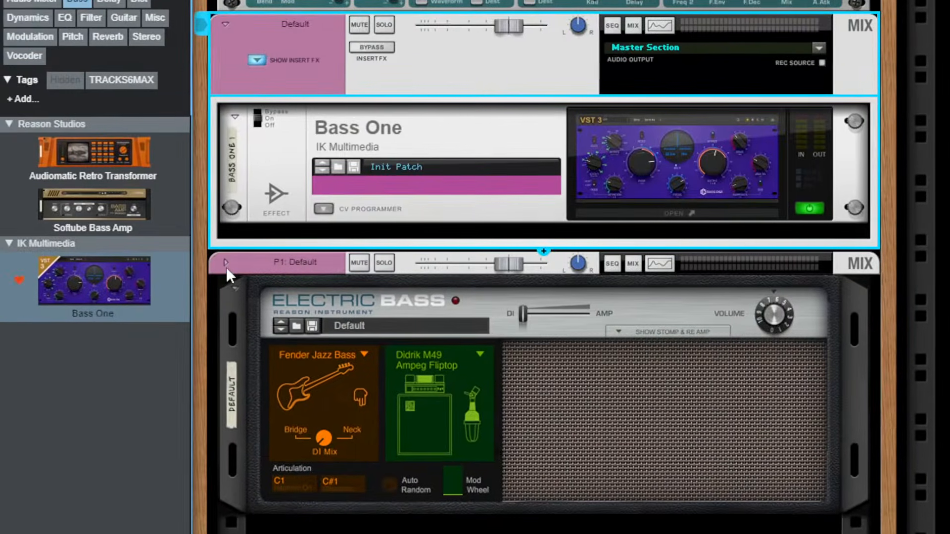
pyautogui.click(211, 284)
# Remove Bass One from the Default channel's insert effects, try adding it again and undo that addition.
pyautogui.click(409, 139)
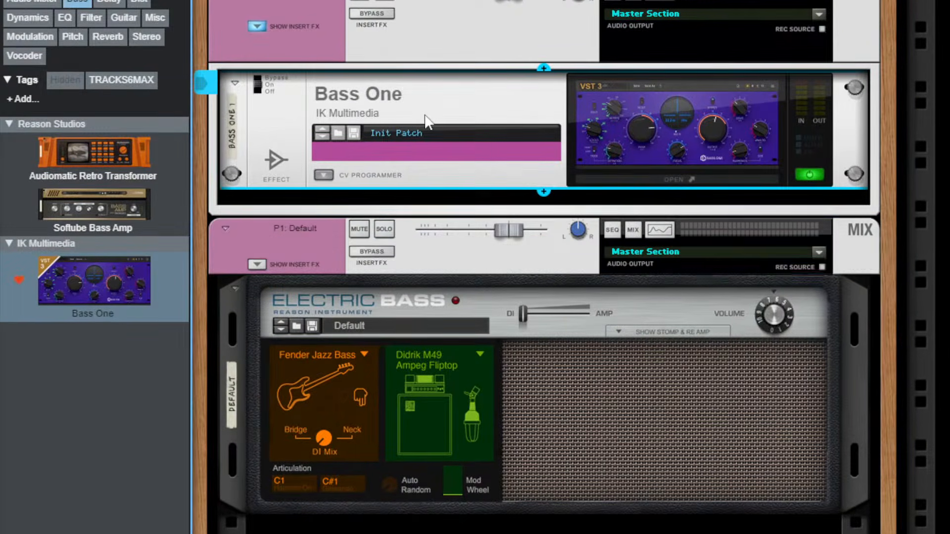
pyautogui.press('Delete')
pyautogui.moveTo(70, 278)
pyautogui.mouseDown()
pyautogui.moveTo(384, 250)
pyautogui.moveTo(410, 264)
pyautogui.mouseUp()
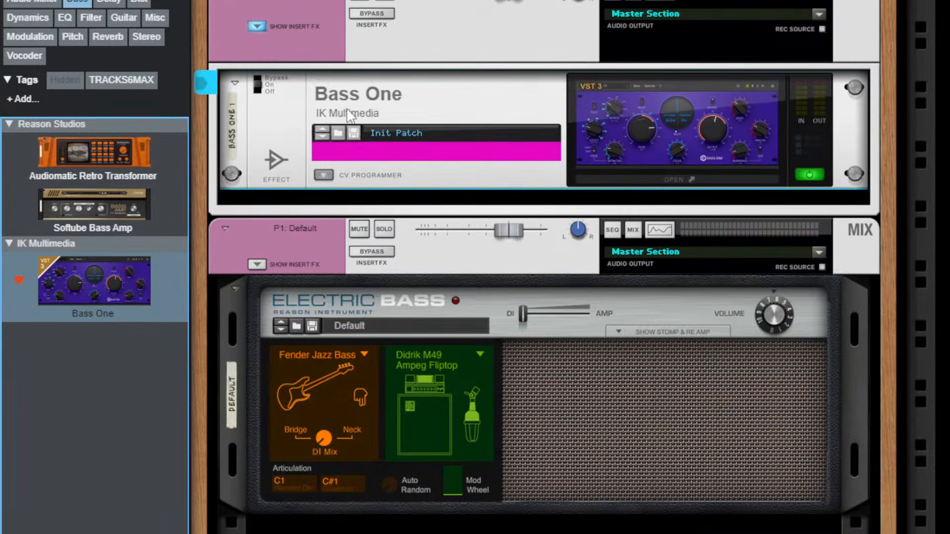
pyautogui.hotkey('ctrl', 'z')
# Insert Bass One on the P1: Default parallel channel and add a PEQ-2 Two Band Parametric EQ after it.
pyautogui.click(256, 265)
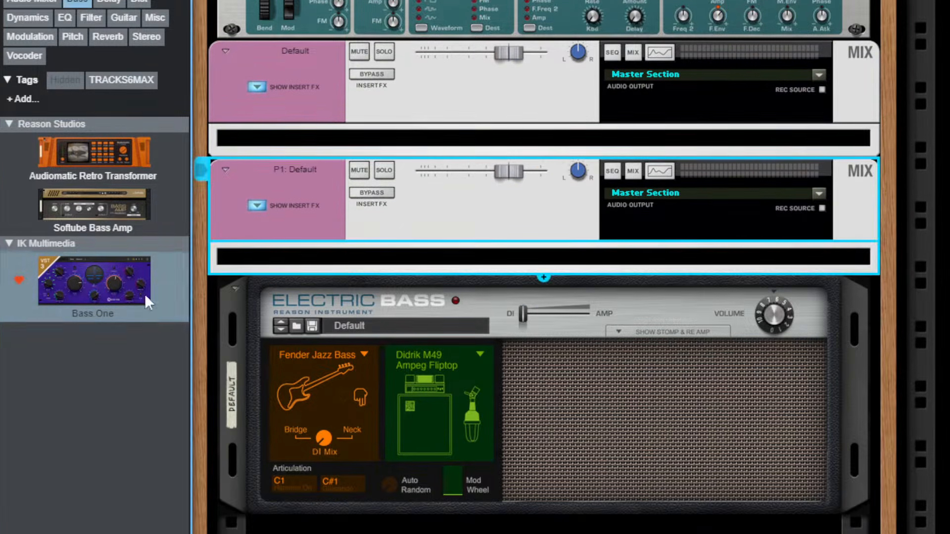
pyautogui.moveTo(145, 293); pyautogui.dragTo(554, 268)
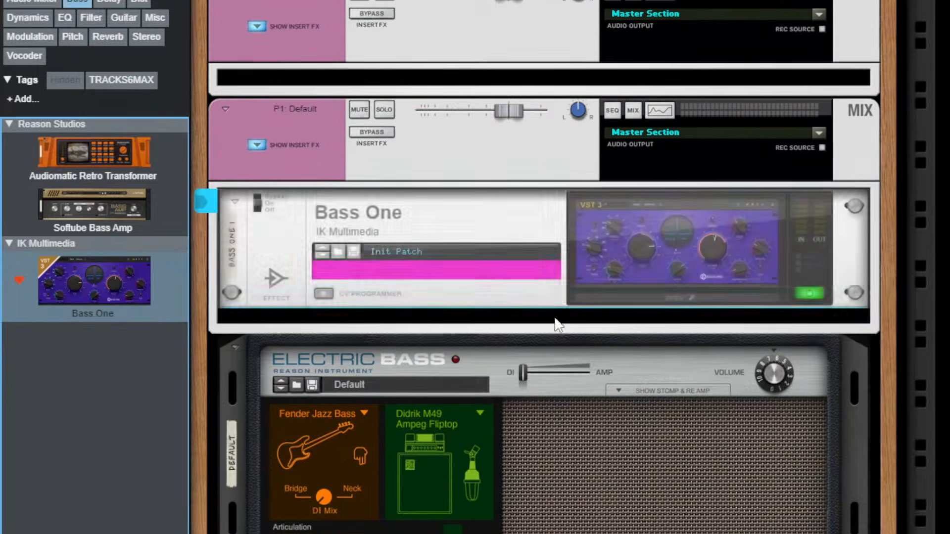
pyautogui.click(543, 313)
pyautogui.moveTo(607, 352)
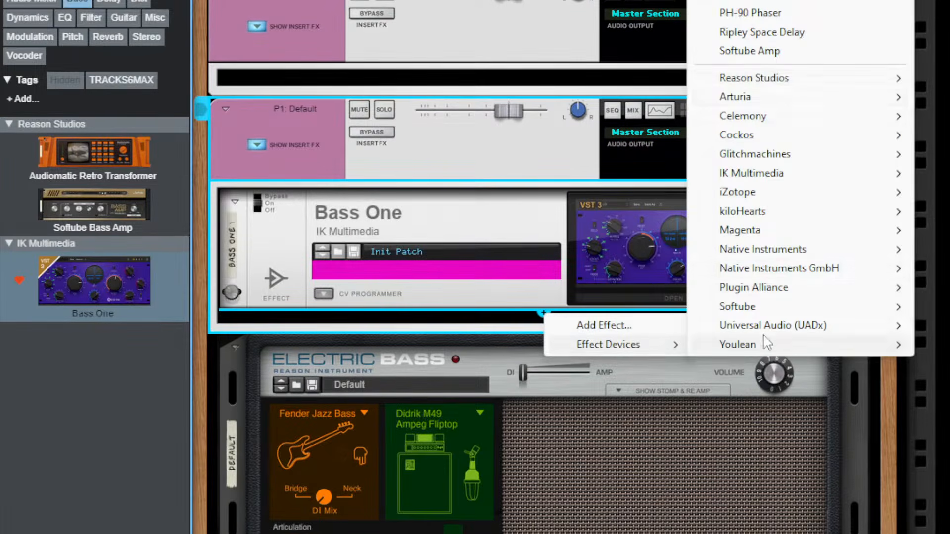
pyautogui.moveTo(767, 80)
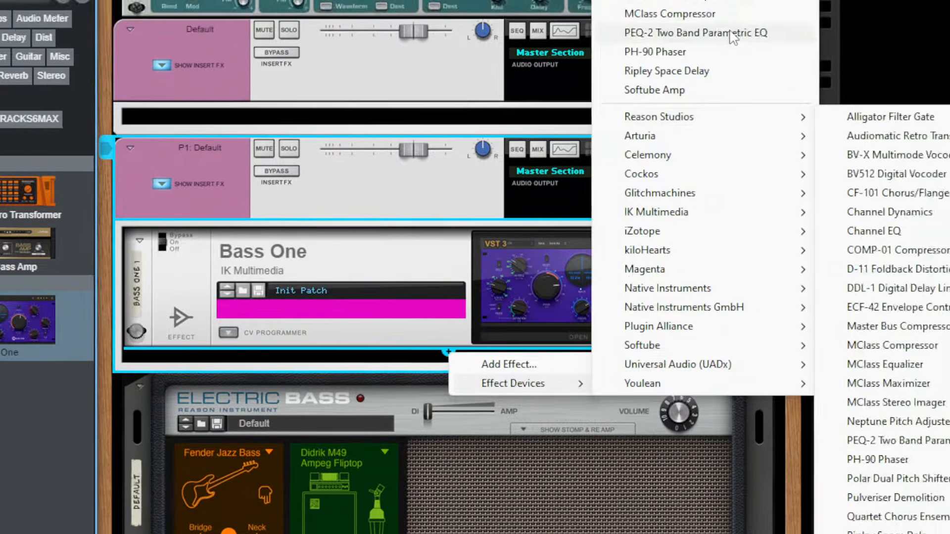
pyautogui.click(811, 1)
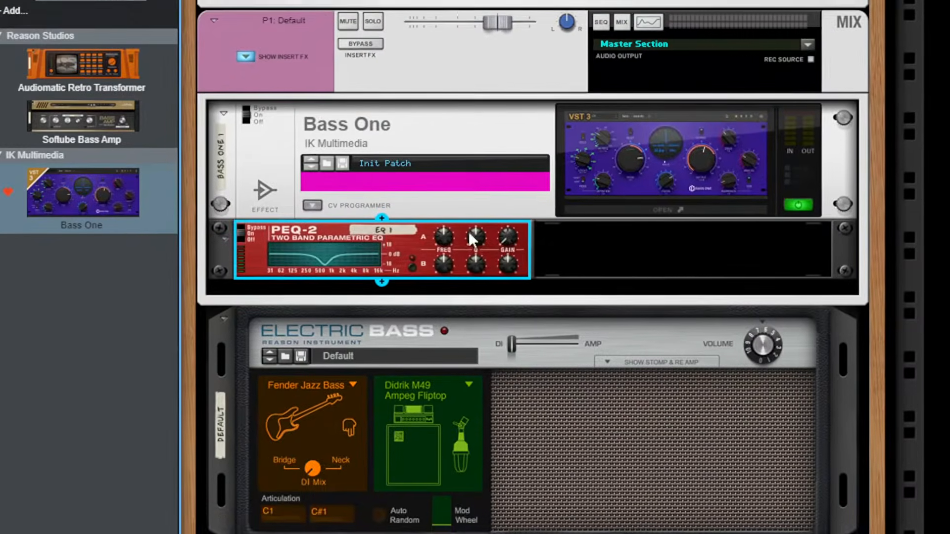
# Shape the PEQ-2's filter A to cut the highs and load the Sub Controller preset in Bass One.
pyautogui.moveTo(436, 168); pyautogui.dragTo(401, 249)
pyautogui.moveTo(404, 167); pyautogui.dragTo(403, 51)
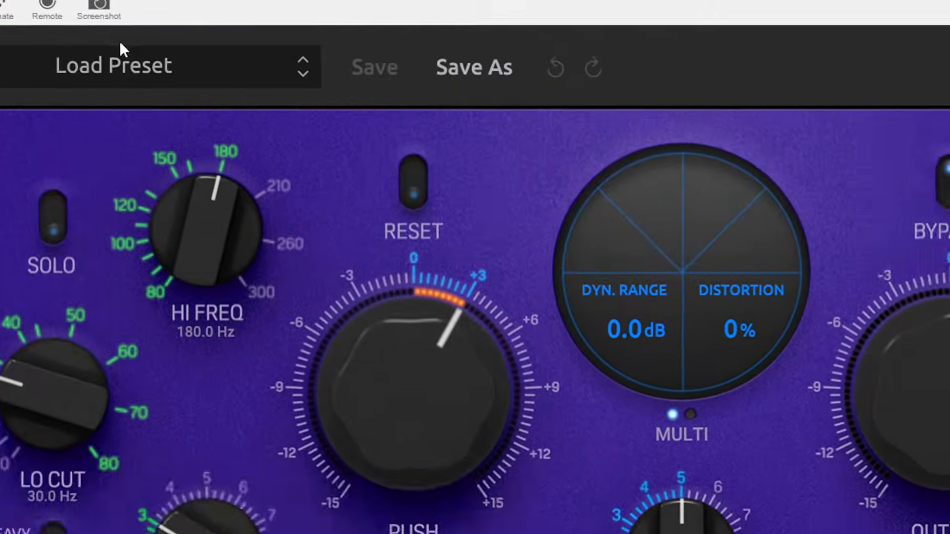
pyautogui.click(122, 49)
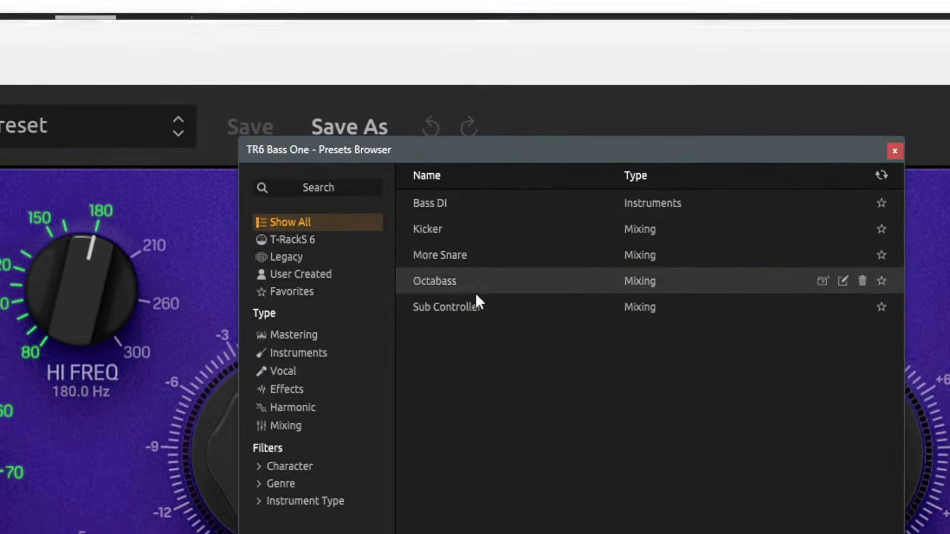
pyautogui.click(477, 290)
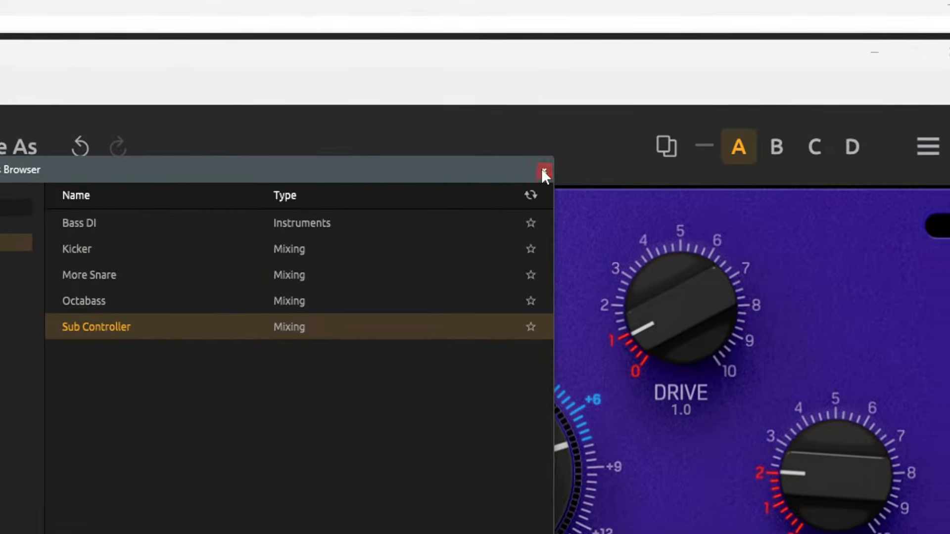
pyautogui.click(894, 125)
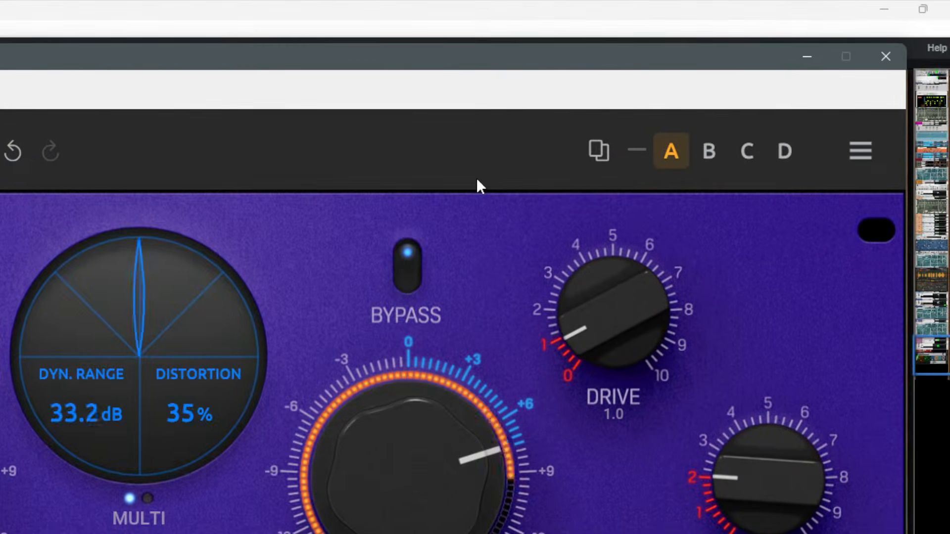
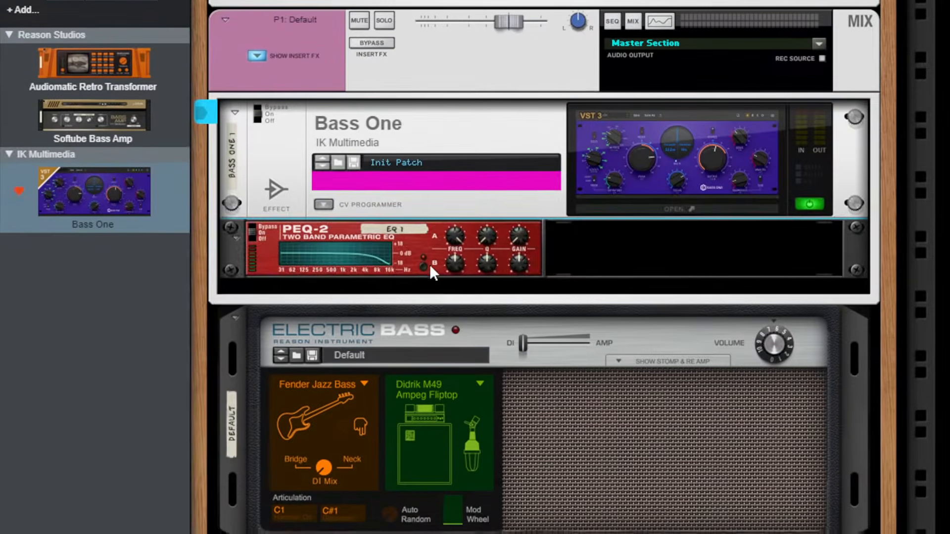
# Enable filter B on the PEQ-2, boost its gain at a low frequency and audition the bass.
pyautogui.click(429, 266)
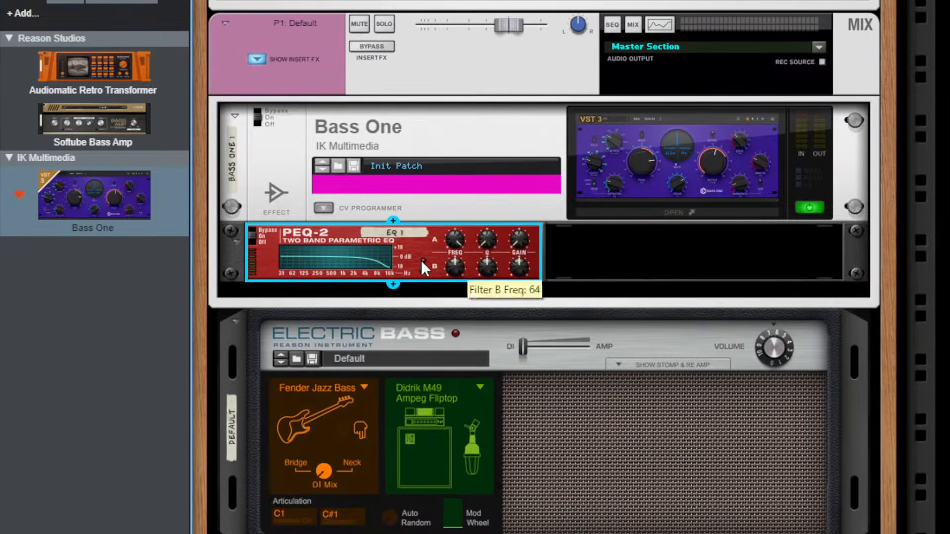
pyautogui.moveTo(521, 265); pyautogui.dragTo(518, 210)
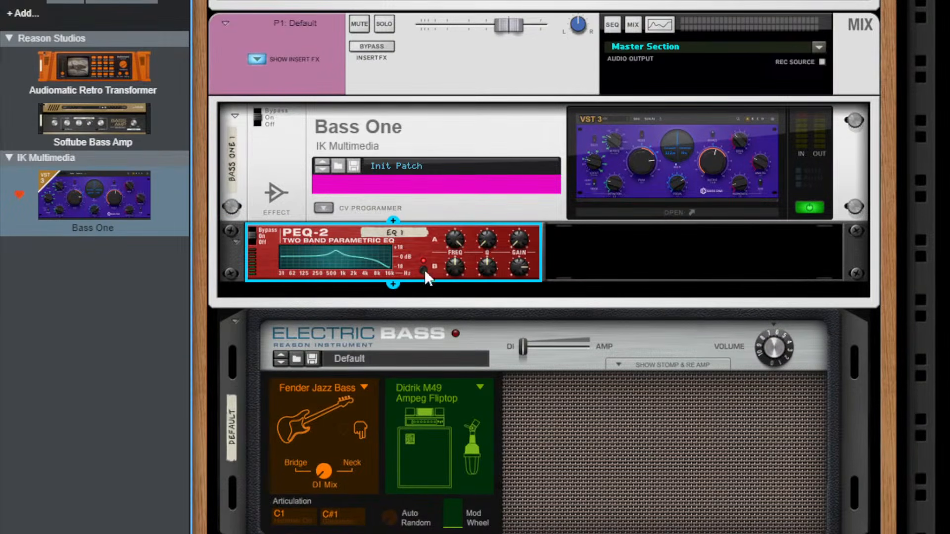
pyautogui.moveTo(451, 267); pyautogui.dragTo(449, 360)
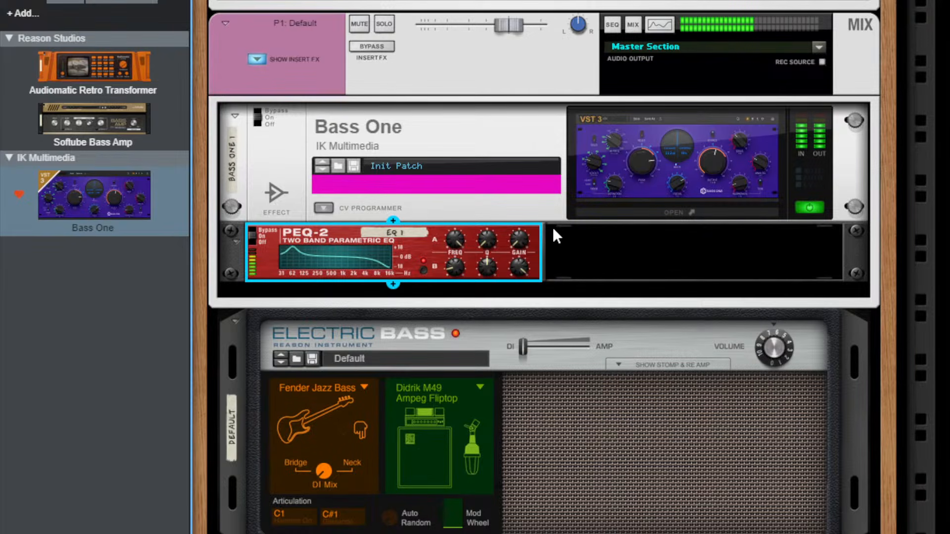
pyautogui.click(348, 360)
pyautogui.click(472, 358)
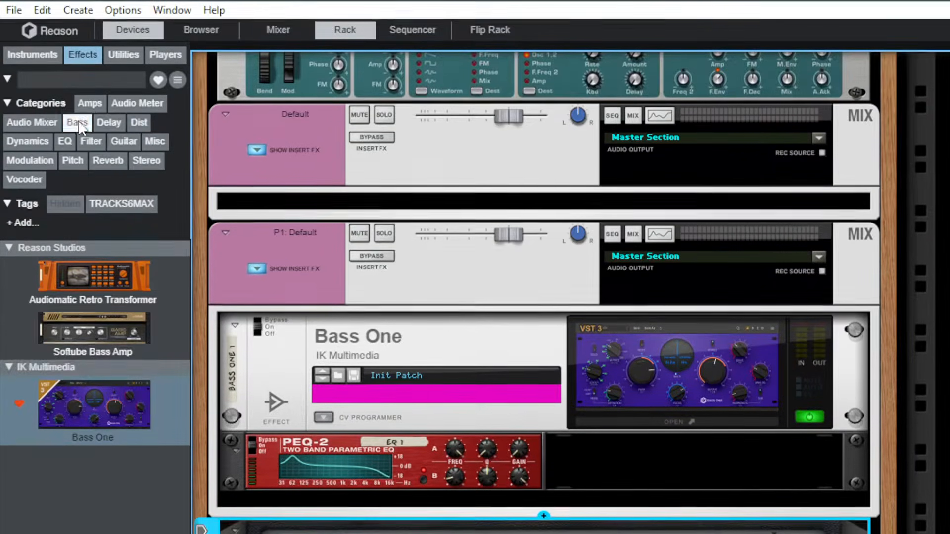
# Clear the Bass category filter and browse the effects in the Delay category.
pyautogui.click(77, 125)
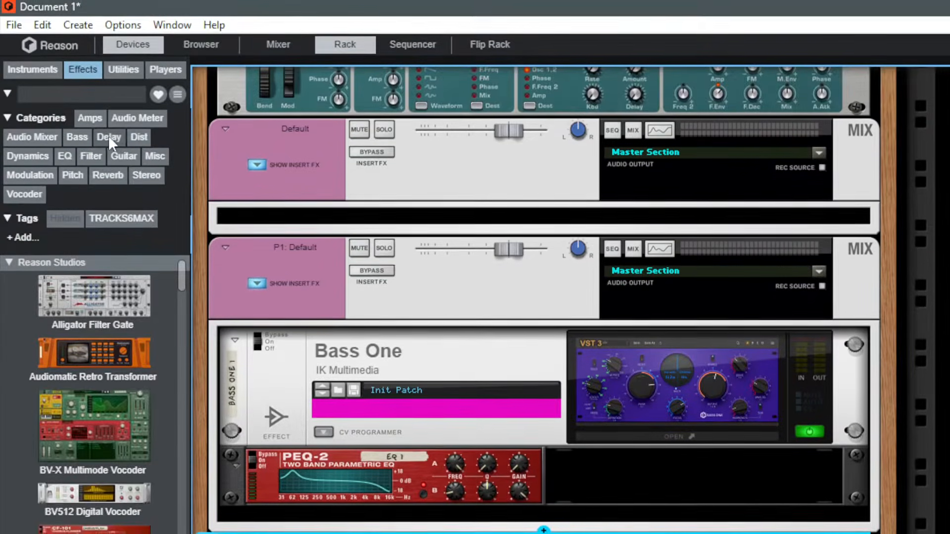
pyautogui.click(108, 137)
pyautogui.click(115, 138)
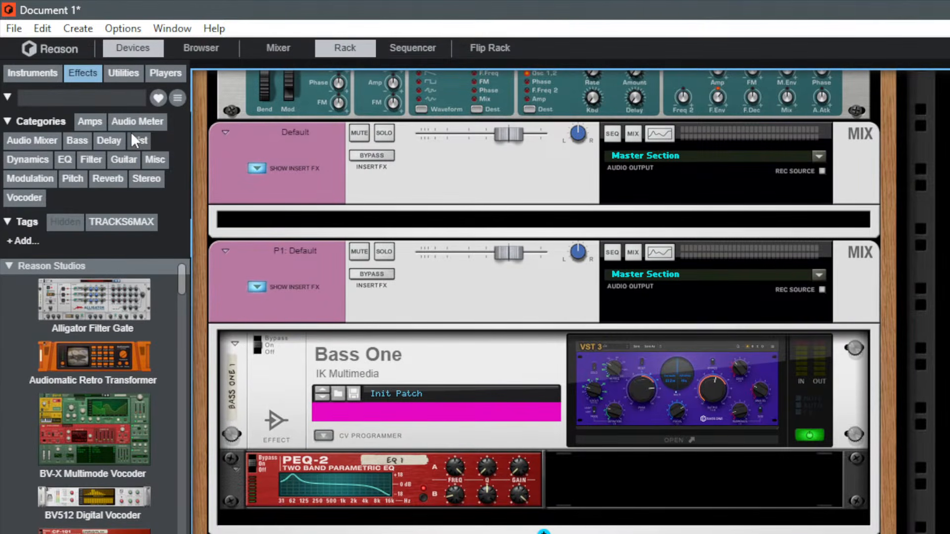
pyautogui.click(114, 142)
pyautogui.scroll(-5, 94, 396)
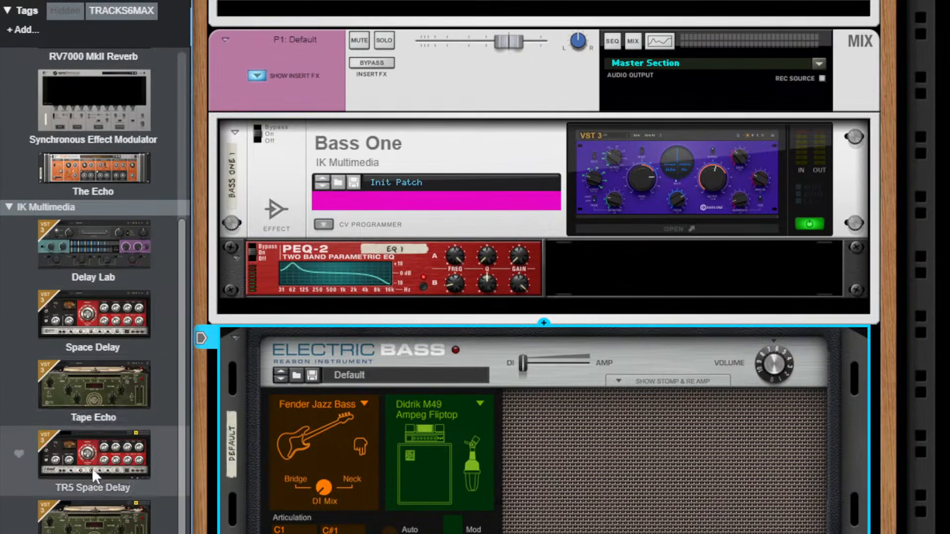
pyautogui.scroll(5, 79, 247)
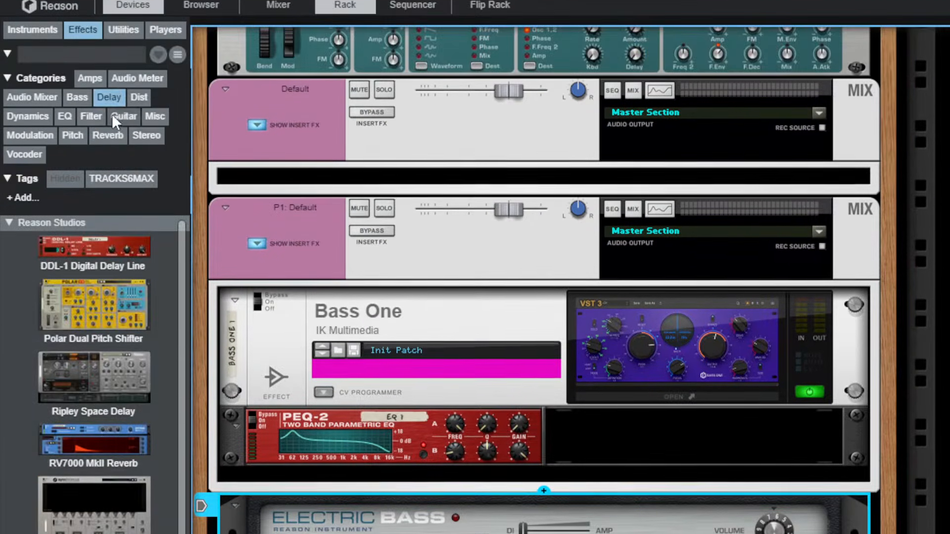
pyautogui.click(112, 133)
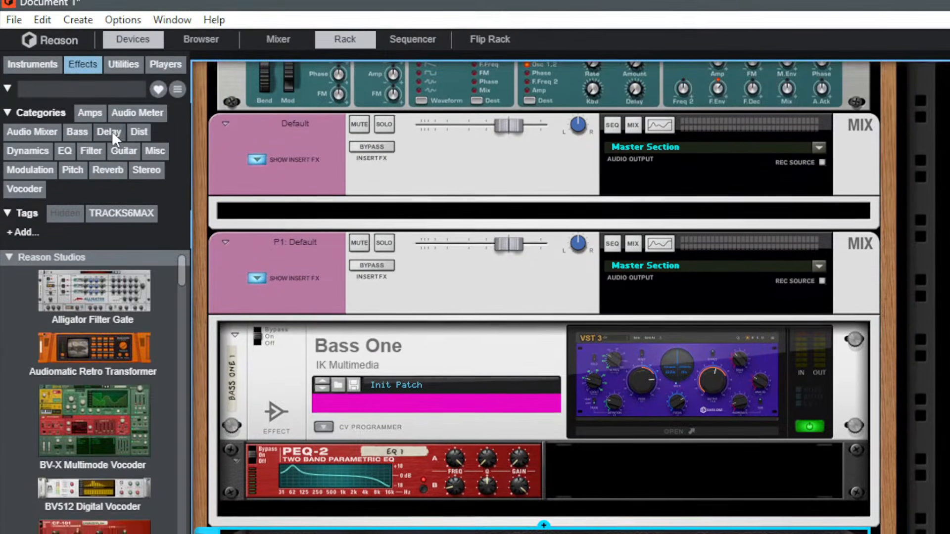
# Check the Guitar effects category, clear the filter and assign IK Multimedia's AmpliTube 5 to Guitar.
pyautogui.click(122, 158)
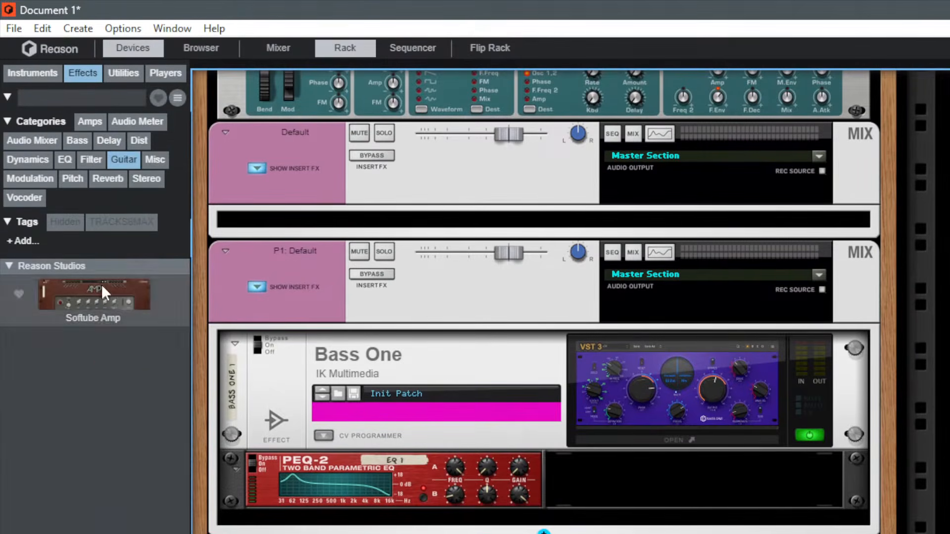
pyautogui.click(126, 161)
pyautogui.scroll(-20, 82, 267)
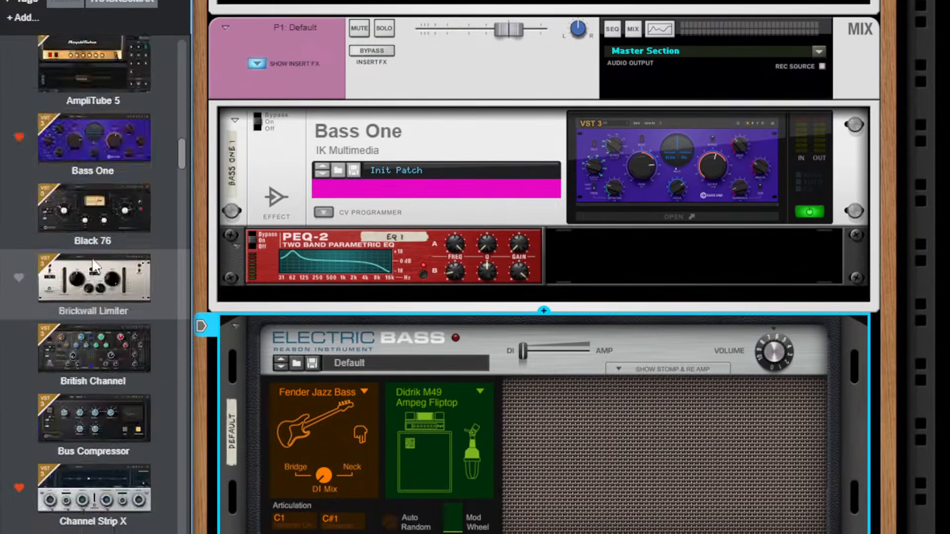
pyautogui.scroll(5, 94, 267)
pyautogui.rightClick(97, 409)
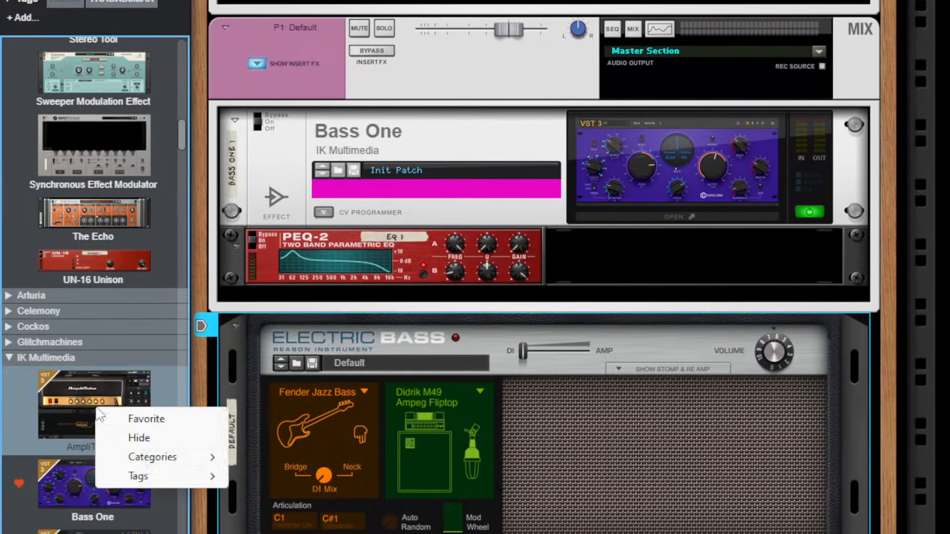
pyautogui.moveTo(151, 458)
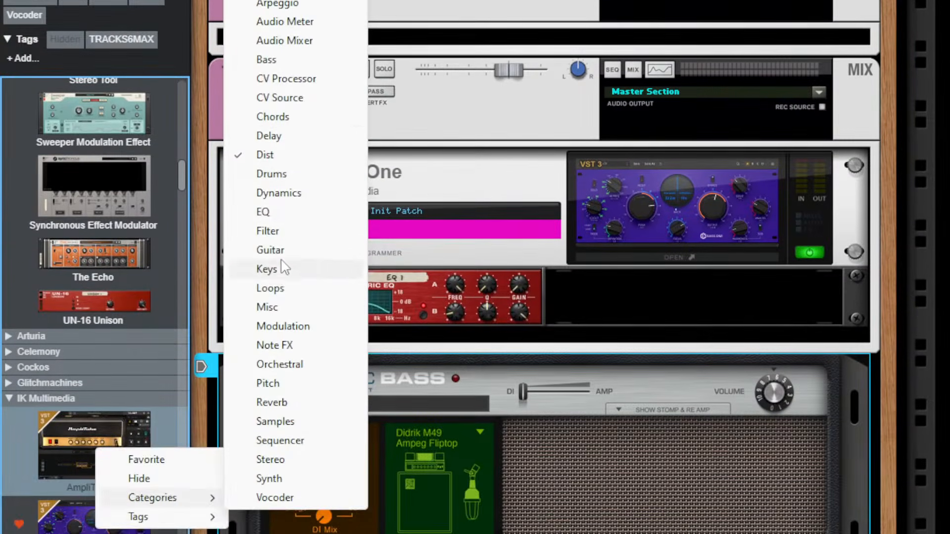
pyautogui.click(283, 269)
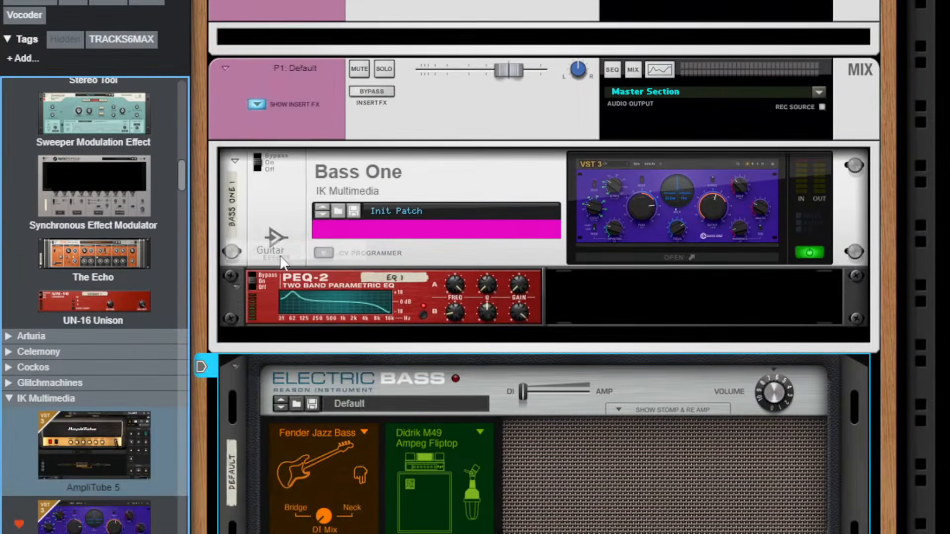
# Browse the effects list, examine the devices tagged TRACKS6MAX and clear the tag filter.
pyautogui.scroll(-15, 134, 421)
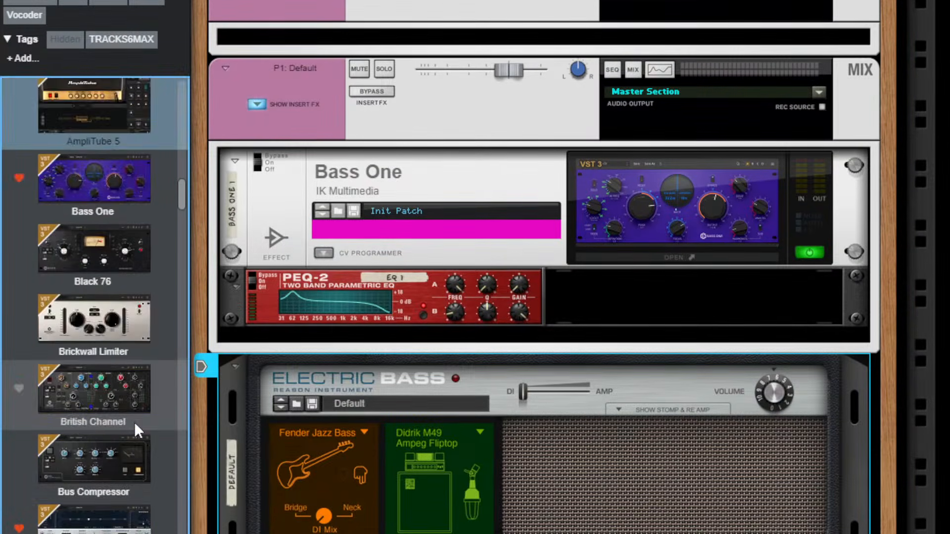
pyautogui.scroll(15, 134, 421)
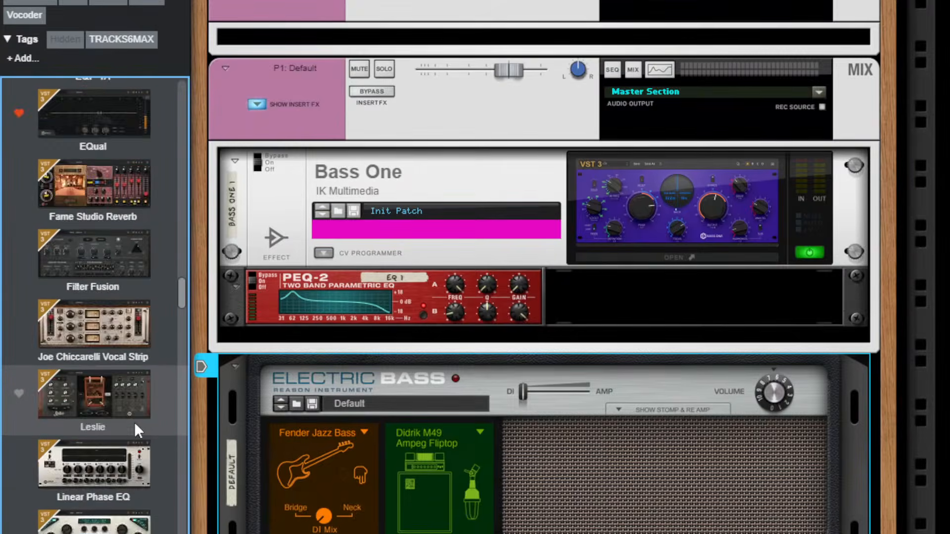
pyautogui.scroll(20, 133, 408)
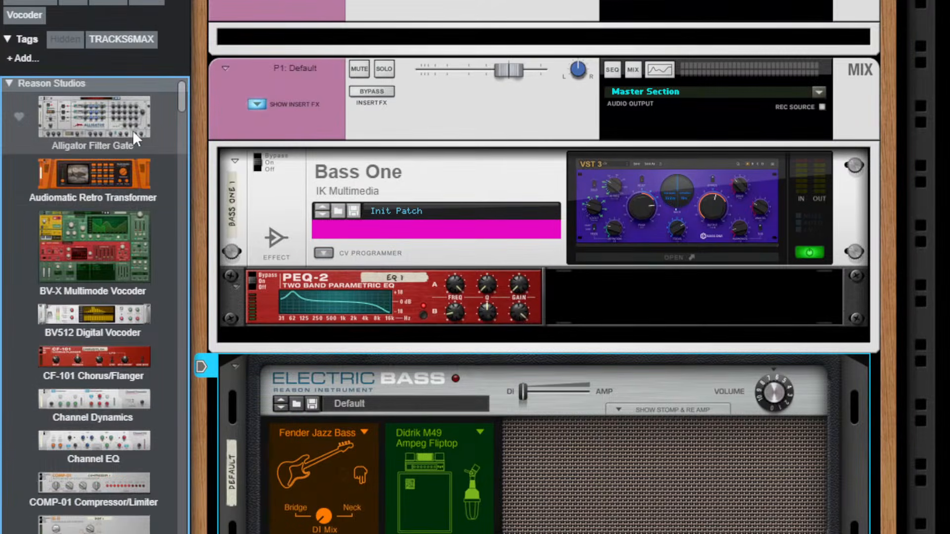
pyautogui.click(137, 38)
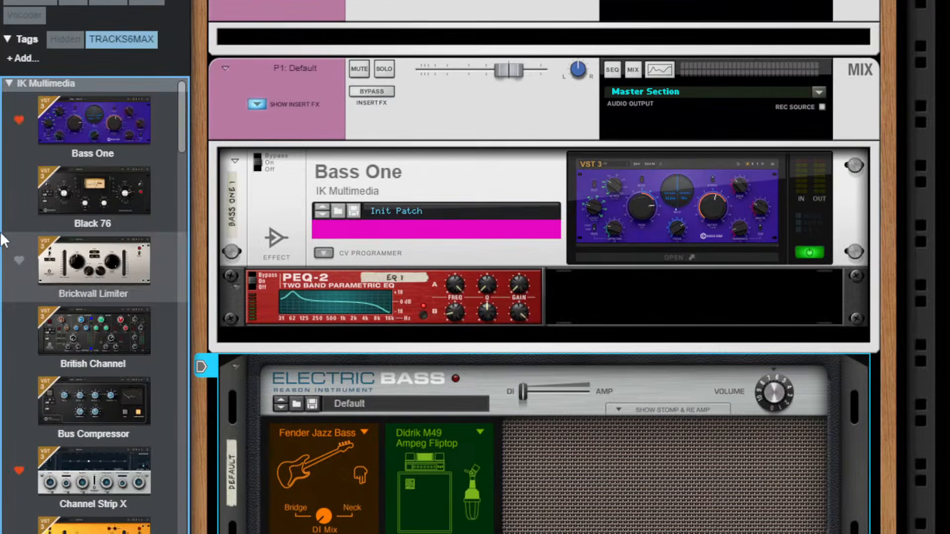
pyautogui.scroll(-7, 79, 402)
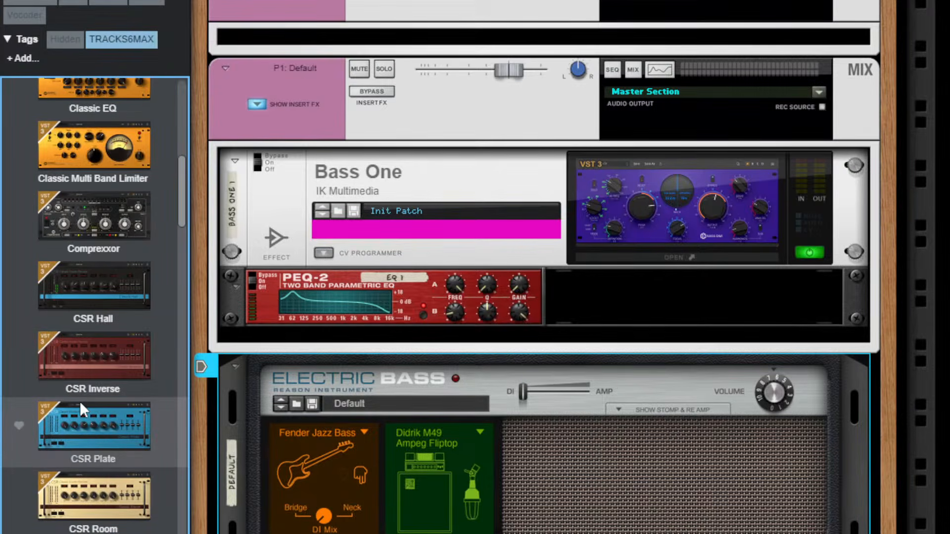
pyautogui.scroll(7, 79, 402)
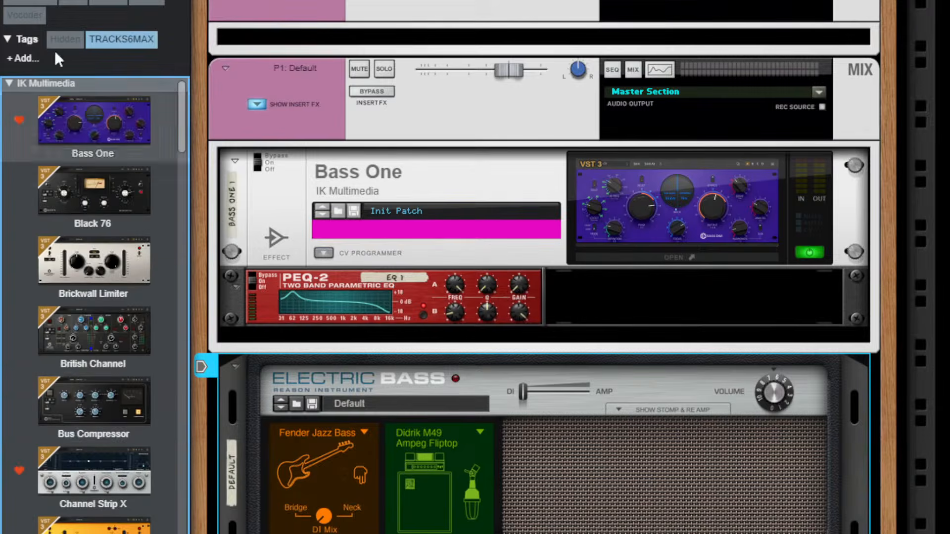
pyautogui.click(8, 81)
pyautogui.click(8, 81)
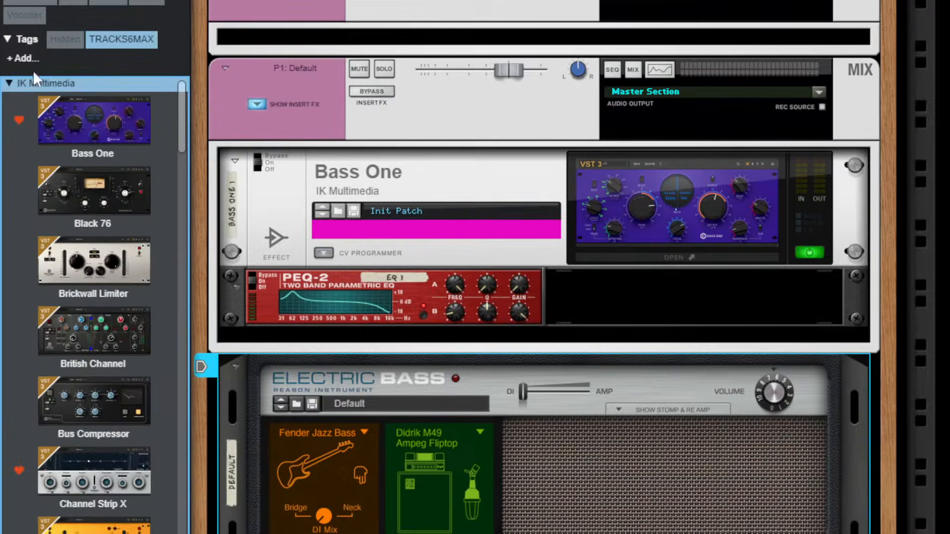
pyautogui.click(105, 40)
# Collapse the Reason Studios and IK Multimedia groups and briefly check the iZotope group's effects.
pyautogui.click(6, 84)
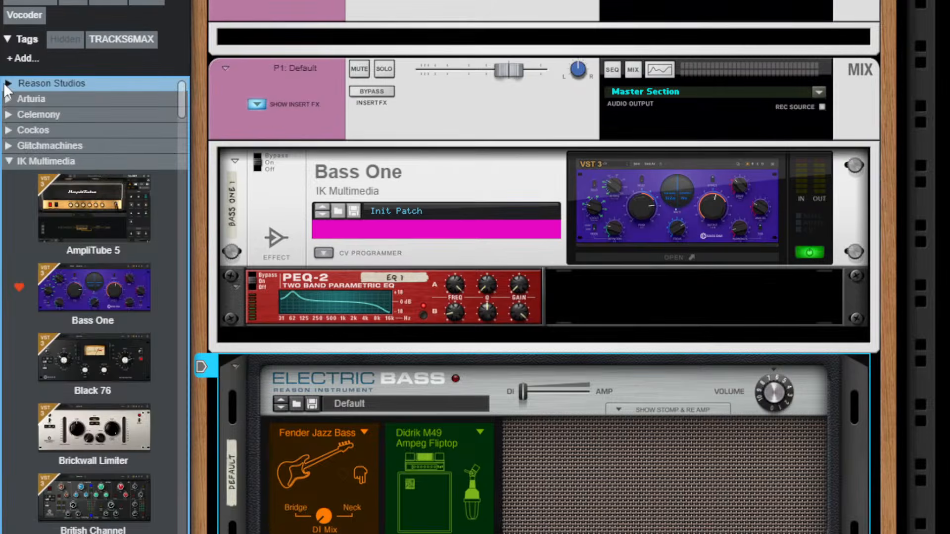
pyautogui.click(8, 162)
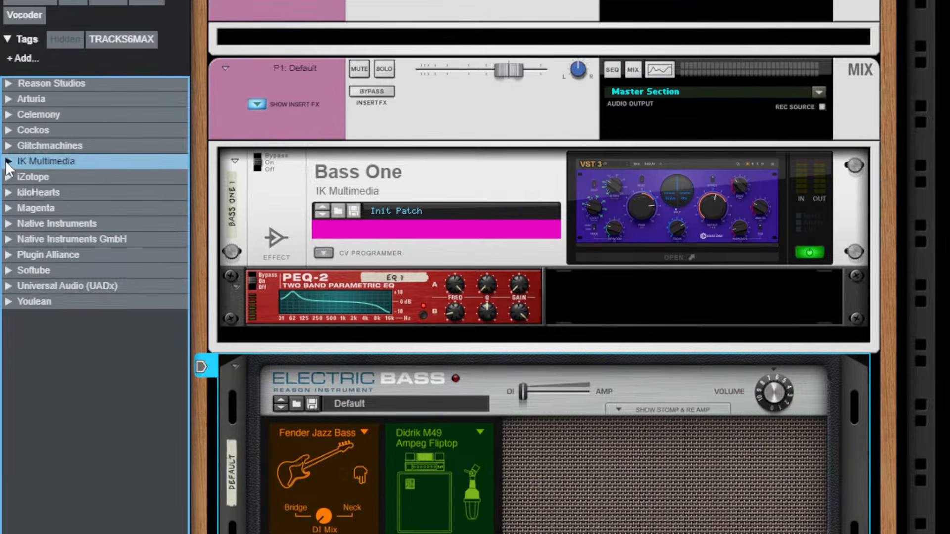
pyautogui.click(8, 177)
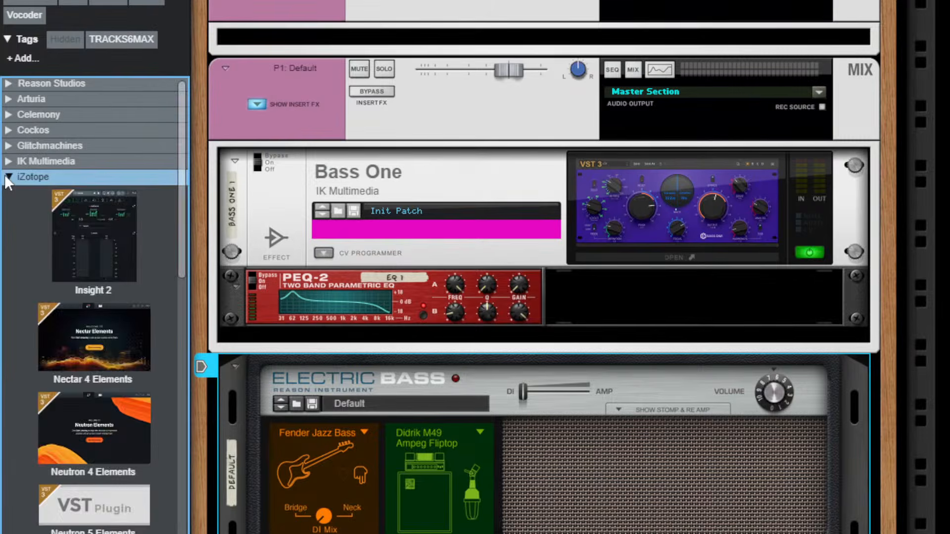
pyautogui.click(8, 177)
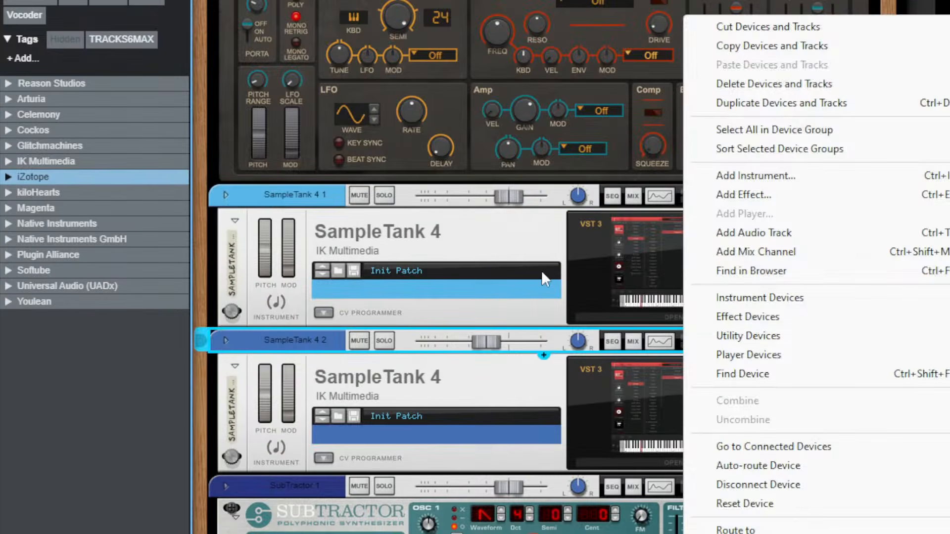
# Open the browser from the first SampleTank 4's patch display and show the contents of This PC.
pyautogui.click(519, 280)
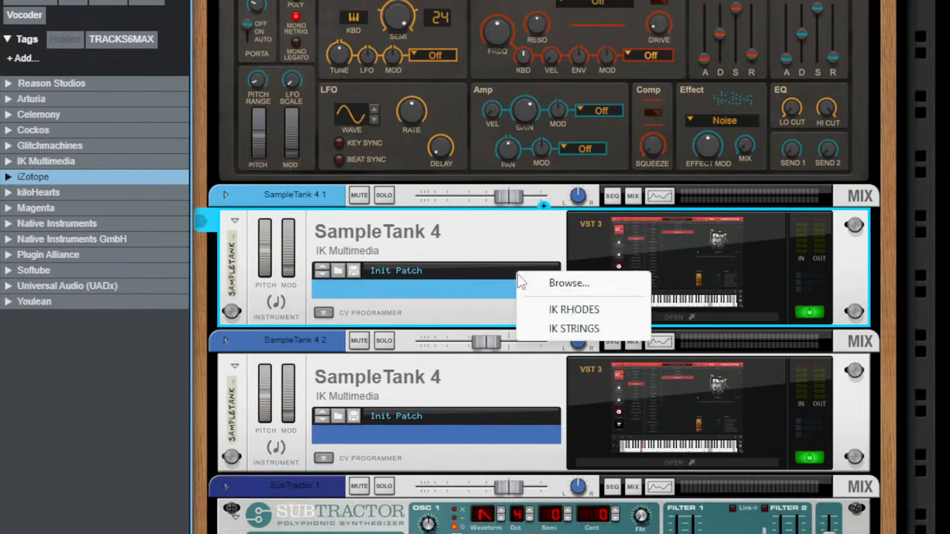
pyautogui.click(514, 261)
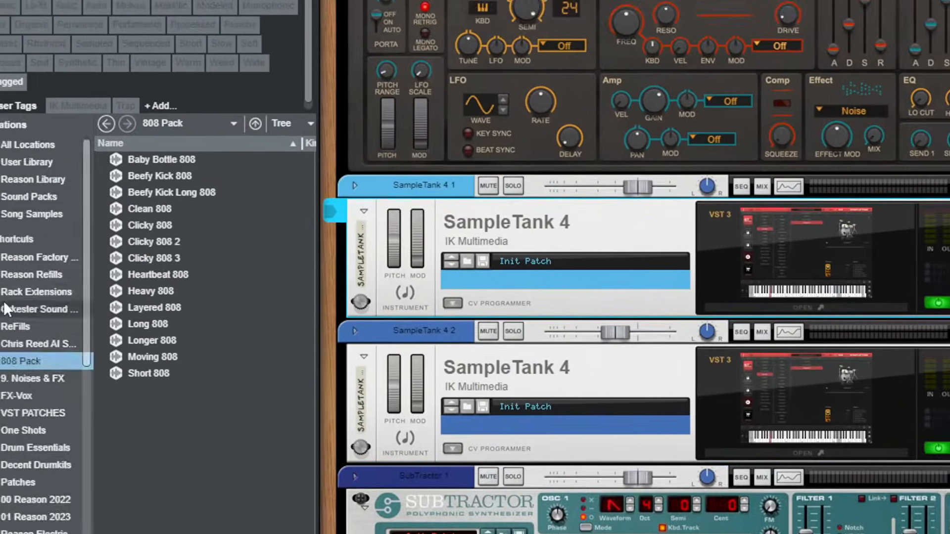
pyautogui.scroll(6, 29, 275)
pyautogui.scroll(-6, 33, 268)
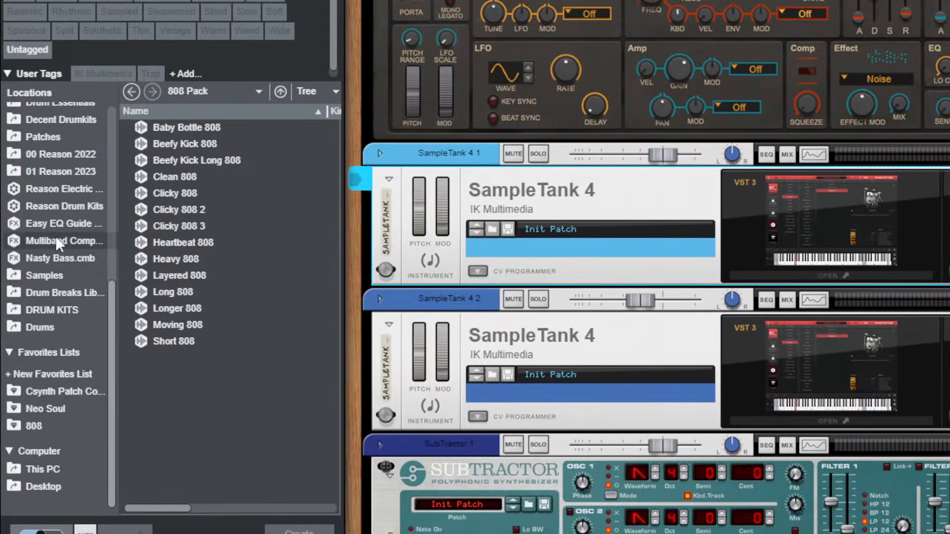
pyautogui.scroll(6, 17, 303)
pyautogui.scroll(-6, 35, 236)
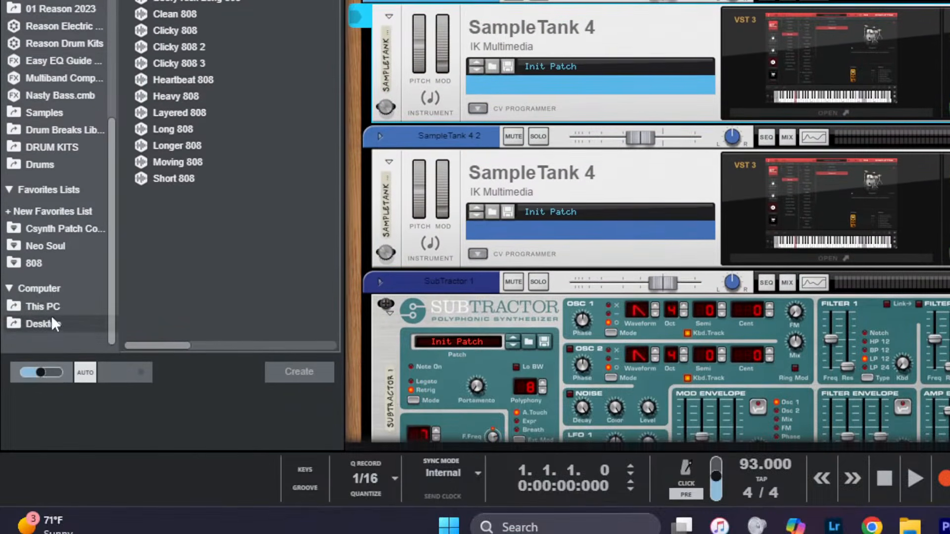
pyautogui.click(46, 308)
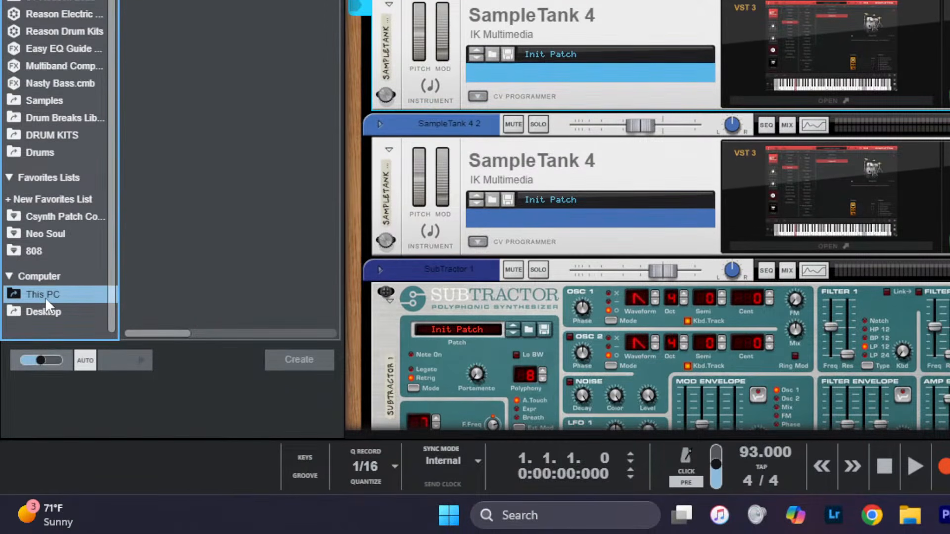
# Go to the Desktop location, open the Secret Sauce One Shots folder and preview Secret Sauce One Shot Cm (9).
pyautogui.scroll(4, 45, 297)
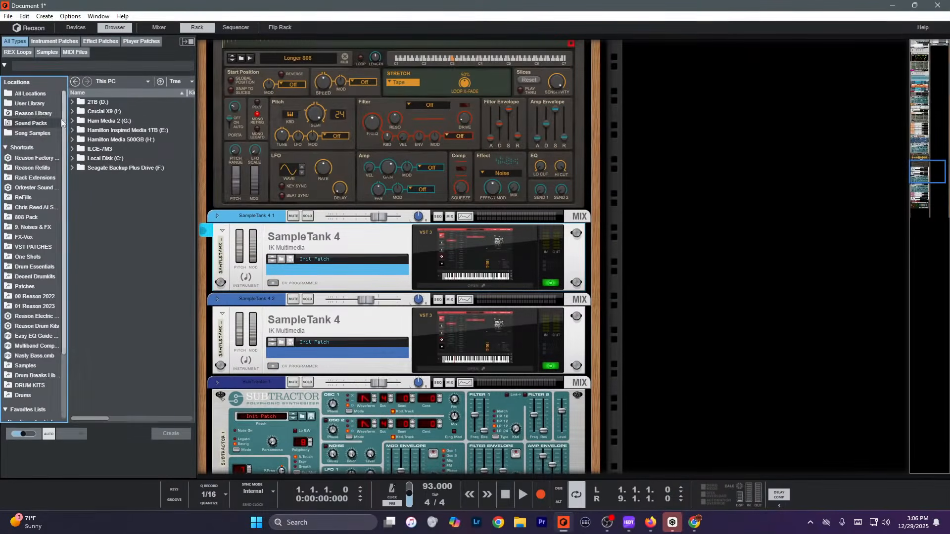
pyautogui.scroll(-3, 38, 309)
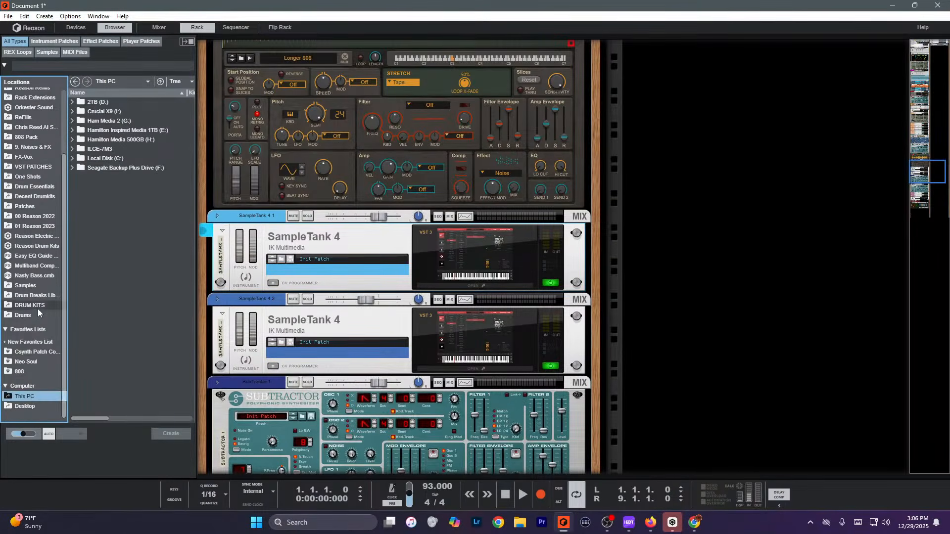
pyautogui.click(24, 407)
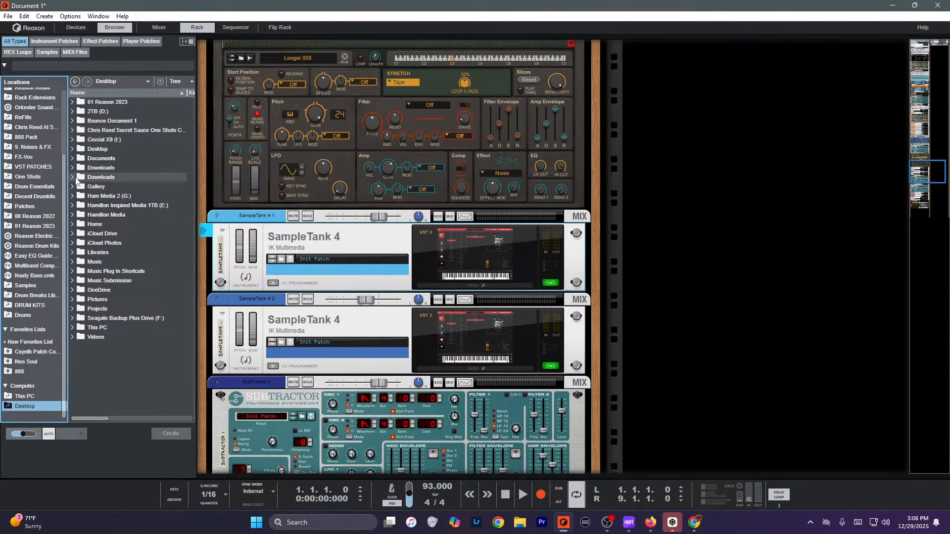
pyautogui.doubleClick(132, 130)
pyautogui.click(131, 120)
pyautogui.click(133, 177)
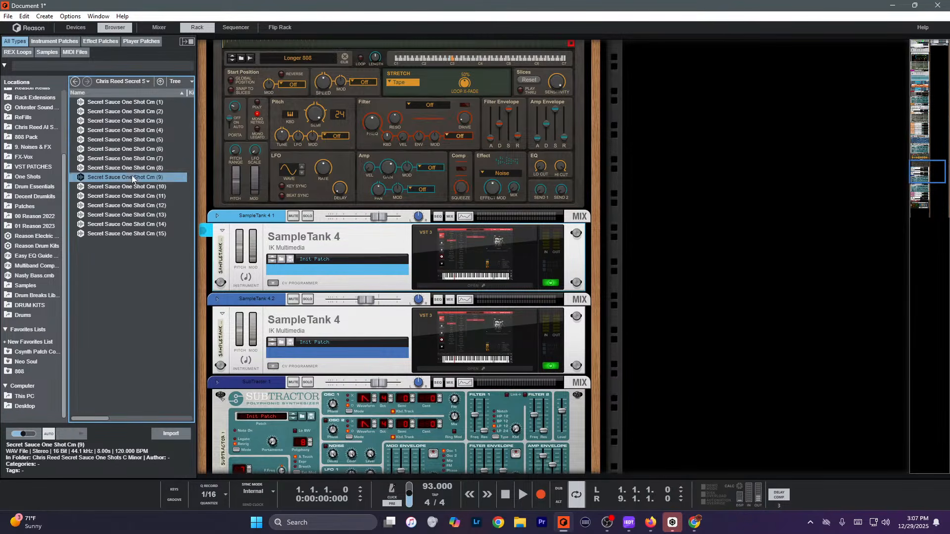
# Add a Mimic Creative Sampler below the Electric Bass and reset it to its initial patch.
pyautogui.scroll(3, 420, 298)
pyautogui.scroll(-10, 419, 298)
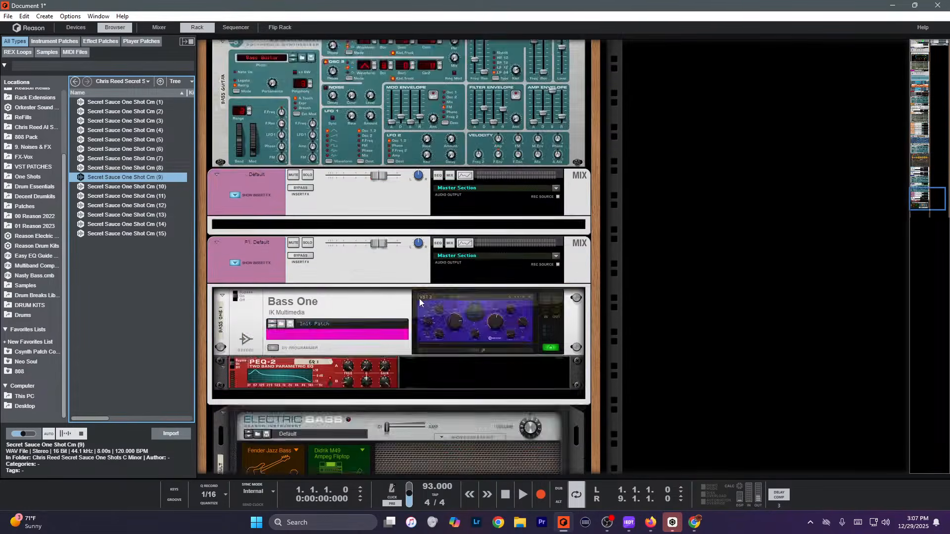
pyautogui.rightClick(393, 420)
pyautogui.moveTo(458, 363)
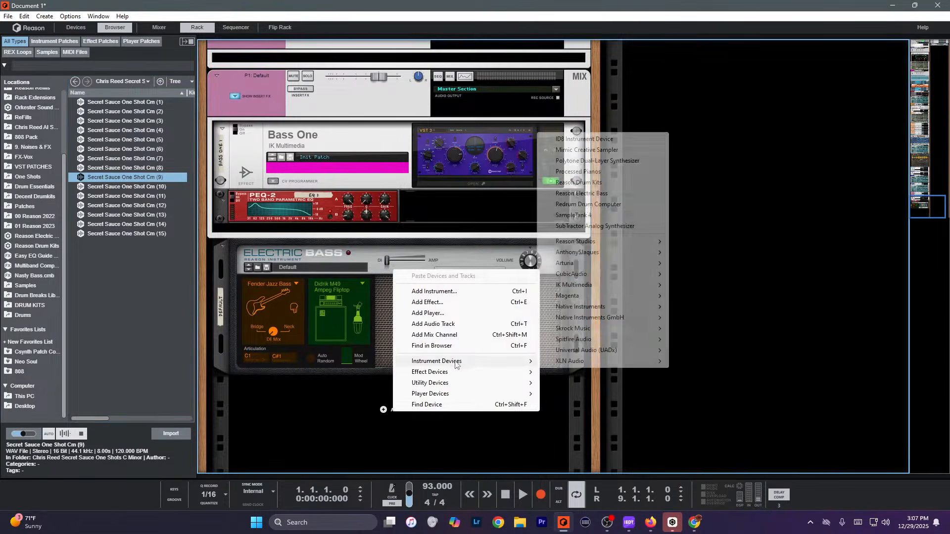
pyautogui.moveTo(613, 244)
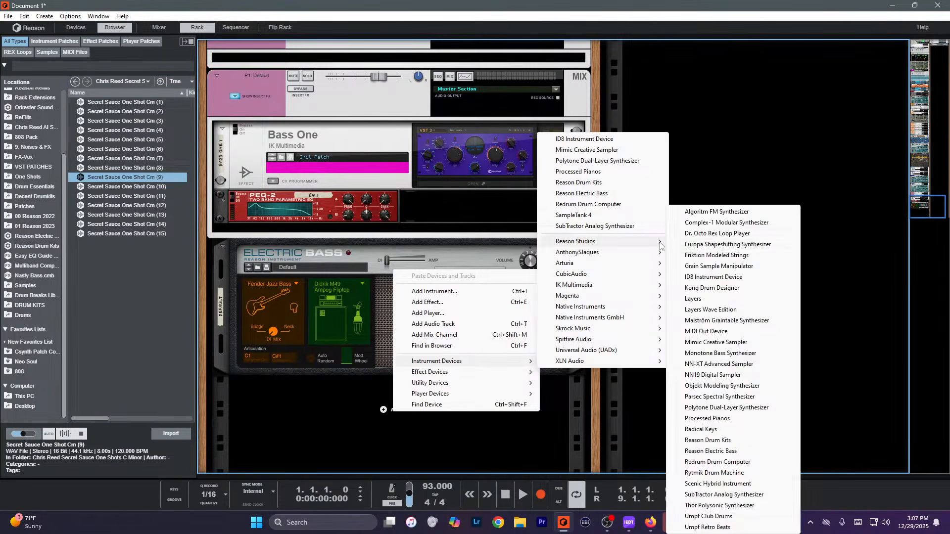
pyautogui.click(587, 150)
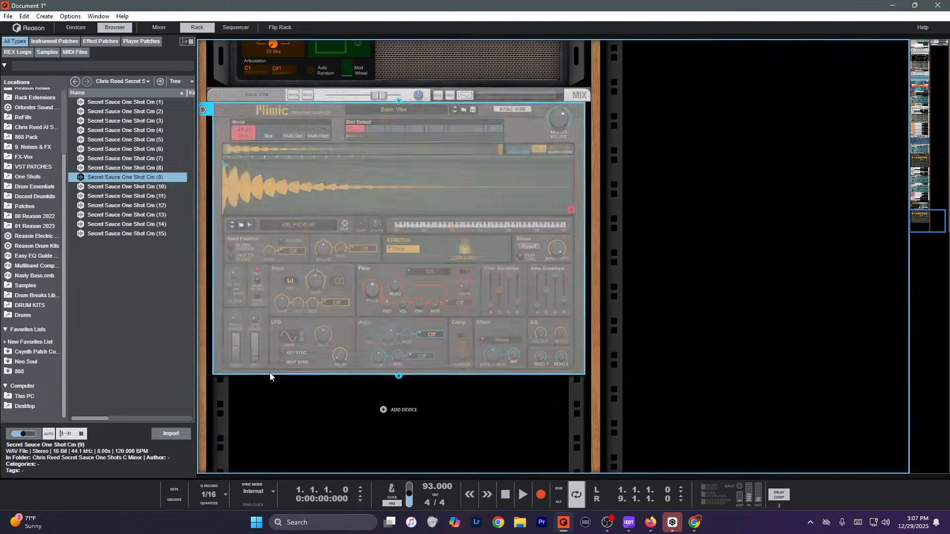
pyautogui.rightClick(351, 283)
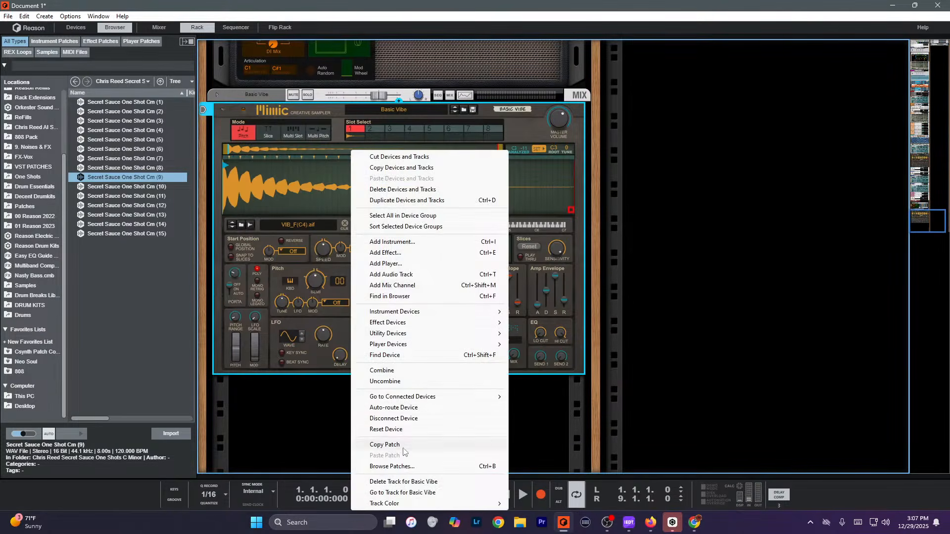
pyautogui.click(401, 430)
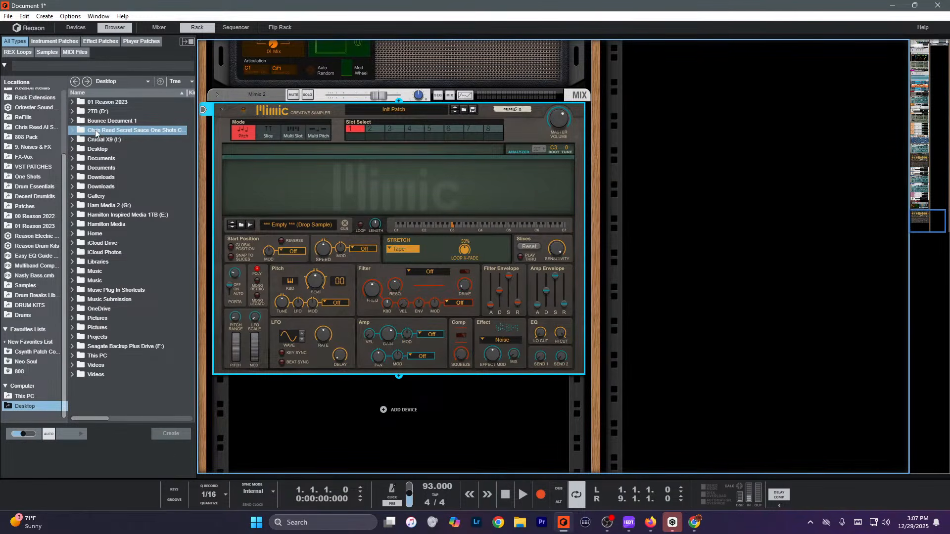
# Load Secret Sauce One Shot Cm (10) from the Desktop's one-shots folder into Mimic and control its preview playback.
pyautogui.doubleClick(96, 131)
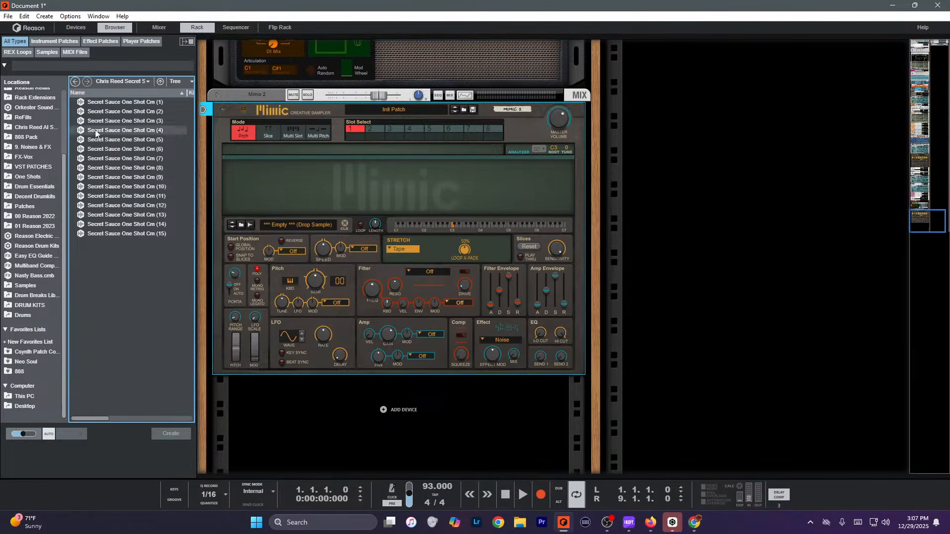
pyautogui.click(108, 186)
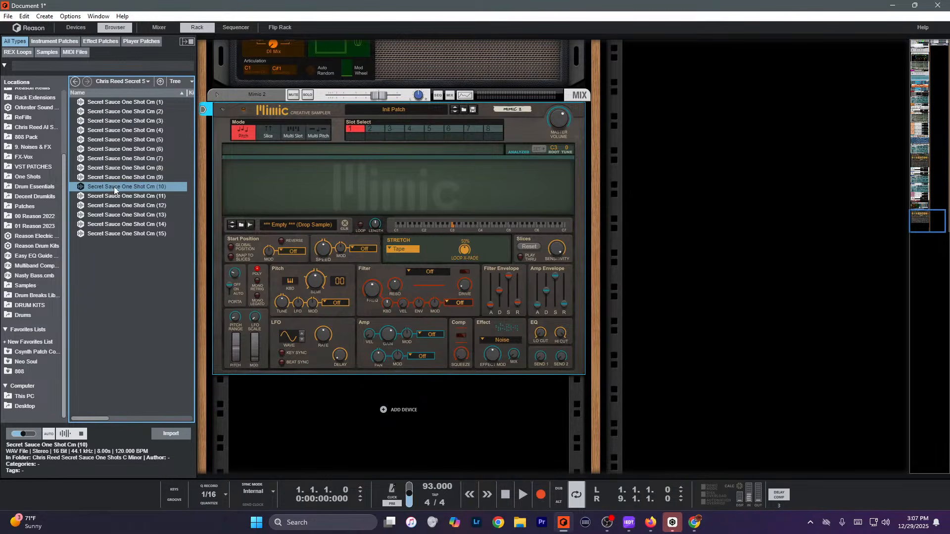
pyautogui.moveTo(114, 188); pyautogui.dragTo(302, 172)
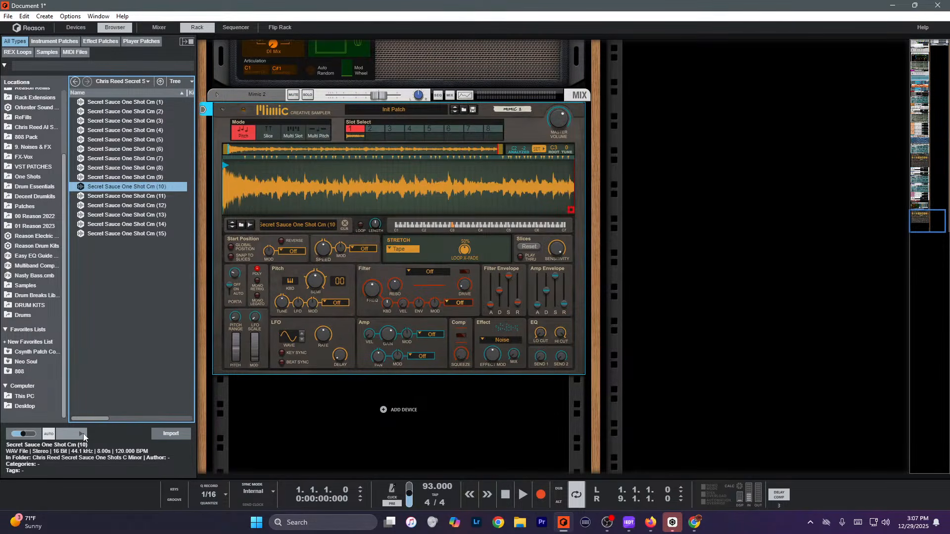
pyautogui.click(82, 434)
# Set Mimic's stretch type to Advanced and its pitch to -12 semitones with reverse playback enabled.
pyautogui.click(402, 249)
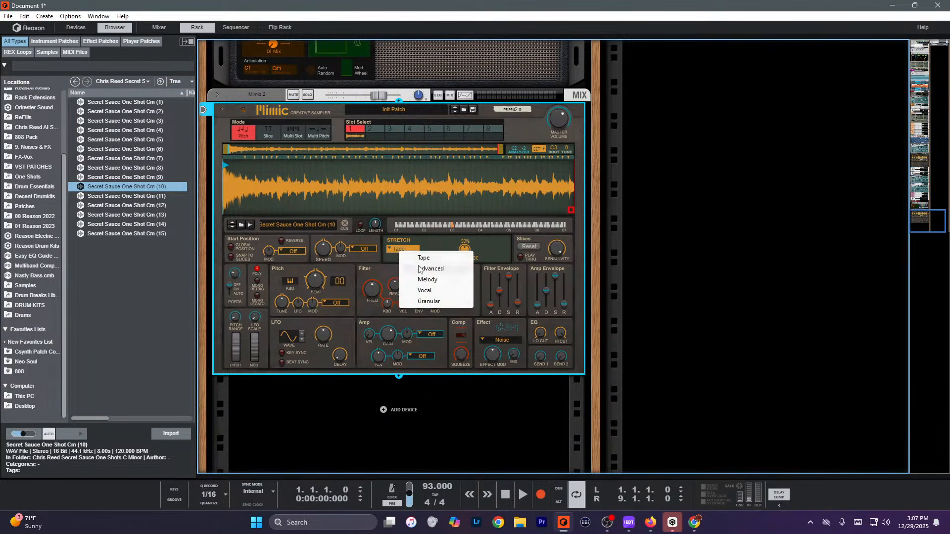
pyautogui.click(415, 269)
pyautogui.moveTo(321, 284); pyautogui.dragTo(325, 250)
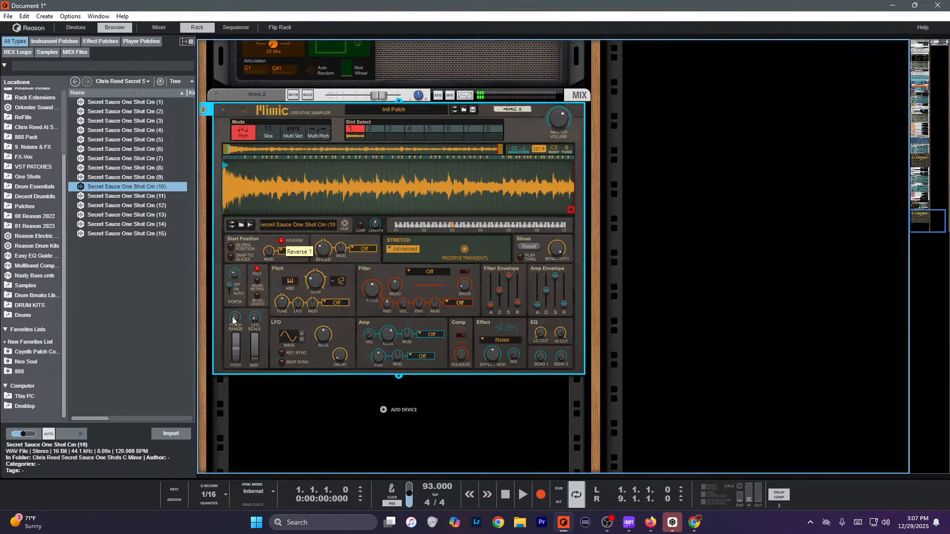
# Switch Mimic to mono retrig and adjust the amp envelope's release.
pyautogui.moveTo(567, 299); pyautogui.dragTo(568, 285)
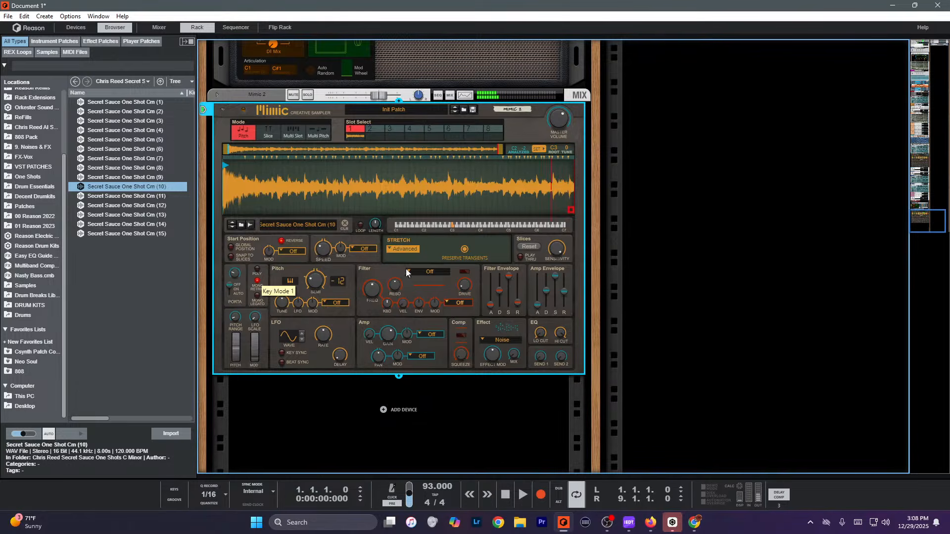
pyautogui.moveTo(567, 296); pyautogui.dragTo(566, 290)
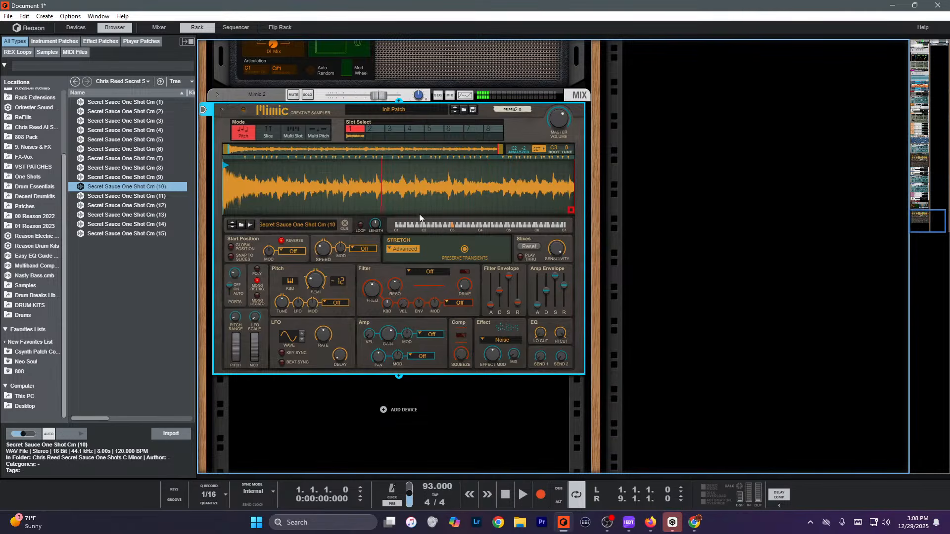
pyautogui.moveTo(563, 285); pyautogui.dragTo(566, 301)
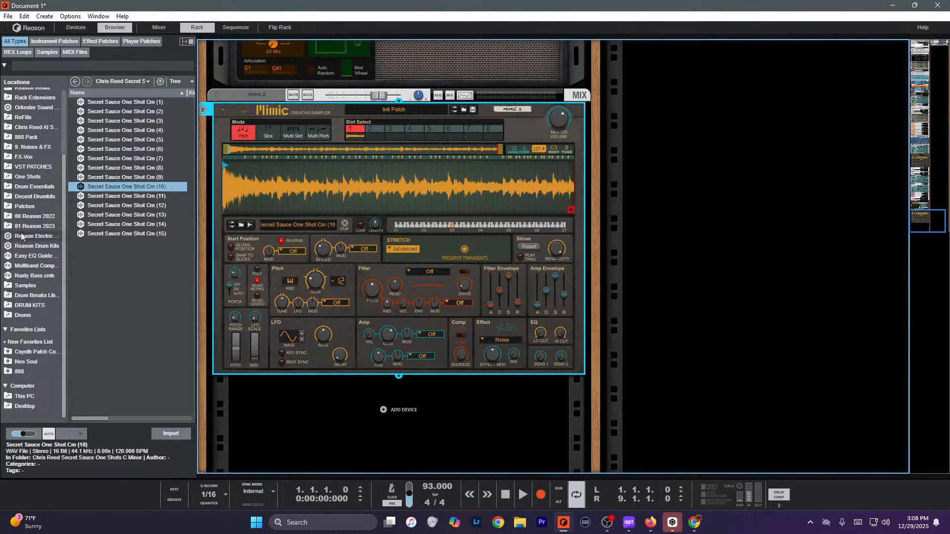
# Open the Drums shortcut, go up to its Native Instruments DL parent folder and navigate back down through Battery Now Library and Samples to Drums.
pyautogui.click(22, 315)
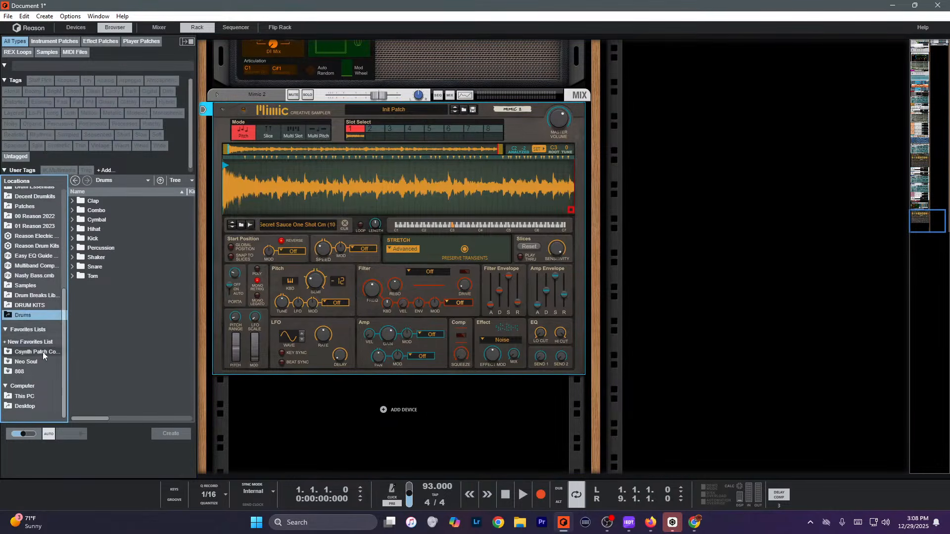
pyautogui.click(117, 183)
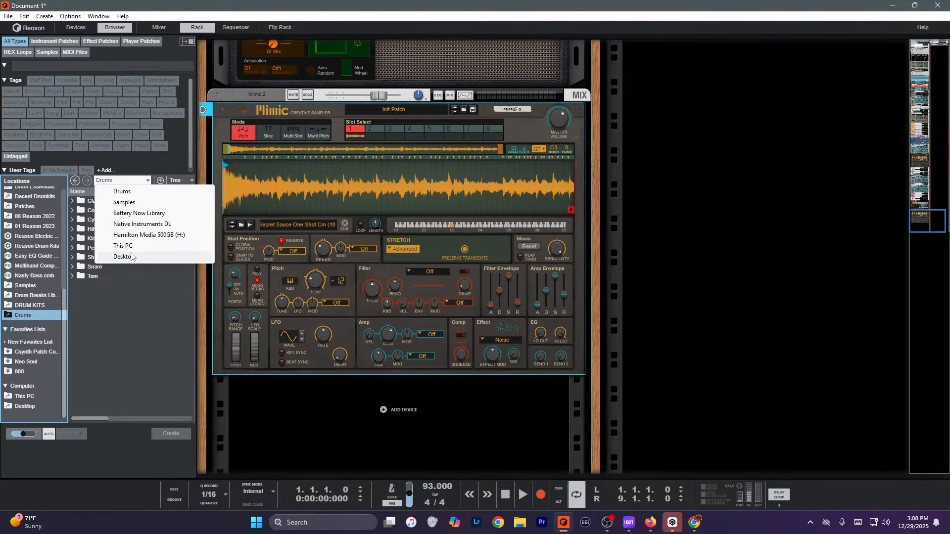
pyautogui.click(145, 226)
pyautogui.click(123, 201)
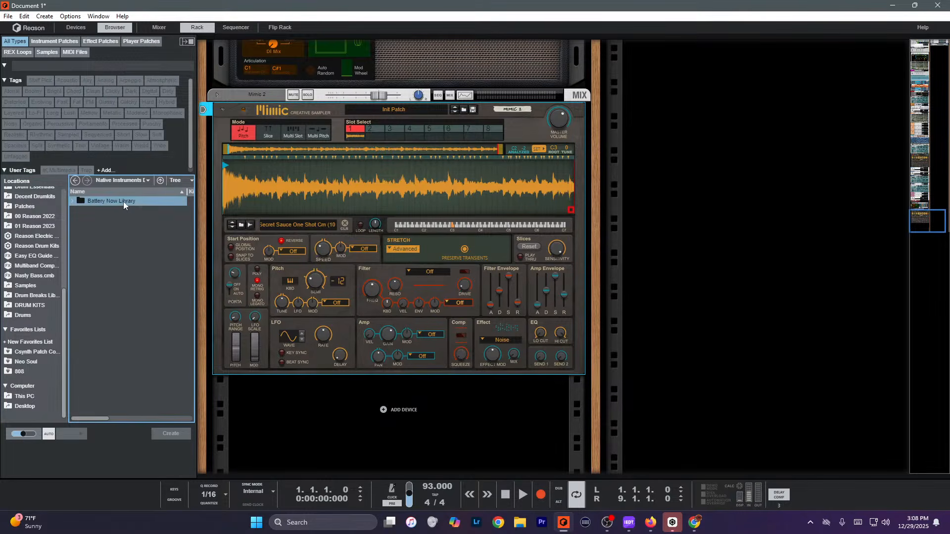
pyautogui.doubleClick(94, 202)
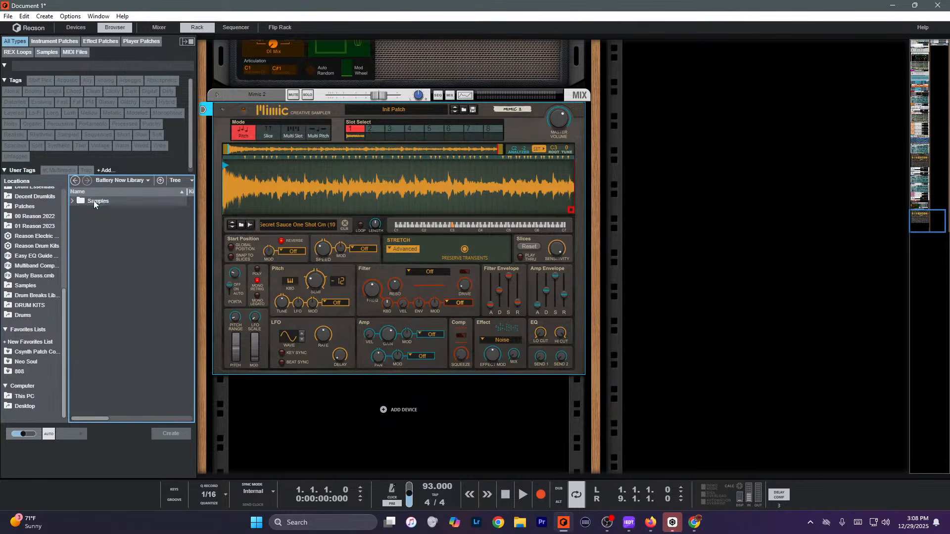
pyautogui.doubleClick(93, 202)
pyautogui.doubleClick(93, 201)
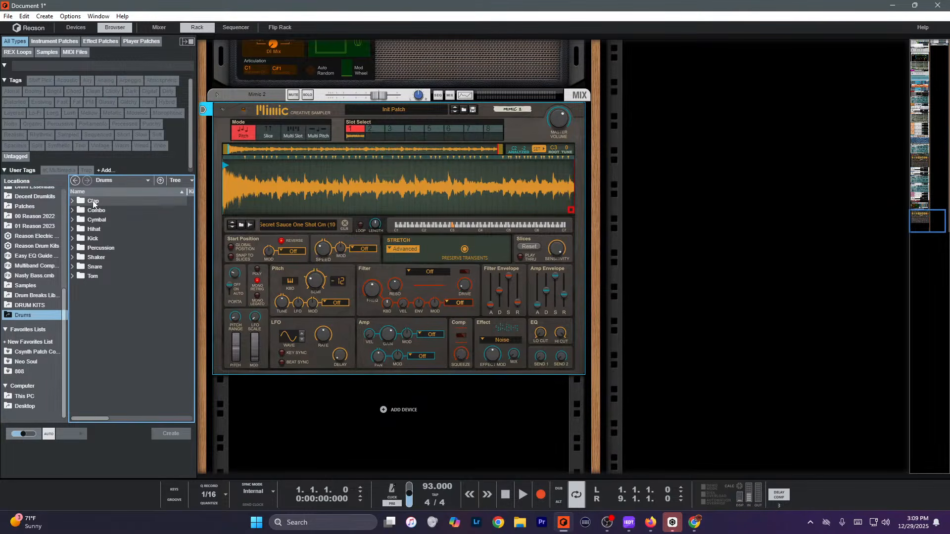
pyautogui.scroll(4, 52, 261)
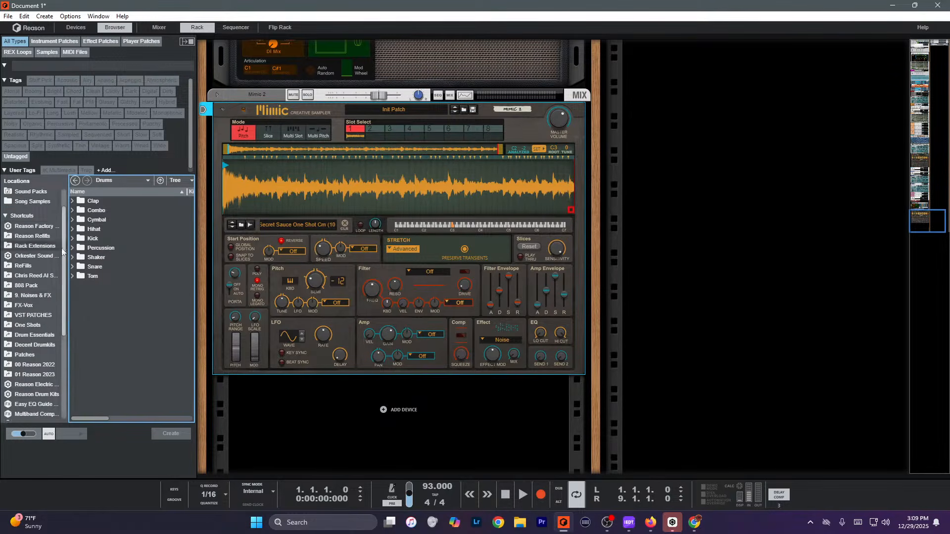
pyautogui.scroll(-3, 52, 261)
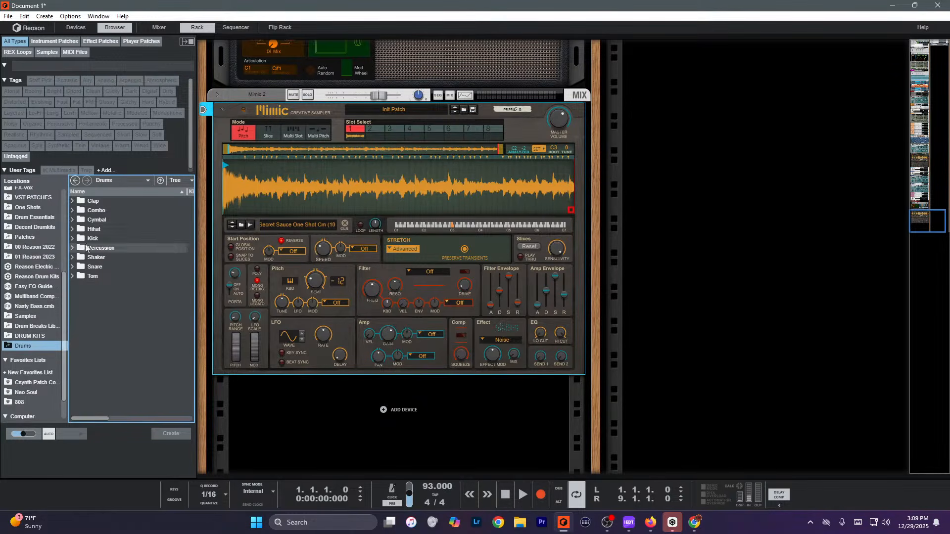
pyautogui.scroll(5, 420, 376)
pyautogui.scroll(-5, 395, 368)
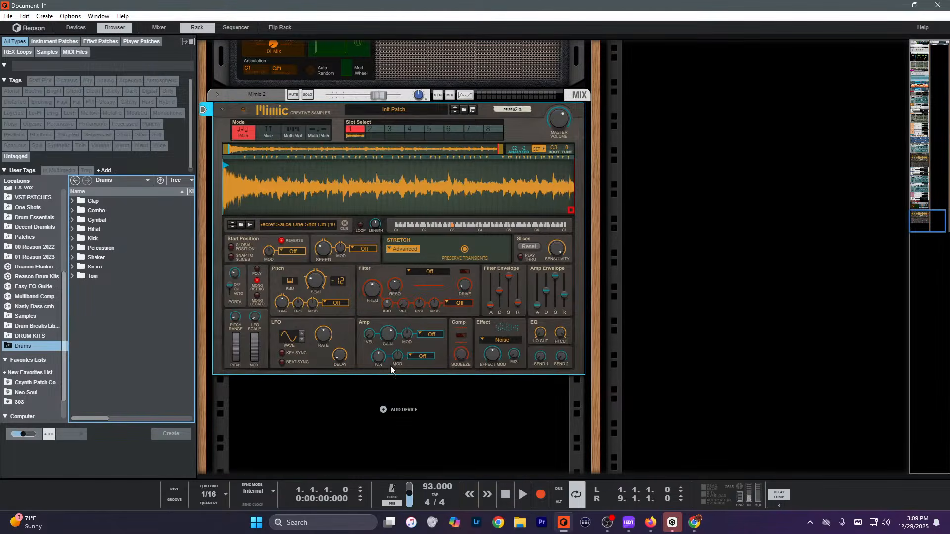
pyautogui.rightClick(403, 414)
pyautogui.moveTo(465, 363)
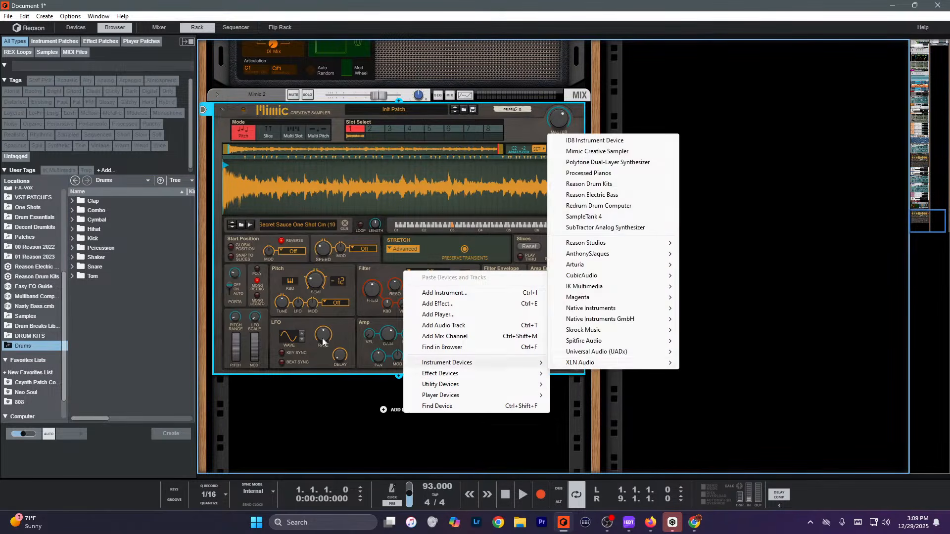
pyautogui.click(46, 351)
# Open the DRUM KITS shortcut and go up through its 00 Music Production parent folder to Documents.
pyautogui.click(27, 336)
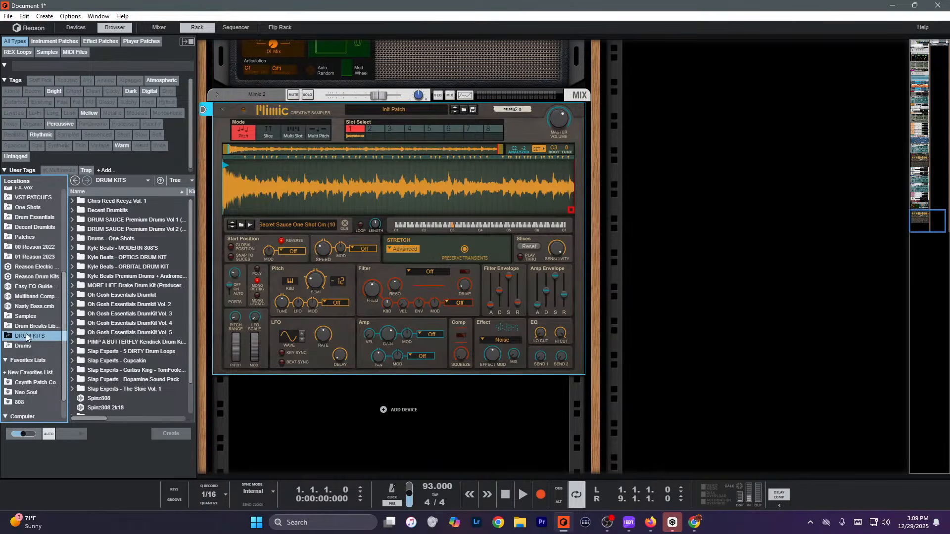
pyautogui.rightClick(27, 338)
pyautogui.press('Escape')
pyautogui.click(160, 180)
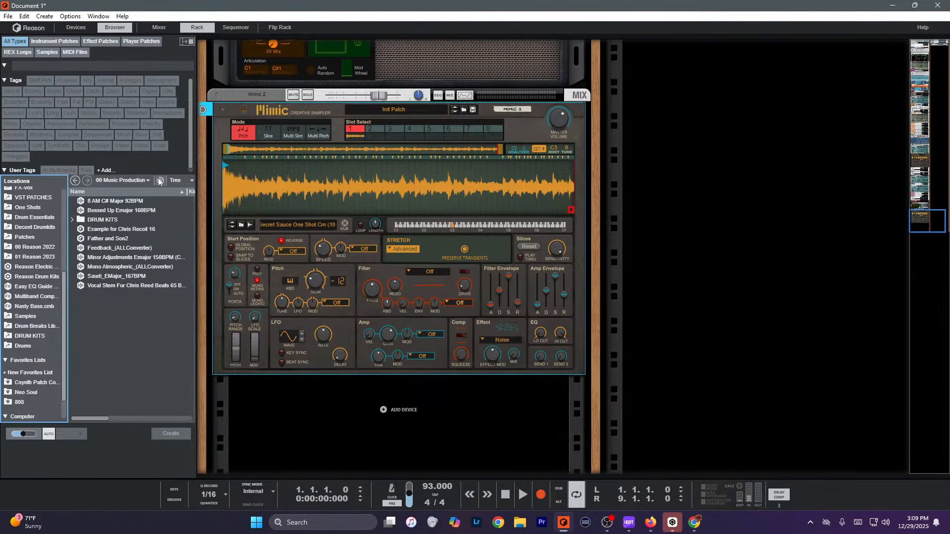
pyautogui.click(99, 181)
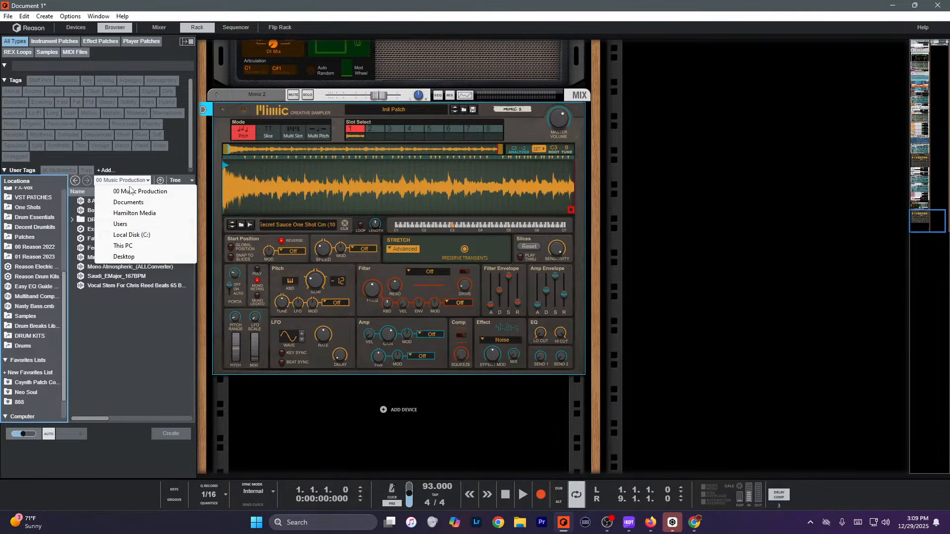
pyautogui.click(160, 181)
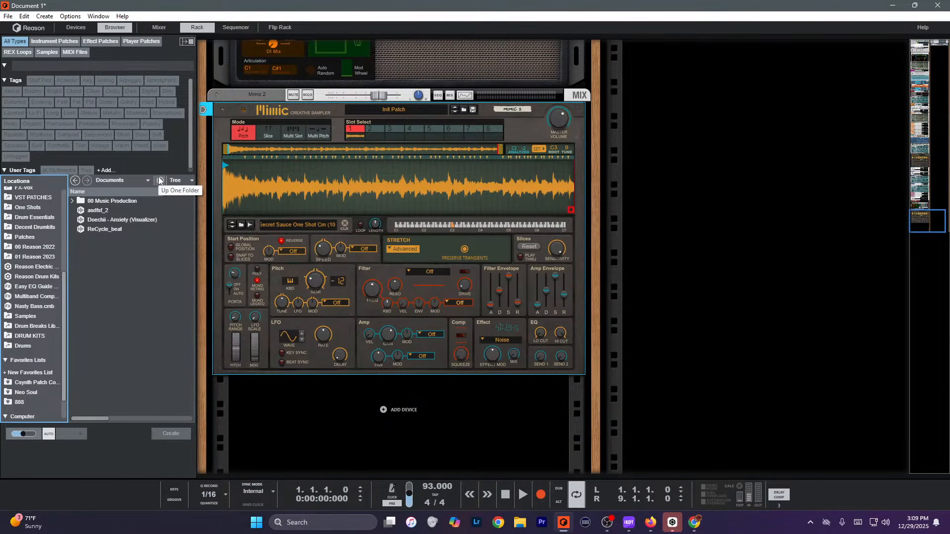
# Reorder the Browser shortcuts so Orkester Sound Bank, Reason Electric Bass and Reason Drum Kits sit directly below the Reason Factory shortcut.
pyautogui.scroll(-3, 25, 317)
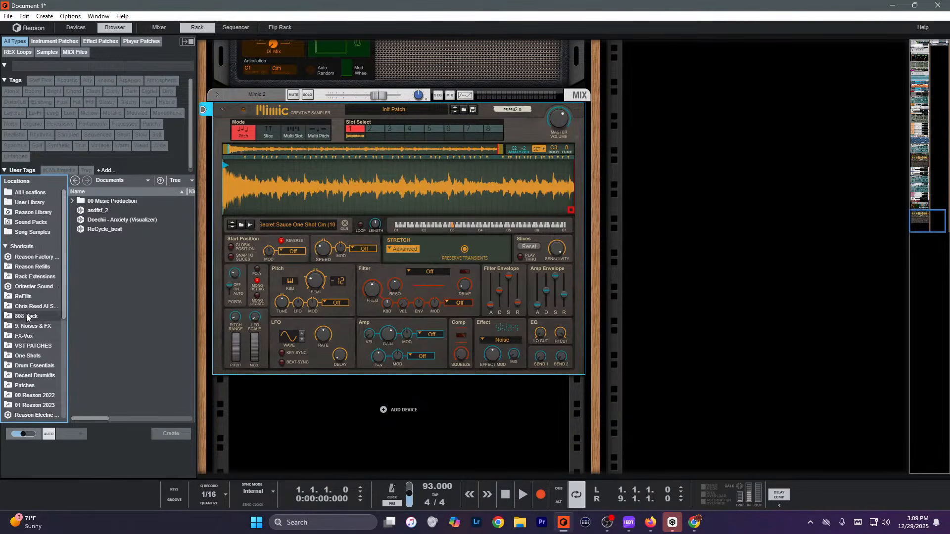
pyautogui.scroll(6, 25, 314)
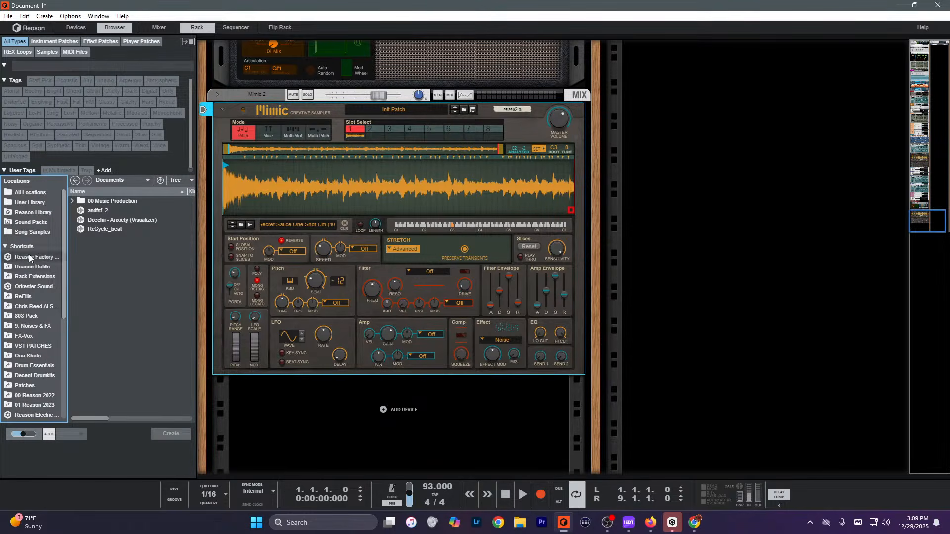
pyautogui.click(31, 288)
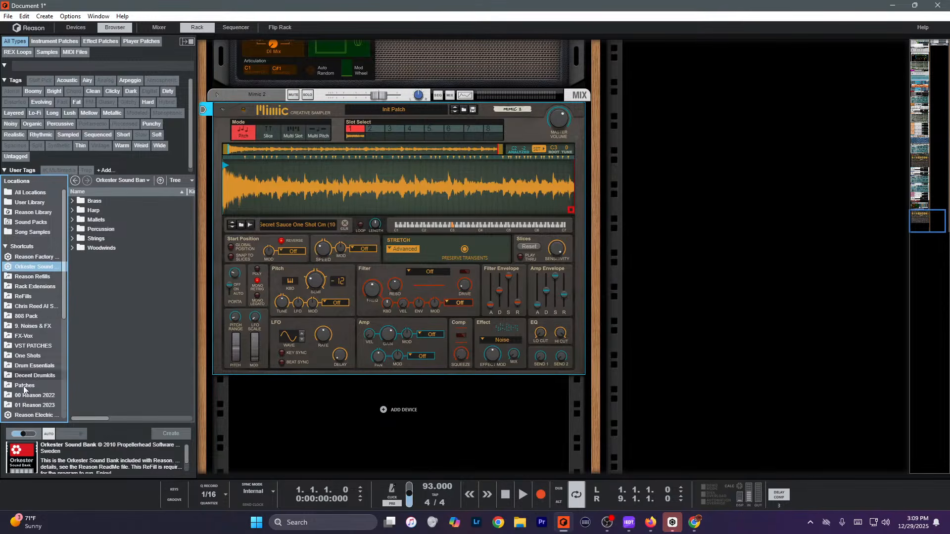
pyautogui.moveTo(35, 415); pyautogui.dragTo(34, 269)
pyautogui.scroll(-2, 36, 297)
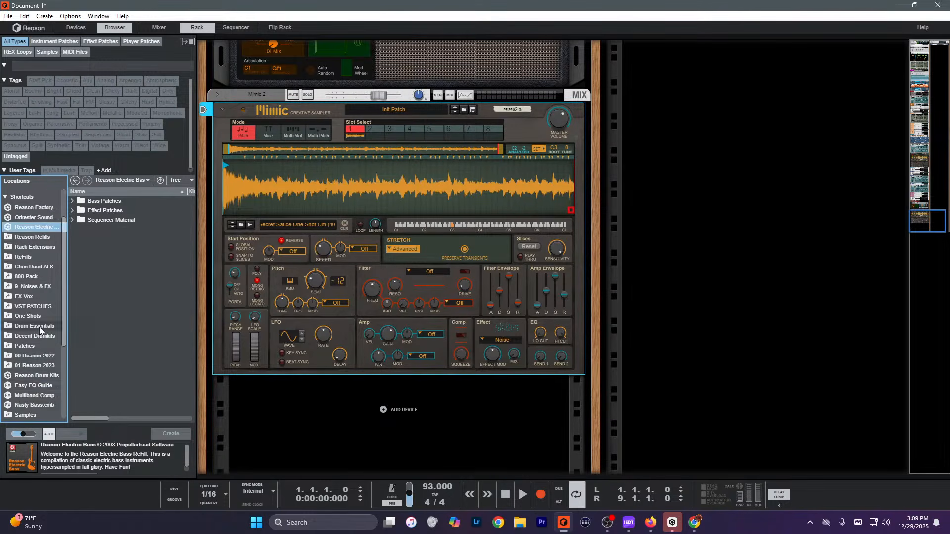
pyautogui.moveTo(34, 378); pyautogui.dragTo(25, 269)
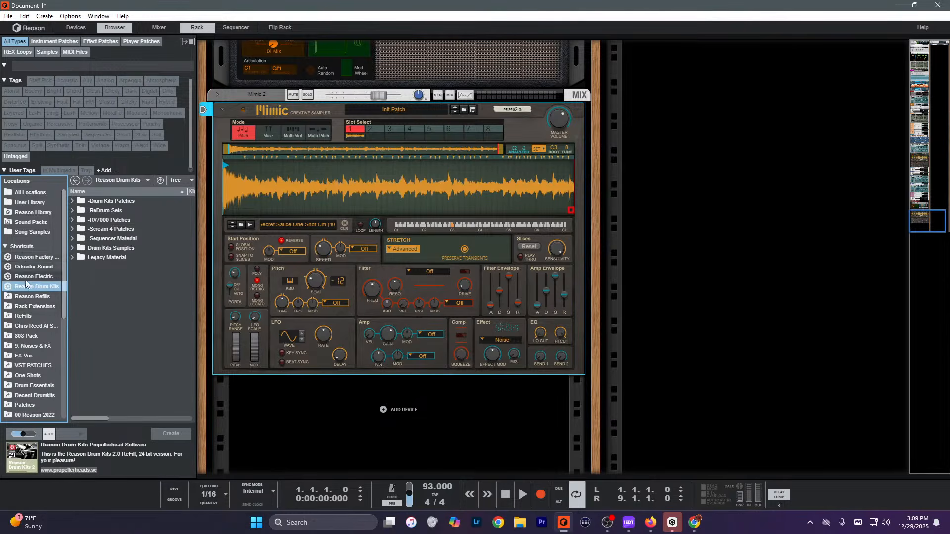
# Browse the effect patch shortcuts and add the Easy EQ Guide V.1.1 Combinator patch as an insert effect on the Mimic 2 channel.
pyautogui.scroll(-5, 29, 326)
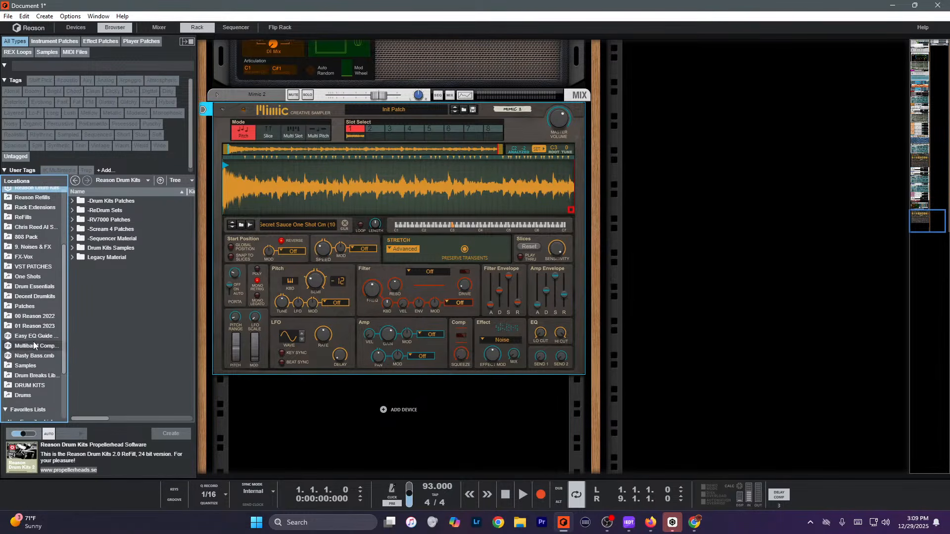
pyautogui.scroll(-4, 34, 334)
pyautogui.click(23, 277)
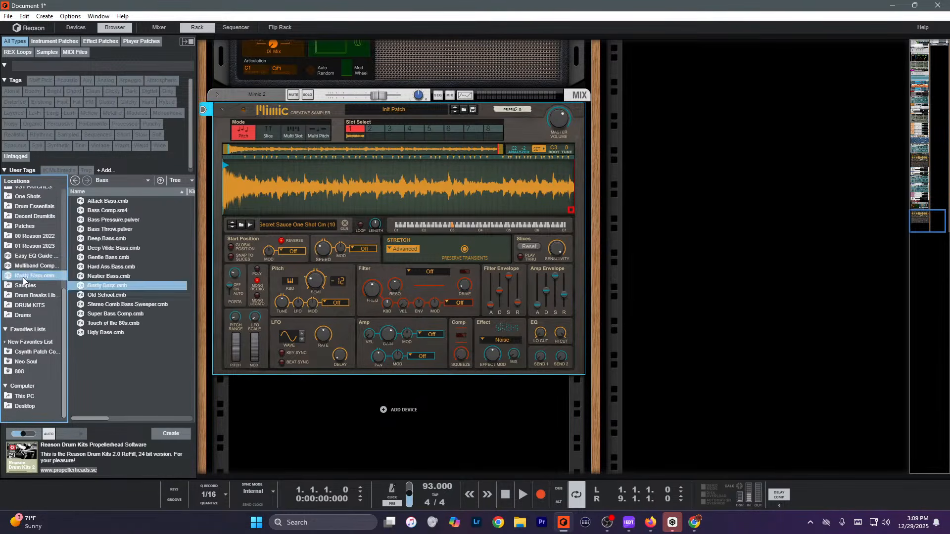
pyautogui.click(23, 257)
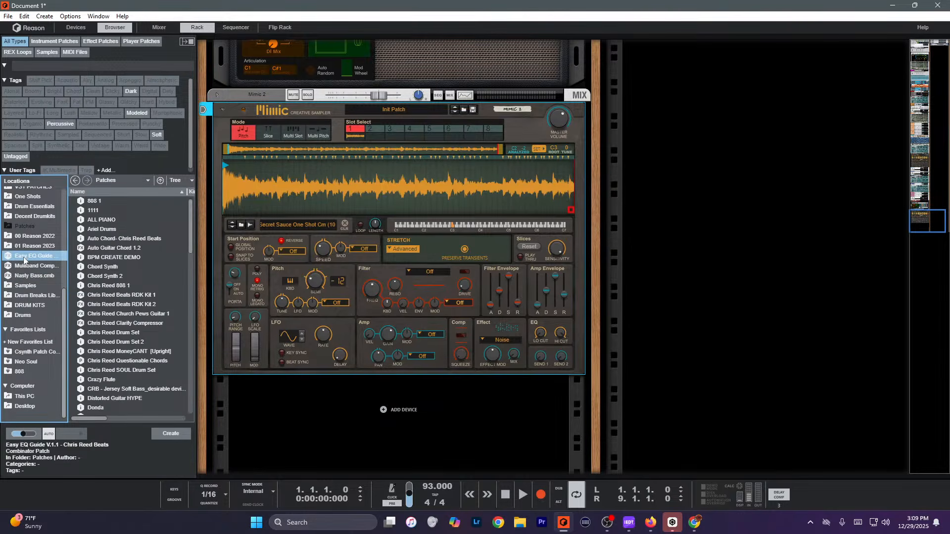
pyautogui.click(23, 265)
pyautogui.click(27, 254)
pyautogui.moveTo(27, 256); pyautogui.dragTo(248, 177)
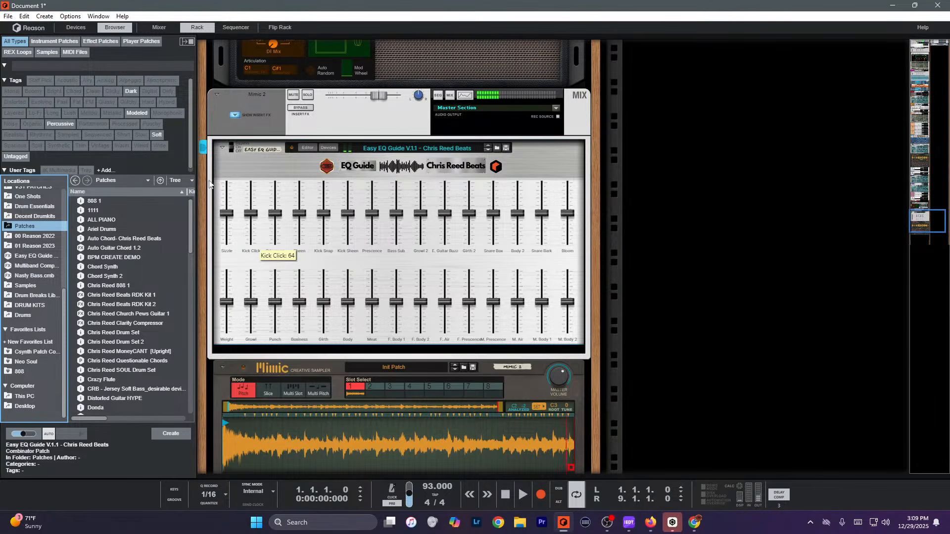
# Raise the EQ Guide's F. Body 1 and E. Guitar Buzz sliders to maximum and lower the slider just before F. Body 1 to minimum.
pyautogui.moveTo(396, 305); pyautogui.dragTo(388, 198)
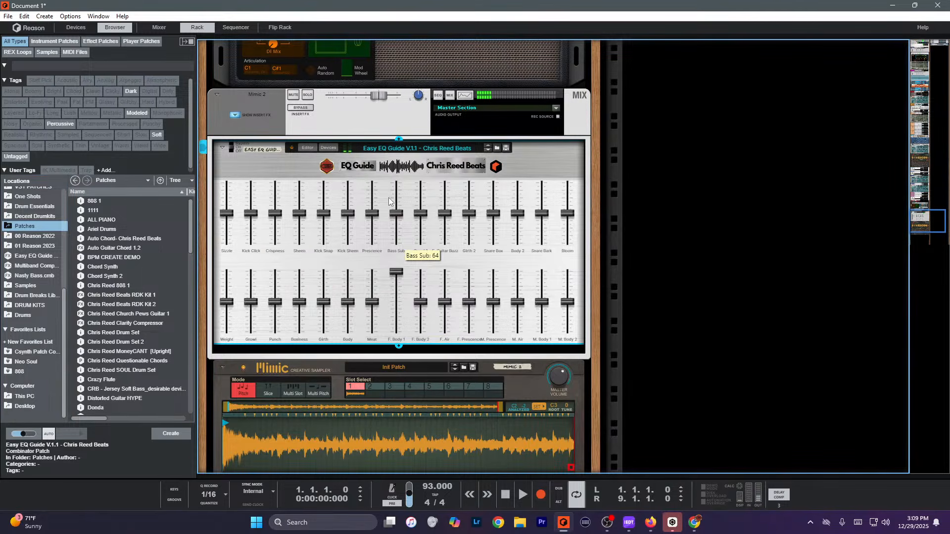
pyautogui.moveTo(373, 282); pyautogui.dragTo(373, 317)
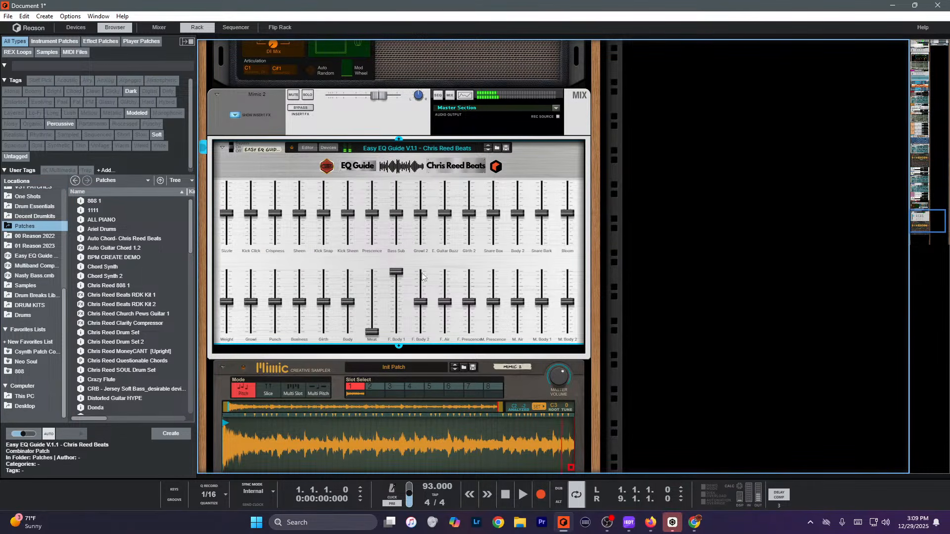
pyautogui.moveTo(448, 216); pyautogui.dragTo(451, 58)
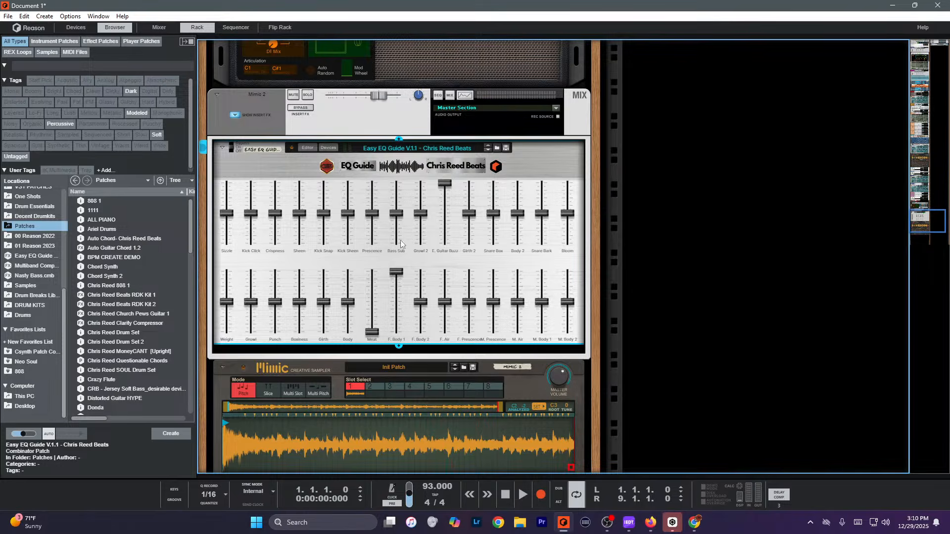
# Collapse the Shortcuts, Favorites Lists and Computer sections in the Browser's locations.
pyautogui.scroll(-4, 401, 243)
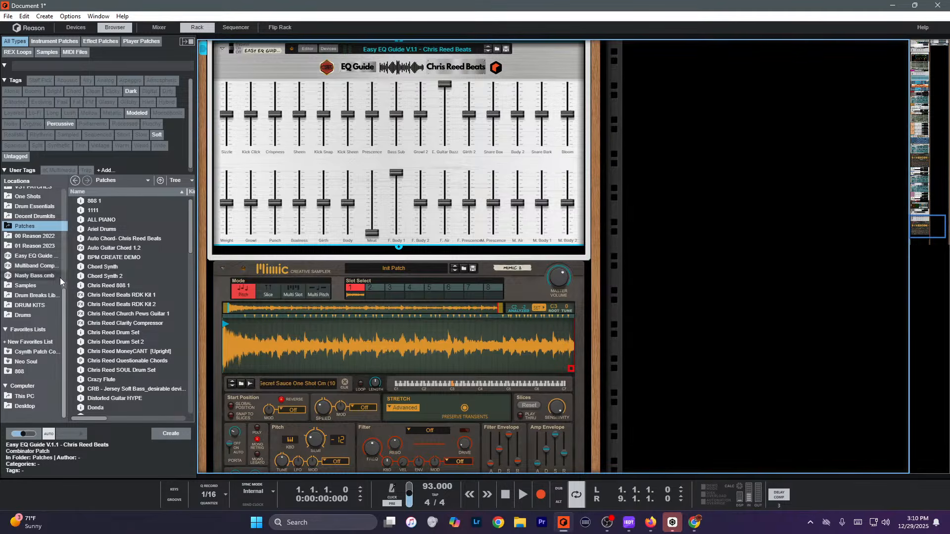
pyautogui.moveTo(64, 296); pyautogui.dragTo(65, 170)
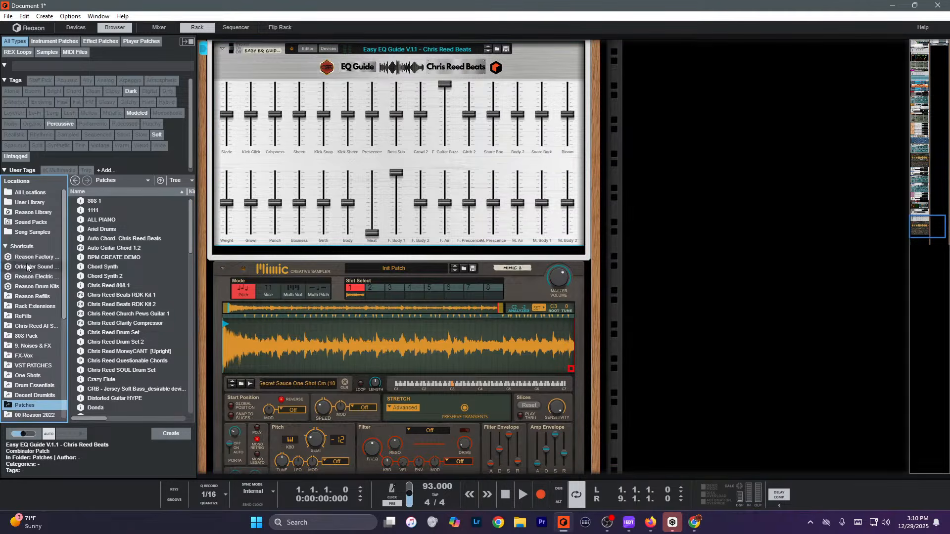
pyautogui.click(6, 247)
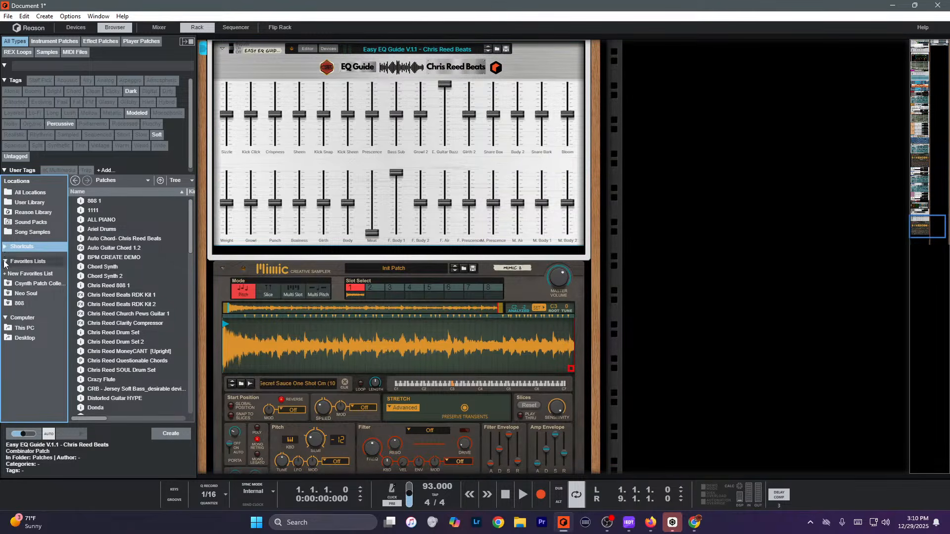
pyautogui.click(5, 261)
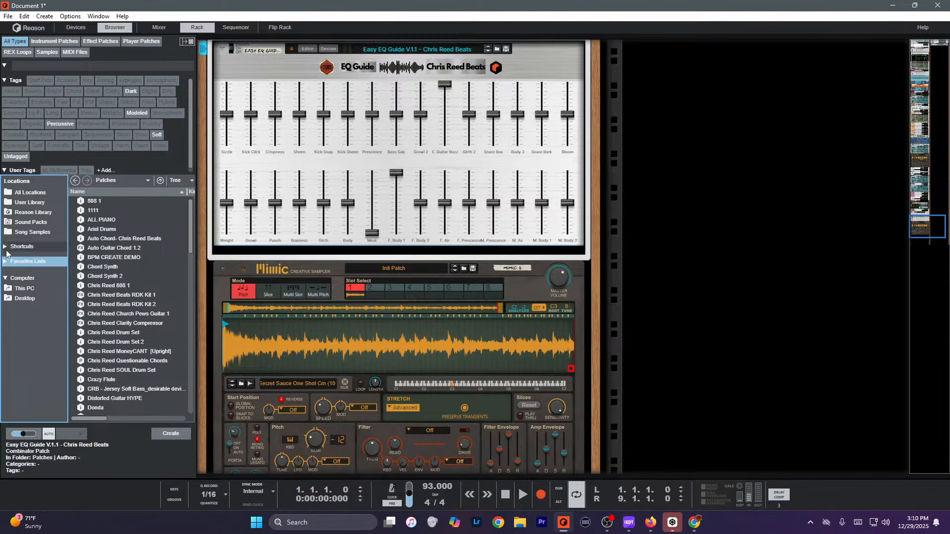
pyautogui.click(6, 278)
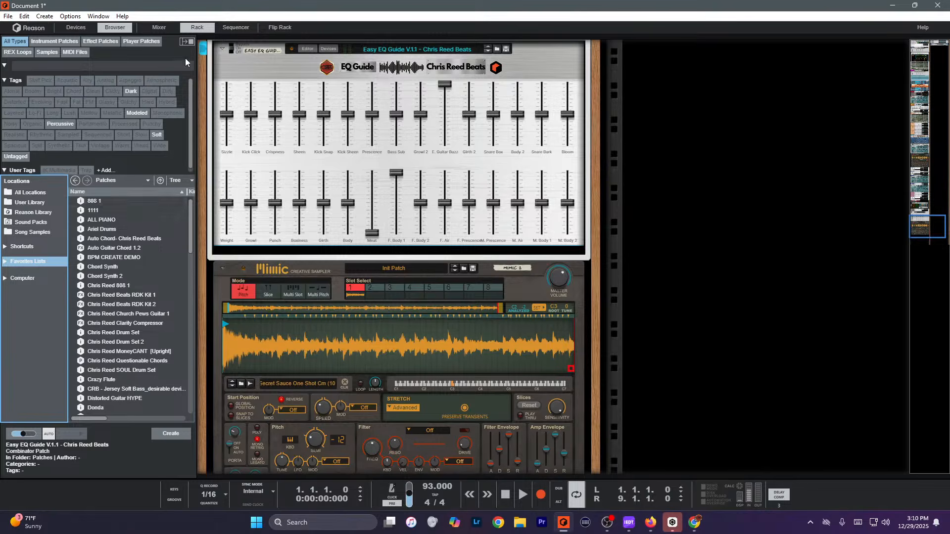
# Detach the Browser into a floating window, enlarge it over the rack, and dock it again.
pyautogui.click(191, 44)
pyautogui.moveTo(415, 43); pyautogui.dragTo(619, 107)
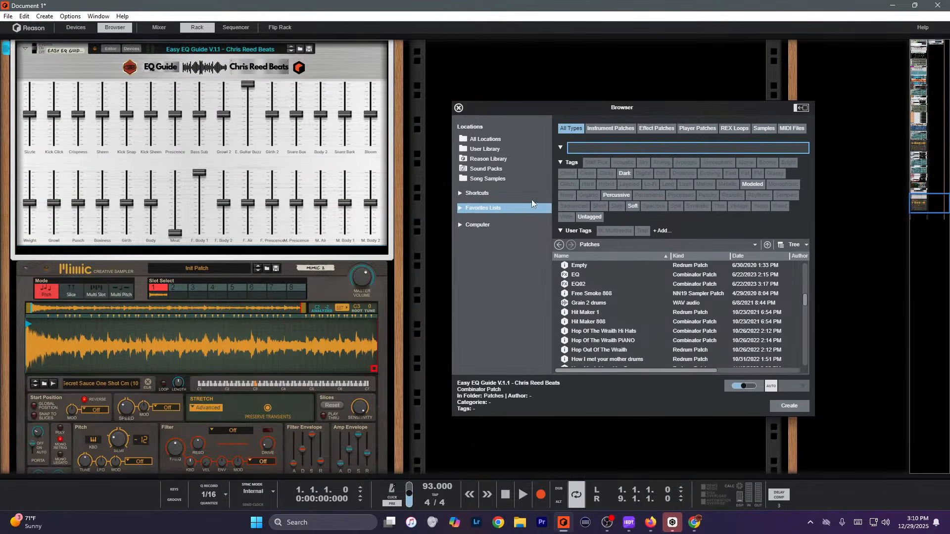
pyautogui.moveTo(813, 416); pyautogui.dragTo(839, 472)
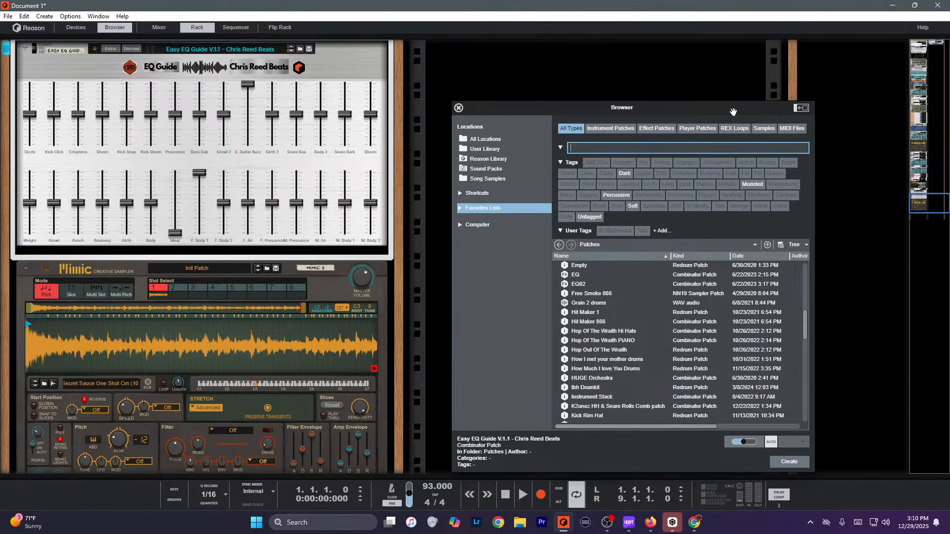
pyautogui.moveTo(635, 106); pyautogui.dragTo(360, 28)
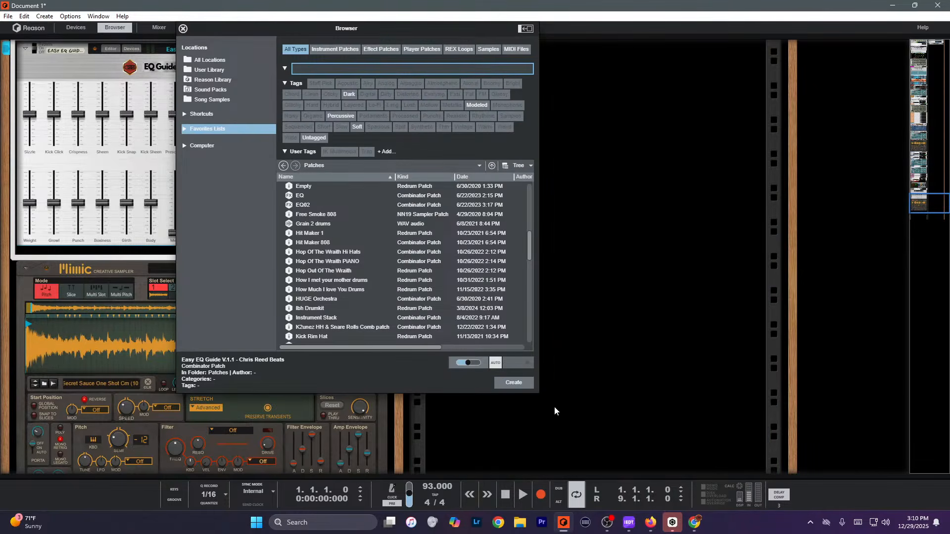
pyautogui.moveTo(538, 395); pyautogui.dragTo(860, 510)
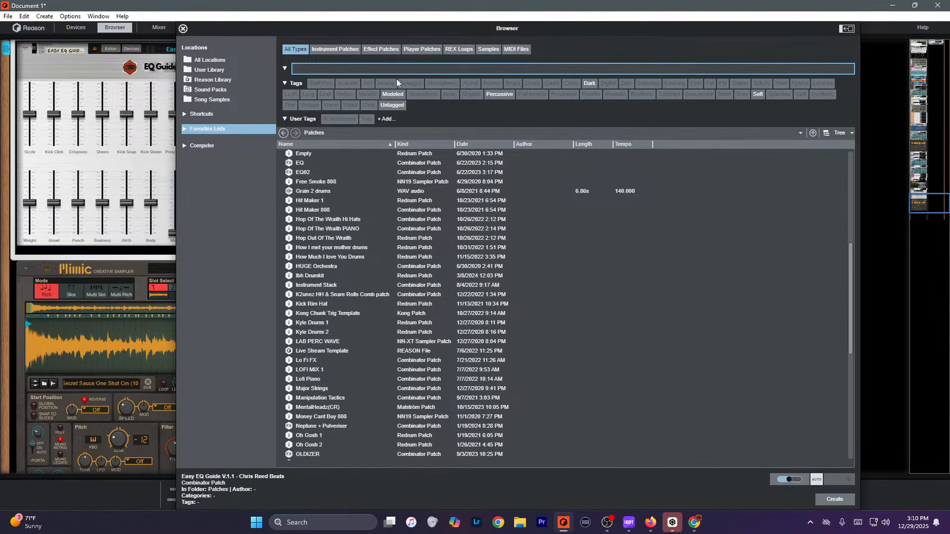
pyautogui.click(846, 29)
pyautogui.scroll(5, 95, 224)
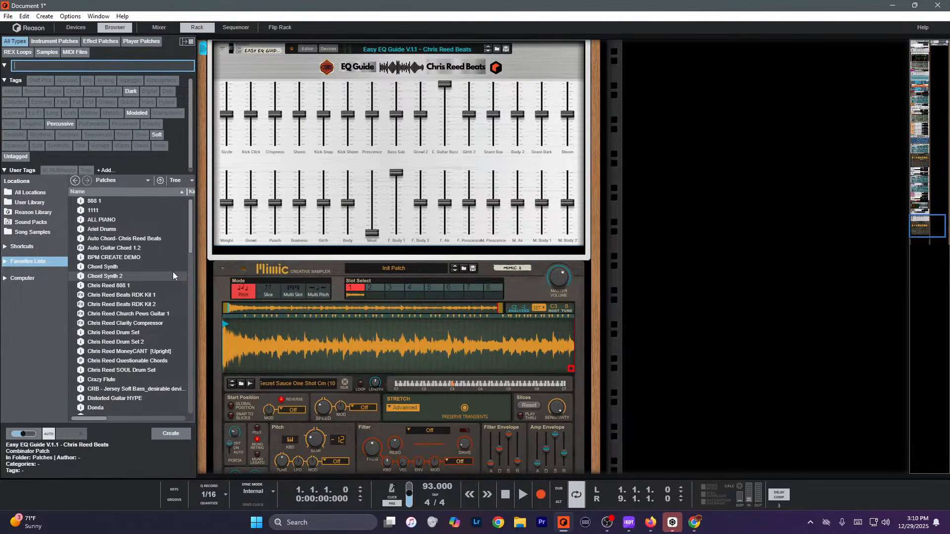
# Switch from the rack to the sequencer and toggle the Browser's visibility.
pyautogui.click(211, 264)
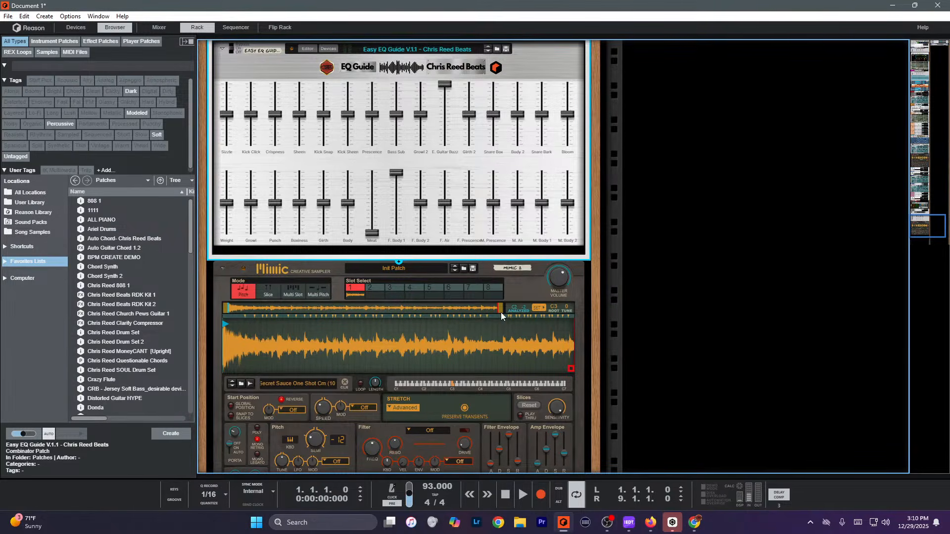
pyautogui.press('F7')
pyautogui.press('F3')
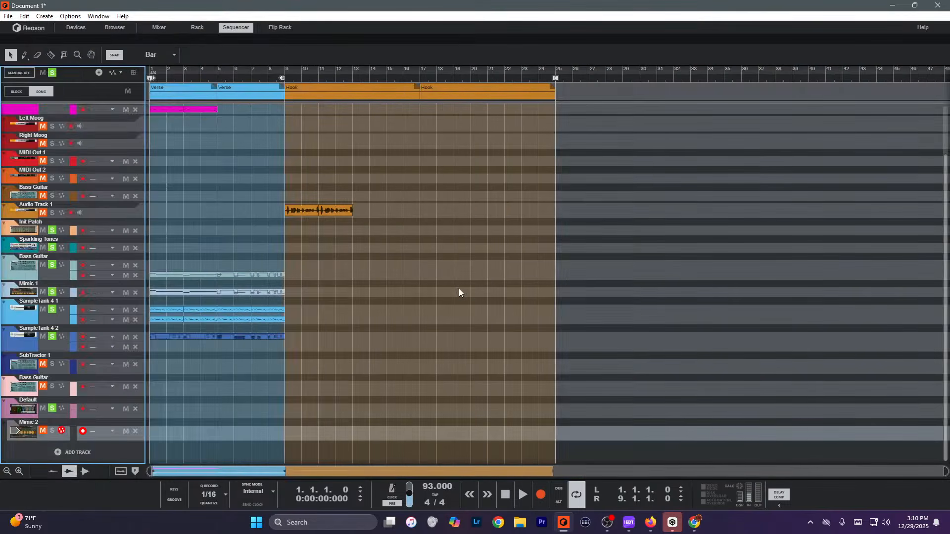
pyautogui.press('F3')
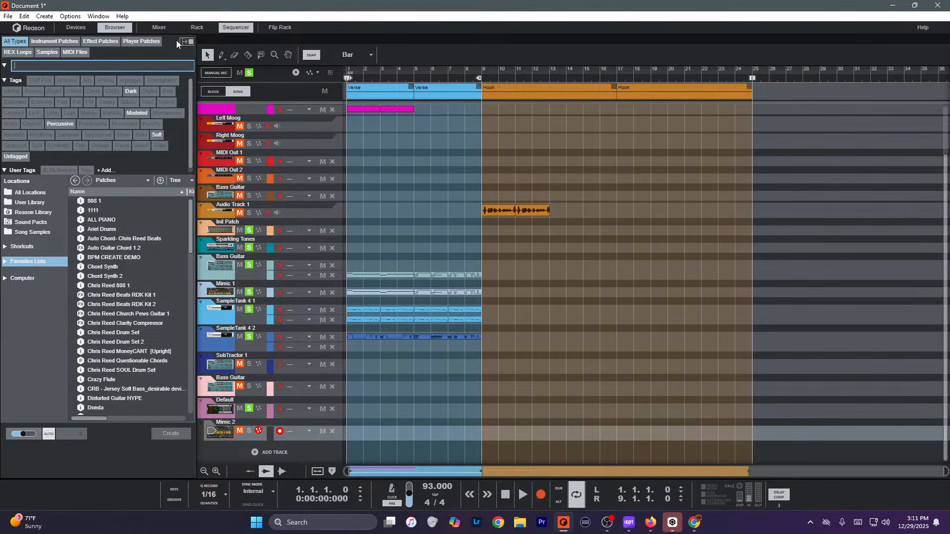
pyautogui.press('F3')
pyautogui.press('F3')
# Float the Browser over the sequencer, shrink and reposition its window, and dock it back.
pyautogui.click(181, 41)
pyautogui.moveTo(369, 30); pyautogui.dragTo(391, 83)
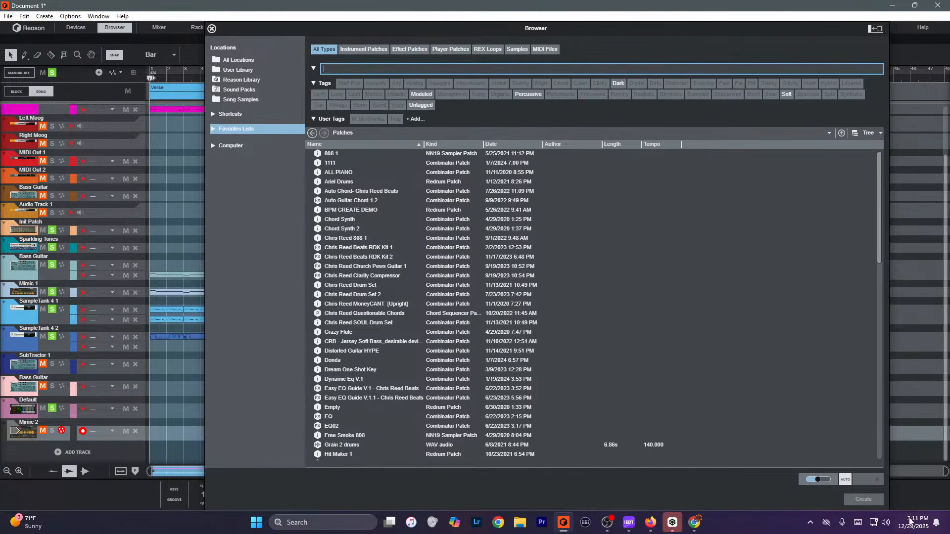
pyautogui.moveTo(207, 20); pyautogui.dragTo(359, 130)
pyautogui.moveTo(419, 144)
pyautogui.mouseDown()
pyautogui.moveTo(254, 101)
pyautogui.moveTo(419, 140)
pyautogui.moveTo(419, 128)
pyautogui.mouseUp()
pyautogui.moveTo(739, 131); pyautogui.dragTo(666, 106)
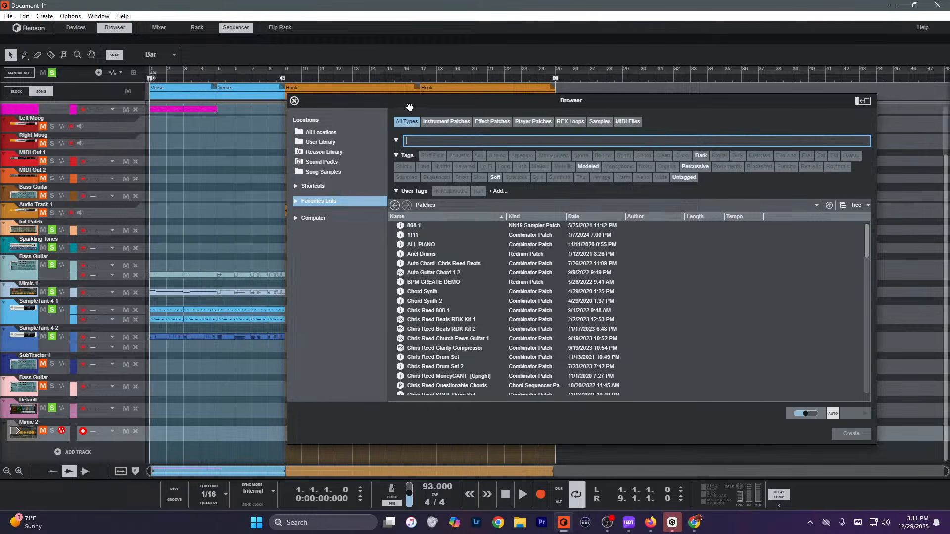
pyautogui.click(861, 105)
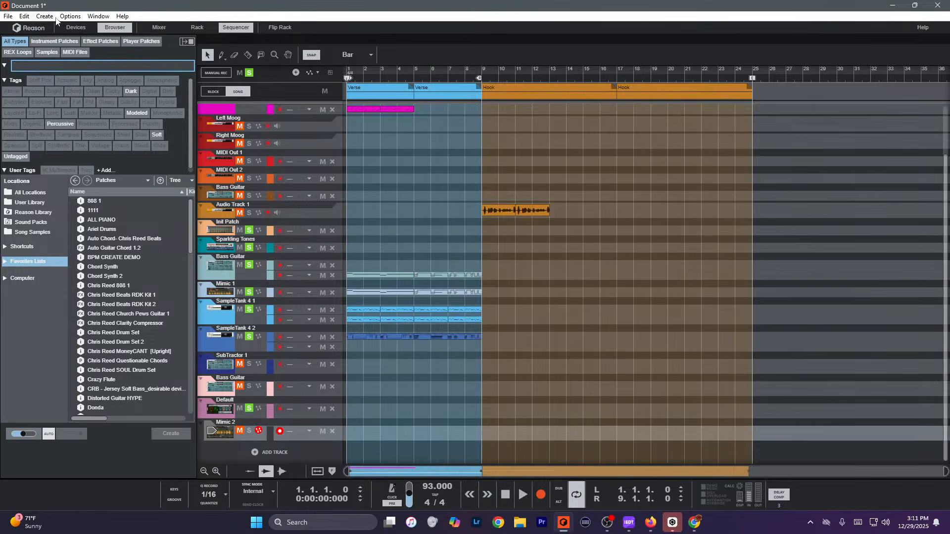
# Show the Devices palette and switch back to the Browser.
pyautogui.click(76, 28)
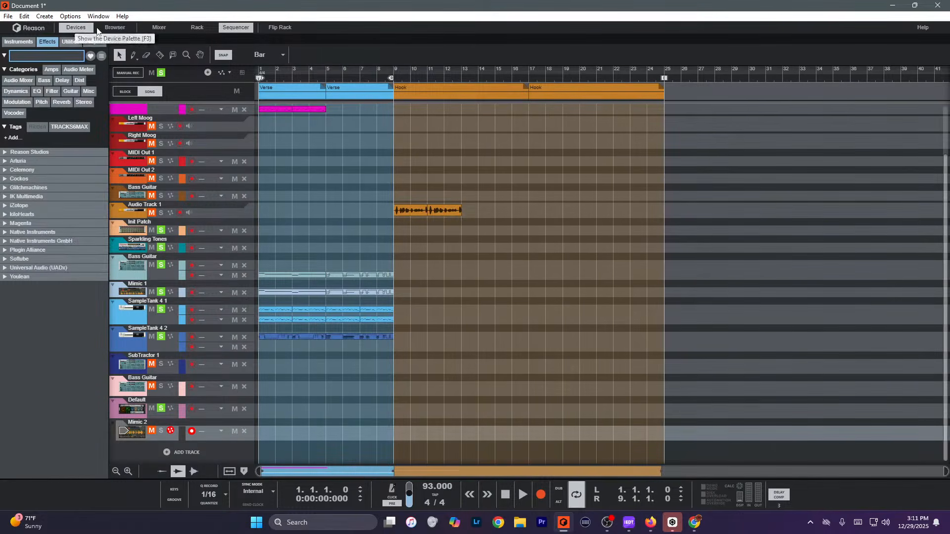
pyautogui.click(116, 29)
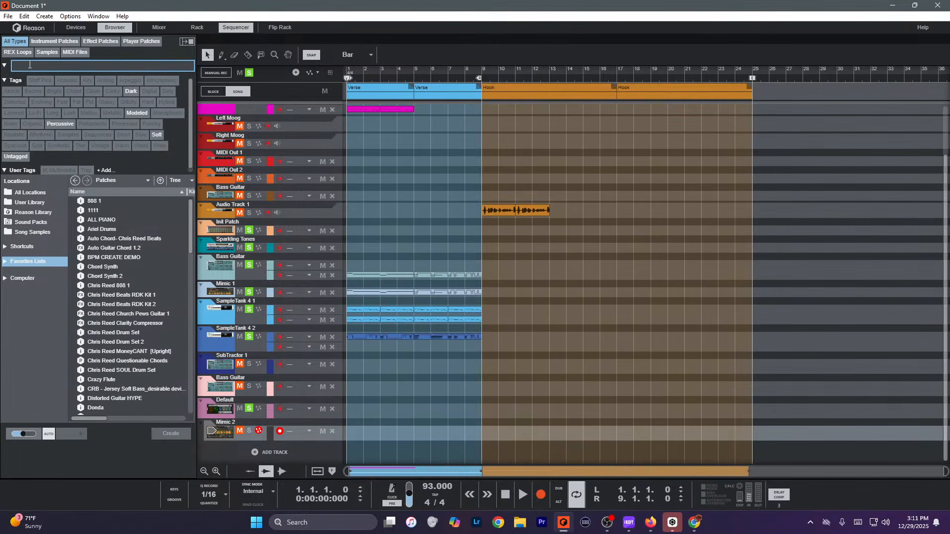
# Try the Samples and Instrument Patches filters with an apostrophe as search text, clear the filter settings, and return to All Types.
pyautogui.write("'")
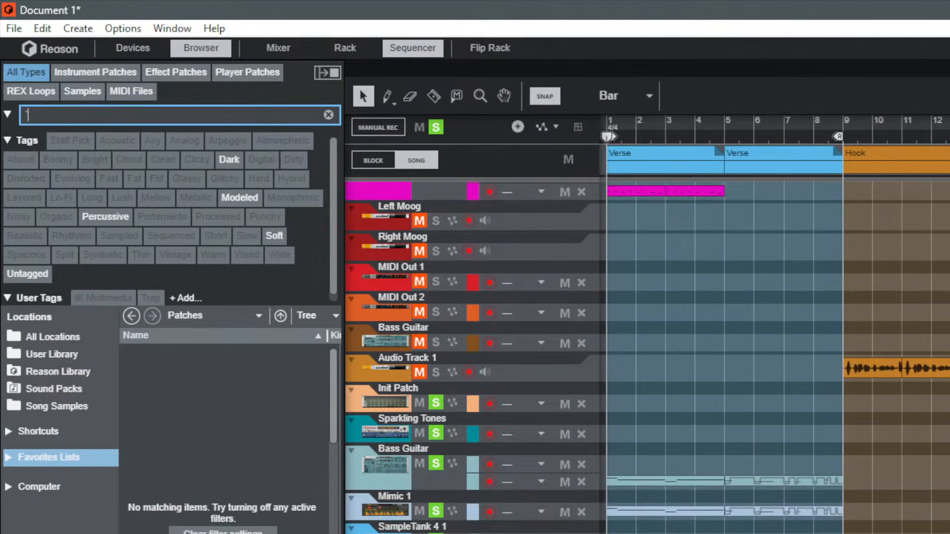
pyautogui.click(92, 96)
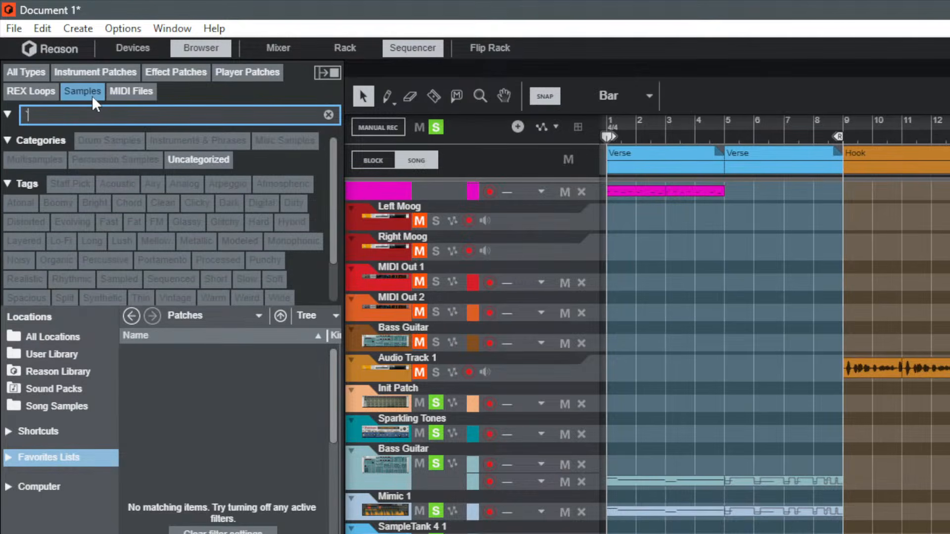
pyautogui.click(90, 80)
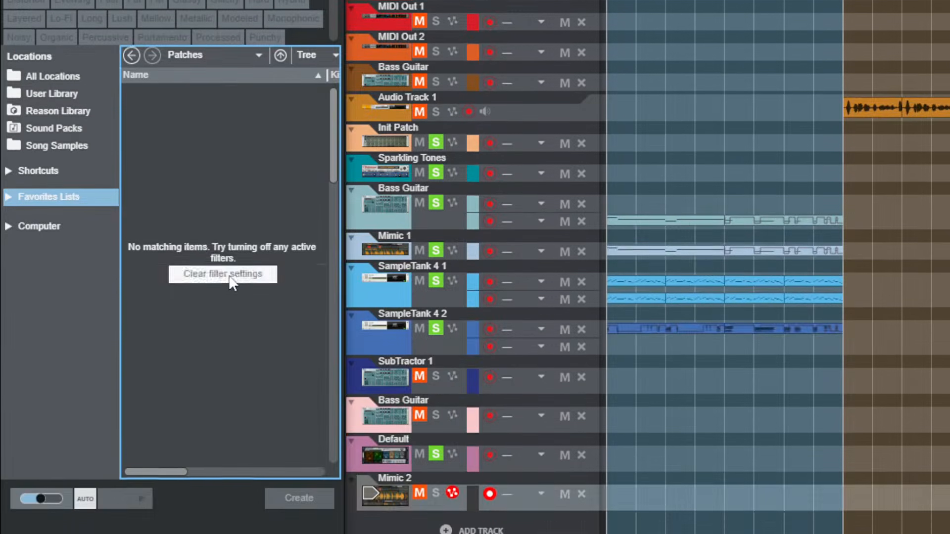
pyautogui.click(226, 532)
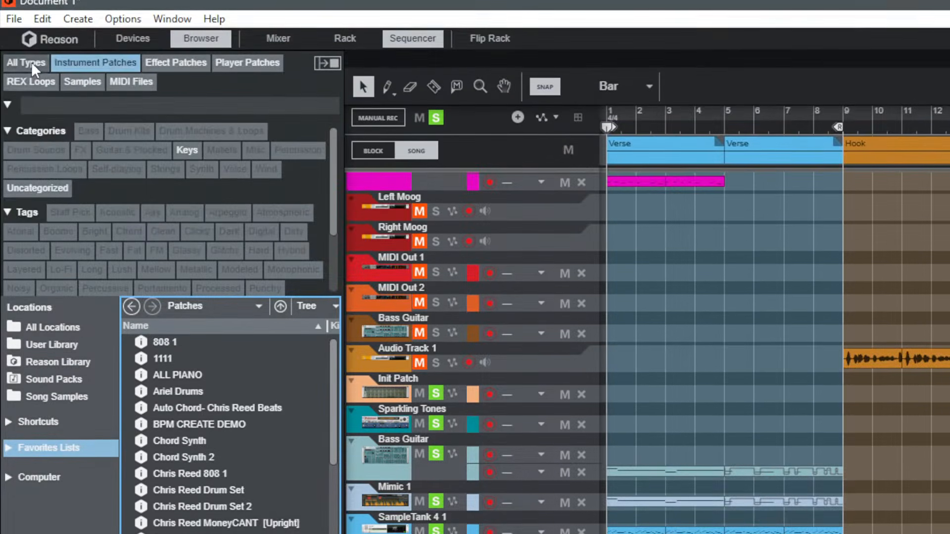
pyautogui.click(31, 70)
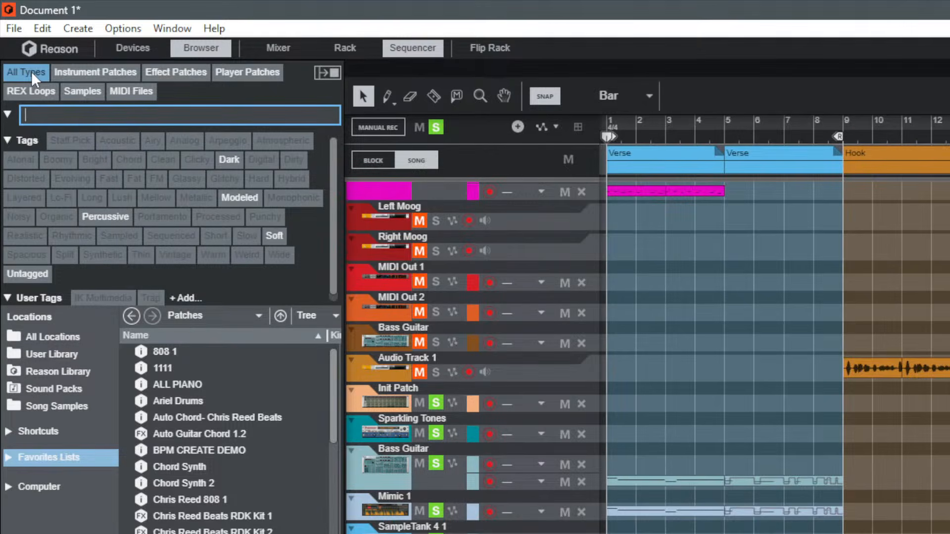
# Expand and collapse the Shortcuts, Computer and Favorites Lists sections in the Browser's locations.
pyautogui.click(54, 430)
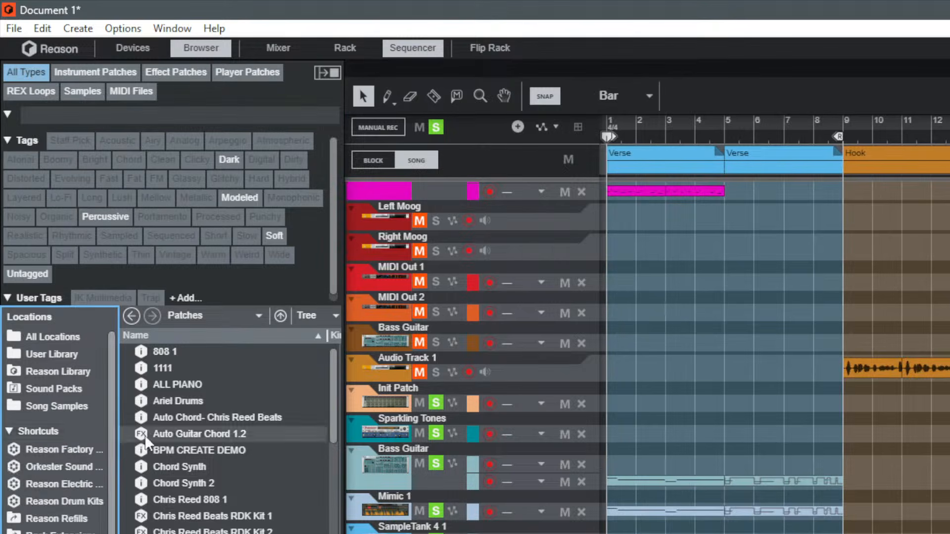
pyautogui.click(59, 431)
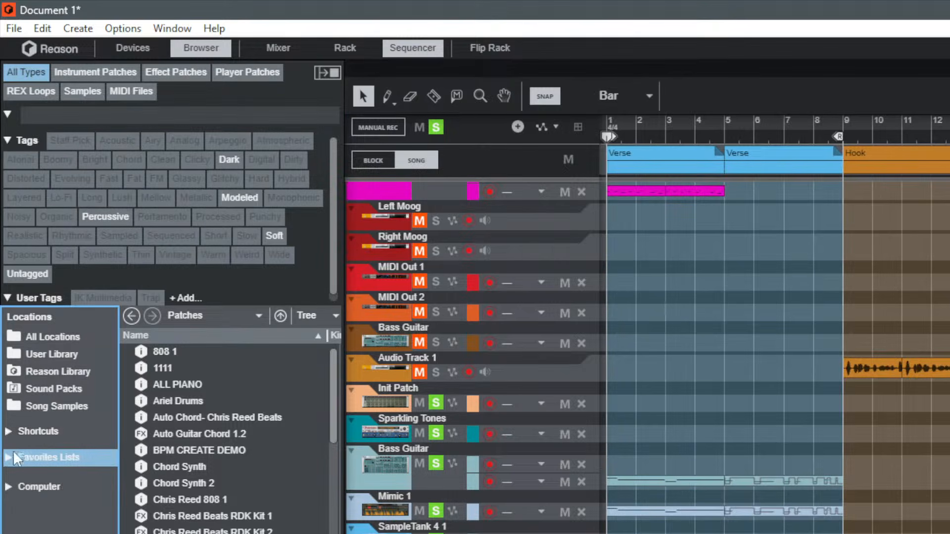
pyautogui.click(50, 428)
pyautogui.click(50, 428)
pyautogui.click(58, 483)
pyautogui.click(57, 485)
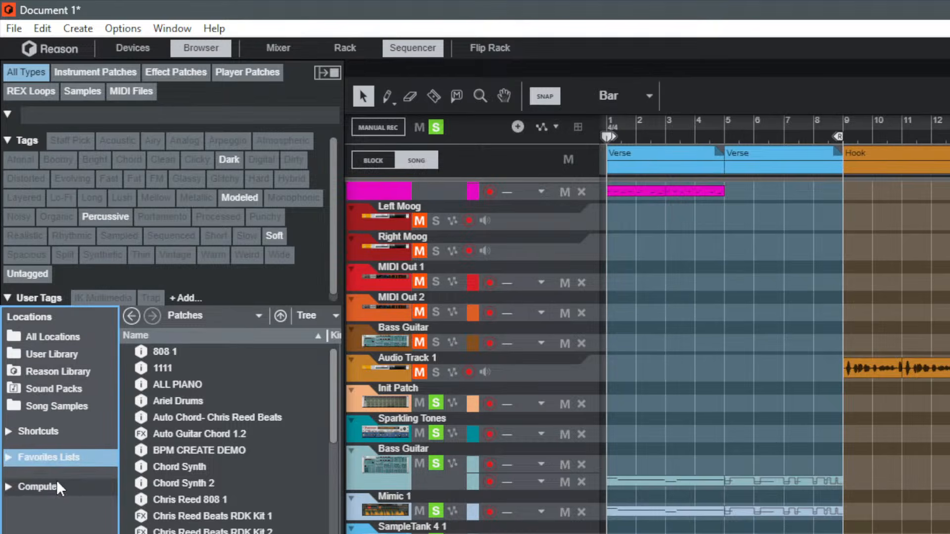
pyautogui.click(39, 457)
pyautogui.click(34, 458)
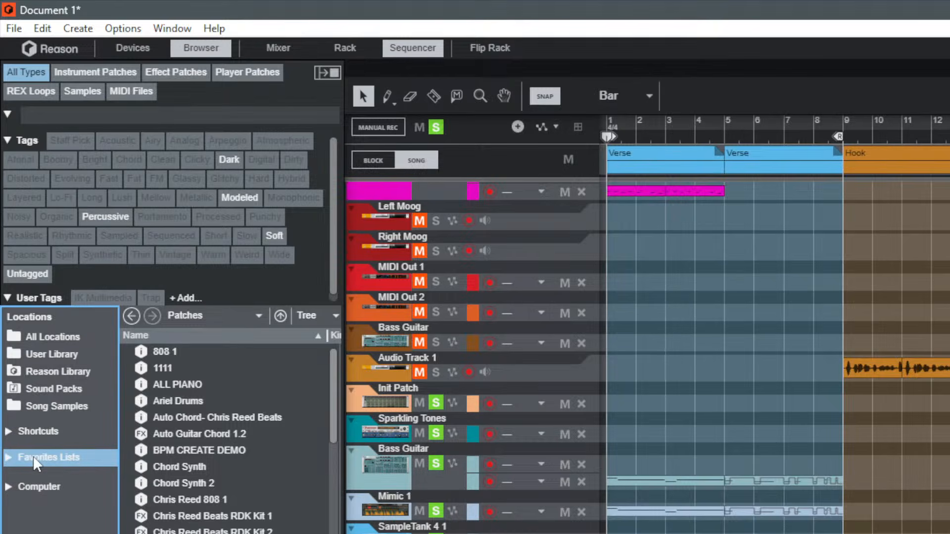
# Open the Reason Library location and cycle through the Browser's file type filters, ending on All Types.
pyautogui.click(58, 372)
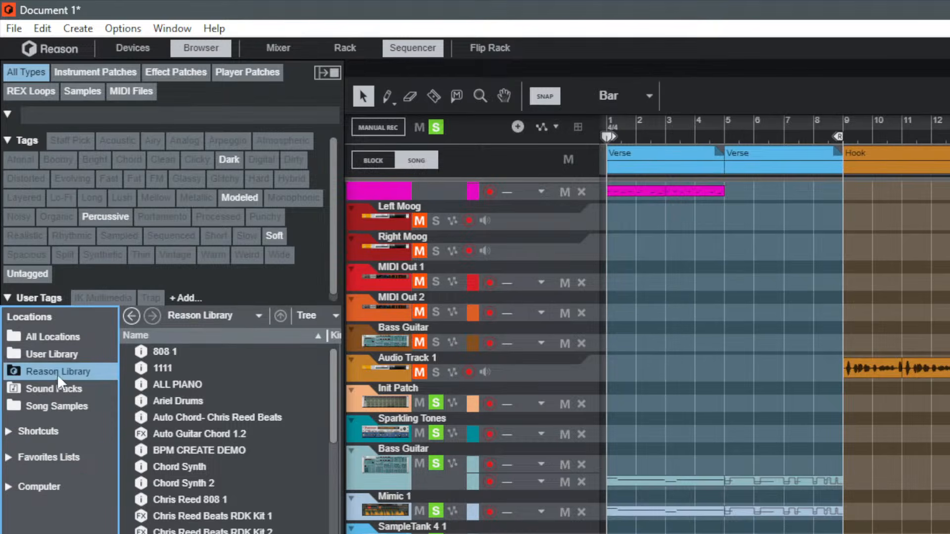
pyautogui.click(87, 76)
pyautogui.click(176, 73)
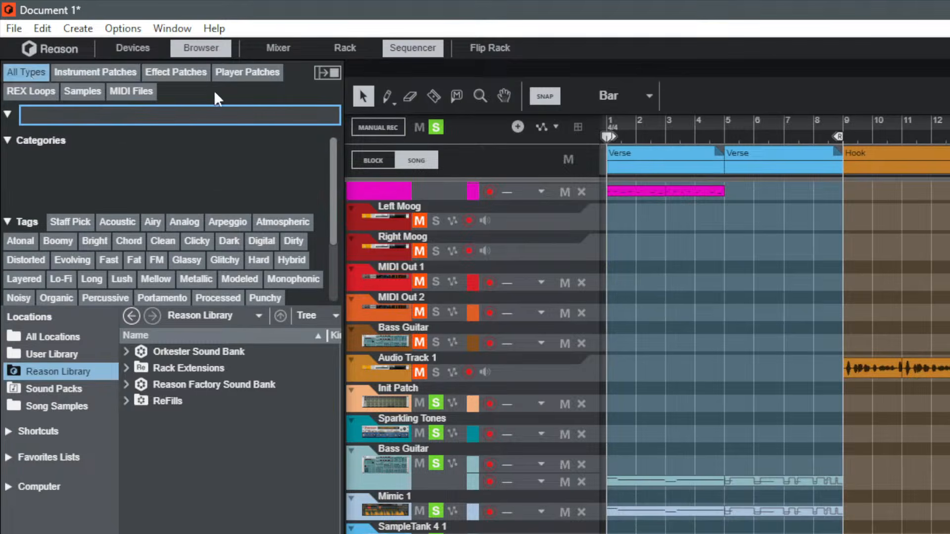
pyautogui.click(235, 71)
pyautogui.click(134, 89)
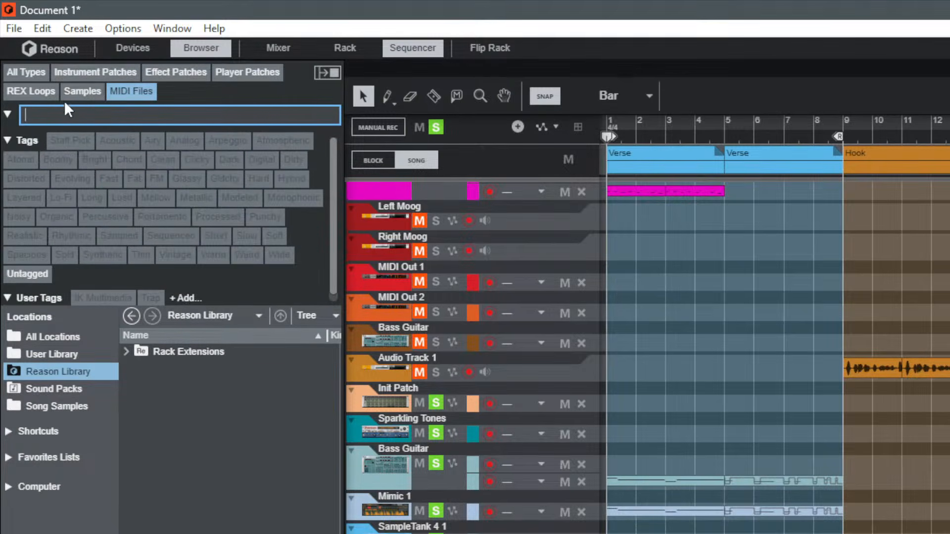
pyautogui.click(82, 89)
pyautogui.click(41, 89)
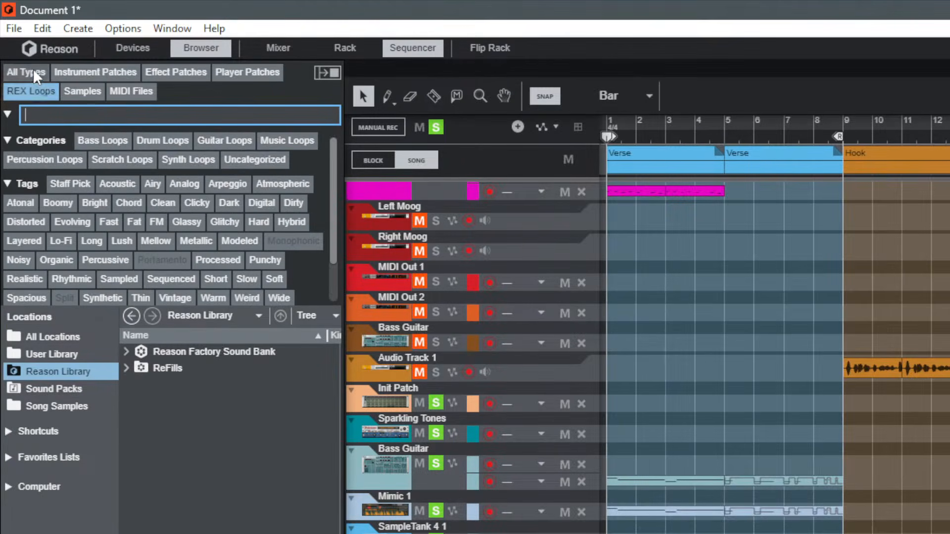
pyautogui.click(33, 69)
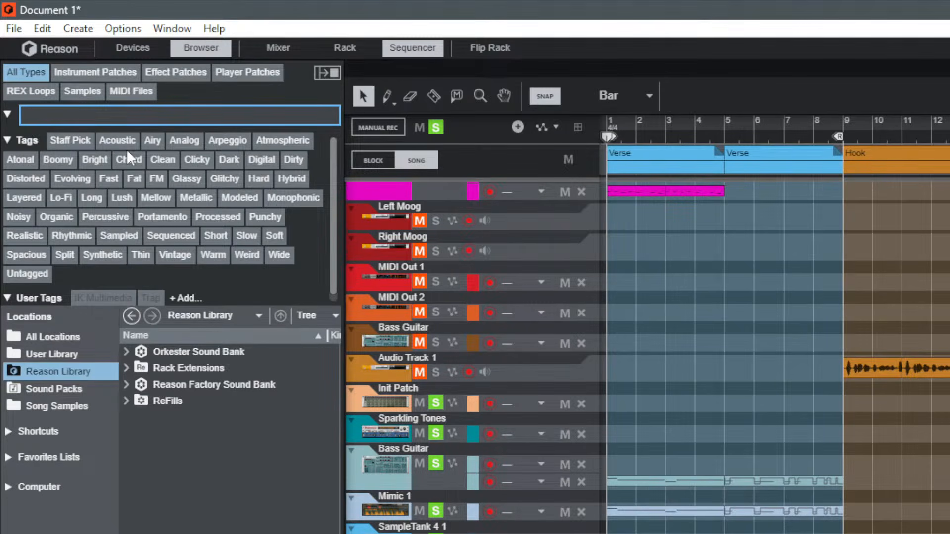
# Search for "kick" across All Locations and browse through the list of results.
pyautogui.write('kick')
pyautogui.press('Return')
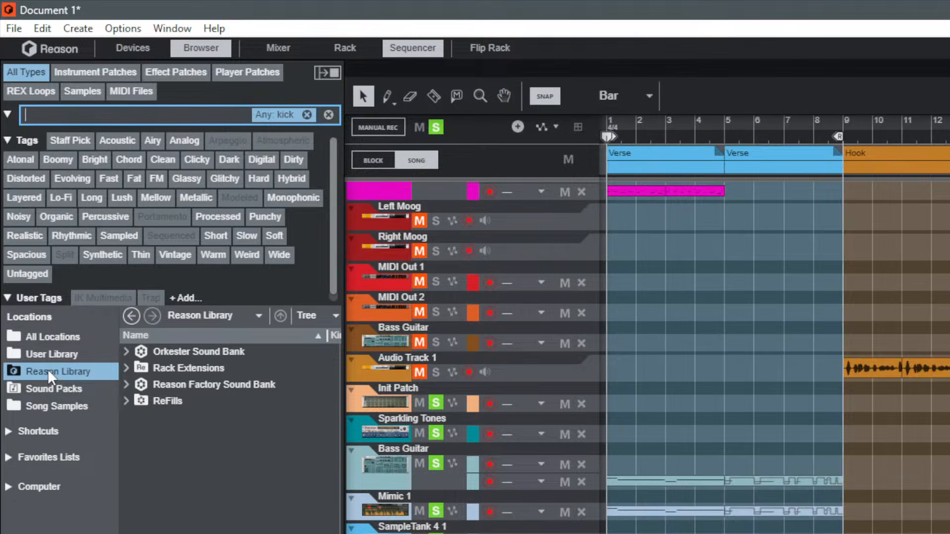
pyautogui.click(48, 343)
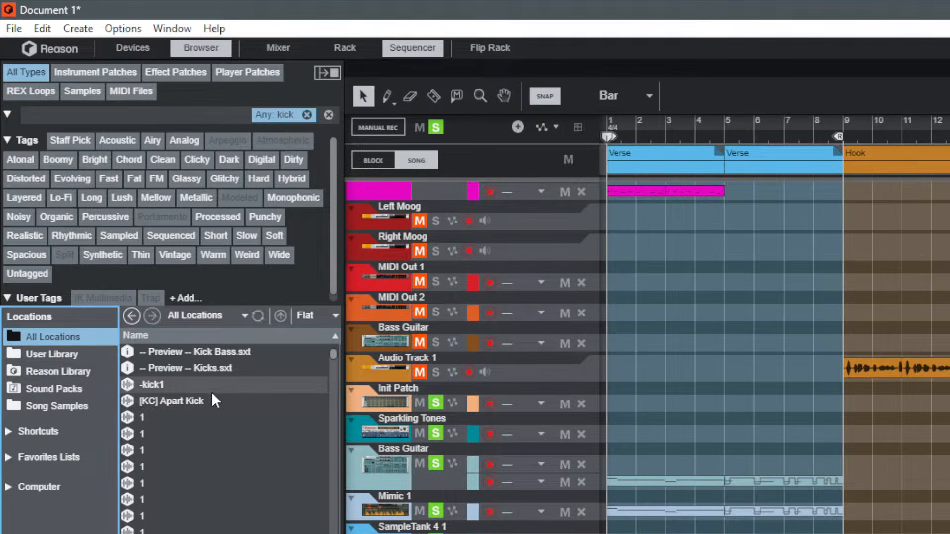
pyautogui.scroll(-5, 204, 390)
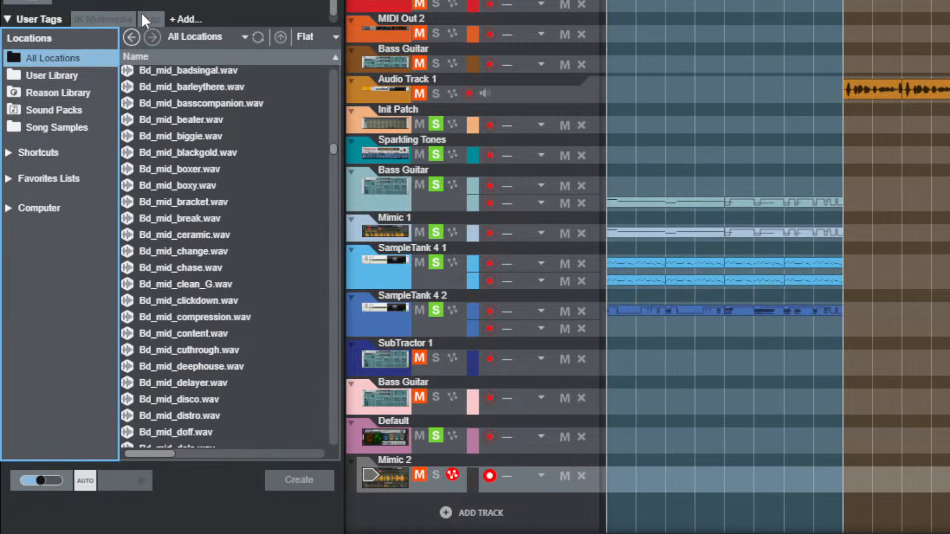
pyautogui.scroll(8, 234, 258)
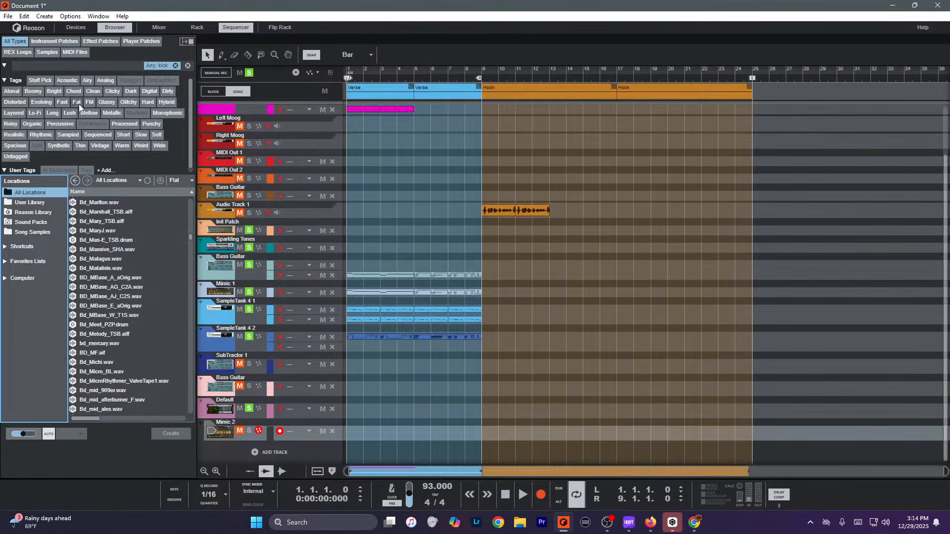
# Filter the kick results by the Fat tag, browse the list, and remove the tag.
pyautogui.click(79, 104)
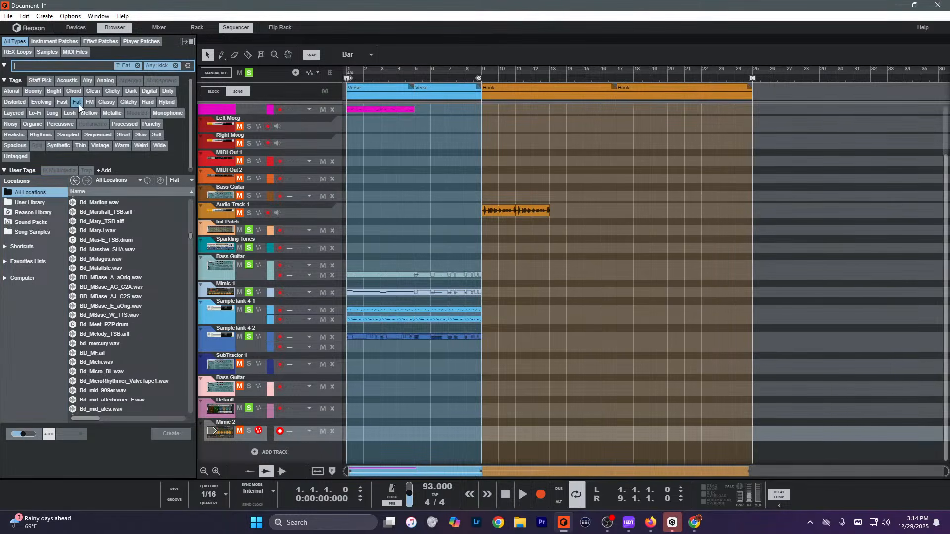
pyautogui.scroll(-10, 147, 323)
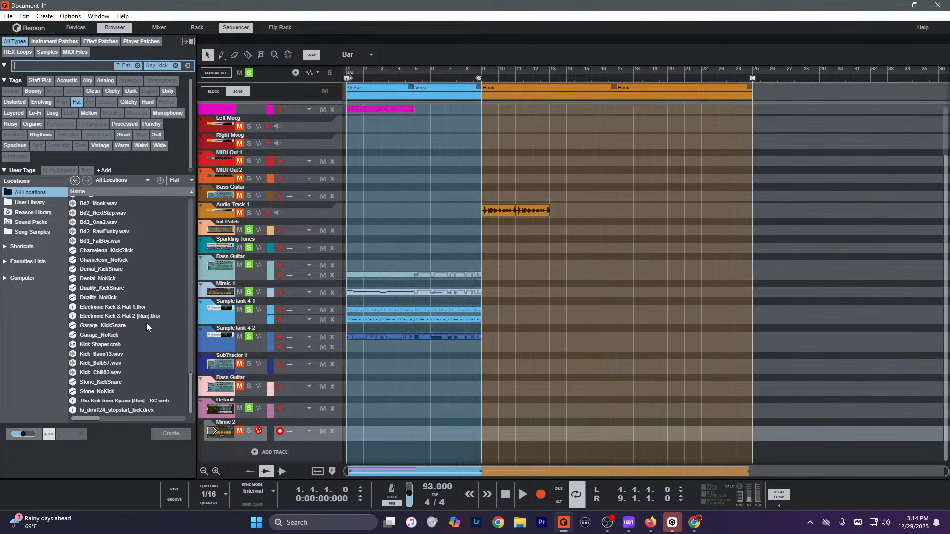
pyautogui.scroll(10, 146, 323)
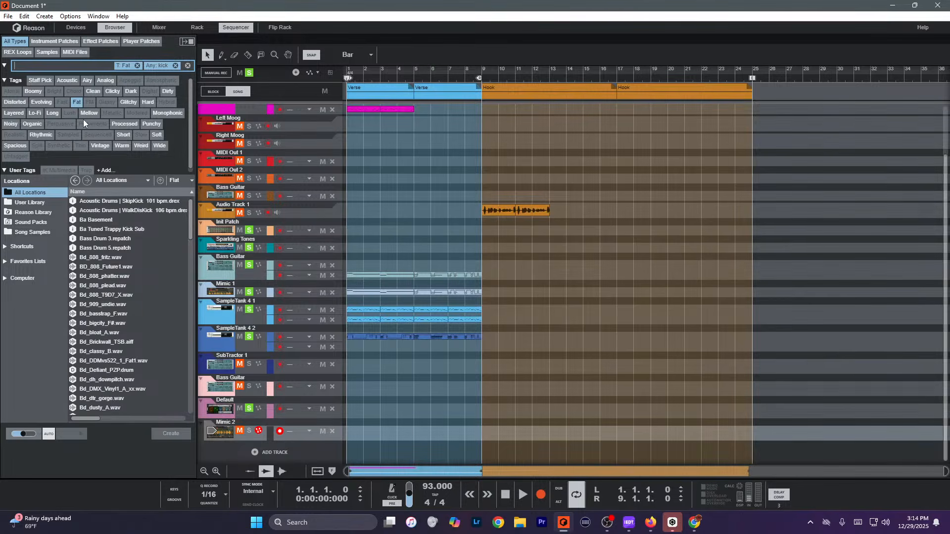
pyautogui.click(76, 103)
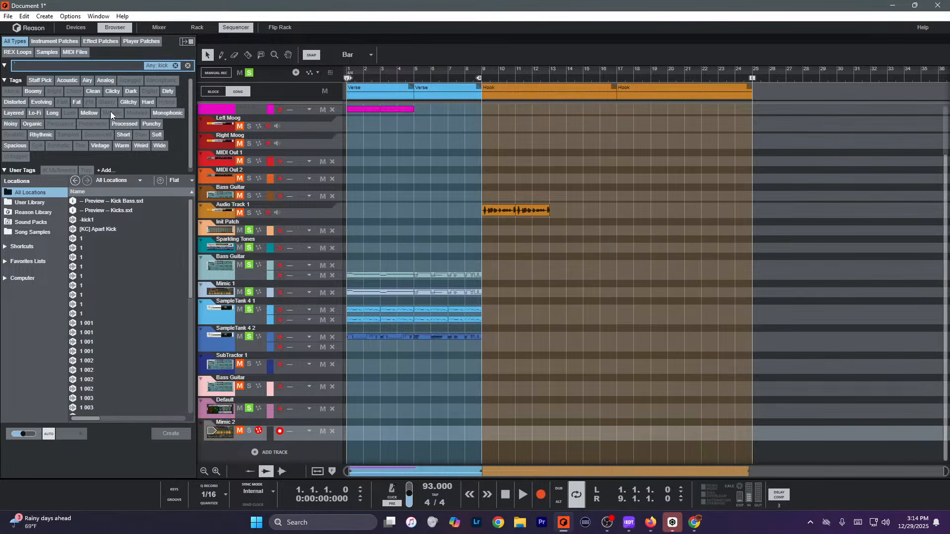
# Filter the kick results by the Punchy tag, browse the list, and remove the tag.
pyautogui.click(144, 122)
pyautogui.scroll(-5, 117, 297)
pyautogui.scroll(-20, 118, 297)
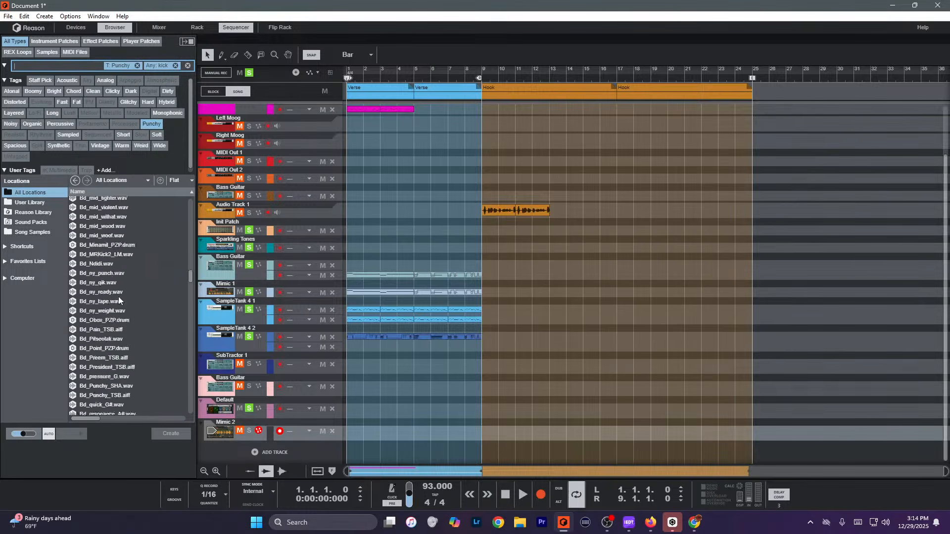
pyautogui.click(154, 124)
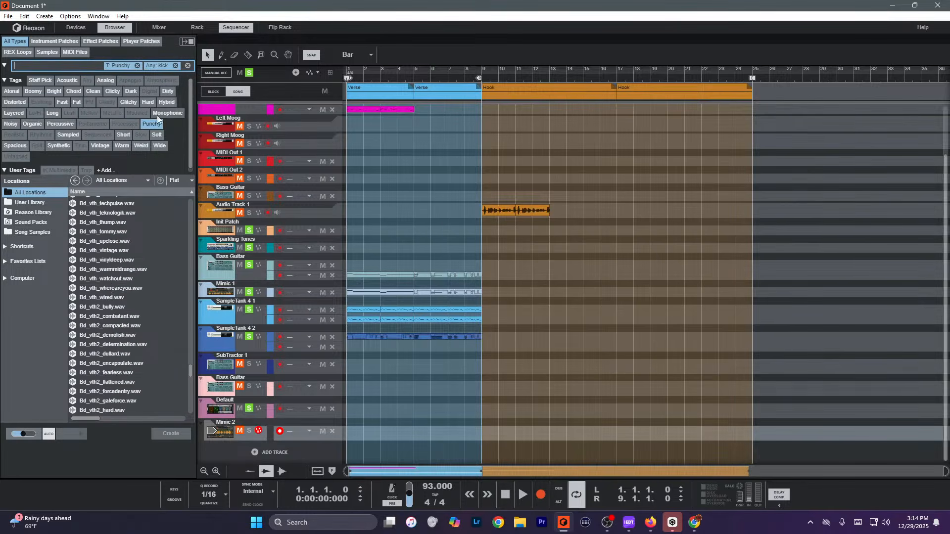
# Audition several kick sounds filtered by the Soft tag, including Bd2_DryPop.drum and Bd_vth_tight.wav, and remove the tag.
pyautogui.click(156, 134)
pyautogui.scroll(-10, 98, 285)
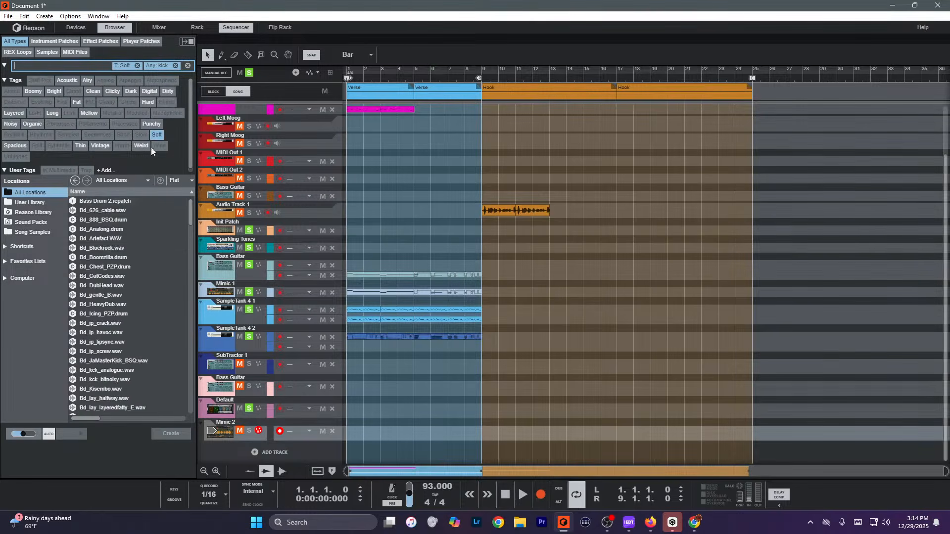
pyautogui.scroll(-15, 98, 285)
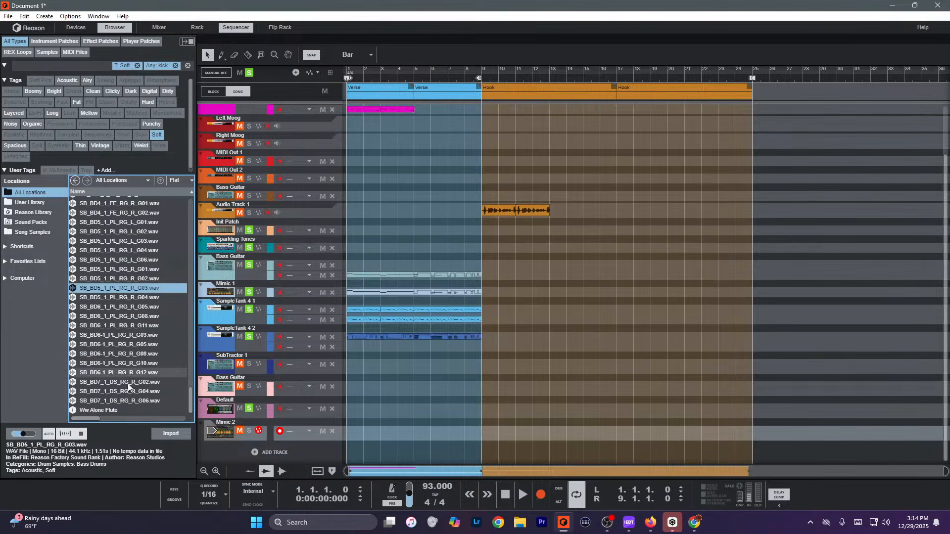
pyautogui.click(122, 410)
pyautogui.scroll(10, 112, 294)
pyautogui.scroll(10, 111, 291)
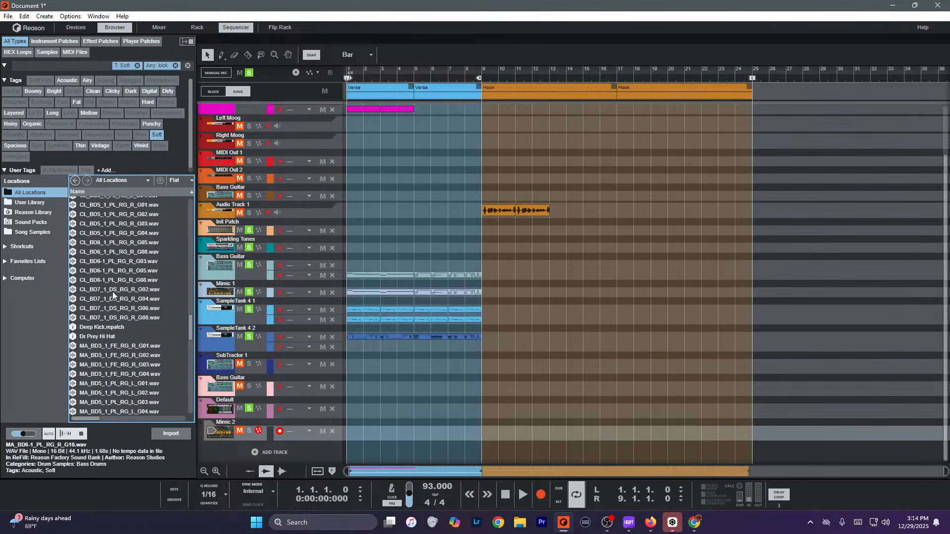
pyautogui.click(112, 290)
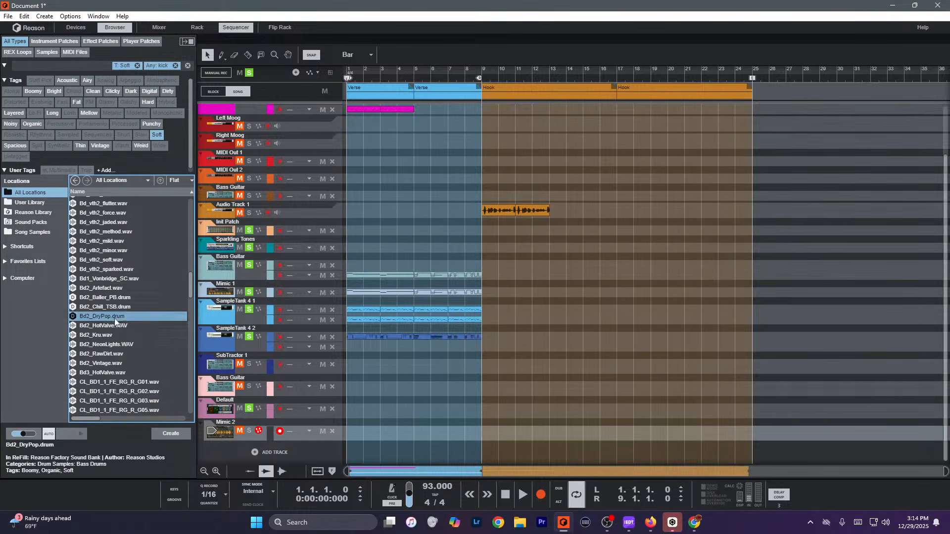
pyautogui.click(106, 261)
pyautogui.scroll(4, 105, 262)
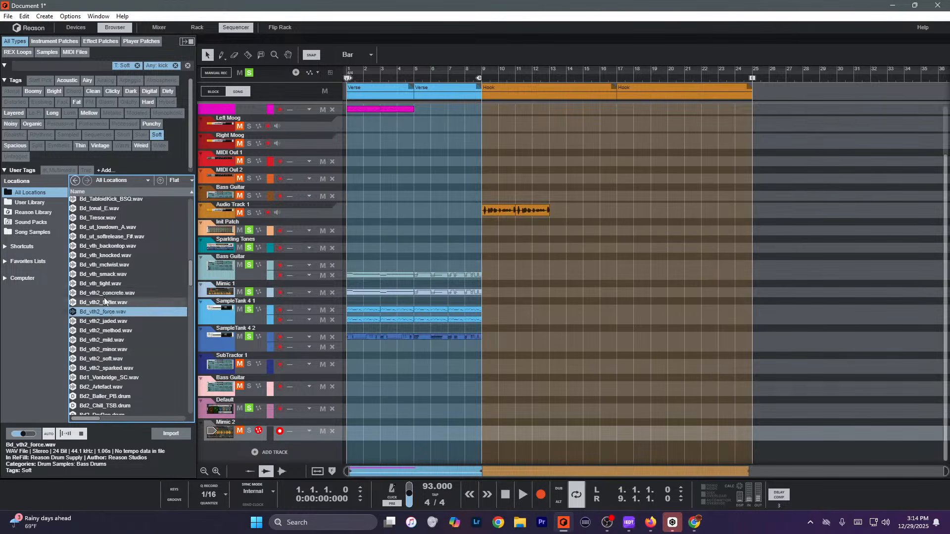
pyautogui.click(103, 281)
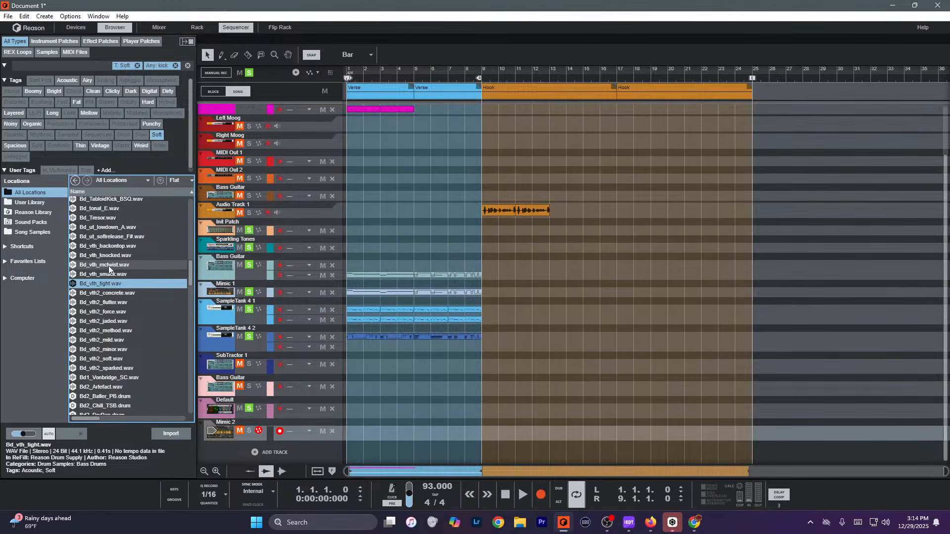
pyautogui.click(156, 135)
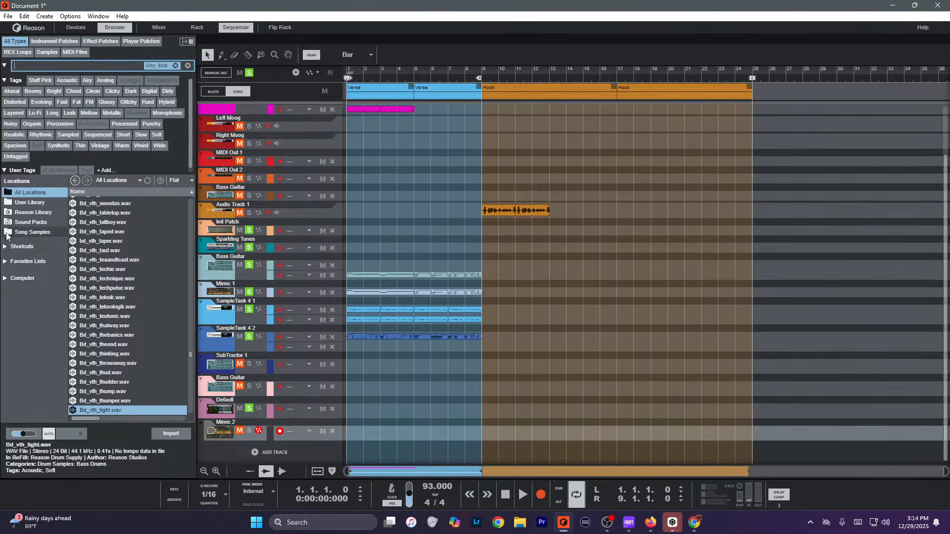
# Expand the Shortcuts section and open the Drums location with the kick search still applied.
pyautogui.click(6, 247)
pyautogui.scroll(-4, 32, 250)
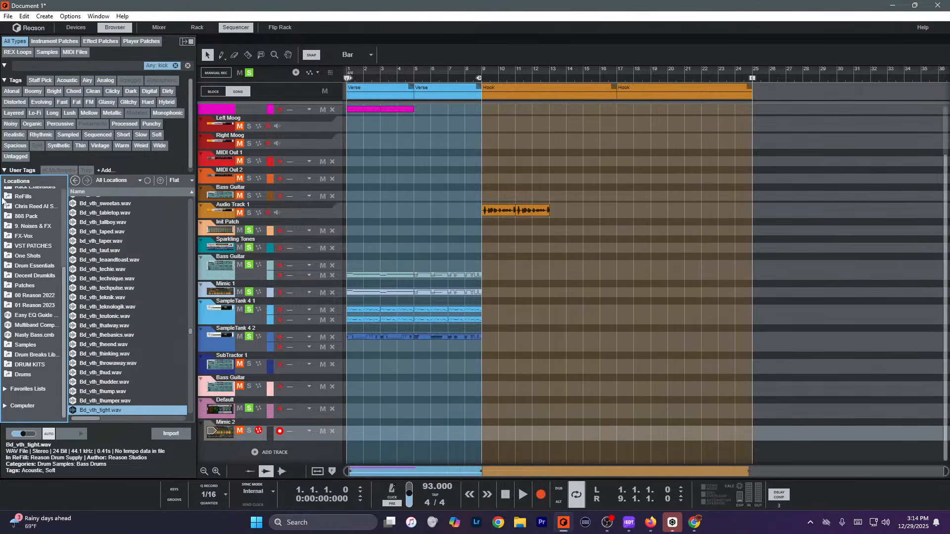
pyautogui.click(26, 376)
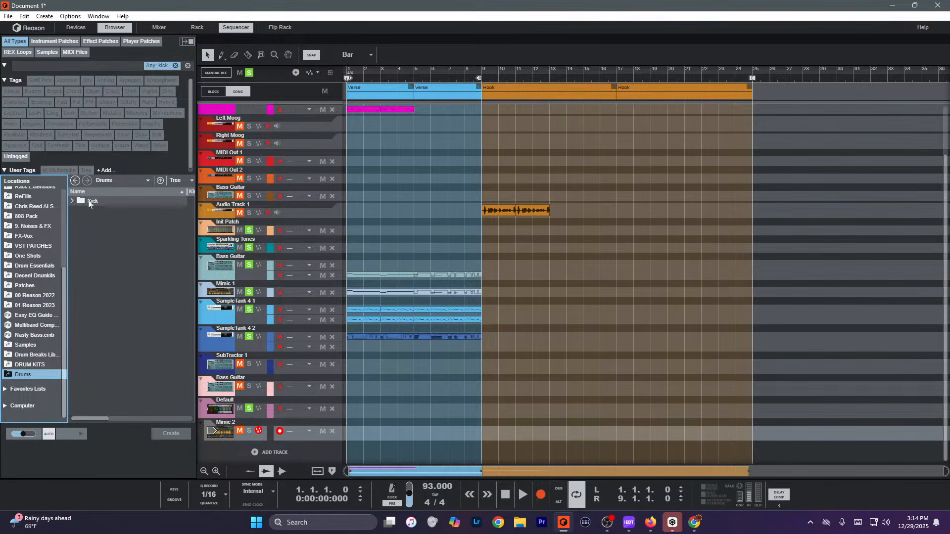
# Expand the Kick folder in the Drums location, browse its samples and audition Kick Cribz 2.
pyautogui.click(72, 201)
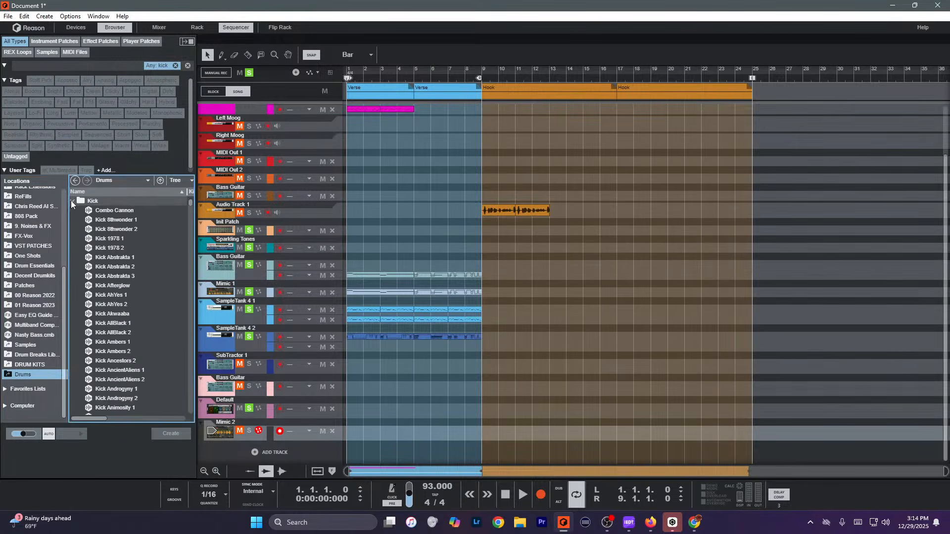
pyautogui.scroll(-15, 90, 331)
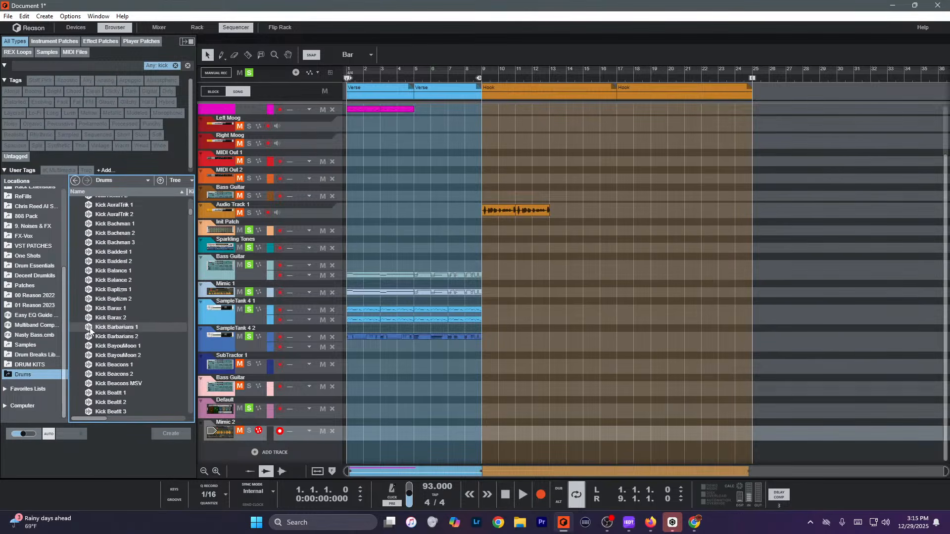
pyautogui.scroll(-10, 91, 331)
pyautogui.click(106, 322)
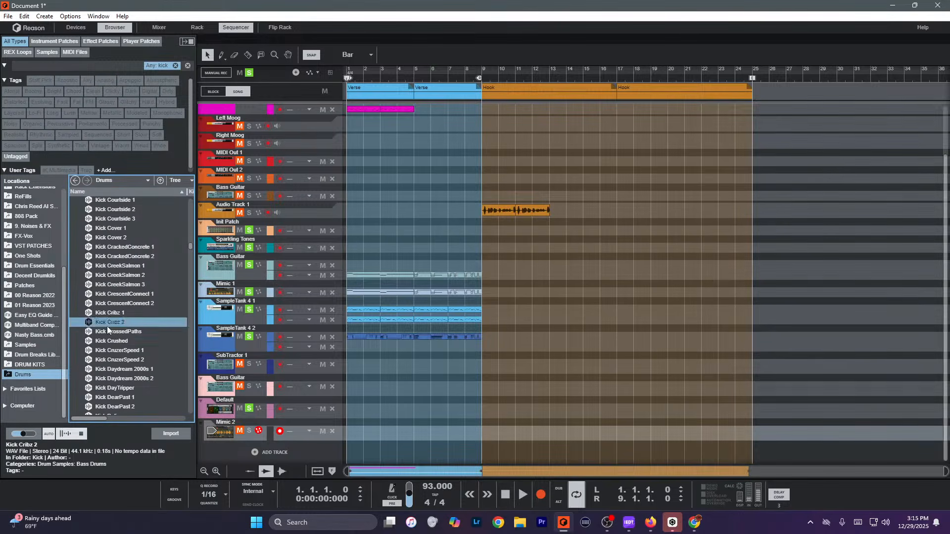
# Remove the kick search term and return to the start of the unfiltered Drums location, auditioning Combo Cannon.
pyautogui.click(175, 66)
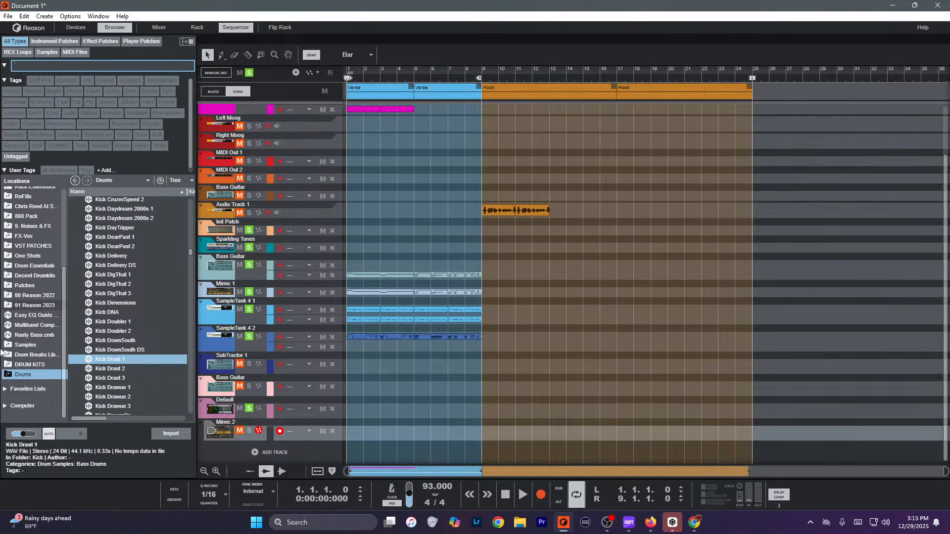
pyautogui.click(12, 377)
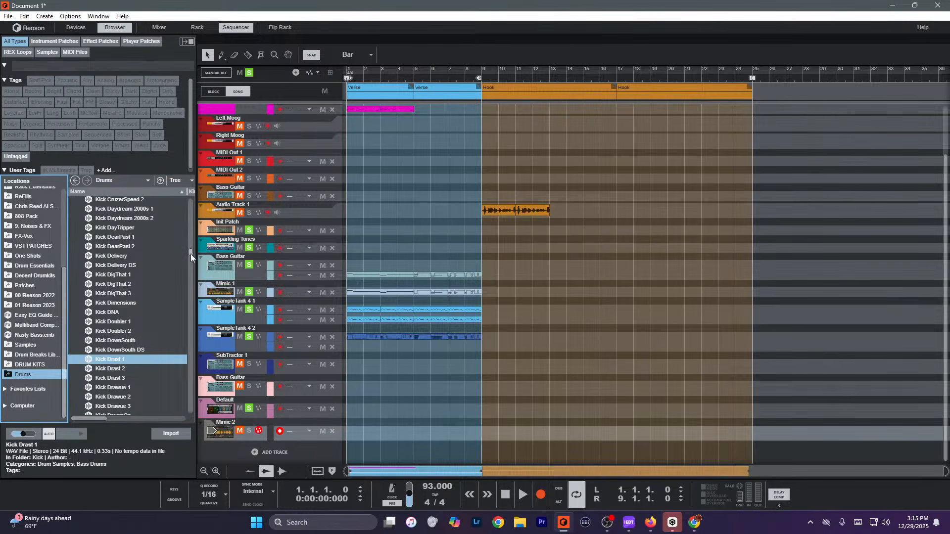
pyautogui.moveTo(191, 253); pyautogui.dragTo(194, 145)
pyautogui.click(106, 239)
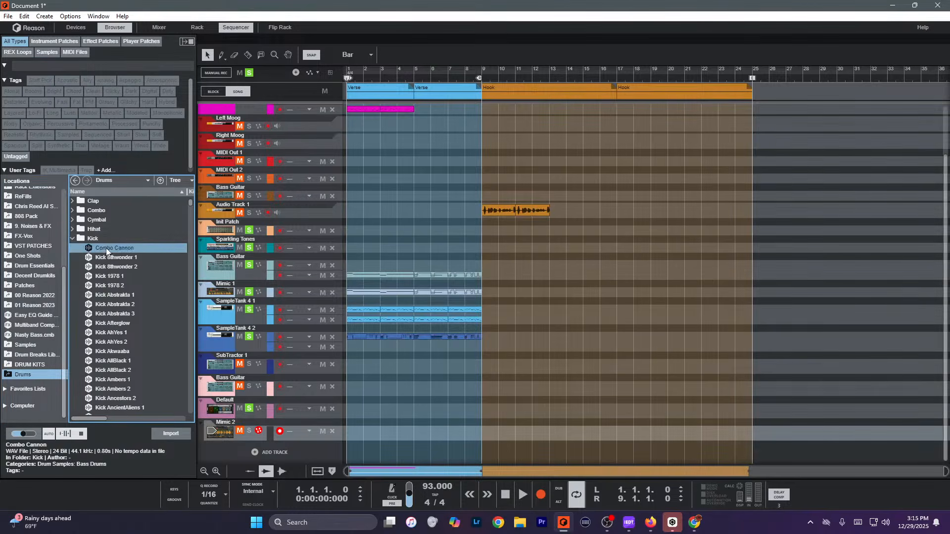
# Collapse the Shortcuts section in the Browser's locations and place the cursor in the search field.
pyautogui.click(17, 64)
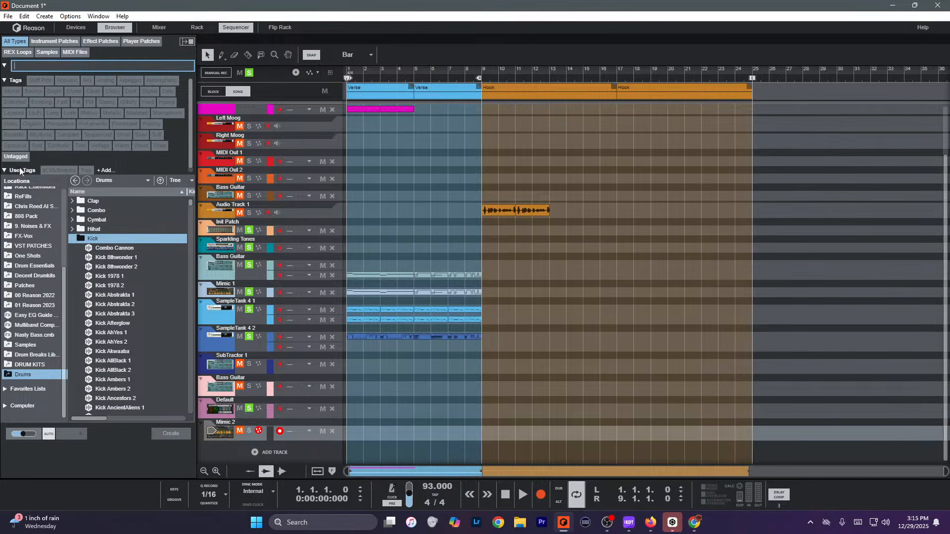
pyautogui.scroll(4, 5, 242)
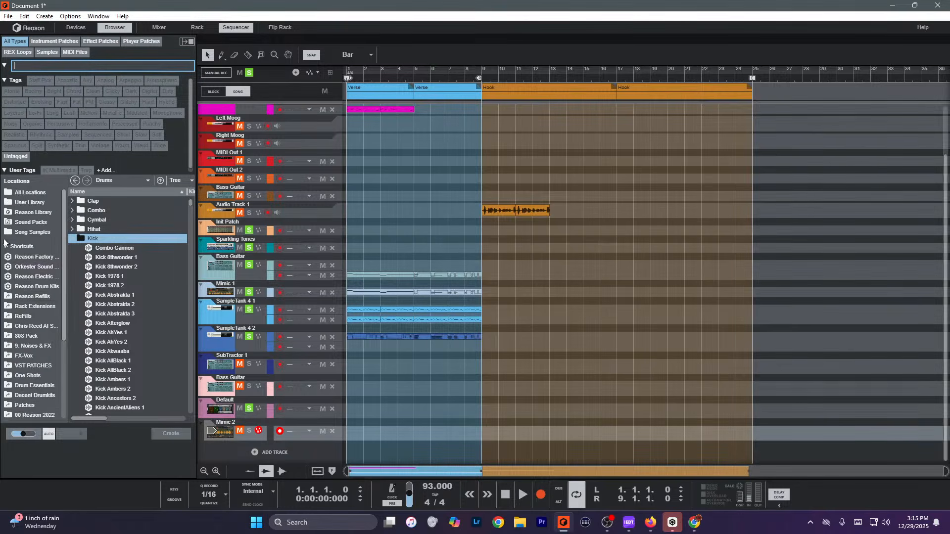
pyautogui.click(5, 245)
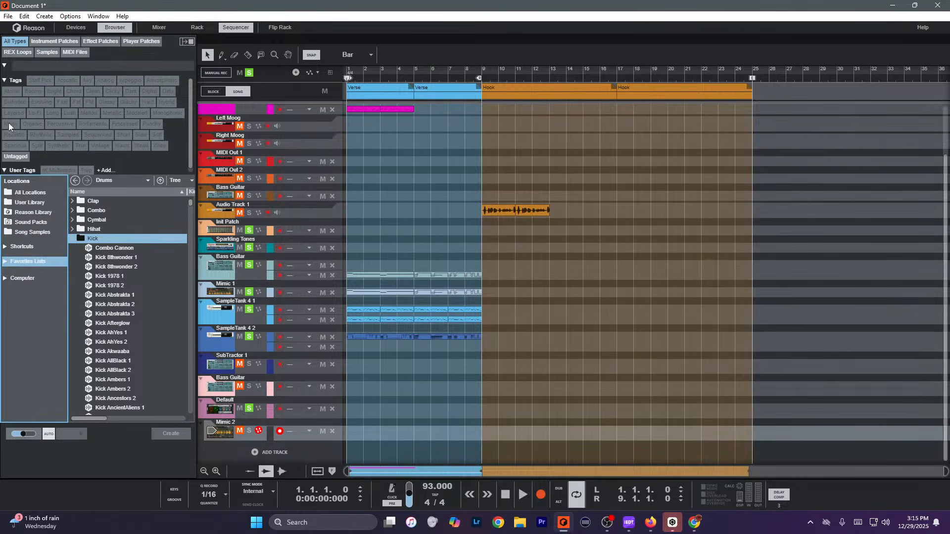
pyautogui.click(29, 67)
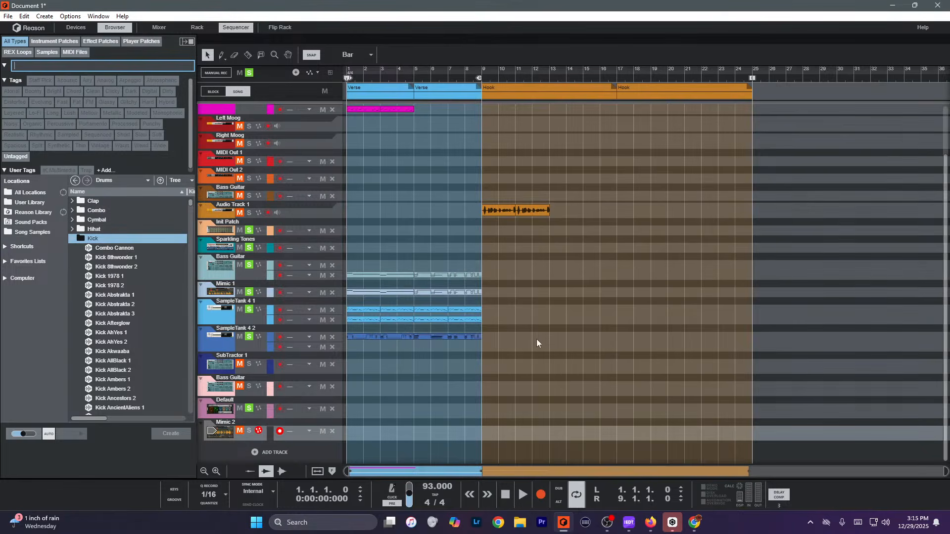
# Start song playback and select the SampleTank 4 2 track.
pyautogui.click(501, 341)
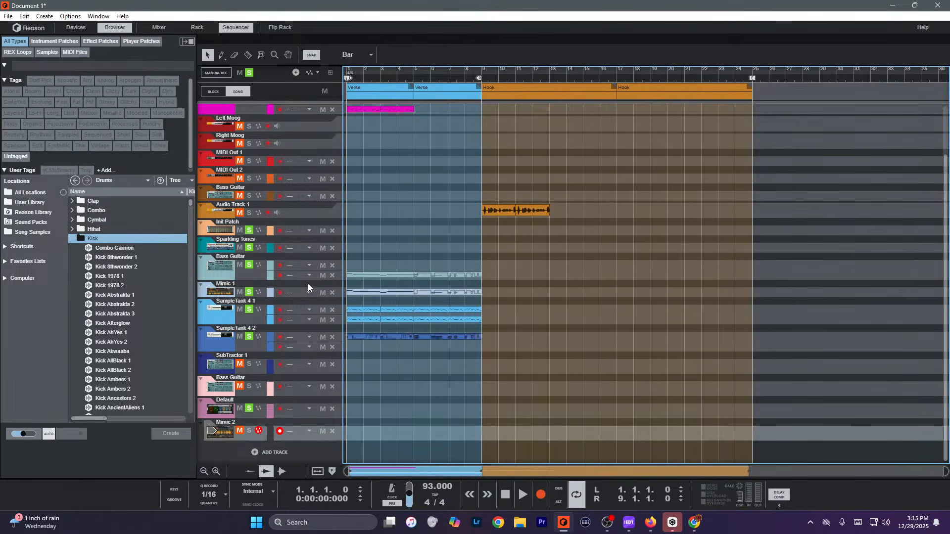
pyautogui.press('space')
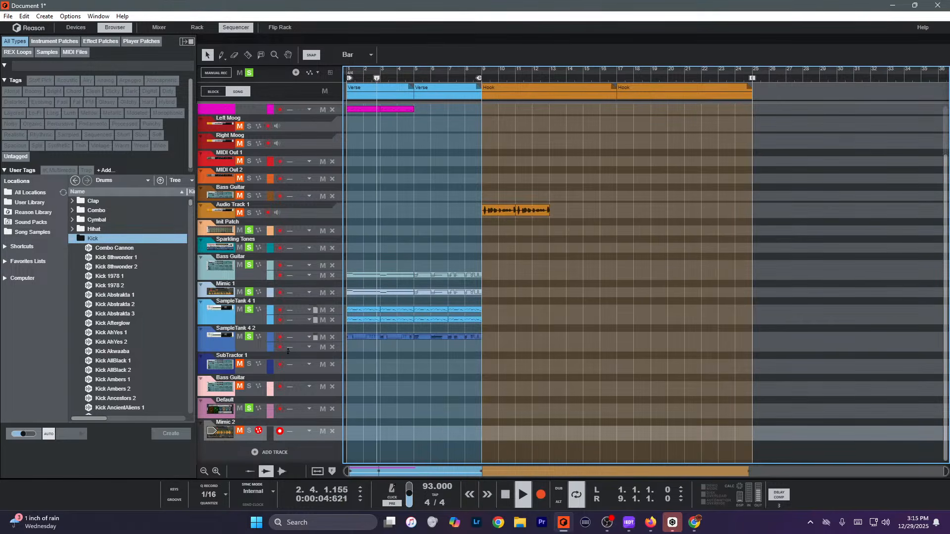
pyautogui.click(257, 349)
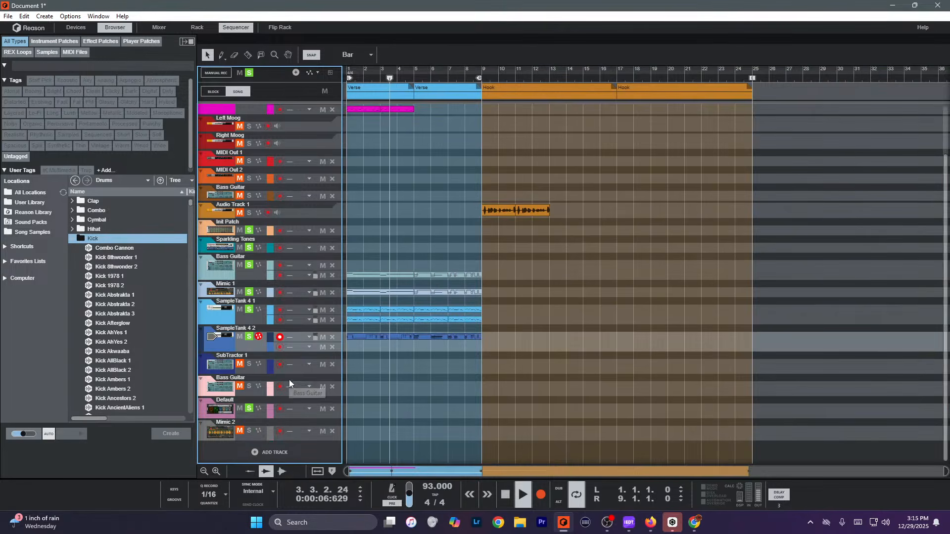
# Add a new instrument track with IK Multimedia's SampleTank 4 (VST3).
pyautogui.click(275, 451)
pyautogui.moveTo(348, 486)
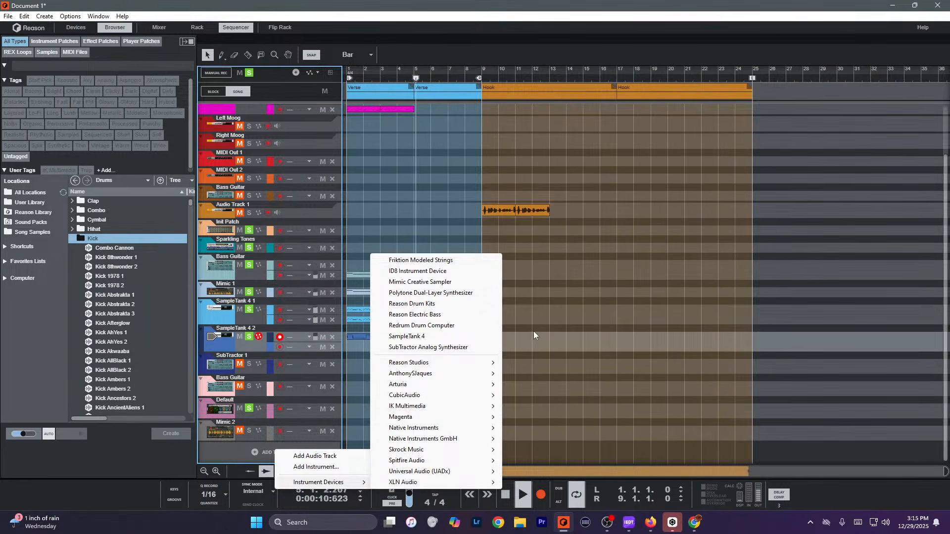
pyautogui.moveTo(492, 362)
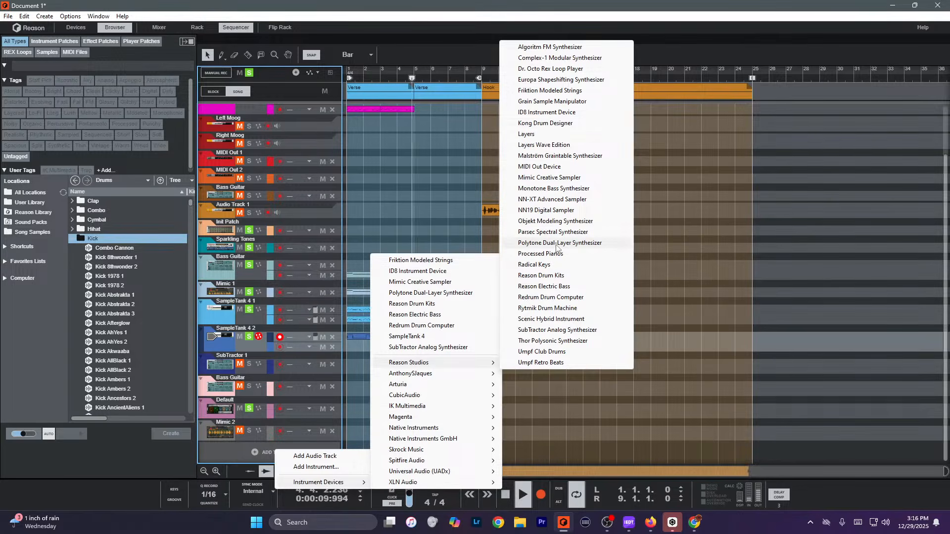
pyautogui.moveTo(454, 407)
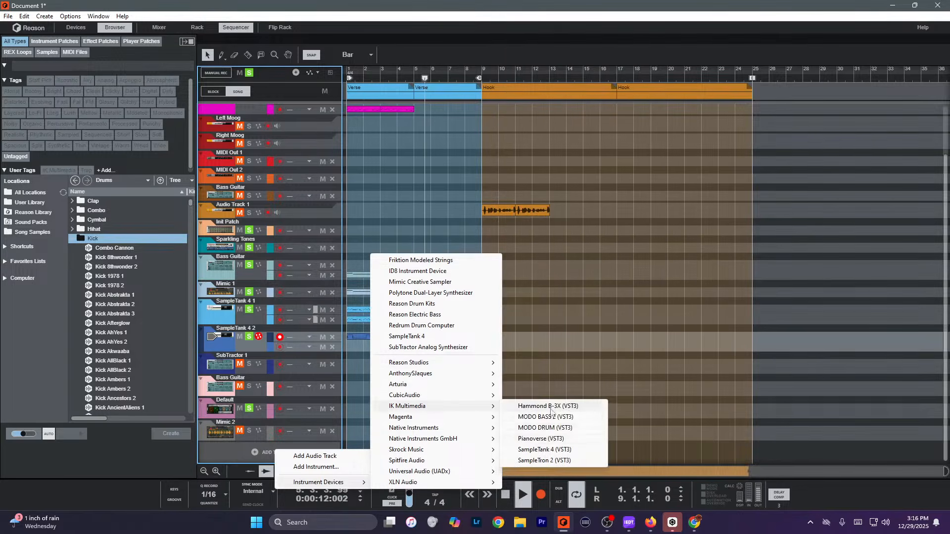
pyautogui.click(553, 450)
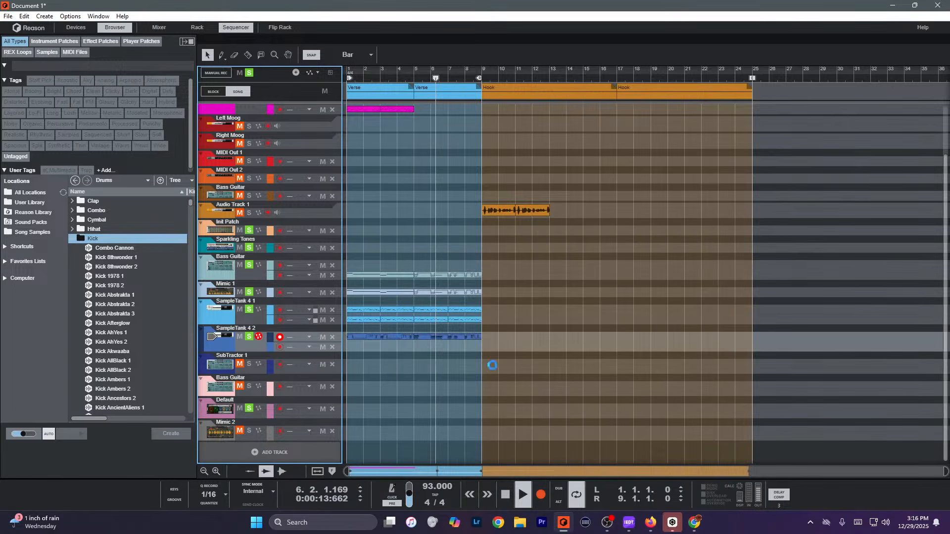
# Show the rack and open the new SampleTank 4 device's plug-in window.
pyautogui.press('F6')
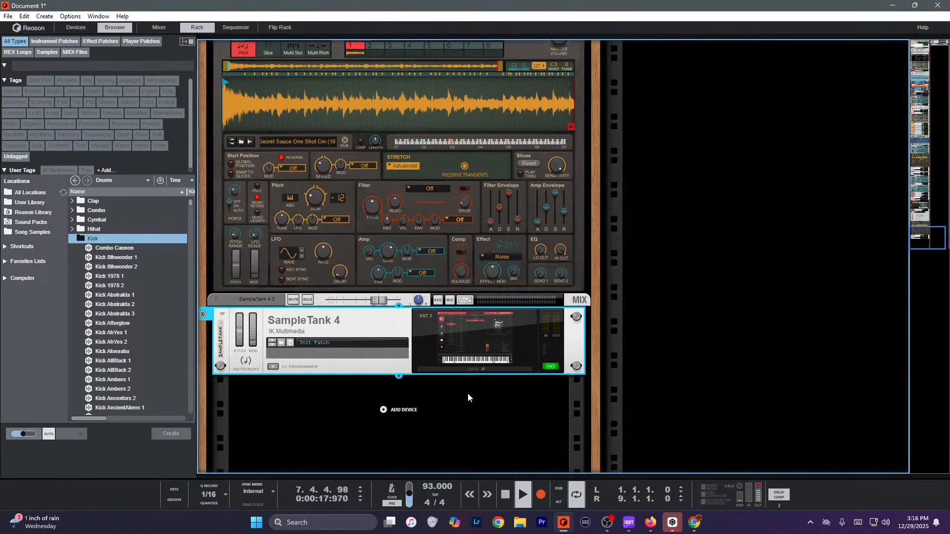
pyautogui.click(479, 340)
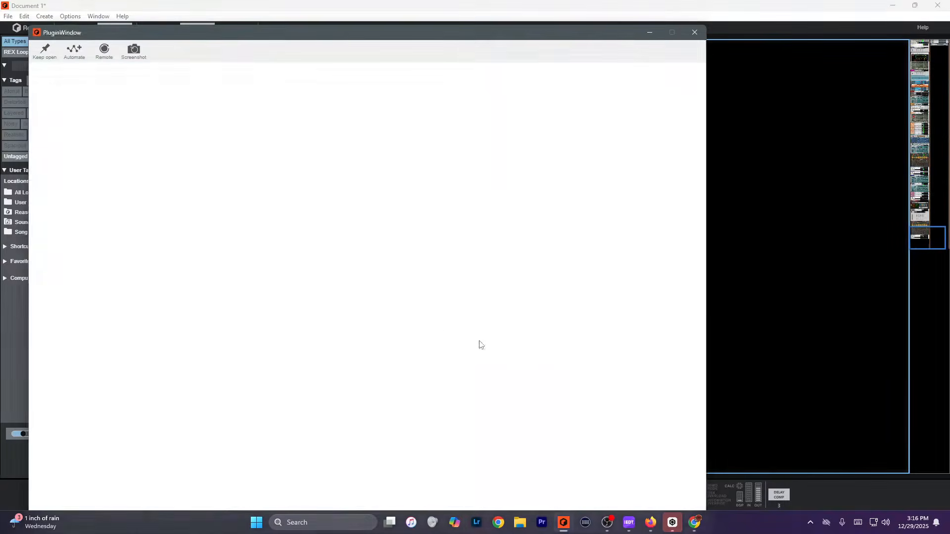
pyautogui.click(158, 119)
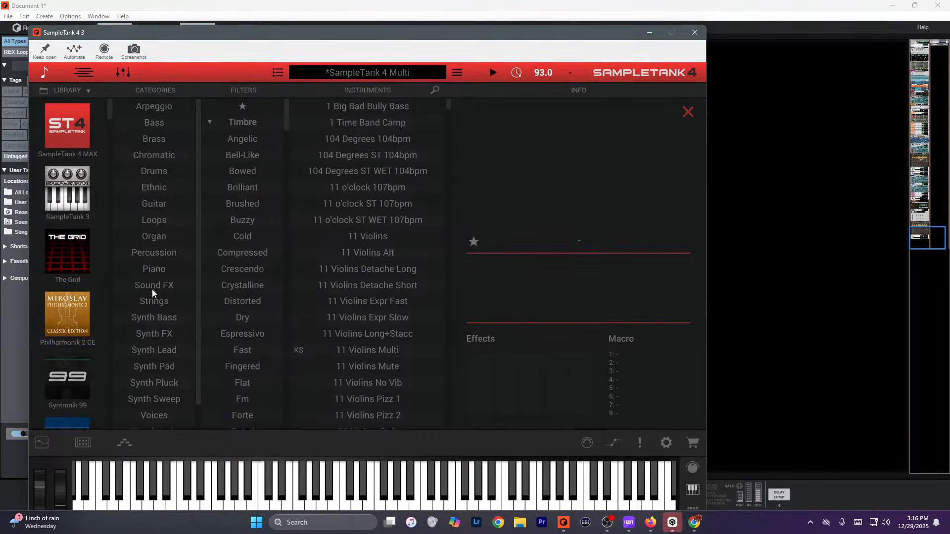
# Filter the SampleTank instruments by the Woodwinds category and load 3 Flutes Multi.
pyautogui.scroll(-2, 159, 238)
pyautogui.click(154, 405)
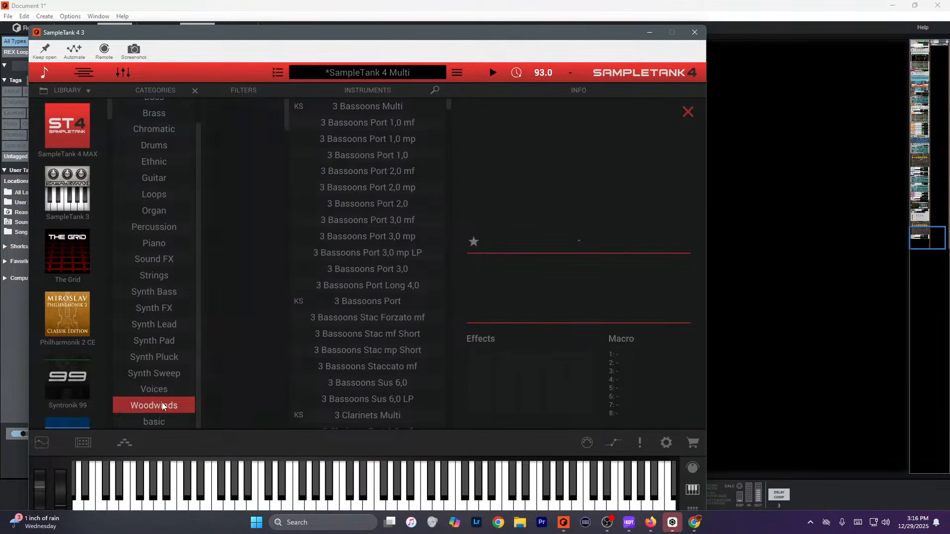
pyautogui.scroll(-15, 376, 262)
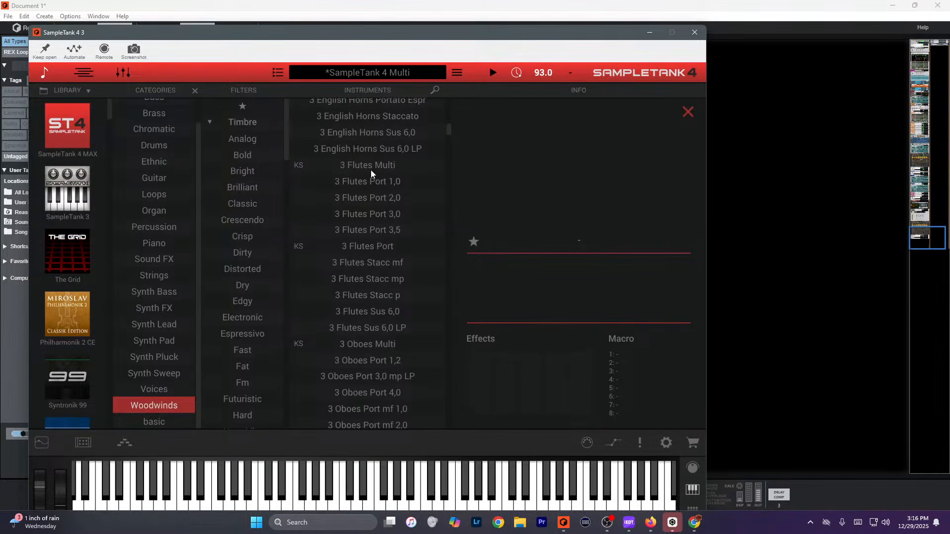
pyautogui.doubleClick(370, 169)
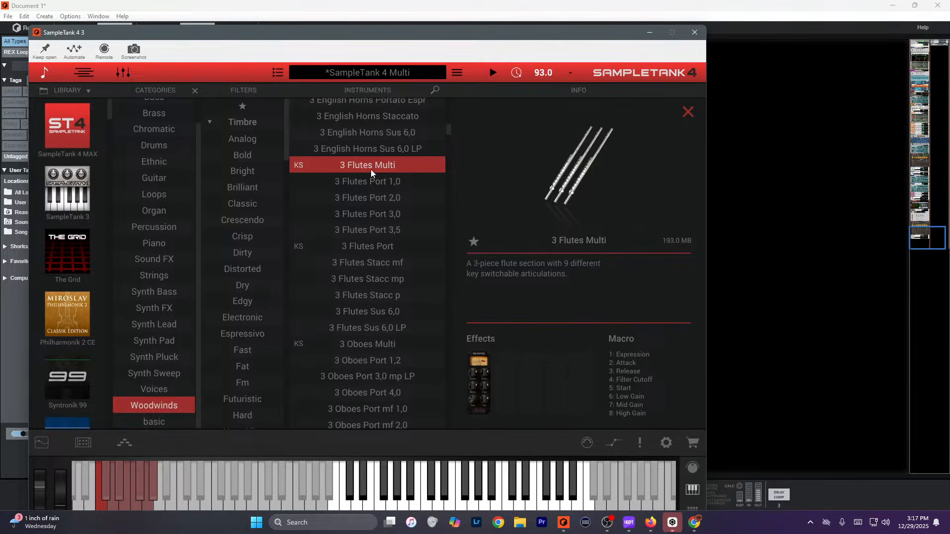
# Browse further through the Woodwinds instruments and search them for "ks".
pyautogui.scroll(-15, 352, 245)
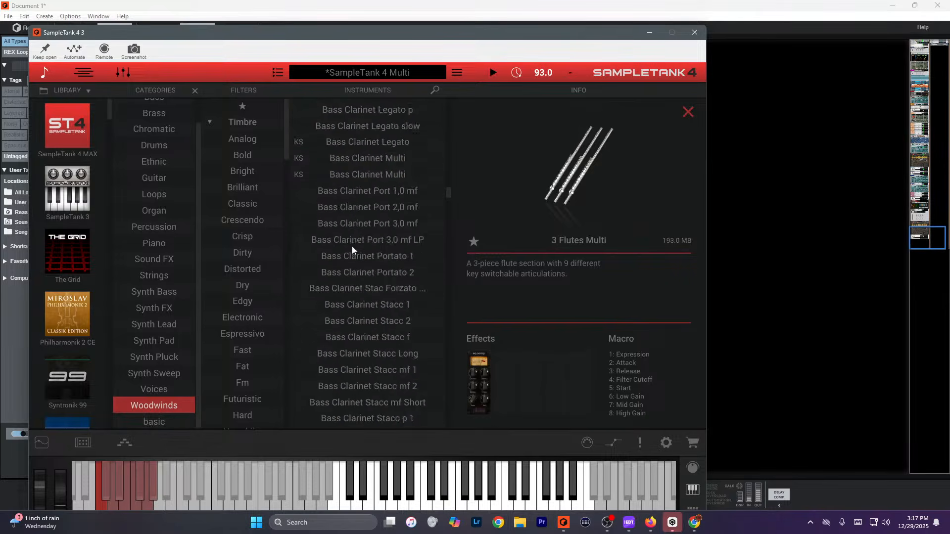
pyautogui.scroll(-8, 352, 245)
pyautogui.click(436, 87)
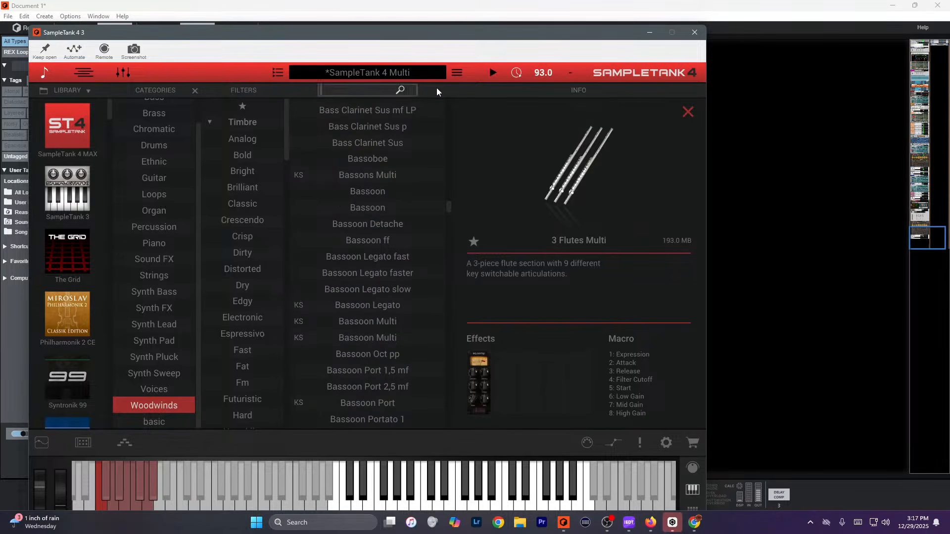
pyautogui.write('kds')
pyautogui.press('BackSpace')
pyautogui.press('BackSpace')
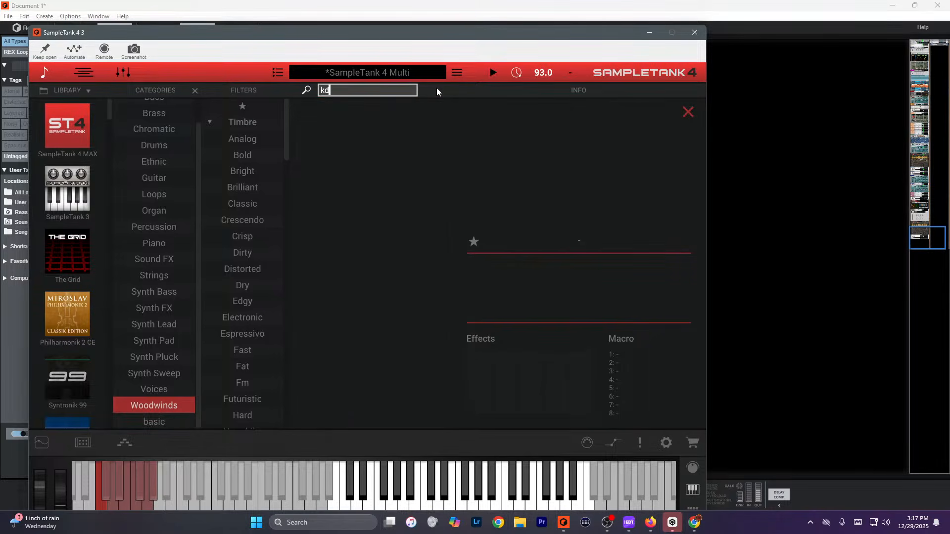
pyautogui.write('s')
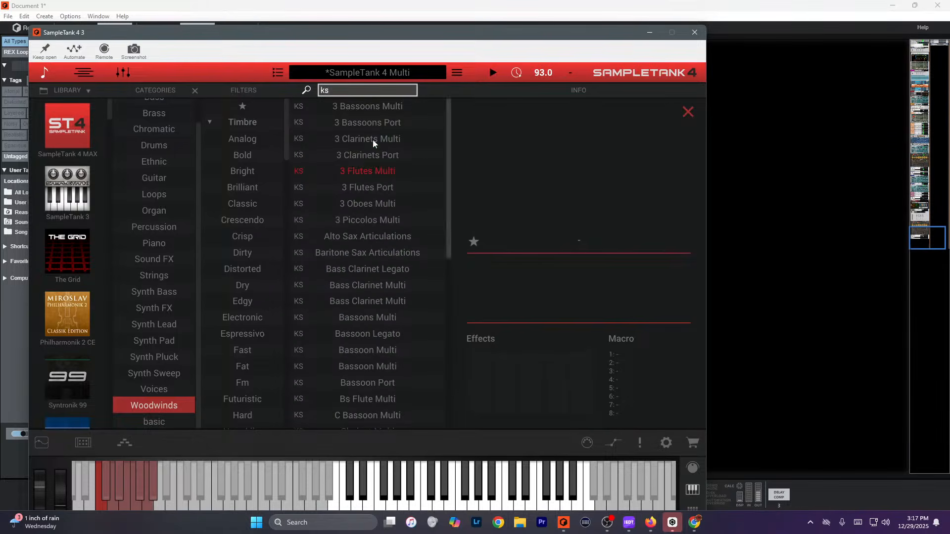
# Load the key-switched Flute Multi from the search results to try it out, and switch to Flute Port.
pyautogui.scroll(-7, 374, 261)
pyautogui.scroll(-2, 375, 262)
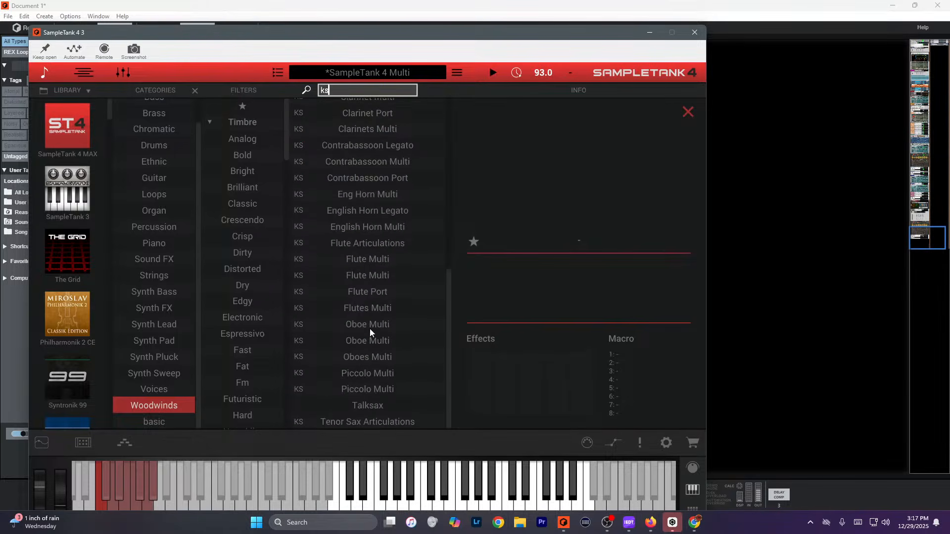
pyautogui.doubleClick(369, 264)
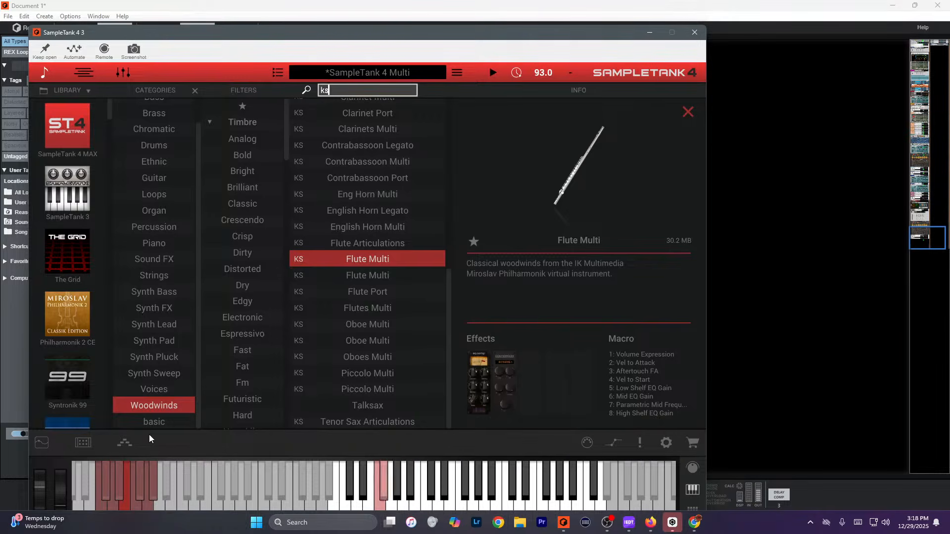
pyautogui.click(363, 292)
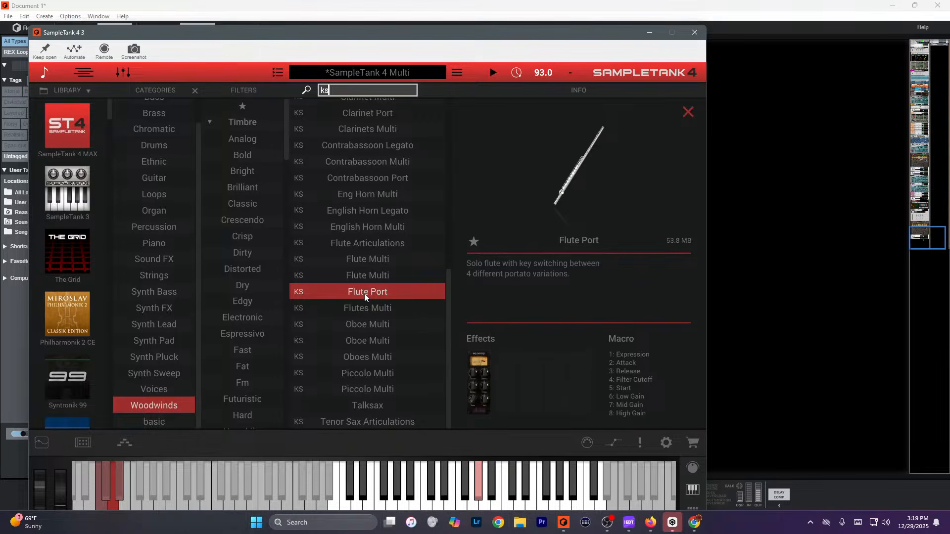
# Return from the SampleTank 4 window to the Sequencer and collapse the Kick folder in the Browser.
pyautogui.click(688, 35)
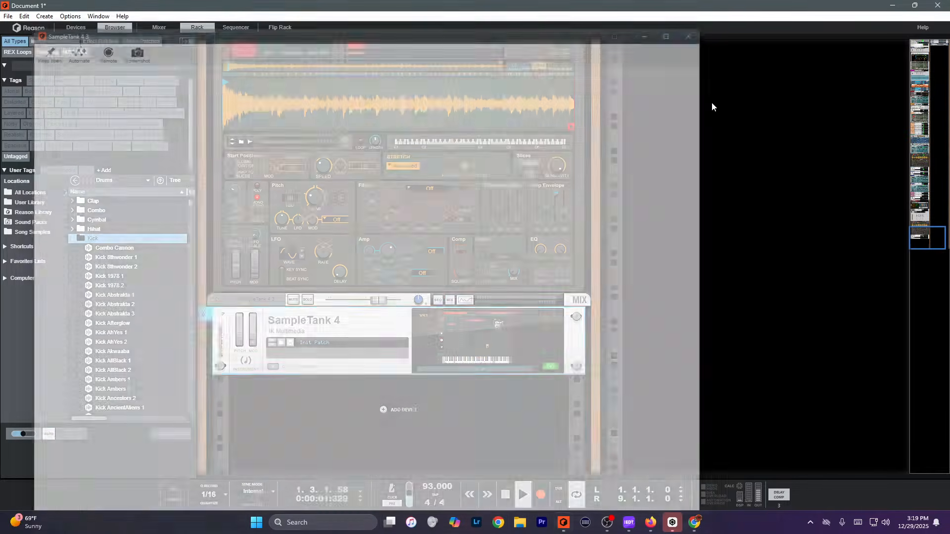
pyautogui.press('F7')
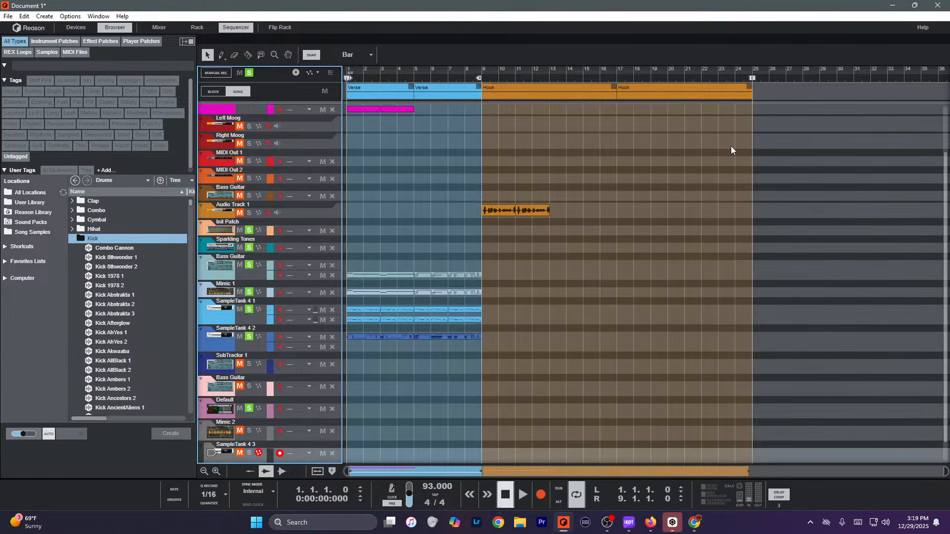
pyautogui.click(356, 218)
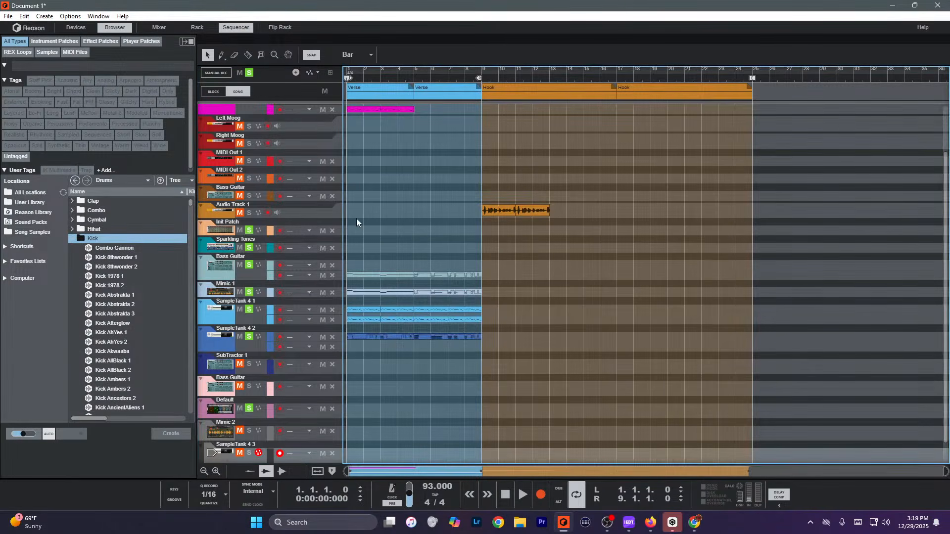
pyautogui.click(72, 238)
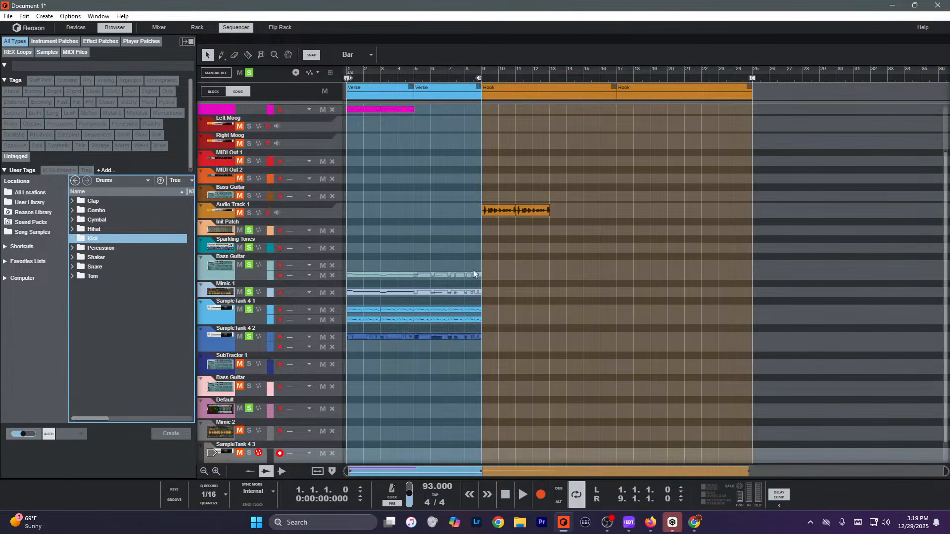
pyautogui.scroll(-1, 470, 257)
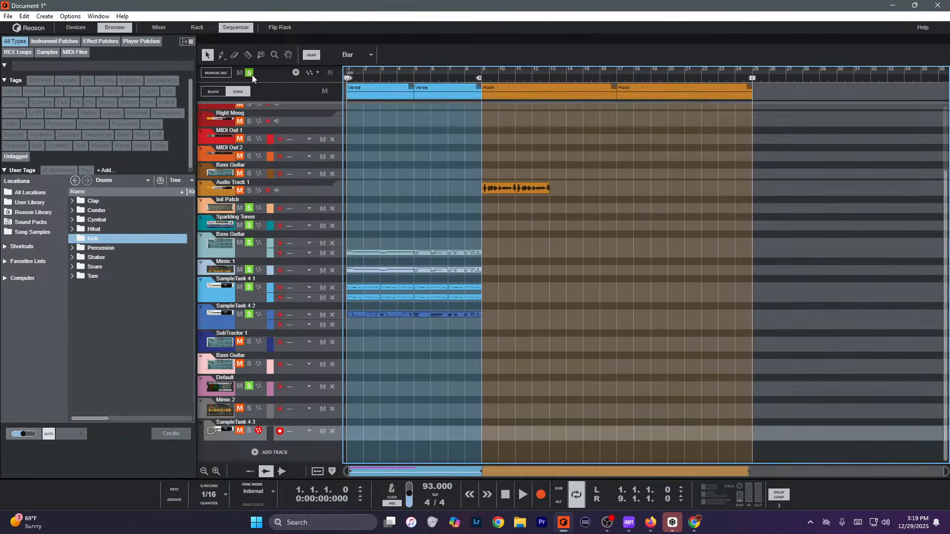
# Clear all existing solos and solo every track from Redrum Patterns Monday Dece 2025 down to Audio Track 1.
pyautogui.click(250, 73)
pyautogui.scroll(3, 279, 212)
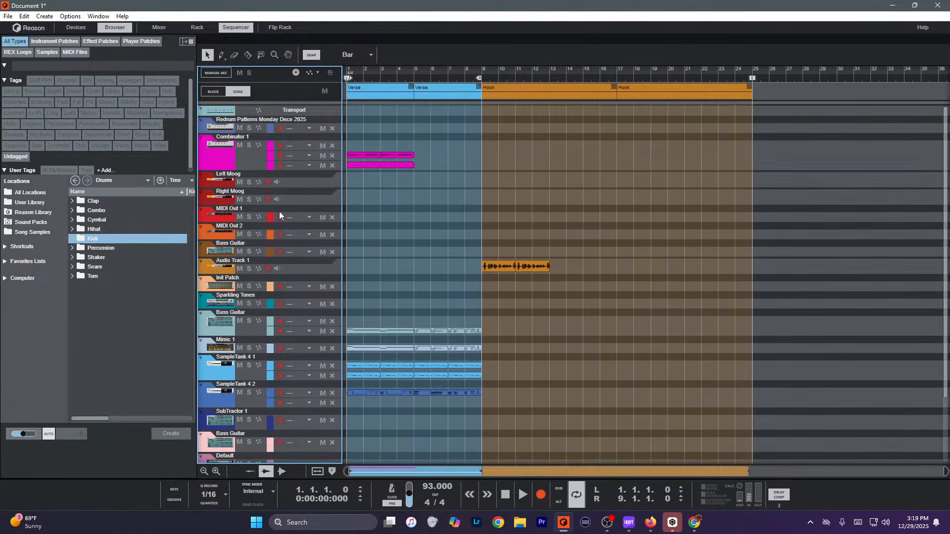
pyautogui.click(249, 269)
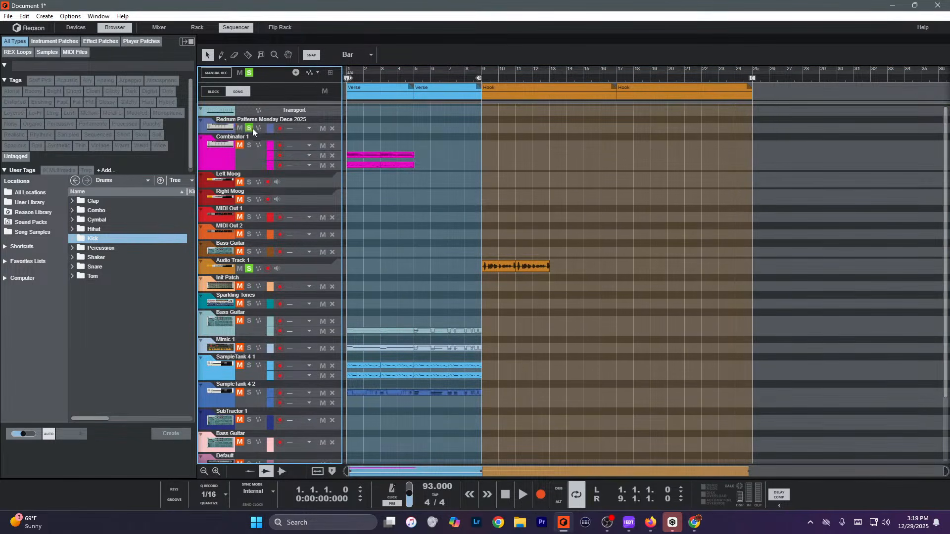
pyautogui.click(249, 145)
pyautogui.click(249, 182)
pyautogui.click(249, 199)
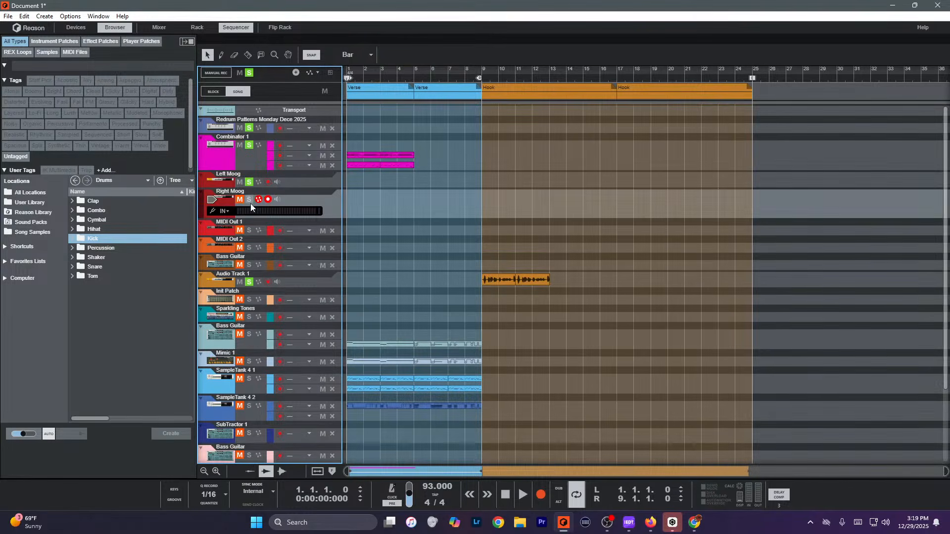
pyautogui.click(249, 230)
pyautogui.click(249, 251)
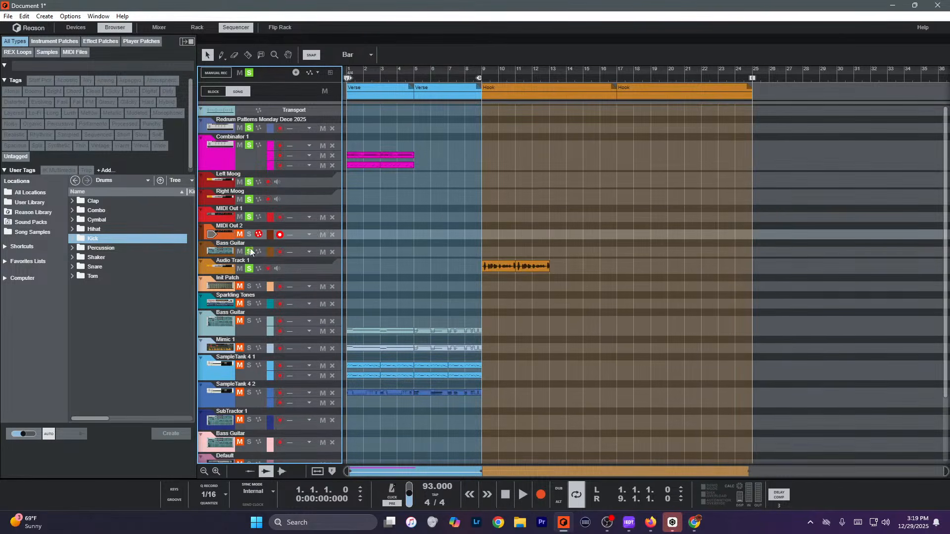
pyautogui.click(248, 233)
# Play the soloed tracks through the Verse section and look over the full track list.
pyautogui.press('space')
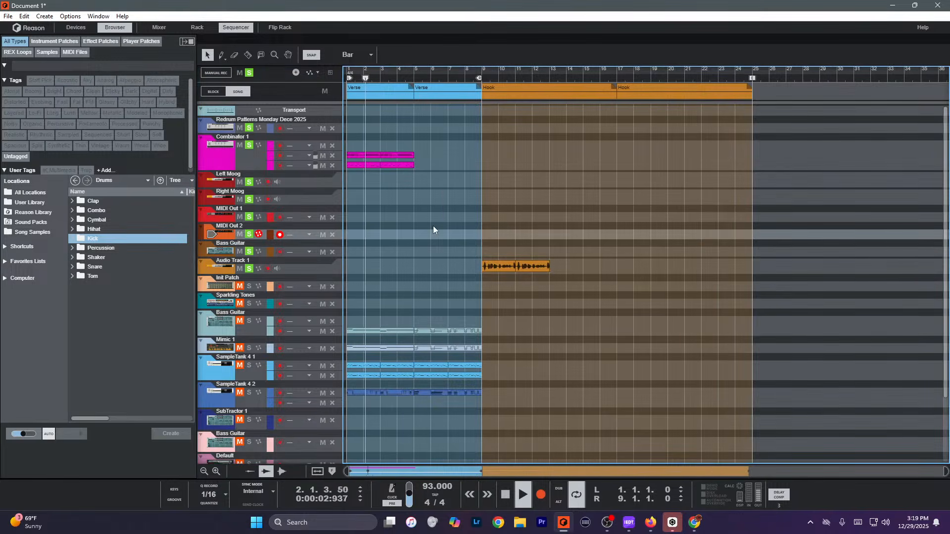
pyautogui.scroll(-3, 431, 228)
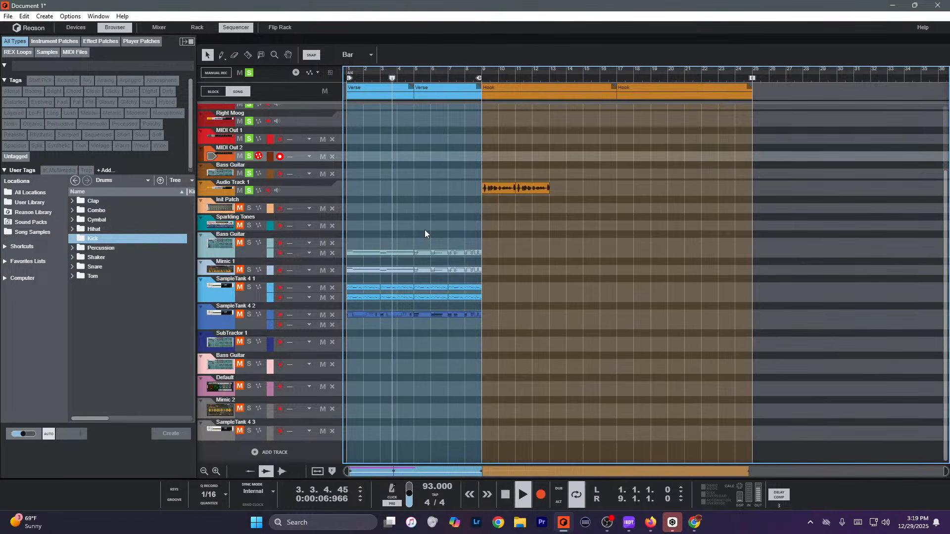
pyautogui.scroll(3, 425, 230)
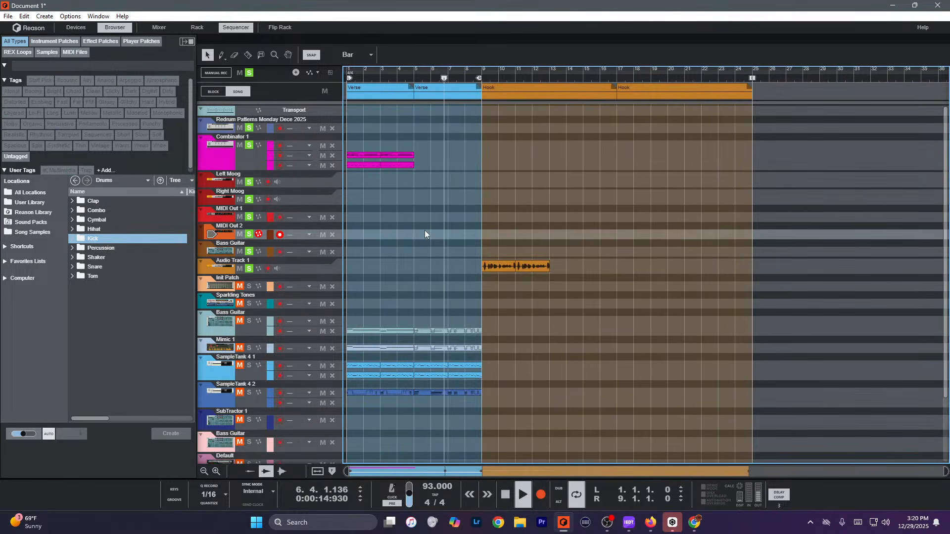
pyautogui.scroll(-4, 394, 298)
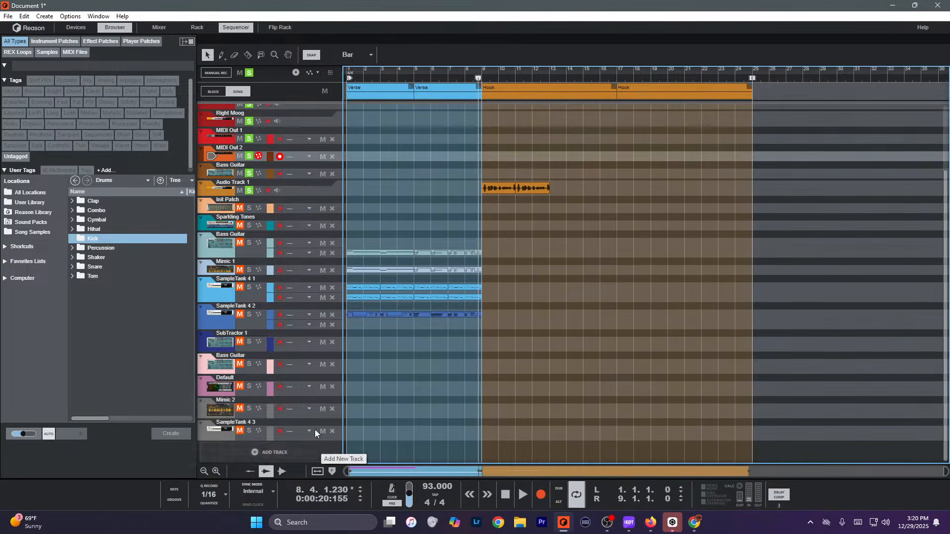
pyautogui.scroll(4, 314, 429)
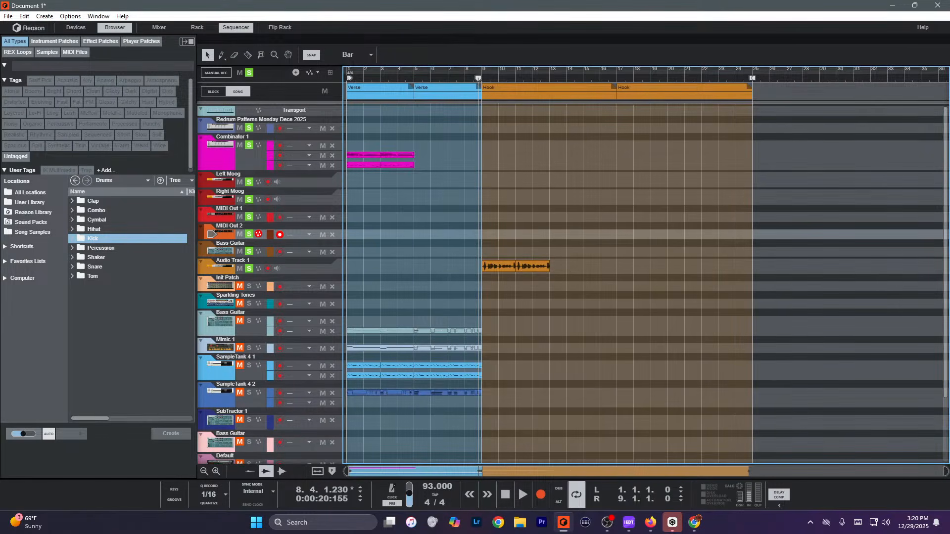
pyautogui.hotkey('alt', 'Tab')
pyautogui.click(708, 261)
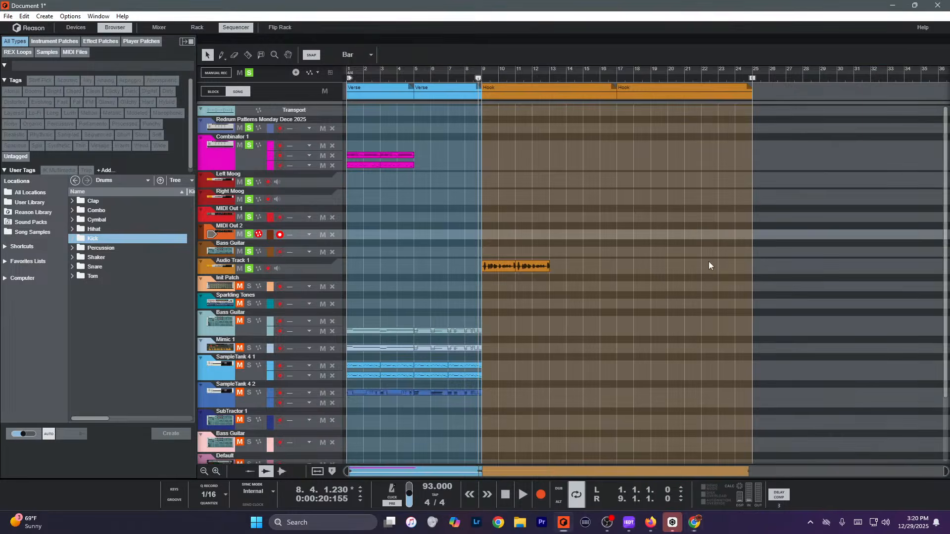
# Find the MIDI Out 1 device in the Rack and inspect its rear connections.
pyautogui.press('F6')
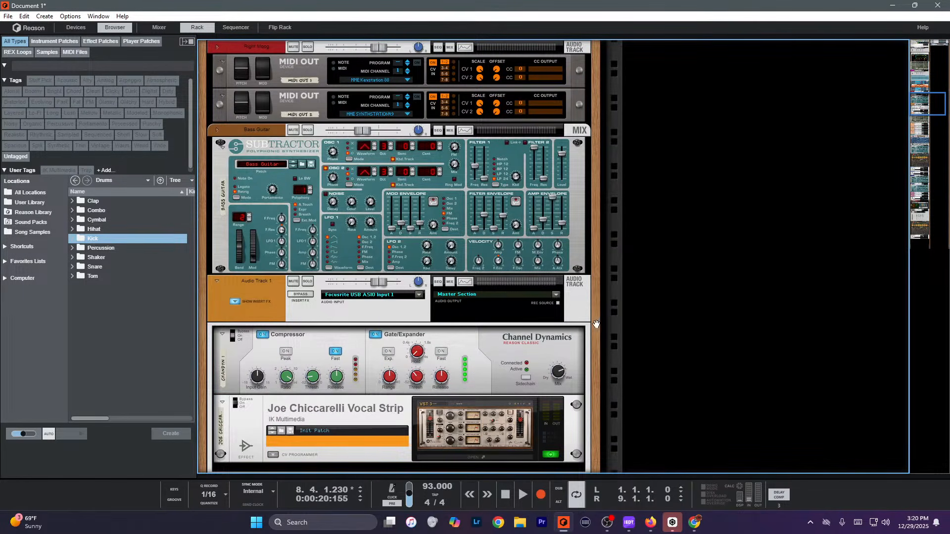
pyautogui.scroll(8, 583, 309)
pyautogui.scroll(-8, 583, 304)
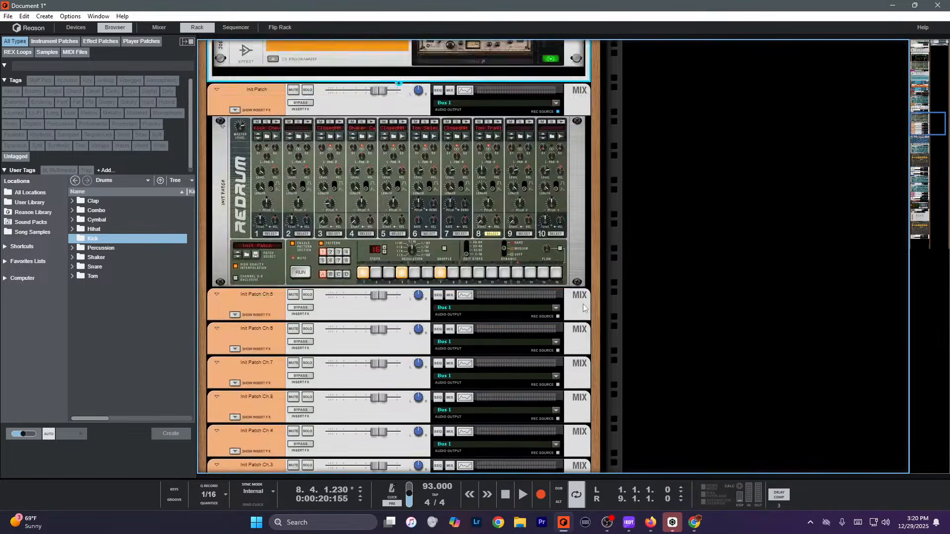
pyautogui.scroll(9, 584, 297)
pyautogui.scroll(-4, 583, 290)
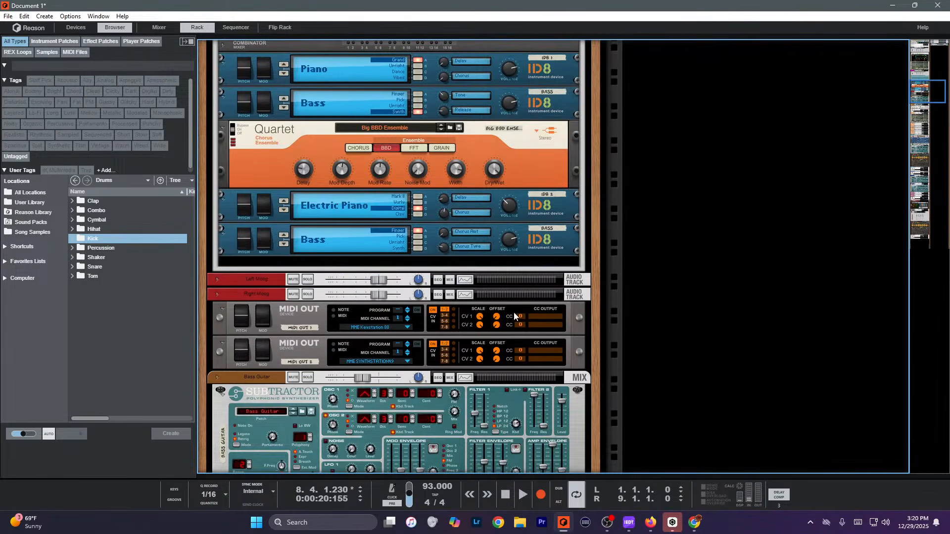
pyautogui.click(320, 318)
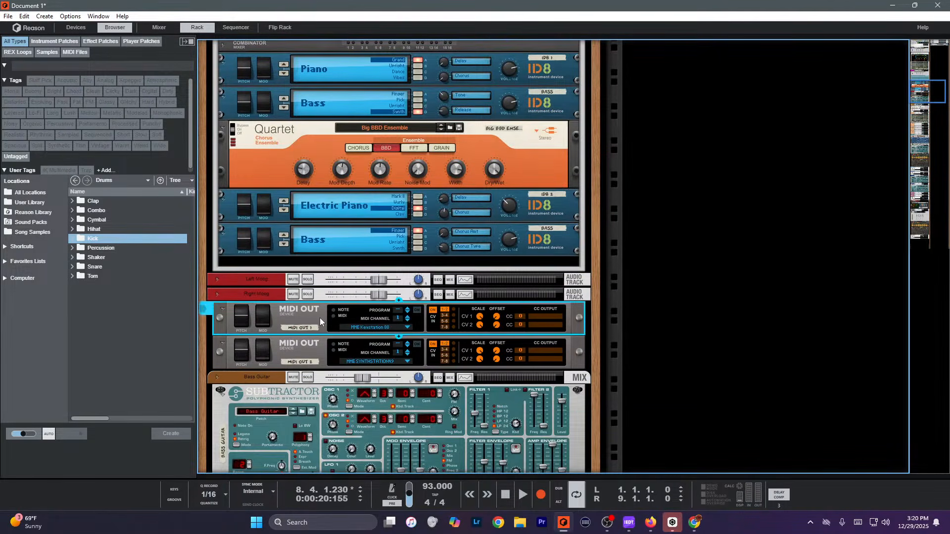
pyautogui.press('Tab')
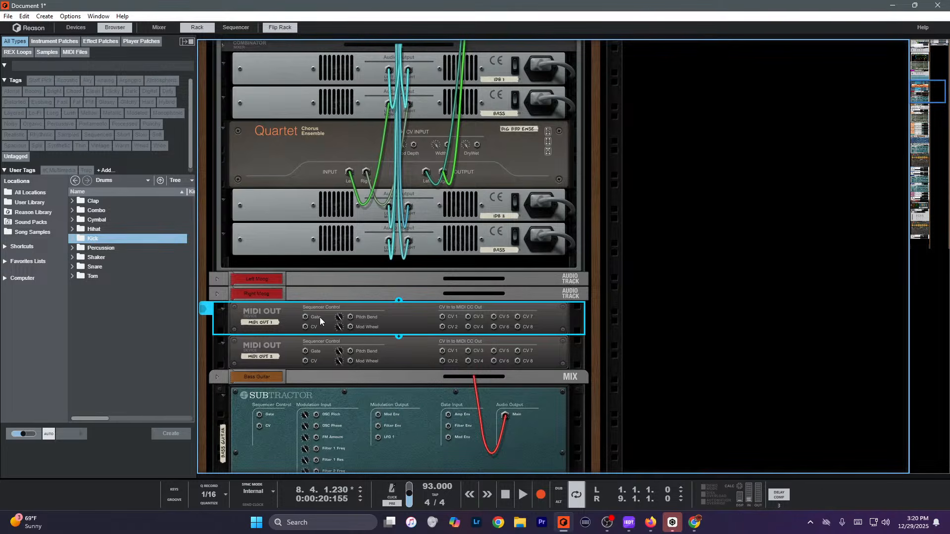
pyautogui.press('Tab')
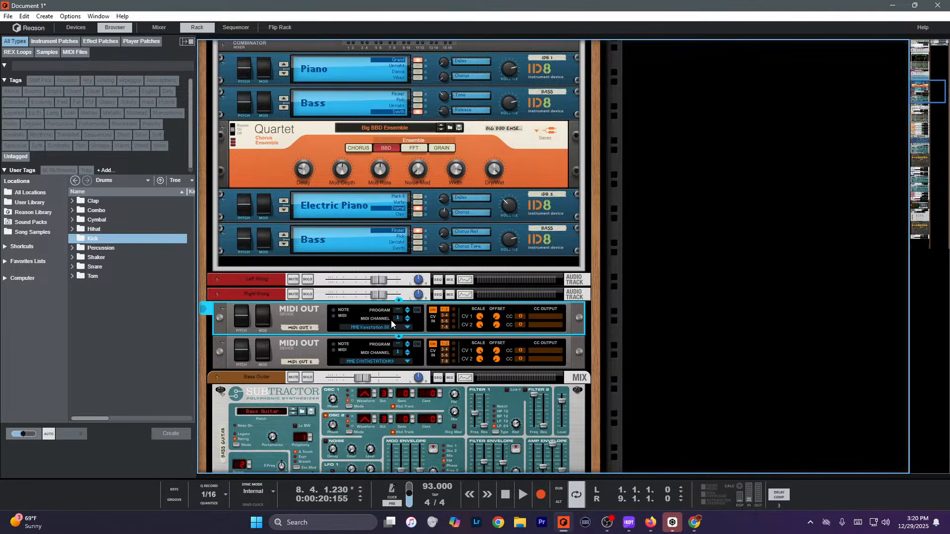
pyautogui.click(786, 312)
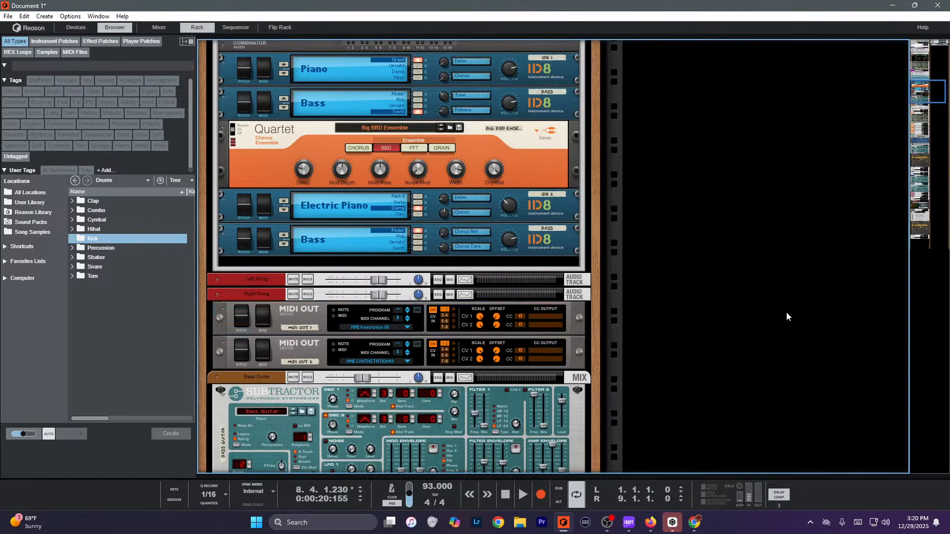
# Look through the rack's devices down to the Mimic sampler and the SampleTank 4 at its end.
pyautogui.scroll(7, 785, 312)
pyautogui.scroll(-8, 786, 310)
pyautogui.scroll(-20, 786, 313)
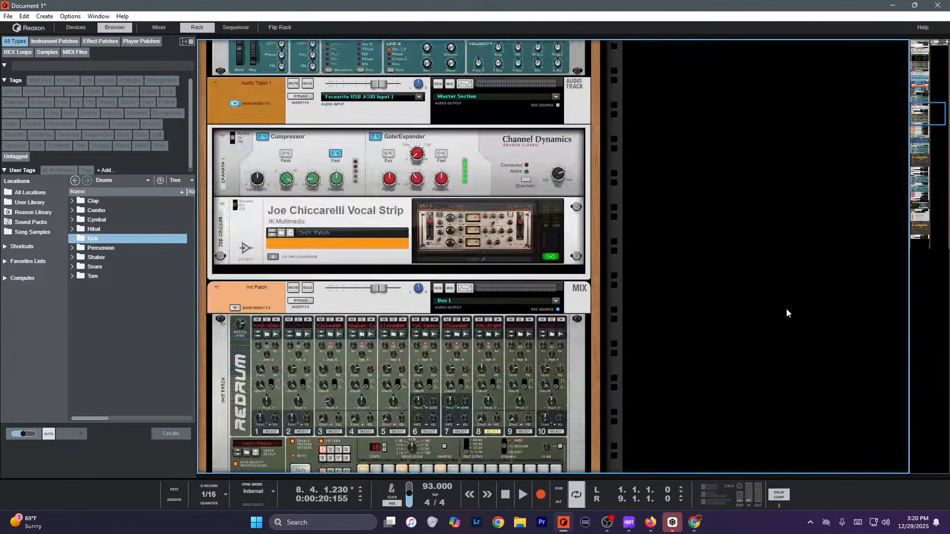
pyautogui.scroll(-10, 787, 313)
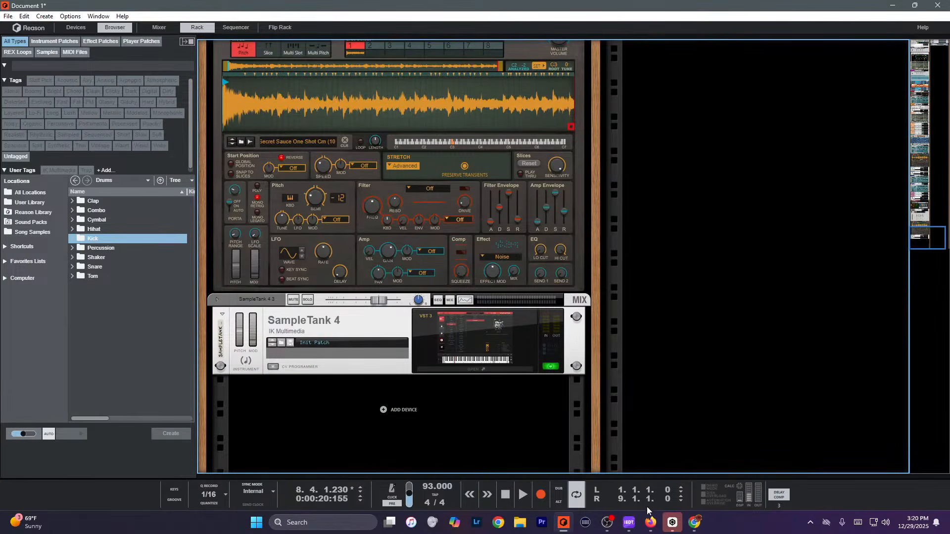
pyautogui.click(695, 522)
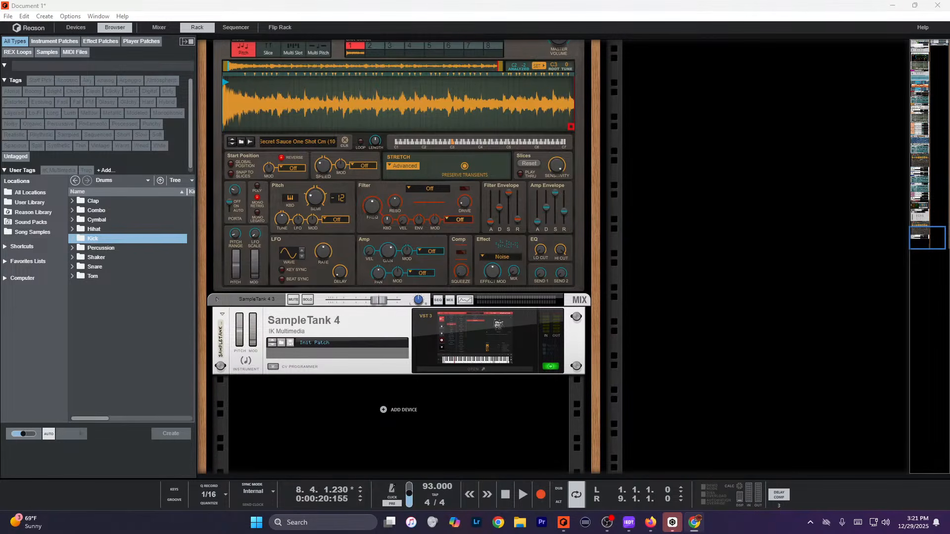
pyautogui.hotkey('alt', 'Tab')
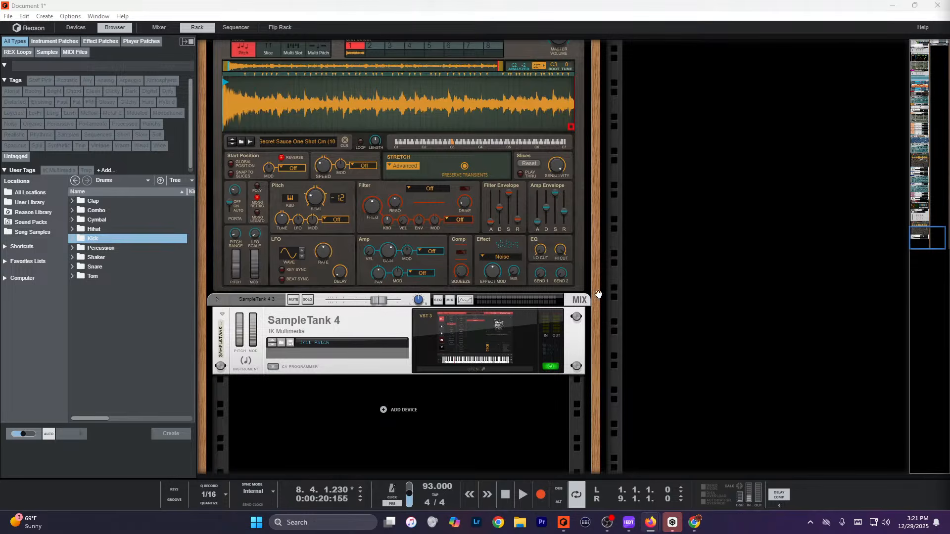
pyautogui.click(720, 299)
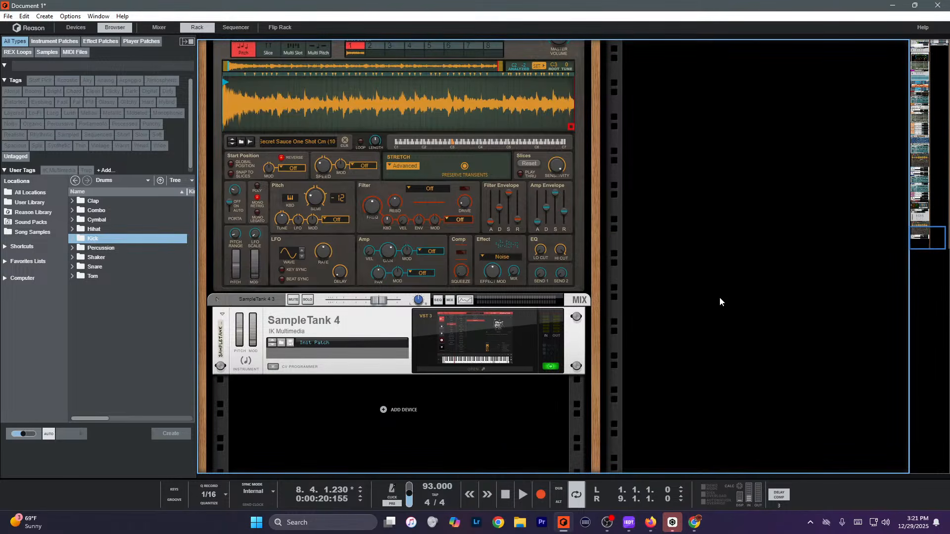
pyautogui.scroll(5, 496, 378)
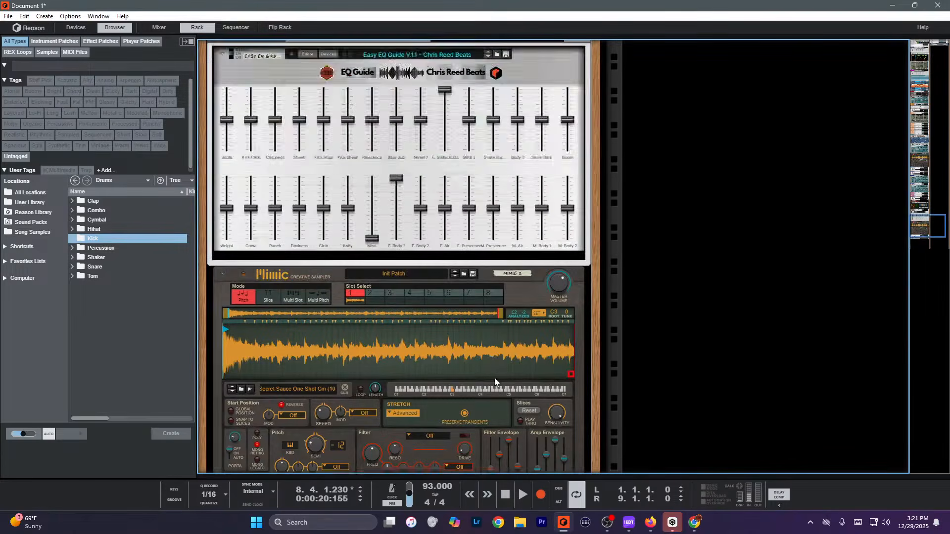
pyautogui.scroll(-5, 493, 358)
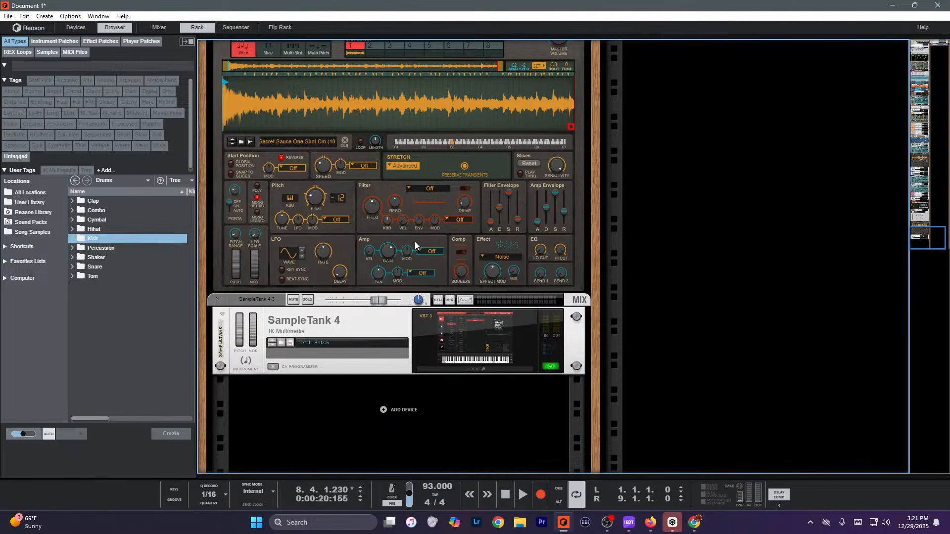
pyautogui.click(341, 258)
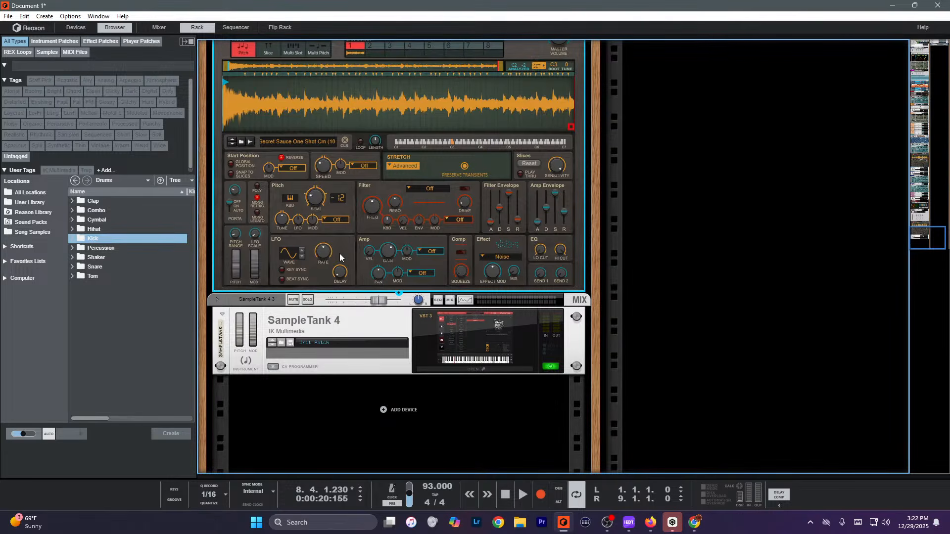
# Add a Pulsar Dual LFO utility device below the last SampleTank 4 in the rack.
pyautogui.click(401, 333)
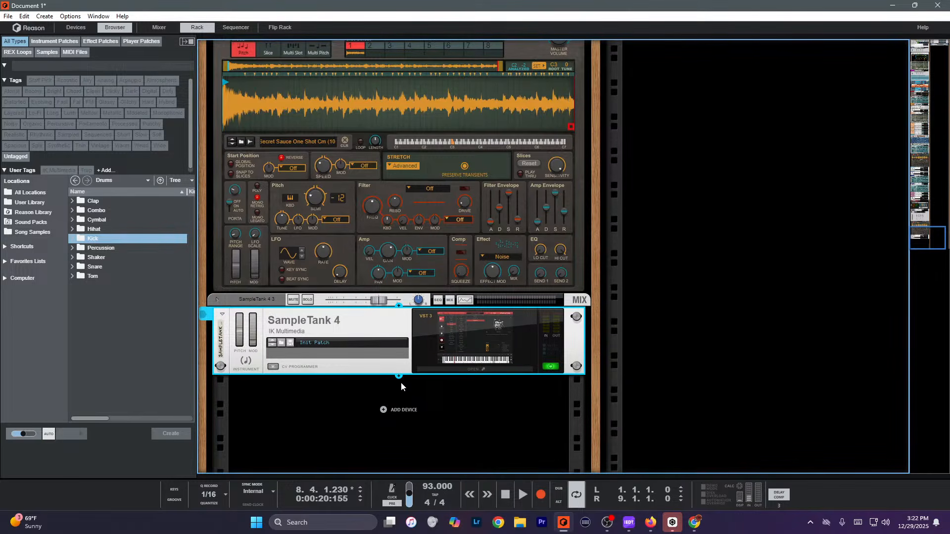
pyautogui.rightClick(410, 411)
pyautogui.moveTo(455, 382)
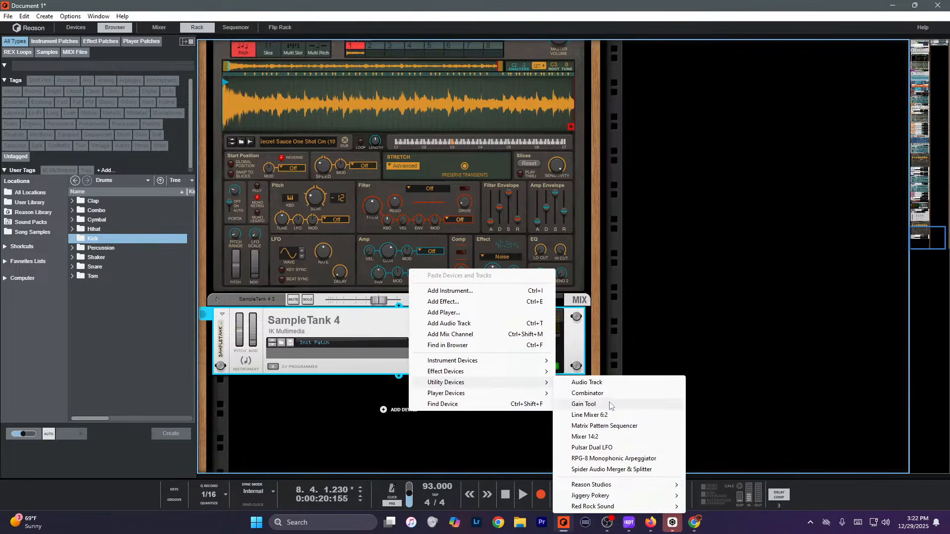
pyautogui.click(620, 448)
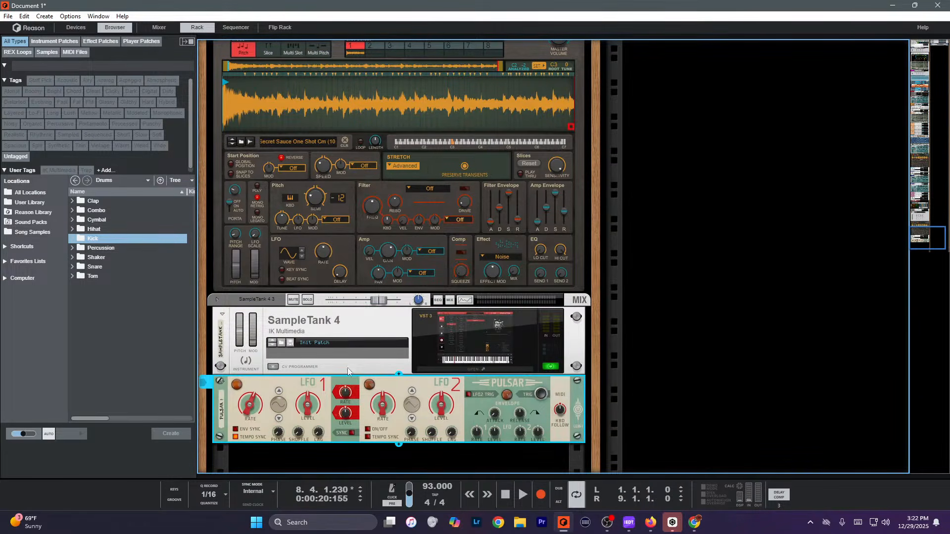
# Flip the rack to its rear and try routing the Pulsar's LFO 1 CV output to SampleTank 4's modulation inputs.
pyautogui.press('Tab')
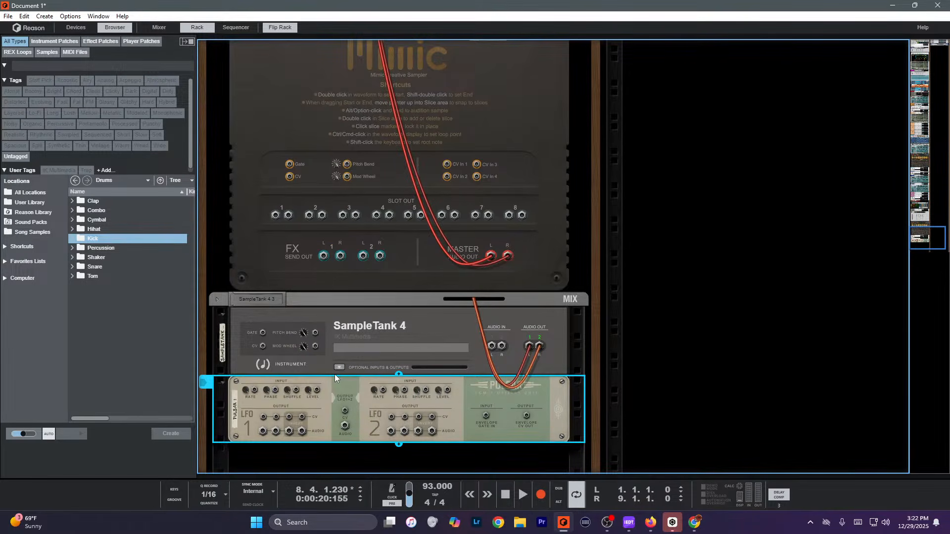
pyautogui.press('Tab')
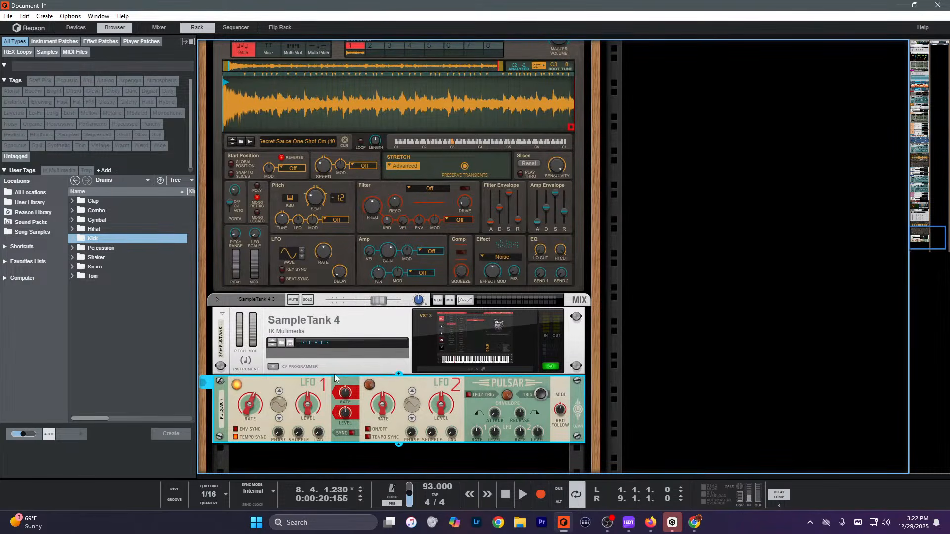
pyautogui.press('Tab')
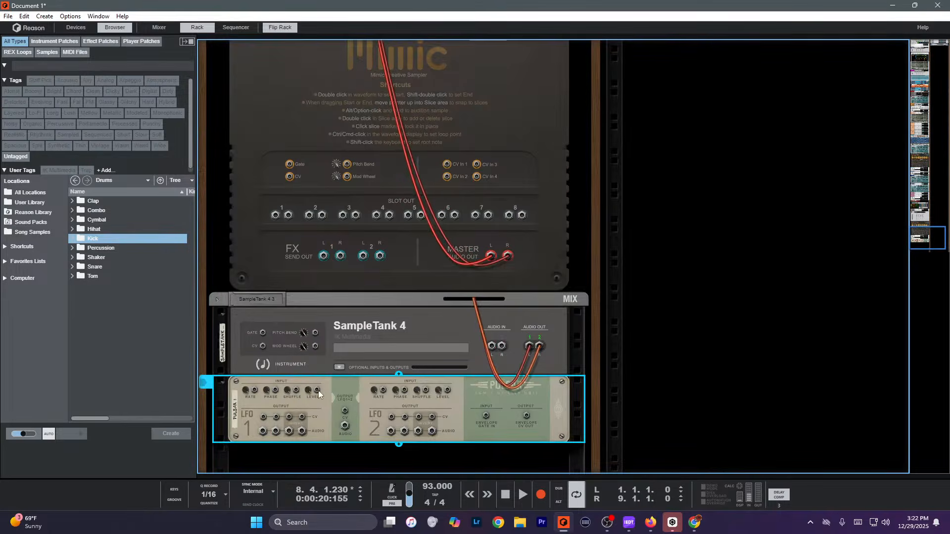
pyautogui.moveTo(263, 417); pyautogui.dragTo(302, 319)
pyautogui.scroll(-2, 304, 322)
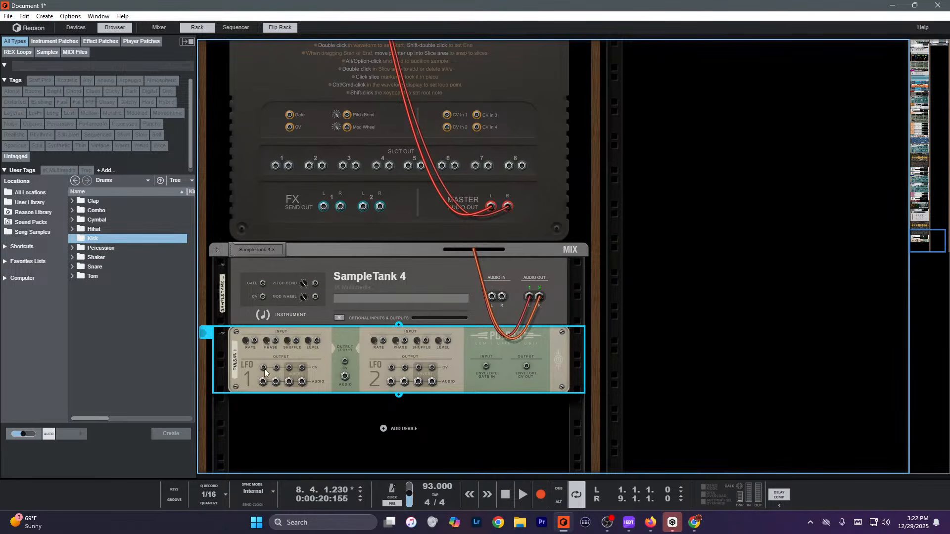
# Add a SubTractor Analog Synthesizer below the Pulsar and try routing the LFO 1 CV output to its modulation inputs.
pyautogui.rightClick(401, 444)
pyautogui.moveTo(460, 393)
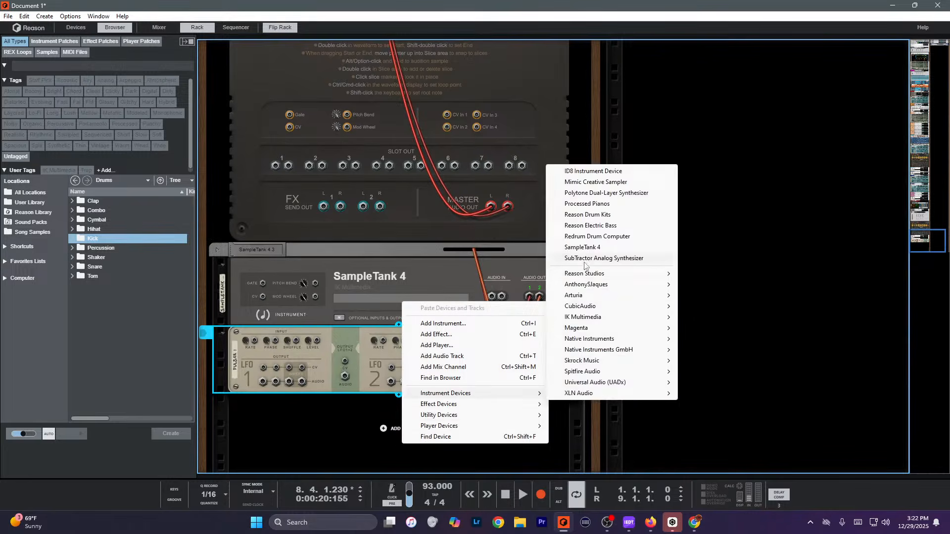
pyautogui.click(608, 258)
pyautogui.scroll(-2, 279, 308)
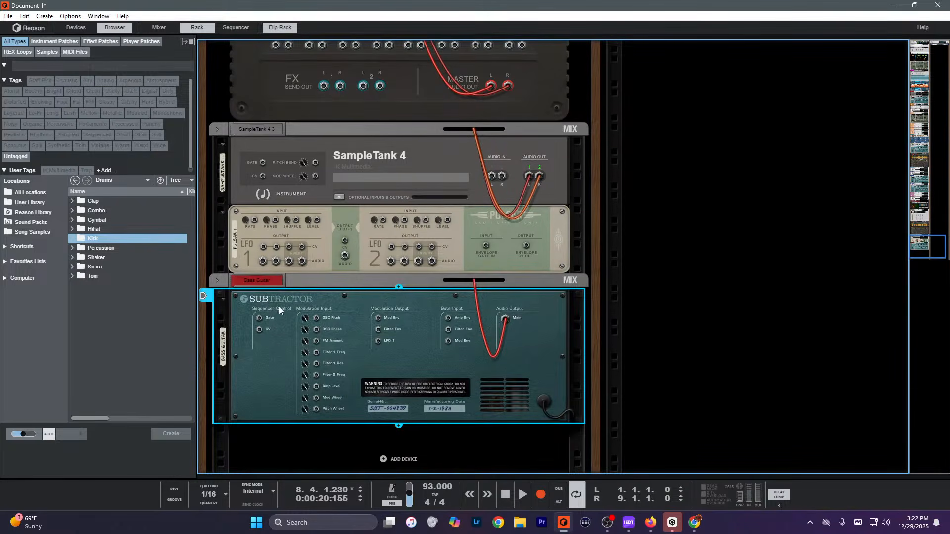
pyautogui.moveTo(263, 247); pyautogui.dragTo(316, 363)
pyautogui.moveTo(321, 403); pyautogui.dragTo(309, 442)
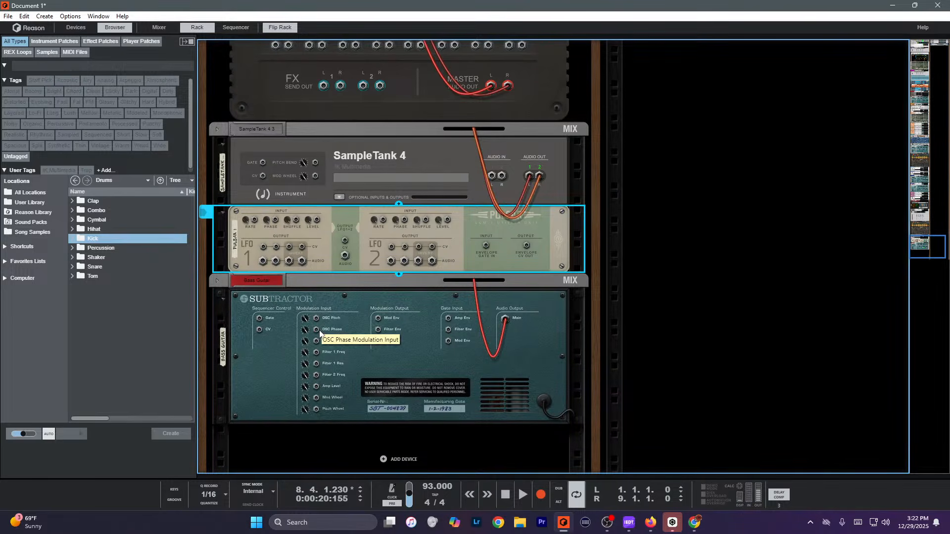
# Route the Pulsar's first LFO 1 CV output to the SubTractor's Filter 1 Freq modulation input and adjust LFO 1's rate and level.
pyautogui.press('Tab')
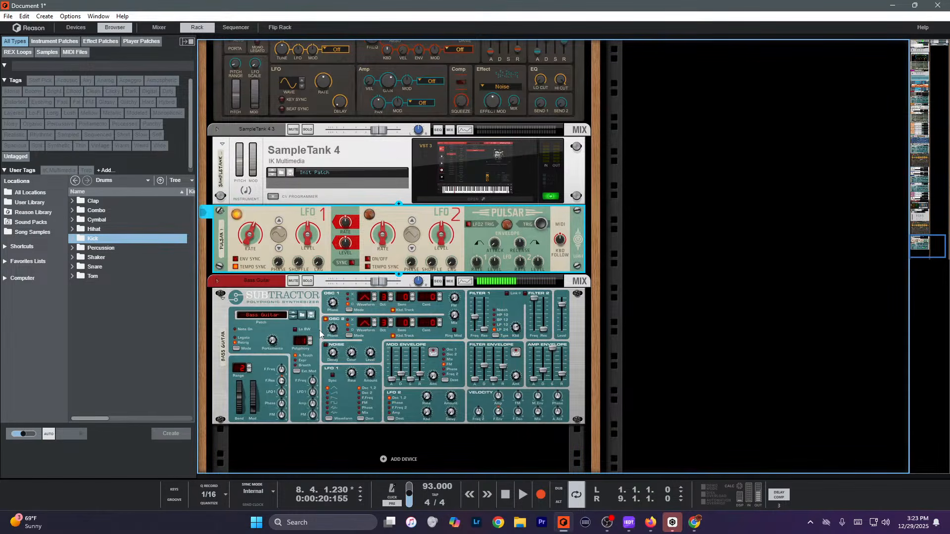
pyautogui.press('Tab')
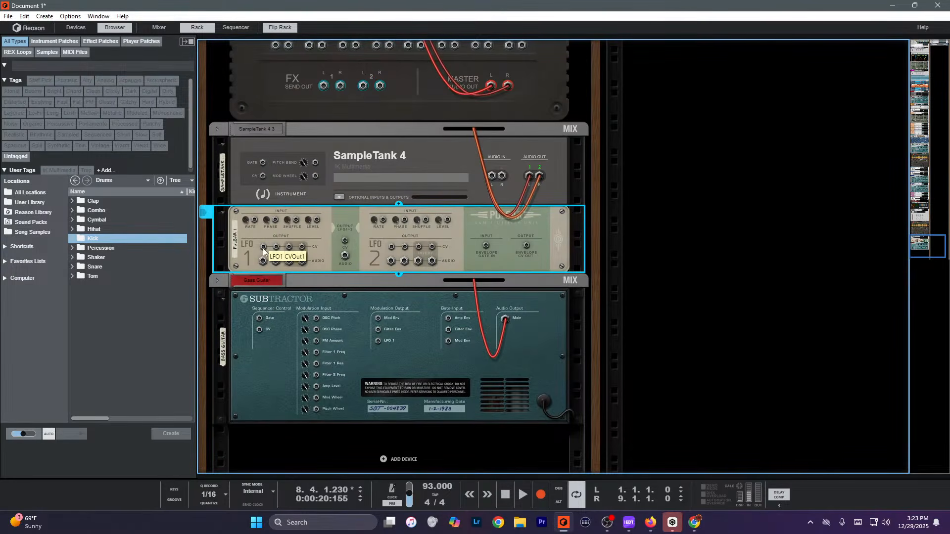
pyautogui.moveTo(263, 246); pyautogui.dragTo(317, 355)
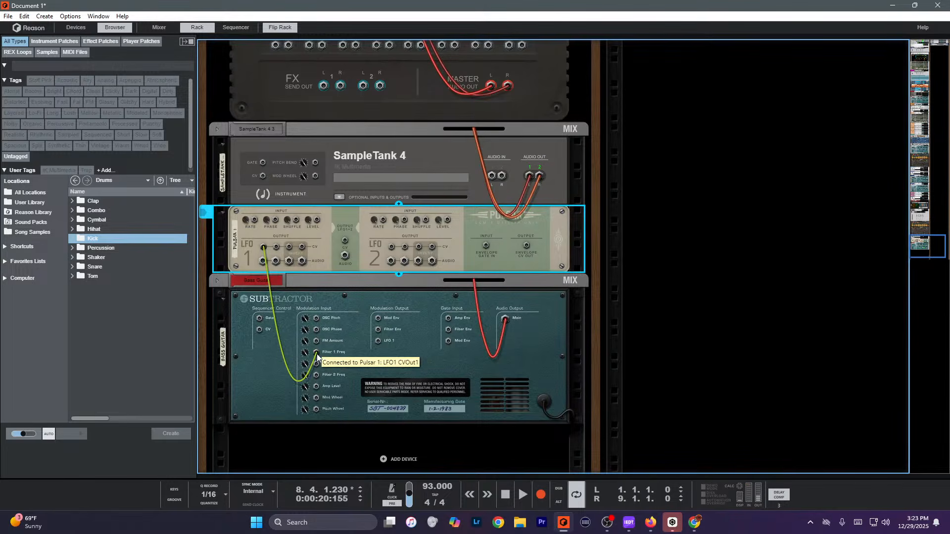
pyautogui.press('Tab')
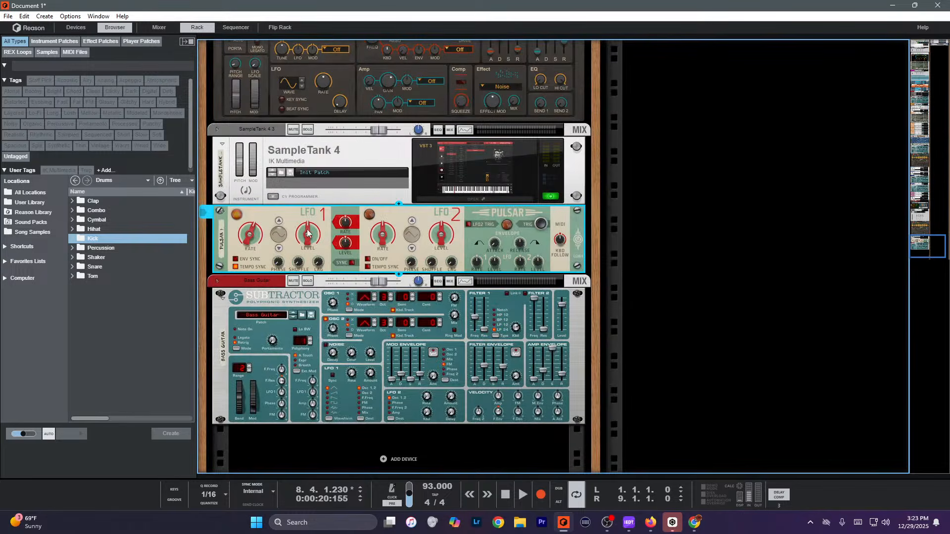
pyautogui.moveTo(307, 230); pyautogui.dragTo(273, 68)
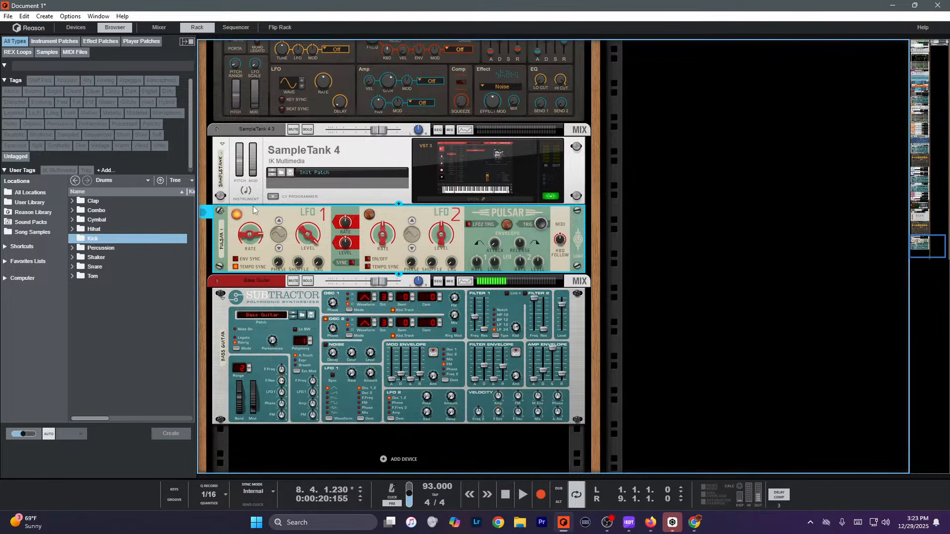
# Move the LFO 1 cable to the SubTractor's FM Amount input and route the first LFO 2 CV output to its Mod Wheel input.
pyautogui.press('Tab')
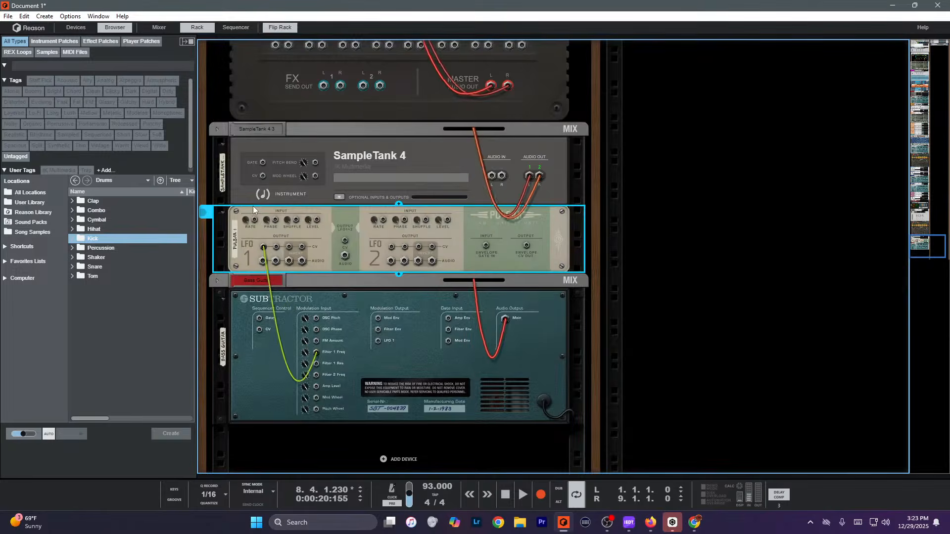
pyautogui.moveTo(318, 349); pyautogui.dragTo(316, 342)
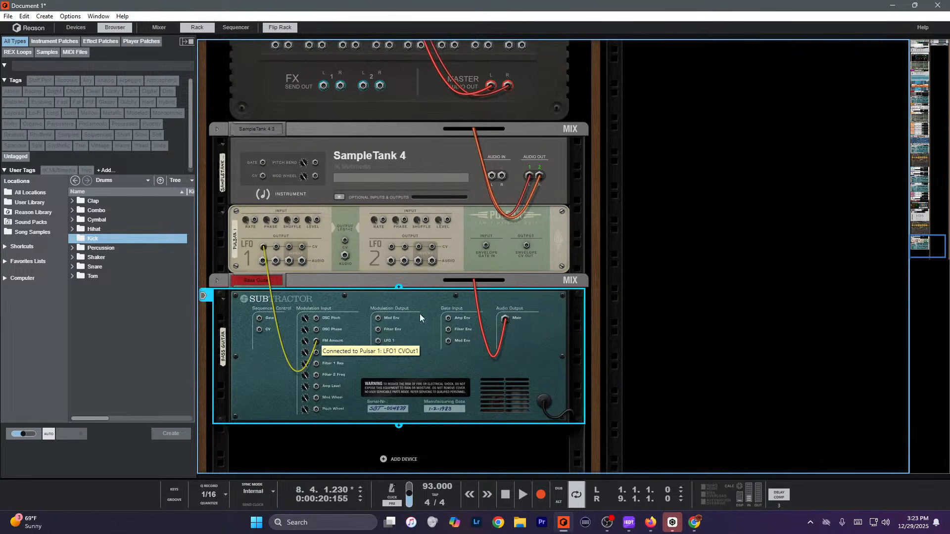
pyautogui.moveTo(391, 246); pyautogui.dragTo(315, 396)
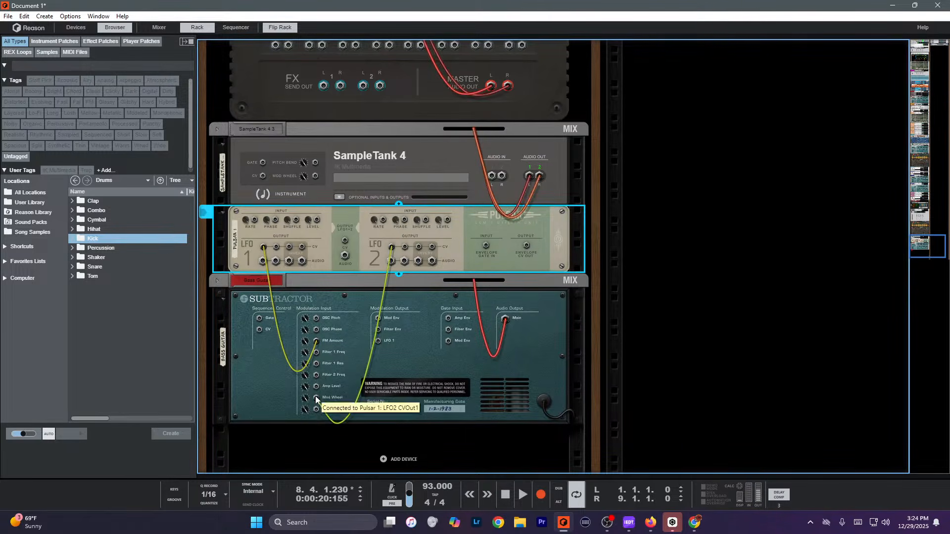
# Show the rack's front, switch on the Pulsar's LFO 2 and adjust LFO 1's level.
pyautogui.press('Tab')
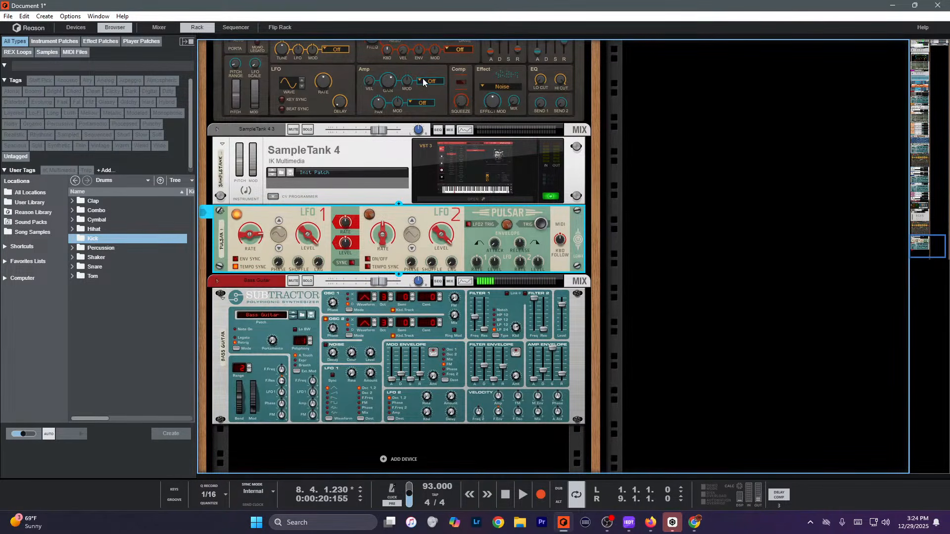
pyautogui.click(367, 259)
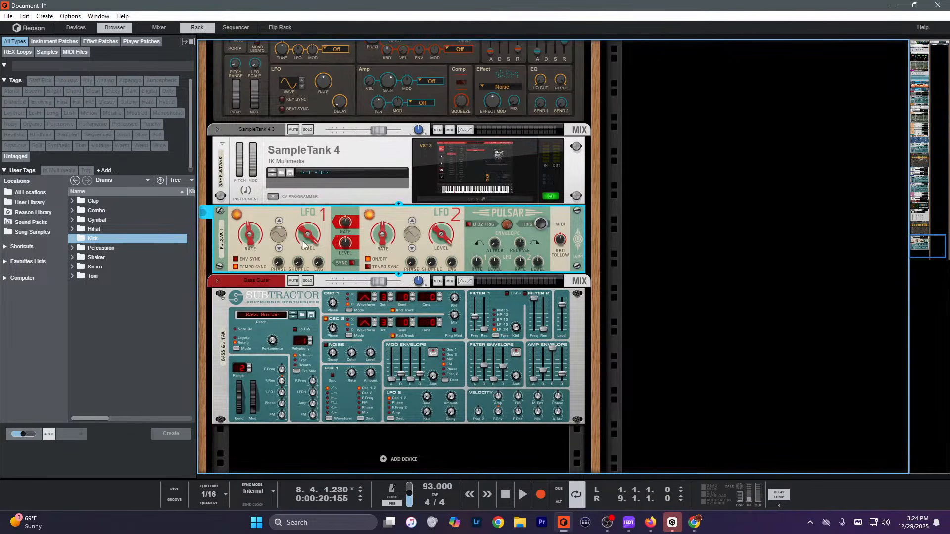
pyautogui.moveTo(290, 227); pyautogui.dragTo(299, 169)
# Delete the Pulsar from the rack, and undo, redo and again undo the deletion.
pyautogui.press('Delete')
pyautogui.press('Return')
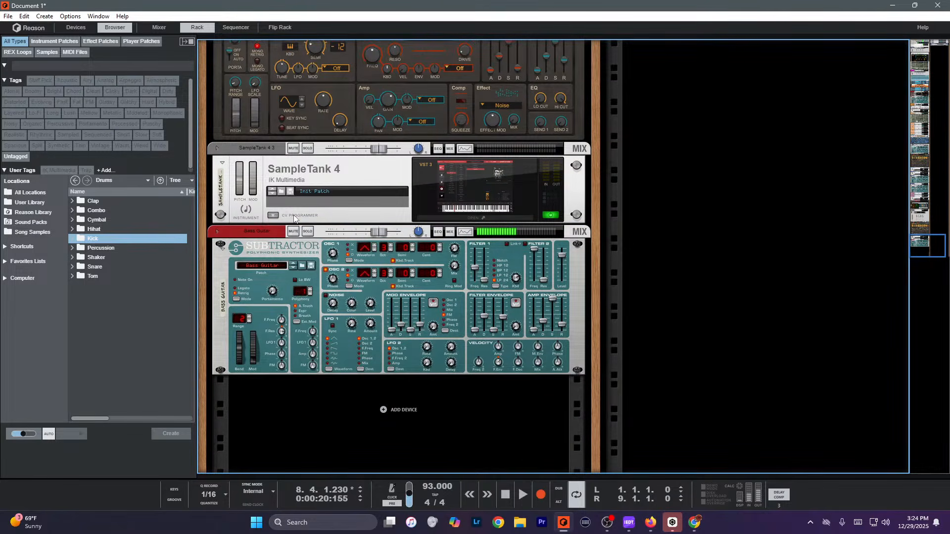
pyautogui.hotkey('ctrl', 'z')
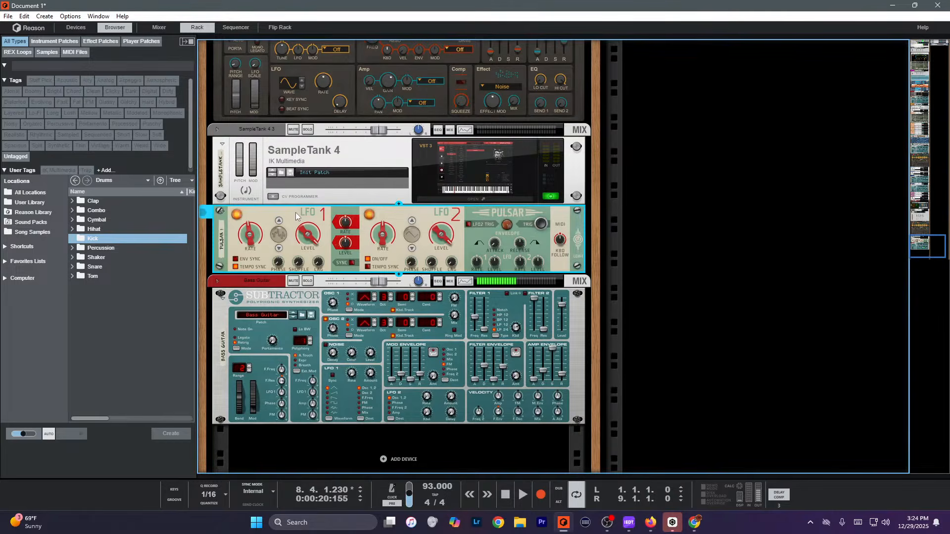
pyautogui.hotkey('ctrl', 'y')
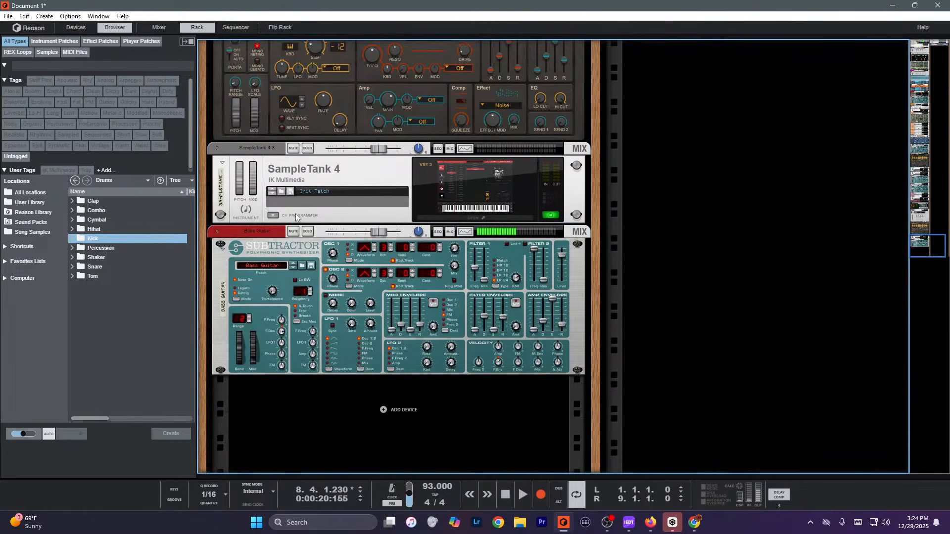
pyautogui.hotkey('ctrl', 'z')
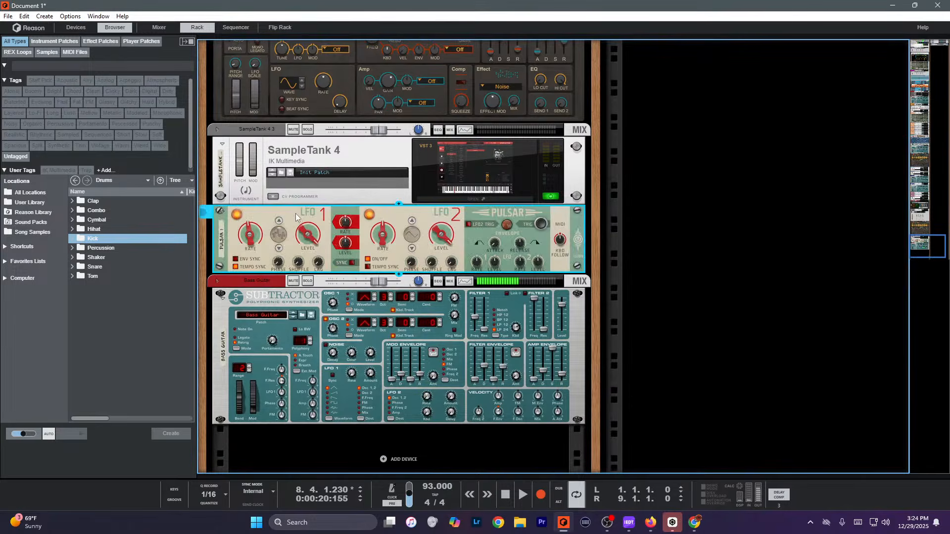
# Route the Pulsar's second LFO 2 CV output to the SubTractor's OSC Pitch input, and delete the SubTractor from the rack.
pyautogui.press('Tab')
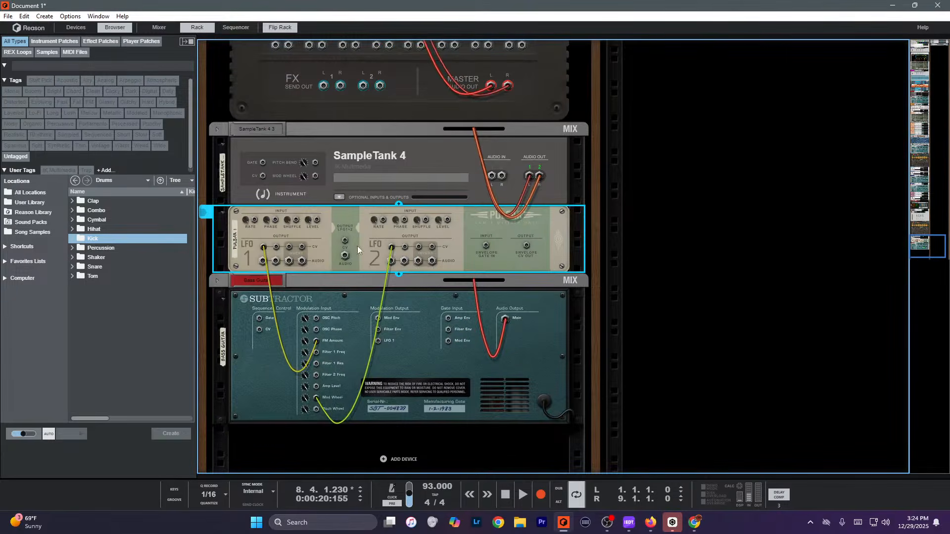
pyautogui.moveTo(405, 247); pyautogui.dragTo(316, 319)
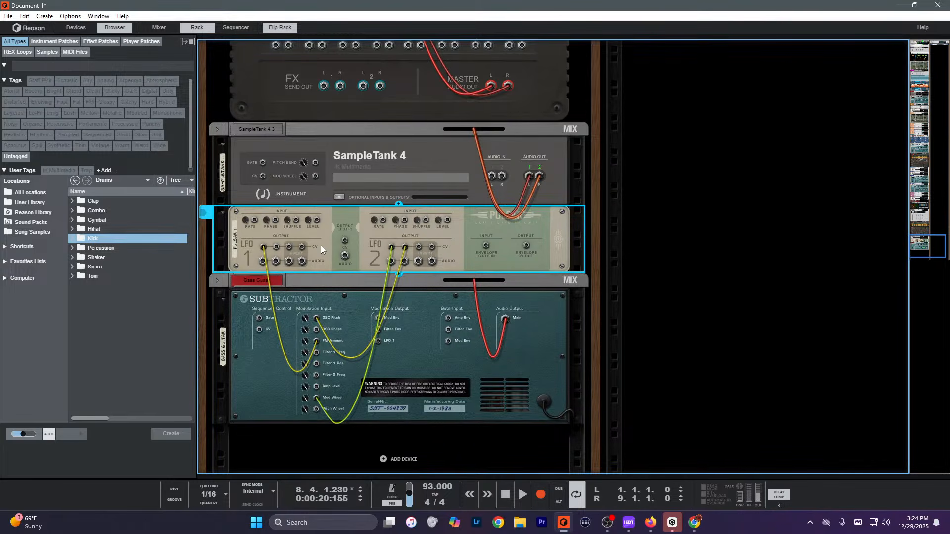
pyautogui.click(433, 317)
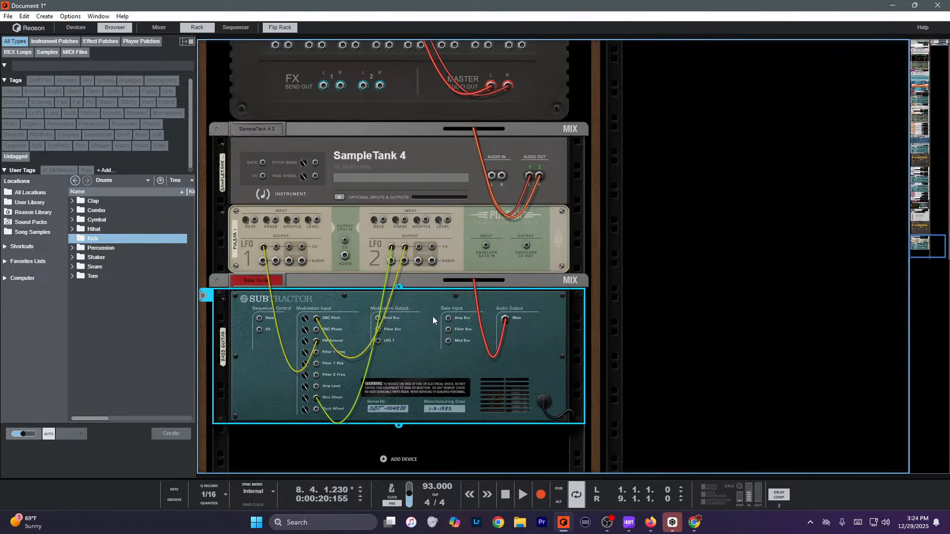
pyautogui.press('Delete')
pyautogui.press('Return')
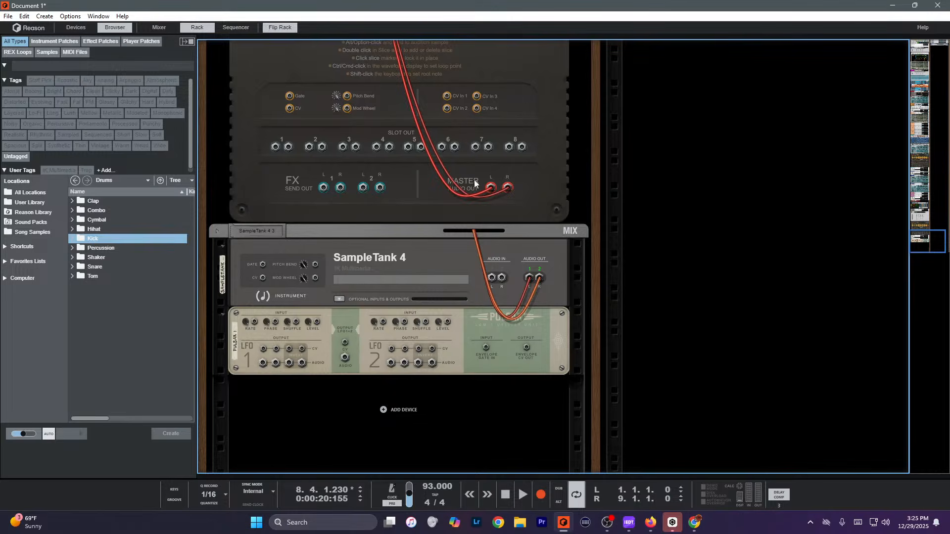
# Flip the rack to its front and look through the devices from SampleTank 4 up to the Hardware Interface.
pyautogui.click(467, 260)
pyautogui.press('Tab')
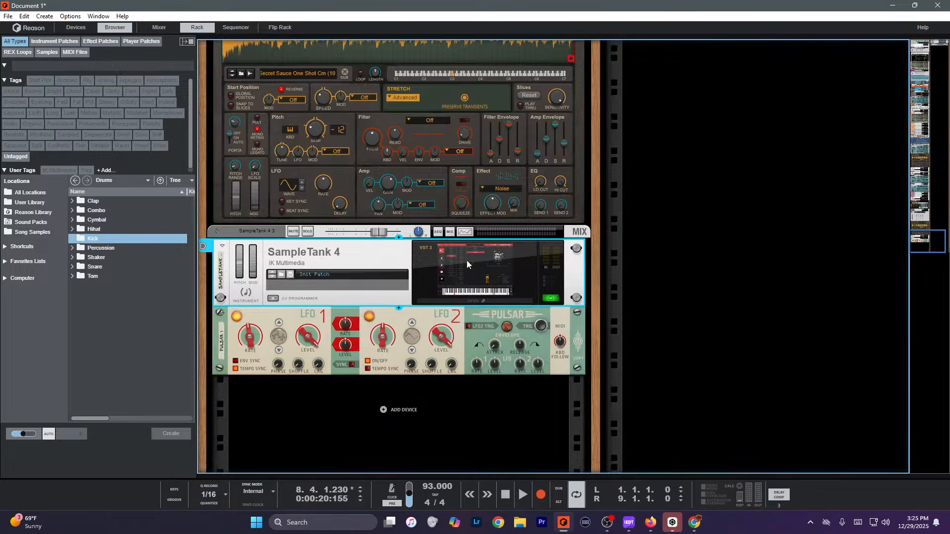
pyautogui.scroll(4, 405, 249)
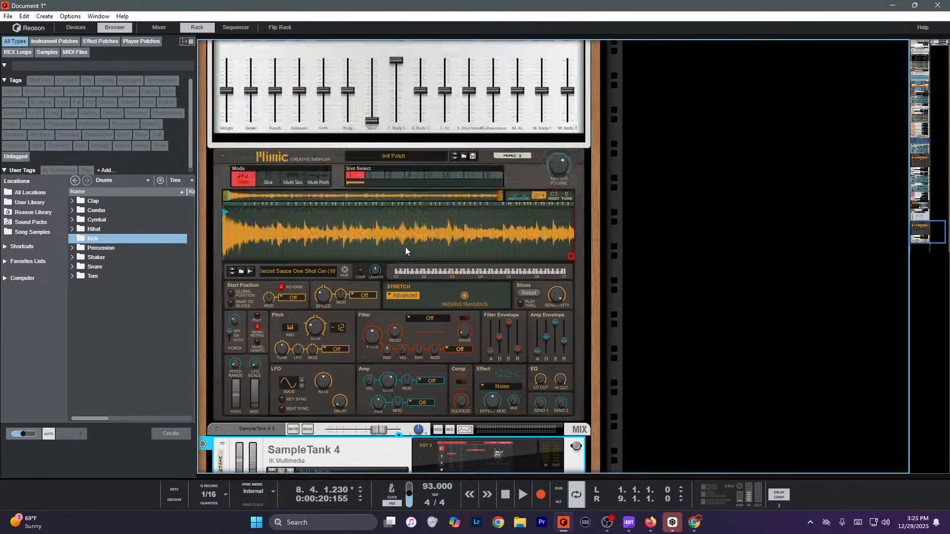
pyautogui.scroll(15, 405, 230)
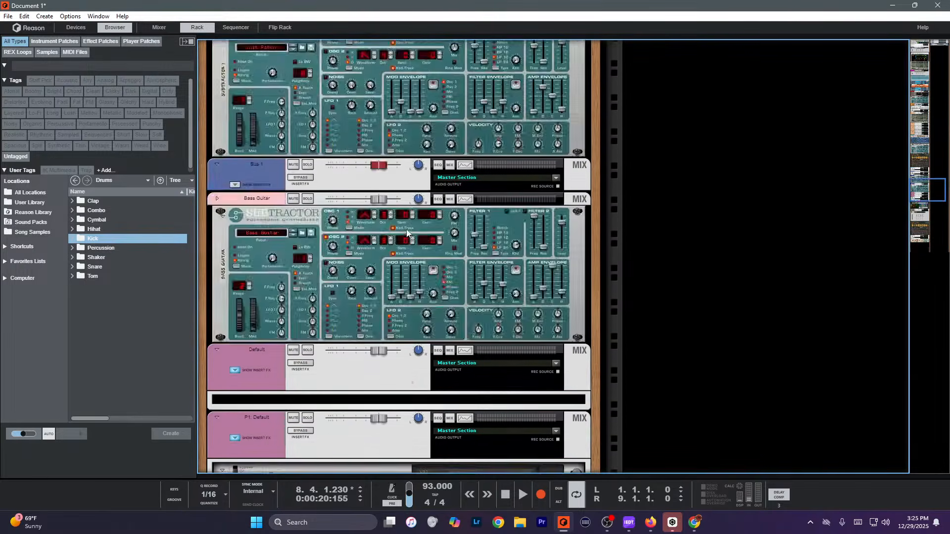
pyautogui.scroll(10, 411, 219)
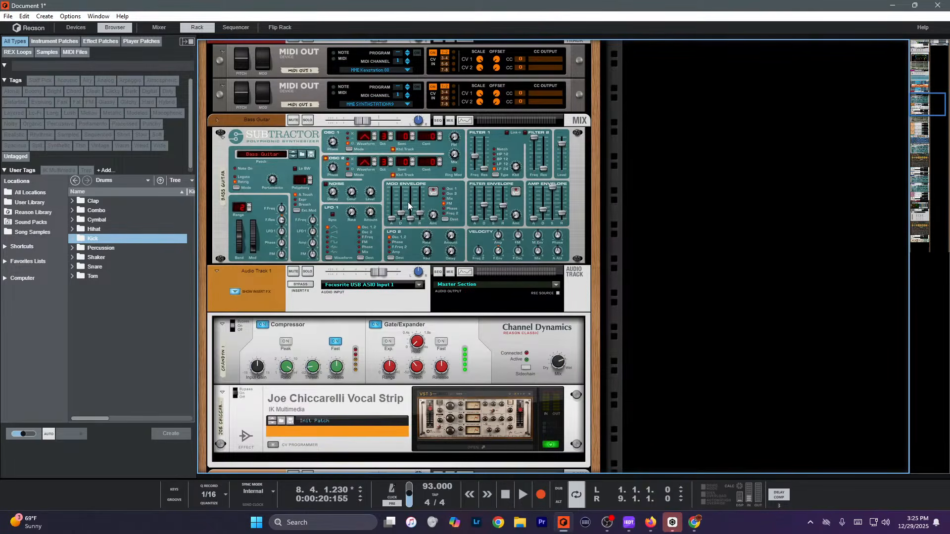
pyautogui.scroll(-1, 408, 202)
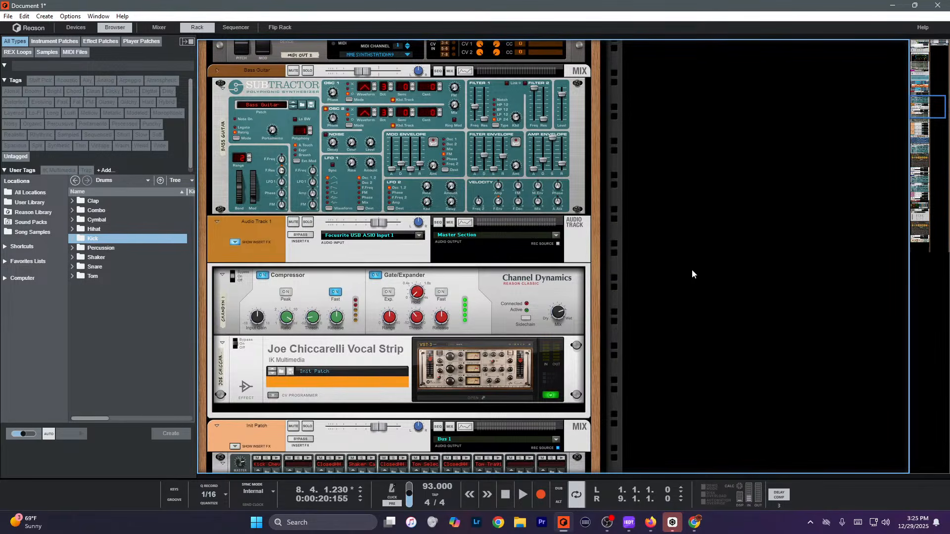
pyautogui.scroll(15, 691, 269)
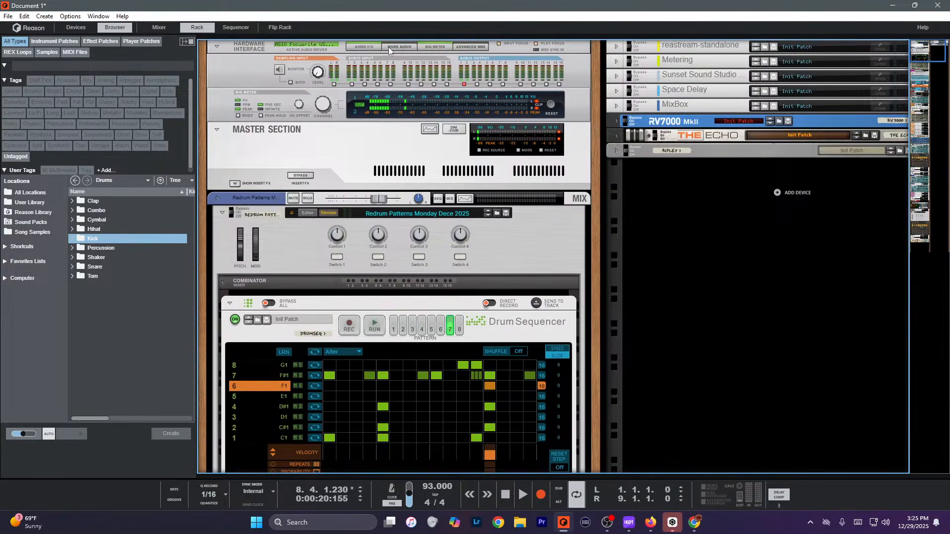
# Show the Hardware Interface's Advanced MIDI section and check the rack's rear before returning to the front.
pyautogui.click(469, 47)
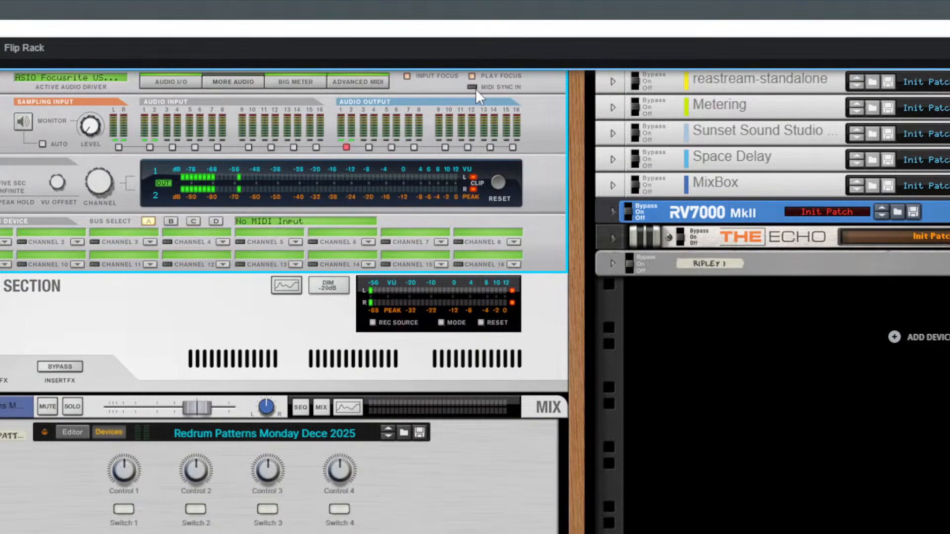
pyautogui.press('Tab')
pyautogui.press('Tab')
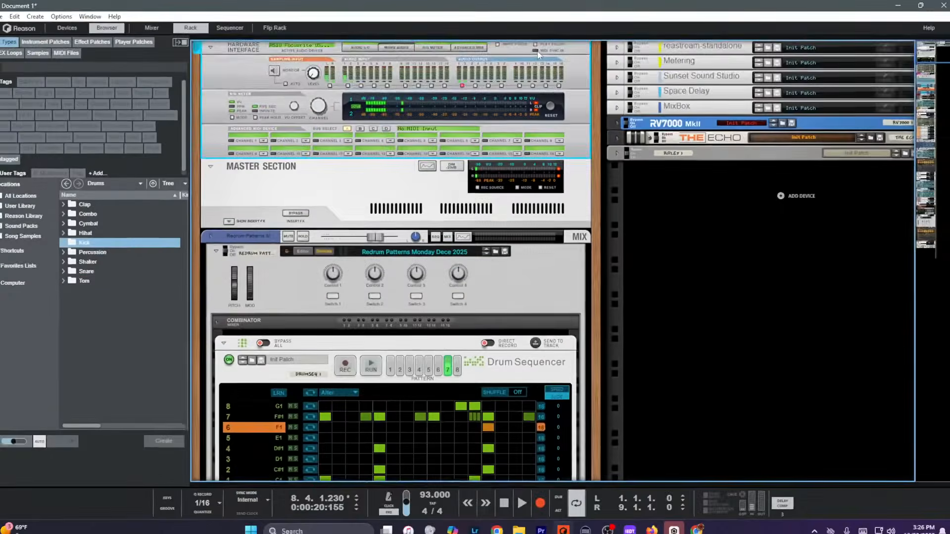
pyautogui.scroll(-1, 537, 55)
pyautogui.click(468, 141)
pyautogui.scroll(1, 468, 140)
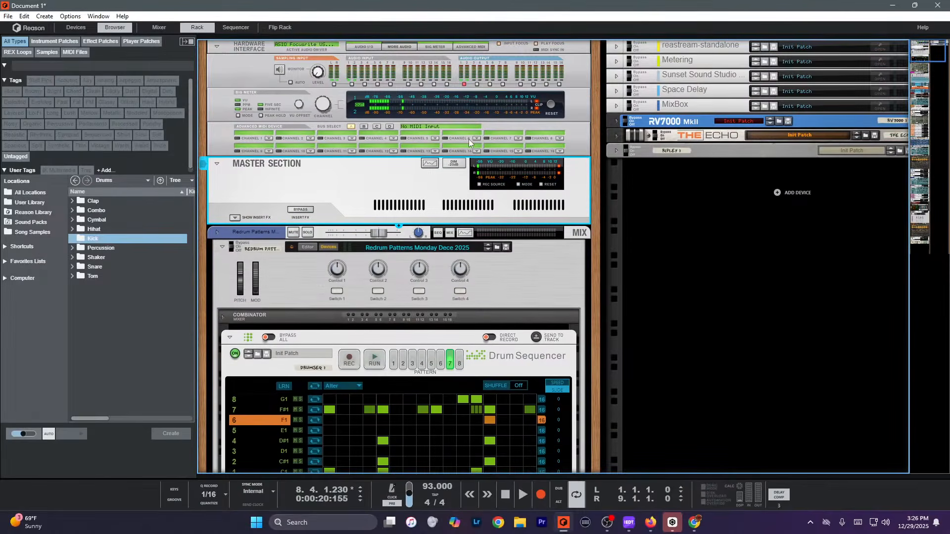
# Play the song from the start while viewing the Drum Sequencer and Redrum, and stop playback in the Sequencer view.
pyautogui.hotkey('shift', 'Return')
pyautogui.press('space')
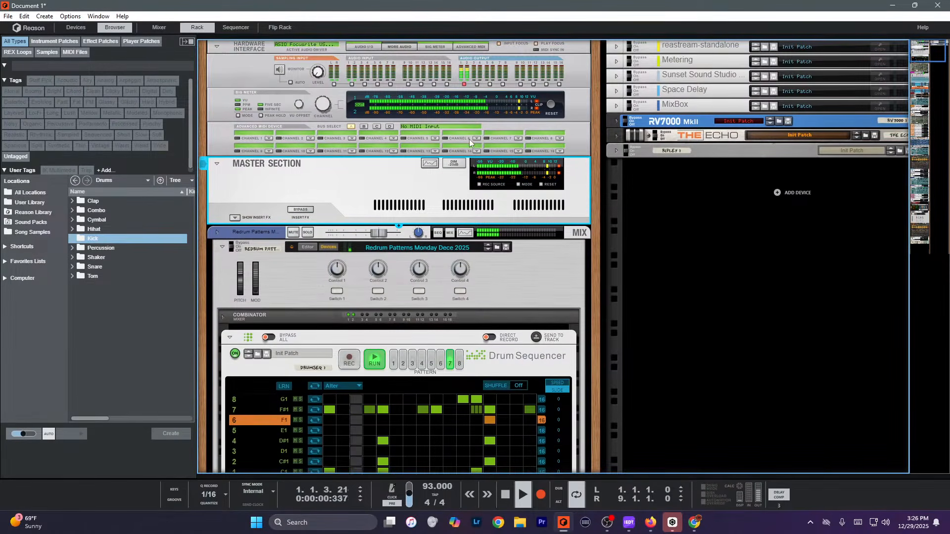
pyautogui.click(549, 107)
pyautogui.scroll(-6, 544, 118)
pyautogui.scroll(6, 527, 144)
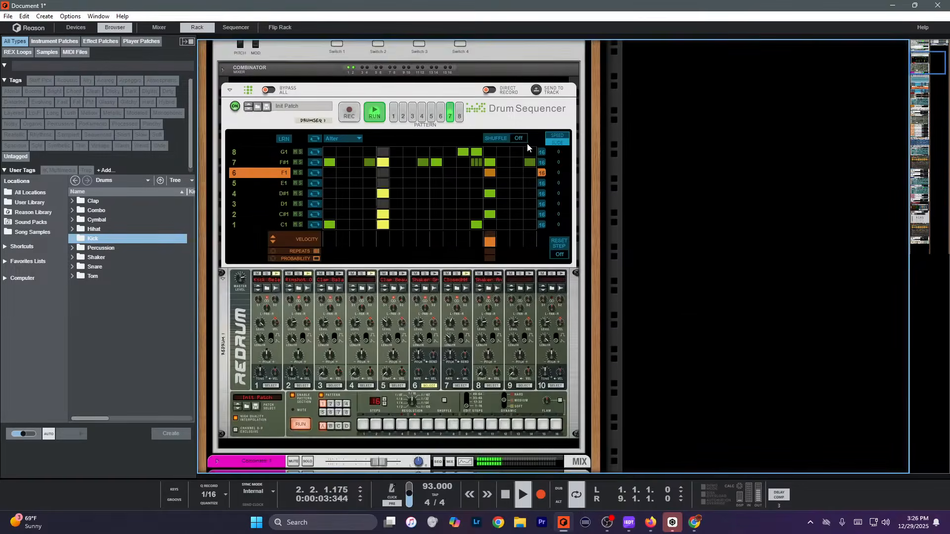
pyautogui.scroll(-5, 527, 142)
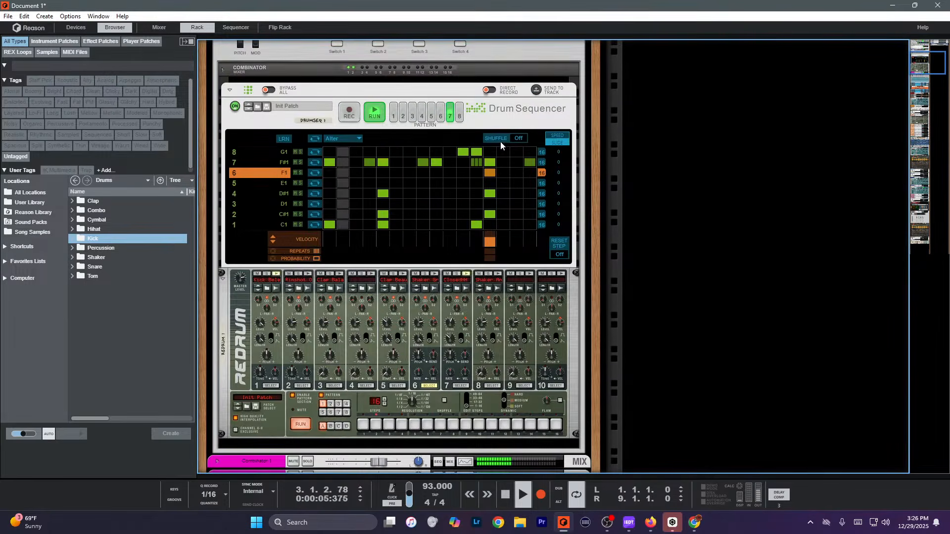
pyautogui.press('F7')
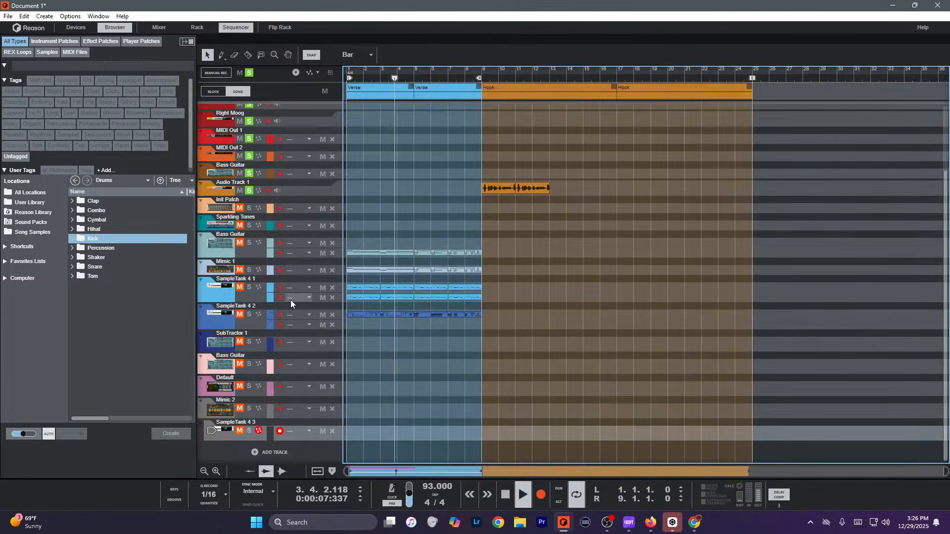
pyautogui.press('space')
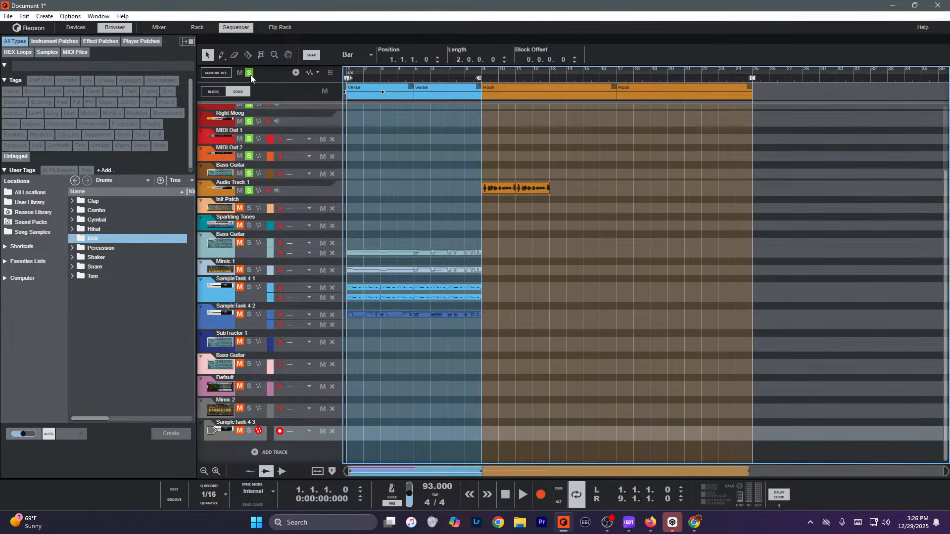
# Clear the existing track solos and solo every track from SampleTank 4 1 down to SampleTank 4 3.
pyautogui.click(249, 191)
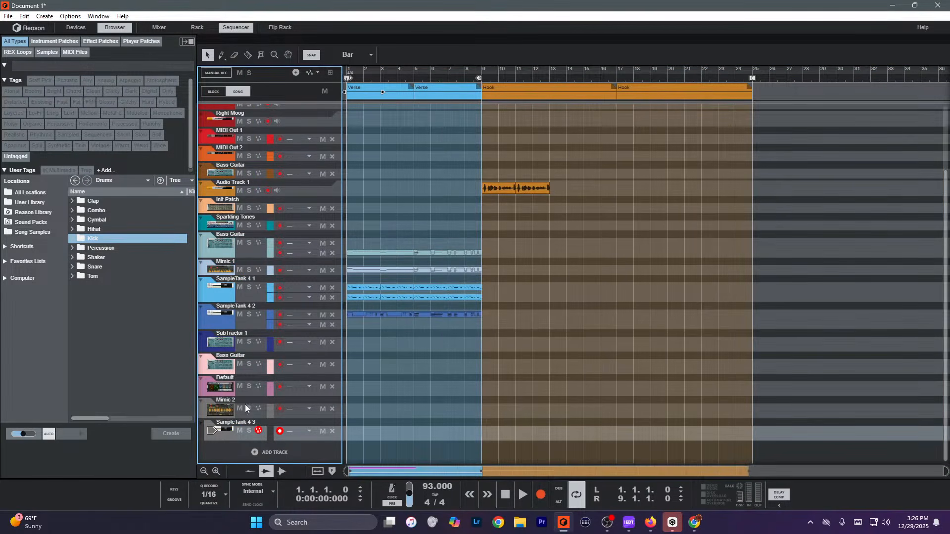
pyautogui.click(248, 431)
pyautogui.click(249, 365)
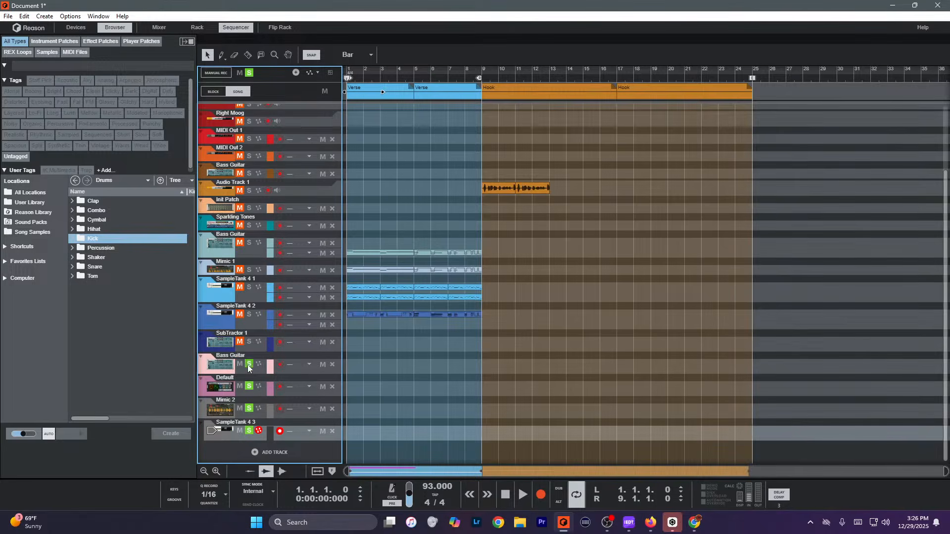
pyautogui.click(249, 315)
pyautogui.click(248, 288)
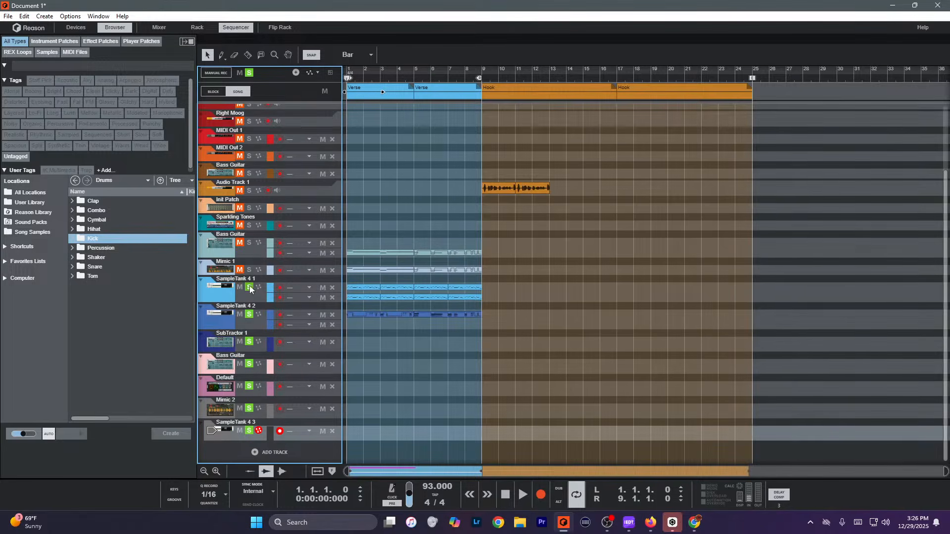
# Solo the Mimic 1, Bass Guitar, Sparkling Tones and Init Patch tracks above SampleTank 4 1 and start song playback.
pyautogui.click(248, 270)
pyautogui.click(249, 242)
pyautogui.press('space')
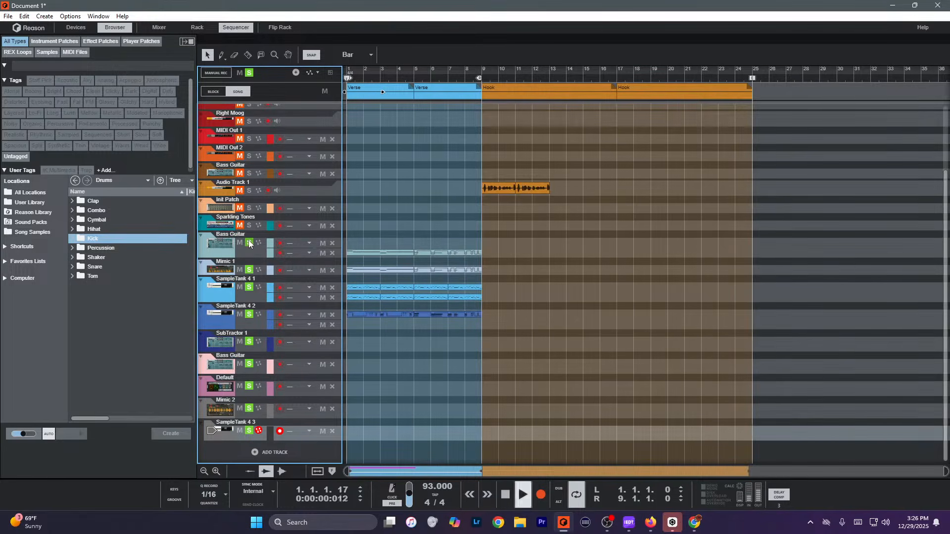
pyautogui.click(249, 208)
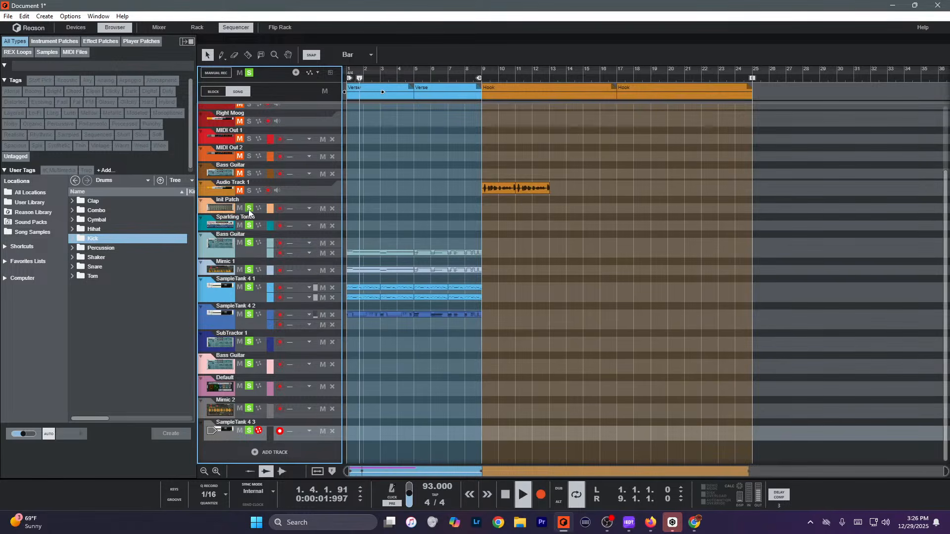
# Select the Init Patch track and examine its Redrum drum machine and mix channels in the rack during playback.
pyautogui.click(289, 209)
pyautogui.click(275, 210)
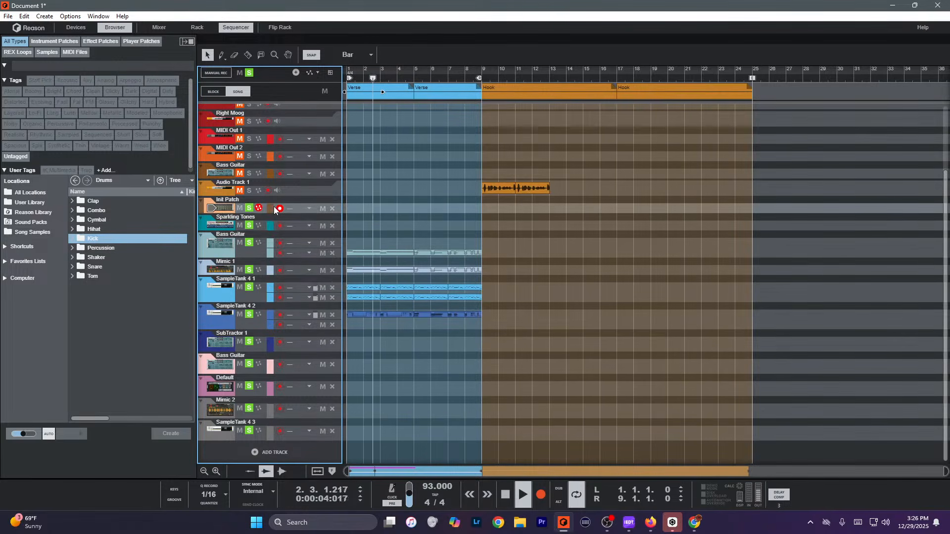
pyautogui.press('F5')
pyautogui.press('F6')
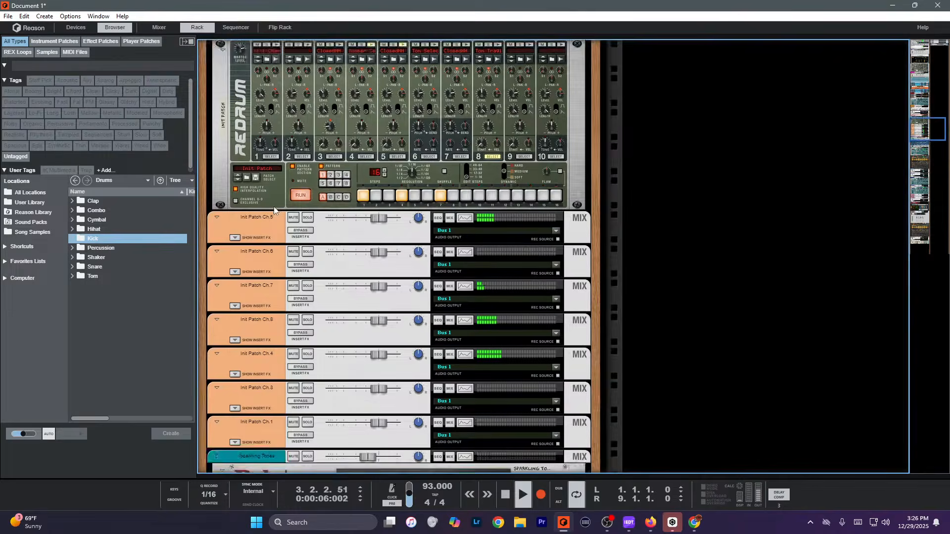
pyautogui.scroll(2, 483, 220)
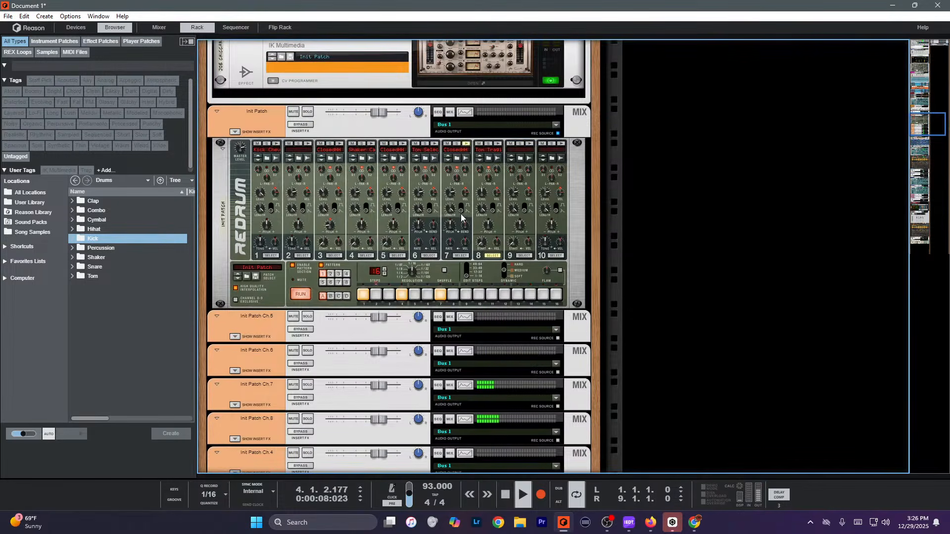
pyautogui.click(449, 198)
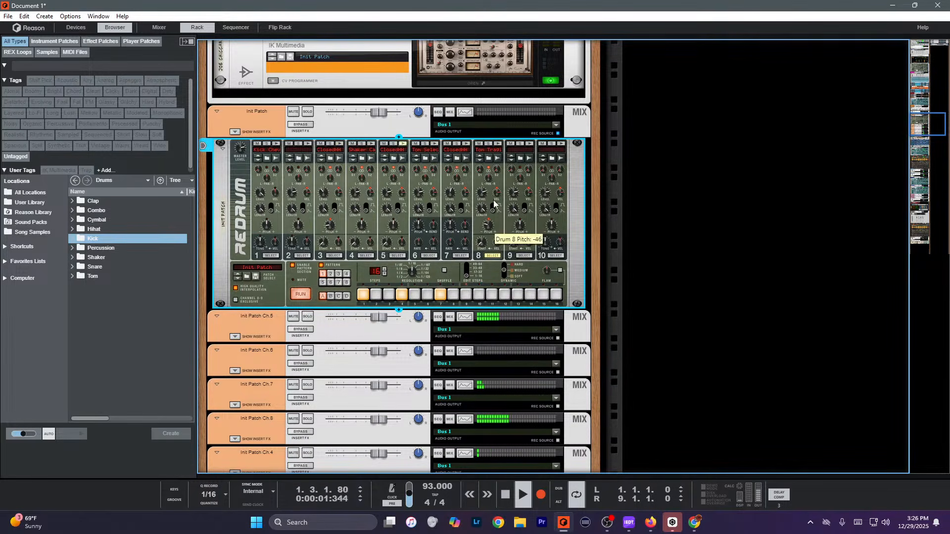
# Go back to the sequencer, make SampleTank 4 3 the record-armed track, and stop playback with the song position at the start.
pyautogui.press('F7')
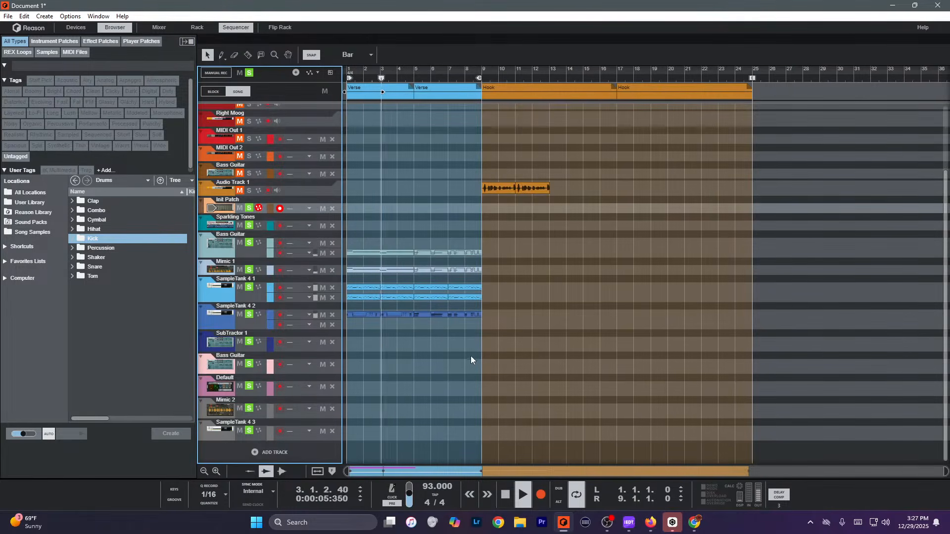
pyautogui.click(279, 430)
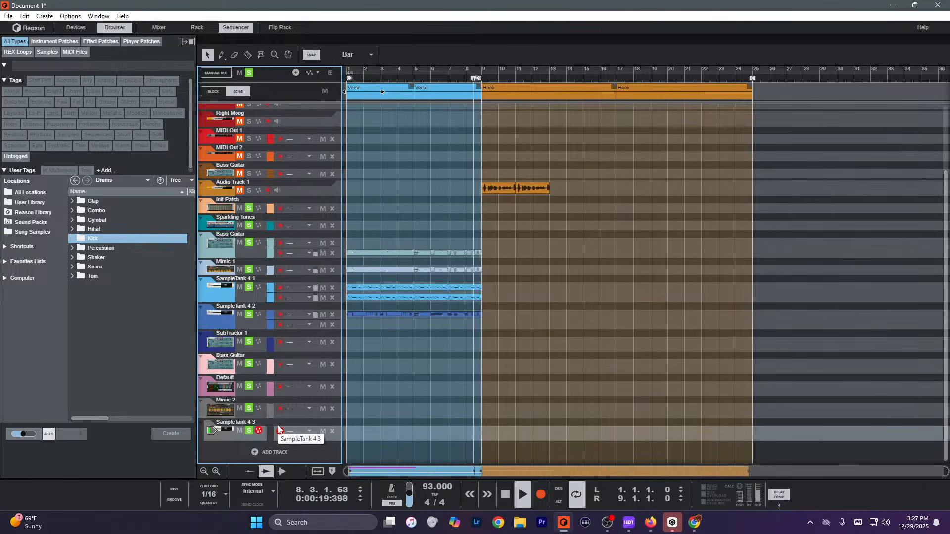
pyautogui.click(279, 430)
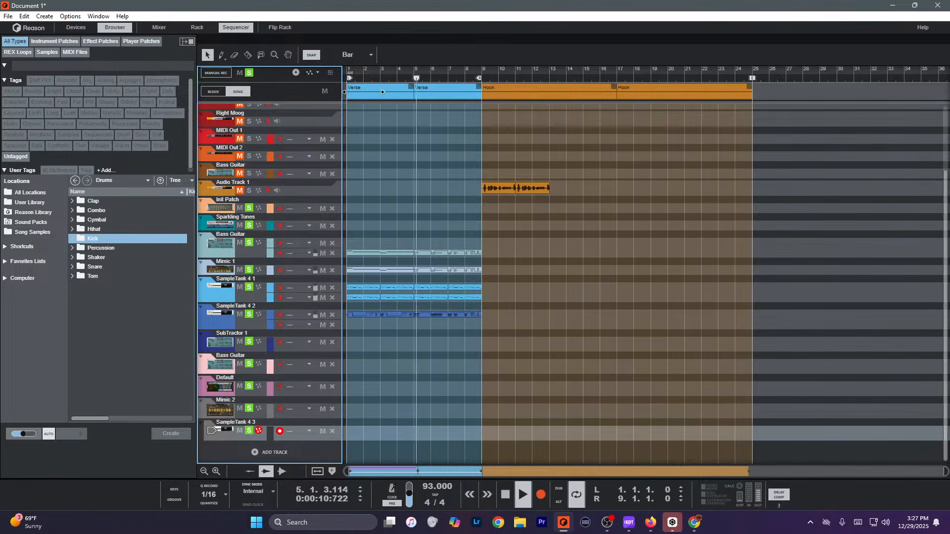
pyautogui.click(563, 338)
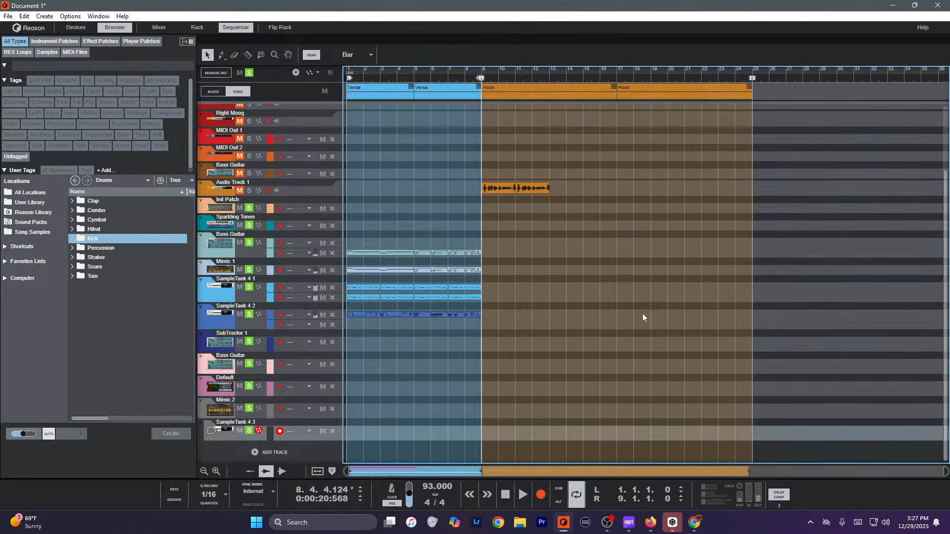
pyautogui.press('space')
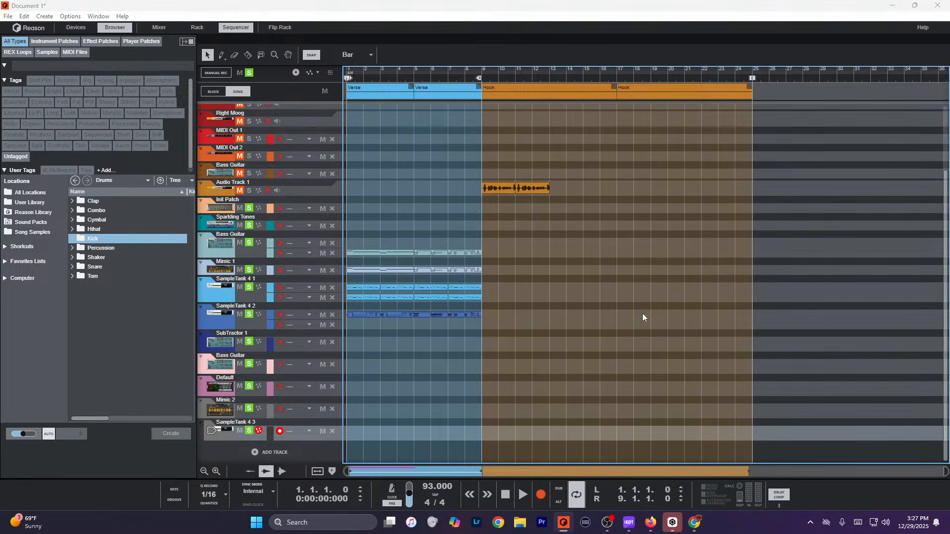
# Begin saving the song as a Reason Song File in the Hiatus folder, with a file name starting with "Rea".
pyautogui.hotkey('ctrl', 's')
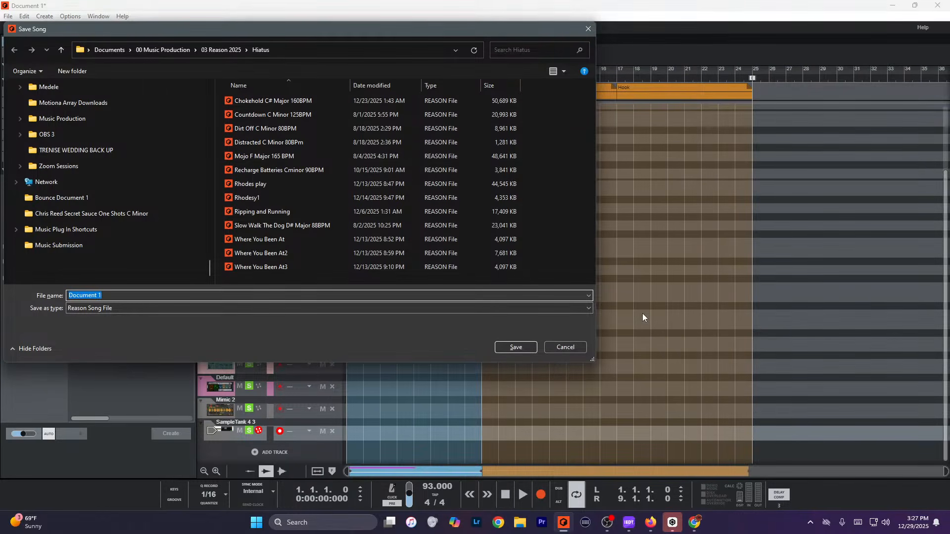
pyautogui.write('Rea')
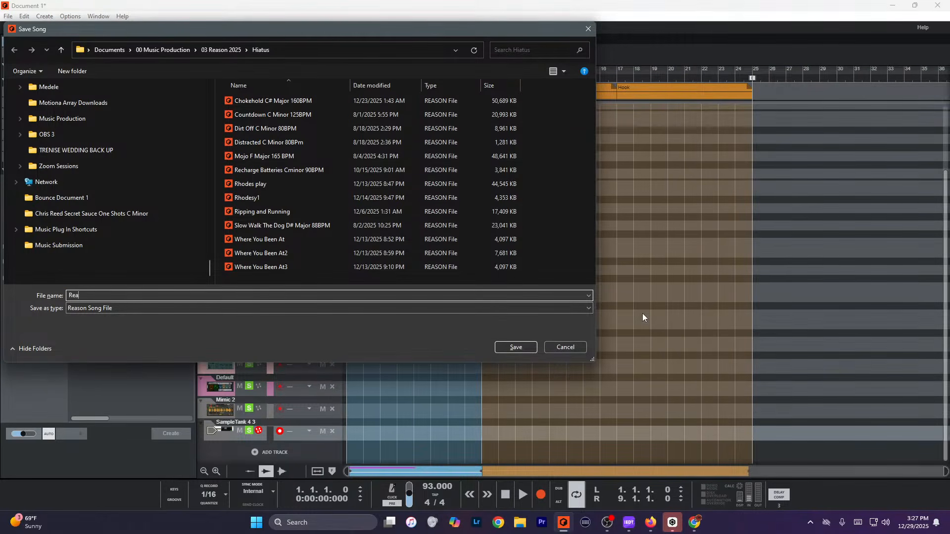